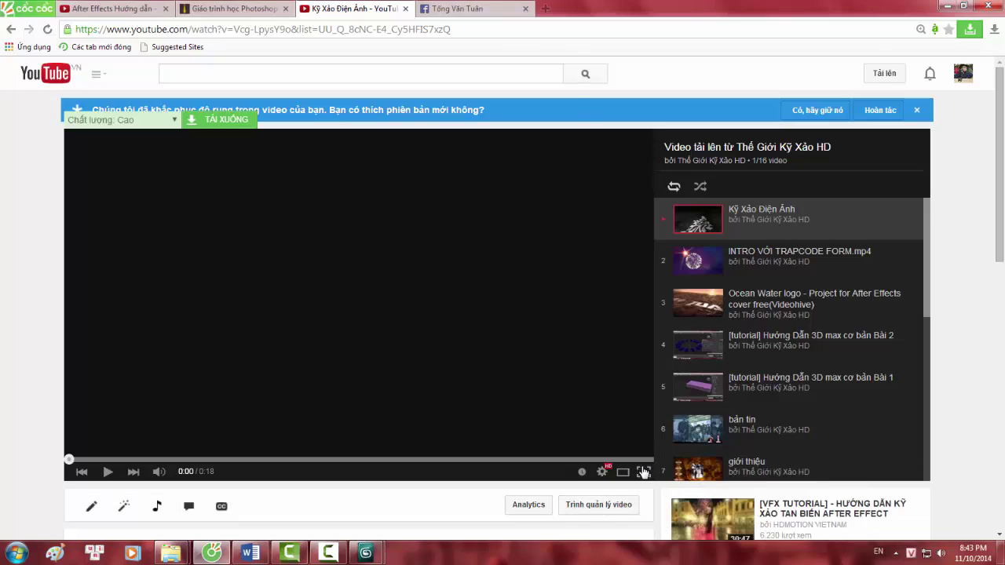
- Watch the Kỹ Xảo Điện Ảnh video full screen, pause it at 0:15, and scroll its watch page
{"action": "left_click", "coordinate": [642, 471]}
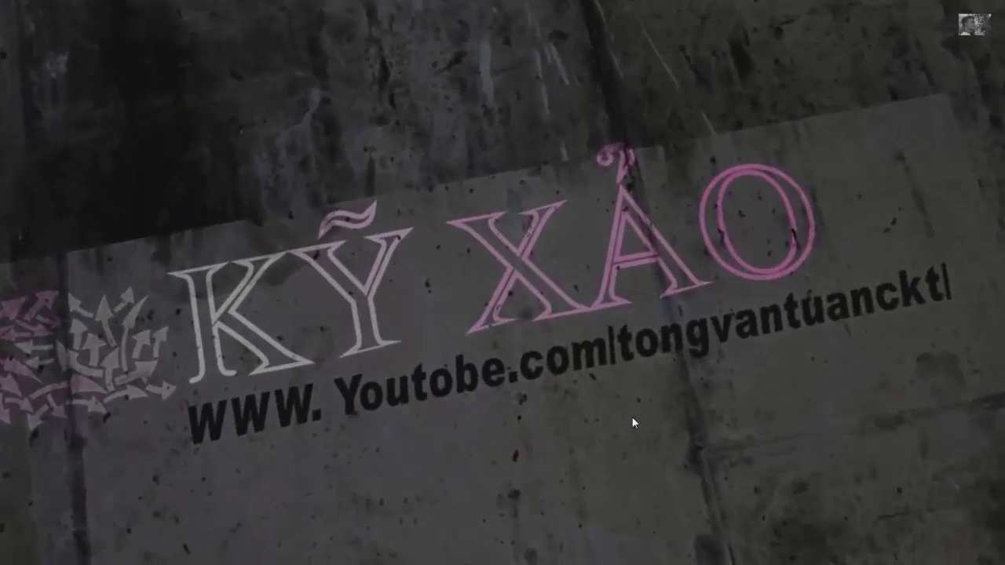
{"action": "left_click", "coordinate": [633, 422]}
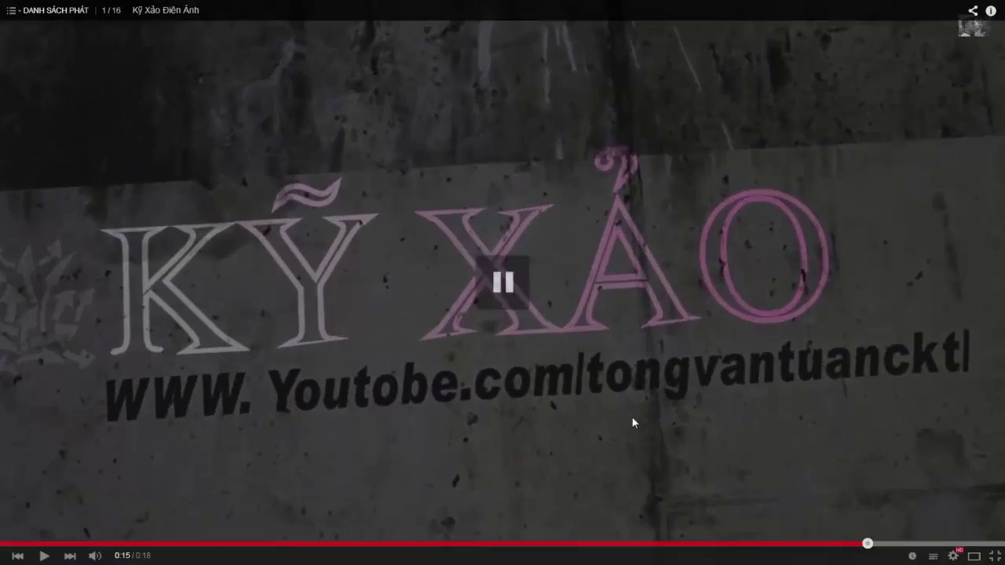
{"action": "left_click", "coordinate": [996, 559]}
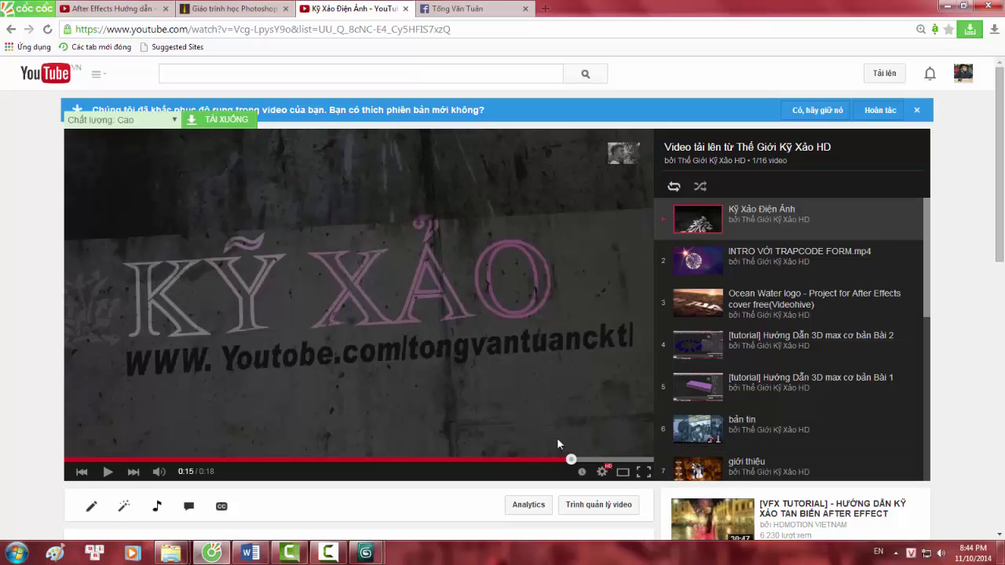
{"action": "scroll", "coordinate": [542, 437], "scroll_direction": "down", "scroll_amount": 2}
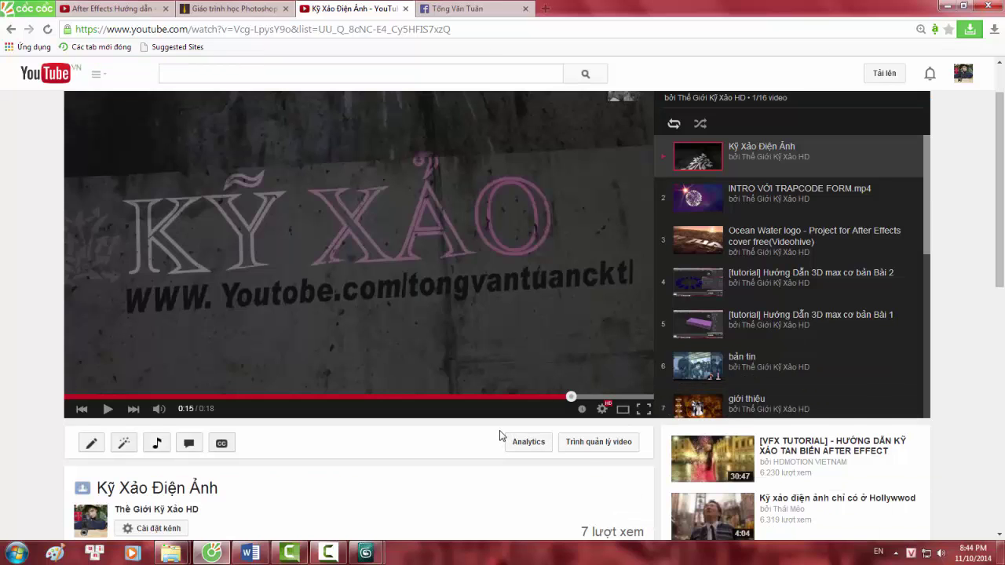
{"action": "scroll", "coordinate": [499, 454], "scroll_direction": "down", "scroll_amount": 3}
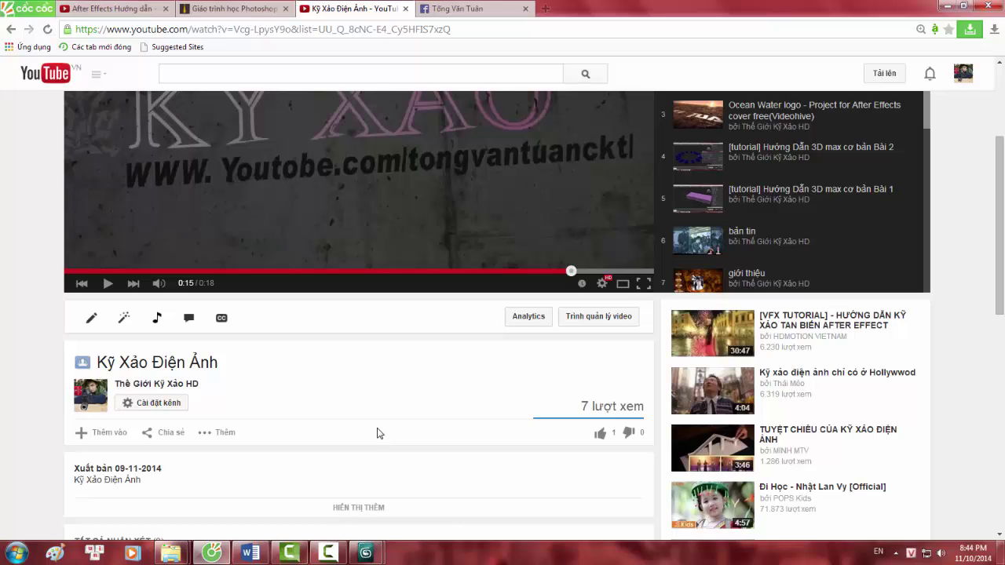
{"action": "scroll", "coordinate": [377, 433], "scroll_direction": "up", "scroll_amount": 3}
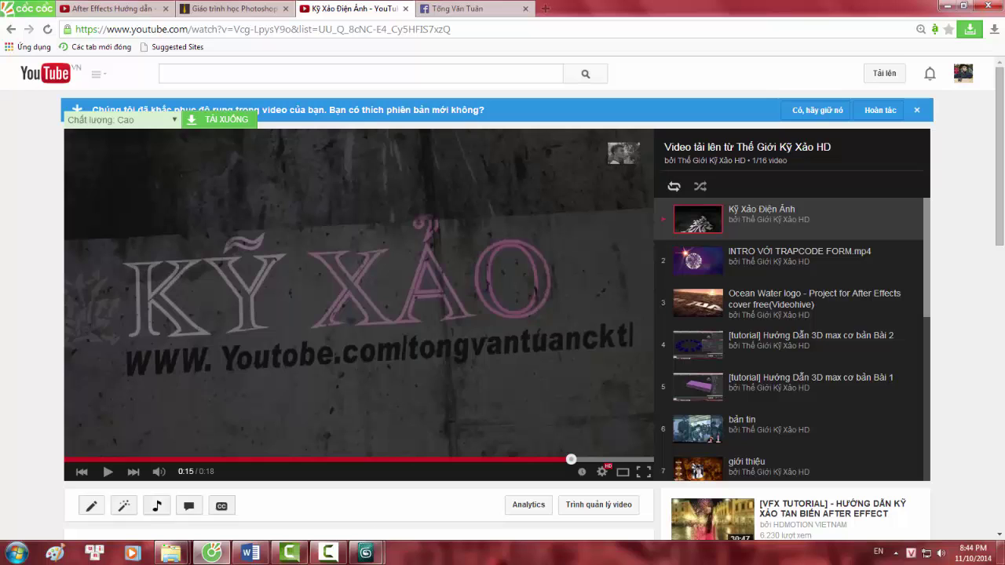
{"action": "mouse_move", "coordinate": [365, 553]}
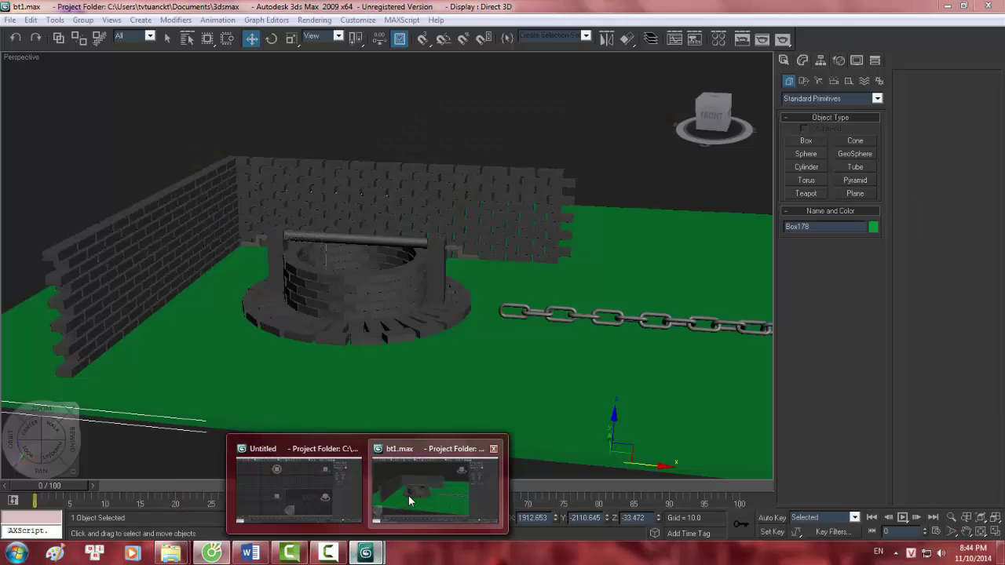
- Bring up bt1.max and orbit, pan and zoom around the well, brick walls and chain
{"action": "left_click", "coordinate": [407, 497]}
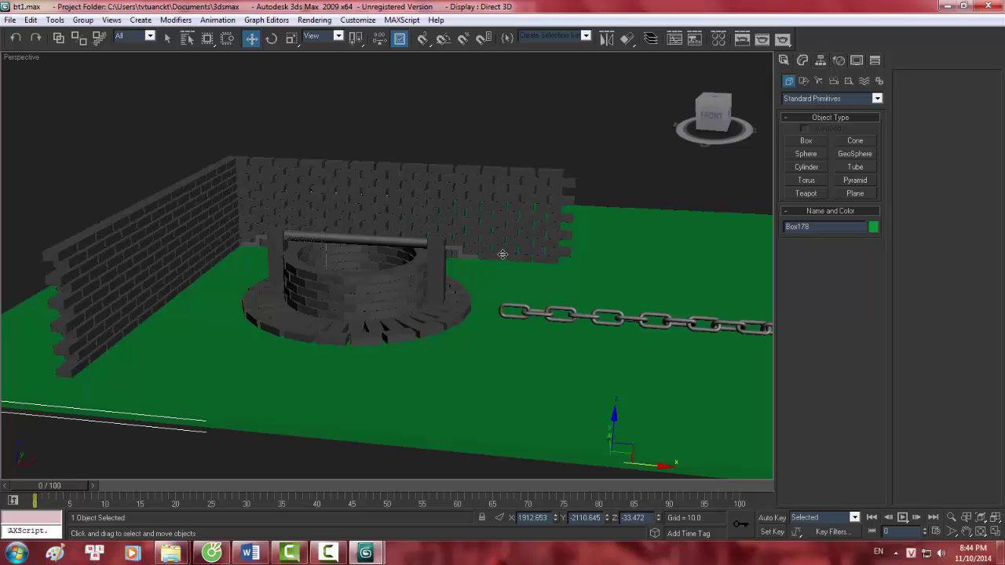
{"action": "scroll", "coordinate": [481, 297], "scroll_direction": "down", "scroll_amount": 5}
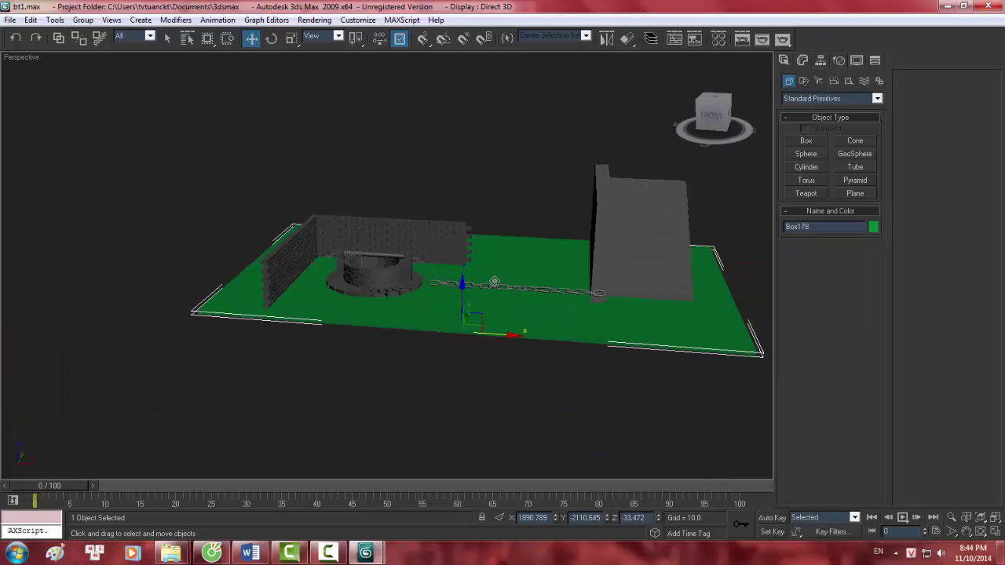
{"action": "scroll", "coordinate": [494, 281], "scroll_direction": "up", "scroll_amount": 2}
{"action": "left_click", "coordinate": [492, 154]}
{"action": "mouse_move", "coordinate": [518, 267]}
{"action": "middle_mouse_down", "text": "alt"}
{"action": "mouse_move", "coordinate": [345, 226]}
{"action": "mouse_move", "coordinate": [421, 224]}
{"action": "mouse_move", "coordinate": [369, 274]}
{"action": "mouse_move", "coordinate": [322, 253]}
{"action": "mouse_move", "coordinate": [518, 232]}
{"action": "mouse_move", "coordinate": [379, 330]}
{"action": "mouse_move", "coordinate": [370, 309]}
{"action": "mouse_move", "coordinate": [346, 330]}
{"action": "middle_mouse_up", "text": "alt"}
{"action": "scroll", "coordinate": [422, 225], "scroll_direction": "up", "scroll_amount": 5}
{"action": "scroll", "coordinate": [417, 224], "scroll_direction": "down", "scroll_amount": 4}
{"action": "scroll", "coordinate": [519, 232], "scroll_direction": "up", "scroll_amount": 5}
{"action": "scroll", "coordinate": [379, 330], "scroll_direction": "down", "scroll_amount": 5}
{"action": "scroll", "coordinate": [352, 341], "scroll_direction": "up", "scroll_amount": 2}
{"action": "scroll", "coordinate": [359, 287], "scroll_direction": "up", "scroll_amount": 5}
{"action": "scroll", "coordinate": [359, 288], "scroll_direction": "down", "scroll_amount": 2}
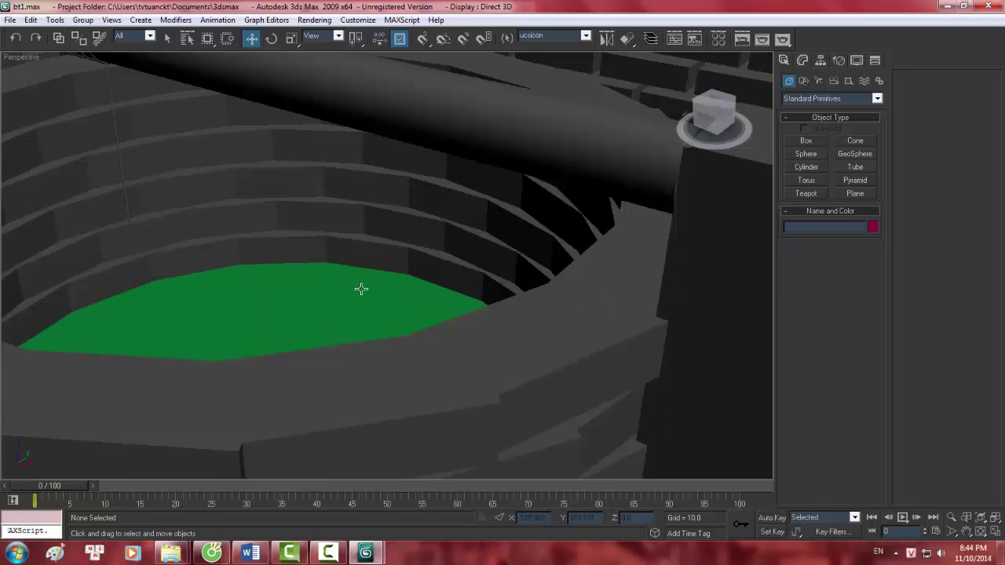
{"action": "scroll", "coordinate": [398, 291], "scroll_direction": "down", "scroll_amount": 2}
{"action": "scroll", "coordinate": [400, 294], "scroll_direction": "up", "scroll_amount": 2}
{"action": "mouse_move", "coordinate": [400, 294]}
{"action": "middle_mouse_down", "text": "alt"}
{"action": "mouse_move", "coordinate": [325, 325]}
{"action": "mouse_move", "coordinate": [348, 310]}
{"action": "middle_mouse_up", "text": "alt"}
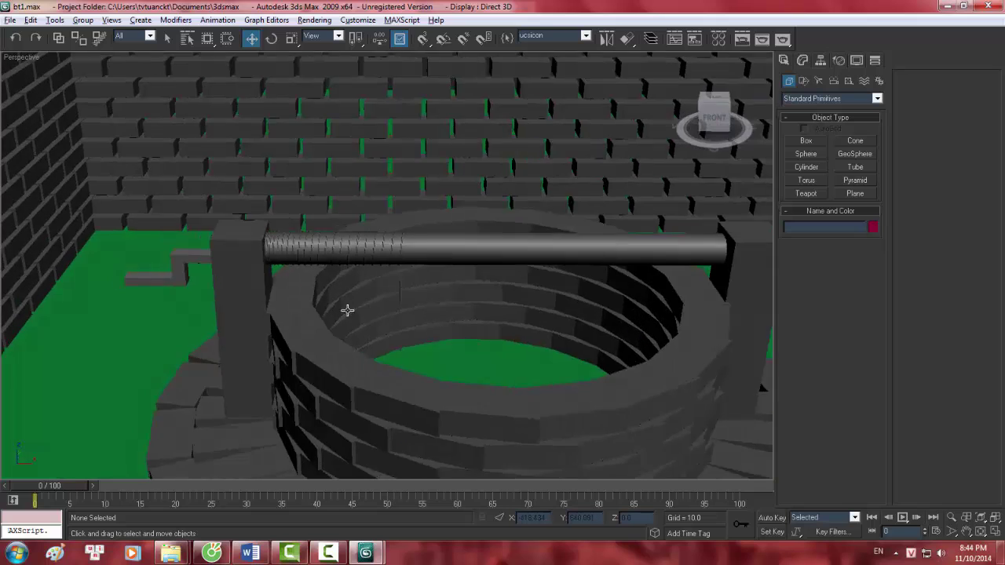
{"action": "scroll", "coordinate": [348, 310], "scroll_direction": "up", "scroll_amount": 3}
{"action": "middle_click_drag", "start_coordinate": [445, 269], "coordinate": [379, 306]}
{"action": "scroll", "coordinate": [378, 306], "scroll_direction": "up", "scroll_amount": 2}
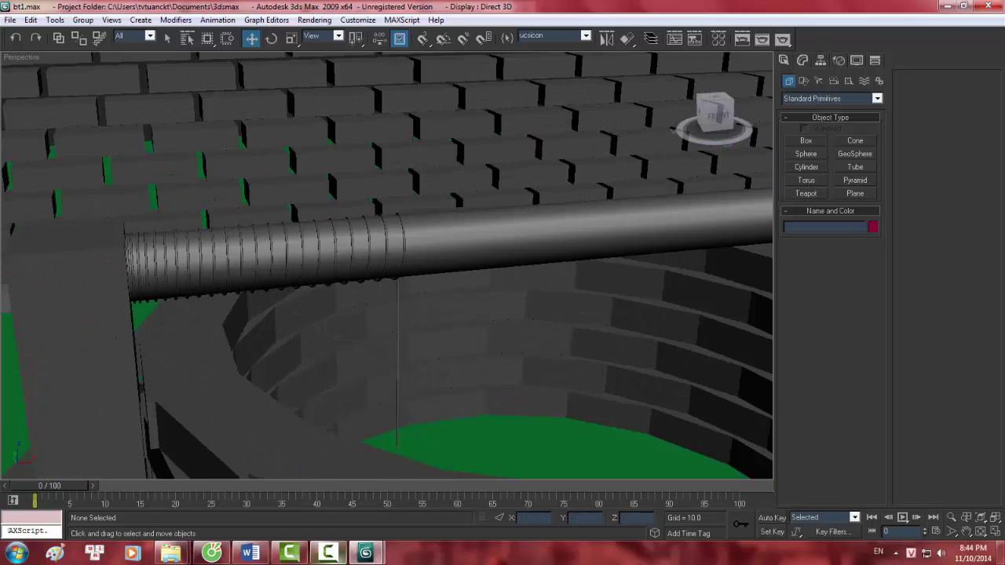
{"action": "left_click", "coordinate": [330, 555]}
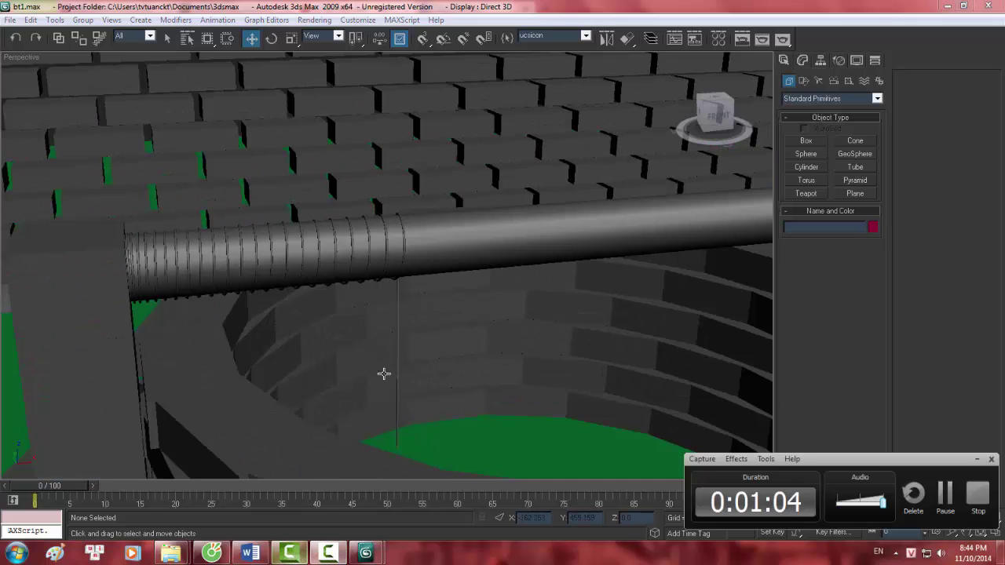
{"action": "middle_click_drag", "start_coordinate": [384, 372], "coordinate": [366, 386], "text": "alt"}
- Undo the view changes with Shift+Z back to a wide view of the scene
{"action": "left_click", "coordinate": [995, 460]}
{"action": "key", "text": "shift+z"}
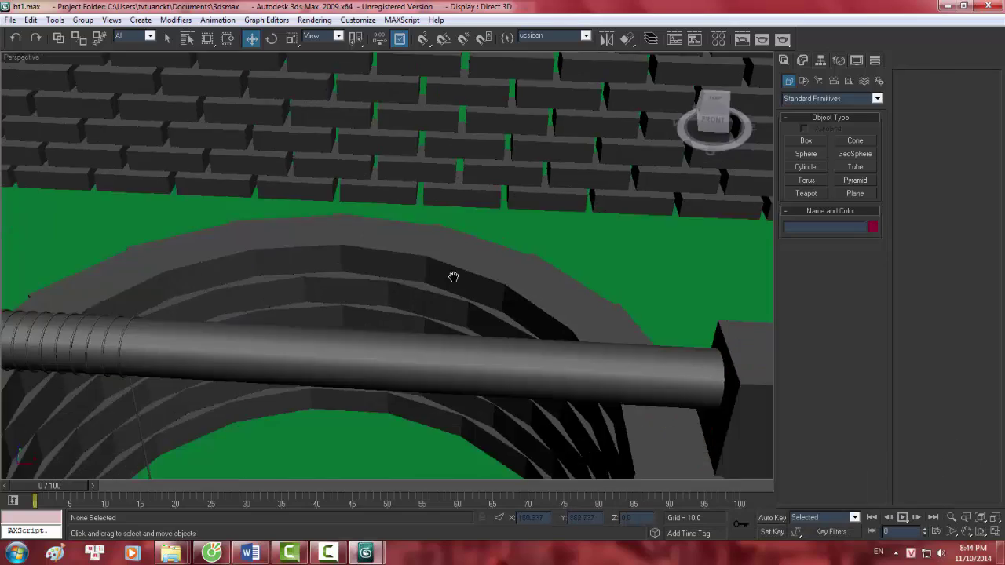
{"action": "key", "text": "shift+z"}
{"action": "key", "text": "shift+z"}
{"action": "key", "text": "shift+z"}
{"action": "key", "text": "shift+z"}
{"action": "key", "text": "shift+z"}
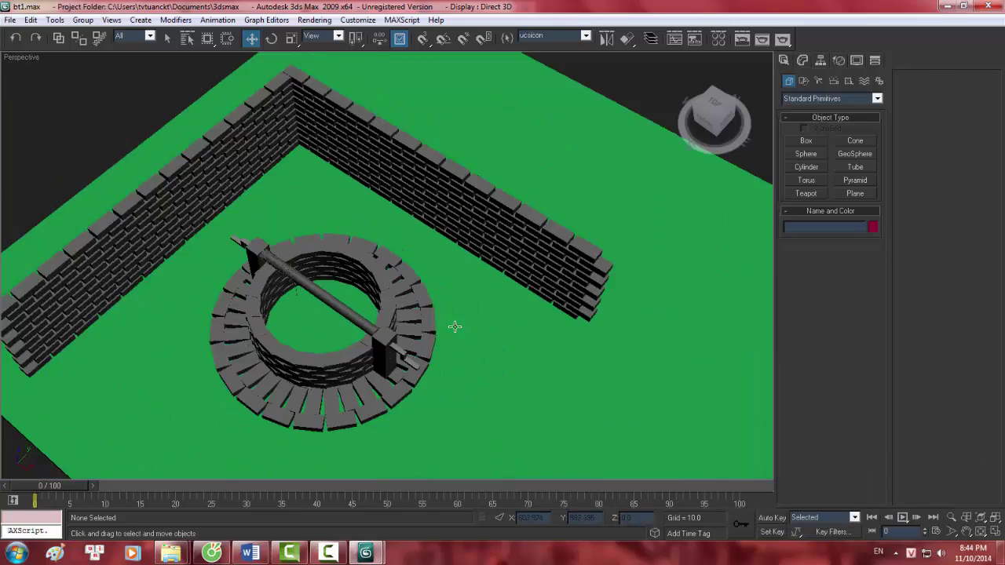
{"action": "key", "text": "shift+z"}
{"action": "key", "text": "shift+z"}
{"action": "key", "text": "shift+z"}
{"action": "key", "text": "shift+z"}
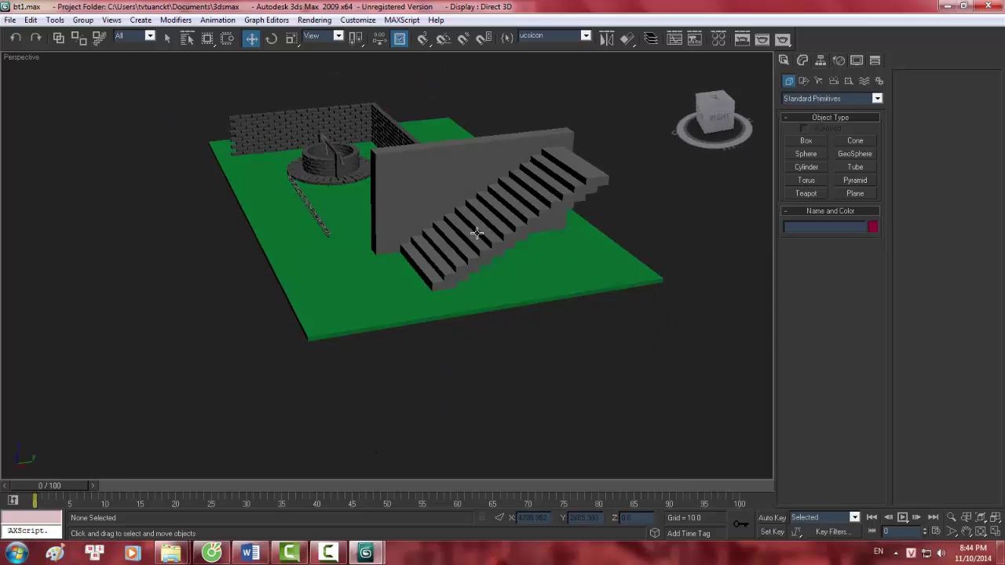
{"action": "key", "text": "shift+z"}
{"action": "key", "text": "shift+z"}
{"action": "key", "text": "shift+z"}
{"action": "key", "text": "shift+z"}
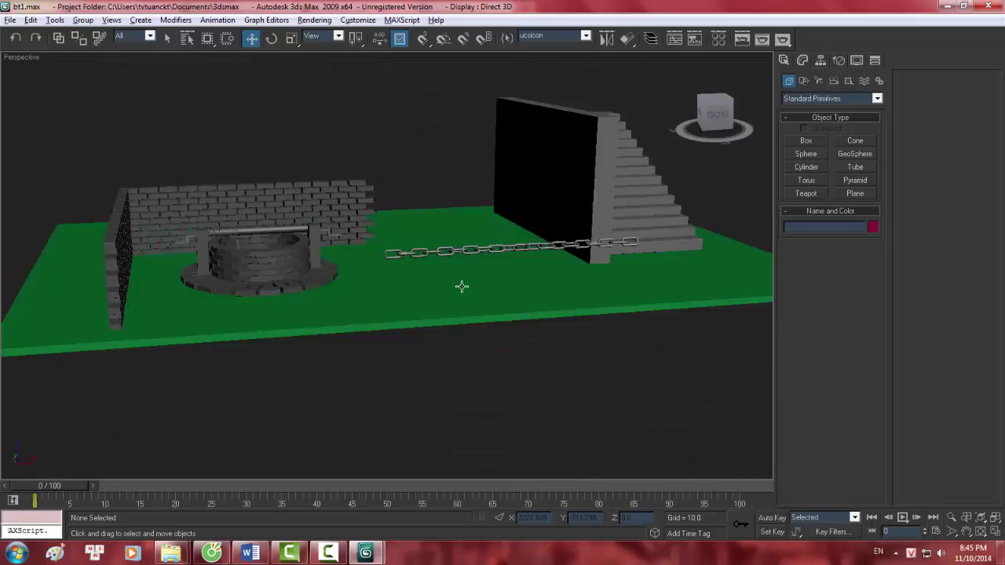
{"action": "key", "text": "shift+z"}
{"action": "key", "text": "shift+z"}
{"action": "key", "text": "shift+z"}
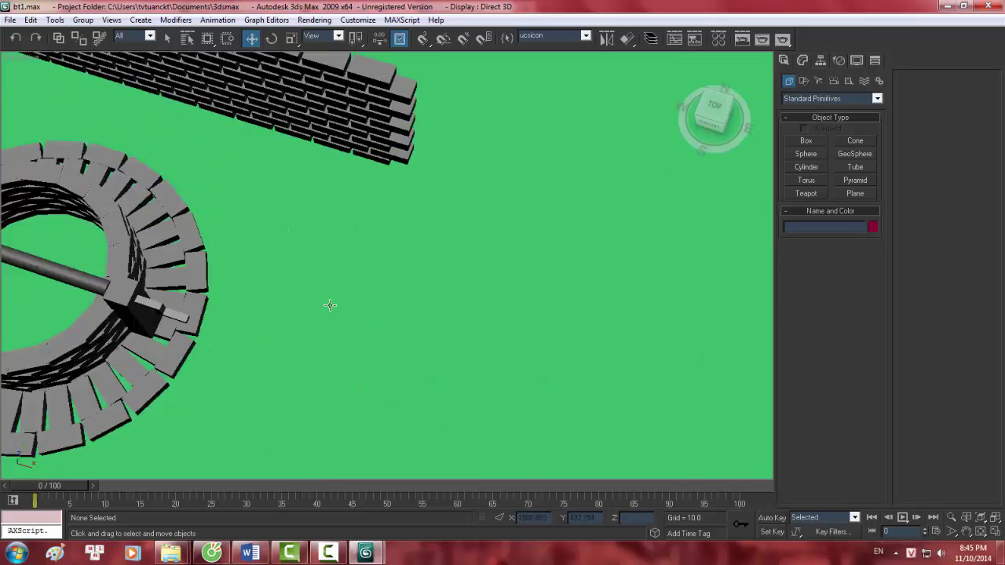
{"action": "key", "text": "shift+z"}
{"action": "key", "text": "shift+z"}
{"action": "key", "text": "shift+z"}
{"action": "key", "text": "shift+z"}
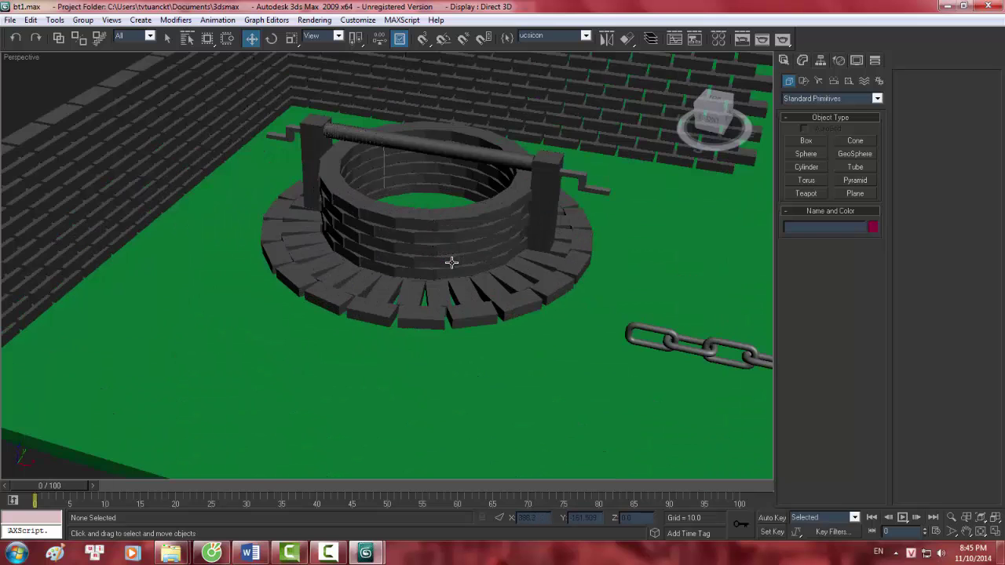
{"action": "key", "text": "shift+z"}
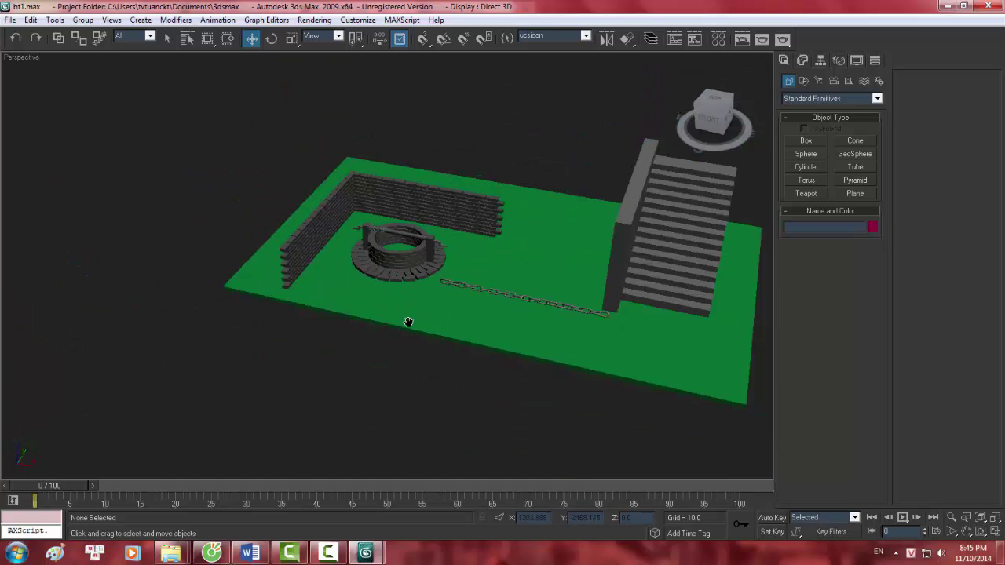
{"action": "key", "text": "shift+z"}
- Draw a new box, Box192, beside the ground plane and frame it in the view
{"action": "left_click", "coordinate": [807, 145]}
{"action": "key", "text": "shift+z"}
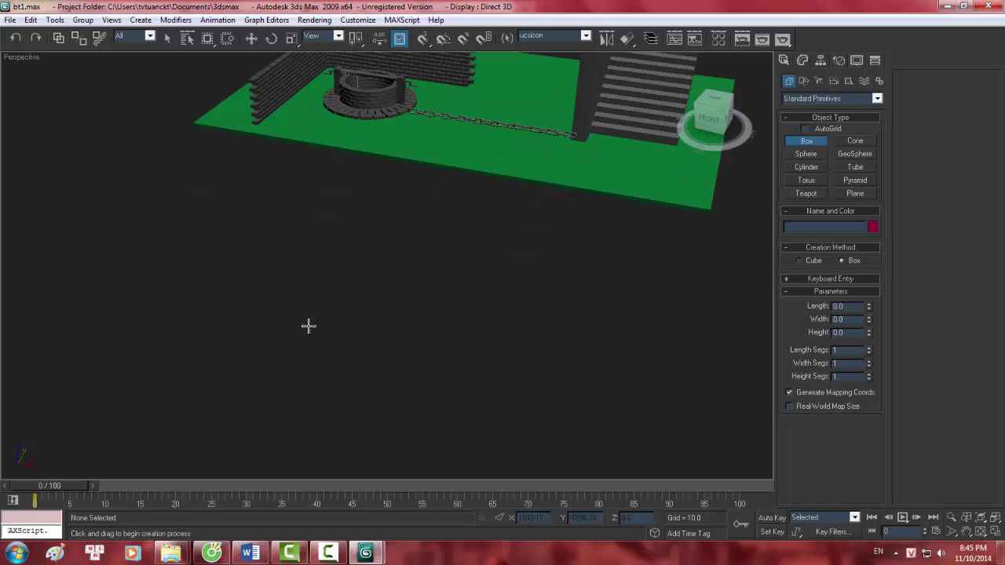
{"action": "left_click_drag", "start_coordinate": [307, 325], "coordinate": [341, 341]}
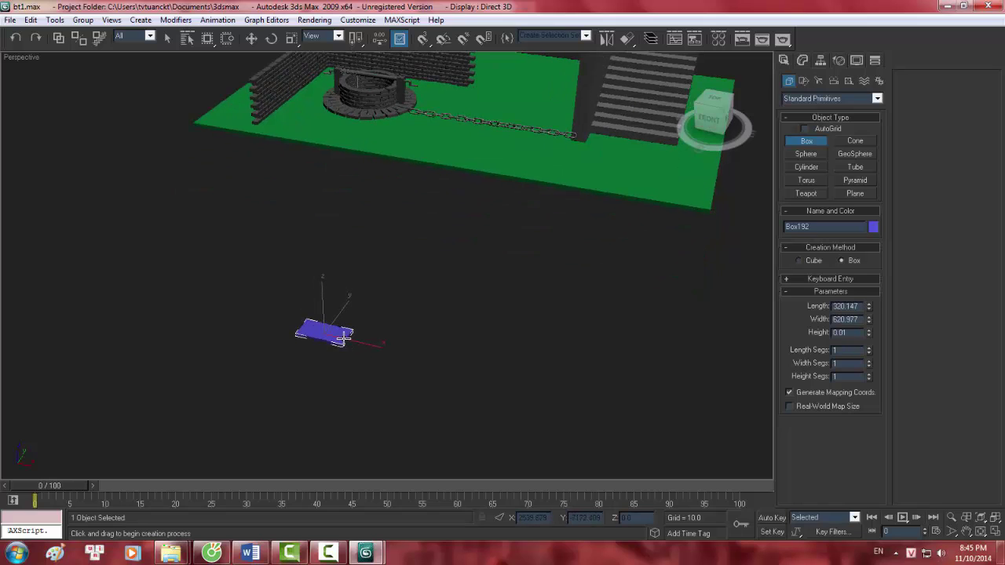
{"action": "key", "text": "shift+z"}
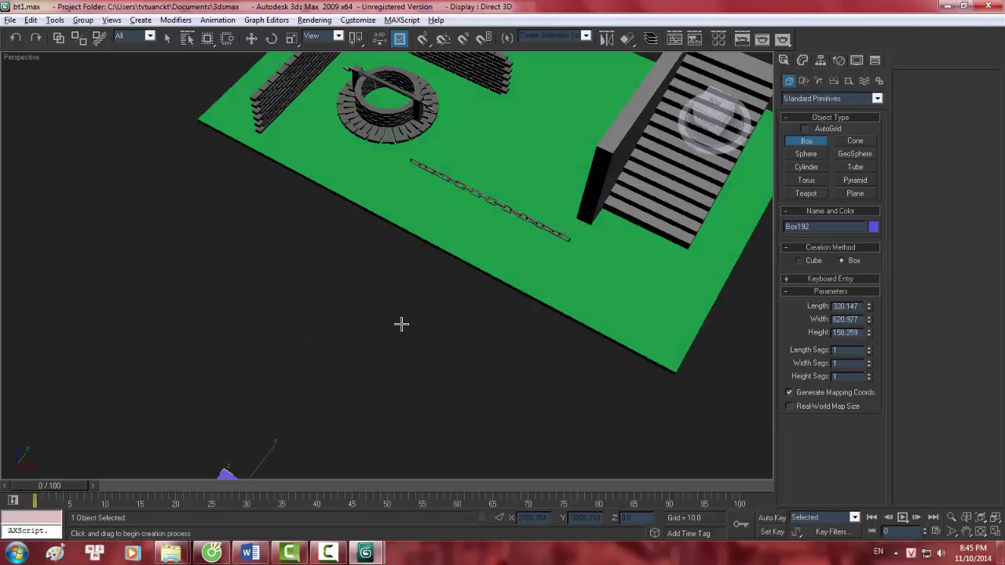
{"action": "key", "text": "shift+z"}
{"action": "key", "text": "z"}
{"action": "scroll", "coordinate": [390, 298], "scroll_direction": "down", "scroll_amount": 3}
{"action": "scroll", "coordinate": [365, 320], "scroll_direction": "down", "scroll_amount": 5}
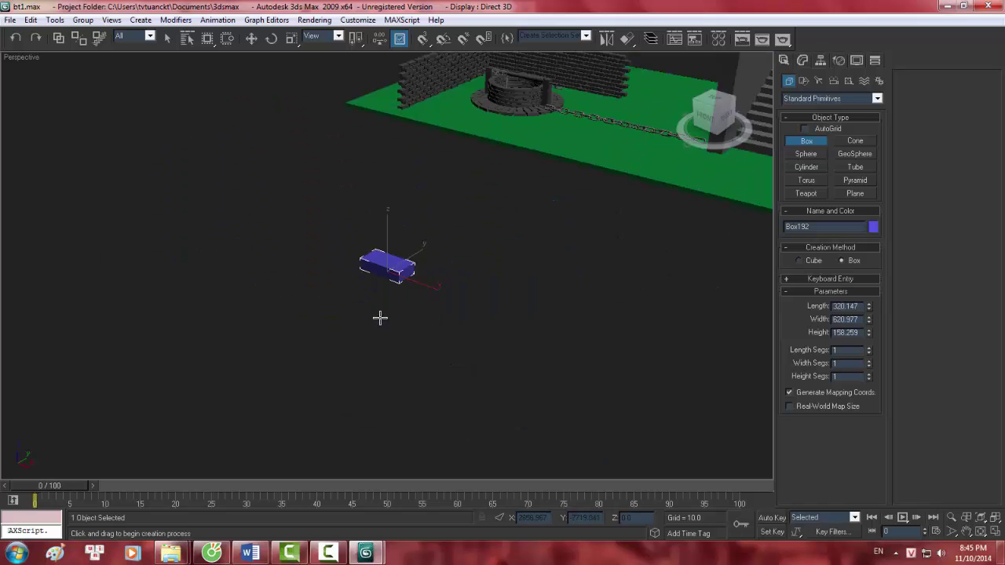
{"action": "scroll", "coordinate": [381, 319], "scroll_direction": "down", "scroll_amount": 3}
{"action": "scroll", "coordinate": [392, 317], "scroll_direction": "down", "scroll_amount": 3}
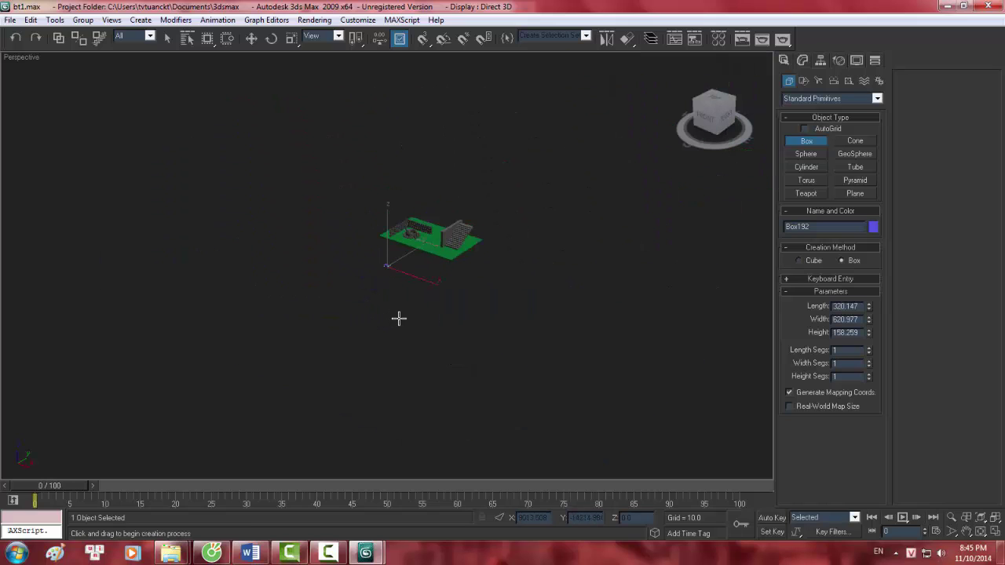
{"action": "key", "text": "z"}
{"action": "scroll", "coordinate": [404, 324], "scroll_direction": "down", "scroll_amount": 5}
{"action": "key", "text": "z"}
{"action": "scroll", "coordinate": [440, 330], "scroll_direction": "down", "scroll_amount": 4}
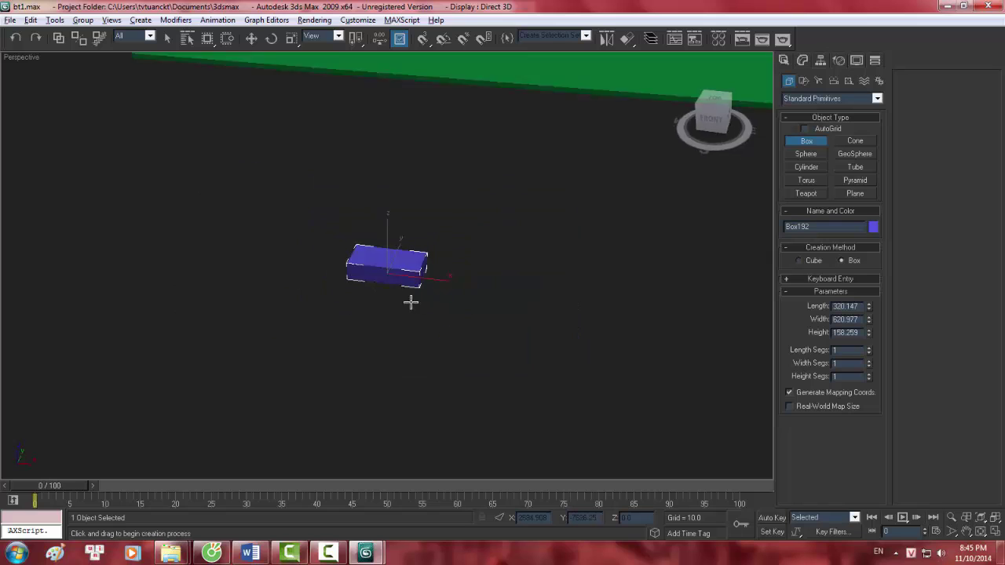
{"action": "scroll", "coordinate": [411, 302], "scroll_direction": "up", "scroll_amount": 2}
{"action": "scroll", "coordinate": [411, 306], "scroll_direction": "up", "scroll_amount": 5}
- Stretch Box192 non-uniformly into a long, flat slab and orbit to check it
{"action": "key", "text": "r"}
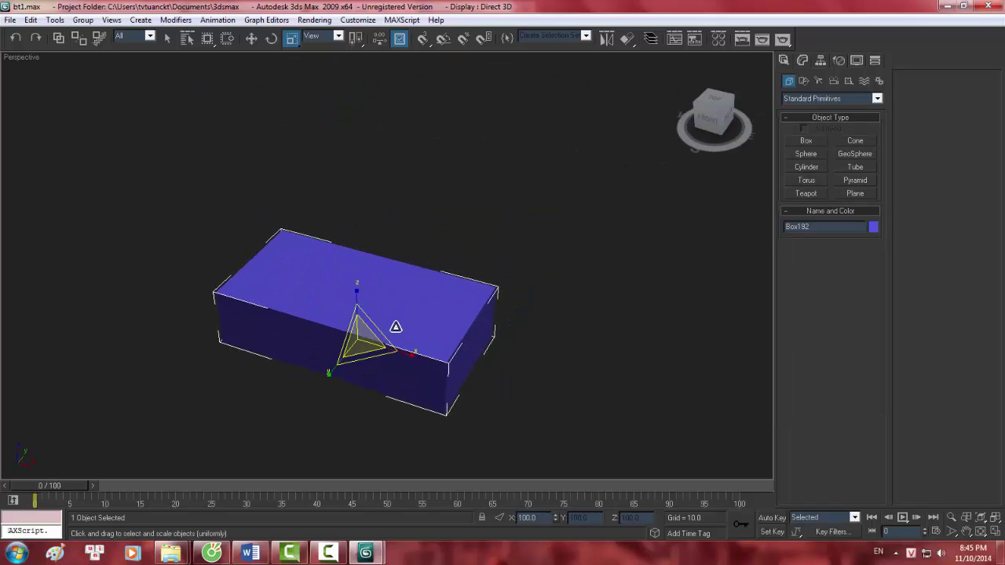
{"action": "mouse_move", "coordinate": [329, 372]}
{"action": "left_mouse_down"}
{"action": "mouse_move", "coordinate": [406, 354]}
{"action": "mouse_move", "coordinate": [422, 362]}
{"action": "left_mouse_up"}
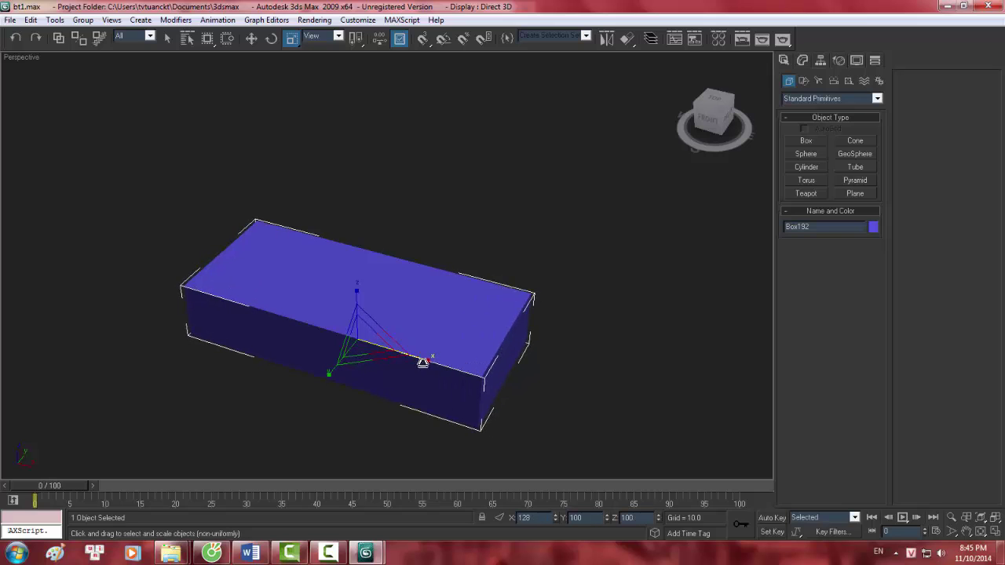
{"action": "mouse_move", "coordinate": [420, 358]}
{"action": "middle_mouse_down", "text": "alt"}
{"action": "mouse_move", "coordinate": [364, 359]}
{"action": "mouse_move", "coordinate": [411, 442]}
{"action": "mouse_move", "coordinate": [471, 386]}
{"action": "mouse_move", "coordinate": [440, 451]}
{"action": "mouse_move", "coordinate": [405, 381]}
{"action": "mouse_move", "coordinate": [417, 376]}
{"action": "mouse_move", "coordinate": [417, 327]}
{"action": "mouse_move", "coordinate": [393, 352]}
{"action": "mouse_move", "coordinate": [410, 298]}
{"action": "mouse_move", "coordinate": [361, 290]}
{"action": "mouse_move", "coordinate": [433, 341]}
{"action": "mouse_move", "coordinate": [427, 404]}
{"action": "mouse_move", "coordinate": [210, 148]}
{"action": "middle_mouse_up", "text": "alt"}
{"action": "scroll", "coordinate": [427, 404], "scroll_direction": "down", "scroll_amount": 3}
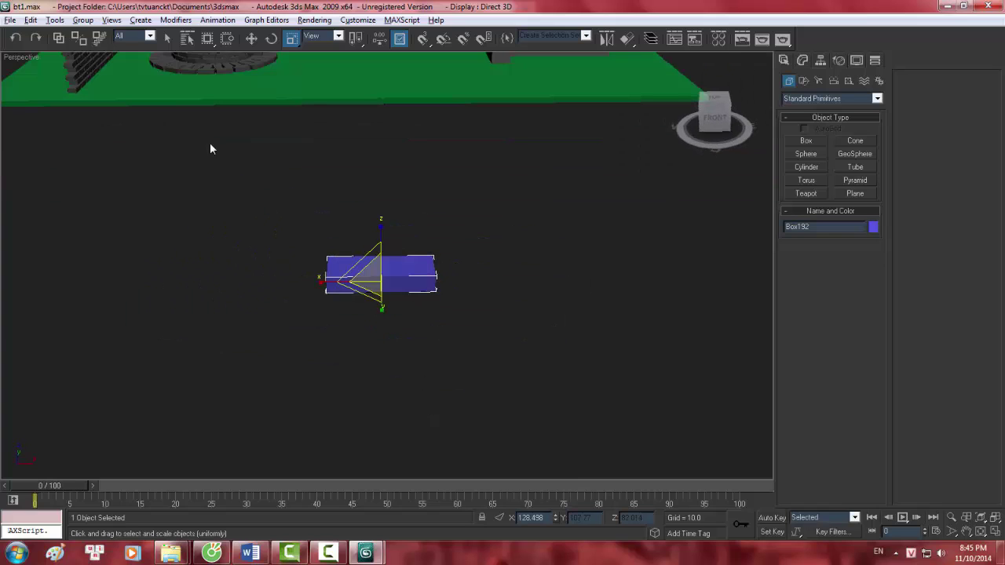
- Open the Array dialog with live preview and set the X spacing for the ten-box row
{"action": "left_click", "coordinate": [55, 20]}
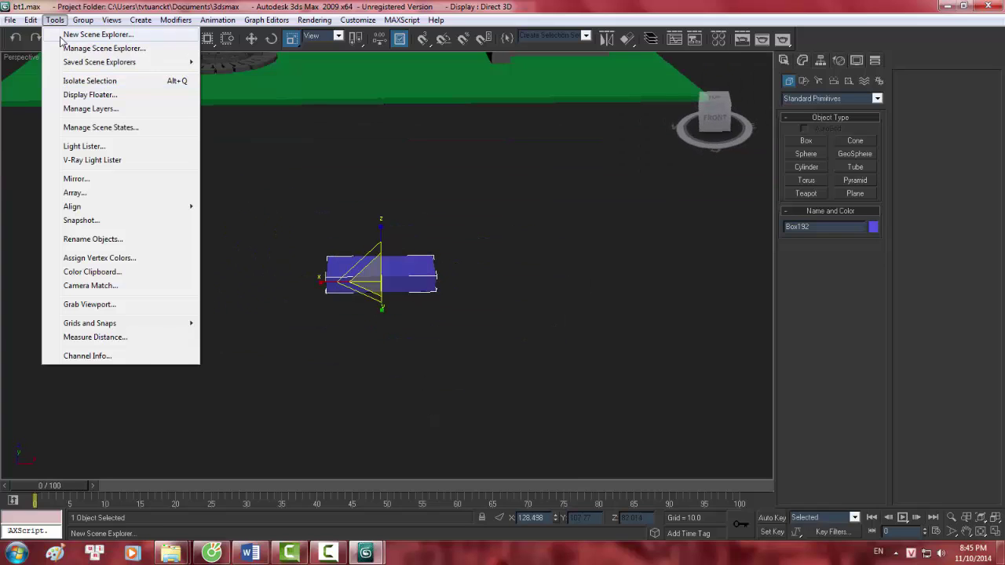
{"action": "left_click", "coordinate": [72, 194]}
{"action": "left_click_drag", "start_coordinate": [363, 163], "coordinate": [738, 201]}
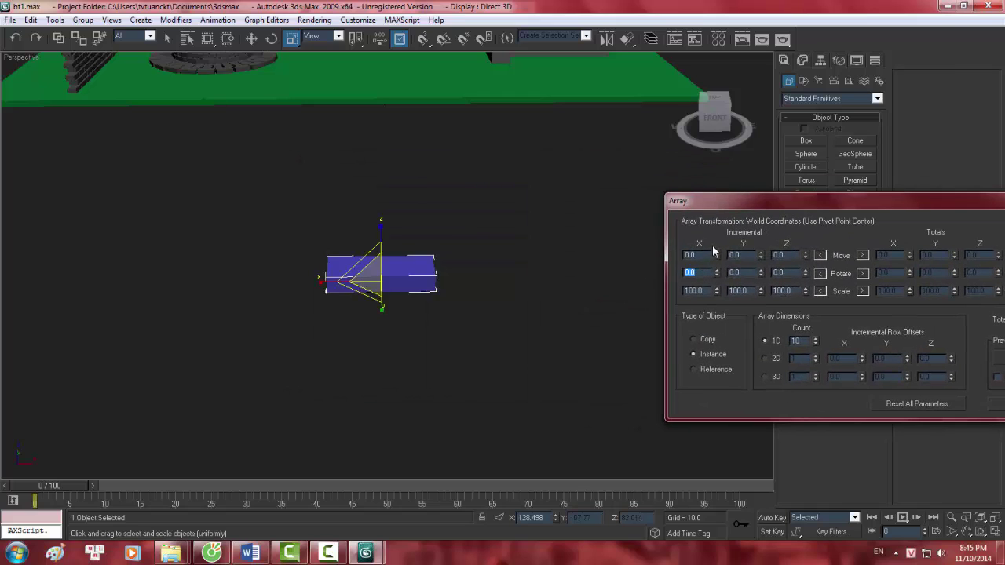
{"action": "mouse_move", "coordinate": [891, 208]}
{"action": "left_mouse_down"}
{"action": "mouse_move", "coordinate": [690, 189]}
{"action": "mouse_move", "coordinate": [767, 184]}
{"action": "left_mouse_up"}
{"action": "left_click", "coordinate": [824, 341]}
{"action": "mouse_move", "coordinate": [609, 239]}
{"action": "left_mouse_down"}
{"action": "mouse_move", "coordinate": [611, 213]}
{"action": "mouse_move", "coordinate": [641, 514]}
{"action": "left_mouse_up"}
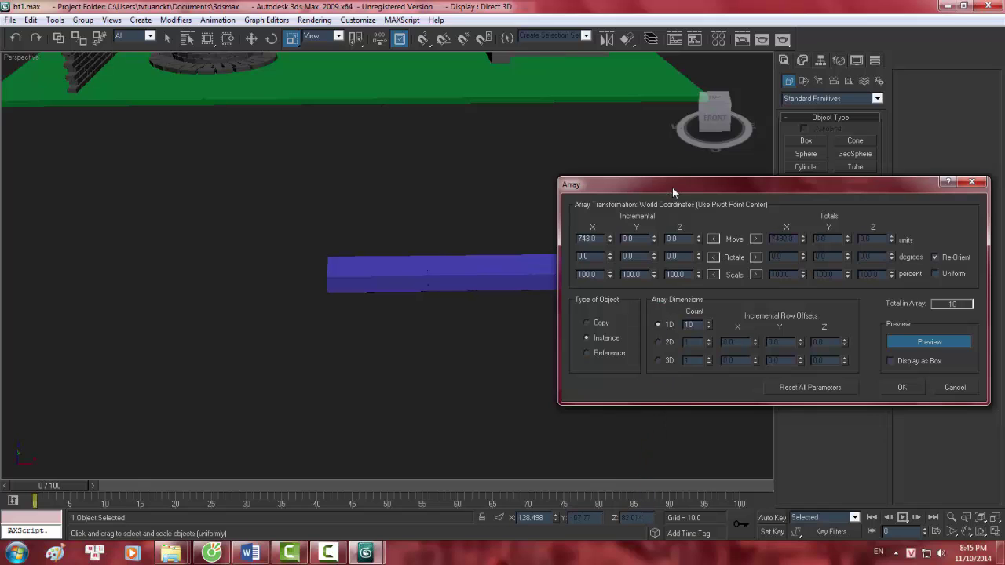
{"action": "mouse_move", "coordinate": [673, 191]}
{"action": "left_mouse_down"}
{"action": "mouse_move", "coordinate": [829, 239]}
{"action": "mouse_move", "coordinate": [916, 223]}
{"action": "mouse_move", "coordinate": [849, 206]}
{"action": "left_mouse_up"}
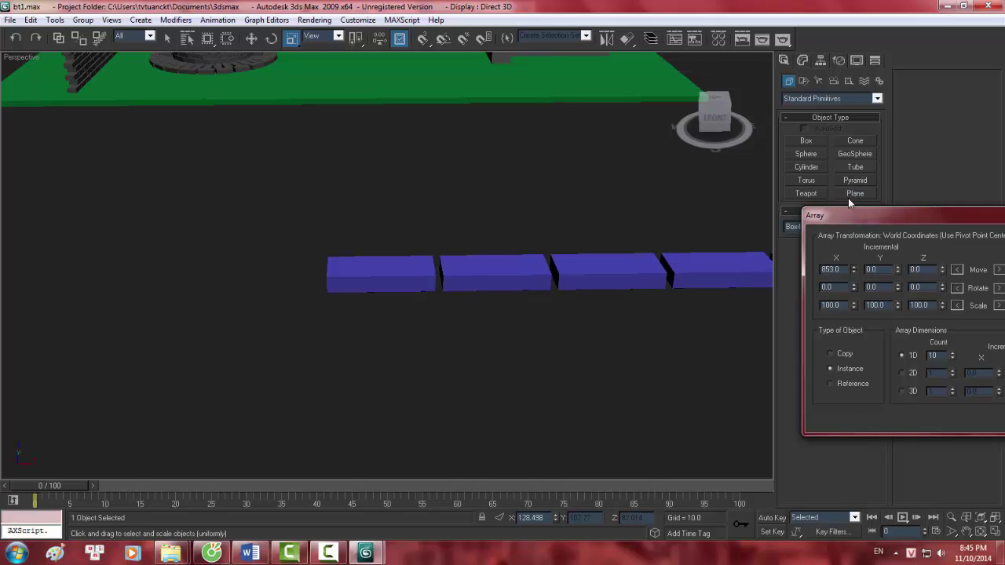
{"action": "mouse_move", "coordinate": [943, 217]}
{"action": "left_mouse_down"}
{"action": "mouse_move", "coordinate": [920, 226]}
{"action": "mouse_move", "coordinate": [441, 173]}
{"action": "left_mouse_up"}
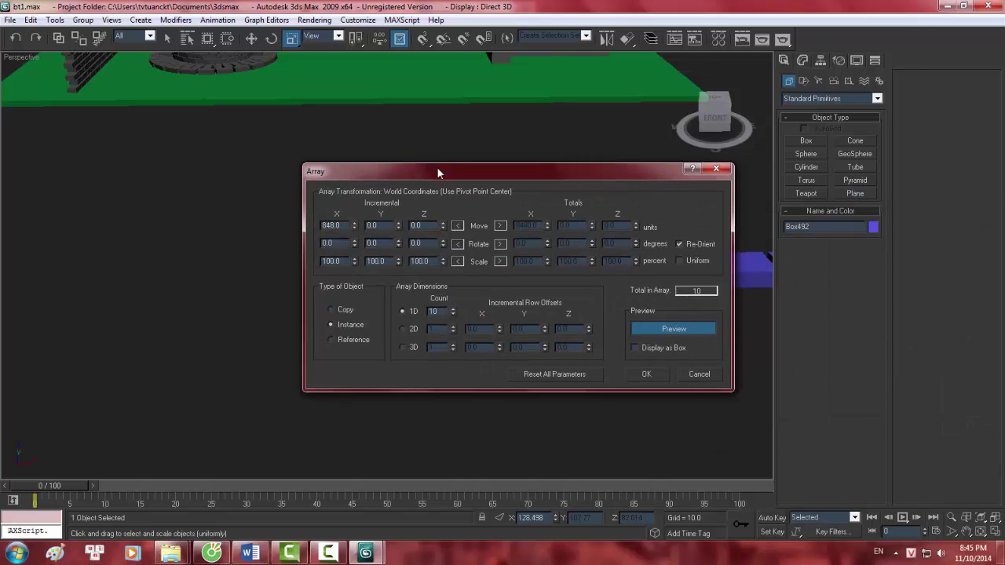
- Make the array 2D with 5 rows 160 units apart and apply it
{"action": "left_click", "coordinate": [403, 329]}
{"action": "type", "text": "5"}
{"action": "mouse_move", "coordinate": [593, 172]}
{"action": "left_mouse_down"}
{"action": "mouse_move", "coordinate": [622, 207]}
{"action": "mouse_move", "coordinate": [820, 301]}
{"action": "left_mouse_up"}
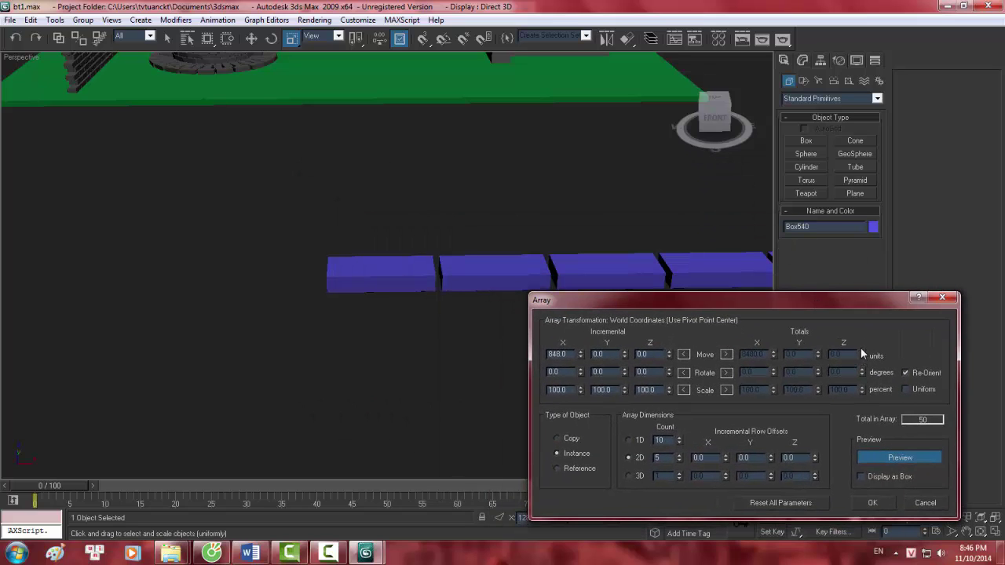
{"action": "left_click_drag", "start_coordinate": [819, 462], "coordinate": [831, 347]}
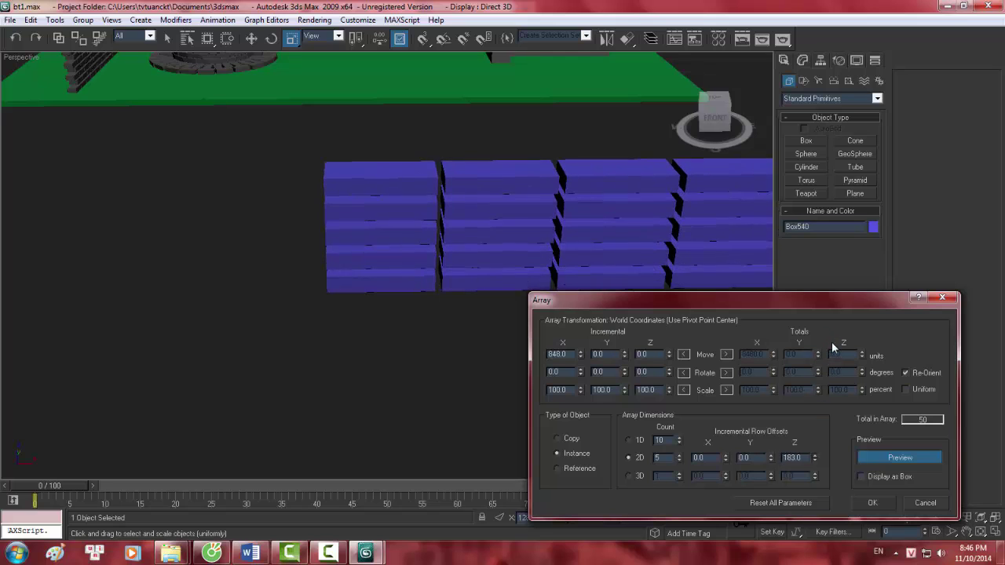
{"action": "left_click_drag", "start_coordinate": [768, 299], "coordinate": [789, 202]}
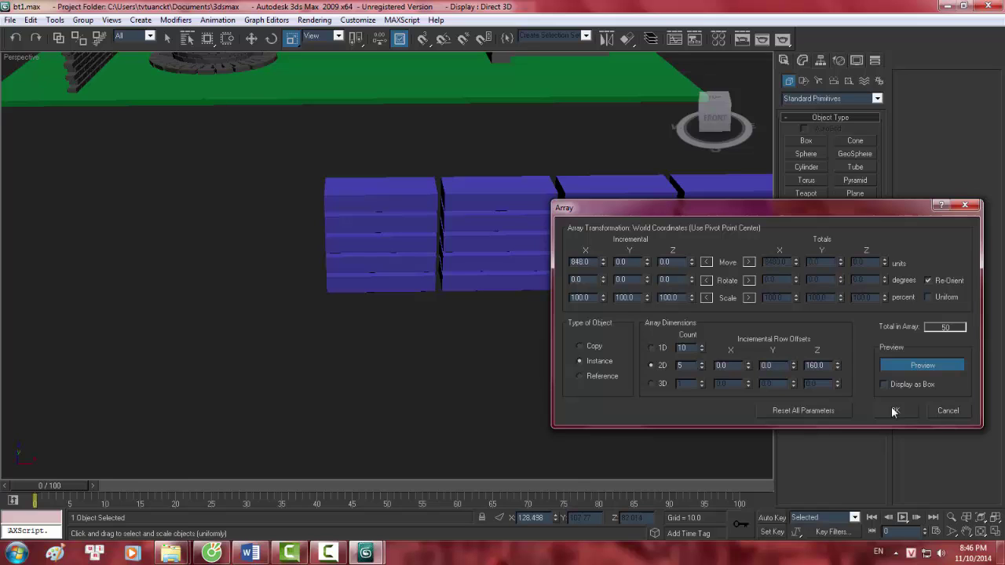
{"action": "left_click", "coordinate": [893, 412]}
{"action": "scroll", "coordinate": [429, 285], "scroll_direction": "down", "scroll_amount": 2}
{"action": "scroll", "coordinate": [445, 285], "scroll_direction": "down", "scroll_amount": 5}
- Inspect the box wall, toggling the four-viewport layout, then frame the whole wall in Front view
{"action": "mouse_move", "coordinate": [444, 285]}
{"action": "middle_mouse_down", "text": "alt"}
{"action": "mouse_move", "coordinate": [454, 235]}
{"action": "mouse_move", "coordinate": [483, 284]}
{"action": "middle_mouse_up", "text": "alt"}
{"action": "scroll", "coordinate": [453, 236], "scroll_direction": "up", "scroll_amount": 2}
{"action": "scroll", "coordinate": [464, 253], "scroll_direction": "down", "scroll_amount": 4}
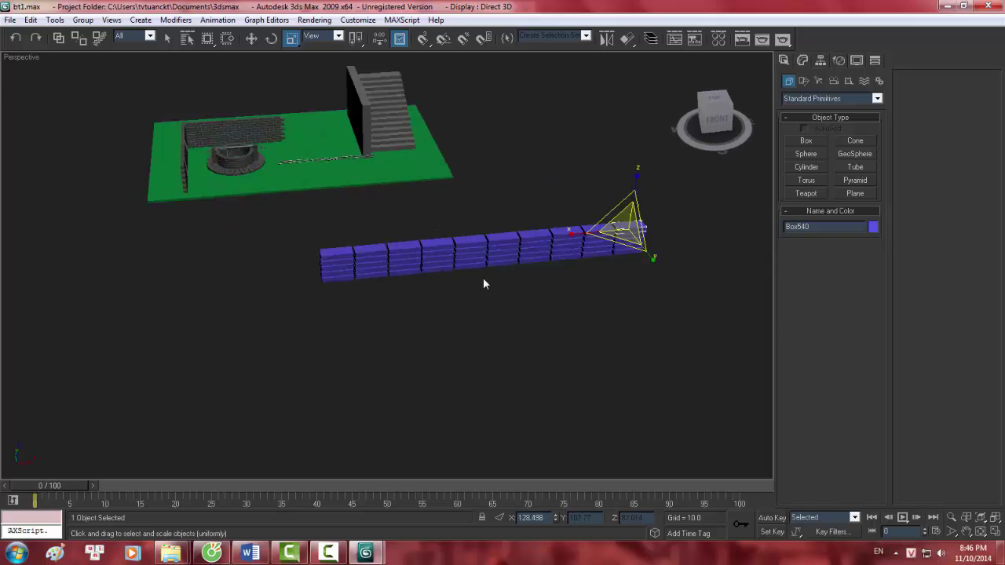
{"action": "scroll", "coordinate": [483, 284], "scroll_direction": "up", "scroll_amount": 2}
{"action": "scroll", "coordinate": [477, 282], "scroll_direction": "down", "scroll_amount": 4}
{"action": "scroll", "coordinate": [518, 287], "scroll_direction": "up", "scroll_amount": 4}
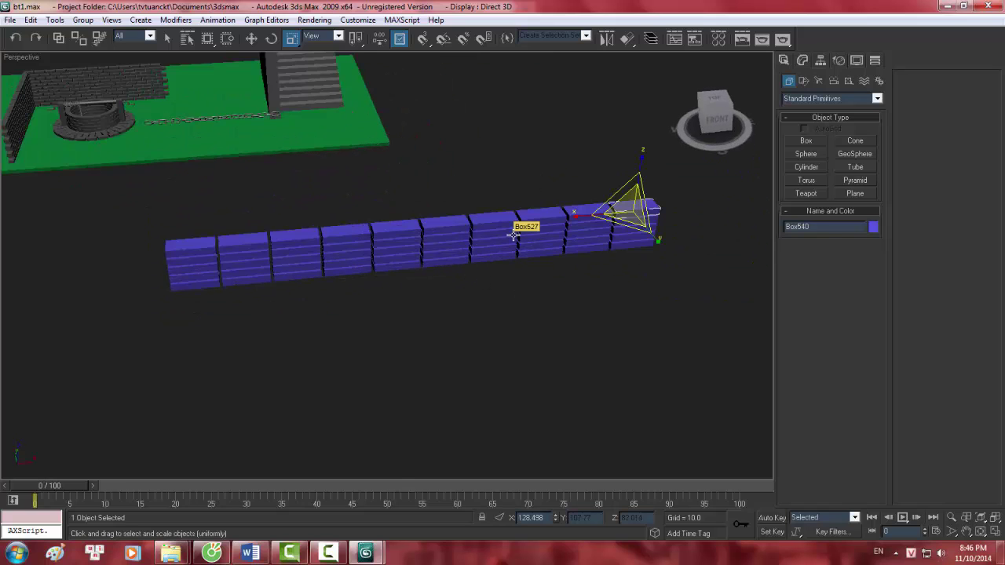
{"action": "key", "text": "alt+w"}
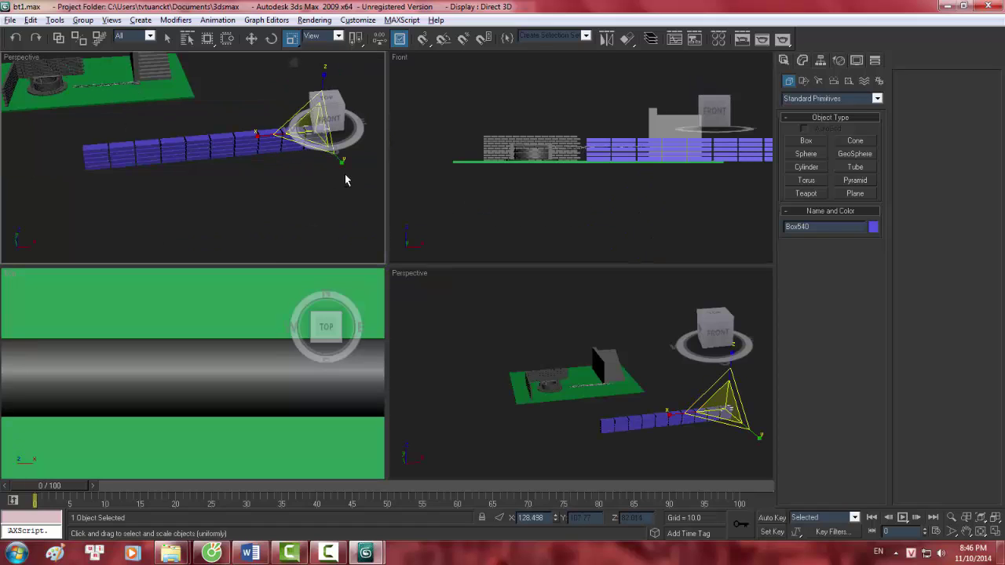
{"action": "key", "text": "alt"}
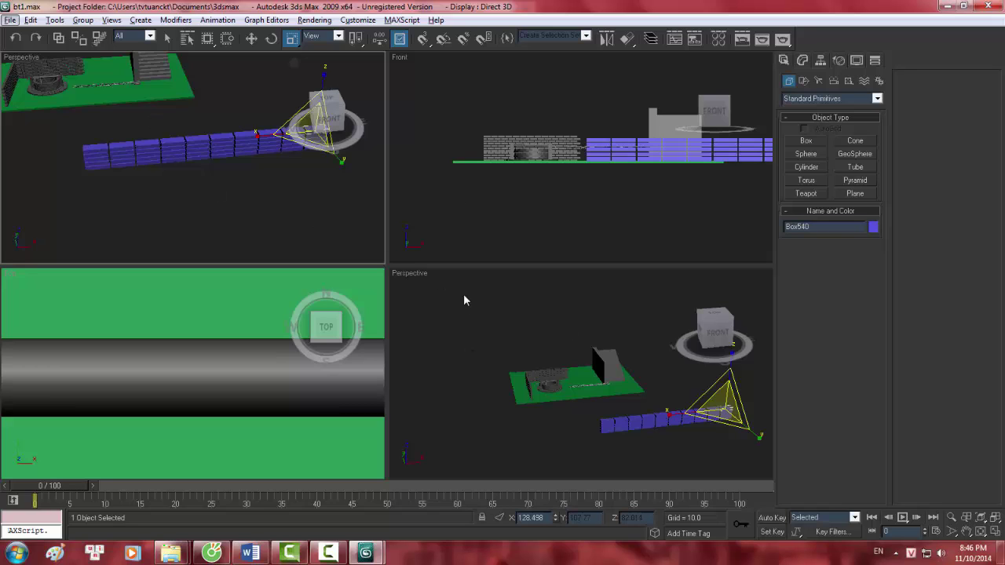
{"action": "key", "text": "alt+w"}
{"action": "scroll", "coordinate": [314, 299], "scroll_direction": "down", "scroll_amount": 3}
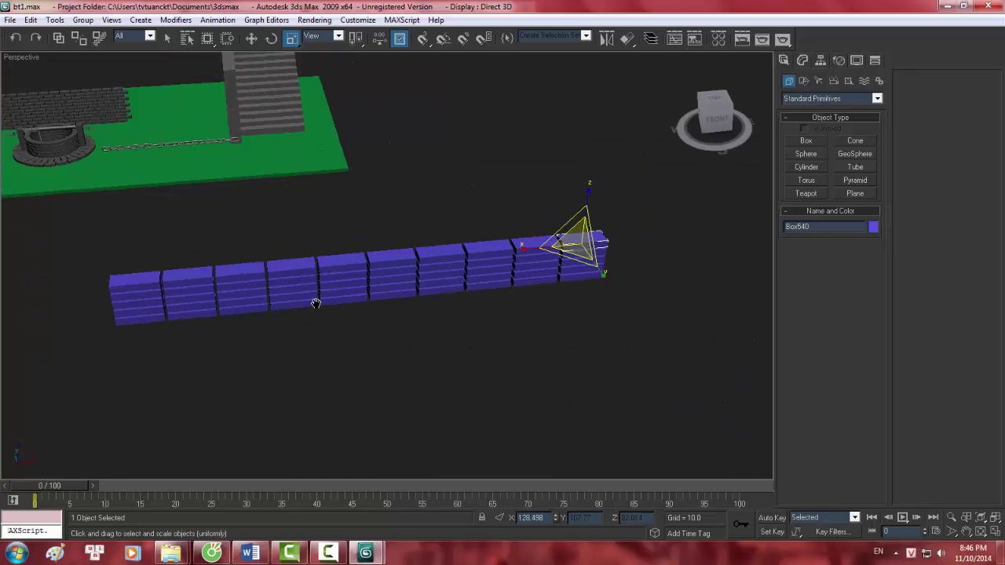
{"action": "scroll", "coordinate": [305, 294], "scroll_direction": "down", "scroll_amount": 2}
{"action": "scroll", "coordinate": [304, 294], "scroll_direction": "up", "scroll_amount": 3}
{"action": "middle_click_drag", "start_coordinate": [304, 294], "coordinate": [288, 322]}
{"action": "key", "text": "f"}
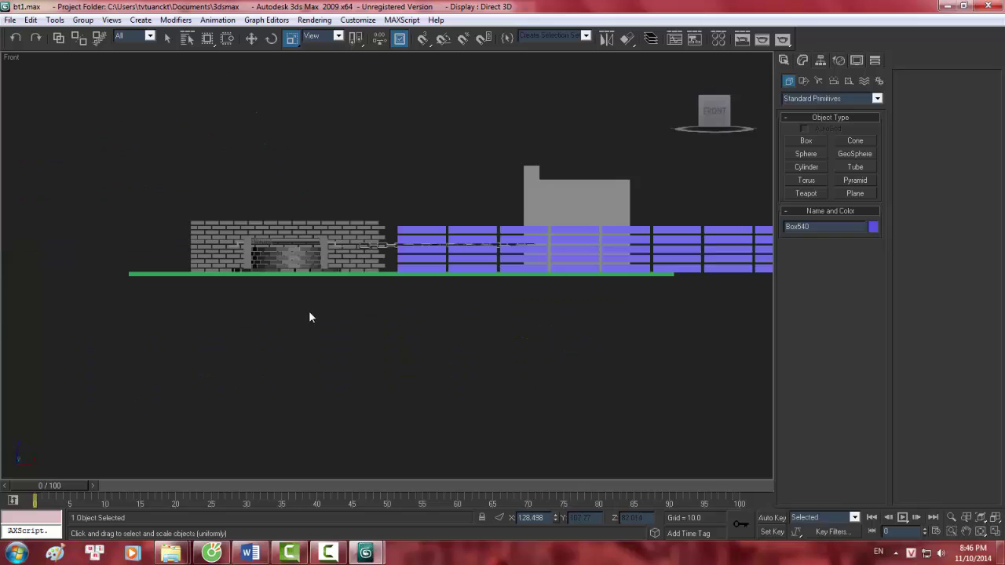
{"action": "scroll", "coordinate": [330, 302], "scroll_direction": "up", "scroll_amount": 8}
{"action": "scroll", "coordinate": [392, 279], "scroll_direction": "down", "scroll_amount": 4}
{"action": "scroll", "coordinate": [431, 268], "scroll_direction": "down", "scroll_amount": 5}
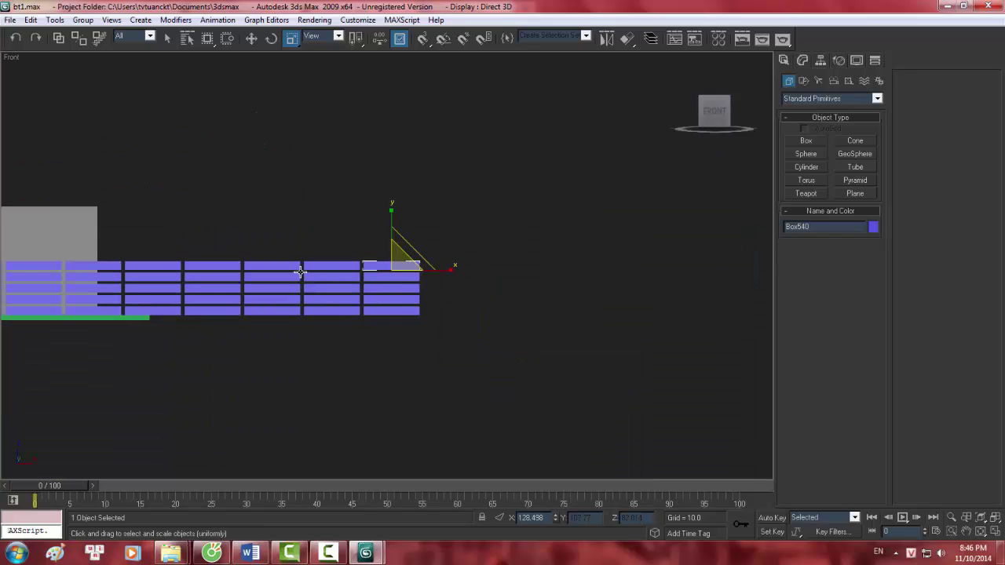
{"action": "mouse_move", "coordinate": [292, 269]}
{"action": "middle_mouse_down"}
{"action": "mouse_move", "coordinate": [530, 240]}
{"action": "mouse_move", "coordinate": [484, 229]}
{"action": "middle_mouse_up"}
{"action": "scroll", "coordinate": [529, 240], "scroll_direction": "down", "scroll_amount": 2}
{"action": "scroll", "coordinate": [484, 228], "scroll_direction": "up", "scroll_amount": 2}
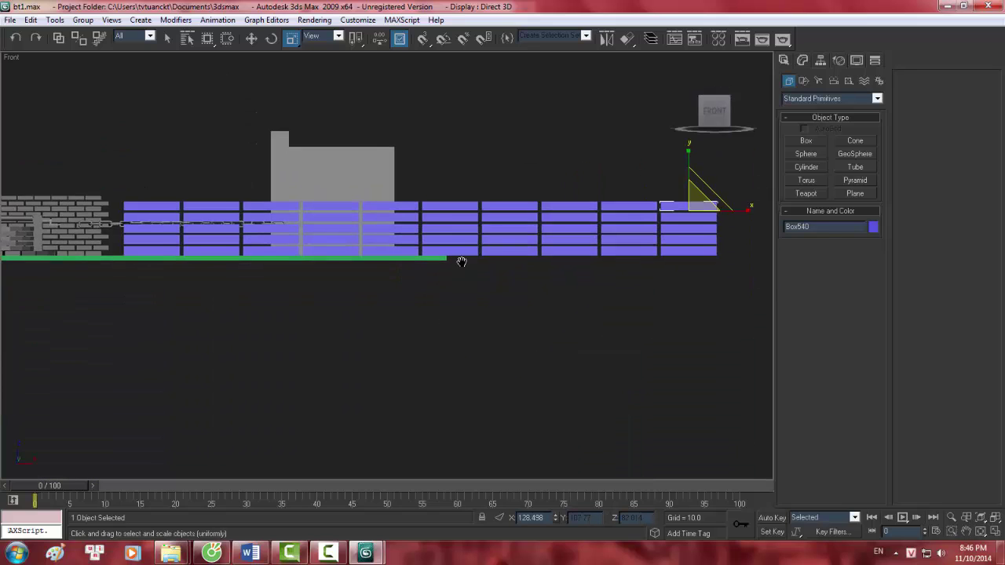
{"action": "middle_click_drag", "start_coordinate": [461, 260], "coordinate": [431, 296]}
- Switch to Select and Move, then minimize everything and refresh the Windows desktop
{"action": "left_click", "coordinate": [253, 40]}
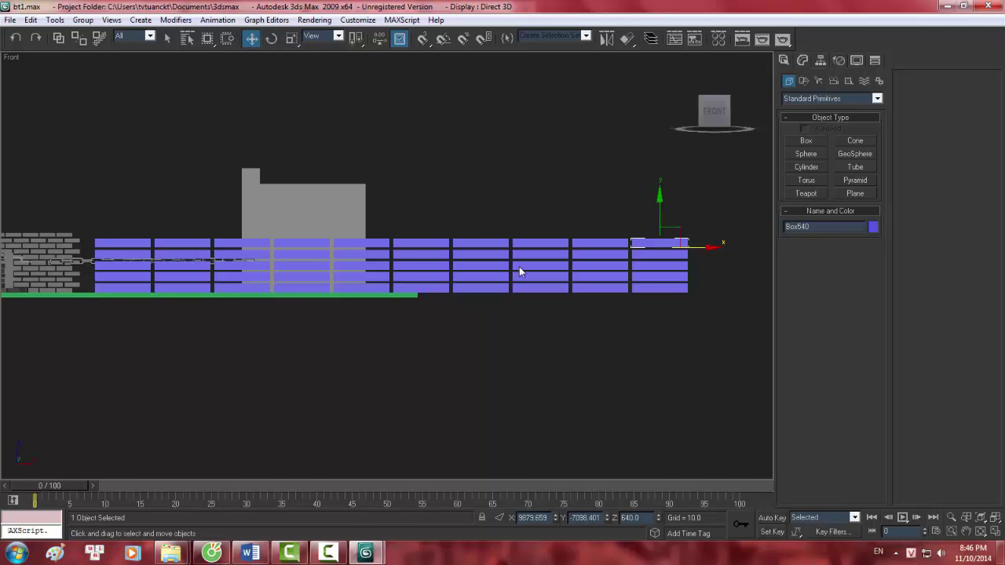
{"action": "key", "text": "super+d"}
{"action": "right_click", "coordinate": [249, 217]}
{"action": "left_click", "coordinate": [314, 250]}
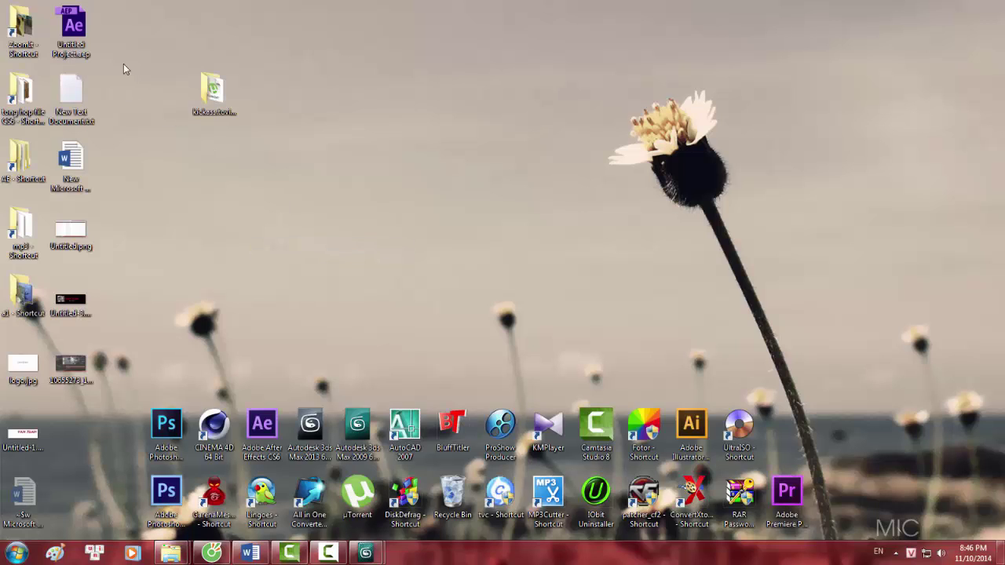
- Refresh the desktop, run ZoomIt.exe from the ZoomIt folder past the security warning, and close the folder
{"action": "right_click", "coordinate": [363, 101]}
{"action": "left_click", "coordinate": [396, 134]}
{"action": "double_click", "coordinate": [22, 27]}
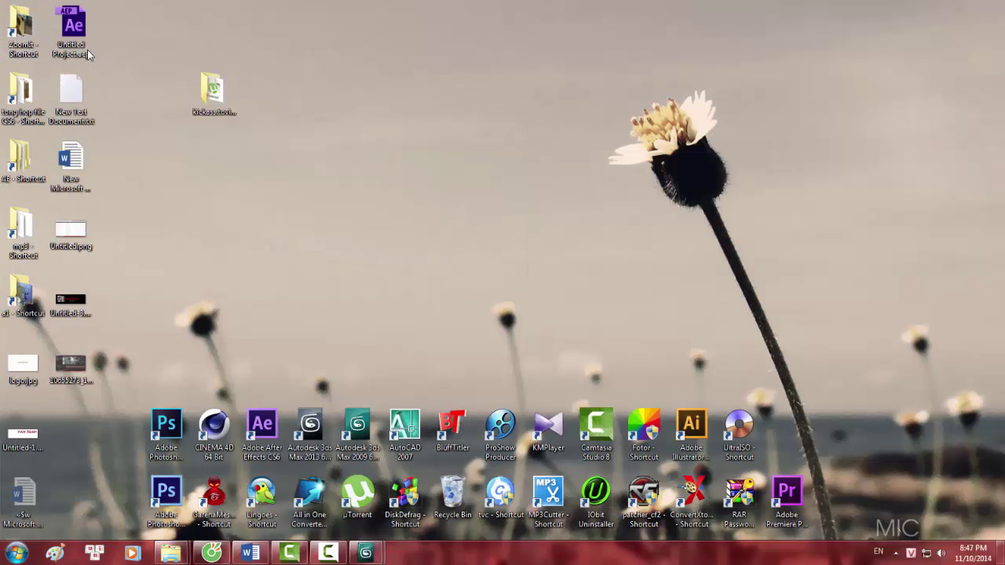
{"action": "double_click", "coordinate": [686, 324]}
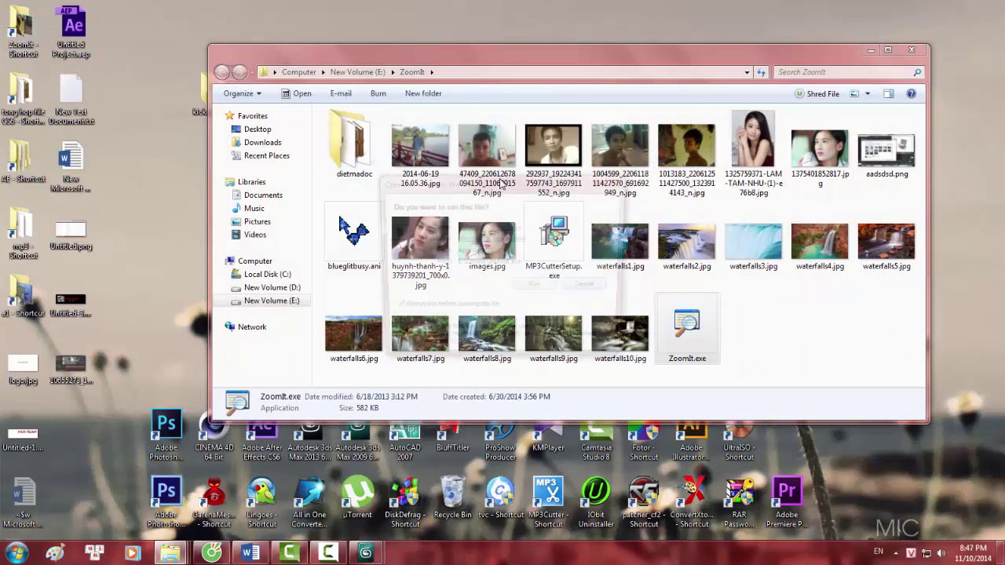
{"action": "left_click", "coordinate": [537, 285]}
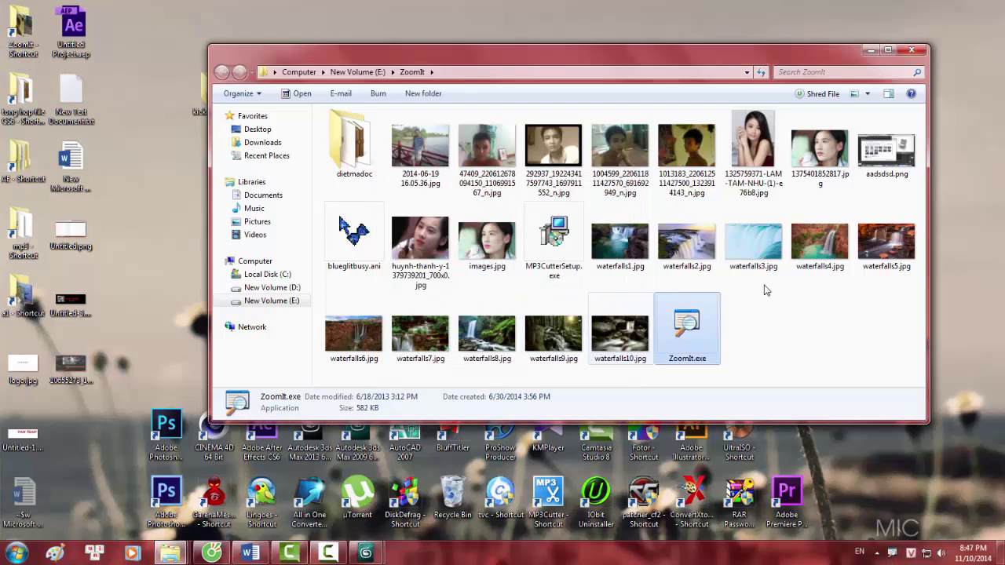
{"action": "left_click", "coordinate": [911, 50]}
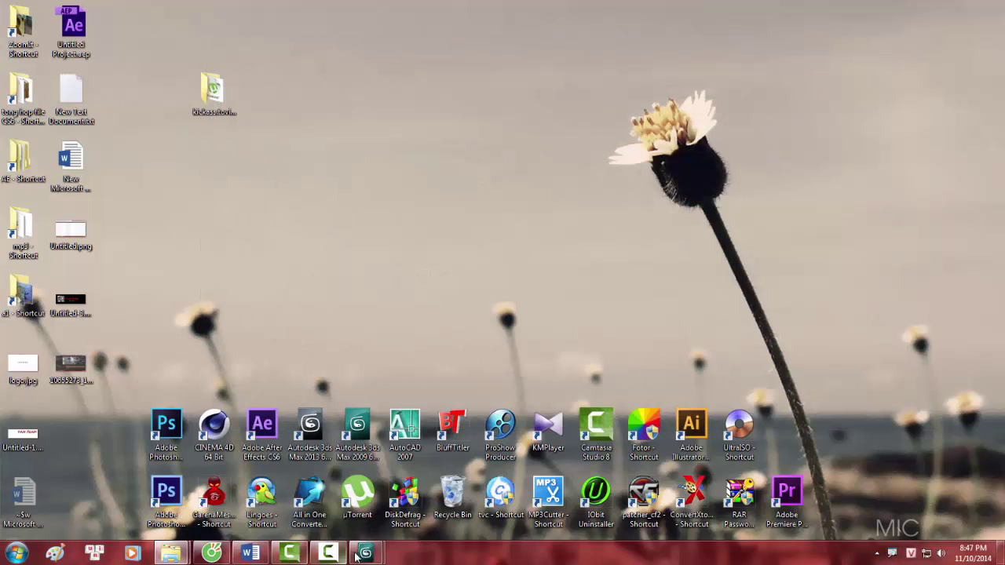
- Switch to the Left view and centre the box stack with nothing selected
{"action": "mouse_move", "coordinate": [365, 554]}
{"action": "middle_click_drag", "start_coordinate": [374, 188], "coordinate": [575, 212]}
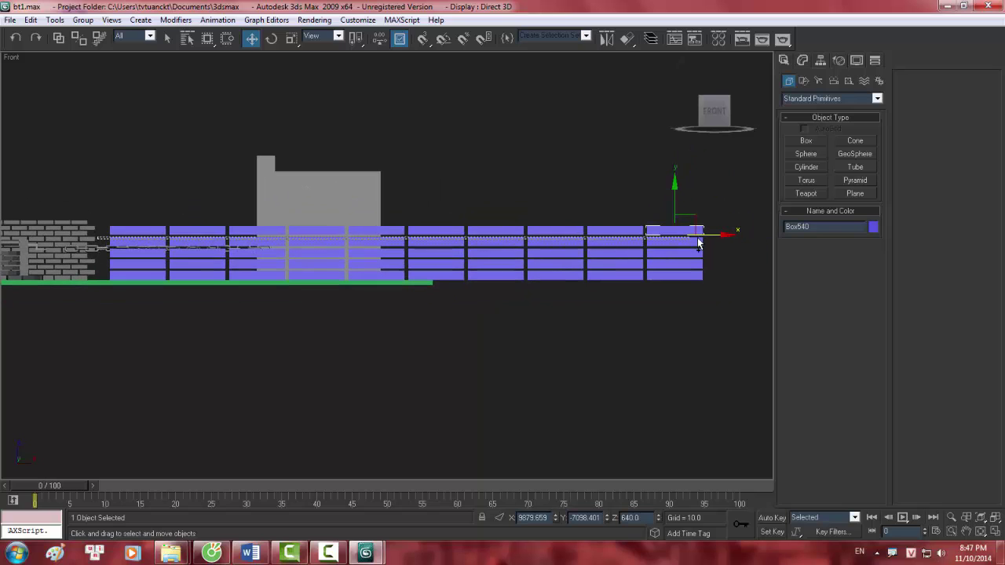
{"action": "left_click_drag", "start_coordinate": [680, 247], "coordinate": [403, 437]}
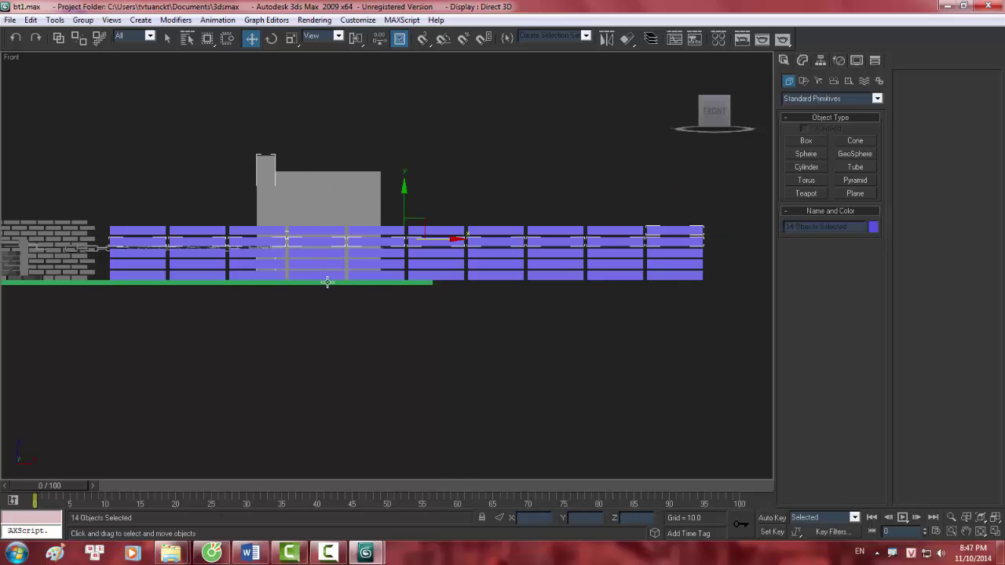
{"action": "key", "text": "l"}
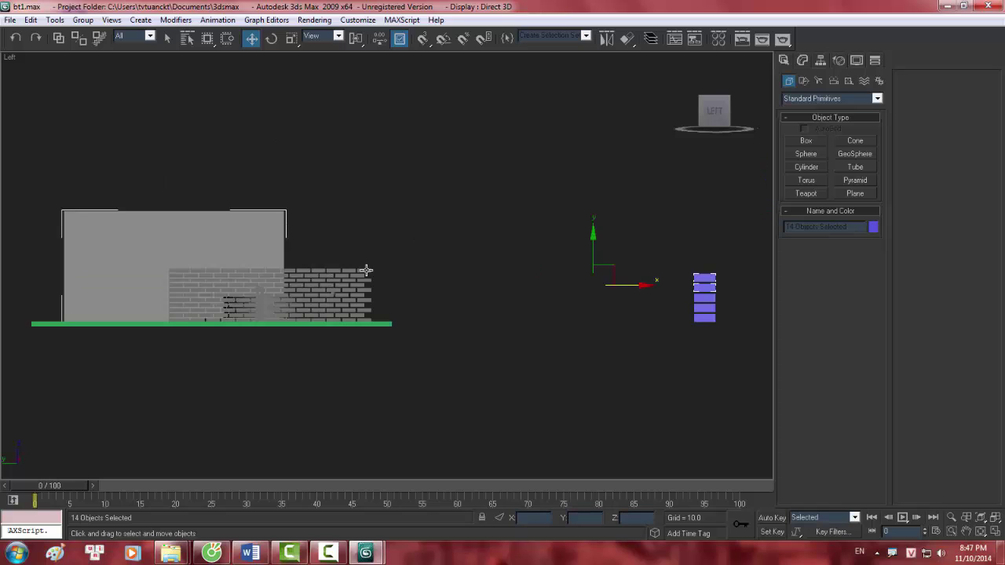
{"action": "middle_click_drag", "start_coordinate": [328, 282], "coordinate": [208, 420]}
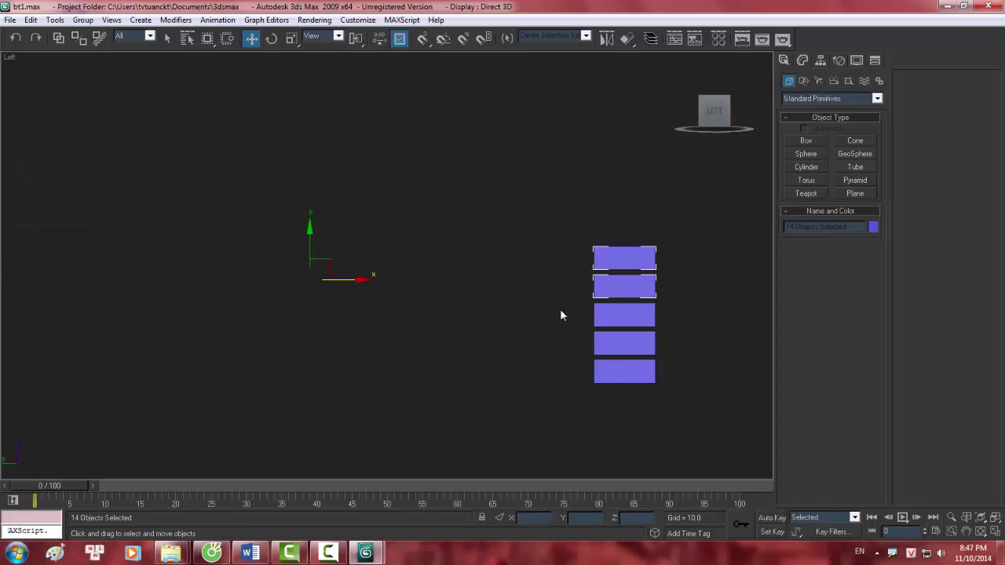
{"action": "scroll", "coordinate": [518, 301], "scroll_direction": "down", "scroll_amount": 3}
{"action": "middle_click_drag", "start_coordinate": [518, 301], "coordinate": [443, 336]}
{"action": "scroll", "coordinate": [465, 342], "scroll_direction": "up", "scroll_amount": 3}
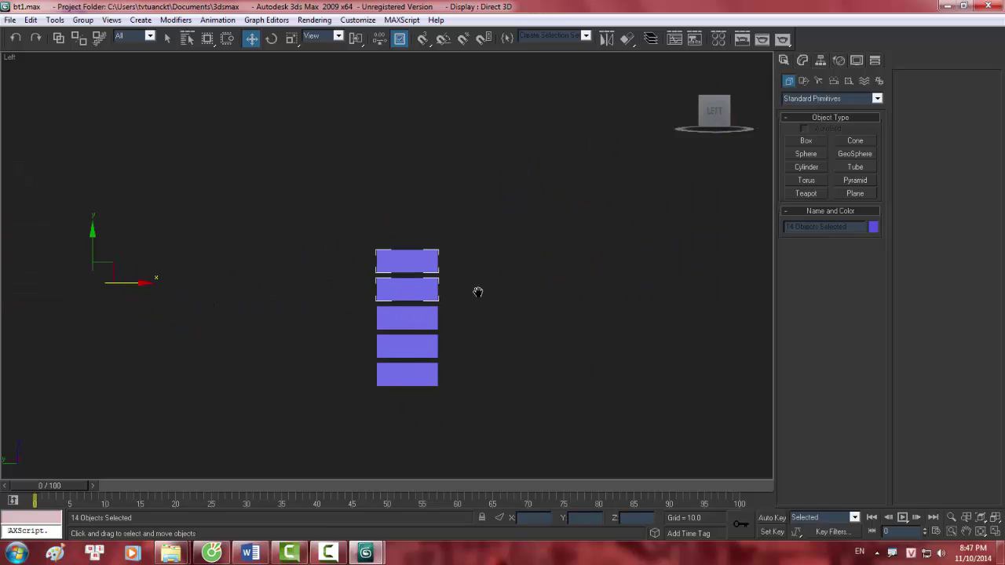
{"action": "left_click", "coordinate": [439, 267]}
{"action": "scroll", "coordinate": [400, 247], "scroll_direction": "up", "scroll_amount": 2}
- Try region-selecting alternate brick rows, toggling between Window and Crossing selection
{"action": "left_click_drag", "start_coordinate": [273, 238], "coordinate": [540, 258]}
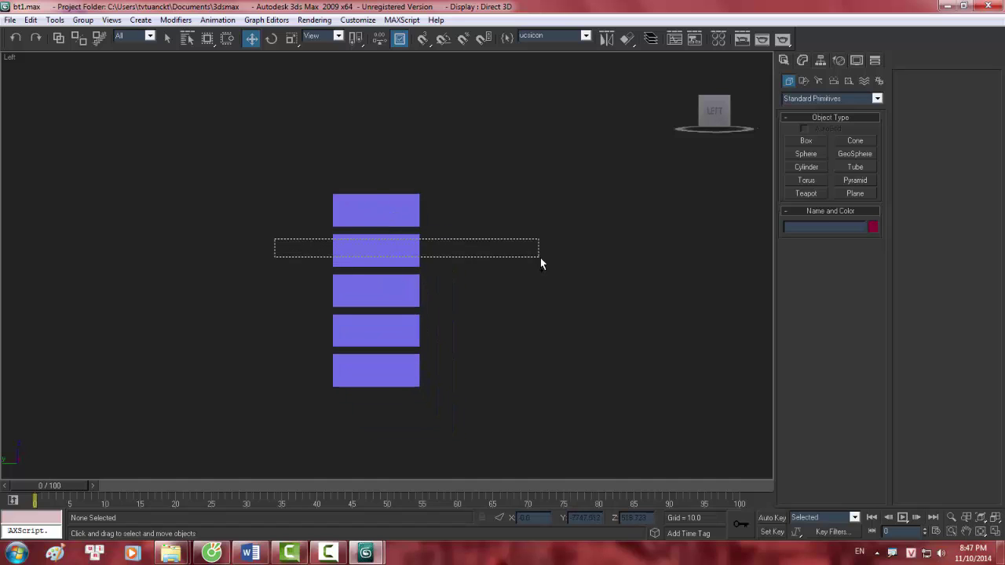
{"action": "left_click_drag", "start_coordinate": [181, 323], "coordinate": [533, 343], "text": "ctrl"}
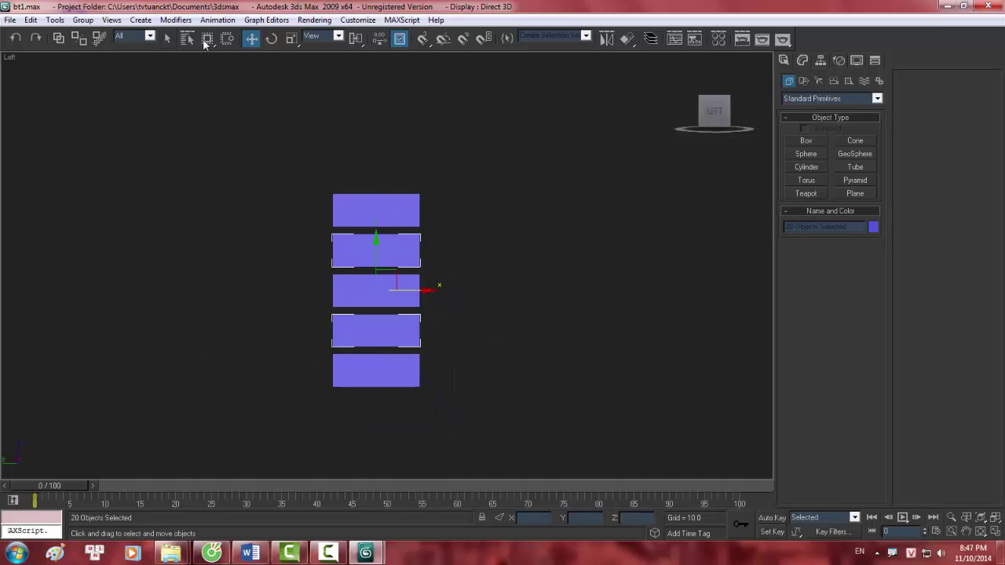
{"action": "left_click", "coordinate": [226, 39]}
{"action": "left_click", "coordinate": [259, 229]}
{"action": "left_click_drag", "start_coordinate": [387, 258], "coordinate": [172, 267]}
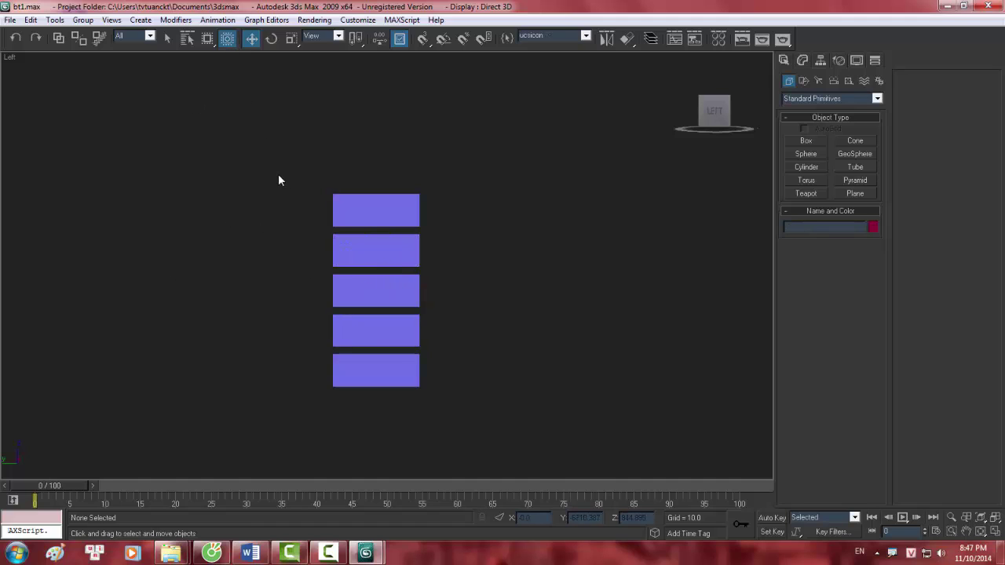
{"action": "left_click_drag", "start_coordinate": [237, 154], "coordinate": [488, 230]}
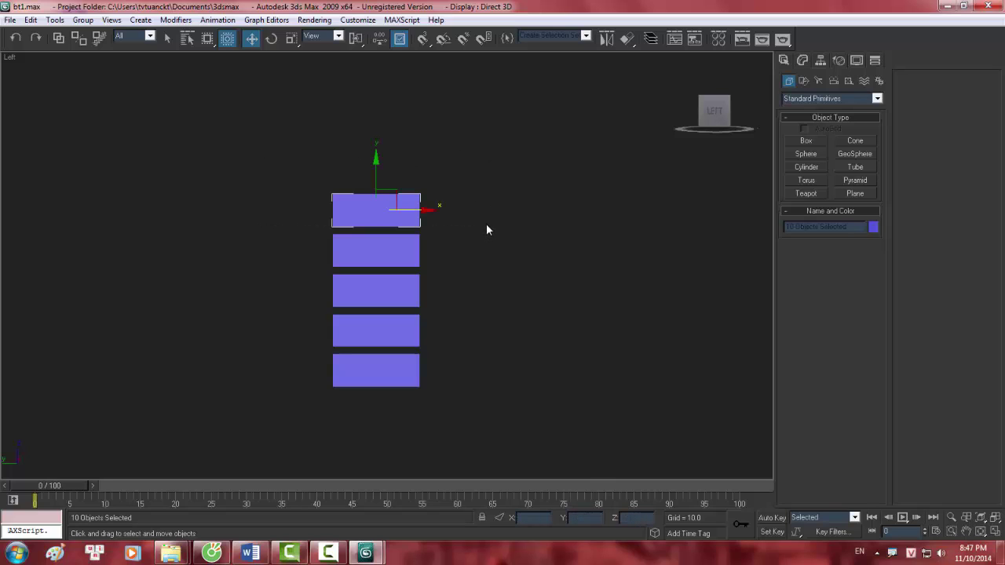
{"action": "left_click_drag", "start_coordinate": [265, 267], "coordinate": [405, 311]}
{"action": "left_click_drag", "start_coordinate": [495, 317], "coordinate": [94, 248], "text": "ctrl"}
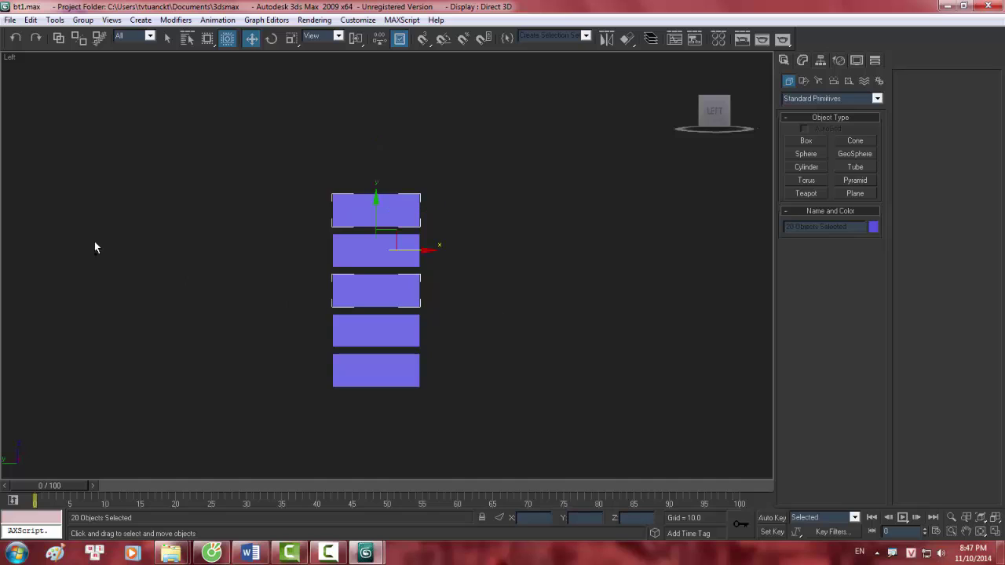
{"action": "left_click_drag", "start_coordinate": [288, 352], "coordinate": [569, 416], "text": "ctrl"}
{"action": "left_click", "coordinate": [227, 39]}
- Select the top row, another alternate row and the bottom brick row together
{"action": "left_click", "coordinate": [306, 198]}
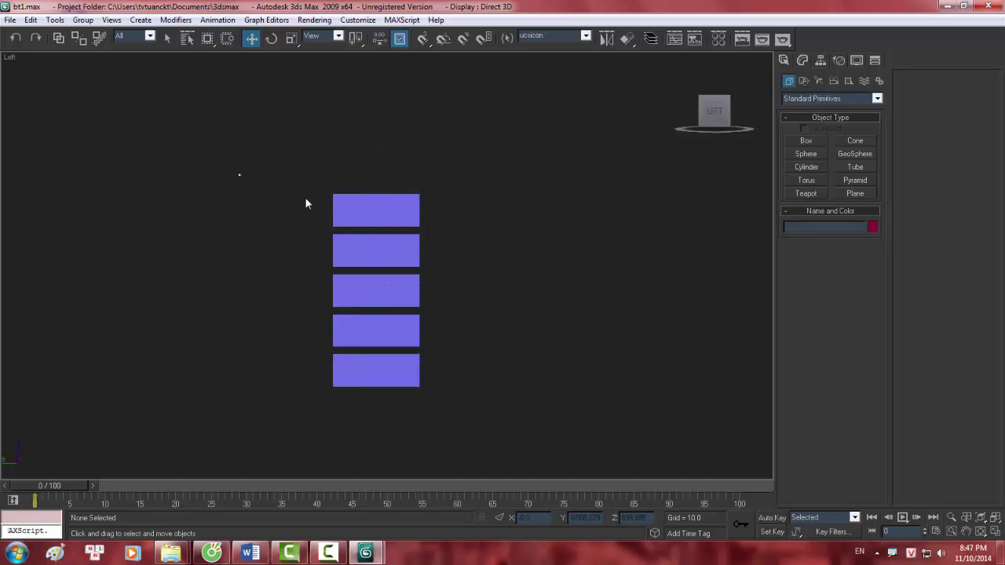
{"action": "left_click_drag", "start_coordinate": [240, 173], "coordinate": [490, 221]}
{"action": "left_click_drag", "start_coordinate": [287, 274], "coordinate": [428, 312], "text": "ctrl"}
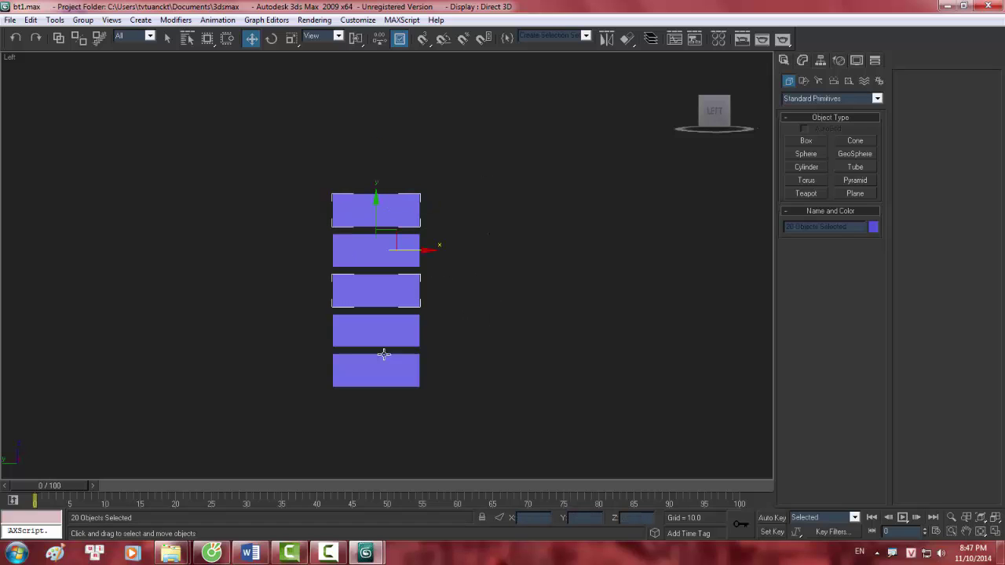
{"action": "left_click", "coordinate": [384, 358], "text": "ctrl"}
- In Front view, slide the selected alternate rows left along X to stagger the bricks
{"action": "key", "text": "p"}
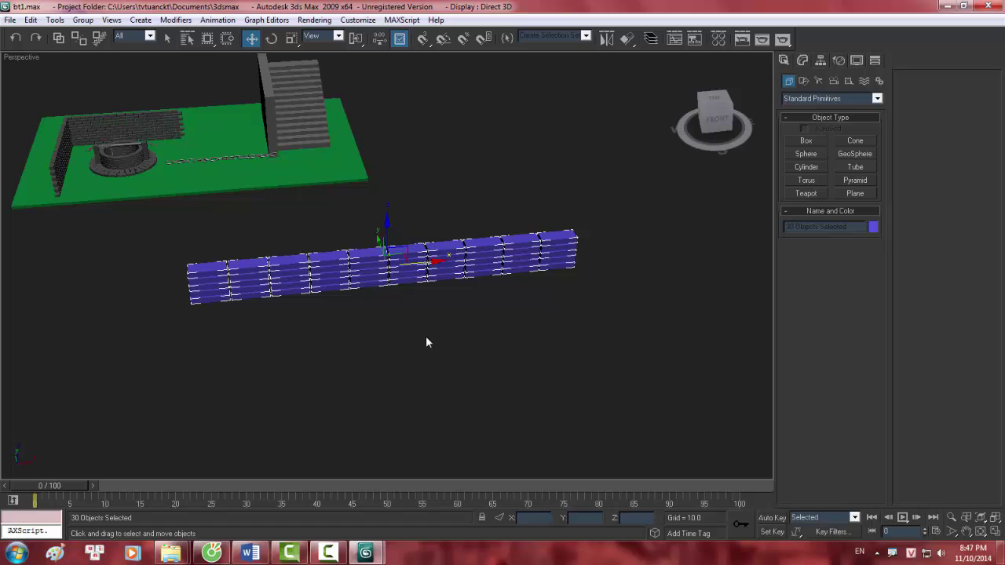
{"action": "key", "text": "f"}
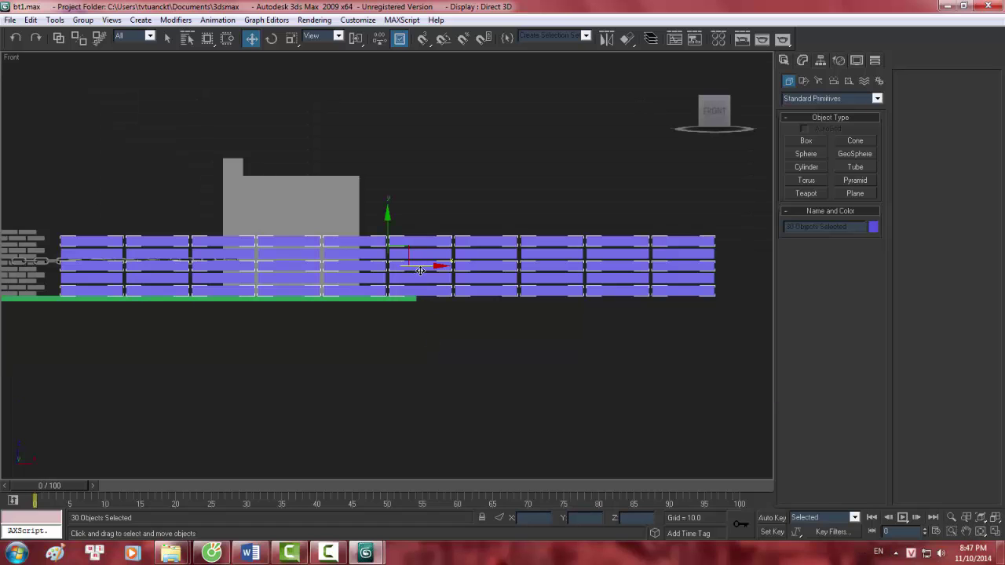
{"action": "left_click_drag", "start_coordinate": [421, 270], "coordinate": [398, 271]}
{"action": "left_click", "coordinate": [479, 361]}
- Select all 50 bricks of the wall and zoom to them in Top view
{"action": "scroll", "coordinate": [415, 303], "scroll_direction": "down", "scroll_amount": 5}
{"action": "mouse_move", "coordinate": [414, 303]}
{"action": "middle_mouse_down", "text": "alt"}
{"action": "mouse_move", "coordinate": [414, 355]}
{"action": "mouse_move", "coordinate": [395, 308]}
{"action": "mouse_move", "coordinate": [582, 408]}
{"action": "middle_mouse_up", "text": "alt"}
{"action": "key", "text": "p"}
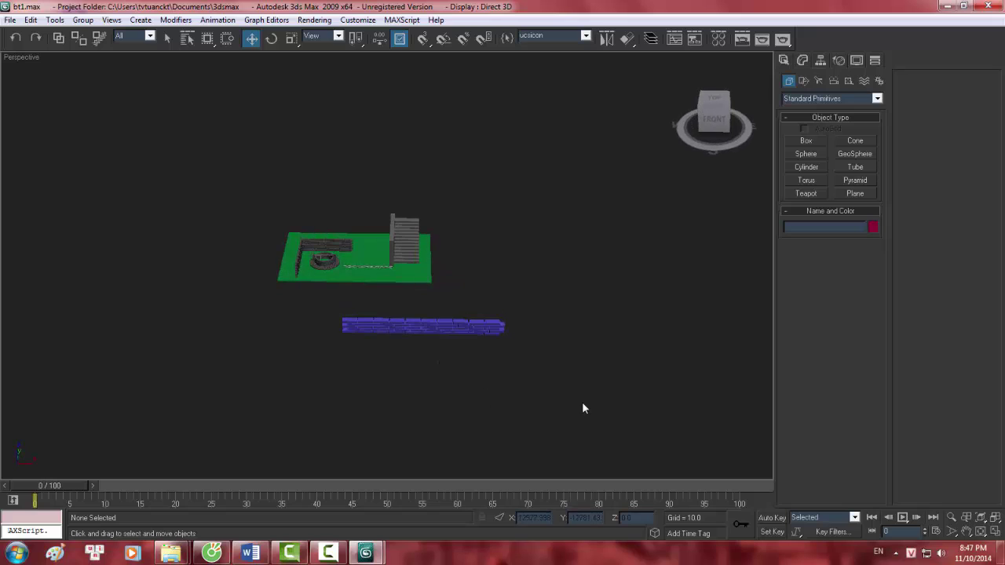
{"action": "left_click_drag", "start_coordinate": [583, 403], "coordinate": [300, 303]}
{"action": "key", "text": "t"}
{"action": "key", "text": "z"}
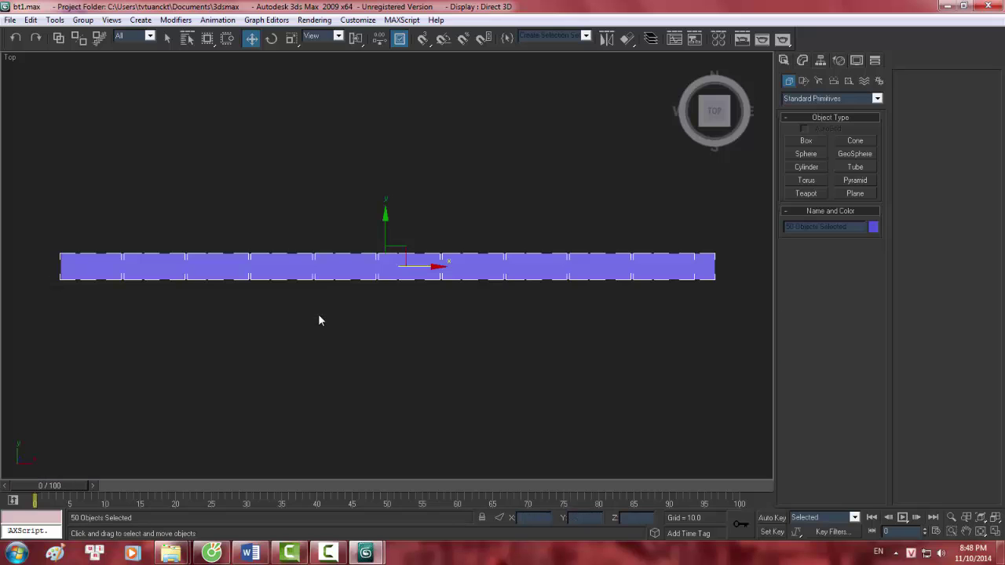
{"action": "scroll", "coordinate": [318, 313], "scroll_direction": "down", "scroll_amount": 4}
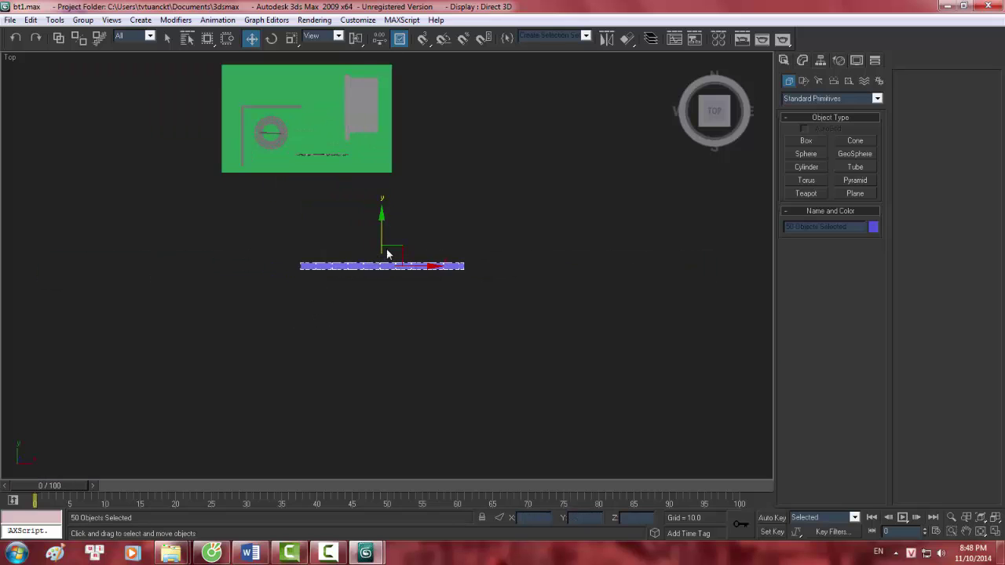
{"action": "scroll", "coordinate": [386, 253], "scroll_direction": "up", "scroll_amount": 2}
- Clone the purple brick wall as a single Copy and rotate the copy 90° about Z
{"action": "left_click_drag", "start_coordinate": [387, 259], "coordinate": [387, 347], "text": "shift"}
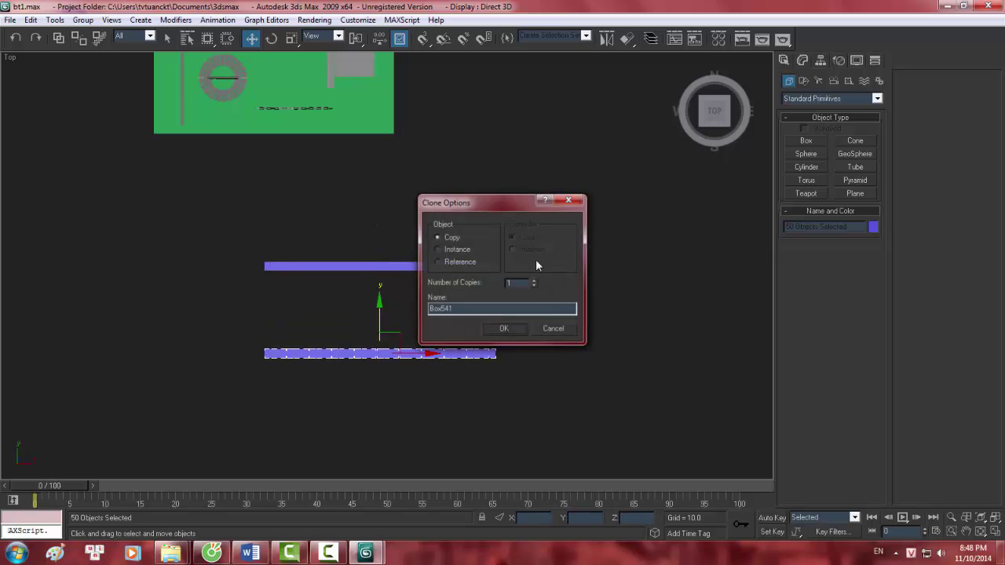
{"action": "left_click", "coordinate": [503, 328]}
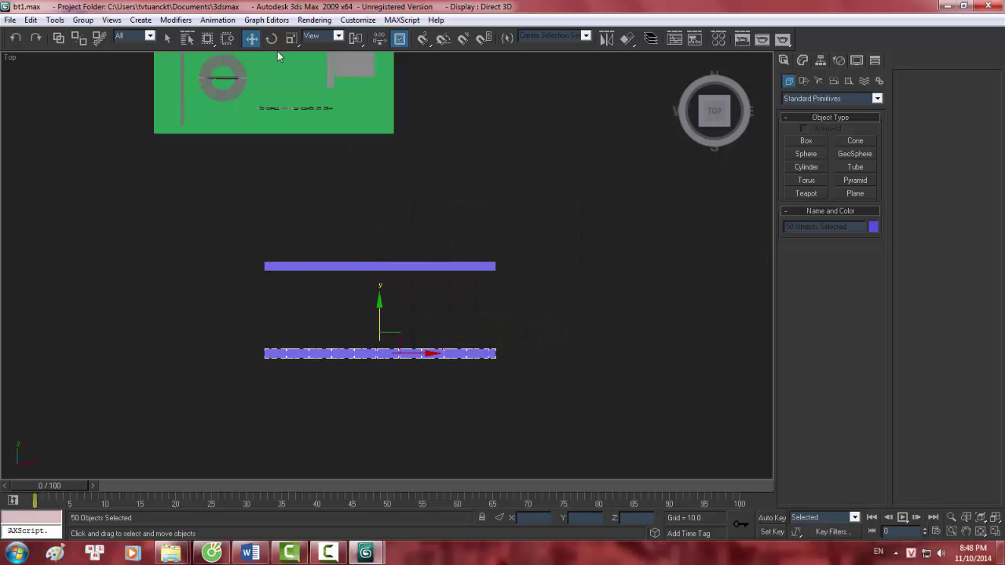
{"action": "left_click", "coordinate": [271, 39]}
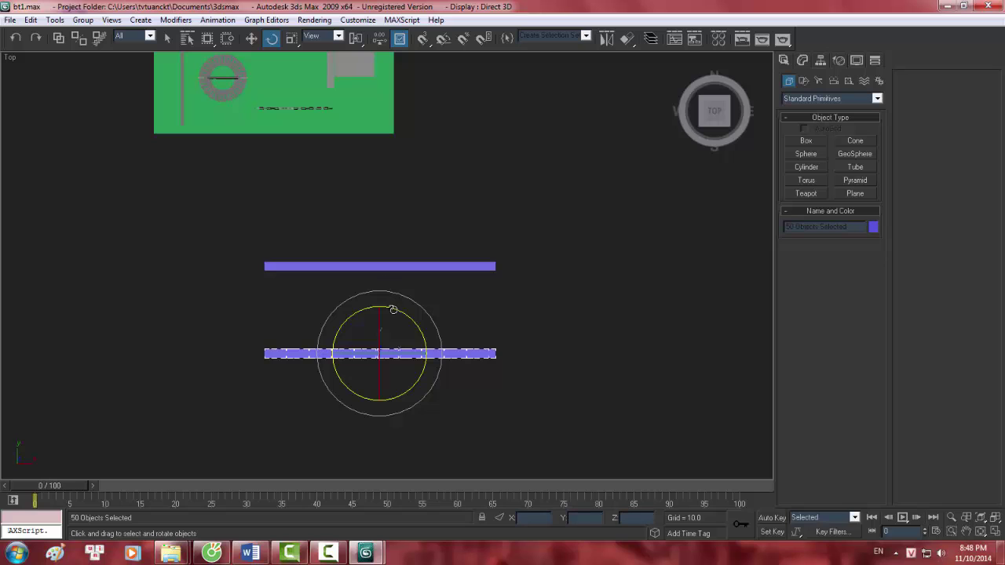
{"action": "mouse_move", "coordinate": [392, 310]}
{"action": "left_mouse_down"}
{"action": "mouse_move", "coordinate": [421, 399]}
{"action": "mouse_move", "coordinate": [399, 455]}
{"action": "mouse_move", "coordinate": [415, 366]}
{"action": "mouse_move", "coordinate": [406, 222]}
{"action": "mouse_move", "coordinate": [327, 98]}
{"action": "left_mouse_up"}
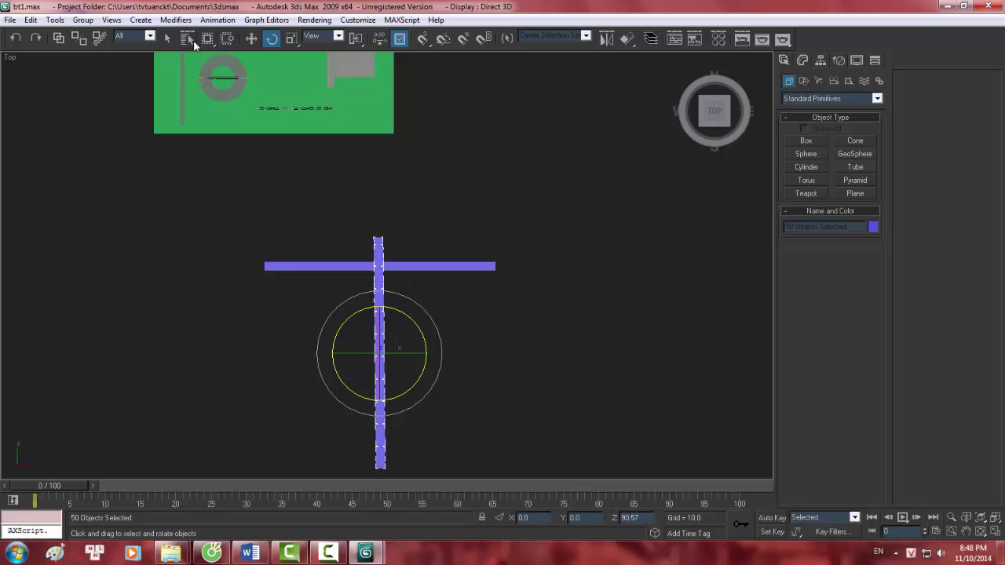
- Move the rotated copy until it meets the original wall's end, forming an L-shaped corner
{"action": "left_click", "coordinate": [251, 39]}
{"action": "left_click_drag", "start_coordinate": [385, 345], "coordinate": [290, 359]}
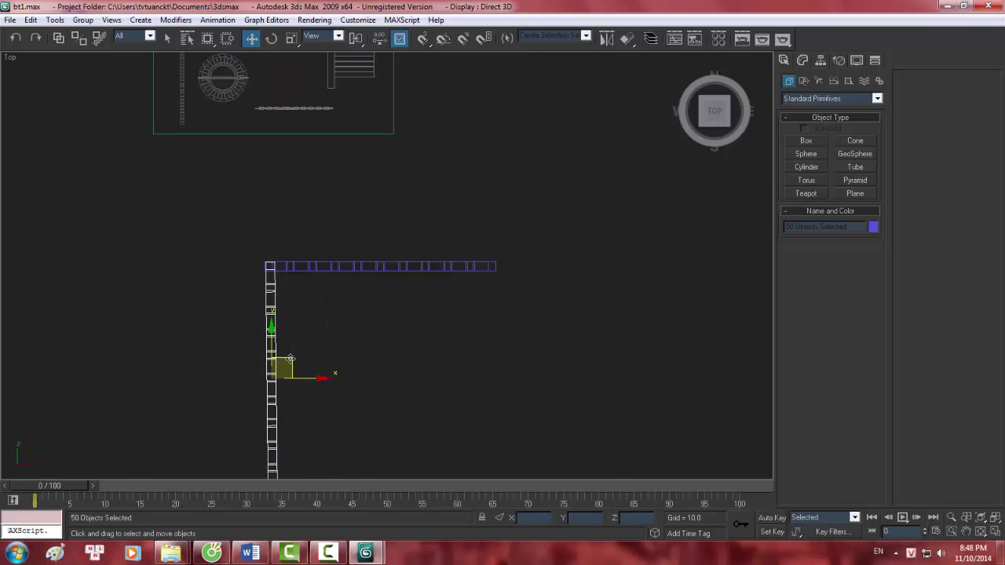
{"action": "scroll", "coordinate": [288, 359], "scroll_direction": "up", "scroll_amount": 5}
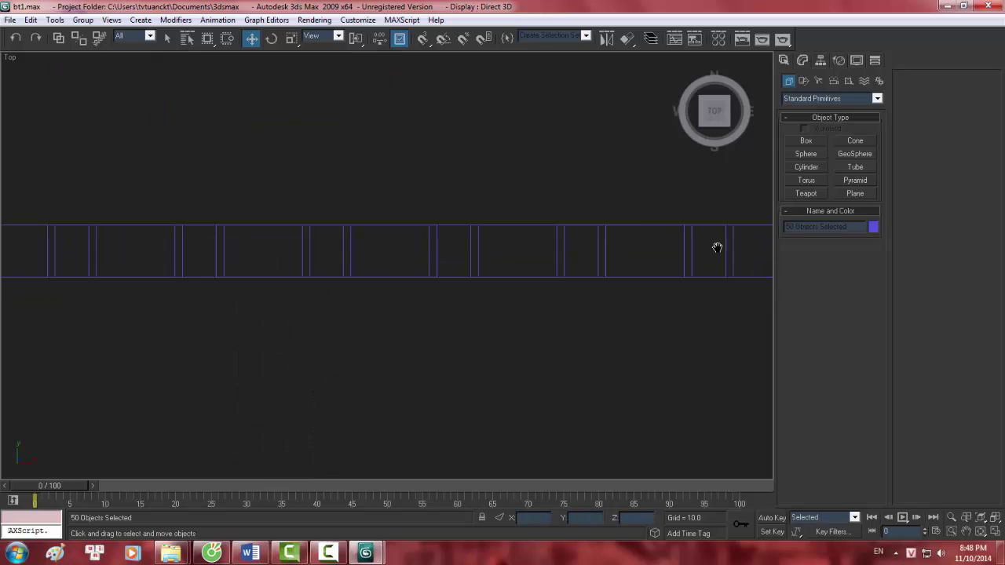
{"action": "scroll", "coordinate": [511, 299], "scroll_direction": "down", "scroll_amount": 4}
{"action": "left_click_drag", "start_coordinate": [395, 431], "coordinate": [387, 438]}
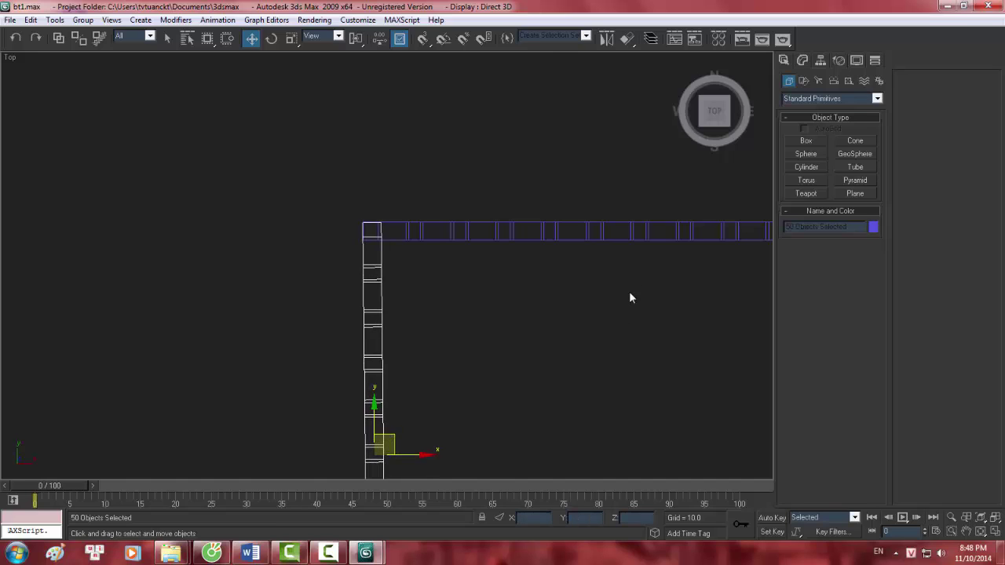
{"action": "scroll", "coordinate": [630, 293], "scroll_direction": "down", "scroll_amount": 2}
- Orbit the perspective view to a low angle and select the purple walls
{"action": "key", "text": "p"}
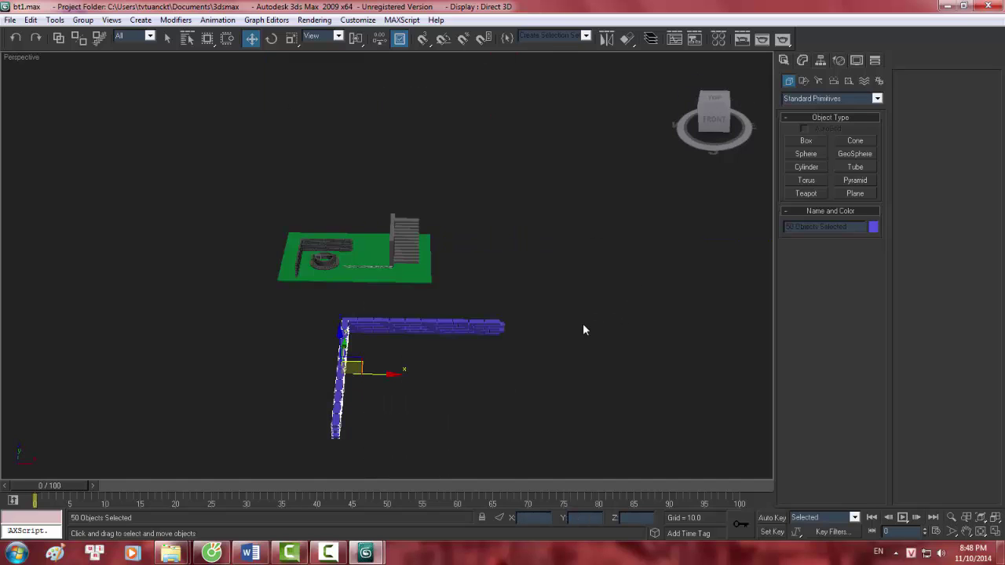
{"action": "left_click", "coordinate": [502, 363]}
{"action": "mouse_move", "coordinate": [502, 363]}
{"action": "middle_mouse_down", "text": "alt"}
{"action": "mouse_move", "coordinate": [715, 336]}
{"action": "mouse_move", "coordinate": [471, 381]}
{"action": "mouse_move", "coordinate": [481, 409]}
{"action": "mouse_move", "coordinate": [551, 447]}
{"action": "middle_mouse_up", "text": "alt"}
{"action": "mouse_move", "coordinate": [544, 441]}
{"action": "left_mouse_down"}
{"action": "mouse_move", "coordinate": [303, 264]}
{"action": "mouse_move", "coordinate": [312, 288]}
{"action": "left_mouse_up"}
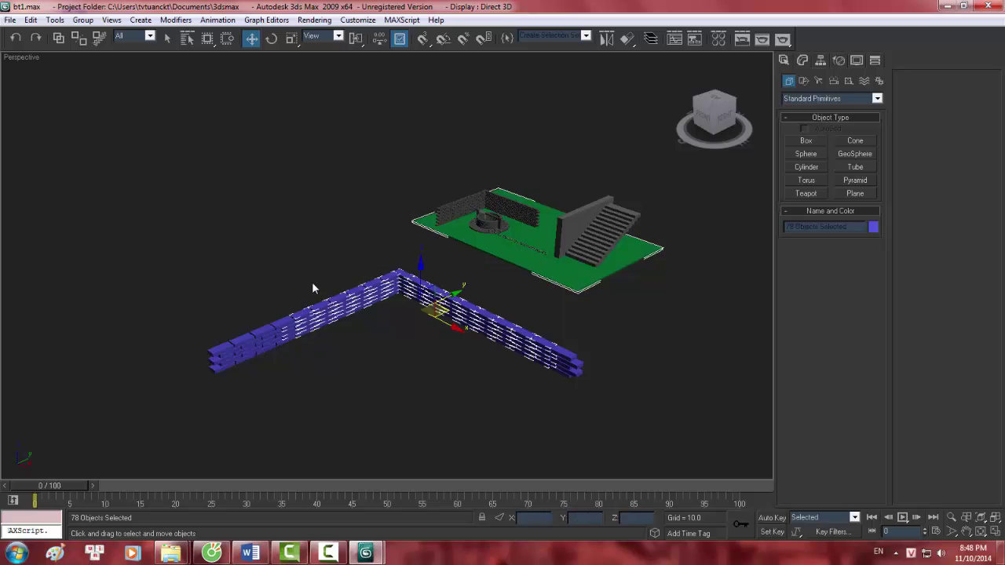
{"action": "middle_click_drag", "start_coordinate": [526, 288], "coordinate": [493, 345], "text": "alt"}
{"action": "left_click_drag", "start_coordinate": [367, 353], "coordinate": [430, 346]}
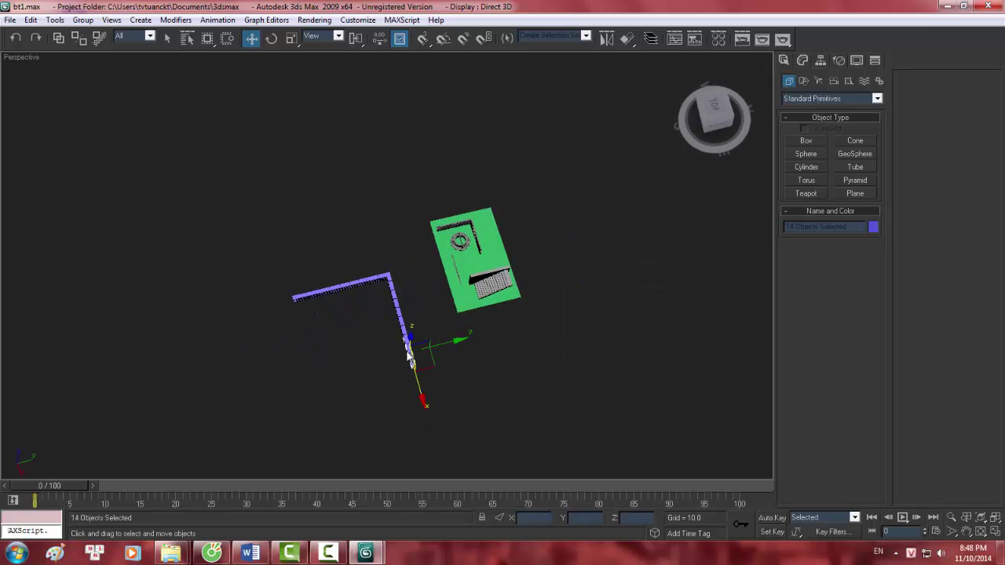
- In Top view, window-select both purple walls, delete them, and select the leftover piece
{"action": "key", "text": "t"}
{"action": "scroll", "coordinate": [431, 346], "scroll_direction": "up", "scroll_amount": 10}
{"action": "middle_click_drag", "start_coordinate": [430, 337], "coordinate": [377, 332]}
{"action": "scroll", "coordinate": [374, 322], "scroll_direction": "down", "scroll_amount": 6}
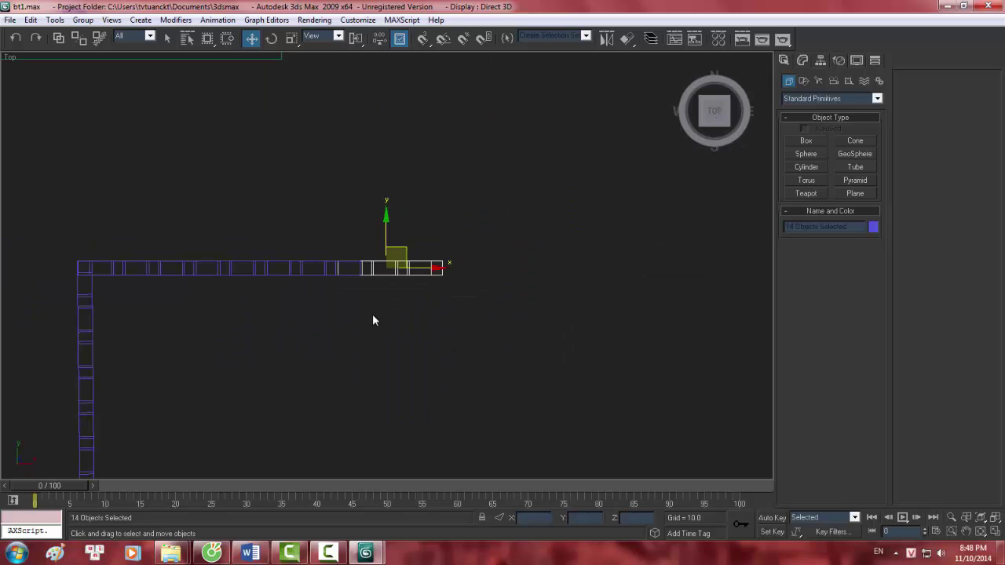
{"action": "scroll", "coordinate": [372, 315], "scroll_direction": "down", "scroll_amount": 4}
{"action": "left_click_drag", "start_coordinate": [602, 370], "coordinate": [296, 175]}
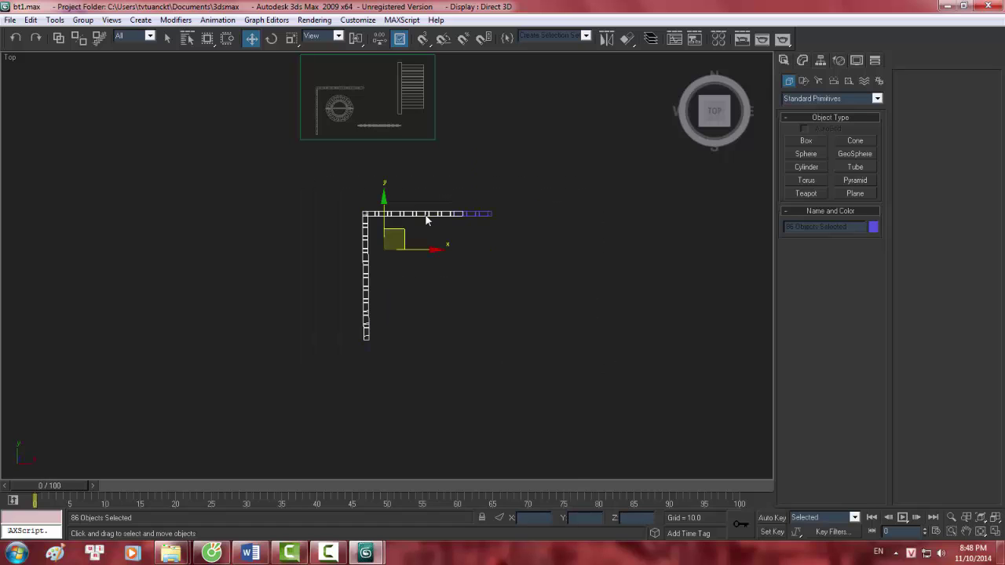
{"action": "key", "text": "Delete"}
{"action": "left_click", "coordinate": [477, 214]}
{"action": "key", "text": "Delete"}
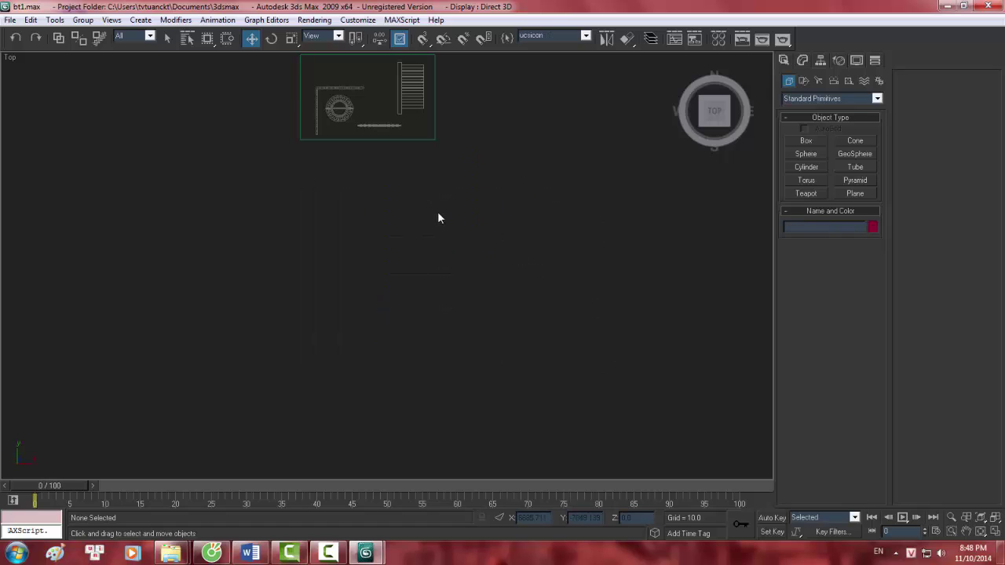
{"action": "middle_click_drag", "start_coordinate": [471, 270], "coordinate": [479, 294]}
{"action": "scroll", "coordinate": [442, 277], "scroll_direction": "up", "scroll_amount": 3}
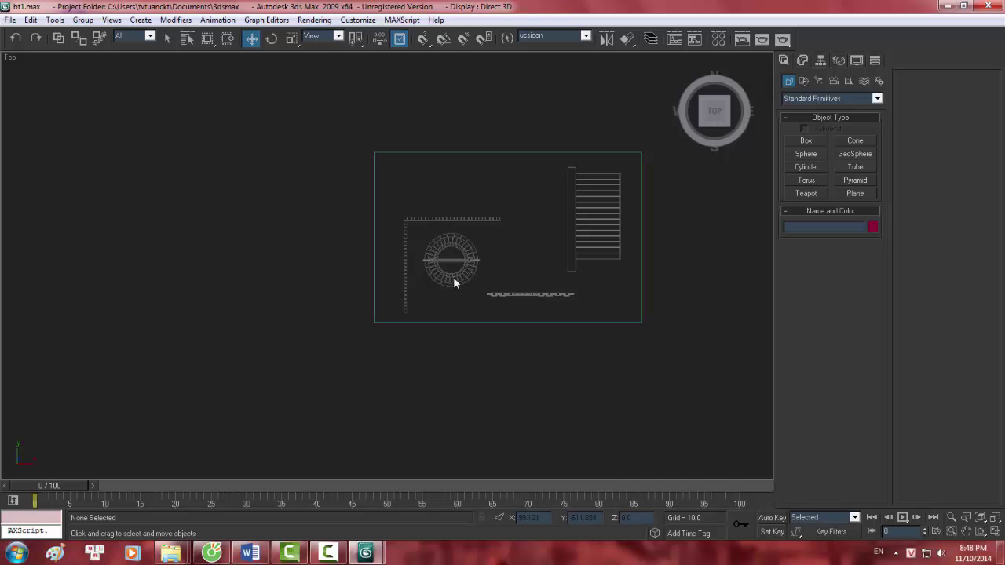
{"action": "key", "text": "p"}
{"action": "scroll", "coordinate": [455, 259], "scroll_direction": "up", "scroll_amount": 4}
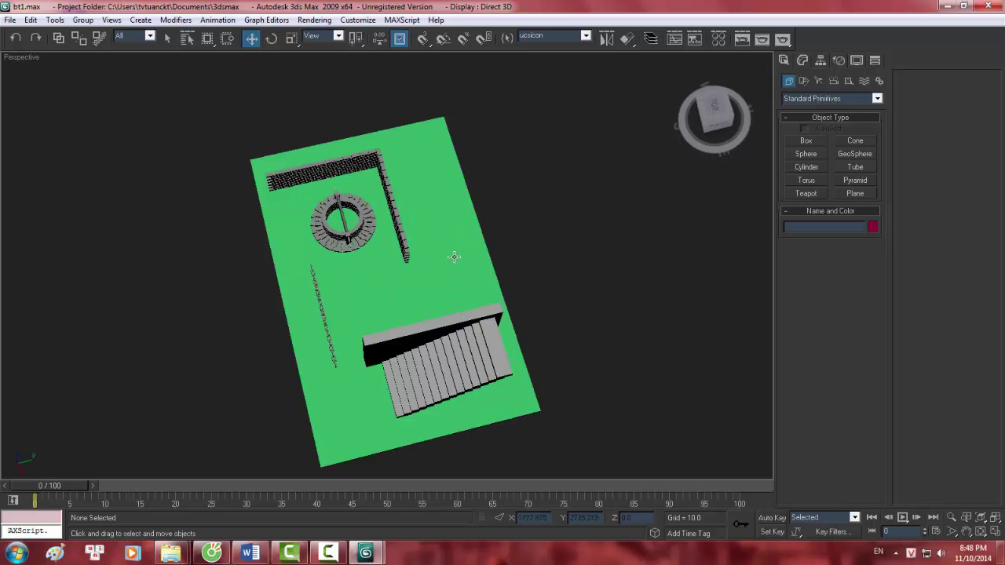
{"action": "middle_click_drag", "start_coordinate": [458, 245], "coordinate": [399, 241], "text": "alt"}
{"action": "scroll", "coordinate": [280, 286], "scroll_direction": "up", "scroll_amount": 4}
{"action": "middle_click_drag", "start_coordinate": [280, 285], "coordinate": [476, 218], "text": "alt"}
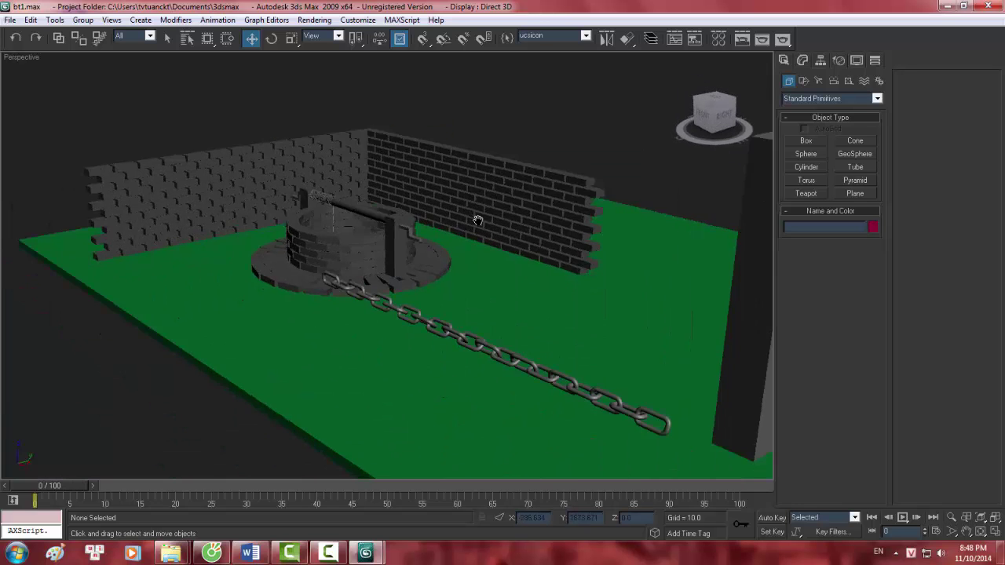
{"action": "scroll", "coordinate": [352, 239], "scroll_direction": "up", "scroll_amount": 3}
{"action": "scroll", "coordinate": [352, 240], "scroll_direction": "down", "scroll_amount": 4}
{"action": "middle_click_drag", "start_coordinate": [393, 258], "coordinate": [268, 256], "text": "alt"}
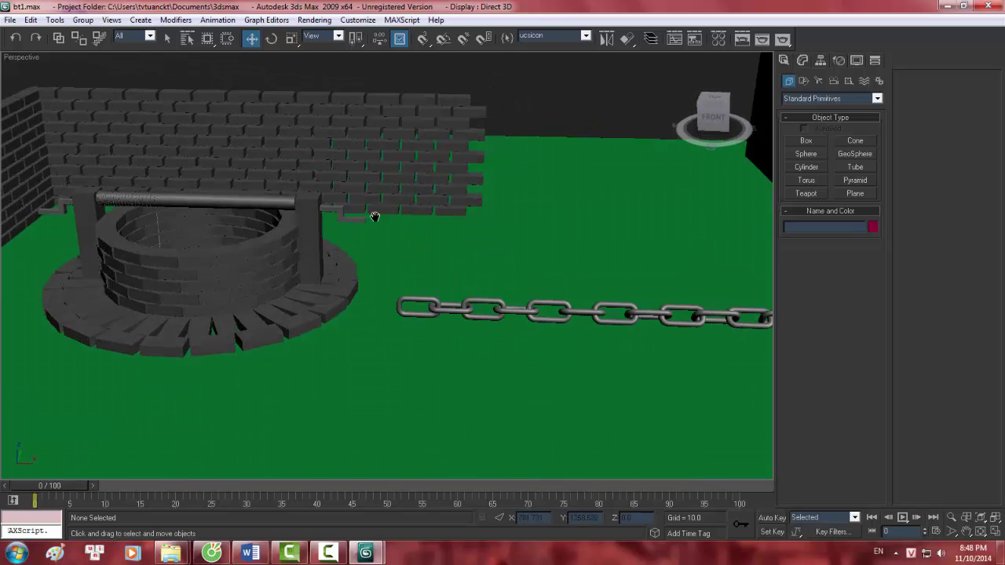
{"action": "middle_click_drag", "start_coordinate": [375, 217], "coordinate": [497, 195]}
{"action": "scroll", "coordinate": [498, 196], "scroll_direction": "up", "scroll_amount": 4}
{"action": "scroll", "coordinate": [353, 293], "scroll_direction": "down", "scroll_amount": 4}
{"action": "scroll", "coordinate": [352, 229], "scroll_direction": "up", "scroll_amount": 4}
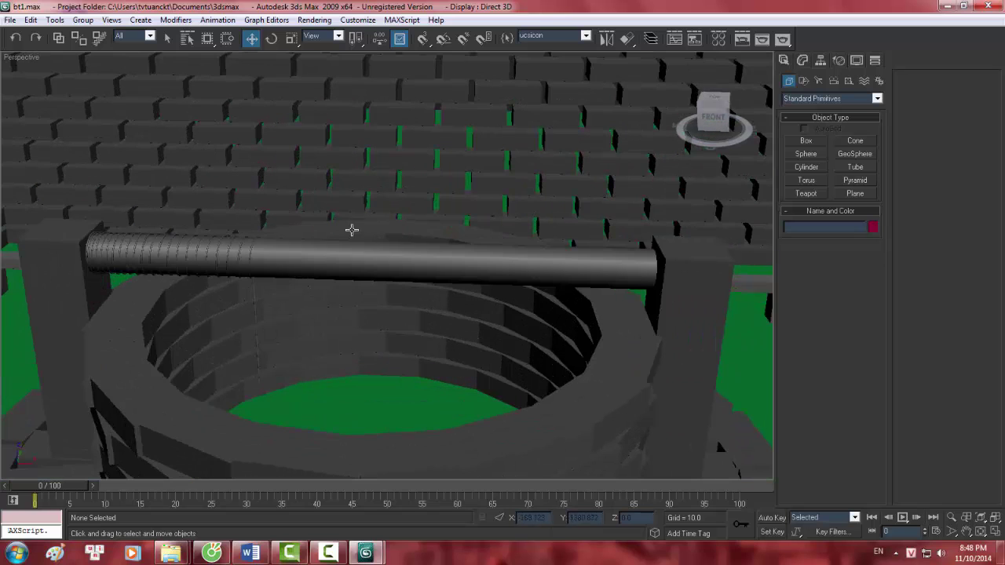
{"action": "scroll", "coordinate": [400, 283], "scroll_direction": "down", "scroll_amount": 3}
{"action": "scroll", "coordinate": [412, 288], "scroll_direction": "down", "scroll_amount": 3}
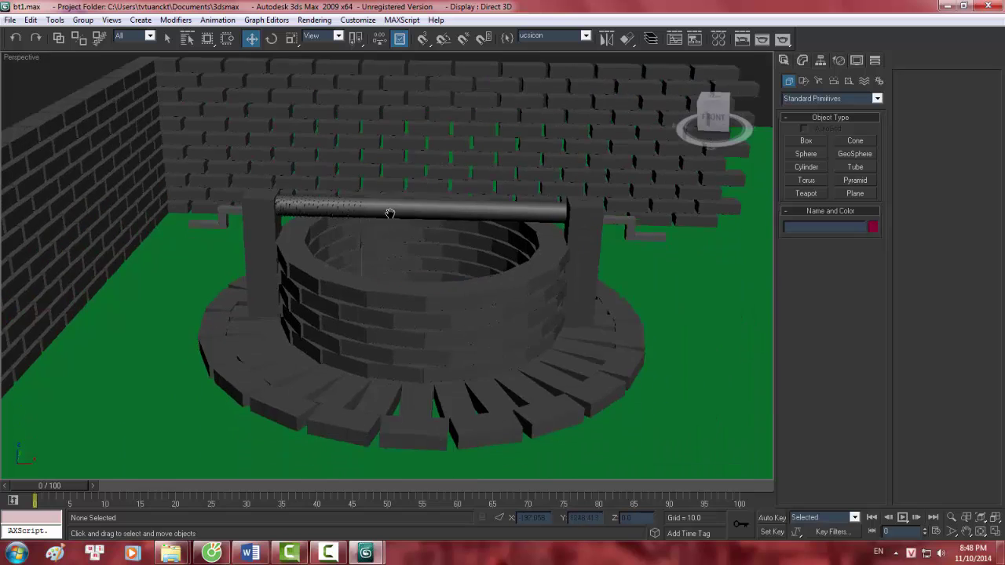
{"action": "scroll", "coordinate": [413, 288], "scroll_direction": "down", "scroll_amount": 1}
{"action": "left_click", "coordinate": [412, 288]}
{"action": "middle_click_drag", "start_coordinate": [410, 318], "coordinate": [413, 335], "text": "alt"}
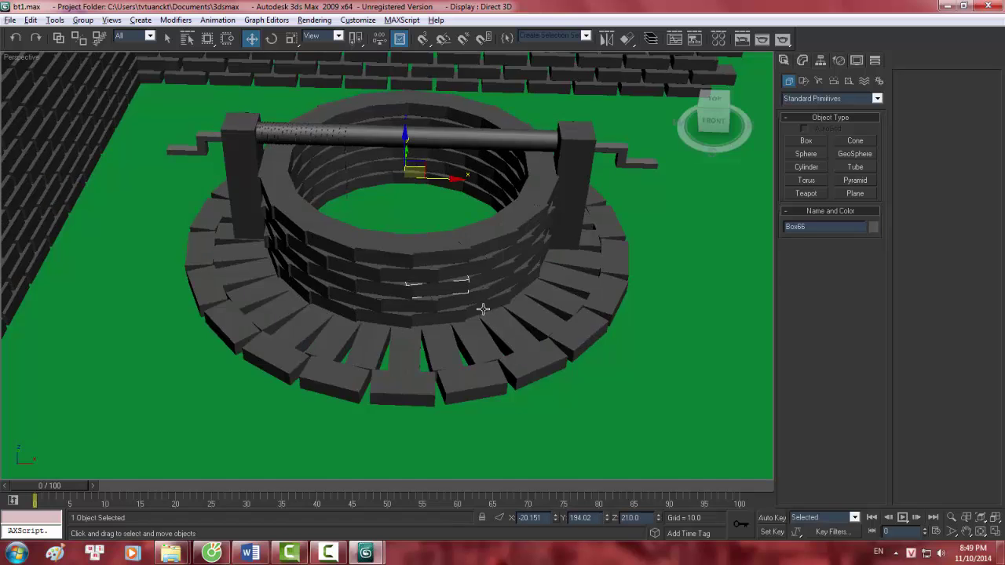
{"action": "scroll", "coordinate": [444, 291], "scroll_direction": "up", "scroll_amount": 4}
{"action": "scroll", "coordinate": [406, 310], "scroll_direction": "down", "scroll_amount": 4}
{"action": "scroll", "coordinate": [406, 307], "scroll_direction": "up", "scroll_amount": 3}
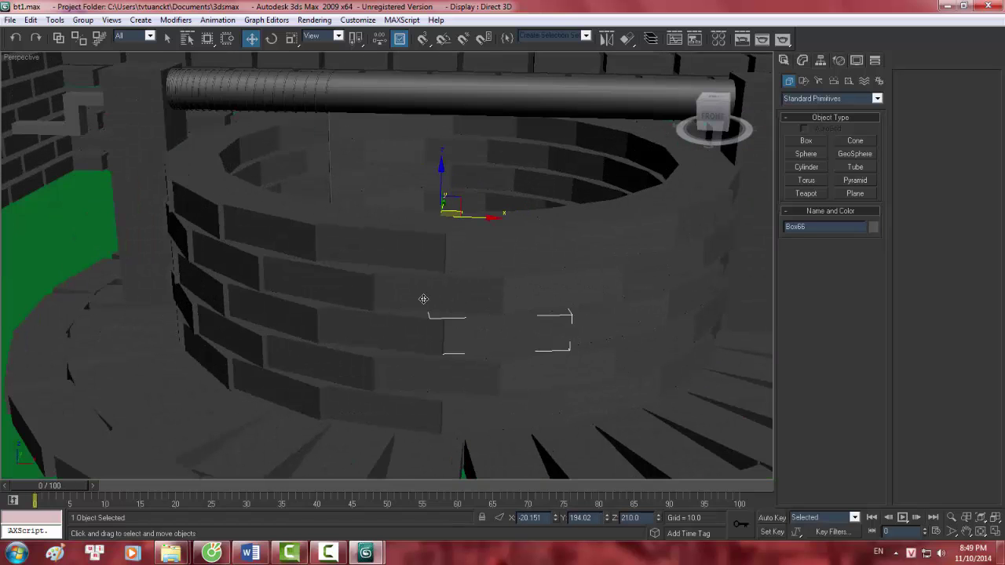
{"action": "scroll", "coordinate": [398, 260], "scroll_direction": "down", "scroll_amount": 3}
{"action": "middle_click_drag", "start_coordinate": [417, 293], "coordinate": [398, 312], "text": "alt"}
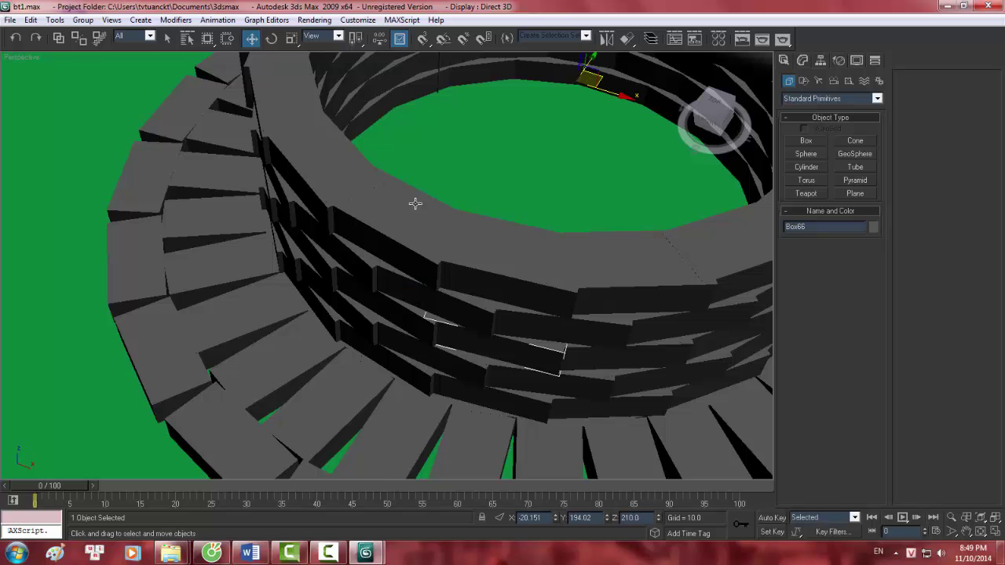
{"action": "scroll", "coordinate": [415, 204], "scroll_direction": "down", "scroll_amount": 5}
{"action": "scroll", "coordinate": [408, 251], "scroll_direction": "up", "scroll_amount": 3}
- Select brick Box29 and copy it to the lower left of the ground
{"action": "scroll", "coordinate": [394, 314], "scroll_direction": "down", "scroll_amount": 5}
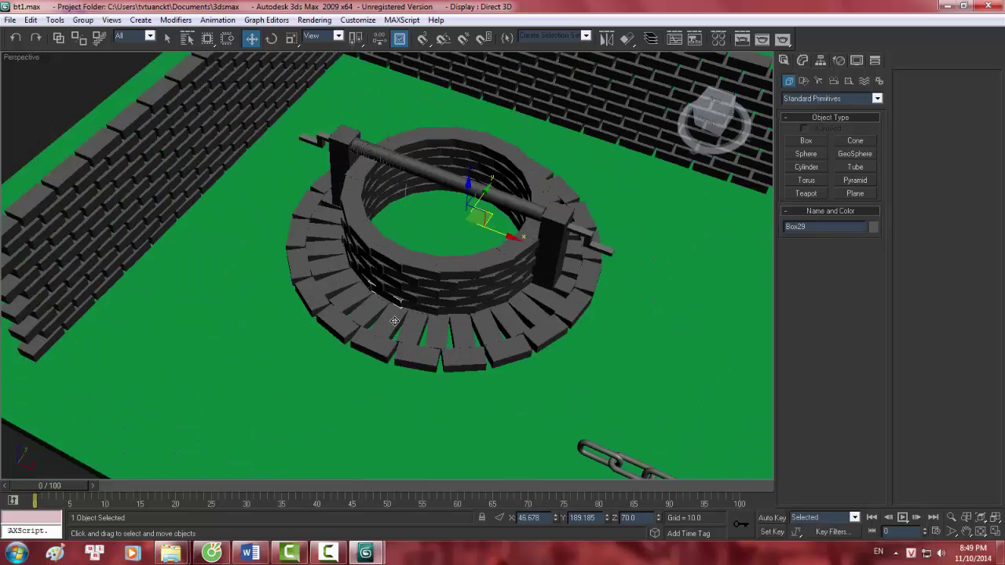
{"action": "scroll", "coordinate": [440, 259], "scroll_direction": "down", "scroll_amount": 2}
{"action": "left_click", "coordinate": [461, 226]}
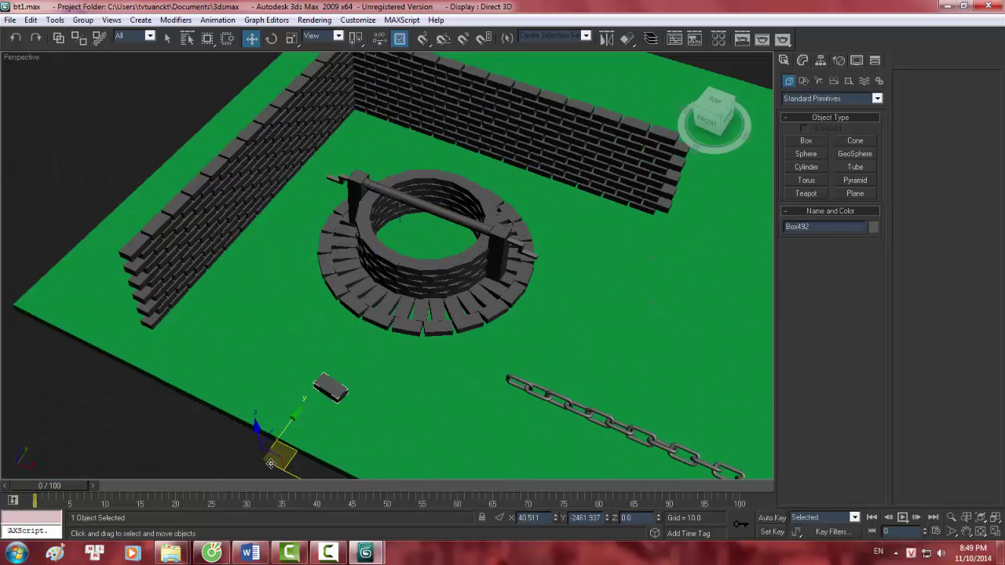
{"action": "left_click_drag", "start_coordinate": [465, 205], "coordinate": [150, 447], "text": "shift"}
{"action": "left_click", "coordinate": [504, 325]}
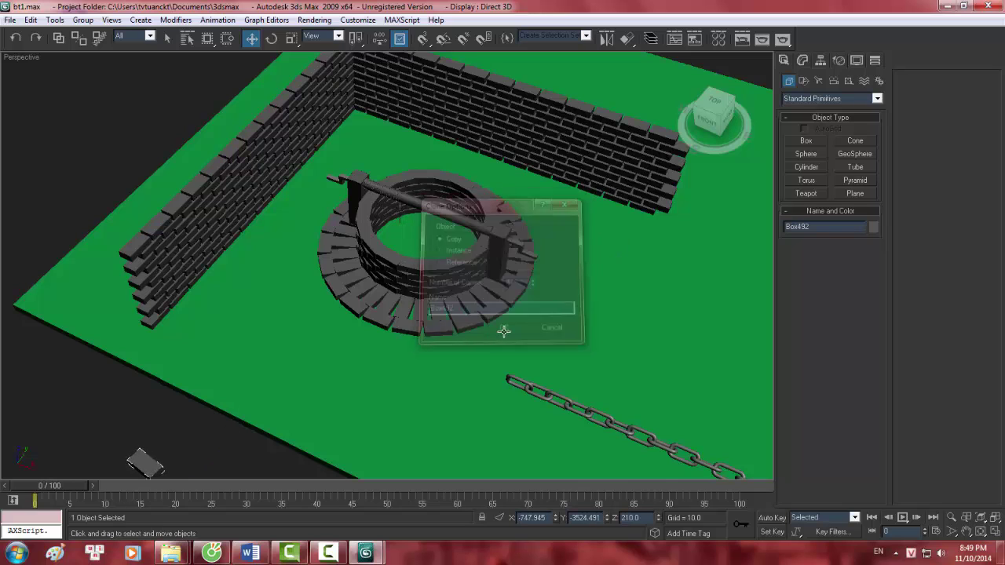
{"action": "key", "text": "t"}
- Drag the copied box further down, keeping it and the well in view
{"action": "scroll", "coordinate": [457, 210], "scroll_direction": "up", "scroll_amount": 3}
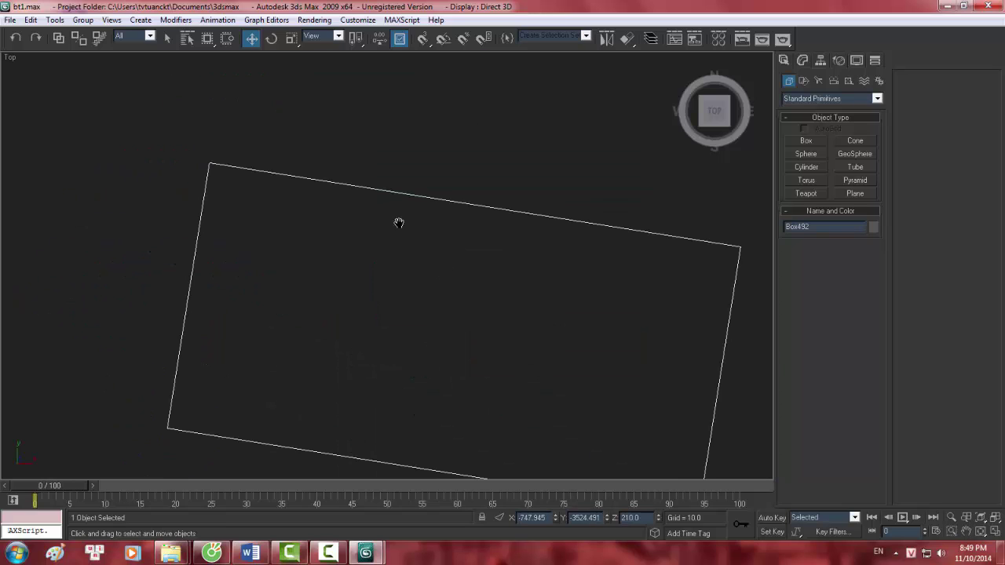
{"action": "scroll", "coordinate": [401, 223], "scroll_direction": "down", "scroll_amount": 3}
{"action": "scroll", "coordinate": [412, 236], "scroll_direction": "up", "scroll_amount": 3}
{"action": "scroll", "coordinate": [419, 249], "scroll_direction": "up", "scroll_amount": 2}
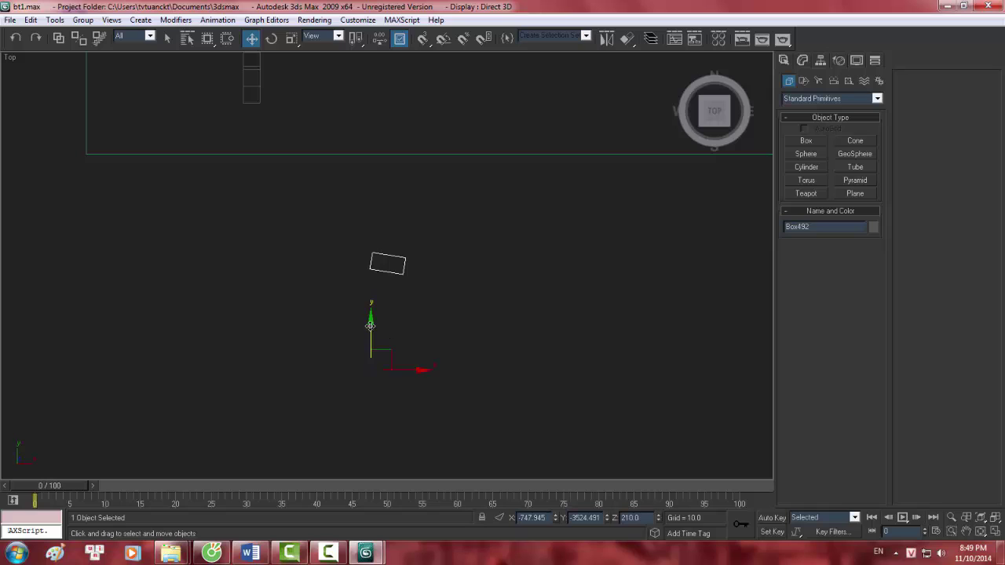
{"action": "left_click_drag", "start_coordinate": [375, 329], "coordinate": [375, 428]}
{"action": "middle_click_drag", "start_coordinate": [428, 319], "coordinate": [452, 205]}
{"action": "scroll", "coordinate": [447, 218], "scroll_direction": "up", "scroll_amount": 3}
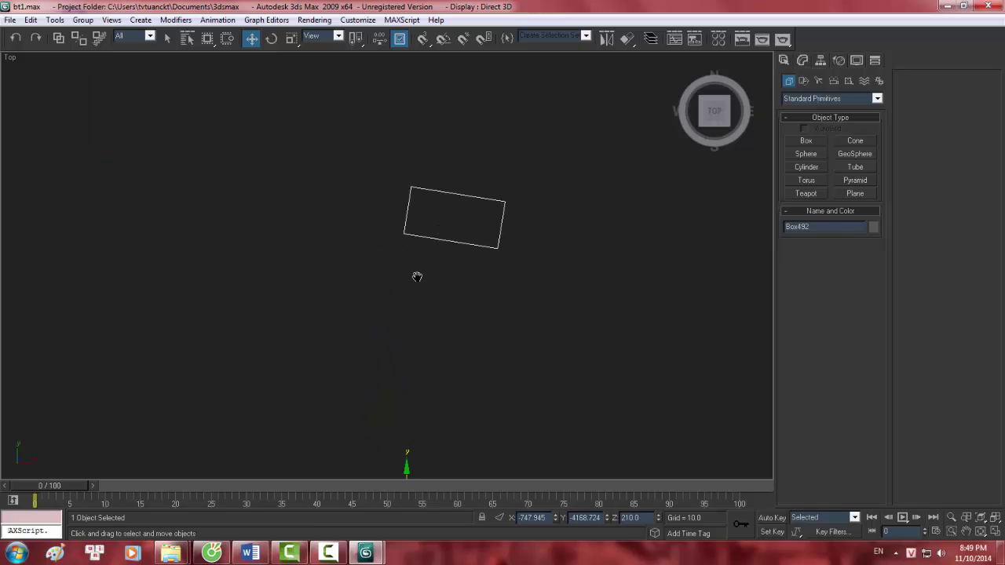
{"action": "middle_click_drag", "start_coordinate": [417, 276], "coordinate": [400, 299]}
- Push the copied box further below, well clear of the well scene
{"action": "key", "text": "e"}
{"action": "scroll", "coordinate": [417, 274], "scroll_direction": "down", "scroll_amount": 2}
{"action": "scroll", "coordinate": [416, 285], "scroll_direction": "down", "scroll_amount": 4}
{"action": "scroll", "coordinate": [394, 286], "scroll_direction": "down", "scroll_amount": 2}
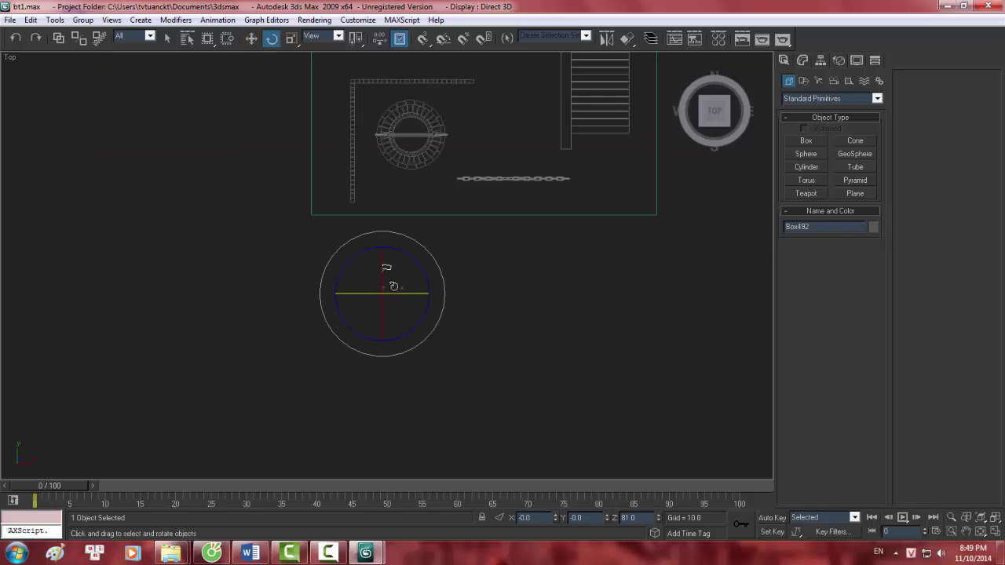
{"action": "middle_click_drag", "start_coordinate": [388, 255], "coordinate": [382, 267]}
{"action": "left_click", "coordinate": [253, 40]}
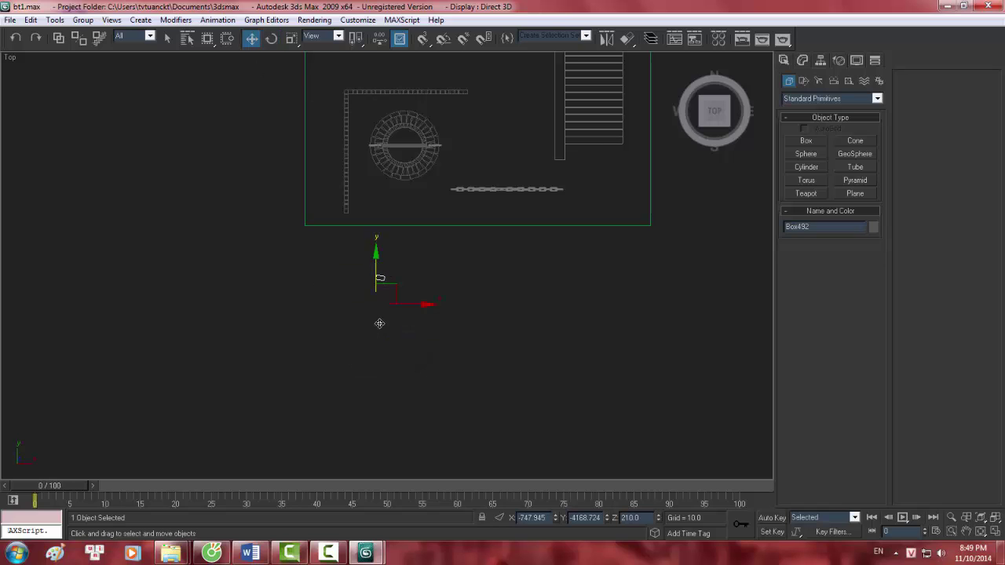
{"action": "left_click_drag", "start_coordinate": [379, 323], "coordinate": [395, 368]}
{"action": "middle_click_drag", "start_coordinate": [395, 369], "coordinate": [421, 229]}
- Switch the viewport to shaded display and frame the isolated box
{"action": "key", "text": "alt+q"}
{"action": "scroll", "coordinate": [428, 323], "scroll_direction": "down", "scroll_amount": 5}
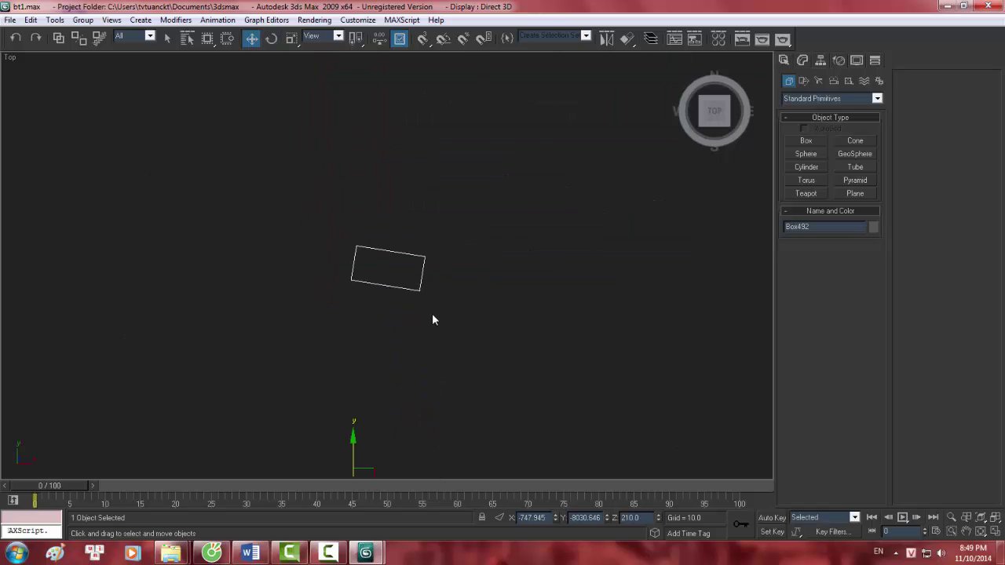
{"action": "key", "text": "F3"}
{"action": "middle_click_drag", "start_coordinate": [419, 318], "coordinate": [424, 229]}
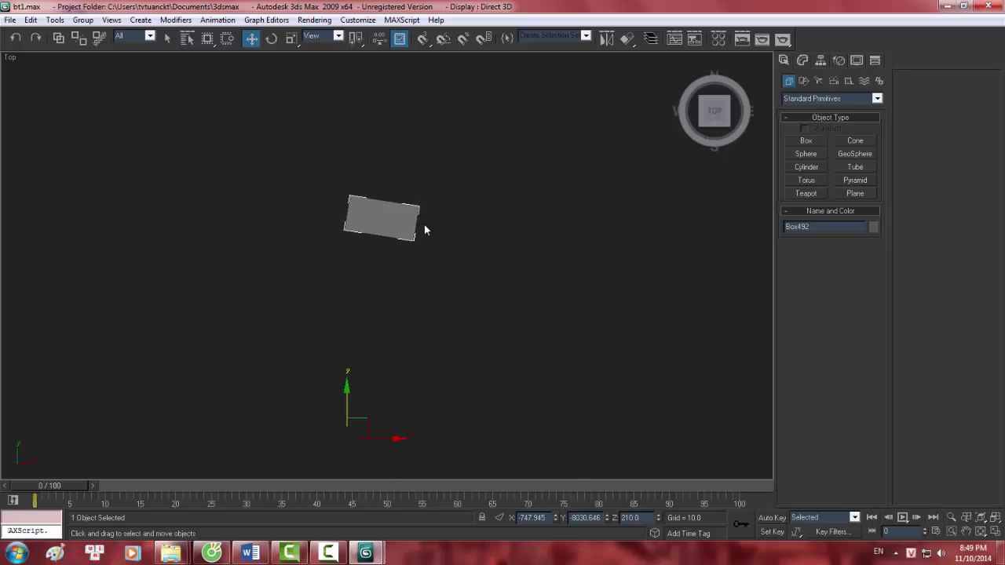
- Reset Box492's pivot to the box's centre with Affect Pivot Only, then turn it off
{"action": "left_click", "coordinate": [819, 60]}
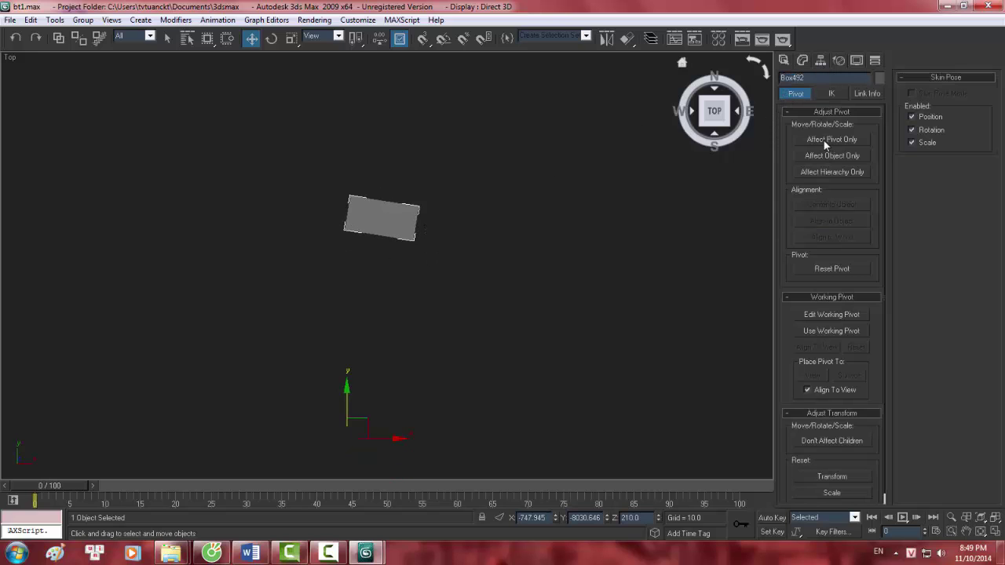
{"action": "left_click", "coordinate": [831, 140]}
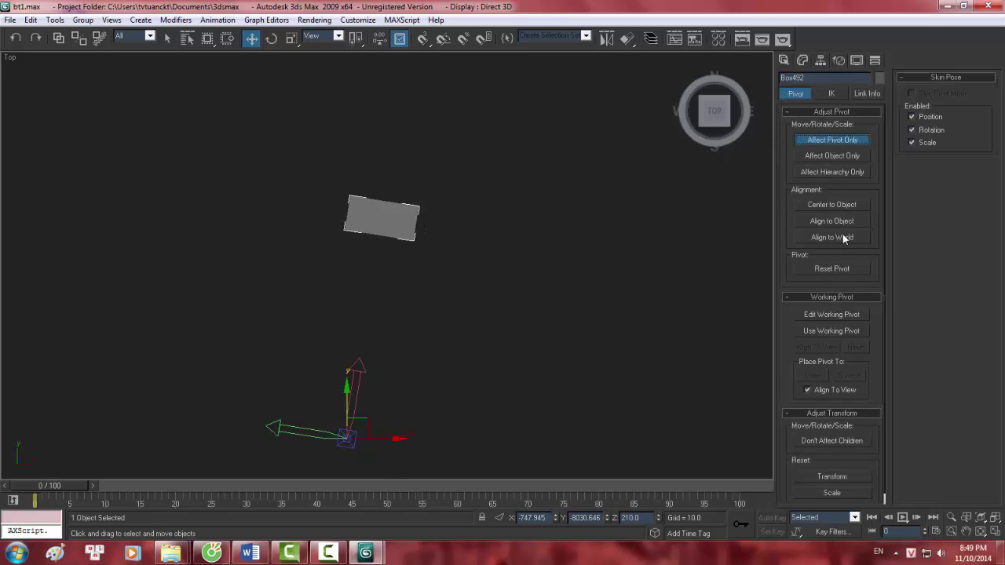
{"action": "left_click", "coordinate": [829, 271]}
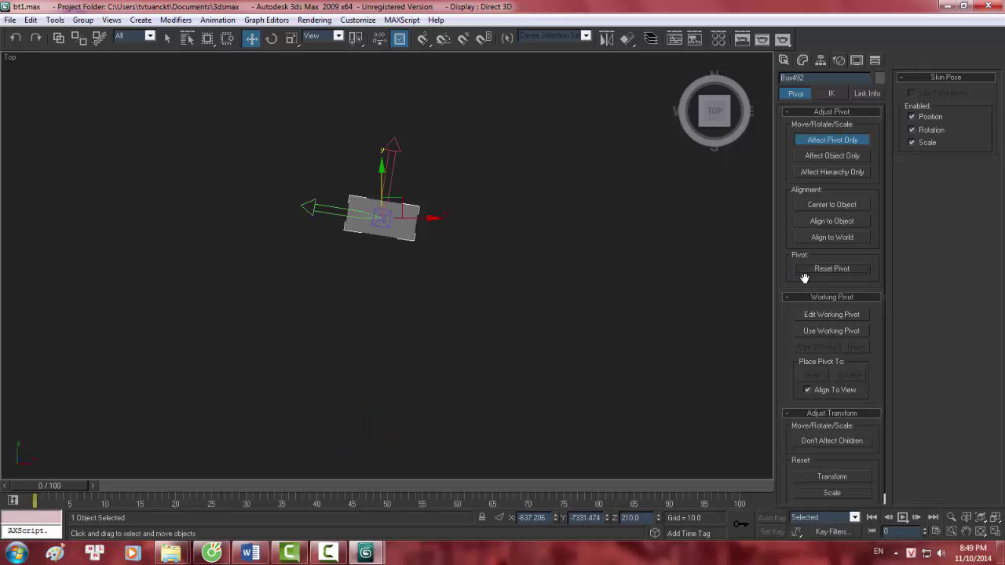
{"action": "scroll", "coordinate": [466, 200], "scroll_direction": "up", "scroll_amount": 2}
{"action": "scroll", "coordinate": [460, 240], "scroll_direction": "up", "scroll_amount": 2}
{"action": "left_click", "coordinate": [833, 140]}
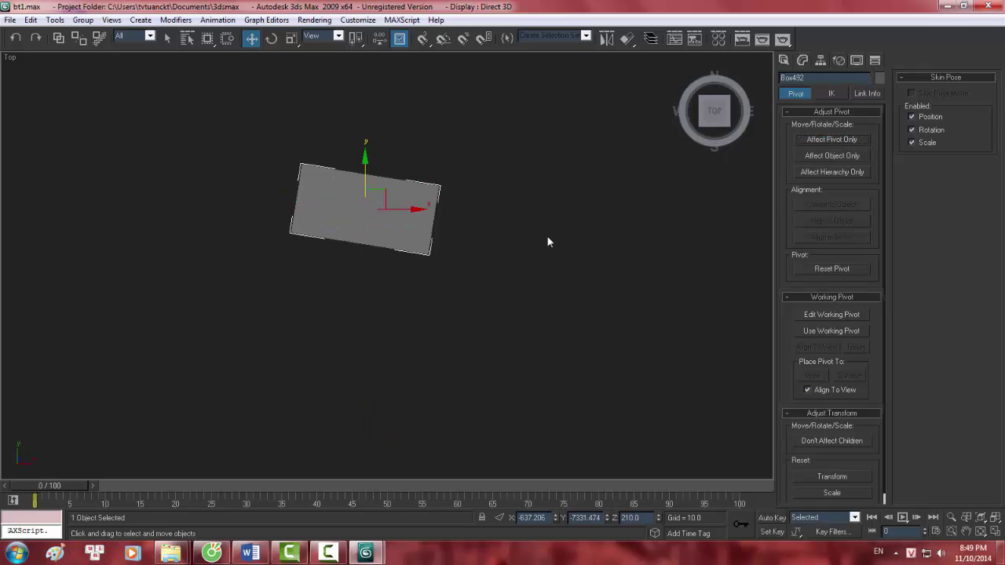
- Rotate Box492 about 8 degrees so it sits square to the grid
{"action": "middle_click_drag", "start_coordinate": [529, 240], "coordinate": [490, 285]}
{"action": "key", "text": "e"}
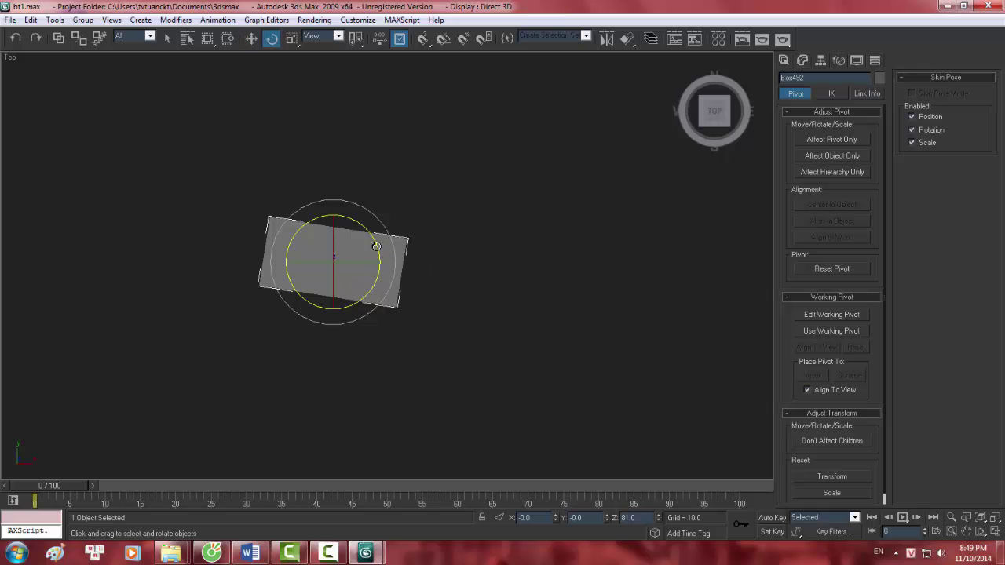
{"action": "left_click_drag", "start_coordinate": [376, 245], "coordinate": [375, 235]}
{"action": "scroll", "coordinate": [474, 235], "scroll_direction": "down", "scroll_amount": 3}
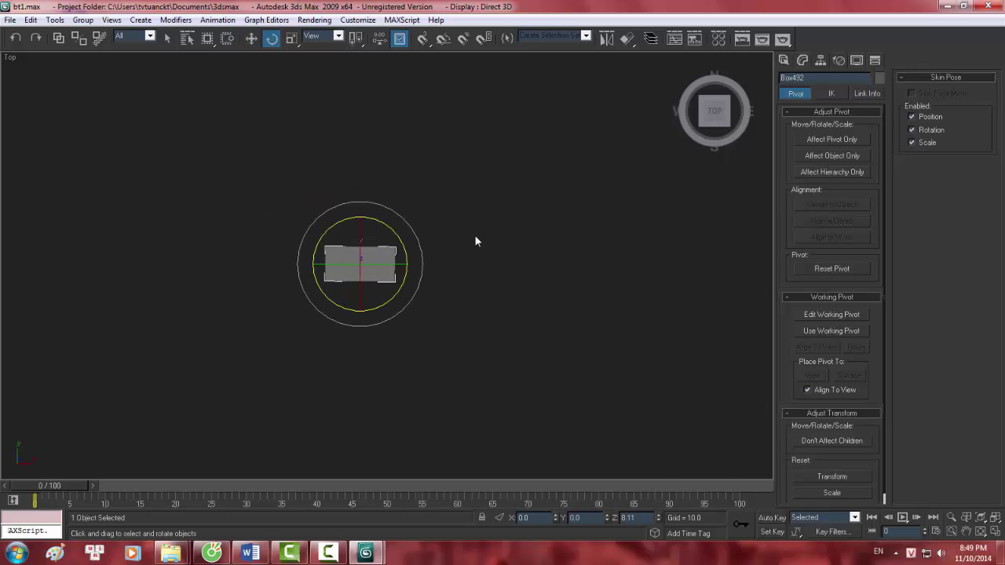
- Isolate the box in perspective view, orbit around it, and deselect it
{"action": "key", "text": "p"}
{"action": "key", "text": "alt+q"}
{"action": "scroll", "coordinate": [487, 203], "scroll_direction": "down", "scroll_amount": 3}
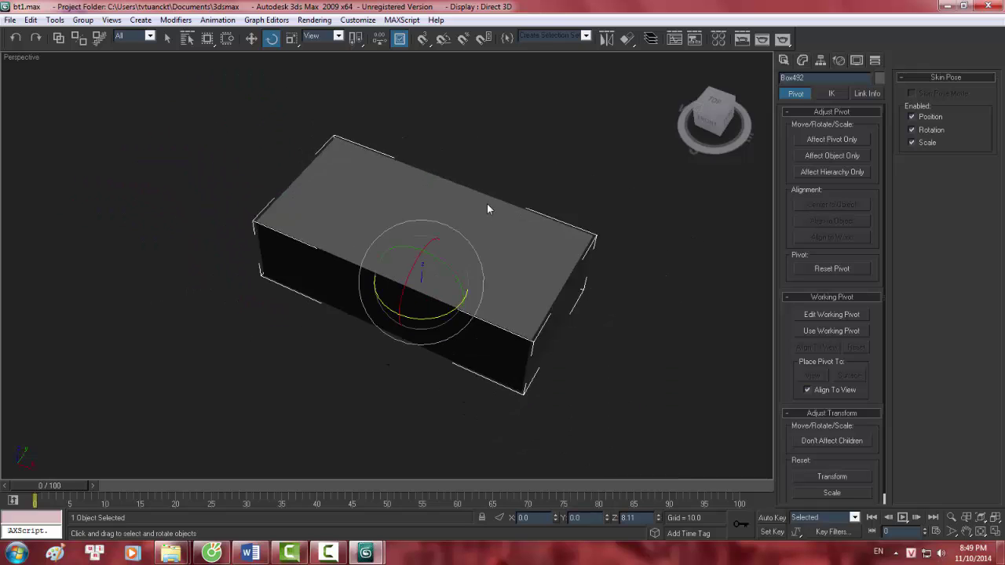
{"action": "scroll", "coordinate": [460, 271], "scroll_direction": "down", "scroll_amount": 3}
{"action": "mouse_move", "coordinate": [460, 271]}
{"action": "middle_mouse_down", "text": "alt"}
{"action": "mouse_move", "coordinate": [422, 170]}
{"action": "mouse_move", "coordinate": [450, 303]}
{"action": "mouse_move", "coordinate": [532, 218]}
{"action": "mouse_move", "coordinate": [518, 257]}
{"action": "mouse_move", "coordinate": [301, 40]}
{"action": "middle_mouse_up", "text": "alt"}
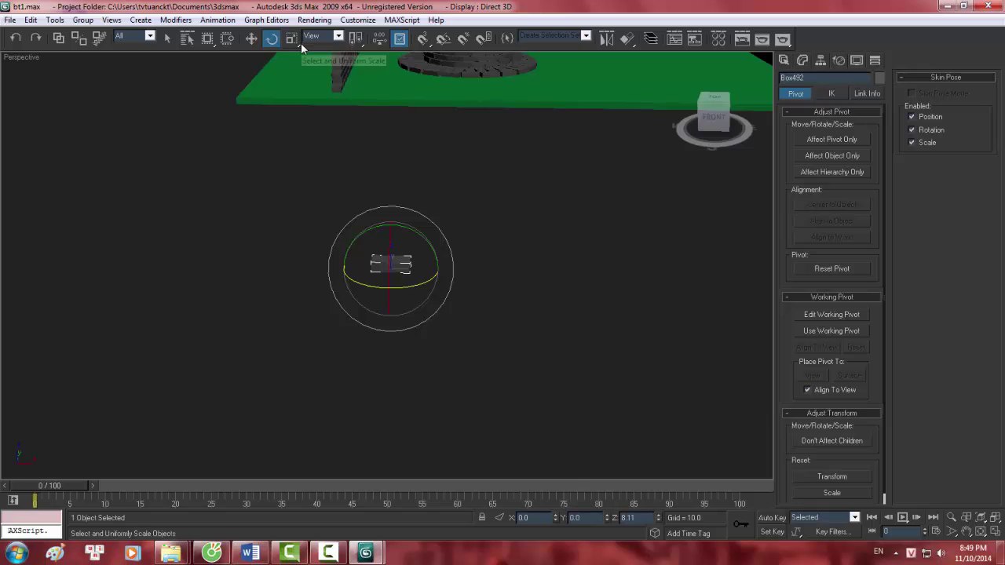
{"action": "key", "text": "ctrl+d"}
- Draw a new light-green box, Box192, below the ground in Top view
{"action": "key", "text": "w"}
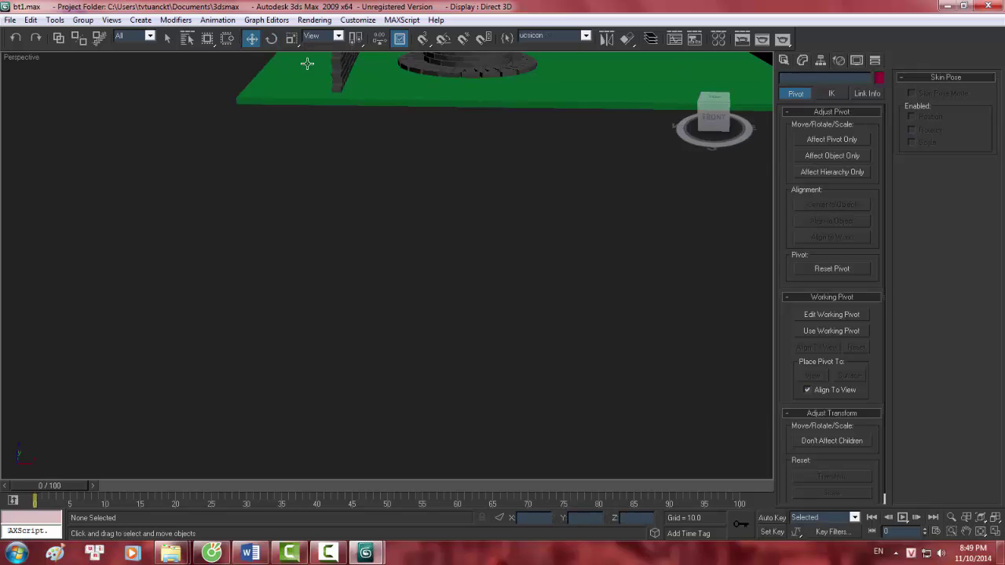
{"action": "left_click", "coordinate": [784, 60]}
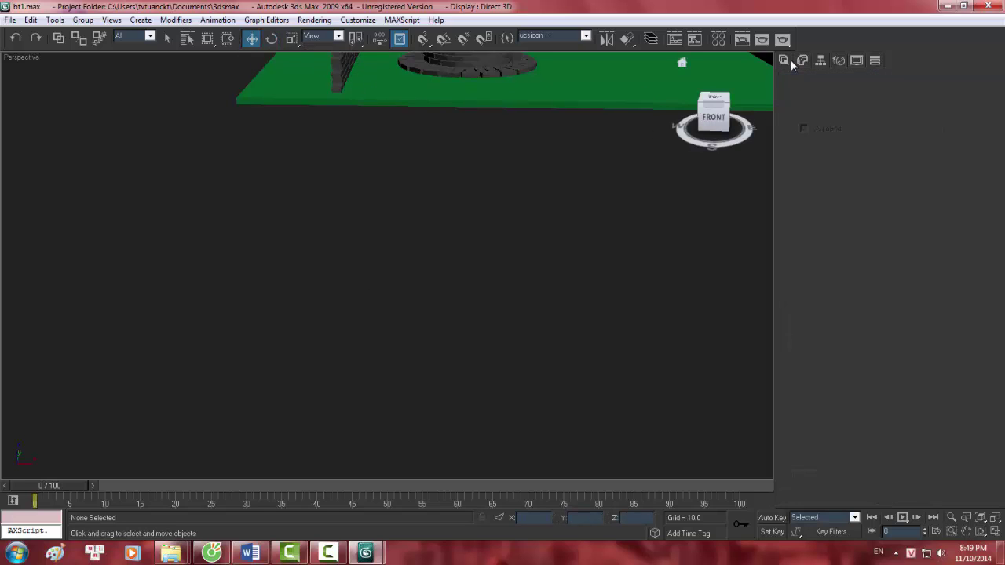
{"action": "left_click", "coordinate": [807, 141]}
{"action": "scroll", "coordinate": [366, 208], "scroll_direction": "down", "scroll_amount": 2}
{"action": "scroll", "coordinate": [366, 209], "scroll_direction": "down", "scroll_amount": 1}
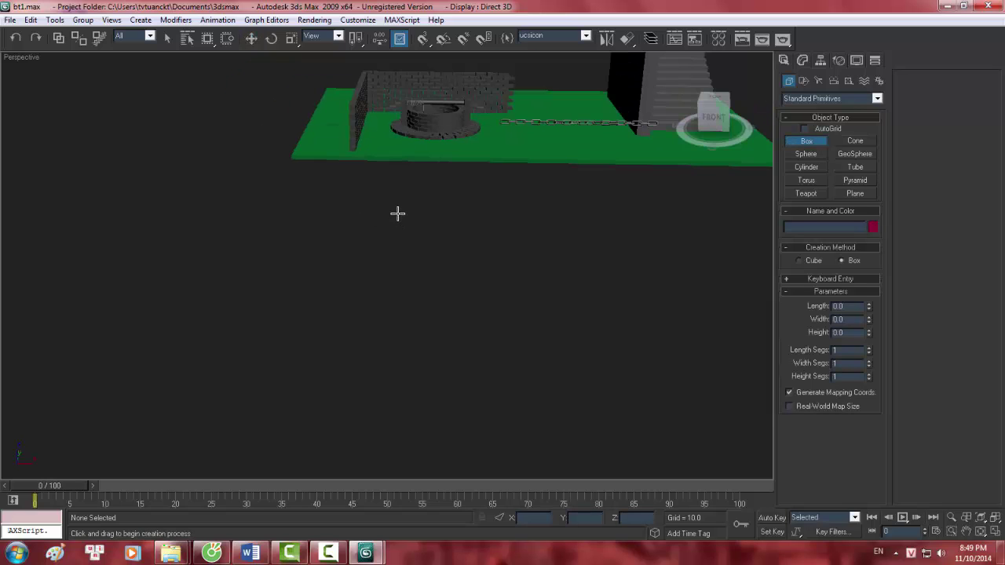
{"action": "key", "text": "t"}
{"action": "scroll", "coordinate": [437, 200], "scroll_direction": "down", "scroll_amount": 2}
{"action": "middle_click_drag", "start_coordinate": [438, 204], "coordinate": [427, 135]}
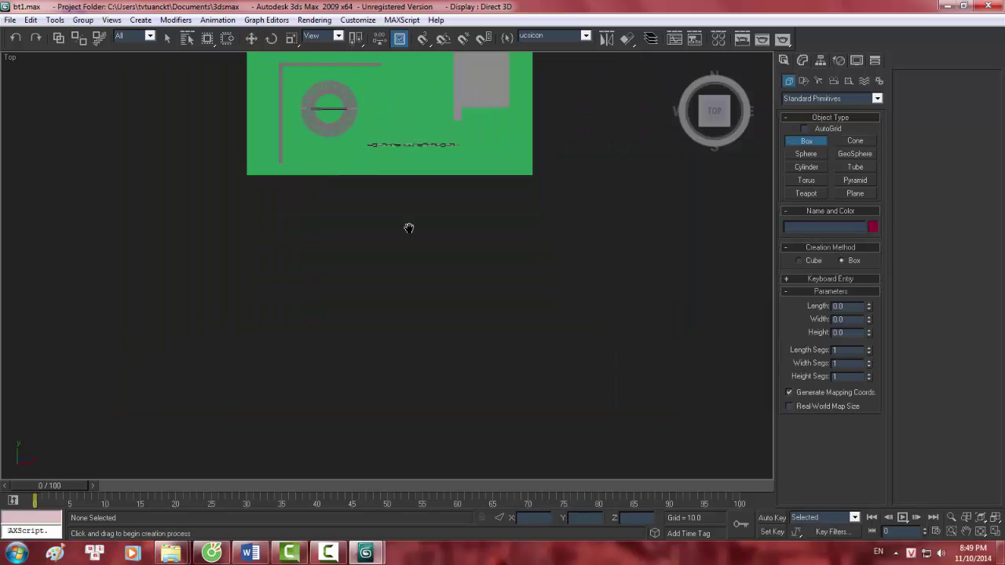
{"action": "scroll", "coordinate": [369, 260], "scroll_direction": "up", "scroll_amount": 3}
{"action": "mouse_move", "coordinate": [344, 257]}
{"action": "left_mouse_down"}
{"action": "mouse_move", "coordinate": [432, 288]}
{"action": "mouse_move", "coordinate": [399, 278]}
{"action": "left_mouse_up"}
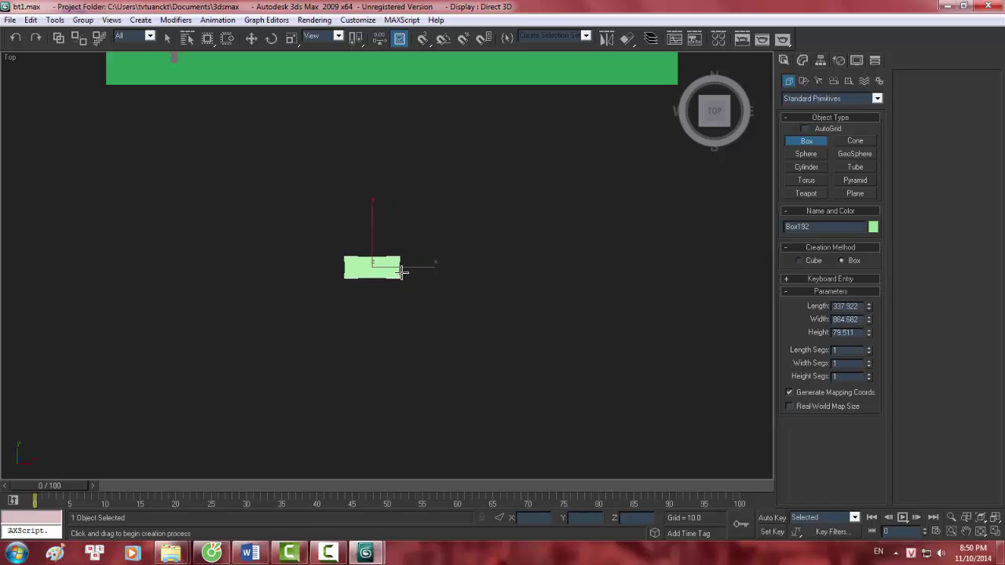
- Scale Box192 non-uniformly to about 140 in height and narrower along X
{"action": "key", "text": "p"}
{"action": "middle_click_drag", "start_coordinate": [399, 272], "coordinate": [389, 244]}
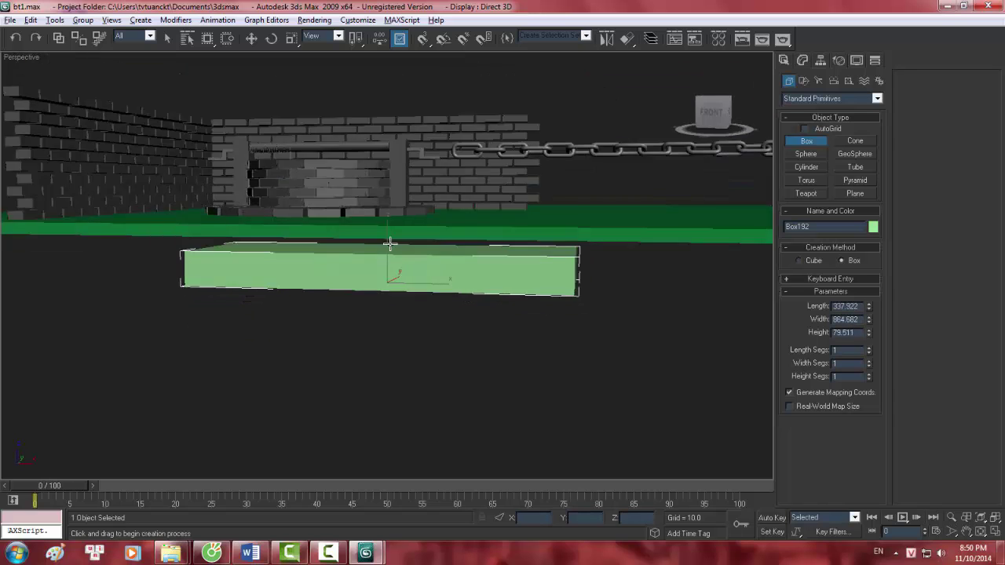
{"action": "key", "text": "alt+q"}
{"action": "key", "text": "r"}
{"action": "left_click_drag", "start_coordinate": [388, 236], "coordinate": [386, 215]}
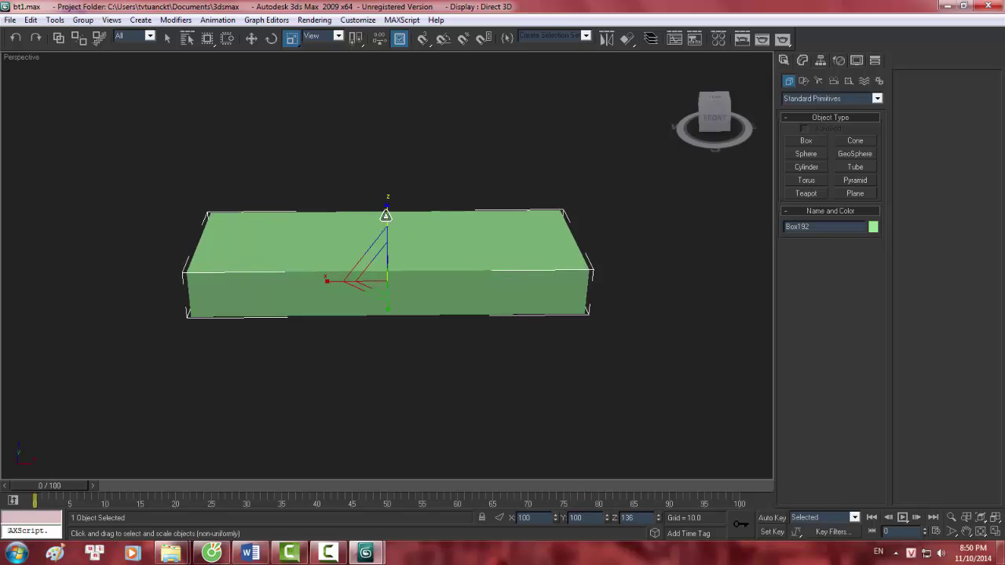
{"action": "key", "text": "alt+q"}
{"action": "middle_click_drag", "start_coordinate": [425, 228], "coordinate": [397, 222], "text": "alt"}
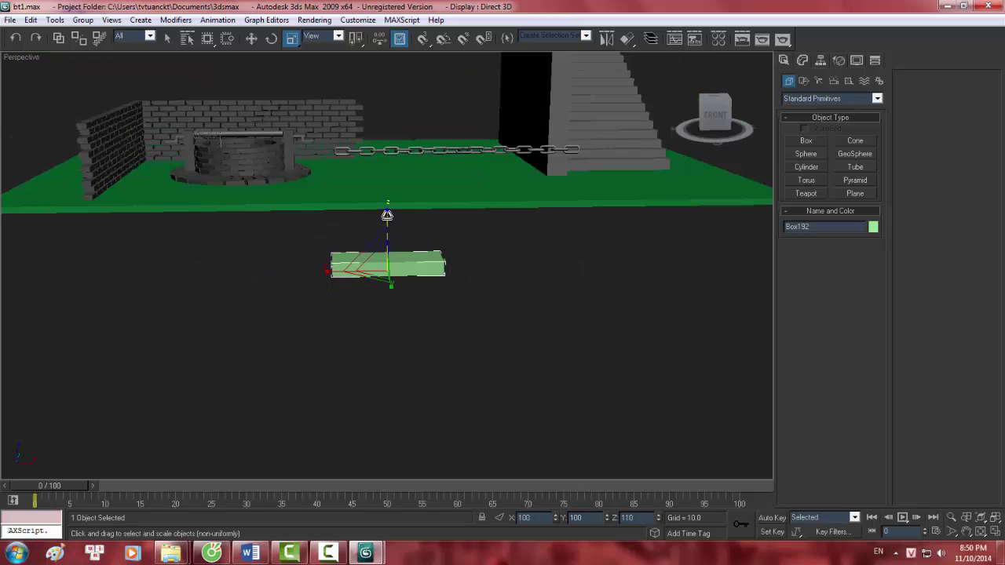
{"action": "left_click_drag", "start_coordinate": [387, 215], "coordinate": [387, 200]}
{"action": "middle_click_drag", "start_coordinate": [387, 214], "coordinate": [449, 270], "text": "alt"}
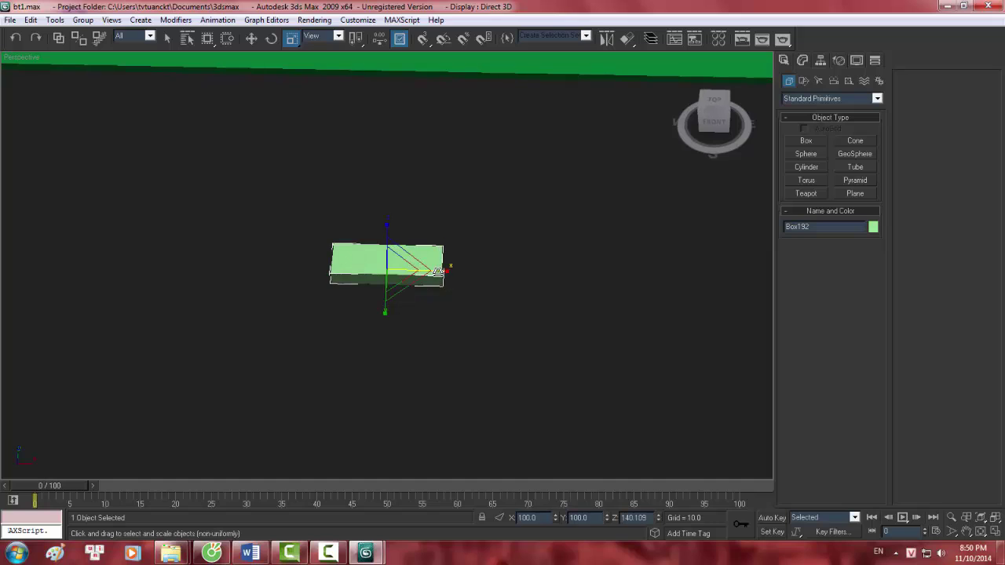
{"action": "left_click_drag", "start_coordinate": [437, 271], "coordinate": [405, 267]}
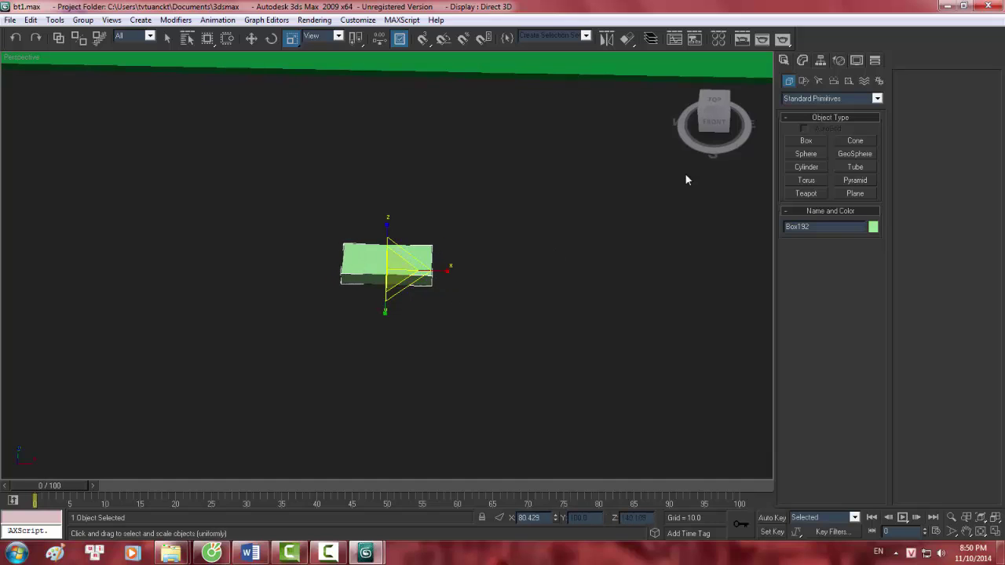
{"action": "left_click", "coordinate": [819, 60]}
- Turn on Affect Pivot Only and drag Box192's pivot below the box in Top view
{"action": "left_click", "coordinate": [825, 139]}
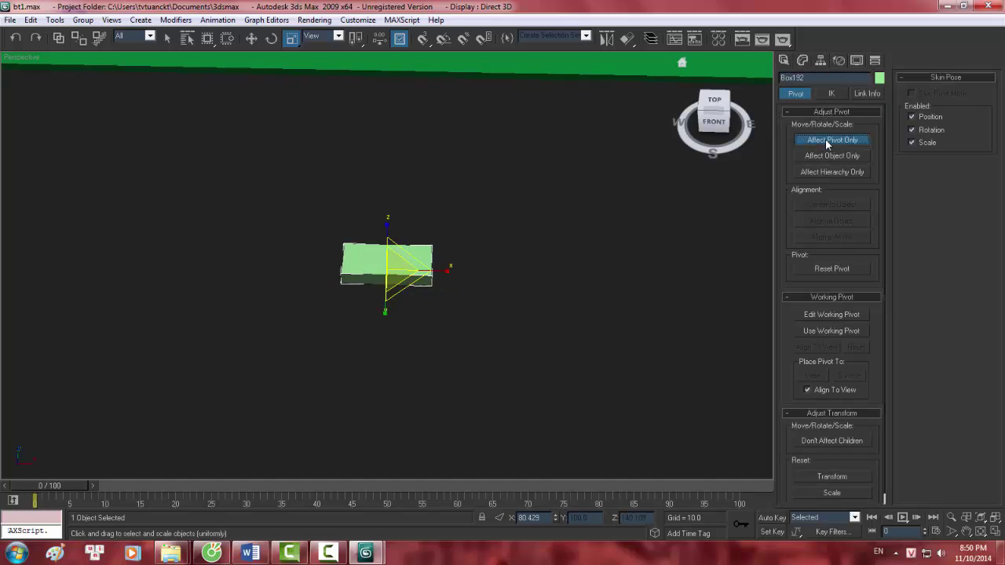
{"action": "key", "text": "t"}
{"action": "key", "text": "z"}
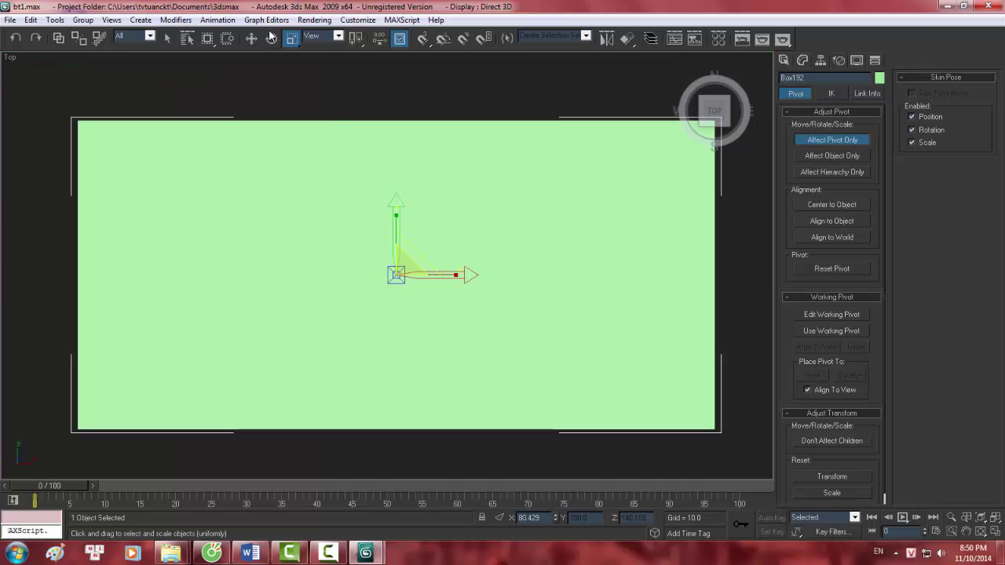
{"action": "left_click", "coordinate": [251, 39]}
{"action": "mouse_move", "coordinate": [436, 228]}
{"action": "middle_mouse_down"}
{"action": "mouse_move", "coordinate": [465, 149]}
{"action": "mouse_move", "coordinate": [407, 172]}
{"action": "middle_mouse_up"}
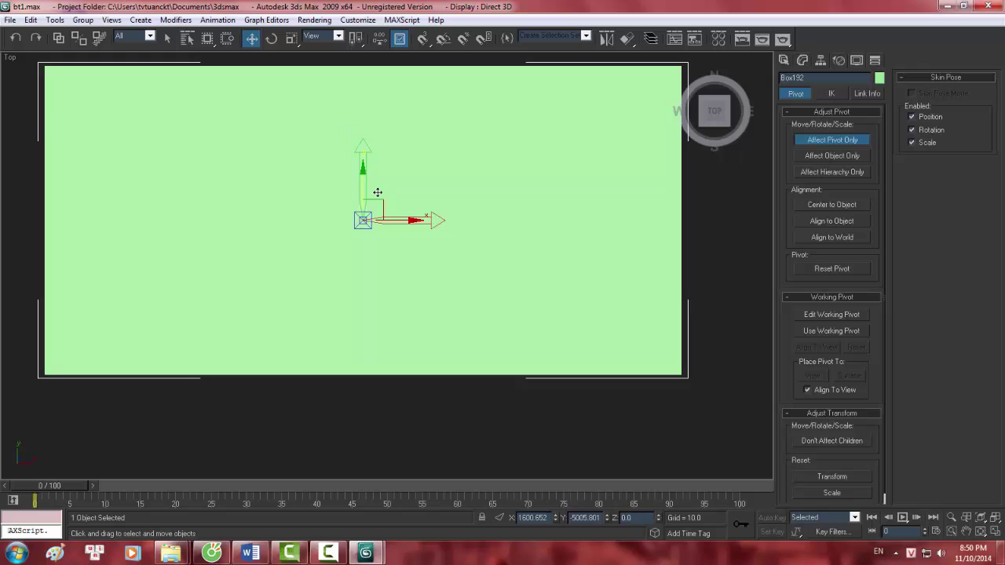
{"action": "scroll", "coordinate": [384, 184], "scroll_direction": "down", "scroll_amount": 5}
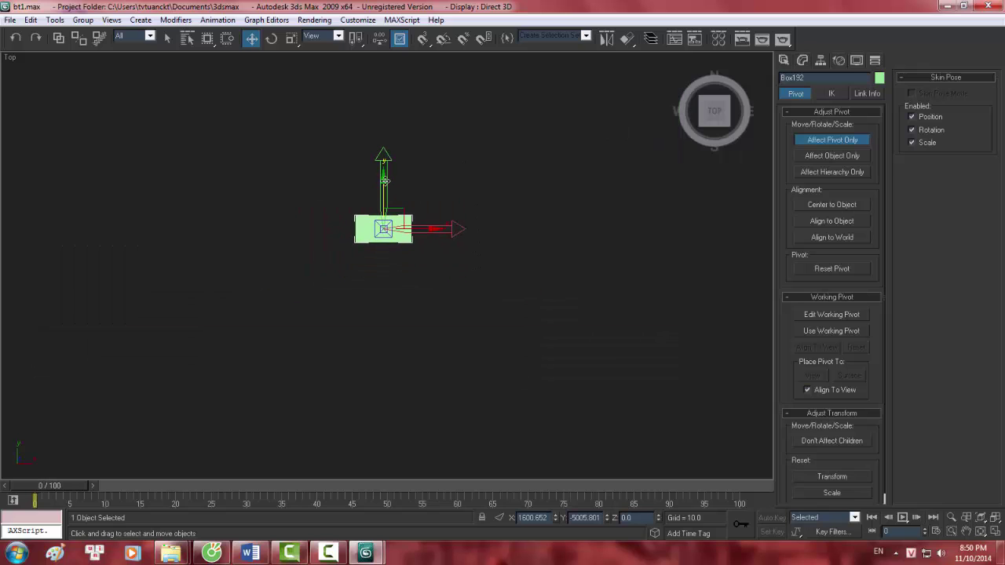
{"action": "left_click_drag", "start_coordinate": [391, 182], "coordinate": [383, 288]}
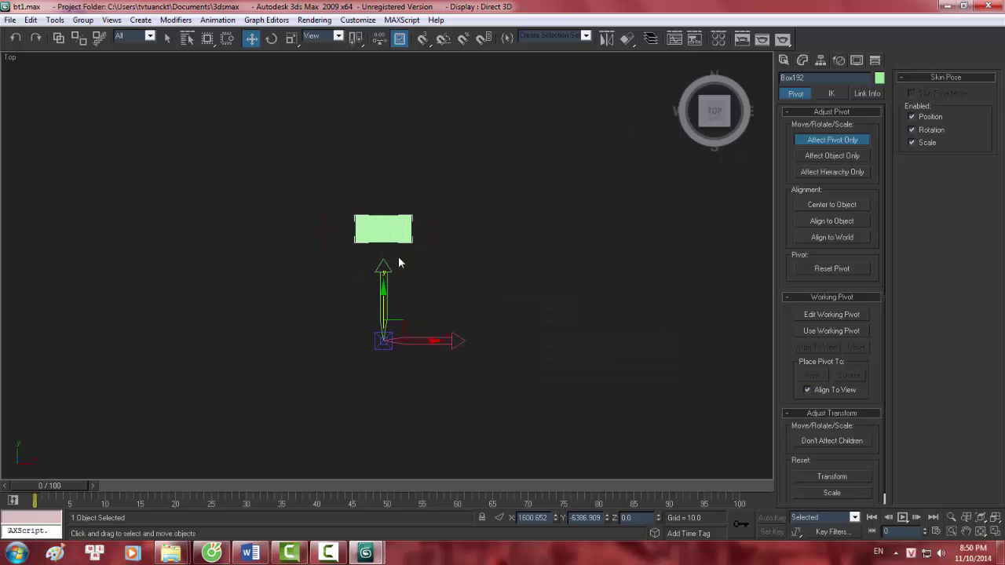
- Fine-tune the pivot's position so it sits some distance below the box
{"action": "scroll", "coordinate": [392, 188], "scroll_direction": "up", "scroll_amount": 5}
{"action": "scroll", "coordinate": [381, 161], "scroll_direction": "down", "scroll_amount": 7}
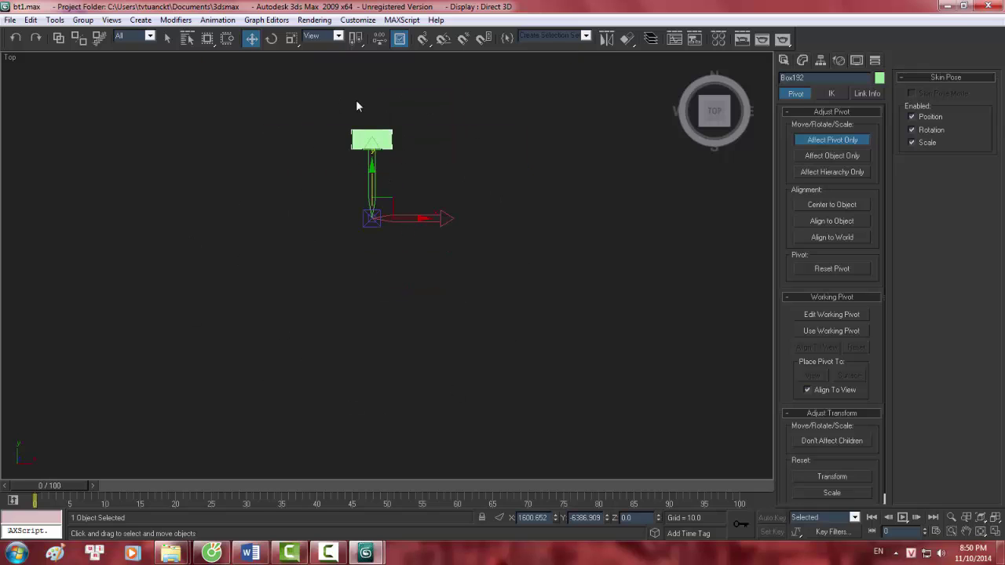
{"action": "scroll", "coordinate": [359, 202], "scroll_direction": "up", "scroll_amount": 3}
{"action": "scroll", "coordinate": [357, 157], "scroll_direction": "up", "scroll_amount": 2}
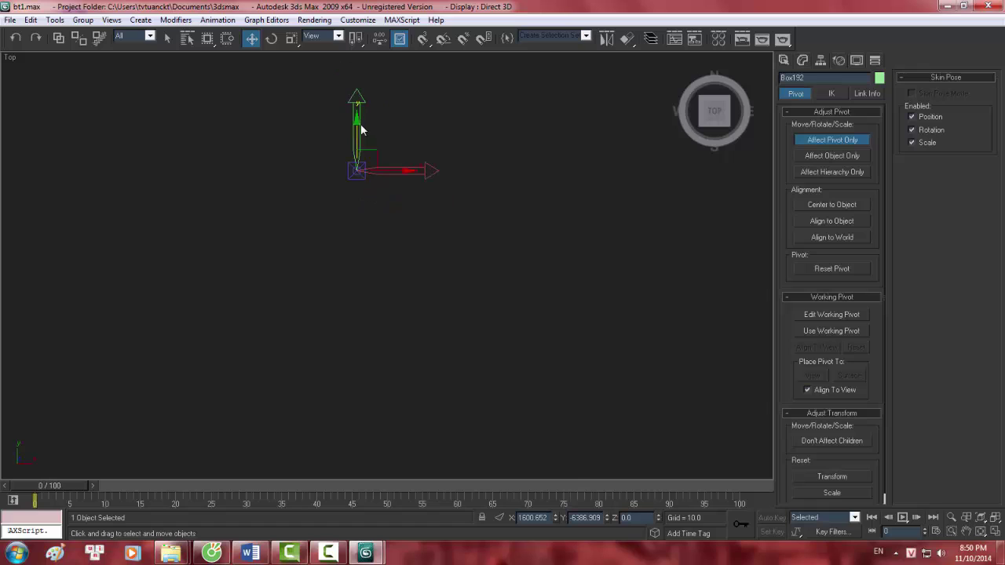
{"action": "middle_click_drag", "start_coordinate": [374, 58], "coordinate": [401, 282]}
{"action": "scroll", "coordinate": [401, 282], "scroll_direction": "down", "scroll_amount": 2}
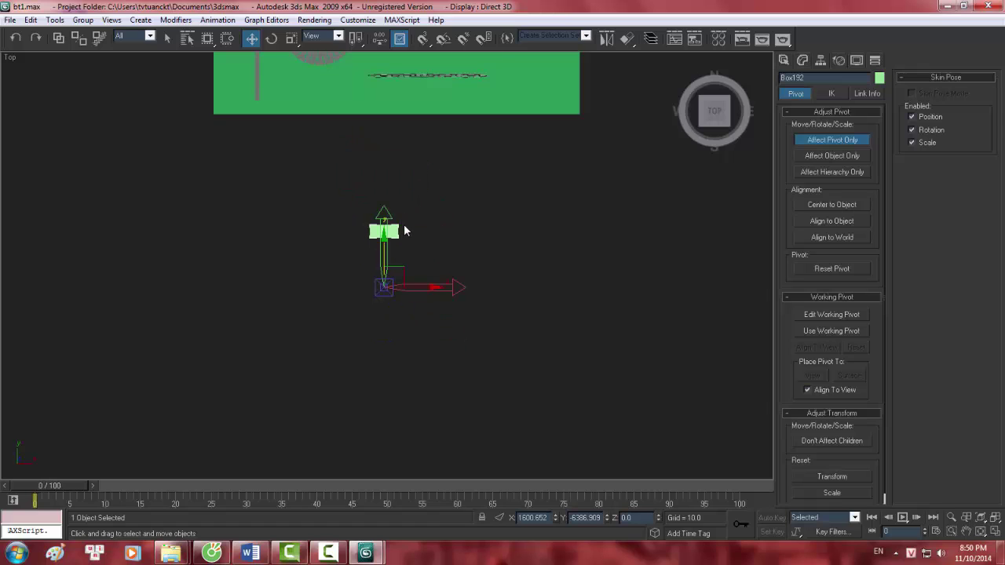
{"action": "left_click_drag", "start_coordinate": [383, 264], "coordinate": [384, 235]}
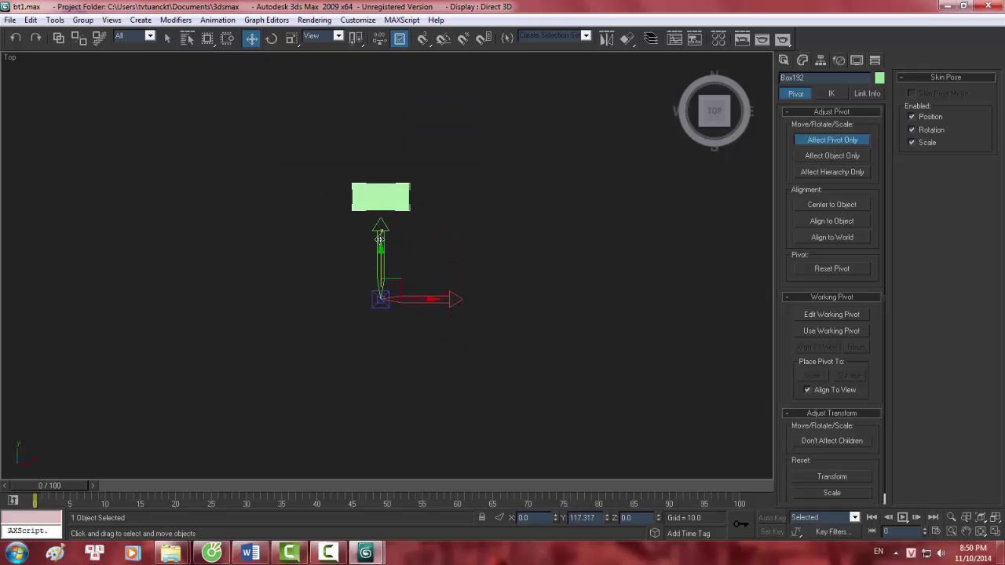
{"action": "scroll", "coordinate": [385, 236], "scroll_direction": "up", "scroll_amount": 2}
{"action": "scroll", "coordinate": [384, 204], "scroll_direction": "up", "scroll_amount": 2}
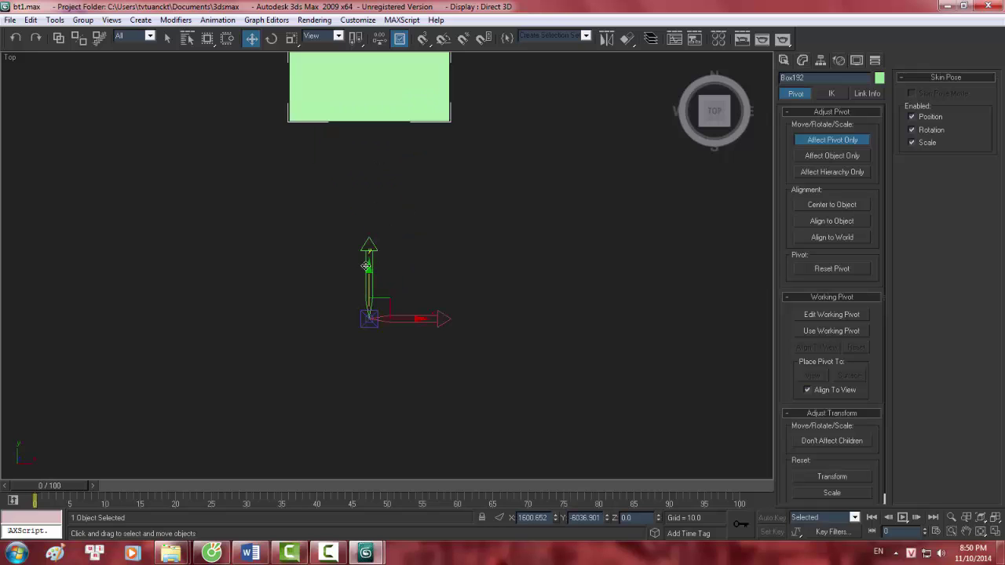
{"action": "left_click_drag", "start_coordinate": [368, 266], "coordinate": [367, 284]}
{"action": "middle_click_drag", "start_coordinate": [381, 237], "coordinate": [370, 265]}
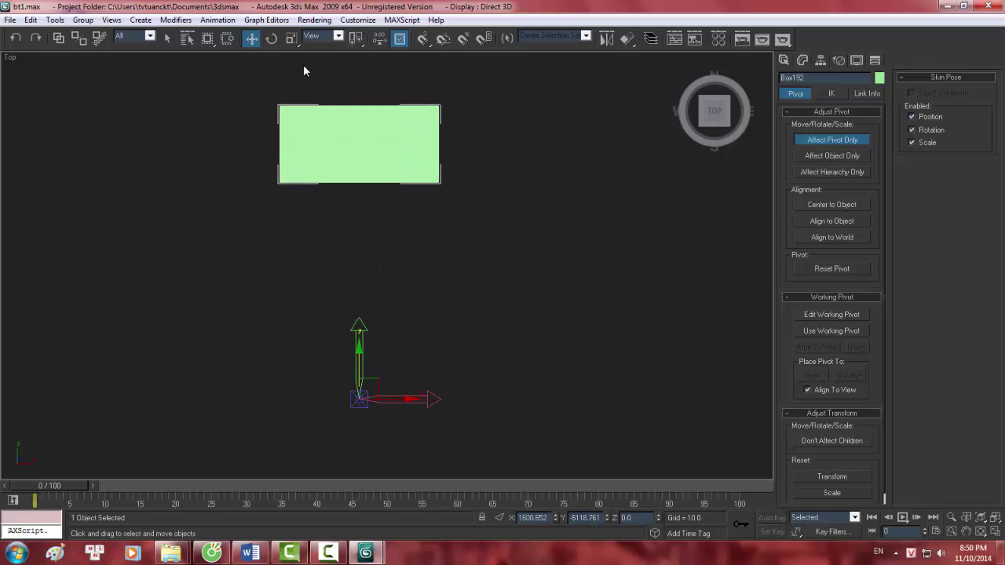
{"action": "left_click", "coordinate": [55, 20]}
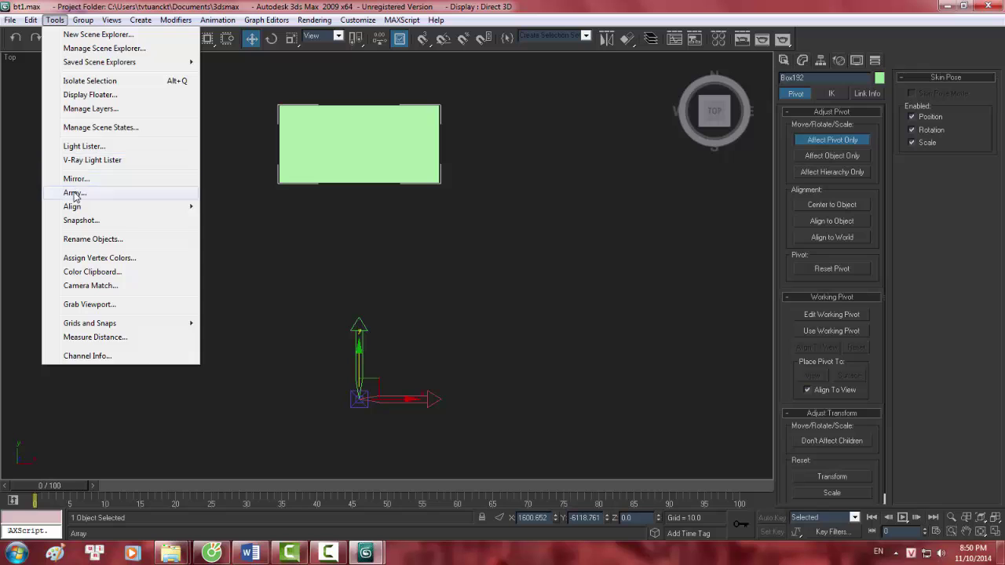
{"action": "left_click", "coordinate": [75, 194]}
{"action": "left_click_drag", "start_coordinate": [589, 160], "coordinate": [821, 151]}
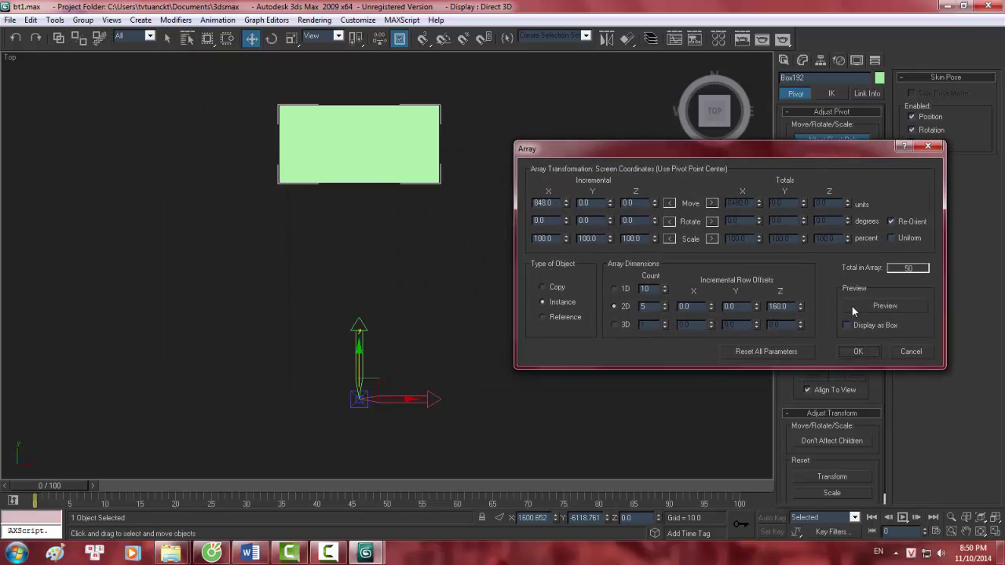
{"action": "left_click", "coordinate": [782, 351]}
{"action": "left_click_drag", "start_coordinate": [820, 148], "coordinate": [859, 121]}
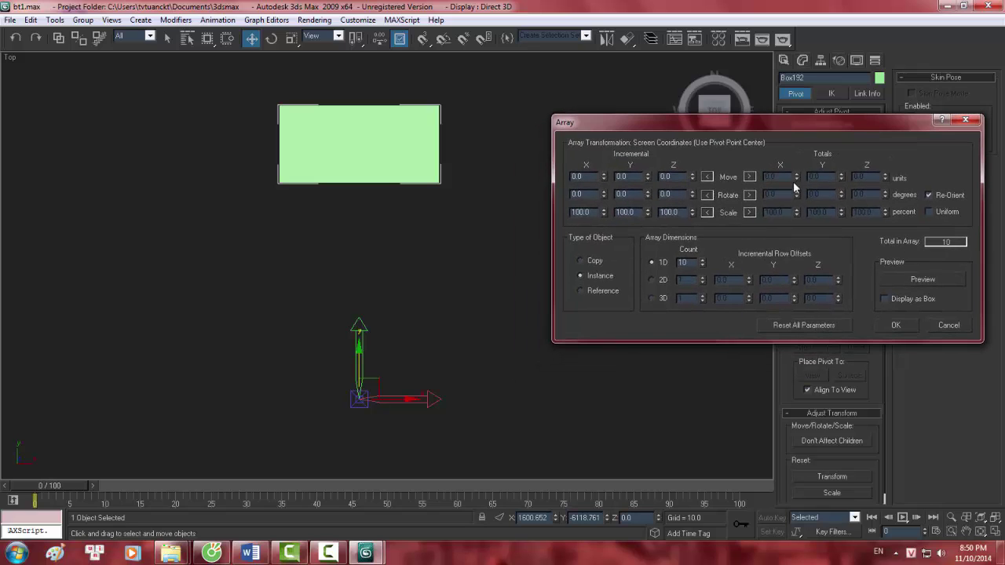
{"action": "left_click_drag", "start_coordinate": [652, 132], "coordinate": [655, 104]}
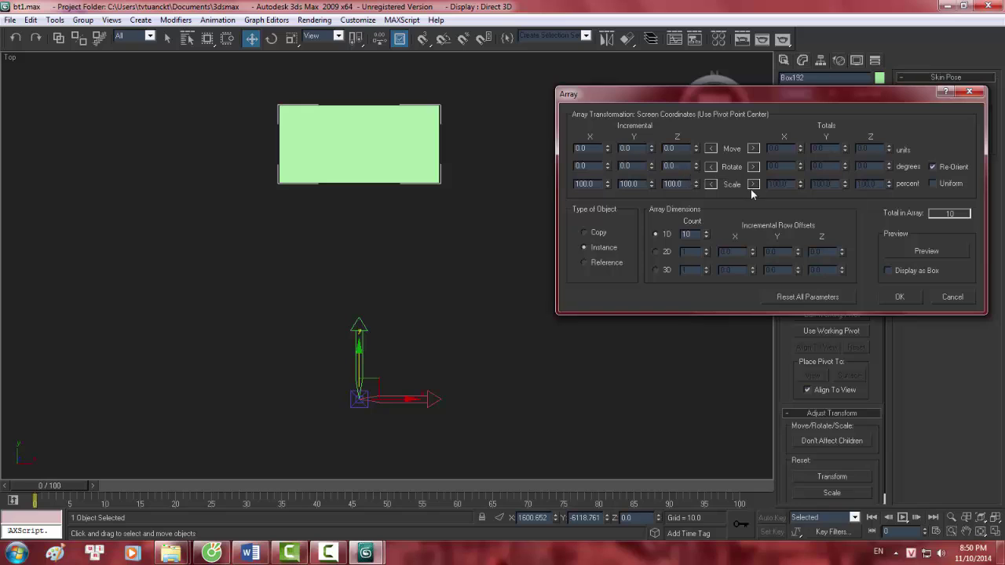
{"action": "left_click", "coordinate": [911, 251]}
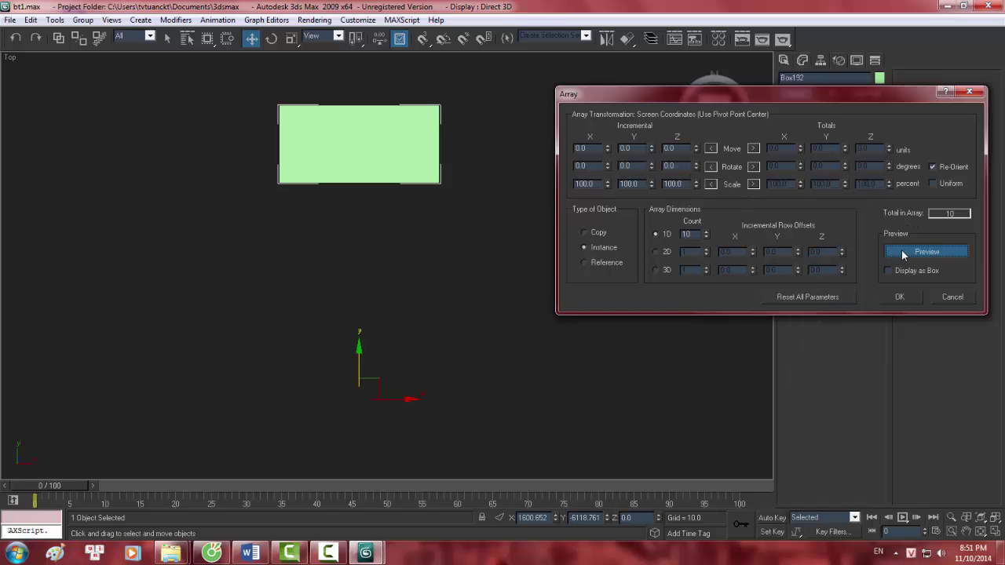
{"action": "left_click", "coordinate": [754, 167]}
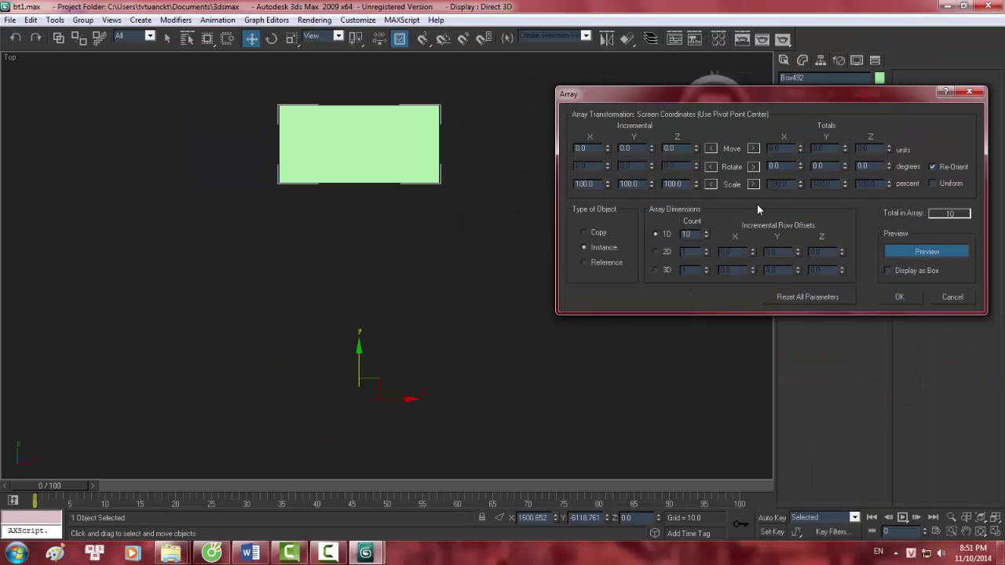
{"action": "left_click", "coordinate": [711, 167]}
{"action": "left_click_drag", "start_coordinate": [696, 166], "coordinate": [694, 141]}
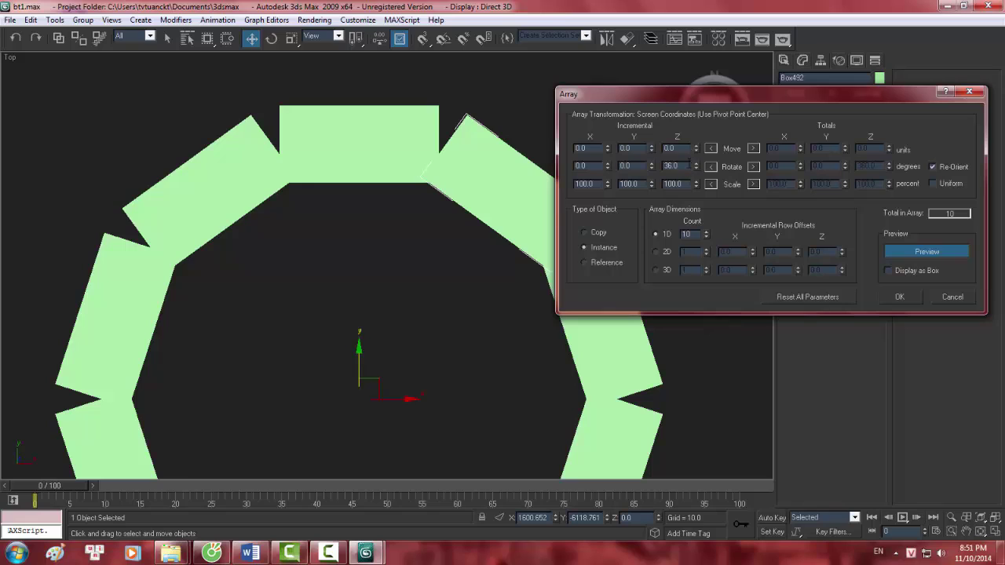
{"action": "type", "text": "36"}
{"action": "key", "text": "Return"}
{"action": "type", "text": "3"}
{"action": "key", "text": "Return"}
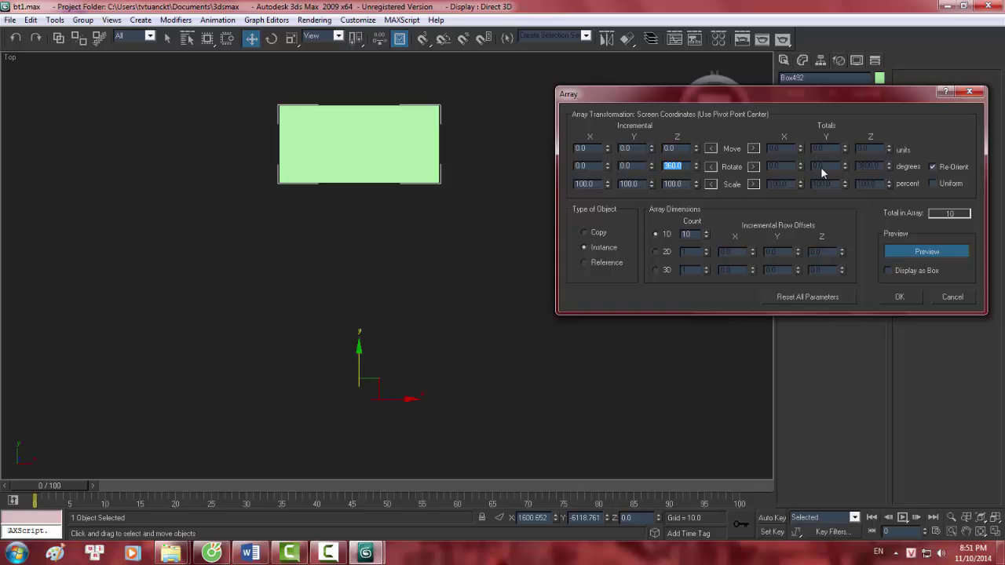
{"action": "left_click", "coordinate": [754, 166]}
{"action": "key", "text": "Return"}
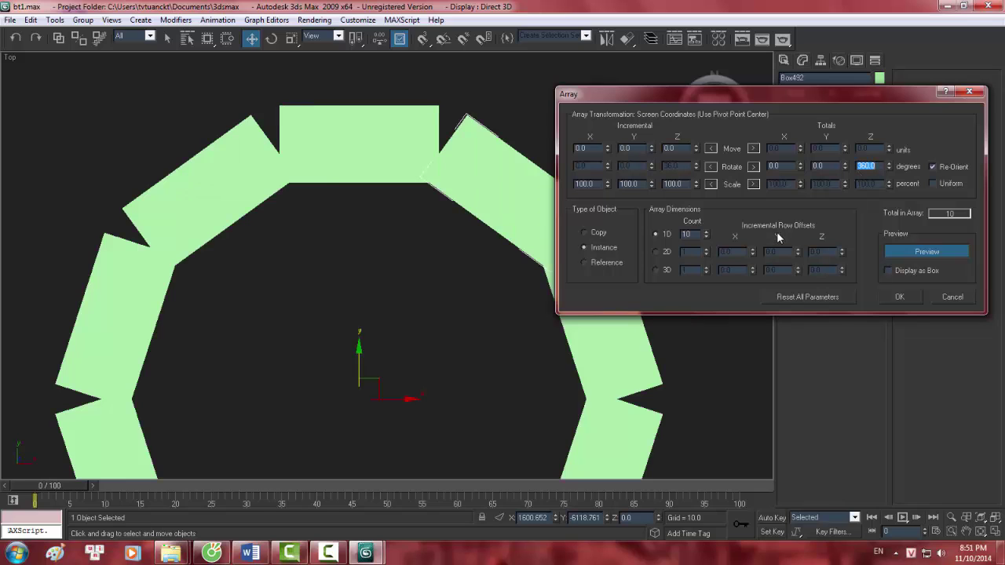
{"action": "left_click", "coordinate": [708, 237]}
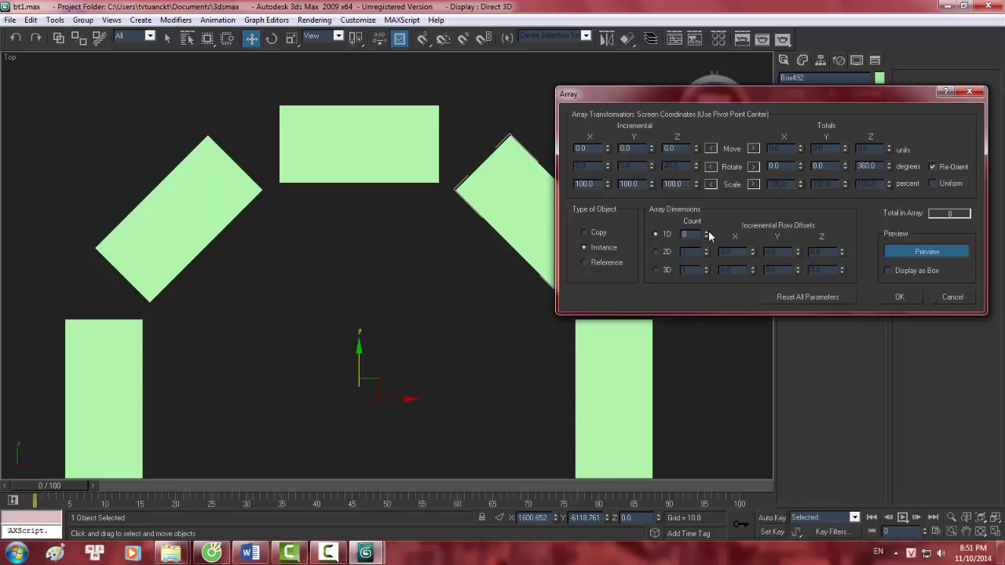
{"action": "left_click", "coordinate": [708, 230]}
{"action": "left_click", "coordinate": [708, 230]}
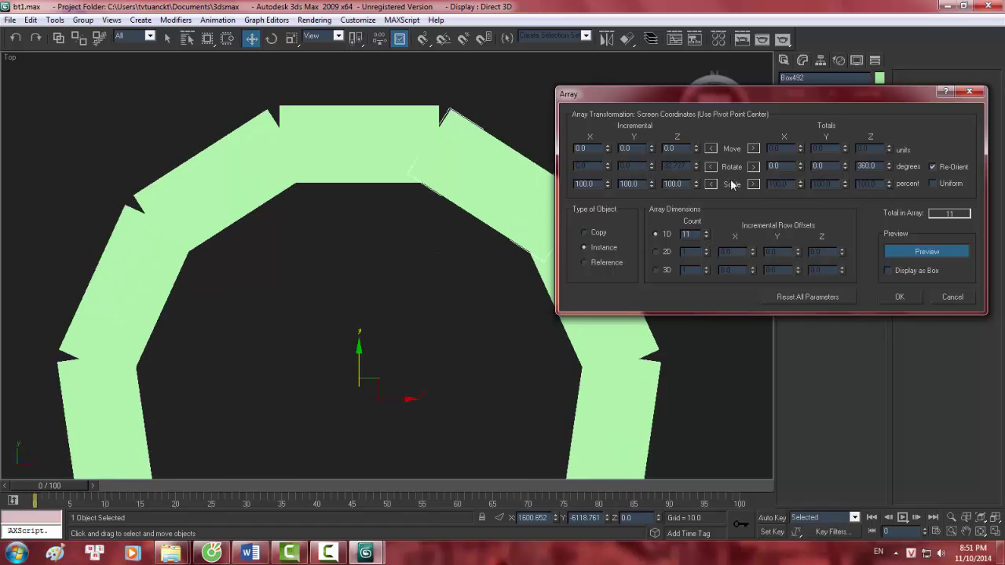
{"action": "left_click", "coordinate": [706, 237]}
{"action": "left_click", "coordinate": [706, 237]}
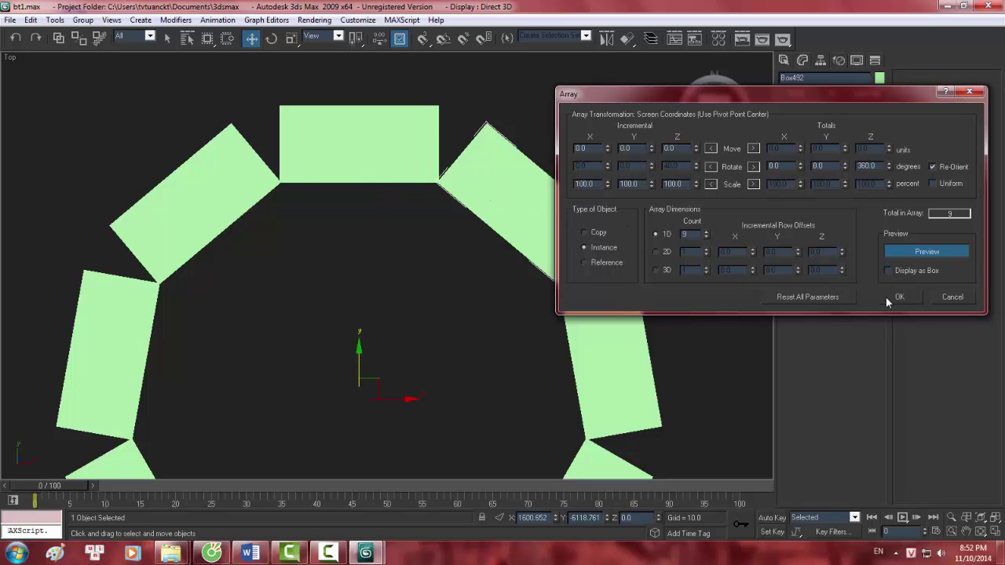
{"action": "left_click", "coordinate": [946, 298]}
{"action": "middle_click_drag", "start_coordinate": [559, 259], "coordinate": [538, 312]}
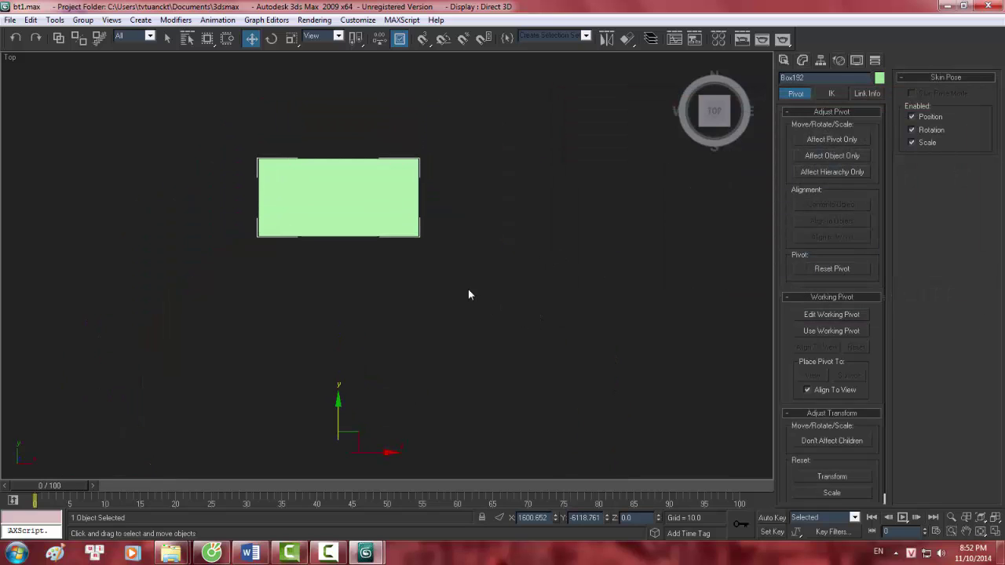
- Non-uniformly scale Box192 along X to about 91% width
{"action": "key", "text": "r"}
{"action": "left_click_drag", "start_coordinate": [351, 419], "coordinate": [384, 453]}
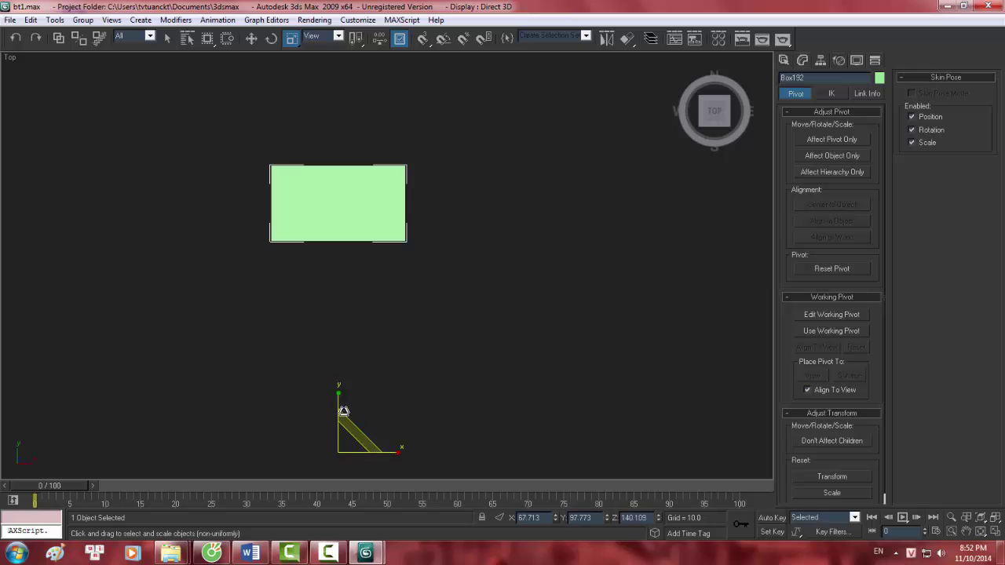
{"action": "left_click_drag", "start_coordinate": [341, 410], "coordinate": [341, 426]}
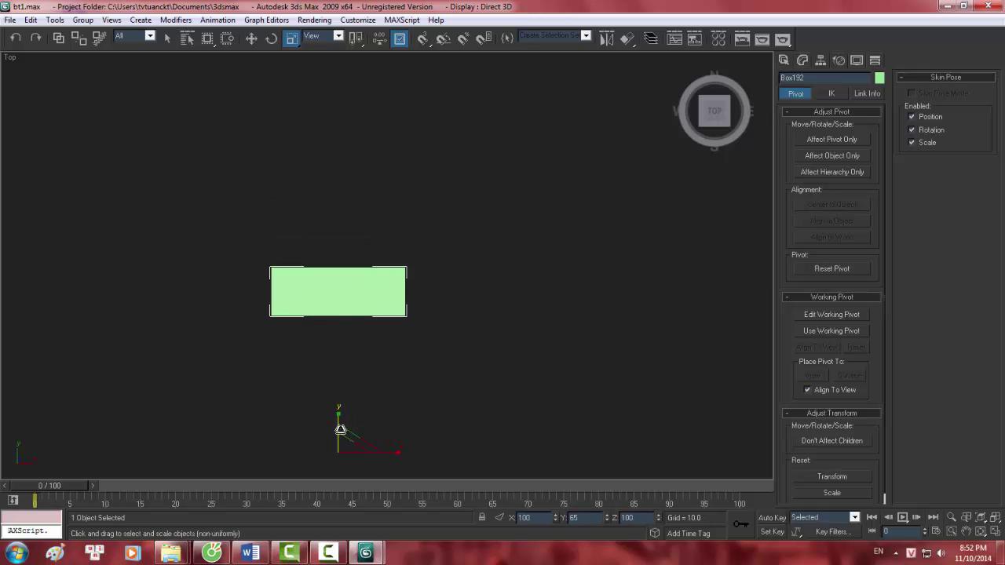
{"action": "middle_click_drag", "start_coordinate": [354, 355], "coordinate": [388, 277]}
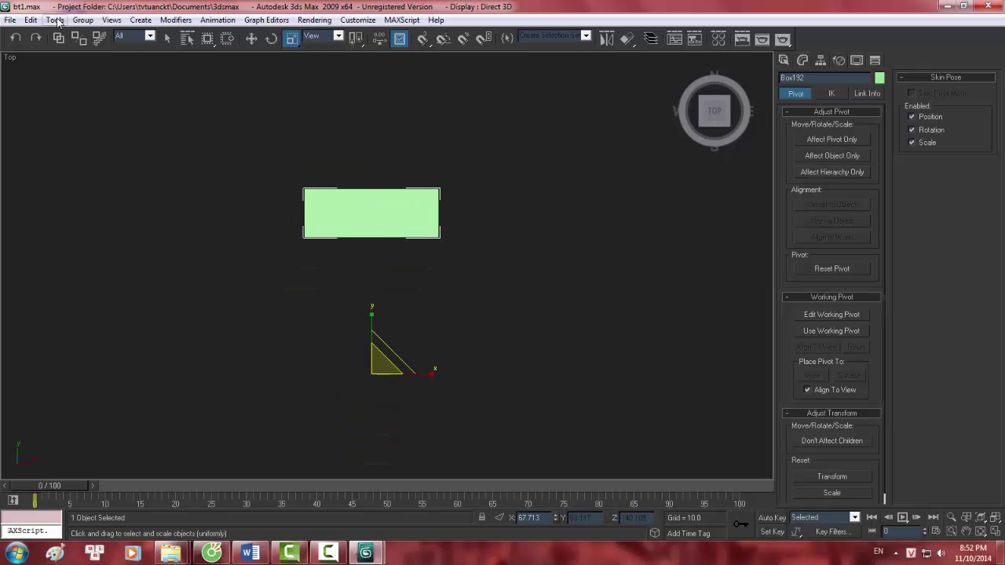
{"action": "left_click", "coordinate": [83, 20]}
{"action": "left_click", "coordinate": [400, 121]}
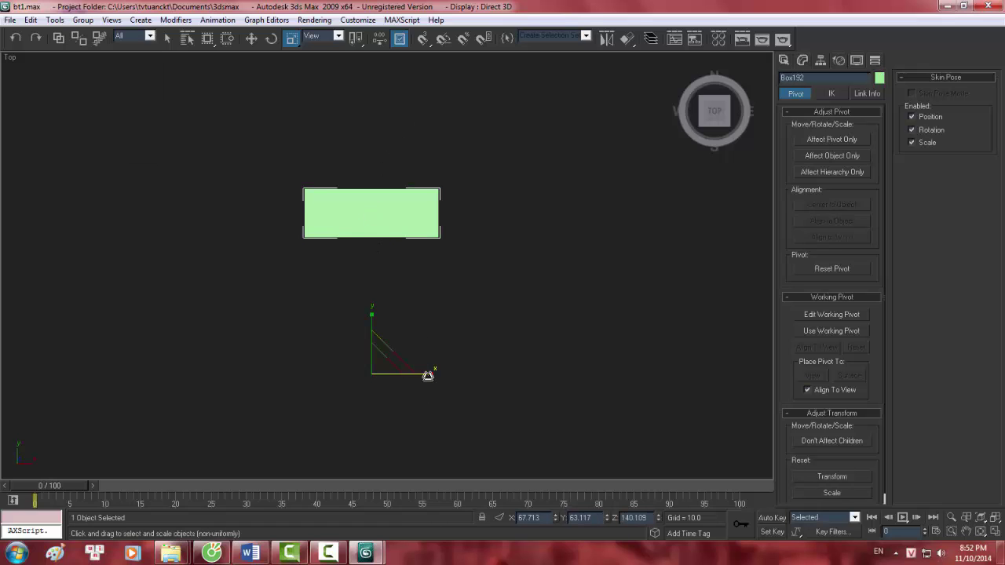
{"action": "left_click_drag", "start_coordinate": [427, 373], "coordinate": [410, 374]}
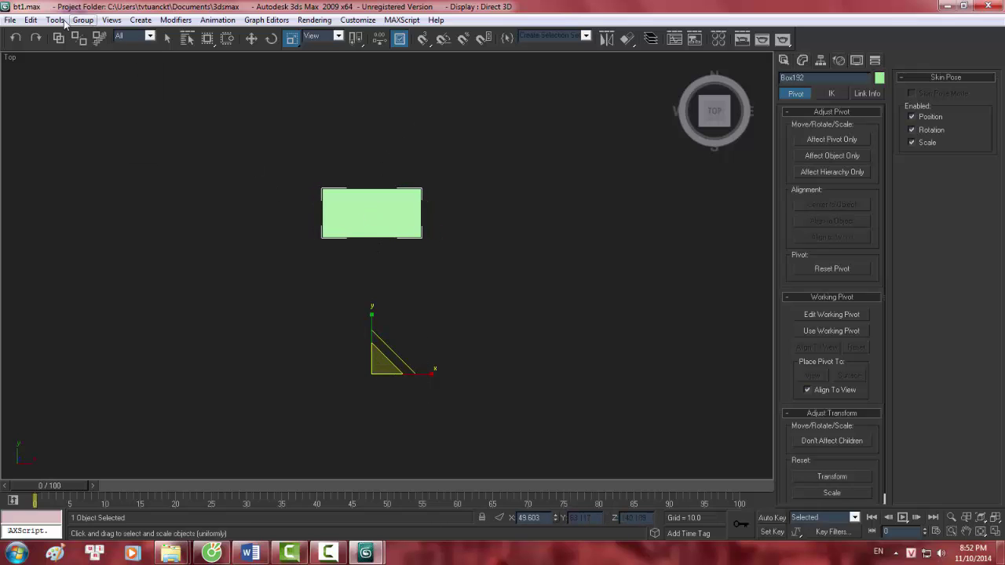
{"action": "left_click", "coordinate": [33, 19]}
{"action": "mouse_move", "coordinate": [55, 20]}
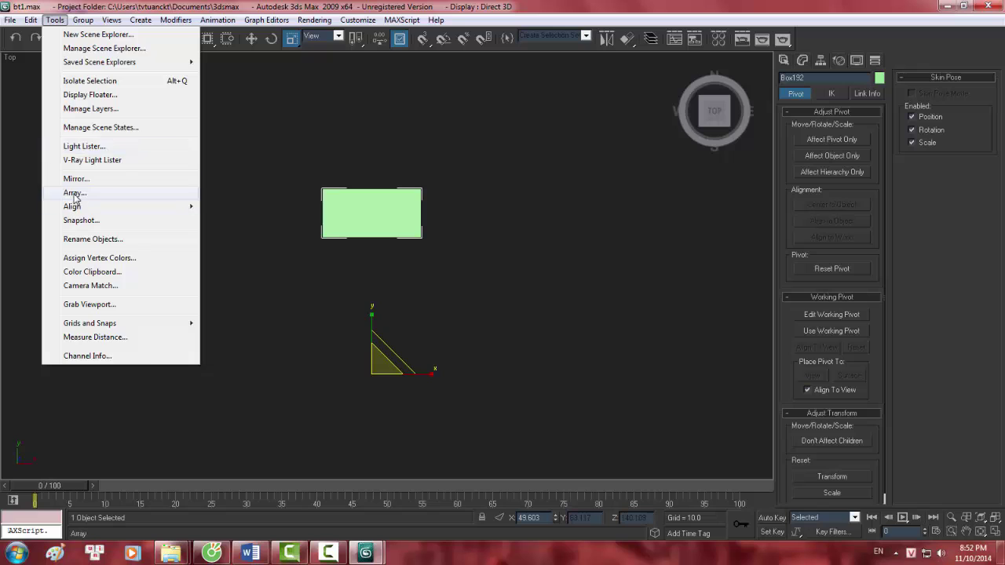
- Preview a 1D Array with 360° total Z rotation, then cancel without creating copies
{"action": "left_click", "coordinate": [55, 196]}
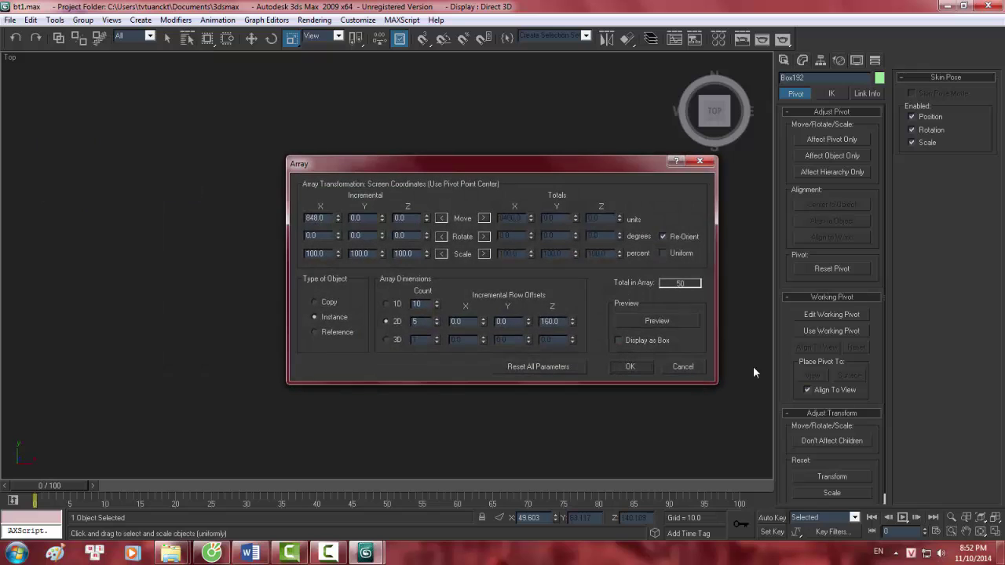
{"action": "left_click", "coordinate": [484, 236]}
{"action": "double_click", "coordinate": [590, 237]}
{"action": "type", "text": "3"}
{"action": "type", "text": "60"}
{"action": "left_click", "coordinate": [628, 320]}
{"action": "left_click_drag", "start_coordinate": [529, 165], "coordinate": [901, 175]}
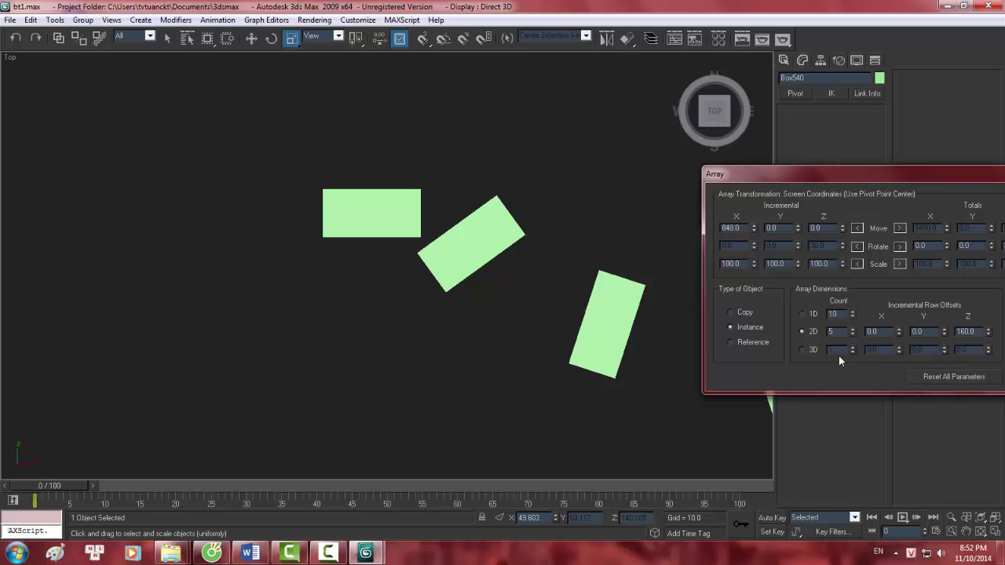
{"action": "left_click", "coordinate": [801, 314]}
{"action": "left_click_drag", "start_coordinate": [862, 174], "coordinate": [656, 133]}
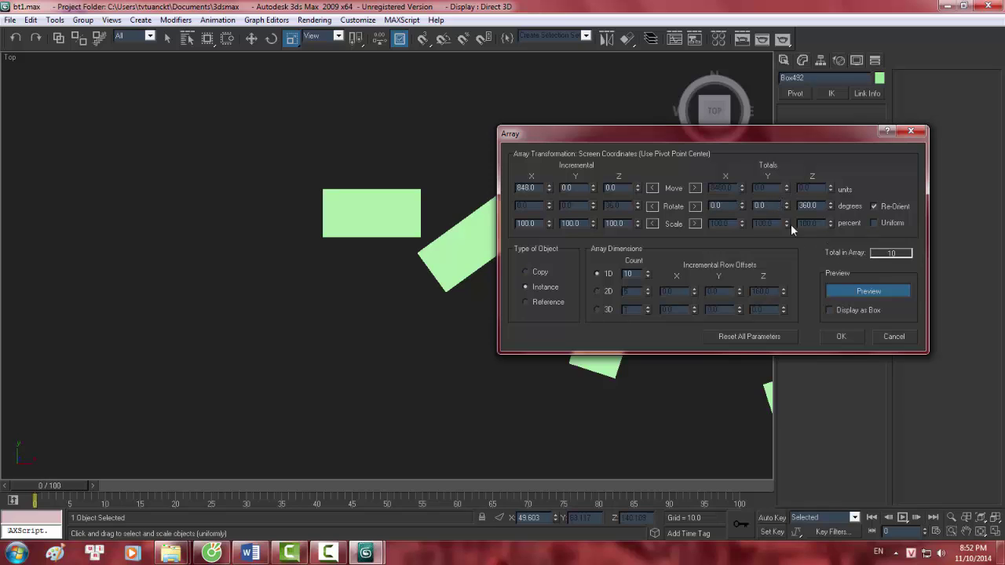
{"action": "left_click", "coordinate": [878, 330]}
- Turn Affect Pivot Only back on for Box192
{"action": "middle_click_drag", "start_coordinate": [541, 276], "coordinate": [463, 259]}
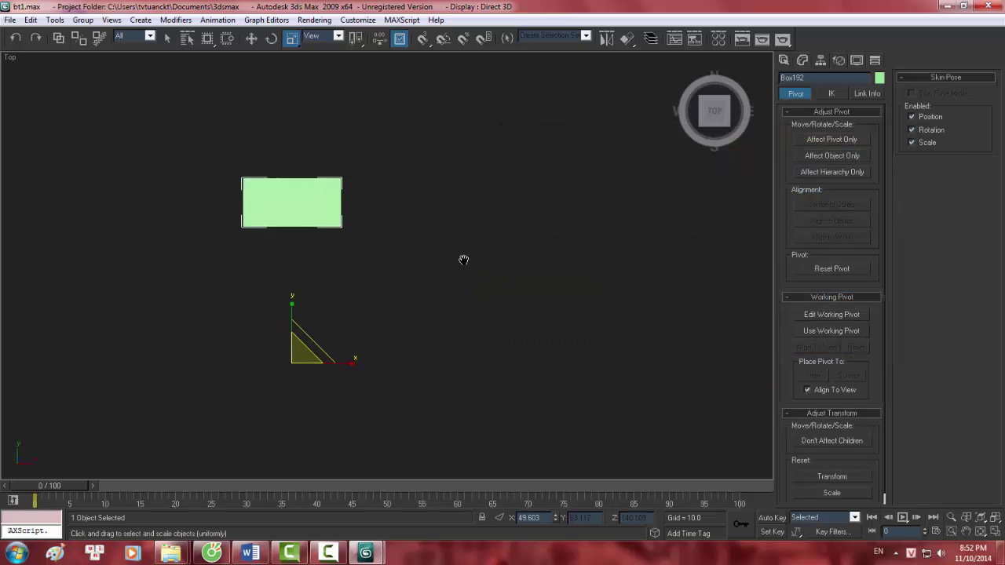
{"action": "scroll", "coordinate": [458, 262], "scroll_direction": "down", "scroll_amount": 2}
{"action": "scroll", "coordinate": [458, 262], "scroll_direction": "up", "scroll_amount": 1}
{"action": "left_click", "coordinate": [830, 139]}
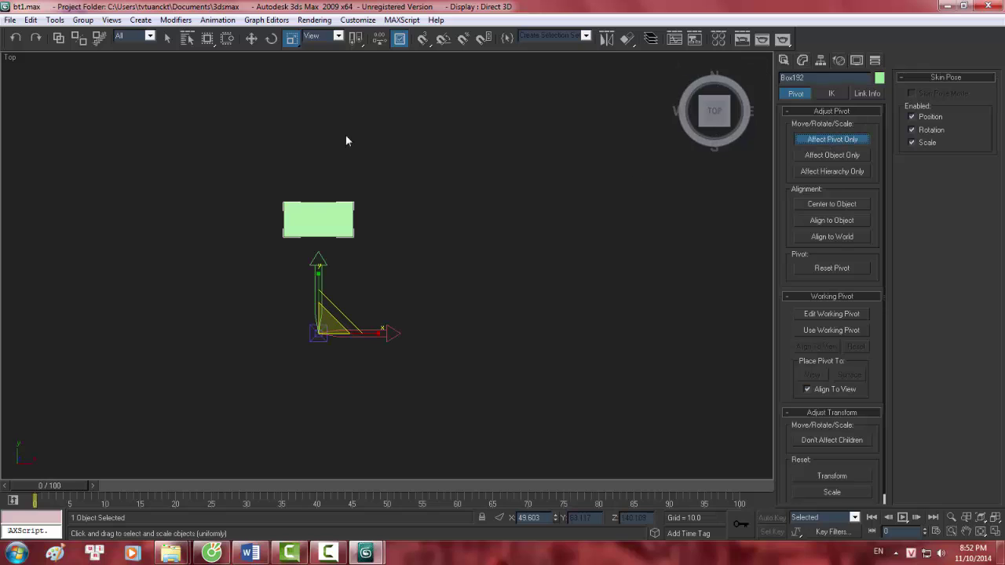
- Reset the Array dialog, set total Z rotation to 360°, and preview the 10-box ring
{"action": "left_click", "coordinate": [54, 19]}
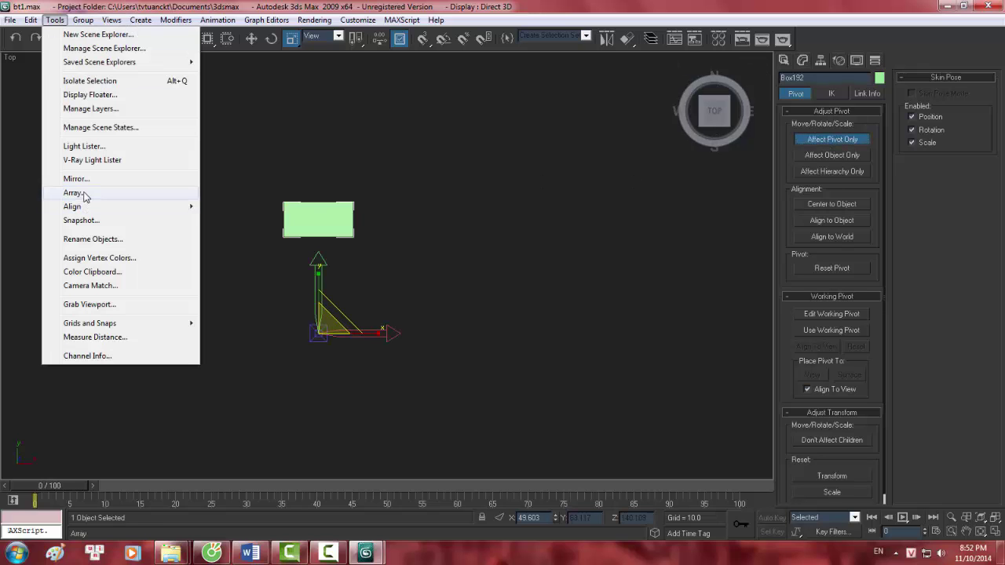
{"action": "left_click", "coordinate": [75, 194]}
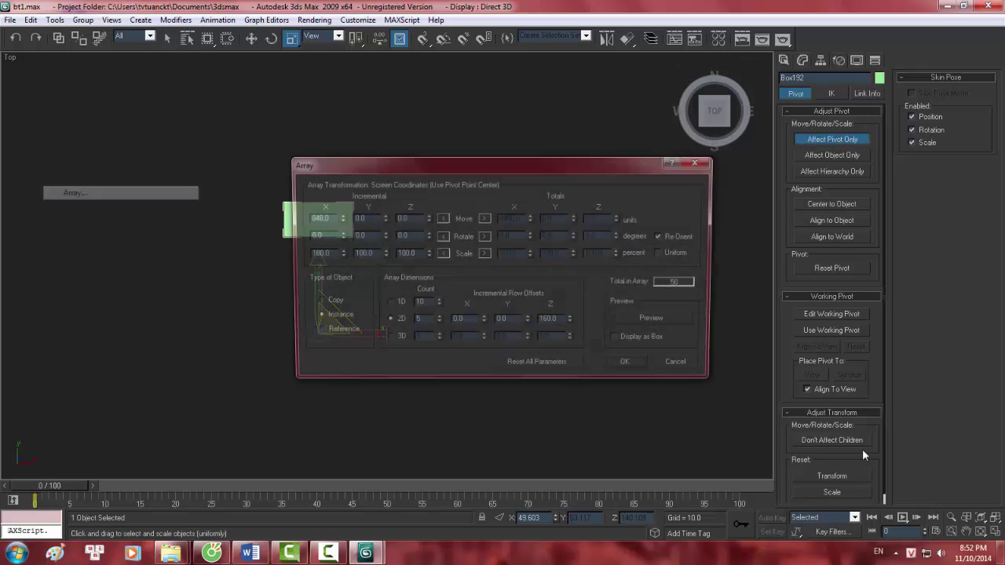
{"action": "left_click", "coordinate": [541, 365]}
{"action": "left_click", "coordinate": [484, 236]}
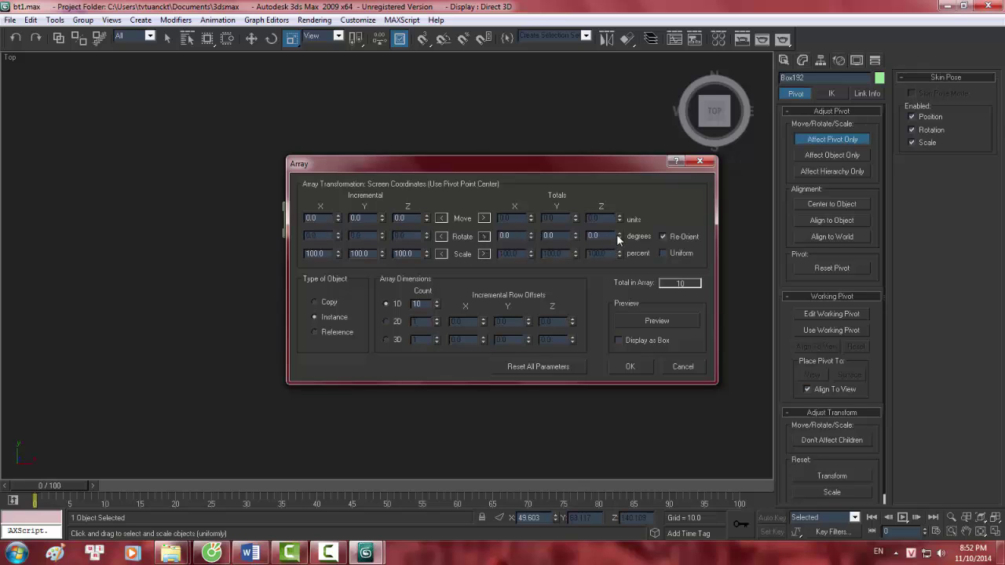
{"action": "double_click", "coordinate": [594, 236]}
{"action": "type", "text": "360"}
{"action": "left_click", "coordinate": [637, 320]}
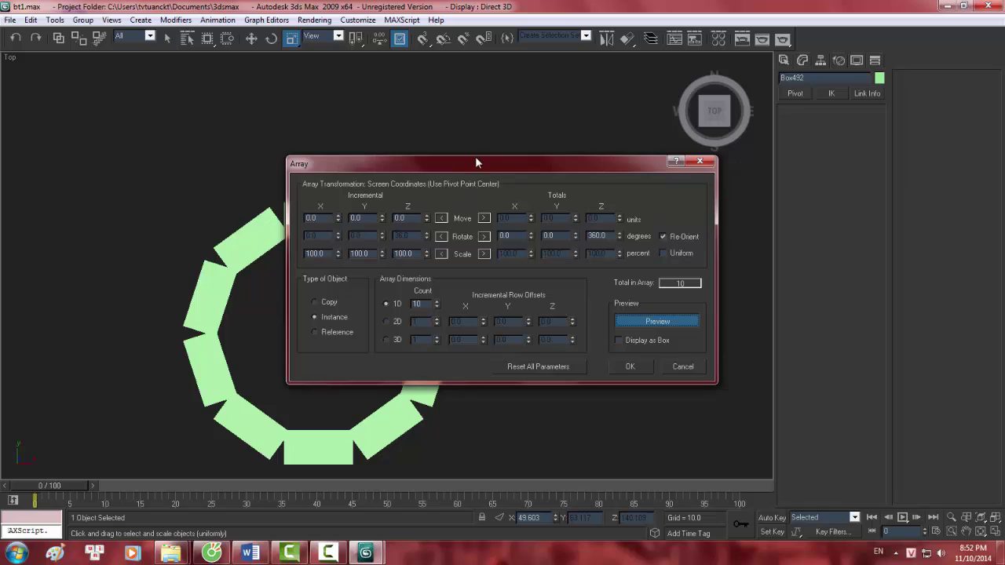
{"action": "mouse_move", "coordinate": [476, 157]}
{"action": "left_mouse_down"}
{"action": "mouse_move", "coordinate": [548, 153]}
{"action": "mouse_move", "coordinate": [567, 140]}
{"action": "left_mouse_up"}
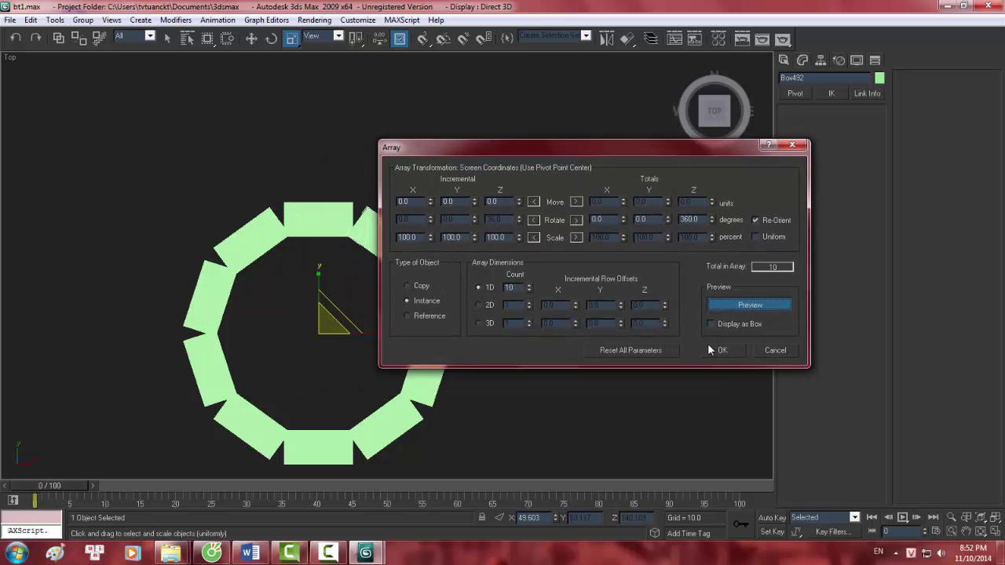
- Make the array 2D with 5 rows offset 50 in Y and apply it
{"action": "left_click", "coordinate": [479, 305]}
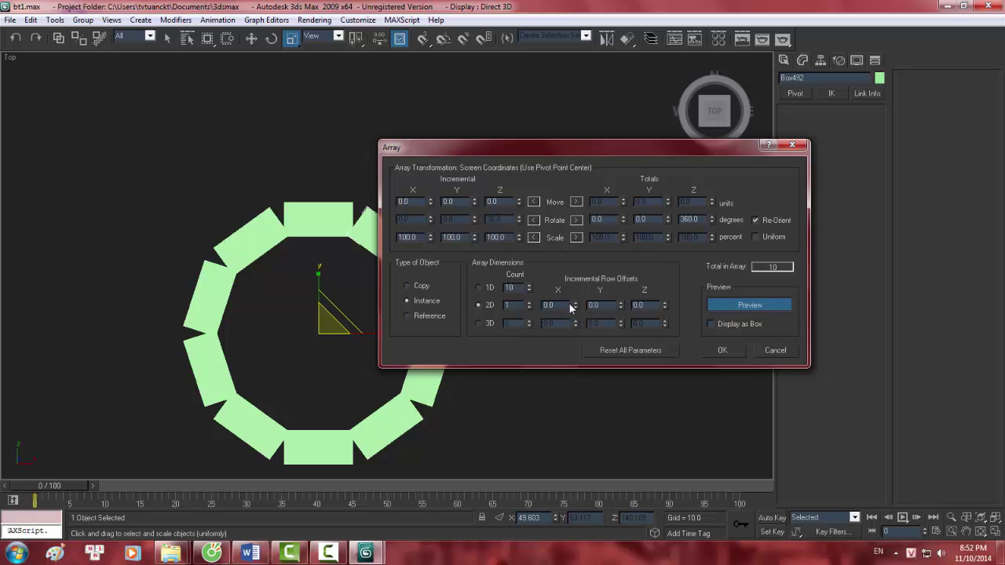
{"action": "double_click", "coordinate": [508, 306]}
{"action": "type", "text": "5"}
{"action": "left_click_drag", "start_coordinate": [621, 311], "coordinate": [615, 275]}
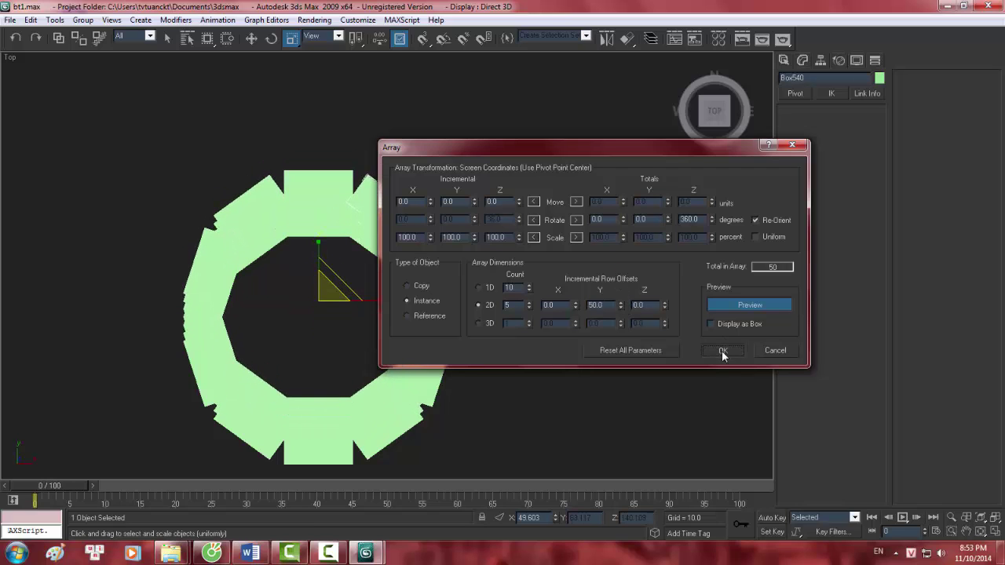
{"action": "left_click", "coordinate": [722, 350]}
{"action": "middle_click_drag", "start_coordinate": [436, 220], "coordinate": [428, 280], "text": "alt"}
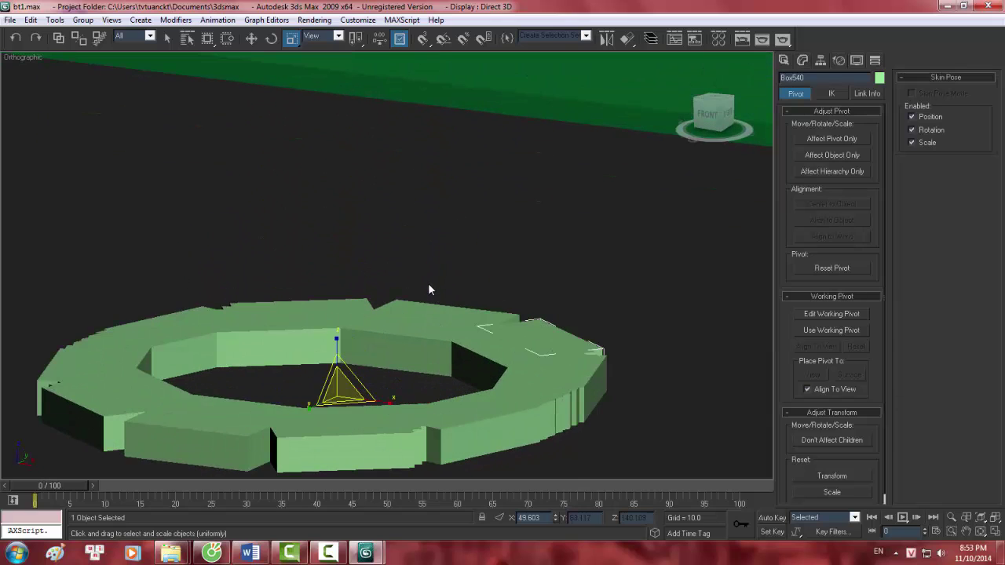
- Undo the flat ring array of boxes
{"action": "key", "text": "ctrl+z"}
{"action": "scroll", "coordinate": [393, 314], "scroll_direction": "down", "scroll_amount": 5}
{"action": "mouse_move", "coordinate": [377, 306]}
{"action": "middle_mouse_down", "text": "alt"}
{"action": "mouse_move", "coordinate": [399, 332]}
{"action": "mouse_move", "coordinate": [385, 416]}
{"action": "middle_mouse_up", "text": "alt"}
{"action": "scroll", "coordinate": [399, 333], "scroll_direction": "up", "scroll_amount": 3}
{"action": "scroll", "coordinate": [390, 332], "scroll_direction": "up", "scroll_amount": 2}
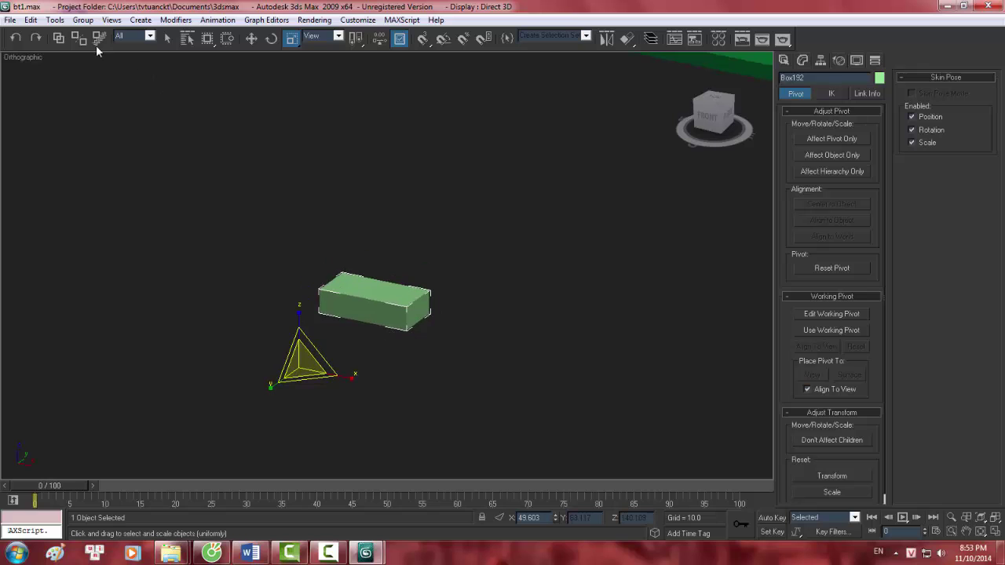
- Reopen Array, reset it, and set total Z rotation to 360 for a ring of 10 boxes
{"action": "left_click", "coordinate": [55, 20]}
{"action": "left_click", "coordinate": [75, 193]}
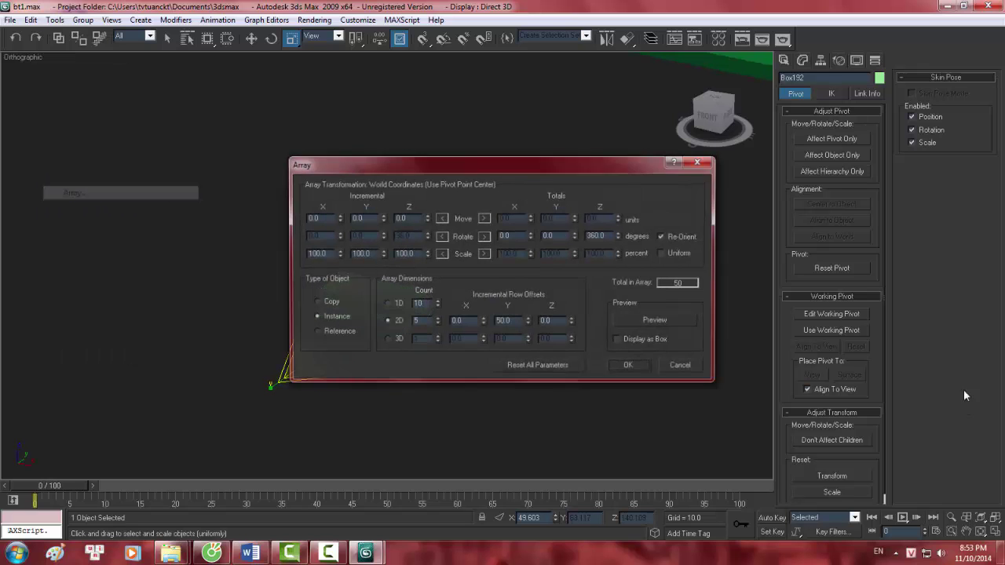
{"action": "left_click_drag", "start_coordinate": [486, 165], "coordinate": [726, 69]}
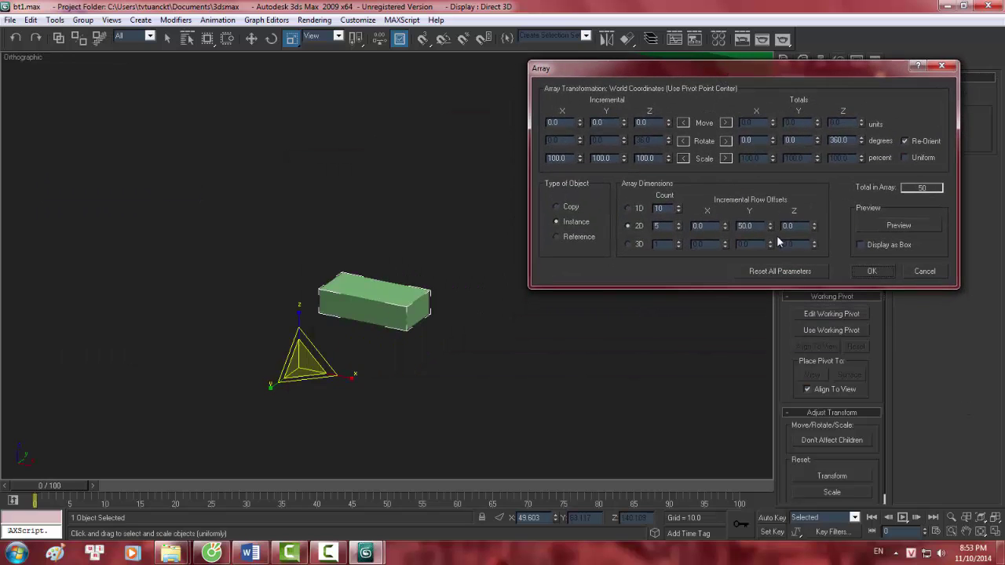
{"action": "left_click", "coordinate": [770, 271]}
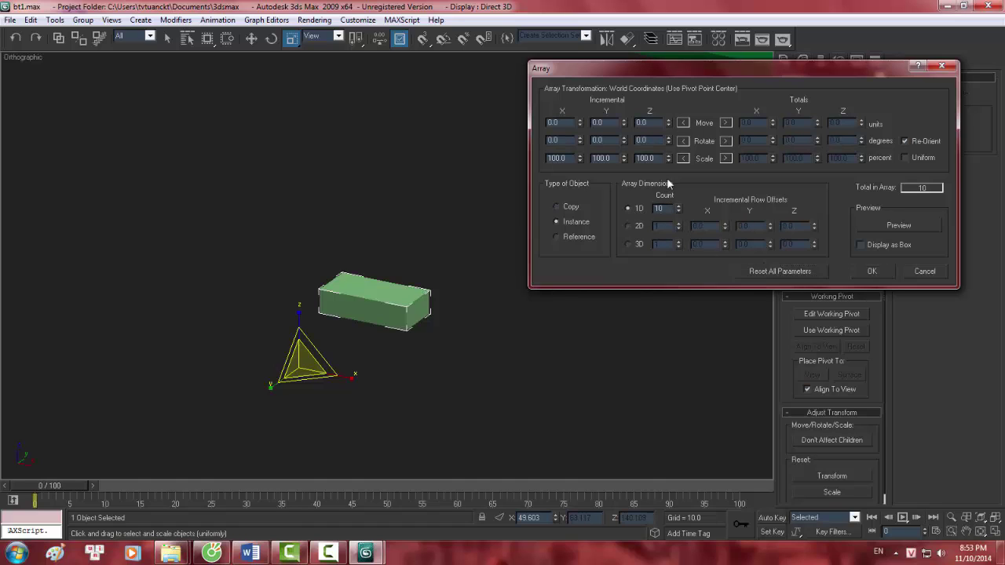
{"action": "left_click", "coordinate": [725, 141]}
{"action": "double_click", "coordinate": [838, 140]}
{"action": "type", "text": "360"}
{"action": "left_click", "coordinate": [899, 225]}
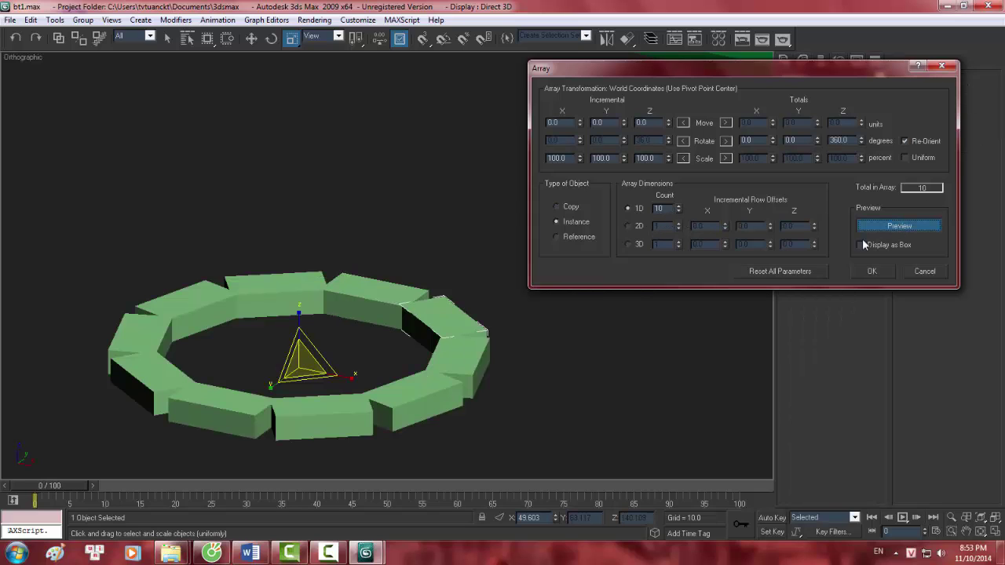
- Add 5 rows of the ring stacked upward in Z, with zero vertical move per box
{"action": "left_click", "coordinate": [628, 225]}
{"action": "left_click_drag", "start_coordinate": [816, 227], "coordinate": [822, 237]}
{"action": "left_click", "coordinate": [812, 231]}
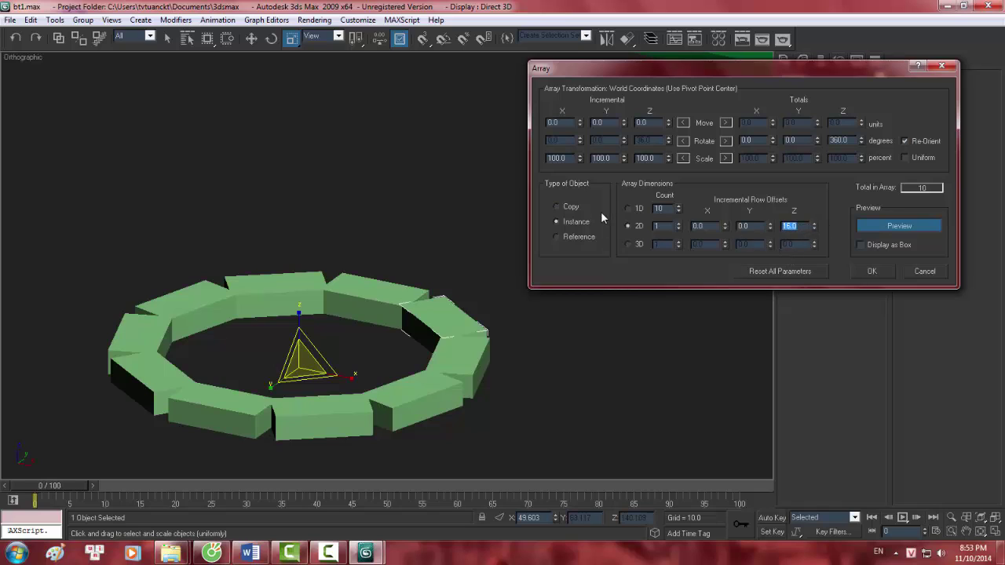
{"action": "type", "text": "0"}
{"action": "key", "text": "Return"}
{"action": "left_click_drag", "start_coordinate": [667, 124], "coordinate": [674, 122]}
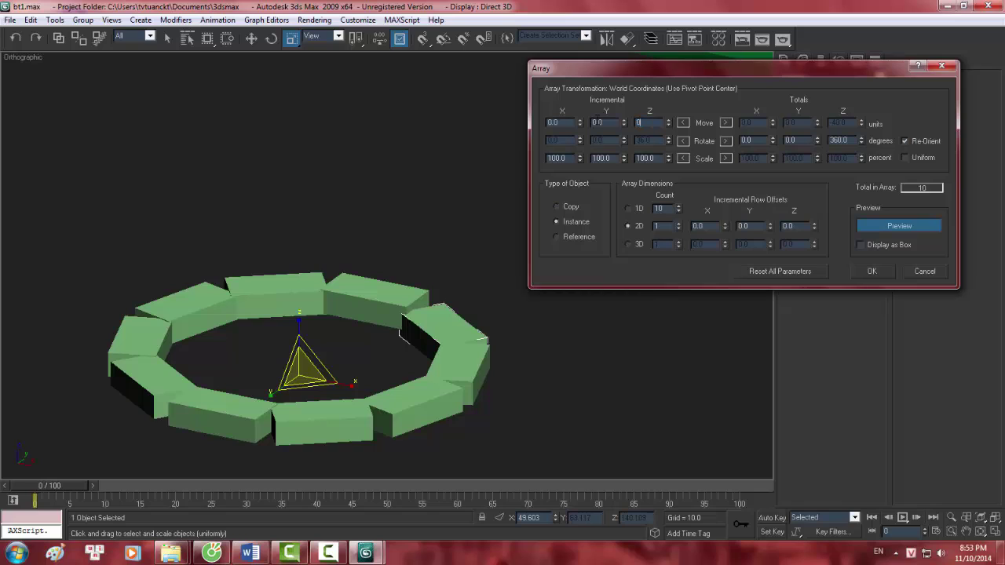
{"action": "key", "text": "Return"}
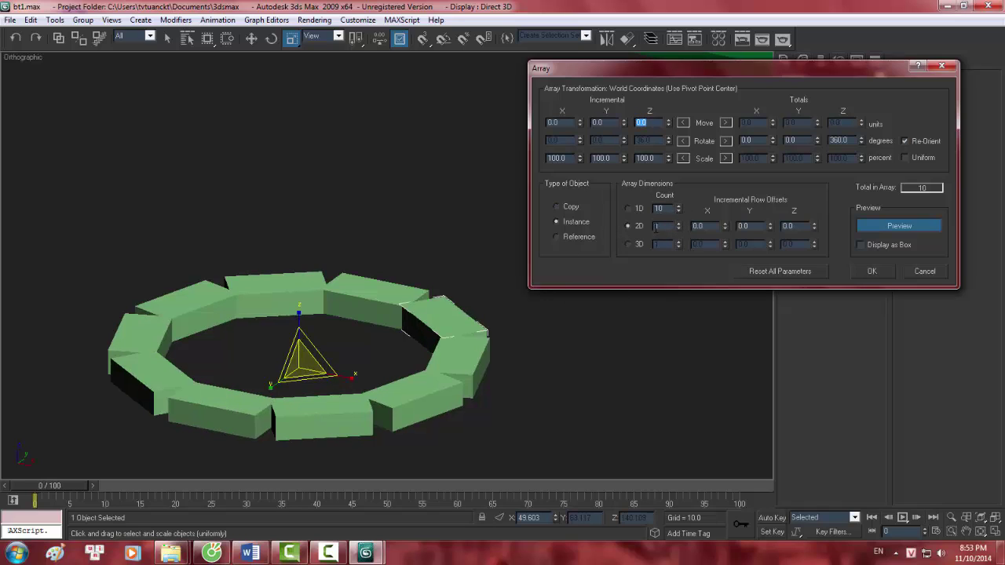
{"action": "double_click", "coordinate": [656, 226]}
{"action": "mouse_move", "coordinate": [814, 224]}
{"action": "left_mouse_down"}
{"action": "mouse_move", "coordinate": [814, 141]}
{"action": "mouse_move", "coordinate": [826, 188]}
{"action": "left_mouse_up"}
- Apply the 50-box stacked array and frame the tower in the Left view
{"action": "left_click", "coordinate": [869, 272]}
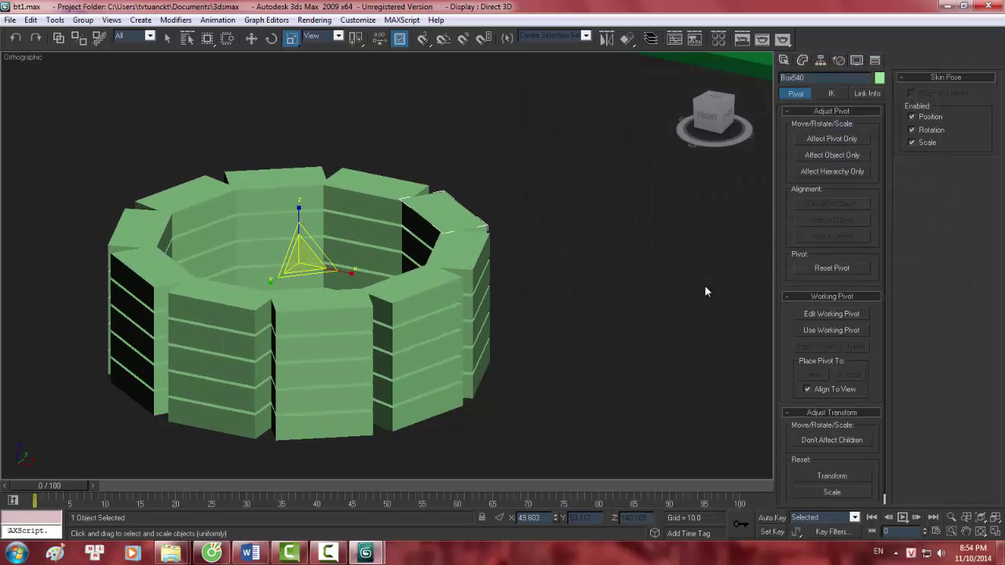
{"action": "key", "text": "f"}
{"action": "scroll", "coordinate": [538, 241], "scroll_direction": "down", "scroll_amount": 1}
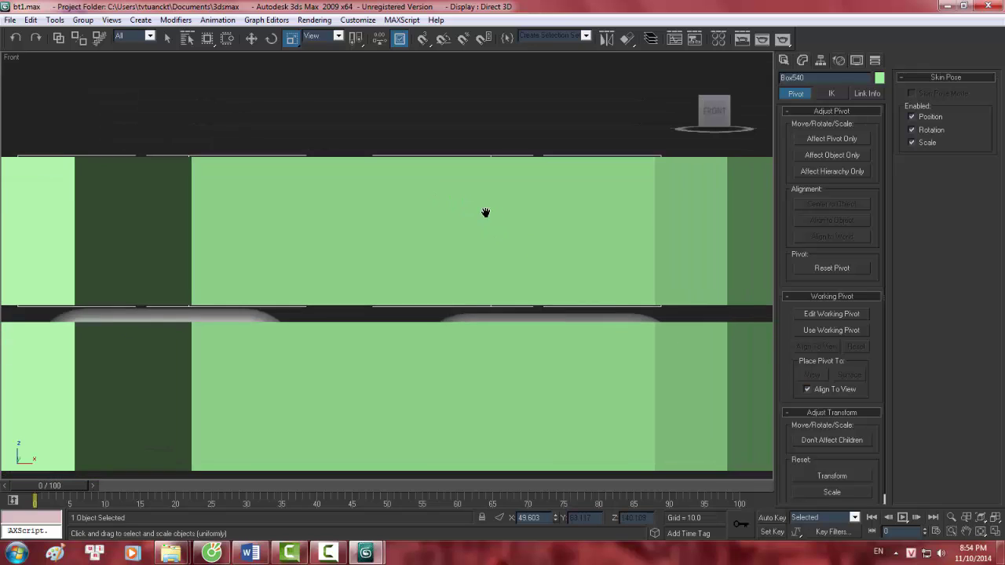
{"action": "scroll", "coordinate": [480, 216], "scroll_direction": "down", "scroll_amount": 3}
{"action": "key", "text": "l"}
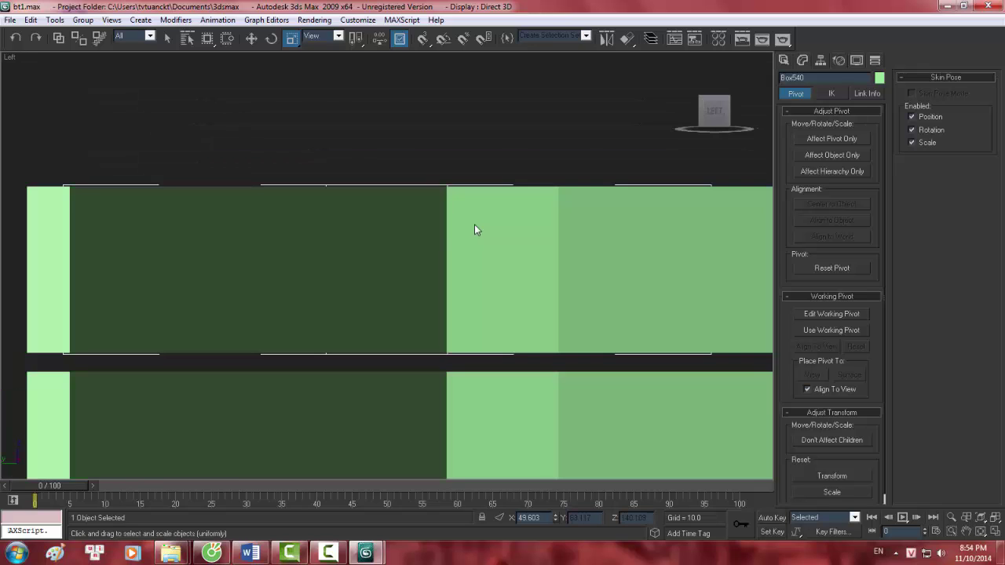
{"action": "middle_click_drag", "start_coordinate": [474, 225], "coordinate": [375, 224]}
{"action": "scroll", "coordinate": [424, 236], "scroll_direction": "down", "scroll_amount": 2}
{"action": "scroll", "coordinate": [440, 235], "scroll_direction": "down", "scroll_amount": 2}
{"action": "scroll", "coordinate": [456, 228], "scroll_direction": "down", "scroll_amount": 1}
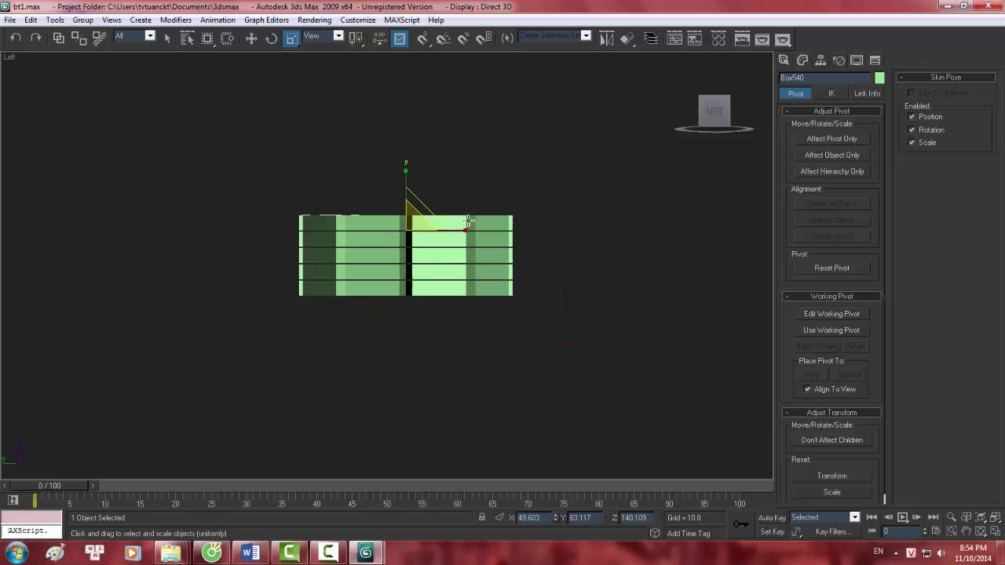
{"action": "scroll", "coordinate": [468, 224], "scroll_direction": "up", "scroll_amount": 2}
{"action": "scroll", "coordinate": [468, 224], "scroll_direction": "down", "scroll_amount": 2}
{"action": "scroll", "coordinate": [468, 224], "scroll_direction": "down", "scroll_amount": 1}
{"action": "middle_click_drag", "start_coordinate": [468, 228], "coordinate": [456, 257]}
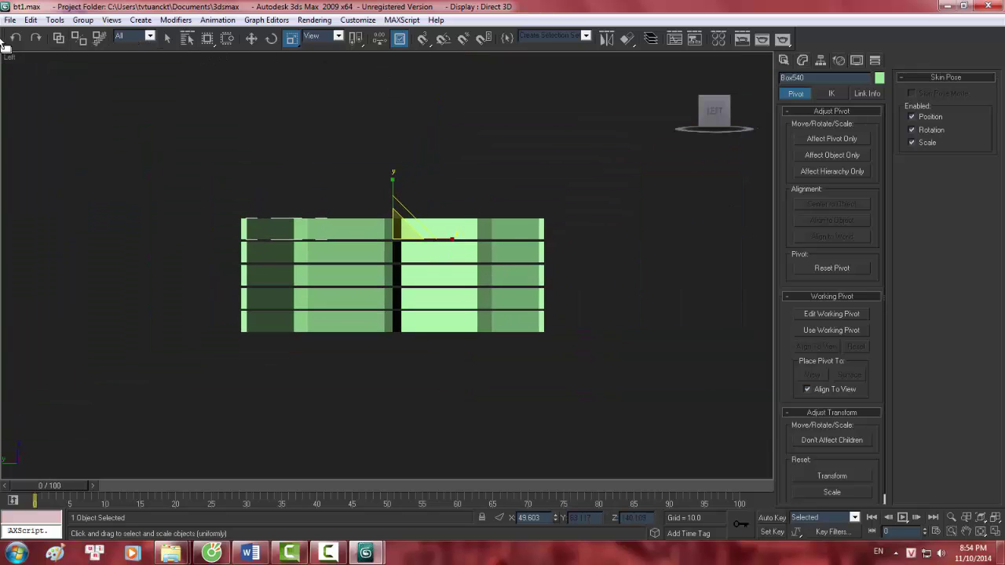
- With Select and Move, drag a selection box across one layer of boxes
{"action": "left_click", "coordinate": [250, 40]}
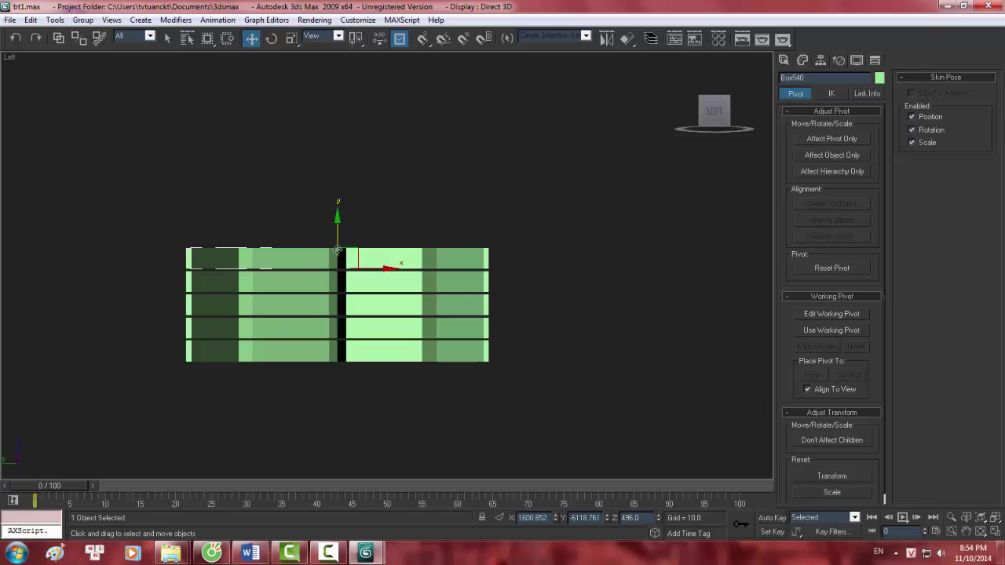
{"action": "scroll", "coordinate": [314, 314], "scroll_direction": "up", "scroll_amount": 2}
{"action": "scroll", "coordinate": [329, 188], "scroll_direction": "down", "scroll_amount": 2}
{"action": "left_click_drag", "start_coordinate": [233, 226], "coordinate": [604, 233]}
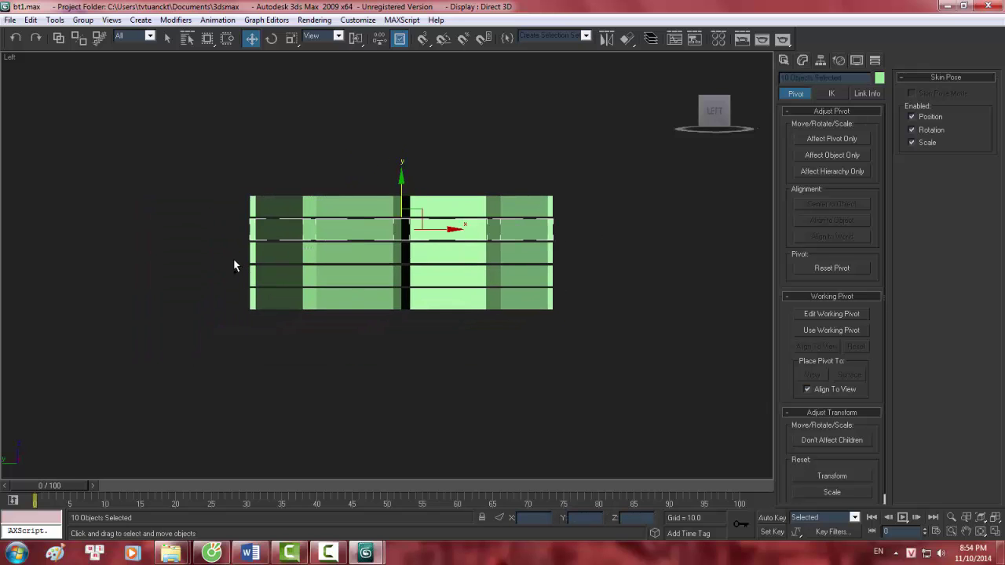
- Add a second layer to the selection, rotate both about 14.7° around Z, then deselect
{"action": "key", "text": "ctrl+a"}
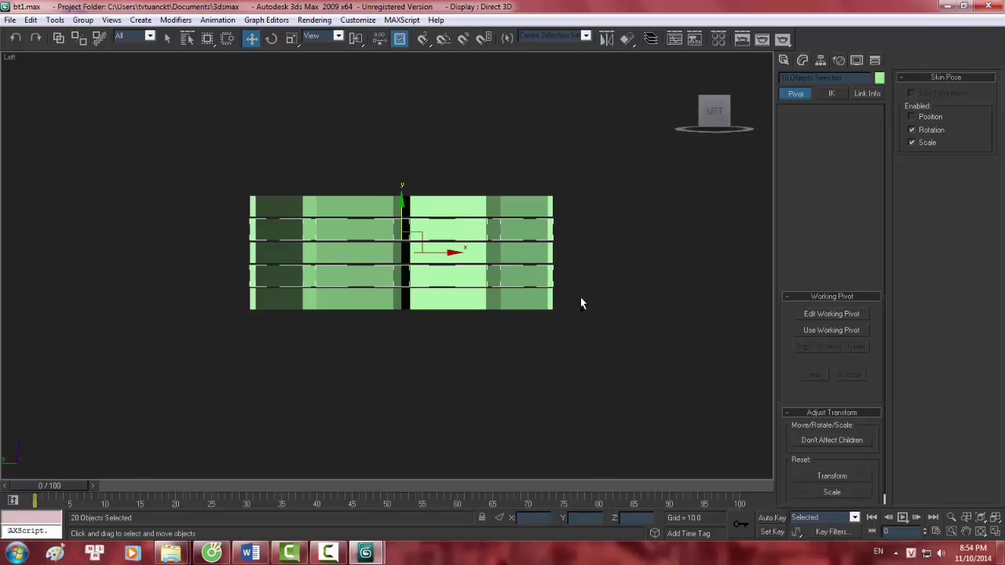
{"action": "key", "text": "p"}
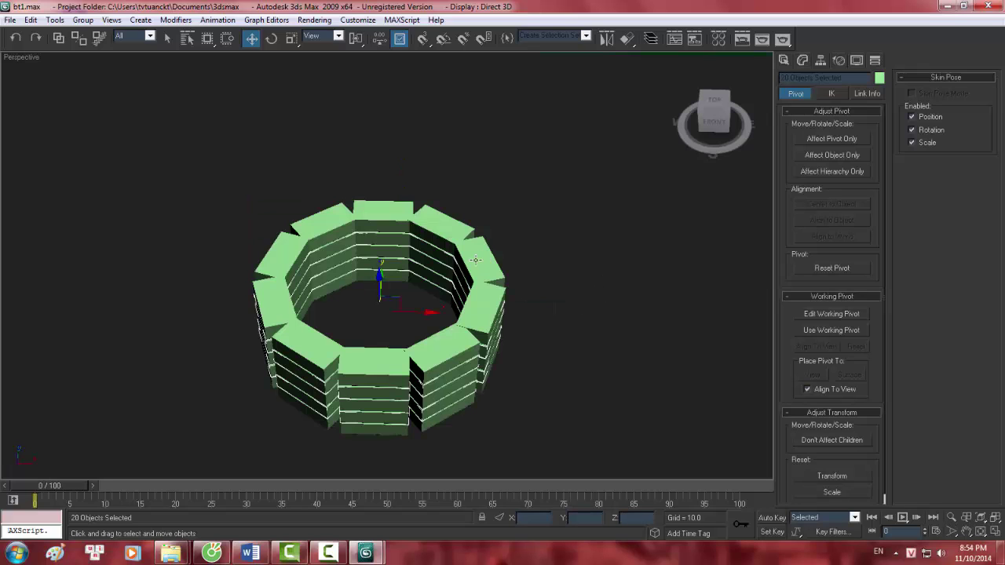
{"action": "key", "text": "e"}
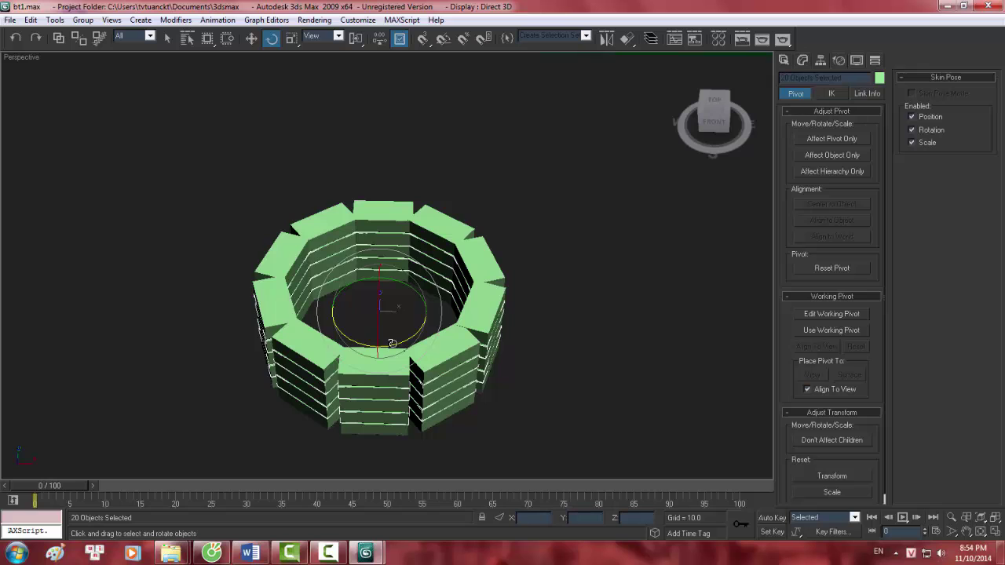
{"action": "left_click_drag", "start_coordinate": [393, 343], "coordinate": [498, 335]}
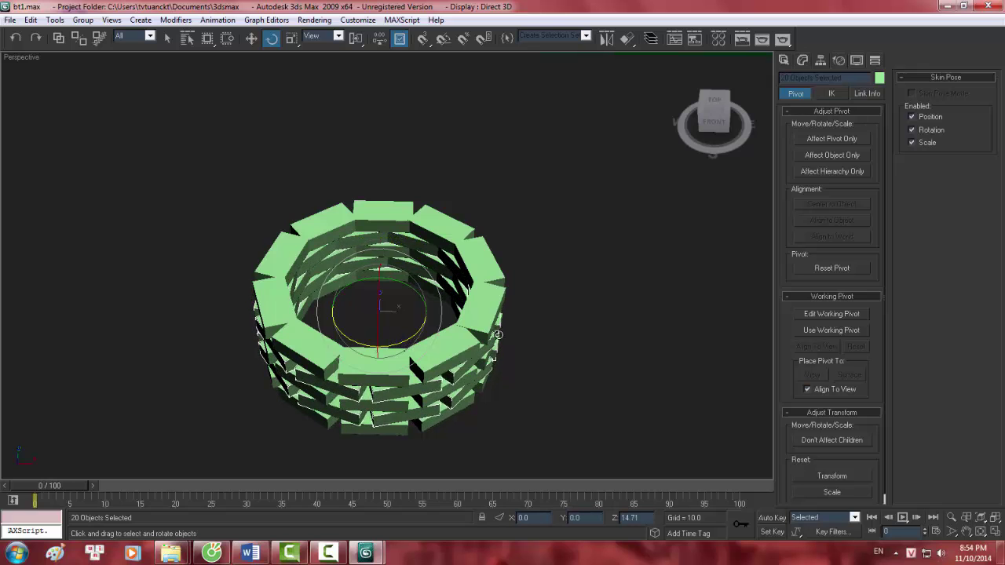
{"action": "left_click", "coordinate": [630, 363]}
{"action": "mouse_move", "coordinate": [631, 363]}
{"action": "middle_mouse_down", "text": "alt"}
{"action": "mouse_move", "coordinate": [354, 244]}
{"action": "mouse_move", "coordinate": [460, 318]}
{"action": "mouse_move", "coordinate": [440, 369]}
{"action": "mouse_move", "coordinate": [369, 314]}
{"action": "mouse_move", "coordinate": [383, 370]}
{"action": "mouse_move", "coordinate": [451, 329]}
{"action": "middle_mouse_up", "text": "alt"}
{"action": "scroll", "coordinate": [368, 314], "scroll_direction": "up", "scroll_amount": 5}
{"action": "scroll", "coordinate": [368, 314], "scroll_direction": "down", "scroll_amount": 5}
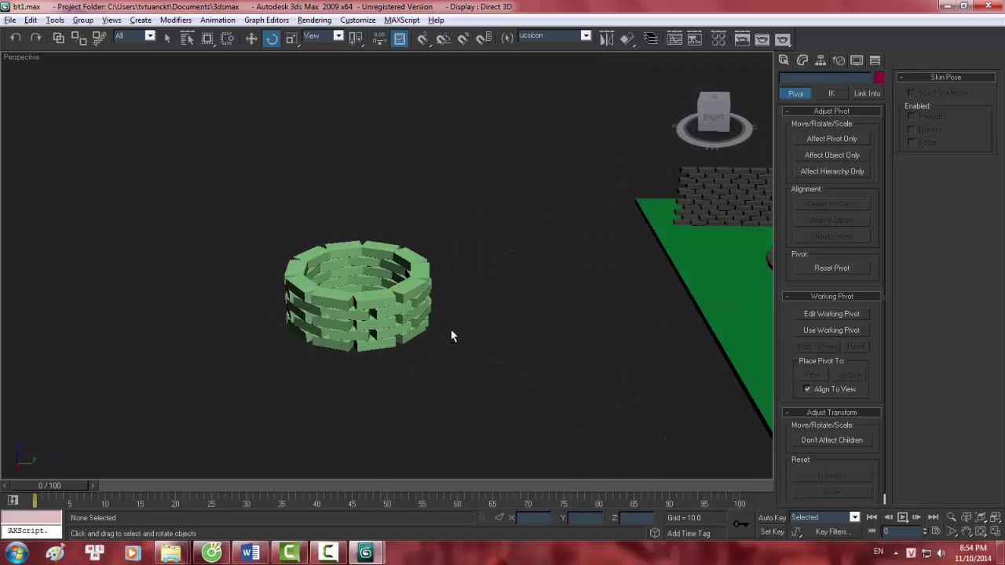
{"action": "scroll", "coordinate": [453, 330], "scroll_direction": "up", "scroll_amount": 5}
{"action": "scroll", "coordinate": [455, 331], "scroll_direction": "down", "scroll_amount": 3}
{"action": "scroll", "coordinate": [451, 372], "scroll_direction": "down", "scroll_amount": 3}
{"action": "mouse_move", "coordinate": [451, 372]}
{"action": "middle_mouse_down", "text": "alt"}
{"action": "mouse_move", "coordinate": [439, 330]}
{"action": "mouse_move", "coordinate": [396, 308]}
{"action": "mouse_move", "coordinate": [372, 258]}
{"action": "mouse_move", "coordinate": [388, 219]}
{"action": "mouse_move", "coordinate": [393, 313]}
{"action": "mouse_move", "coordinate": [359, 359]}
{"action": "mouse_move", "coordinate": [361, 259]}
{"action": "mouse_move", "coordinate": [372, 328]}
{"action": "middle_mouse_up", "text": "alt"}
{"action": "scroll", "coordinate": [439, 328], "scroll_direction": "up", "scroll_amount": 5}
{"action": "scroll", "coordinate": [372, 329], "scroll_direction": "down", "scroll_amount": 5}
{"action": "scroll", "coordinate": [466, 374], "scroll_direction": "up", "scroll_amount": 2}
{"action": "scroll", "coordinate": [467, 375], "scroll_direction": "up", "scroll_amount": 3}
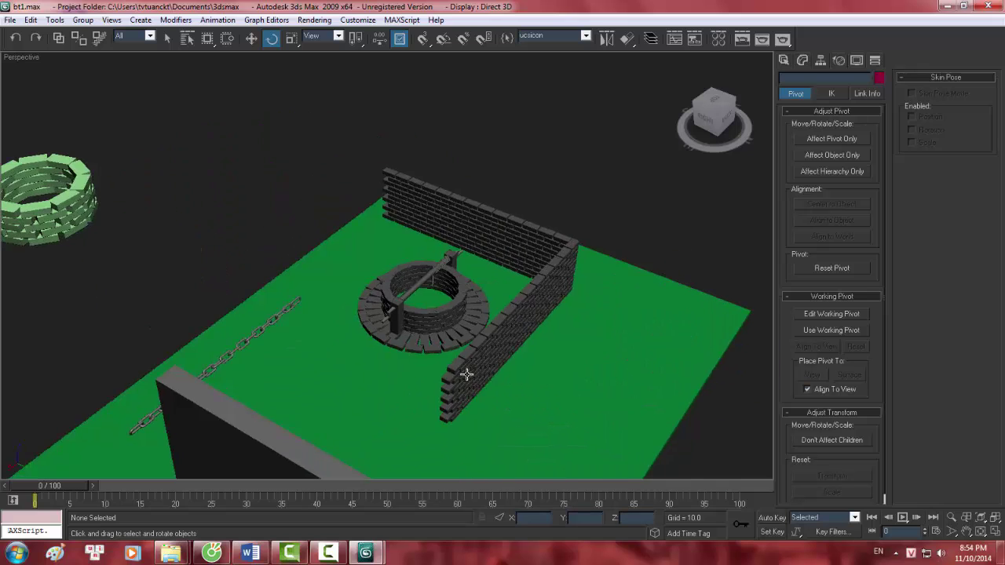
{"action": "scroll", "coordinate": [467, 374], "scroll_direction": "up", "scroll_amount": 4}
{"action": "mouse_move", "coordinate": [466, 375]}
{"action": "middle_mouse_down", "text": "alt"}
{"action": "mouse_move", "coordinate": [337, 197]}
{"action": "mouse_move", "coordinate": [337, 333]}
{"action": "mouse_move", "coordinate": [348, 292]}
{"action": "mouse_move", "coordinate": [340, 307]}
{"action": "mouse_move", "coordinate": [356, 298]}
{"action": "mouse_move", "coordinate": [329, 294]}
{"action": "mouse_move", "coordinate": [287, 316]}
{"action": "middle_mouse_up", "text": "alt"}
{"action": "left_click", "coordinate": [336, 336]}
{"action": "left_click", "coordinate": [288, 316]}
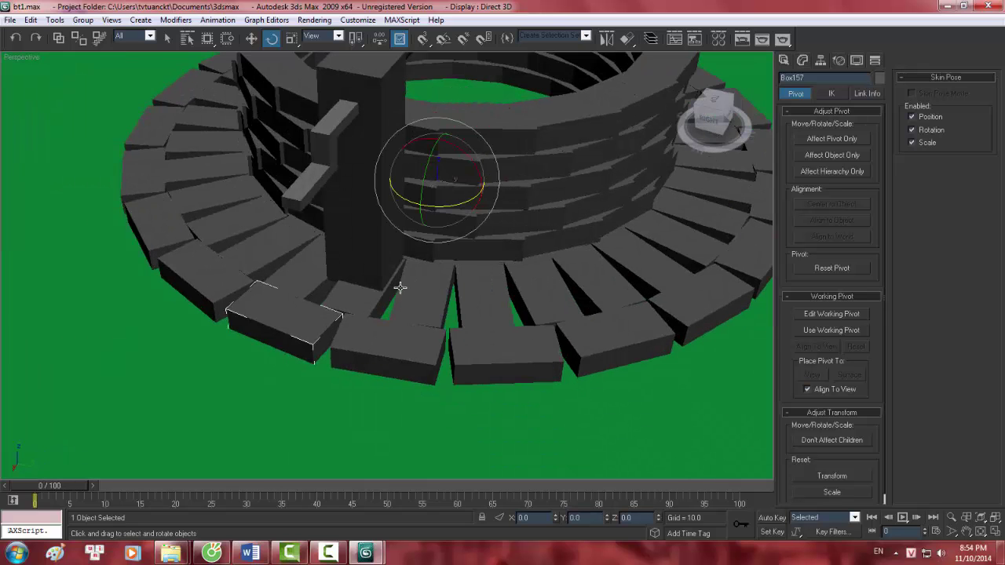
{"action": "scroll", "coordinate": [412, 316], "scroll_direction": "down", "scroll_amount": 5}
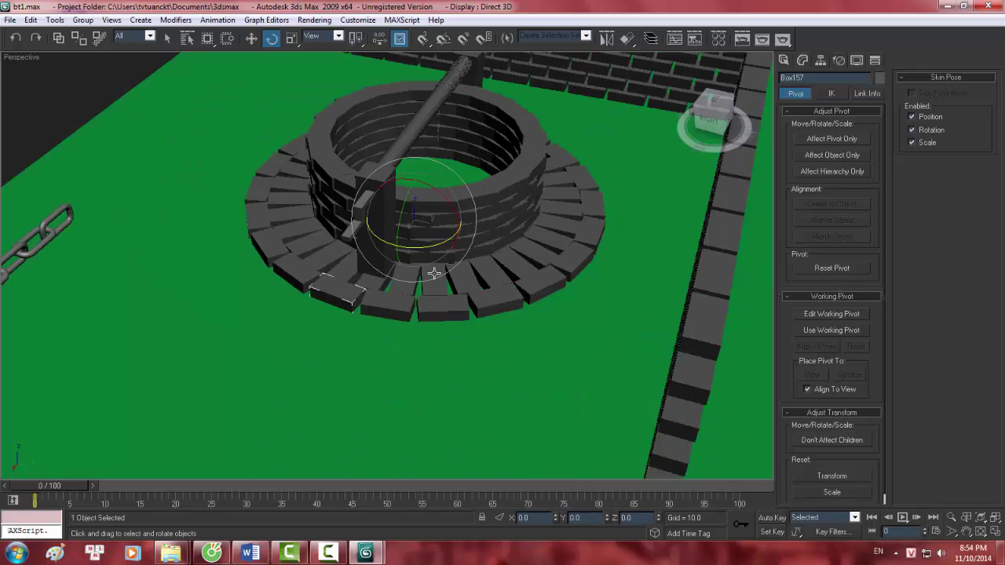
{"action": "scroll", "coordinate": [500, 219], "scroll_direction": "up", "scroll_amount": 5}
{"action": "middle_click_drag", "start_coordinate": [421, 212], "coordinate": [365, 257], "text": "alt"}
{"action": "left_click", "coordinate": [376, 249]}
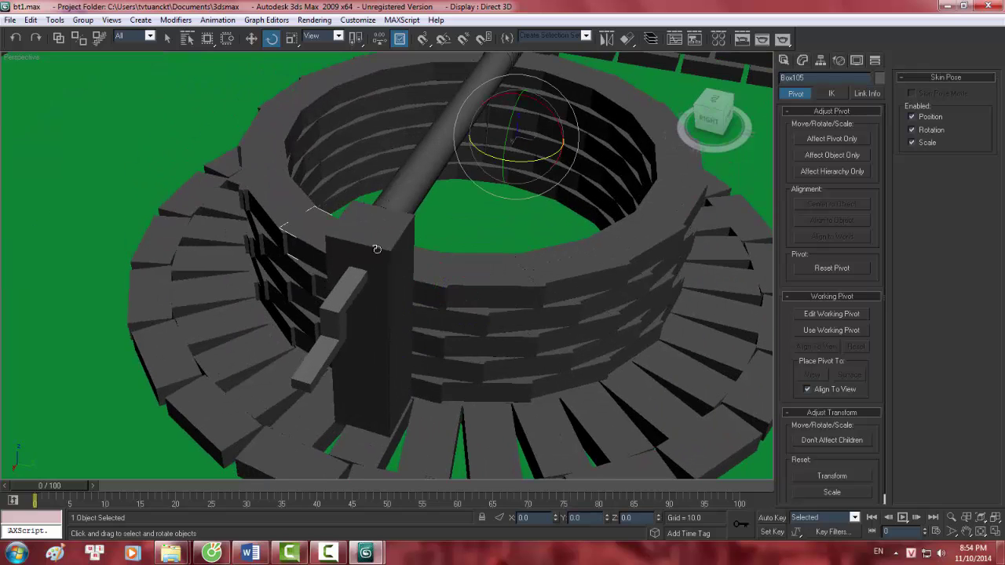
{"action": "scroll", "coordinate": [392, 258], "scroll_direction": "down", "scroll_amount": 4}
{"action": "middle_click_drag", "start_coordinate": [448, 307], "coordinate": [427, 353], "text": "alt"}
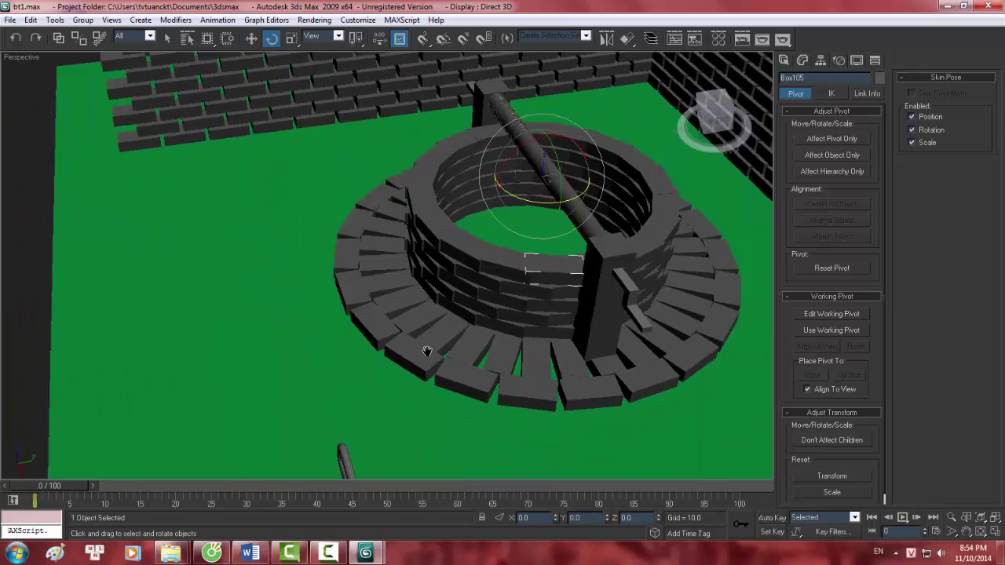
{"action": "left_click", "coordinate": [255, 42]}
{"action": "mouse_move", "coordinate": [364, 332]}
{"action": "middle_mouse_down", "text": "alt"}
{"action": "mouse_move", "coordinate": [319, 332]}
{"action": "mouse_move", "coordinate": [497, 275]}
{"action": "mouse_move", "coordinate": [342, 359]}
{"action": "middle_mouse_up", "text": "alt"}
{"action": "scroll", "coordinate": [345, 314], "scroll_direction": "up", "scroll_amount": 5}
- Select the green ground plane Box178 and delete it
{"action": "left_click", "coordinate": [348, 270]}
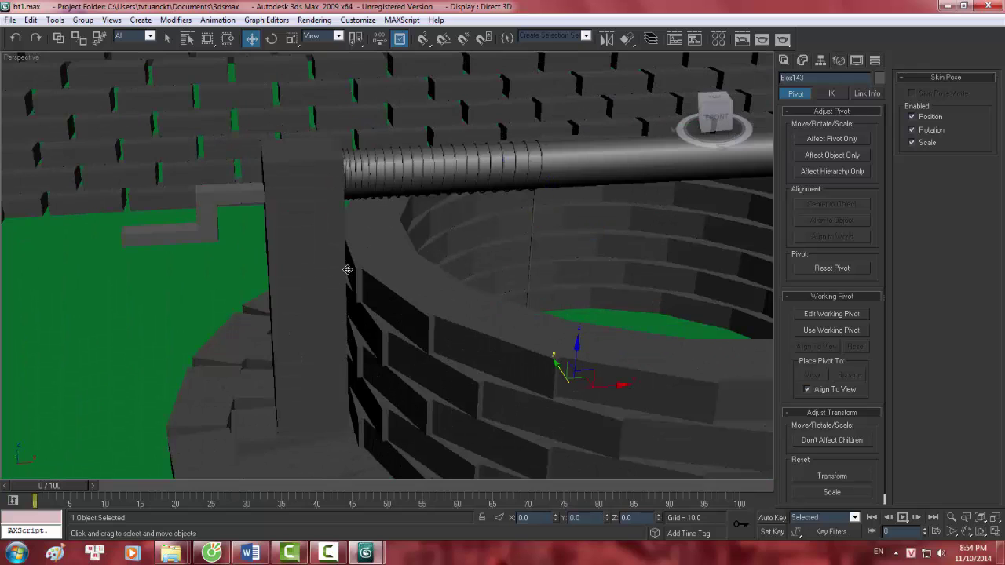
{"action": "middle_click_drag", "start_coordinate": [421, 279], "coordinate": [219, 244], "text": "alt"}
{"action": "scroll", "coordinate": [175, 244], "scroll_direction": "down", "scroll_amount": 6}
{"action": "left_click", "coordinate": [294, 245]}
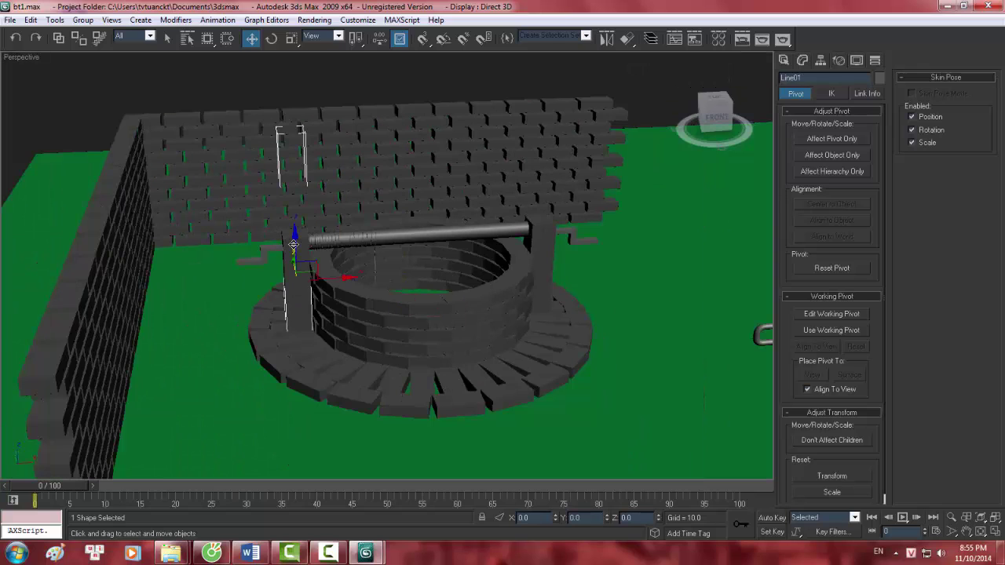
{"action": "left_click", "coordinate": [545, 247]}
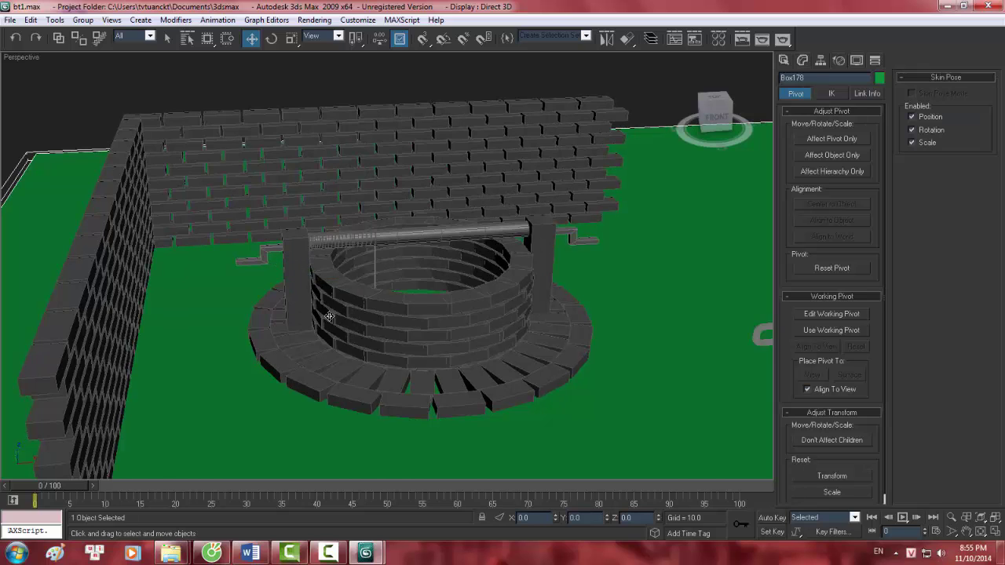
{"action": "middle_click_drag", "start_coordinate": [329, 315], "coordinate": [291, 258]}
{"action": "key", "text": "Delete"}
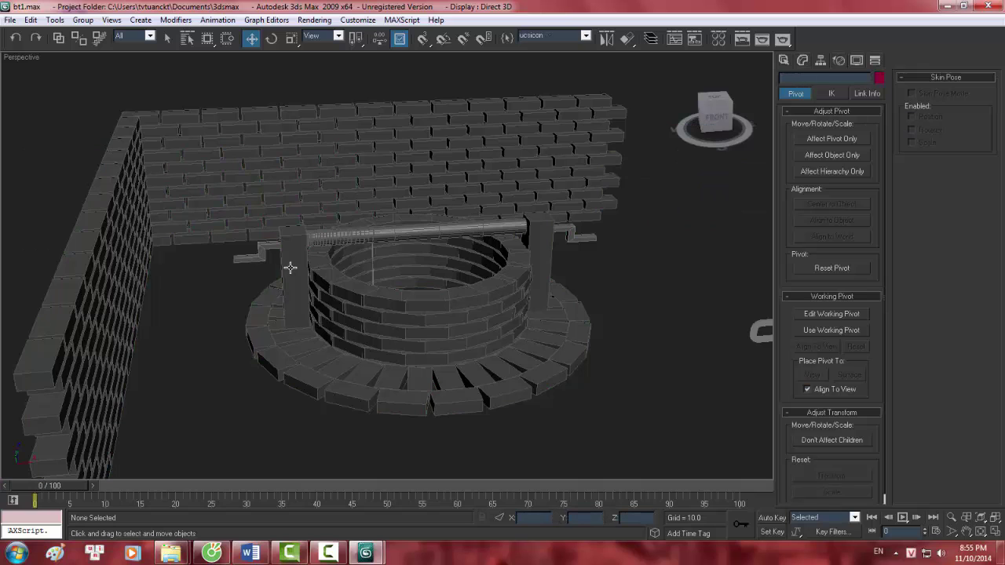
- Select the crank handle shape Line03 and orbit the Perspective view around it
{"action": "left_click", "coordinate": [287, 243]}
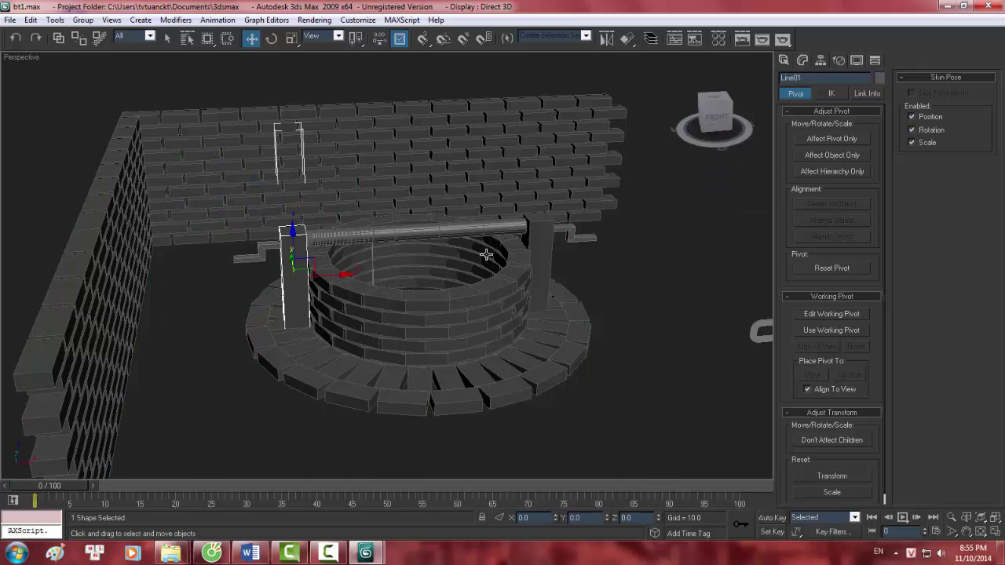
{"action": "scroll", "coordinate": [503, 252], "scroll_direction": "up", "scroll_amount": 5}
{"action": "scroll", "coordinate": [550, 231], "scroll_direction": "down", "scroll_amount": 3}
{"action": "middle_click_drag", "start_coordinate": [549, 231], "coordinate": [369, 200]}
{"action": "scroll", "coordinate": [478, 246], "scroll_direction": "up", "scroll_amount": 5}
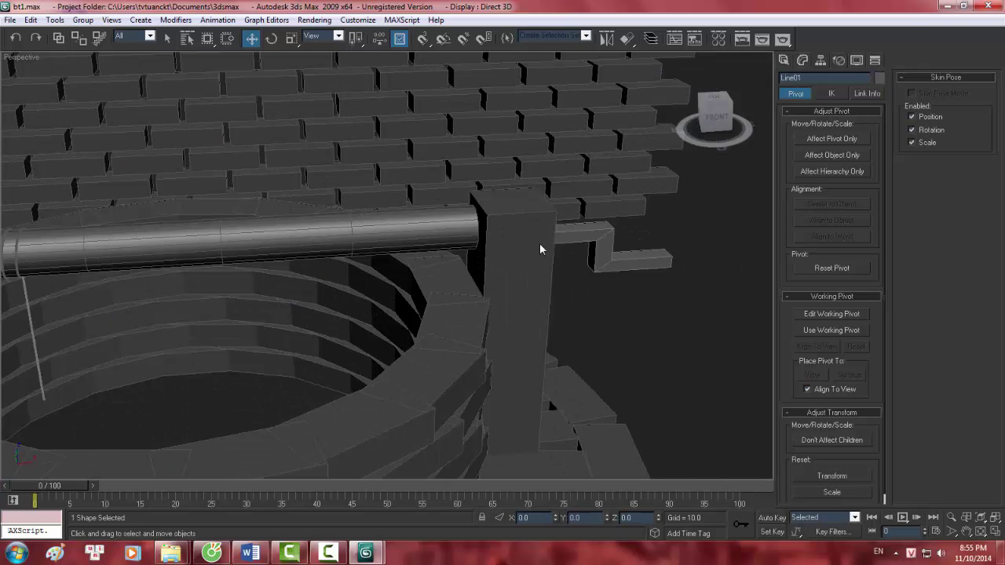
{"action": "left_click", "coordinate": [583, 234]}
{"action": "mouse_move", "coordinate": [583, 234]}
{"action": "middle_mouse_down"}
{"action": "mouse_move", "coordinate": [423, 296]}
{"action": "mouse_move", "coordinate": [388, 276]}
{"action": "middle_mouse_up"}
{"action": "key", "text": "alt"}
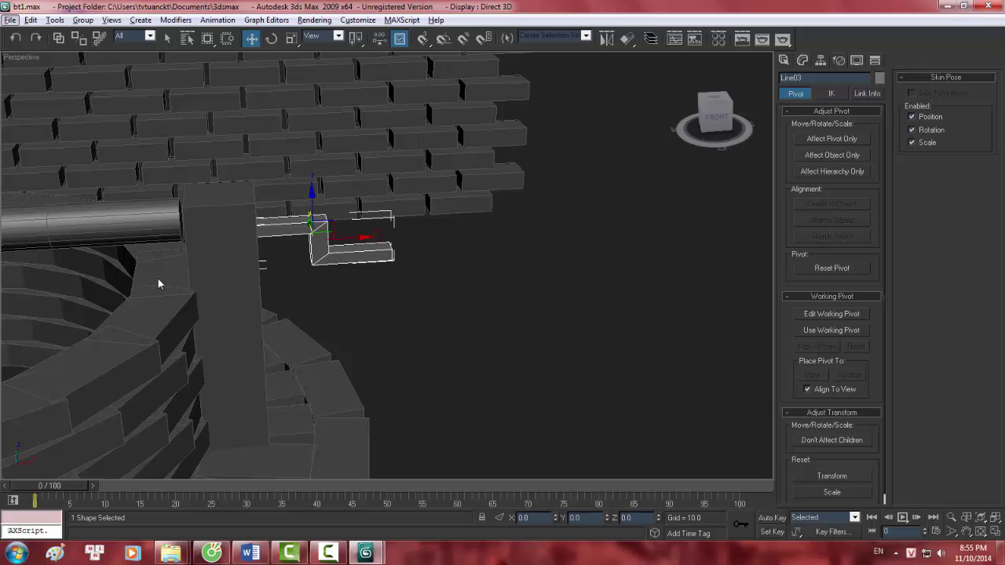
{"action": "middle_click_drag", "start_coordinate": [197, 274], "coordinate": [285, 231], "text": "alt"}
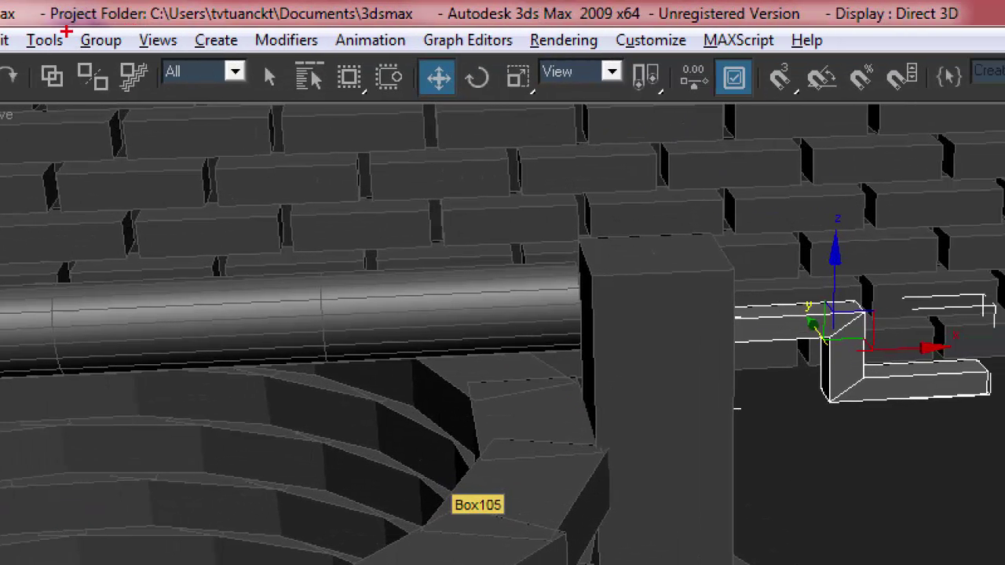
{"action": "left_click_drag", "start_coordinate": [67, 31], "coordinate": [128, 63], "text": "ctrl"}
{"action": "left_click_drag", "start_coordinate": [137, 19], "coordinate": [174, 68], "text": "ctrl"}
{"action": "left_click_drag", "start_coordinate": [201, 17], "coordinate": [241, 78], "text": "ctrl"}
{"action": "left_click_drag", "start_coordinate": [306, 9], "coordinate": [421, 60], "text": "ctrl"}
{"action": "left_click_drag", "start_coordinate": [440, 11], "coordinate": [504, 75], "text": "ctrl"}
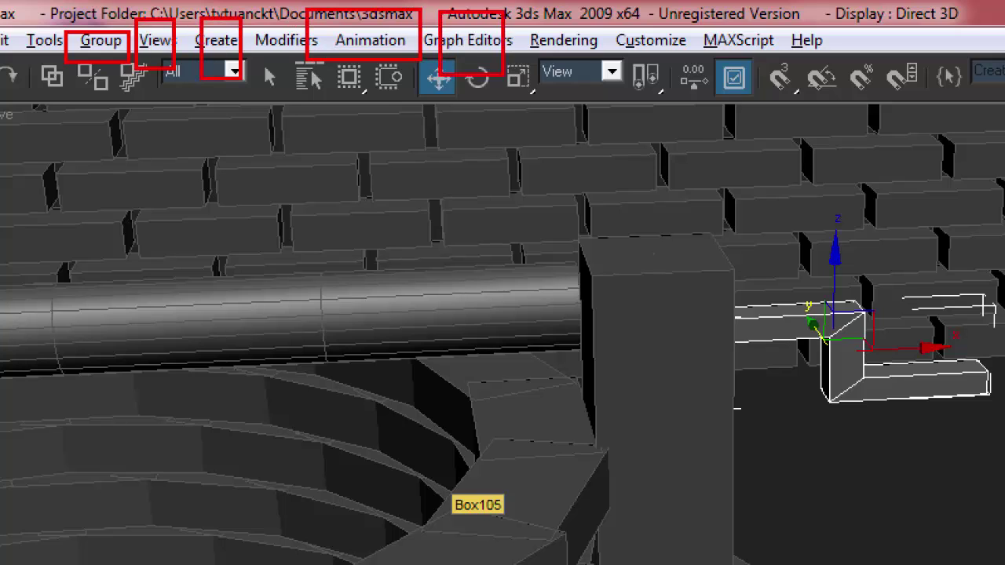
{"action": "left_click_drag", "start_coordinate": [509, 7], "coordinate": [591, 91], "text": "ctrl"}
{"action": "left_click_drag", "start_coordinate": [607, 0], "coordinate": [686, 81], "text": "ctrl"}
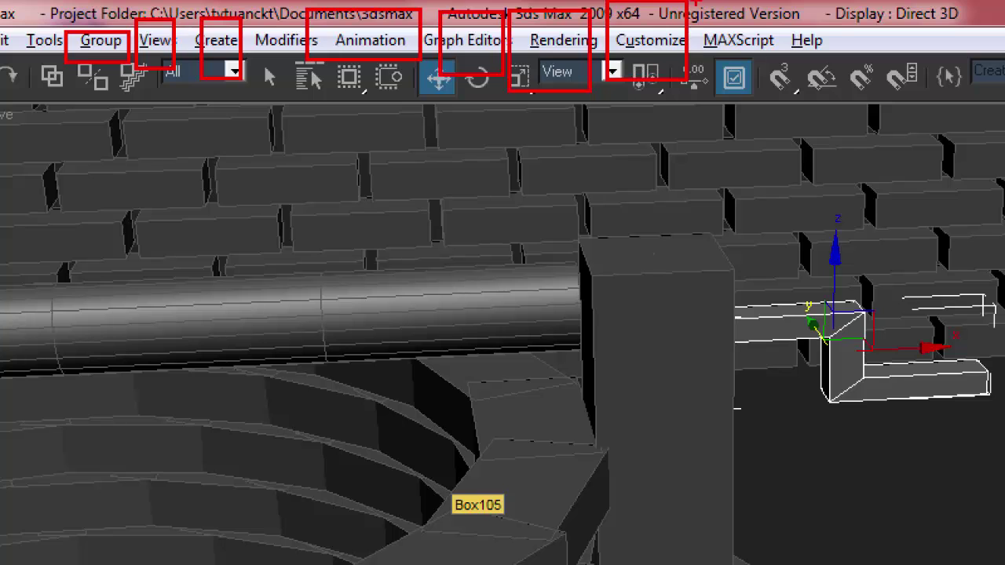
{"action": "left_click_drag", "start_coordinate": [696, 0], "coordinate": [755, 88], "text": "ctrl"}
{"action": "left_click_drag", "start_coordinate": [775, 16], "coordinate": [829, 91], "text": "ctrl"}
{"action": "key", "text": "Escape"}
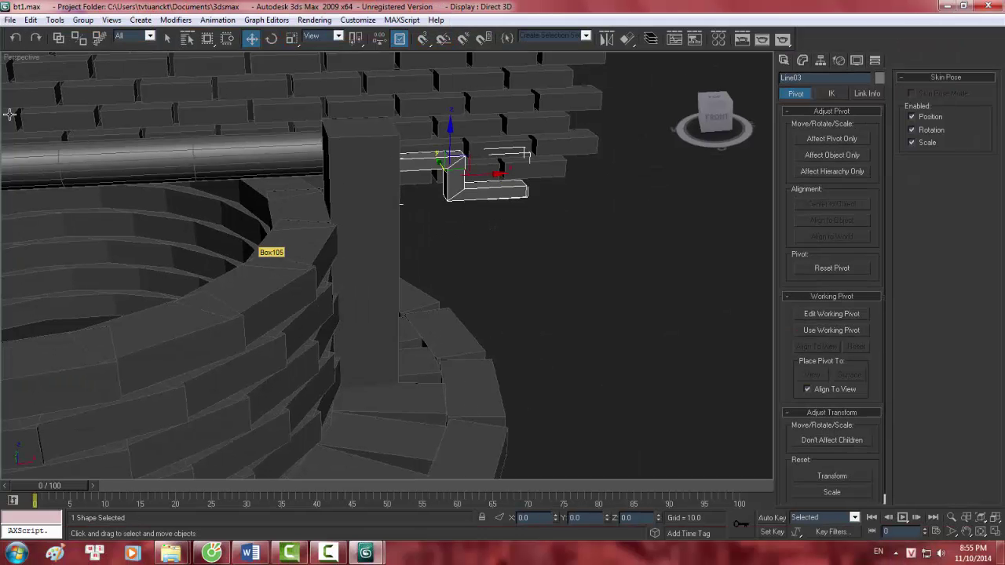
- Pan and zoom the Perspective view to take in the whole well
{"action": "middle_click_drag", "start_coordinate": [60, 190], "coordinate": [252, 198]}
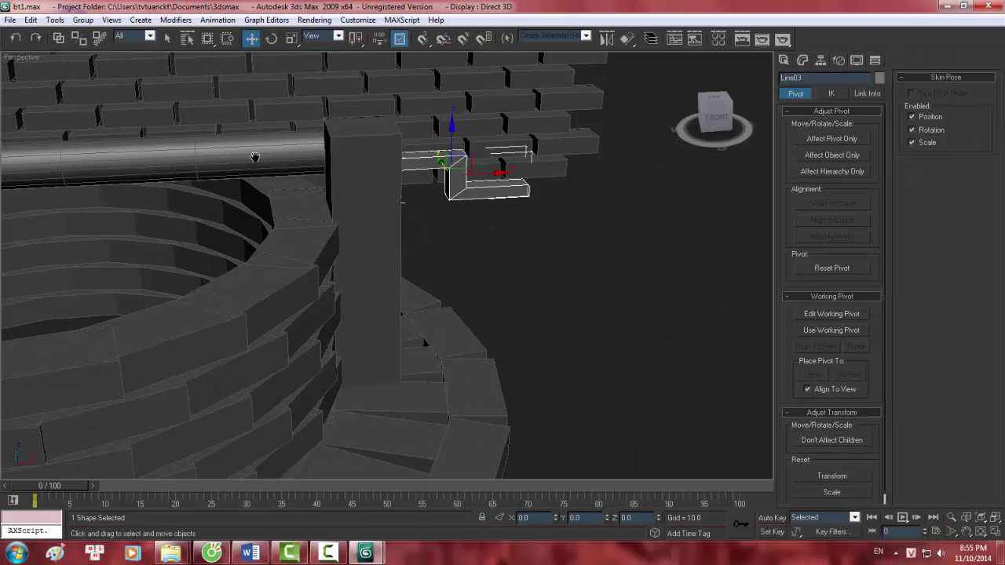
{"action": "scroll", "coordinate": [370, 284], "scroll_direction": "down", "scroll_amount": 5}
{"action": "middle_click_drag", "start_coordinate": [369, 284], "coordinate": [356, 263]}
{"action": "scroll", "coordinate": [356, 263], "scroll_direction": "up", "scroll_amount": 3}
{"action": "scroll", "coordinate": [325, 238], "scroll_direction": "down", "scroll_amount": 3}
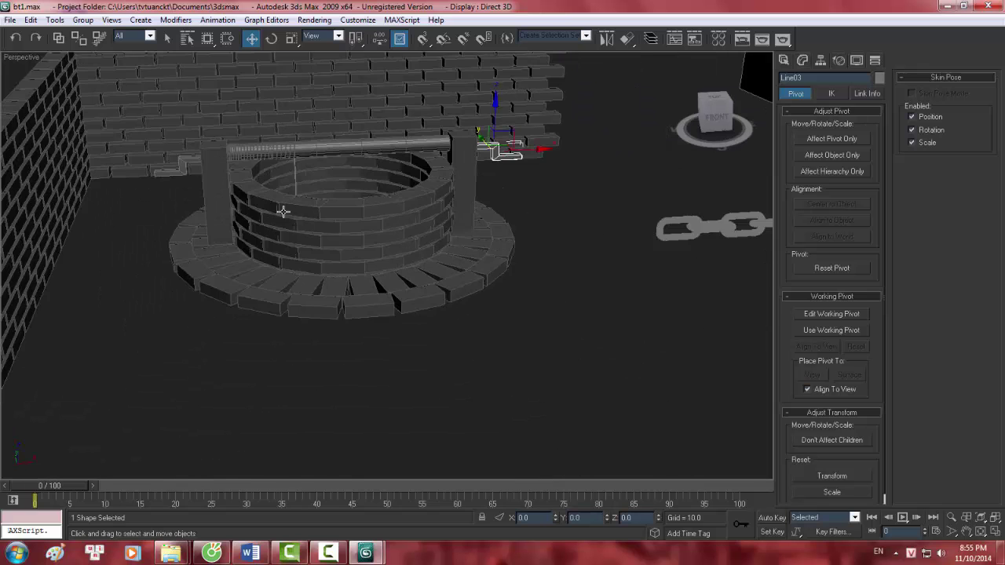
{"action": "scroll", "coordinate": [283, 212], "scroll_direction": "up", "scroll_amount": 1}
{"action": "scroll", "coordinate": [461, 197], "scroll_direction": "down", "scroll_amount": 2}
{"action": "scroll", "coordinate": [444, 239], "scroll_direction": "up", "scroll_amount": 4}
{"action": "scroll", "coordinate": [427, 239], "scroll_direction": "down", "scroll_amount": 2}
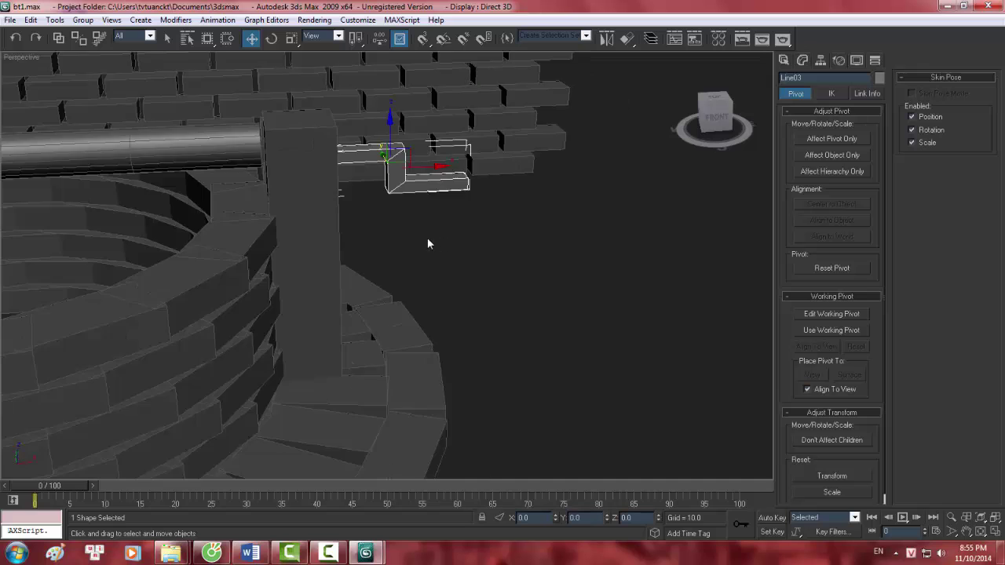
{"action": "scroll", "coordinate": [334, 227], "scroll_direction": "down", "scroll_amount": 1}
{"action": "scroll", "coordinate": [335, 227], "scroll_direction": "down", "scroll_amount": 3}
{"action": "scroll", "coordinate": [348, 249], "scroll_direction": "up", "scroll_amount": 3}
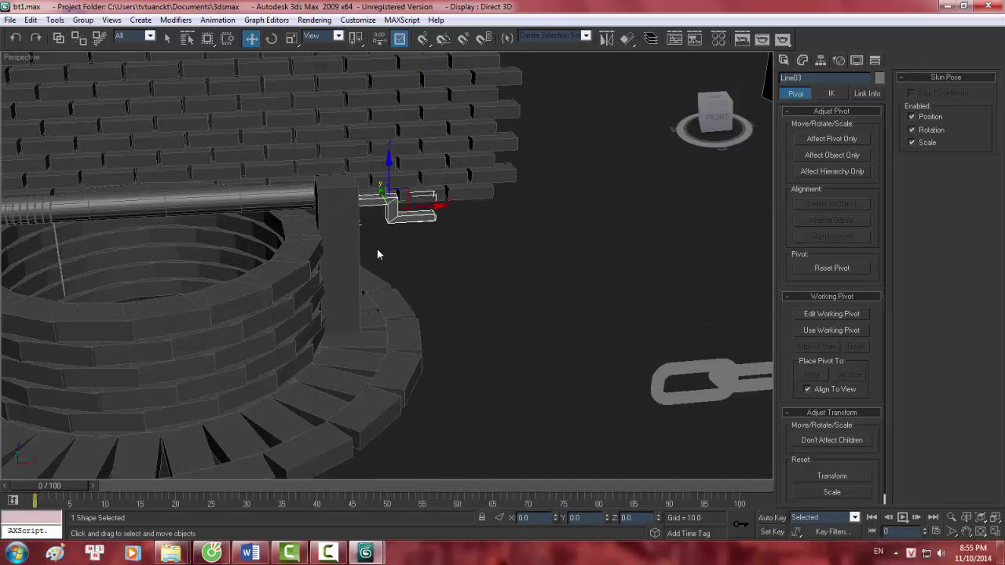
{"action": "middle_click_drag", "start_coordinate": [377, 248], "coordinate": [333, 230]}
- In the Front view, zoom in and select the small crank shape Line05
{"action": "key", "text": "f"}
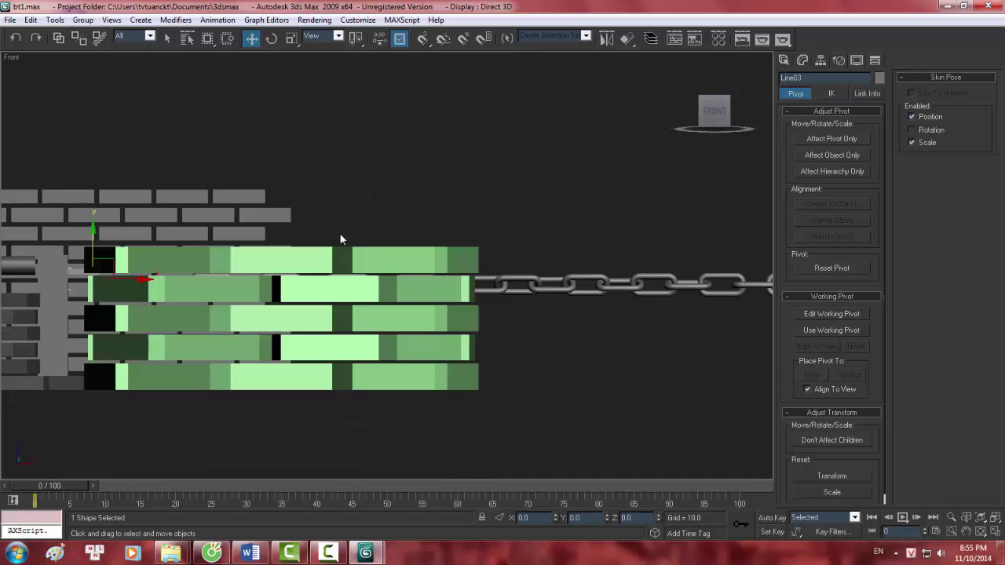
{"action": "scroll", "coordinate": [340, 233], "scroll_direction": "up", "scroll_amount": 3}
{"action": "scroll", "coordinate": [334, 237], "scroll_direction": "down", "scroll_amount": 2}
{"action": "scroll", "coordinate": [328, 242], "scroll_direction": "down", "scroll_amount": 2}
{"action": "scroll", "coordinate": [323, 246], "scroll_direction": "down", "scroll_amount": 2}
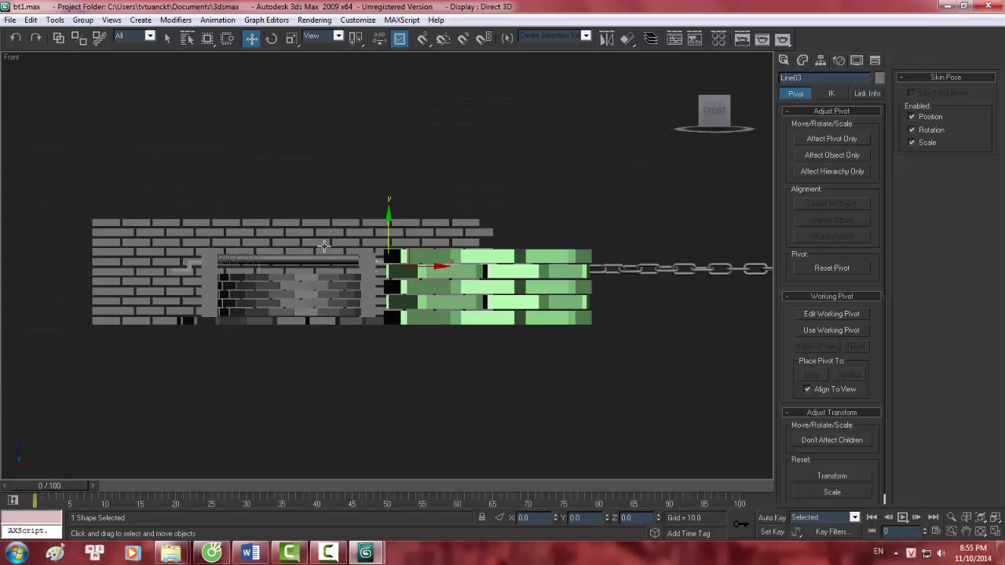
{"action": "scroll", "coordinate": [324, 246], "scroll_direction": "up", "scroll_amount": 2}
{"action": "scroll", "coordinate": [236, 255], "scroll_direction": "up", "scroll_amount": 2}
{"action": "scroll", "coordinate": [377, 257], "scroll_direction": "up", "scroll_amount": 2}
{"action": "scroll", "coordinate": [408, 255], "scroll_direction": "down", "scroll_amount": 1}
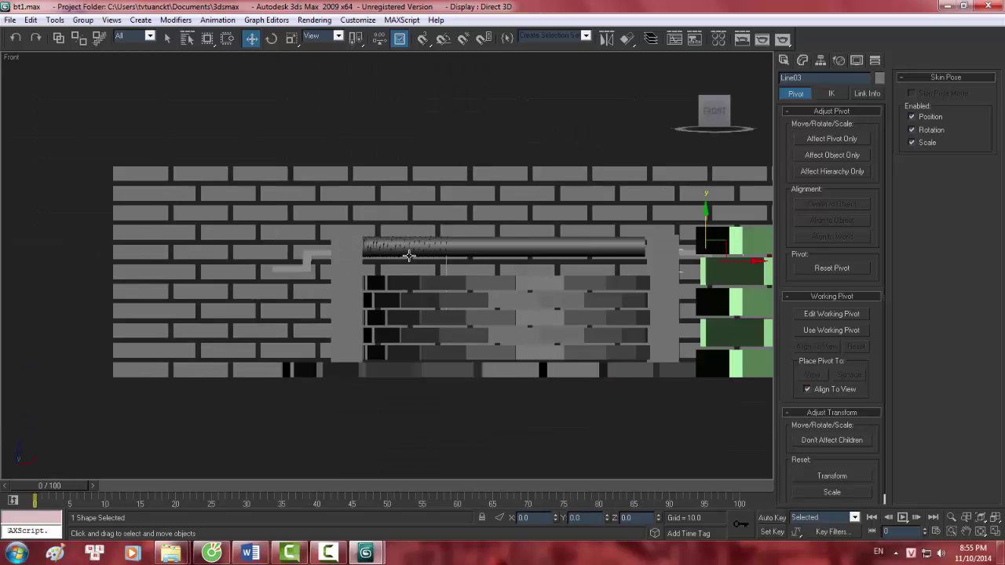
{"action": "scroll", "coordinate": [408, 256], "scroll_direction": "down", "scroll_amount": 3}
{"action": "scroll", "coordinate": [314, 257], "scroll_direction": "up", "scroll_amount": 3}
{"action": "left_click", "coordinate": [308, 260]}
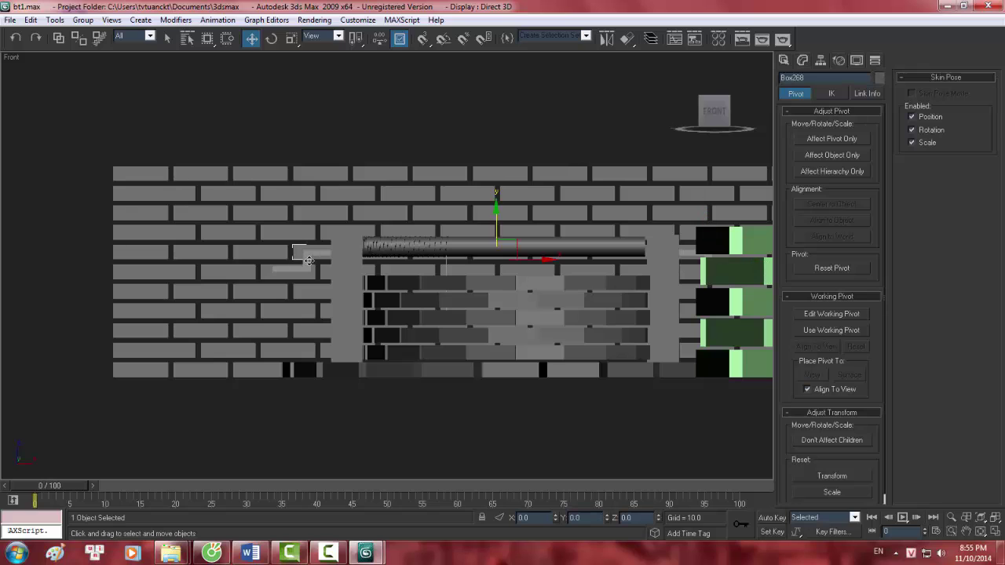
{"action": "left_click", "coordinate": [304, 267]}
{"action": "scroll", "coordinate": [303, 268], "scroll_direction": "up", "scroll_amount": 2}
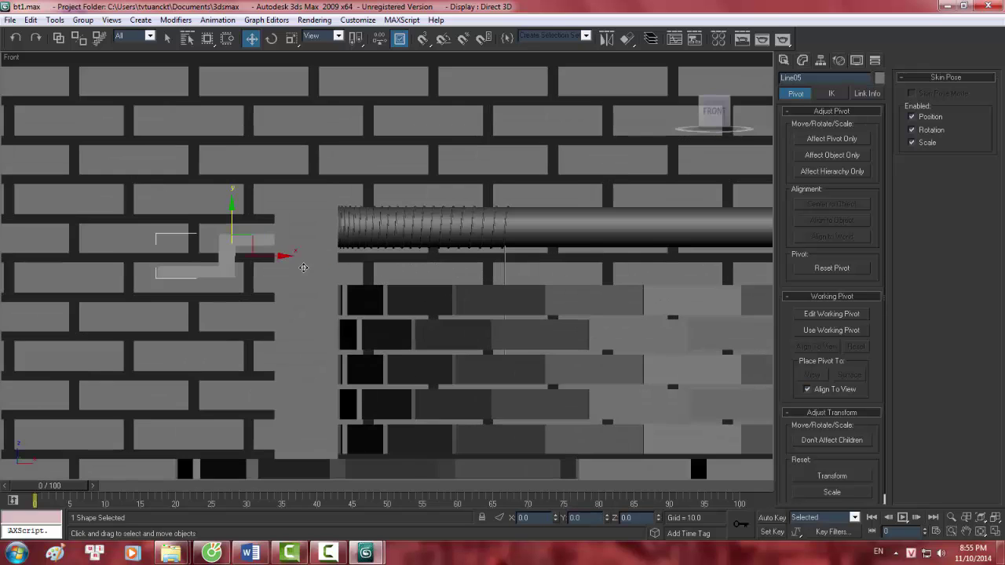
{"action": "scroll", "coordinate": [305, 268], "scroll_direction": "down", "scroll_amount": 2}
- Shift-drag Line05 to the left to clone it as a copy named Line07
{"action": "middle_click_drag", "start_coordinate": [305, 268], "coordinate": [467, 241]}
{"action": "left_click_drag", "start_coordinate": [404, 252], "coordinate": [15, 252], "text": "shift"}
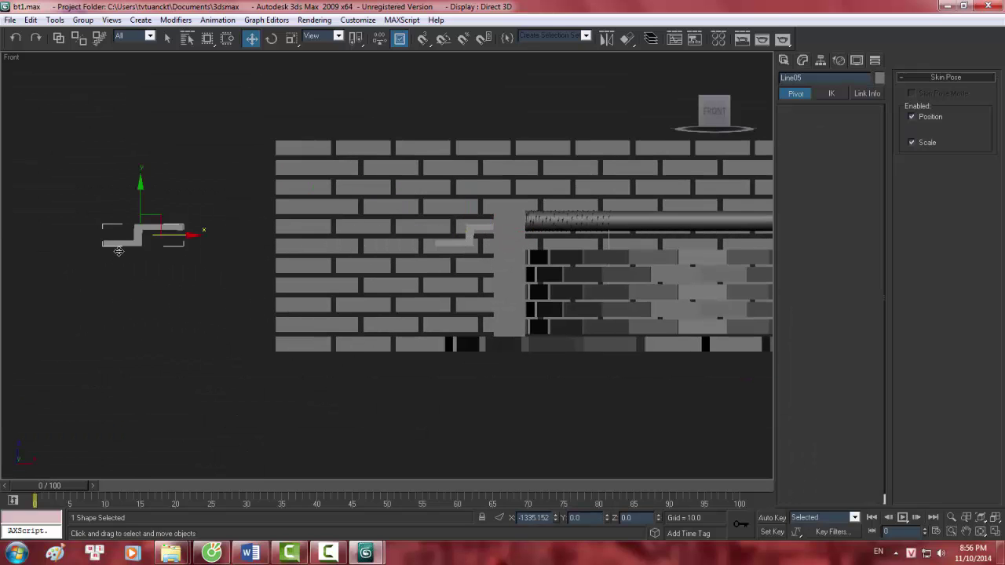
{"action": "left_click", "coordinate": [504, 329]}
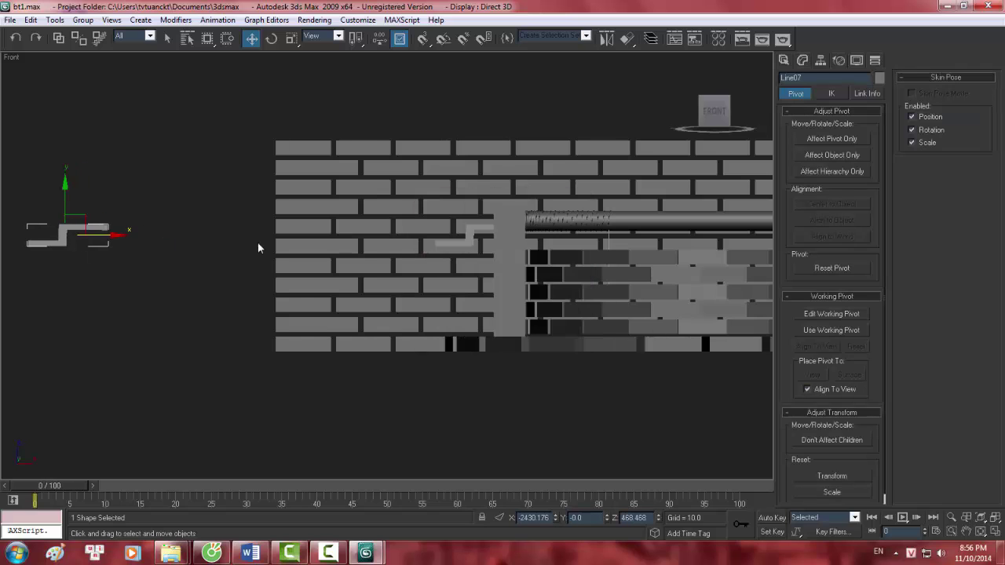
- Pan and zoom the Front view to frame the copied shape Line07
{"action": "middle_click_drag", "start_coordinate": [265, 242], "coordinate": [408, 242]}
{"action": "scroll", "coordinate": [341, 233], "scroll_direction": "up", "scroll_amount": 2}
{"action": "middle_click_drag", "start_coordinate": [341, 233], "coordinate": [573, 266]}
{"action": "scroll", "coordinate": [550, 259], "scroll_direction": "up", "scroll_amount": 2}
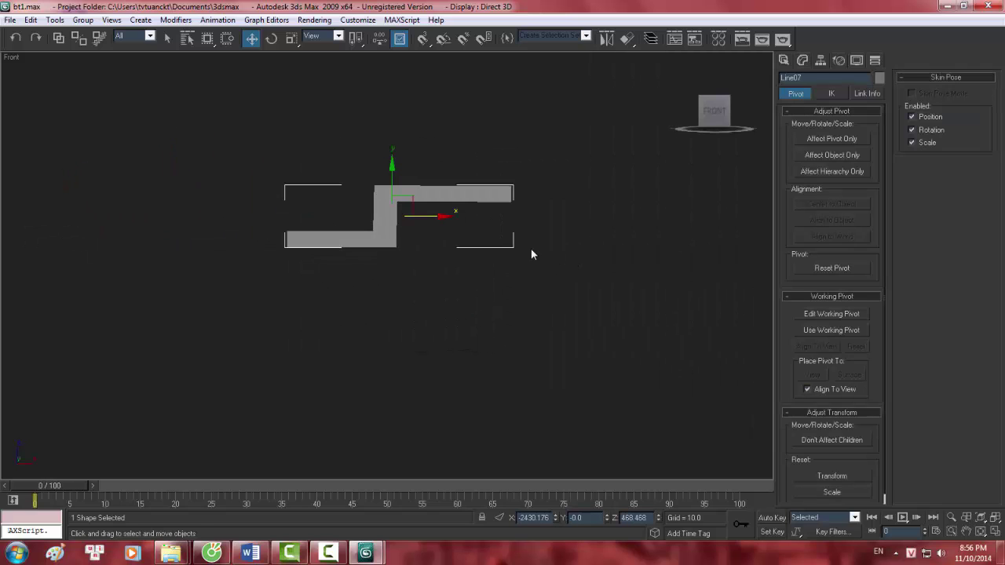
{"action": "mouse_move", "coordinate": [514, 235]}
{"action": "middle_mouse_down"}
{"action": "mouse_move", "coordinate": [509, 220]}
{"action": "mouse_move", "coordinate": [495, 240]}
{"action": "middle_mouse_up"}
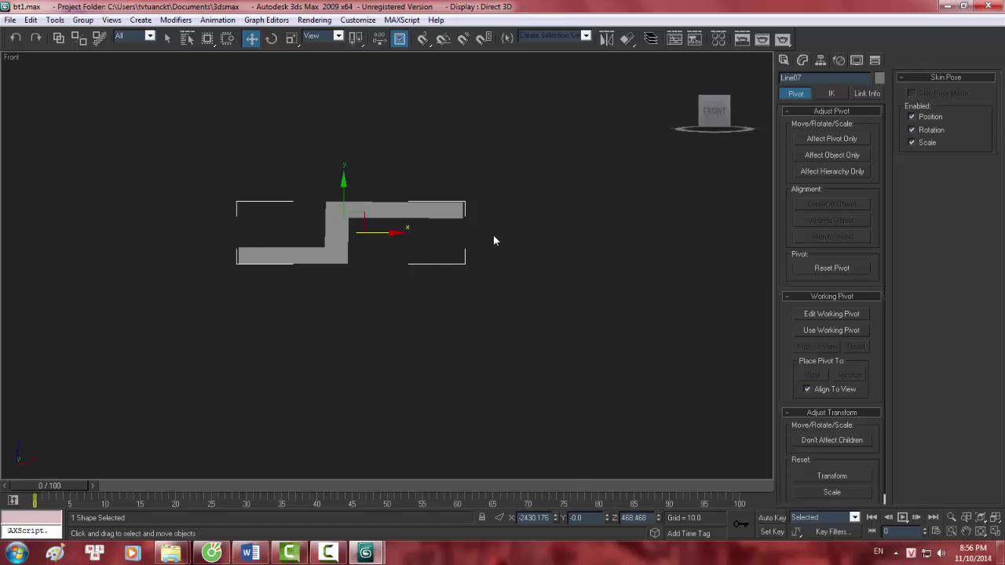
{"action": "scroll", "coordinate": [493, 234], "scroll_direction": "up", "scroll_amount": 3}
{"action": "scroll", "coordinate": [562, 245], "scroll_direction": "down", "scroll_amount": 3}
{"action": "scroll", "coordinate": [556, 247], "scroll_direction": "up", "scroll_amount": 4}
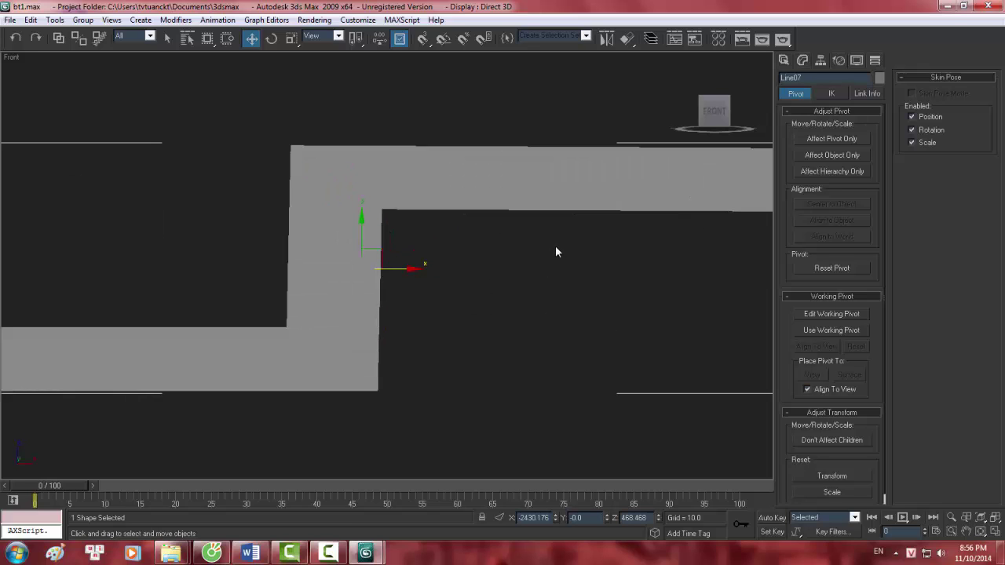
{"action": "key", "text": "z"}
{"action": "scroll", "coordinate": [435, 314], "scroll_direction": "up", "scroll_amount": 3}
{"action": "scroll", "coordinate": [629, 193], "scroll_direction": "down", "scroll_amount": 2}
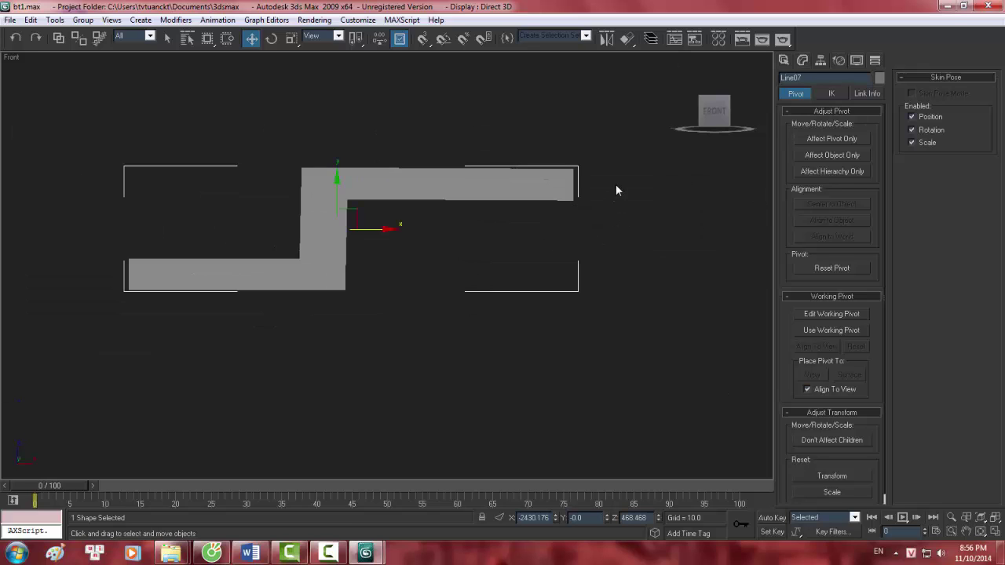
- Switch the command panel to Create > Shapes to list spline types like Line, Rectangle, Circle
{"action": "left_click", "coordinate": [802, 61]}
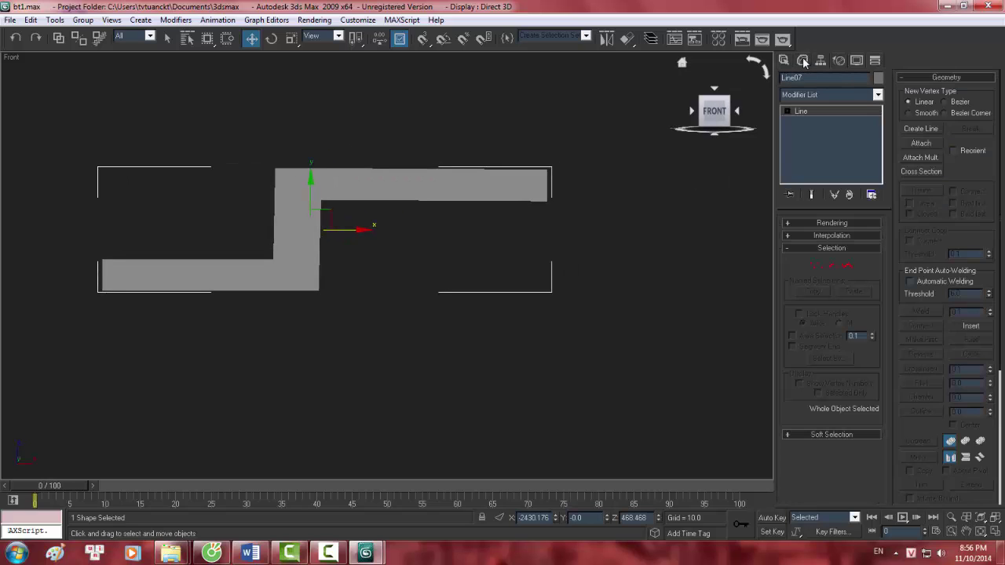
{"action": "left_click", "coordinate": [784, 62]}
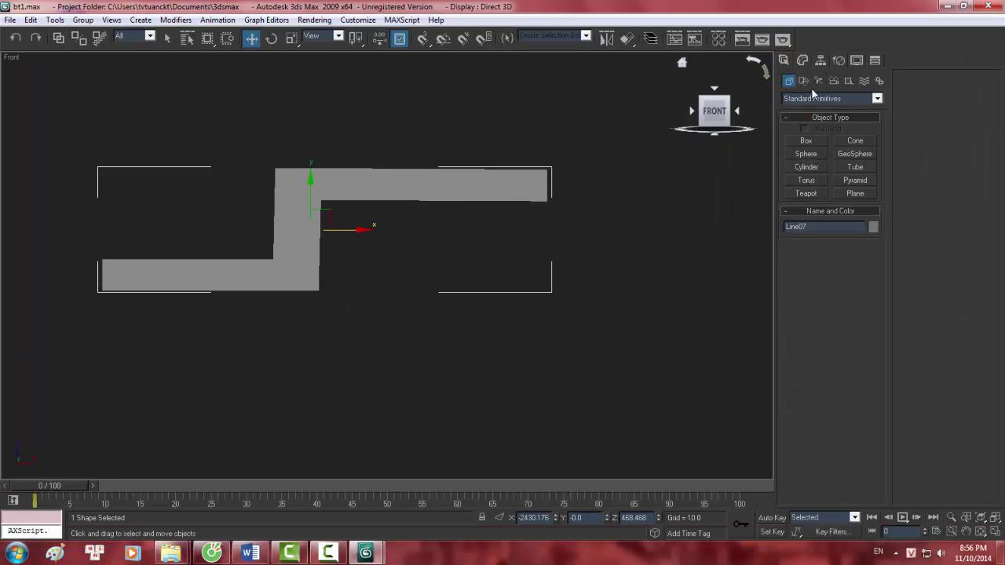
{"action": "left_click", "coordinate": [815, 97]}
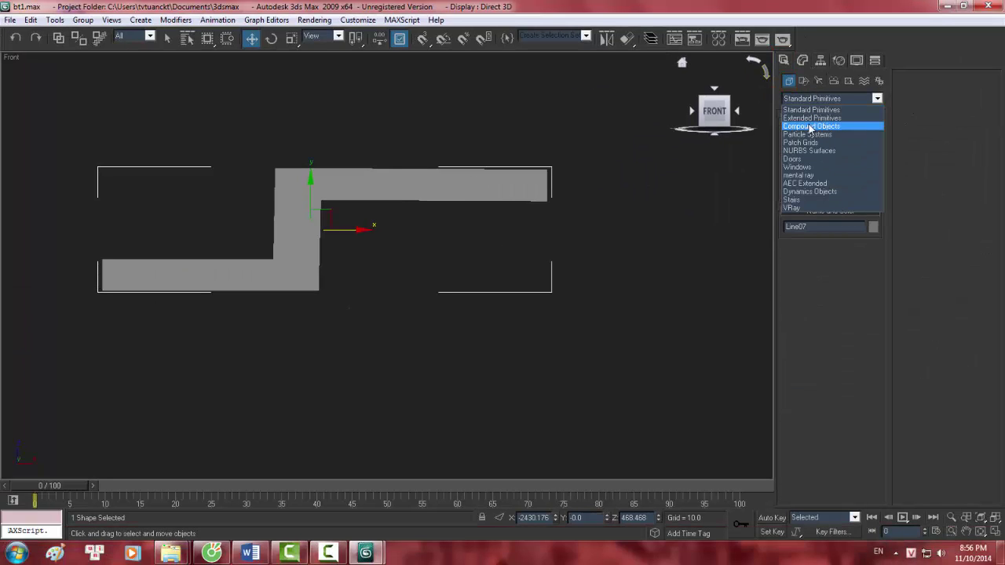
{"action": "left_click", "coordinate": [811, 127]}
{"action": "left_click", "coordinate": [803, 81]}
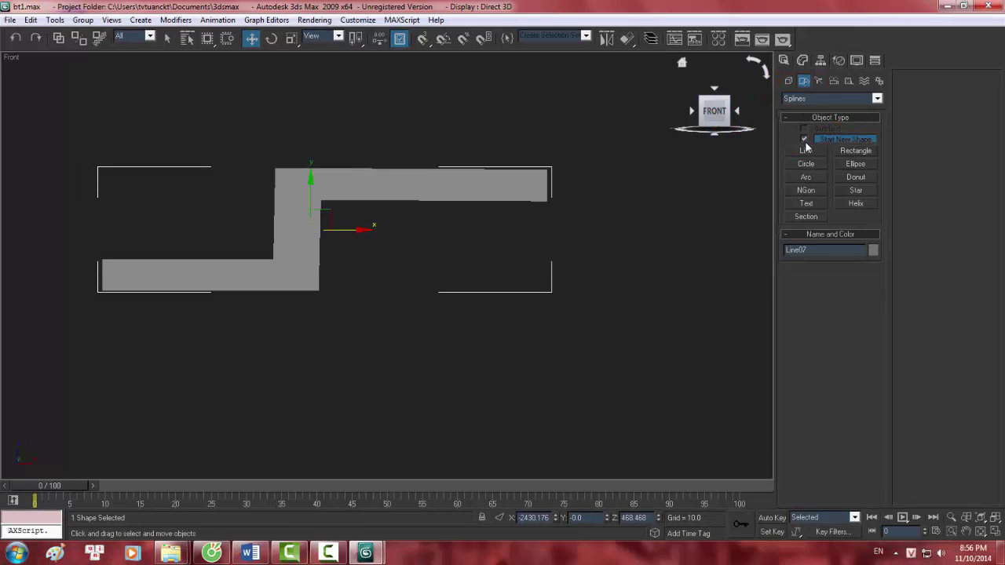
- Set new lines to join the current shape, with Start New Shape off, and make room below Line07
{"action": "left_click", "coordinate": [806, 140]}
{"action": "left_click", "coordinate": [807, 151]}
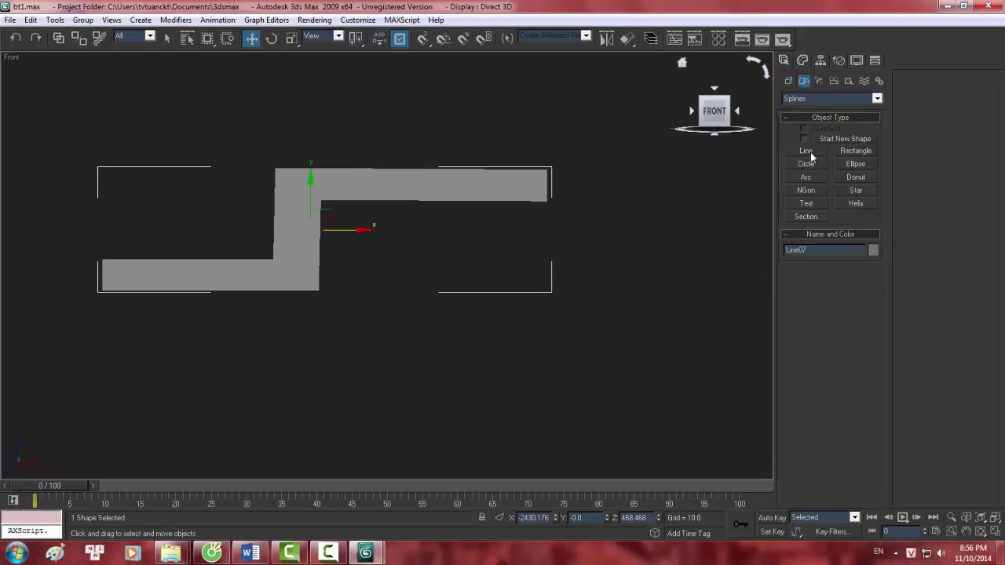
{"action": "middle_click_drag", "start_coordinate": [373, 164], "coordinate": [464, 164]}
{"action": "scroll", "coordinate": [400, 171], "scroll_direction": "up", "scroll_amount": 3}
{"action": "scroll", "coordinate": [326, 143], "scroll_direction": "down", "scroll_amount": 3}
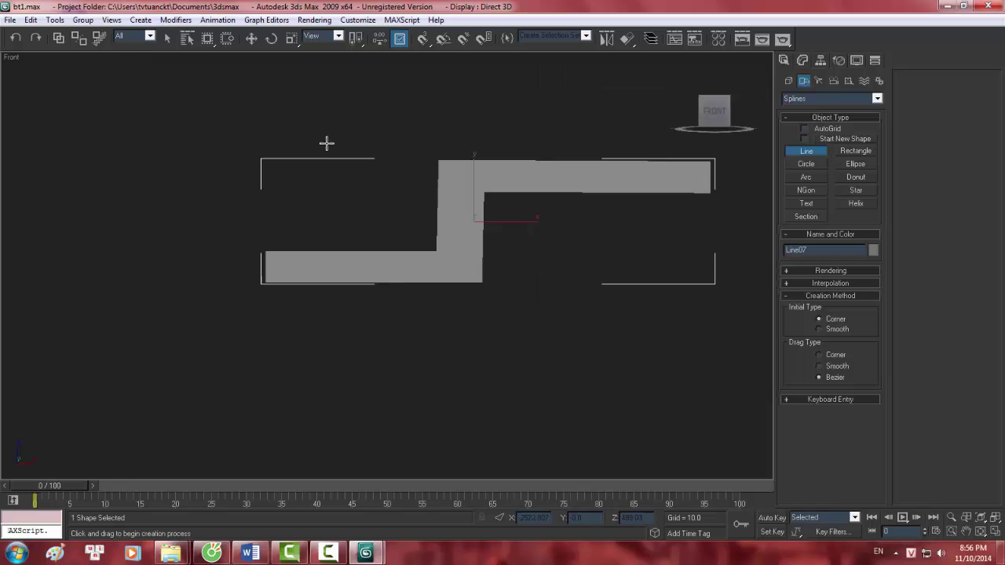
{"action": "mouse_move", "coordinate": [362, 252]}
{"action": "middle_mouse_down"}
{"action": "mouse_move", "coordinate": [280, 217]}
{"action": "mouse_move", "coordinate": [285, 189]}
{"action": "middle_mouse_up"}
{"action": "scroll", "coordinate": [286, 192], "scroll_direction": "down", "scroll_amount": 2}
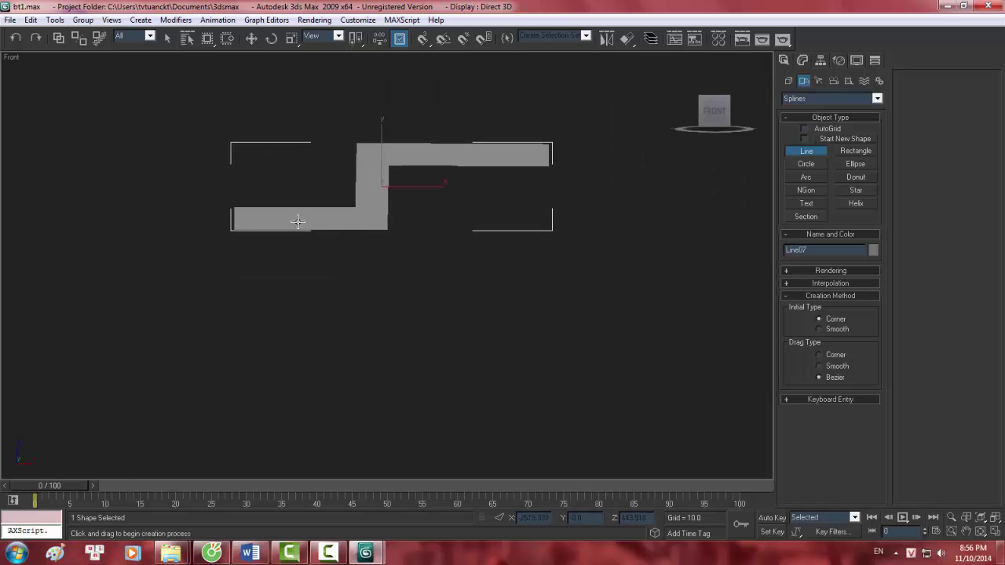
- Draw a four-point stepped line below Line07 that rises into its top arm
{"action": "left_click", "coordinate": [233, 286]}
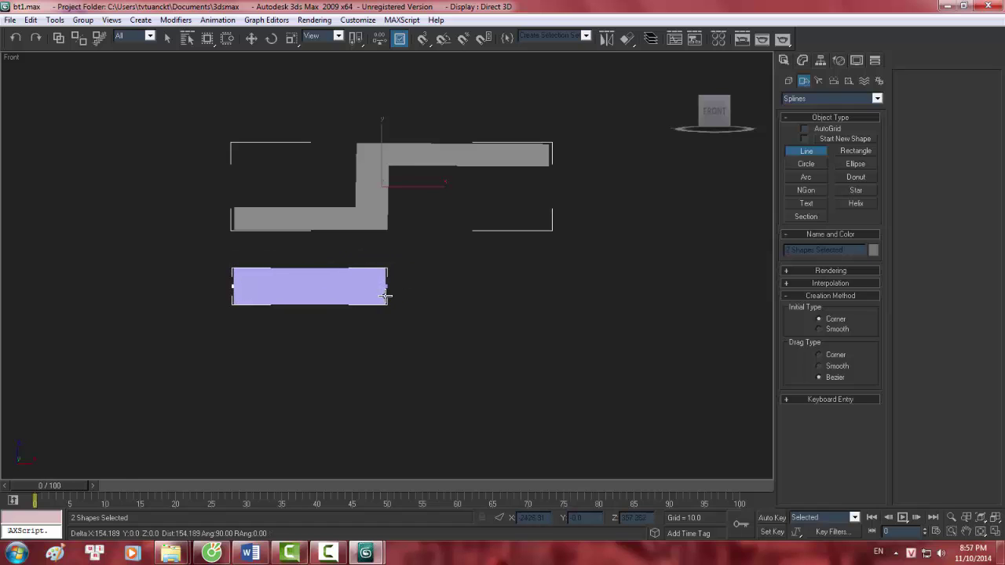
{"action": "left_click", "coordinate": [386, 287]}
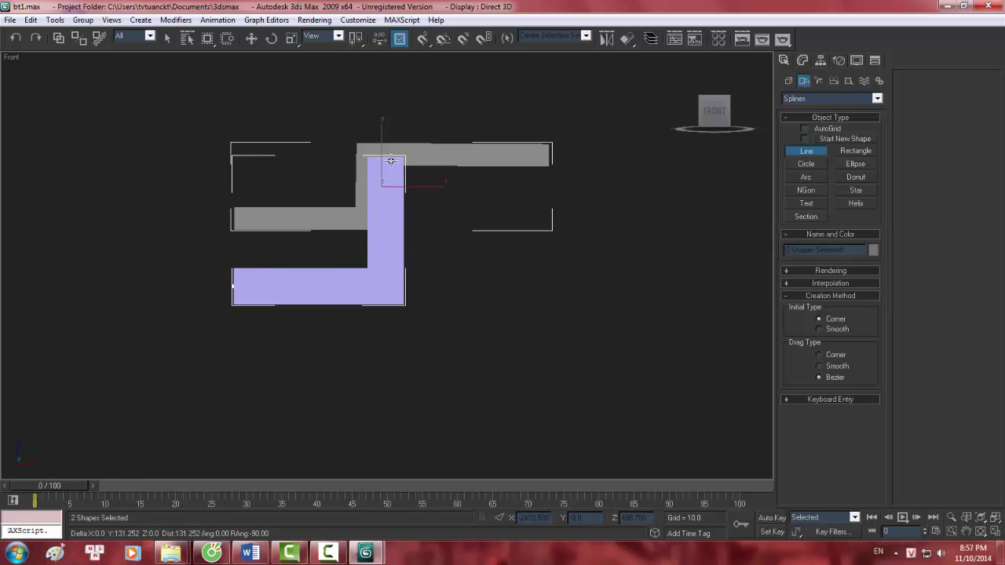
{"action": "left_click", "coordinate": [386, 174]}
{"action": "left_click", "coordinate": [543, 182]}
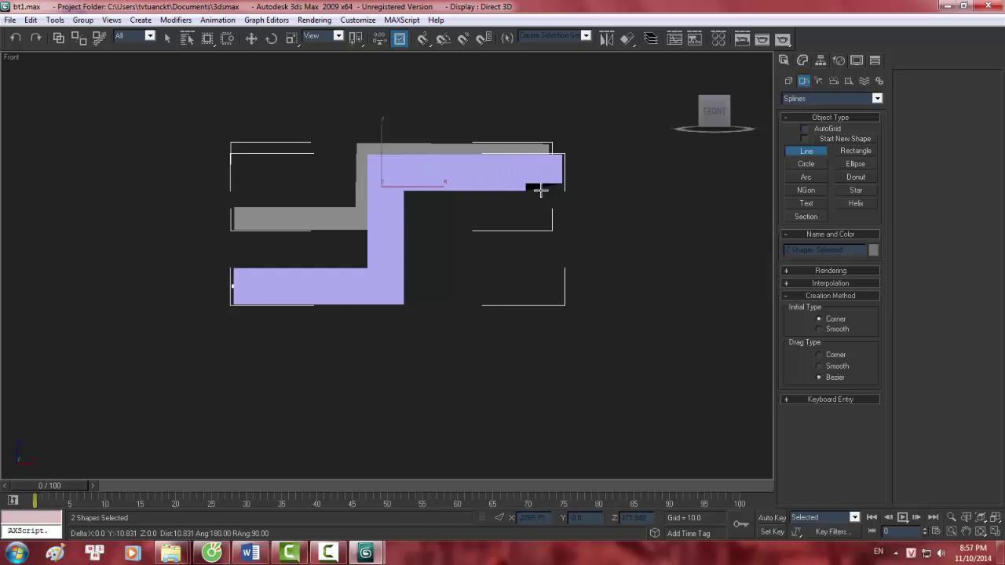
{"action": "right_click", "coordinate": [588, 227]}
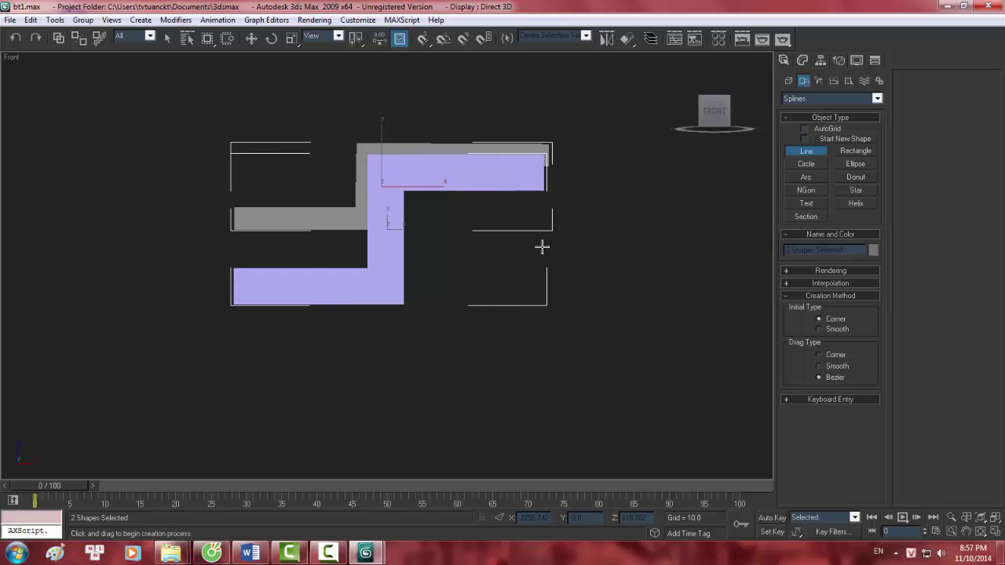
{"action": "left_click", "coordinate": [803, 60]}
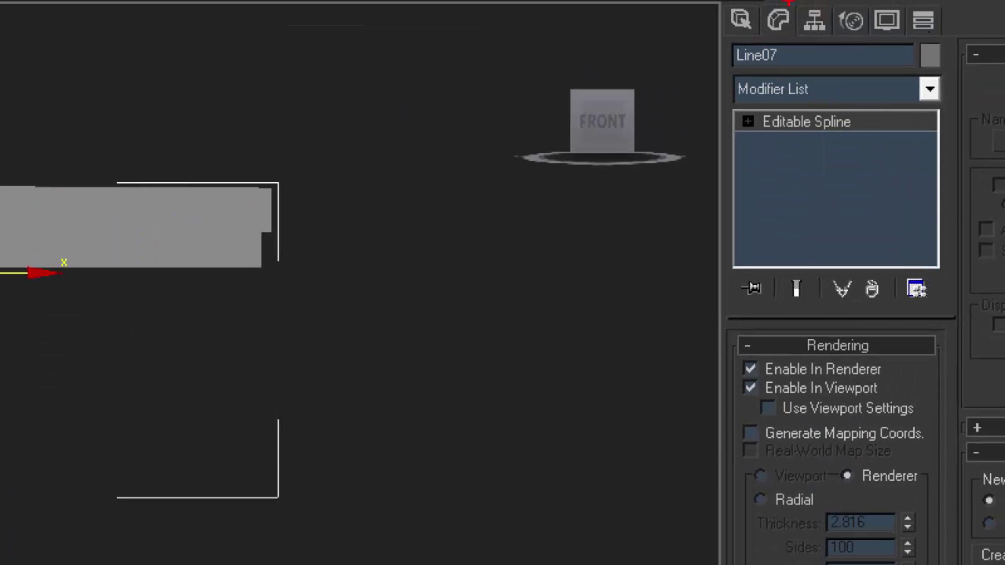
{"action": "left_click", "coordinate": [778, 21]}
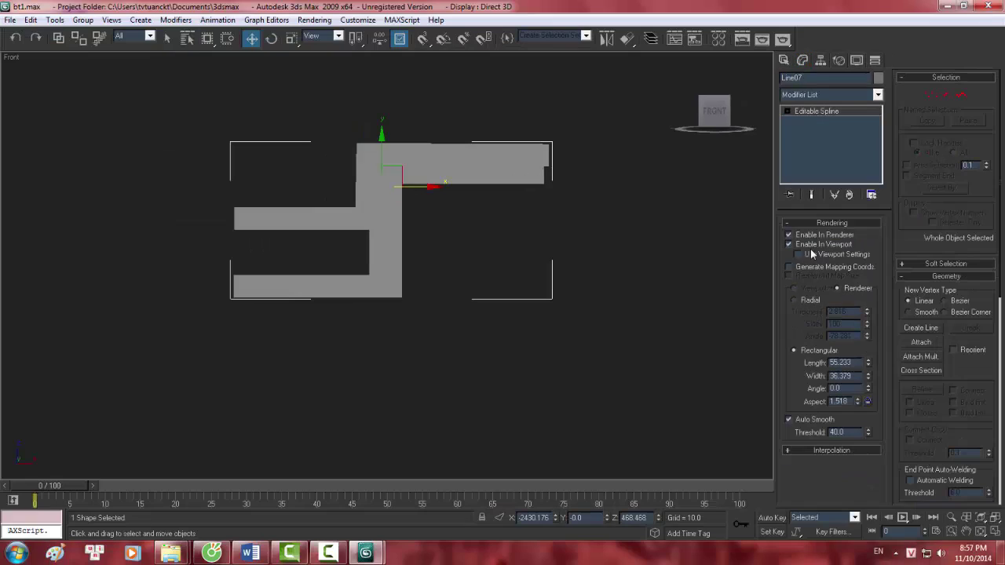
{"action": "left_click", "coordinate": [789, 245]}
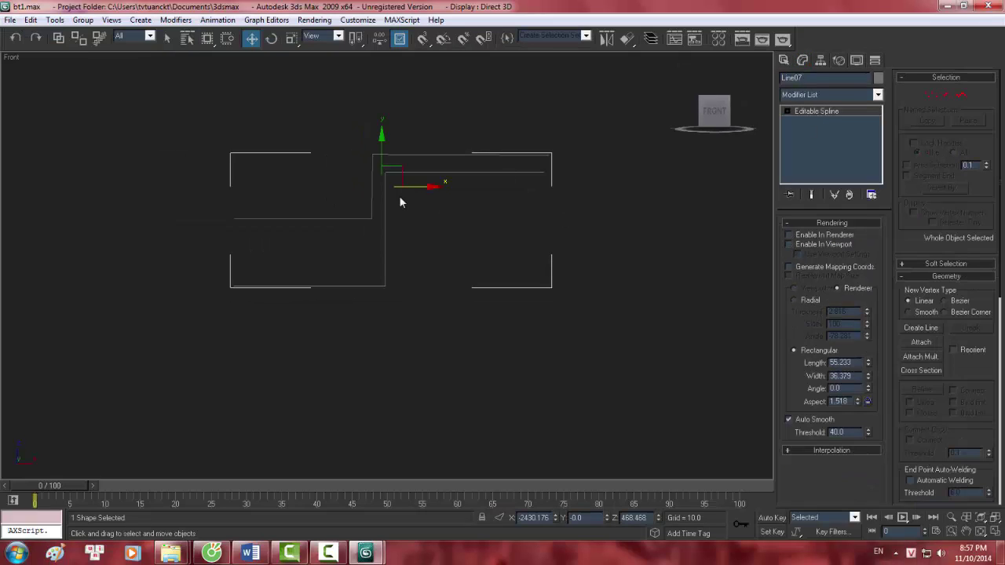
{"action": "scroll", "coordinate": [400, 203], "scroll_direction": "up", "scroll_amount": 5}
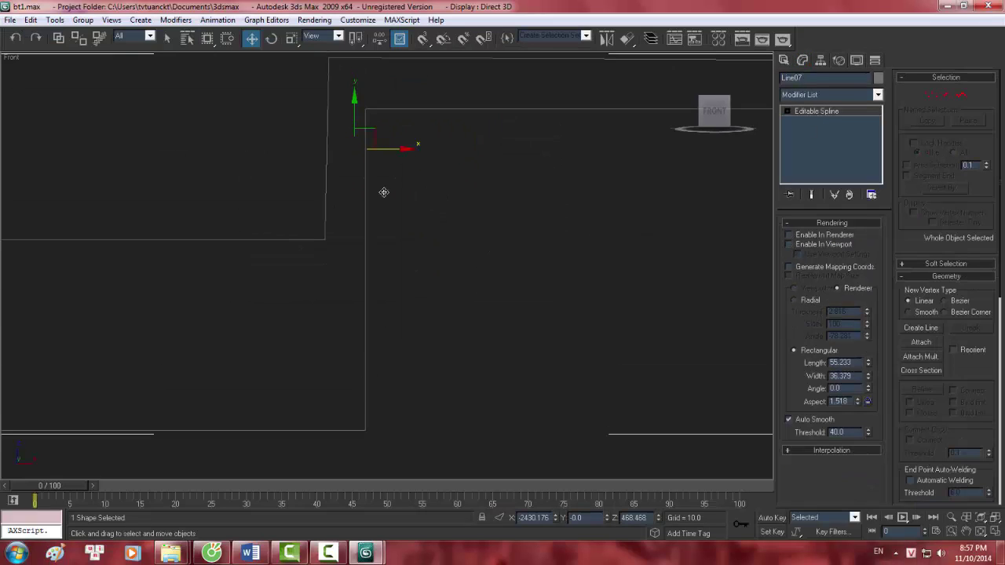
{"action": "scroll", "coordinate": [383, 192], "scroll_direction": "down", "scroll_amount": 2}
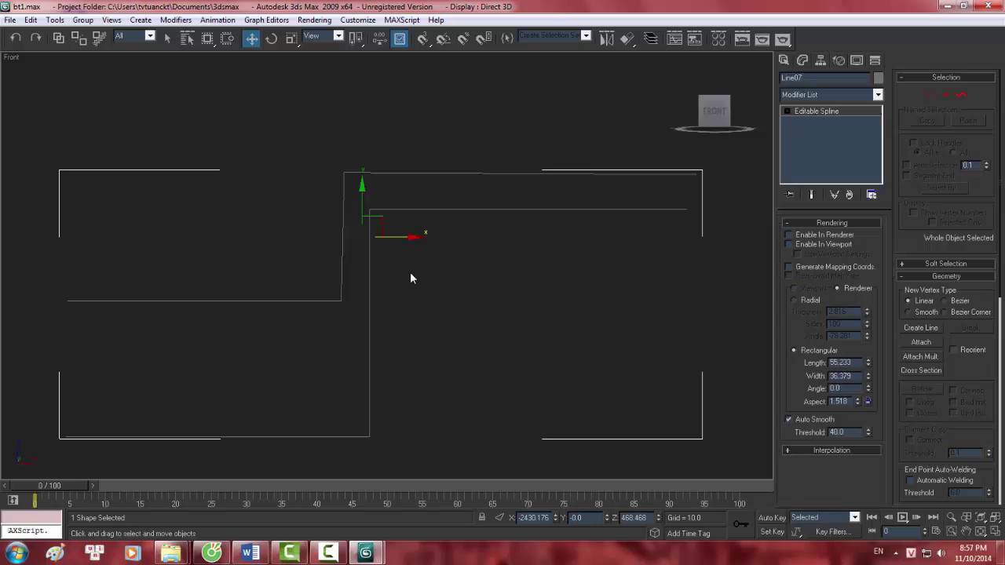
{"action": "left_click", "coordinate": [790, 245]}
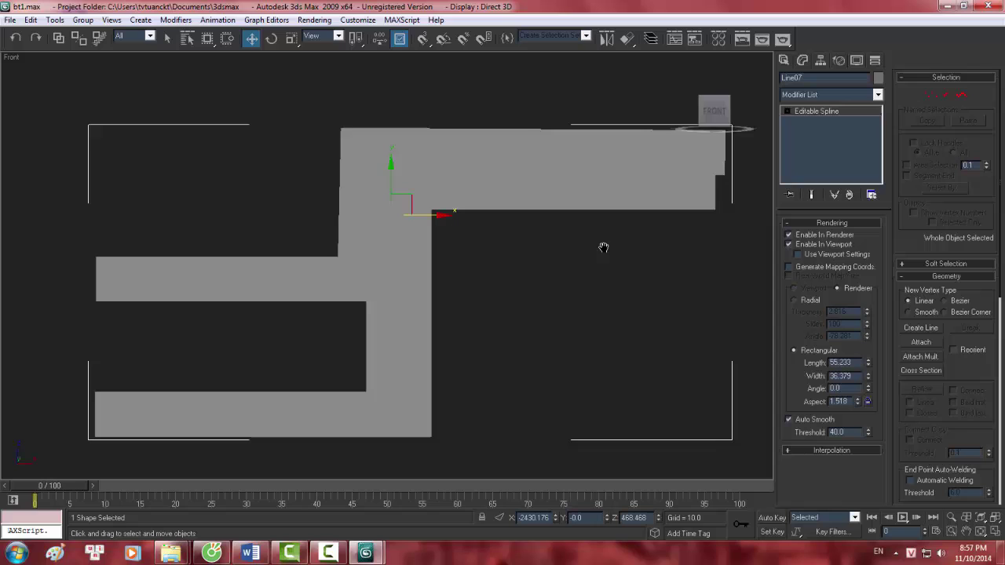
- In Perspective, select Line07 and undo three times back to its earlier extruded shape
{"action": "scroll", "coordinate": [594, 257], "scroll_direction": "down", "scroll_amount": 3}
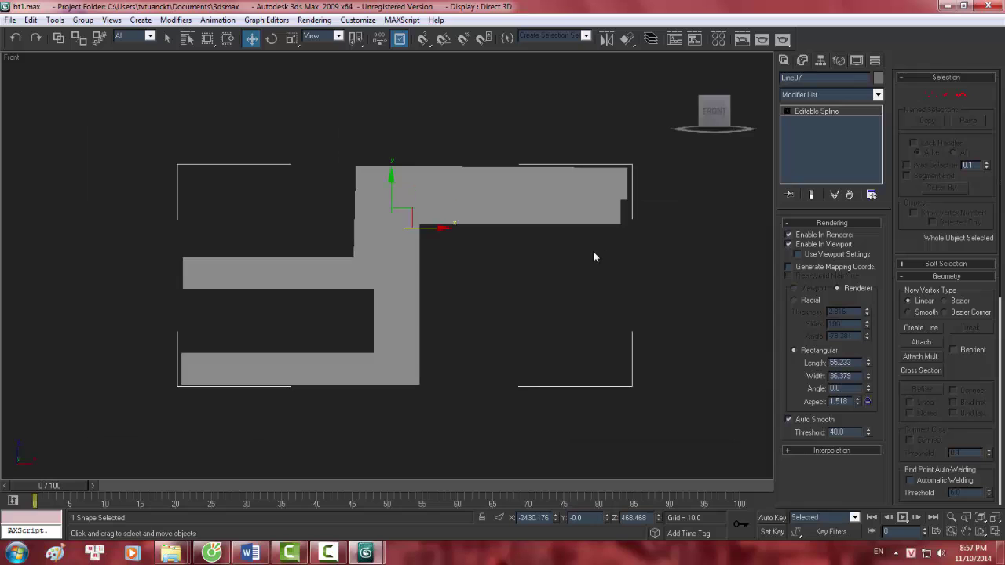
{"action": "key", "text": "p"}
{"action": "key", "text": "z"}
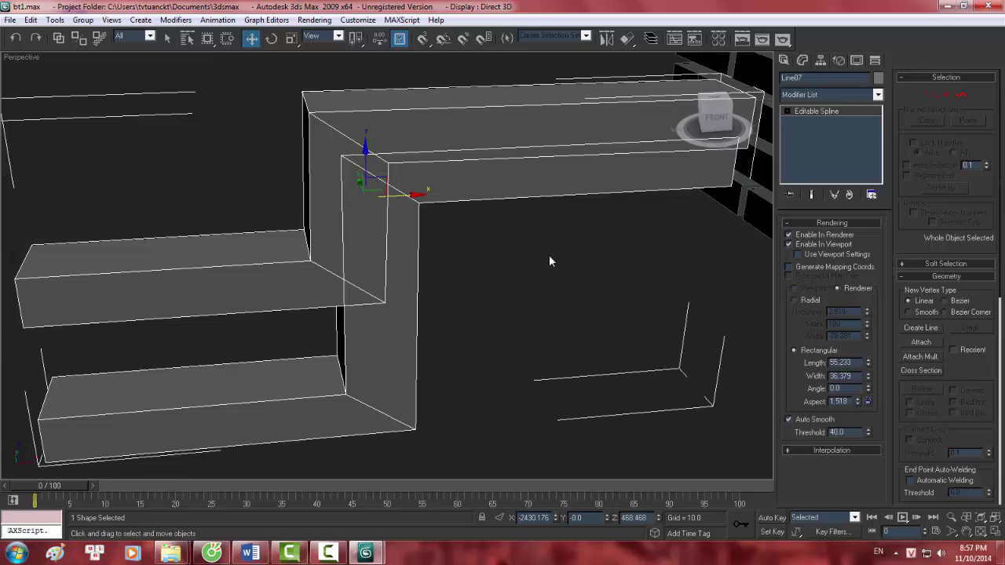
{"action": "mouse_move", "coordinate": [549, 259]}
{"action": "middle_mouse_down"}
{"action": "mouse_move", "coordinate": [382, 233]}
{"action": "mouse_move", "coordinate": [460, 243]}
{"action": "mouse_move", "coordinate": [527, 225]}
{"action": "mouse_move", "coordinate": [400, 236]}
{"action": "mouse_move", "coordinate": [374, 202]}
{"action": "middle_mouse_up"}
{"action": "scroll", "coordinate": [374, 203], "scroll_direction": "down", "scroll_amount": 3}
{"action": "scroll", "coordinate": [374, 204], "scroll_direction": "up", "scroll_amount": 3}
{"action": "left_click", "coordinate": [452, 287]}
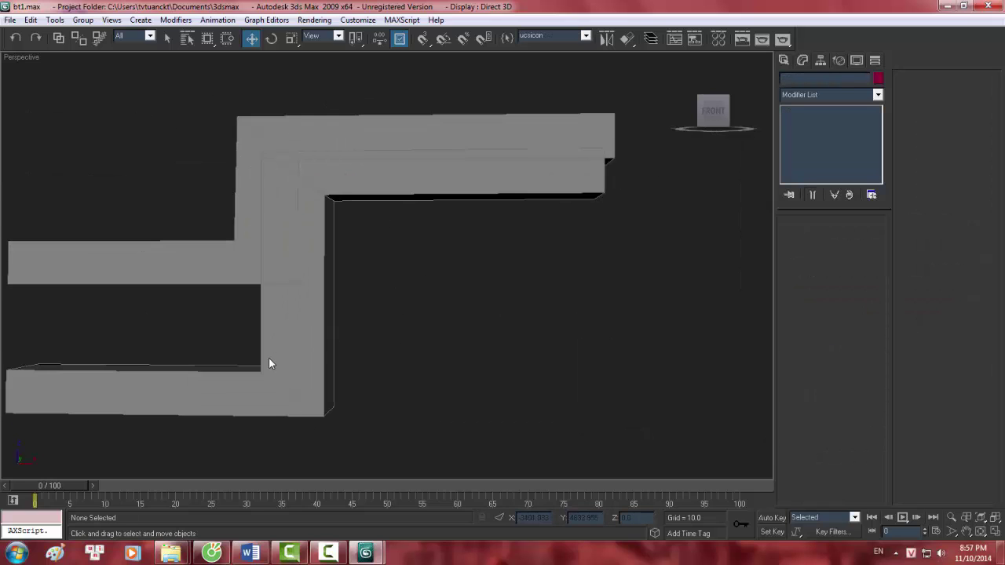
{"action": "left_click", "coordinate": [268, 366]}
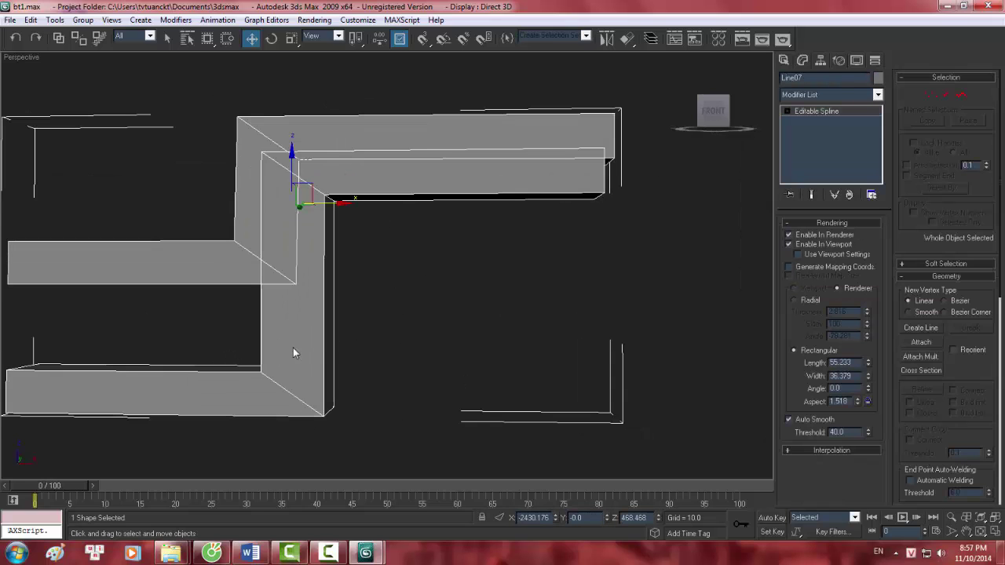
{"action": "key", "text": "ctrl+z"}
{"action": "key", "text": "ctrl+z"}
{"action": "key", "text": "ctrl+z"}
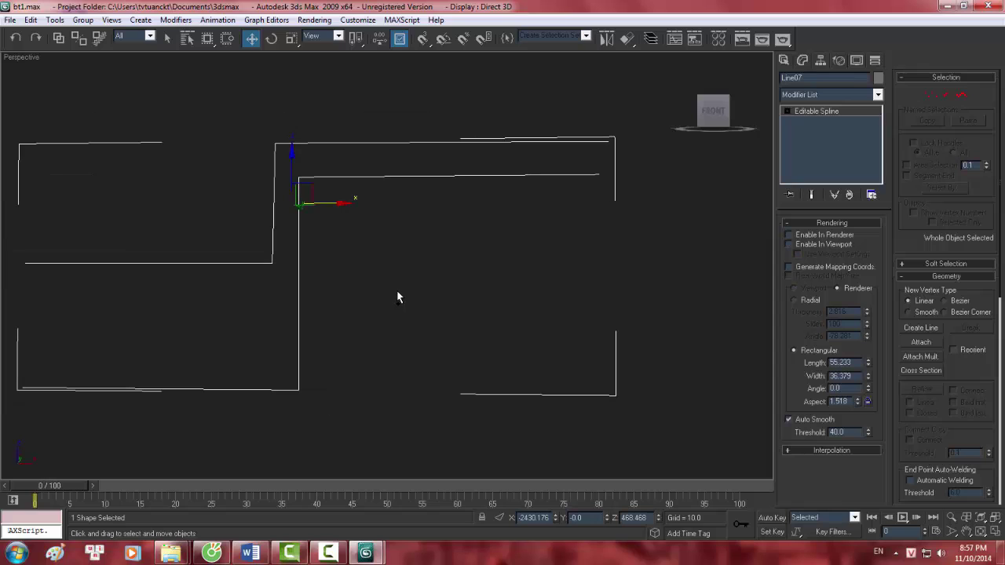
{"action": "key", "text": "ctrl+z"}
{"action": "key", "text": "ctrl+z"}
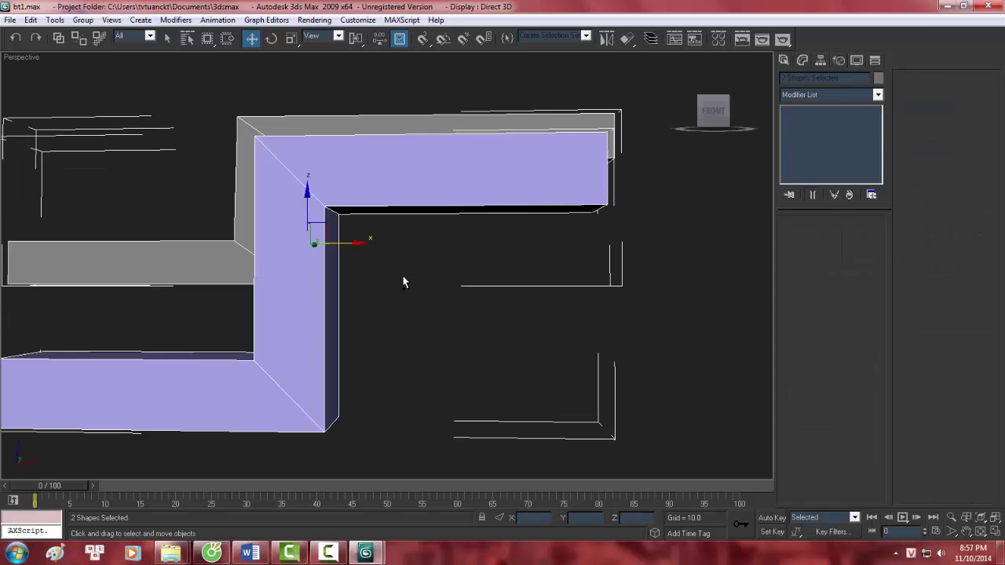
{"action": "key", "text": "ctrl+z"}
- Orbit out to the brick well and select Helix01 together with the roller rod
{"action": "scroll", "coordinate": [437, 217], "scroll_direction": "up", "scroll_amount": 3}
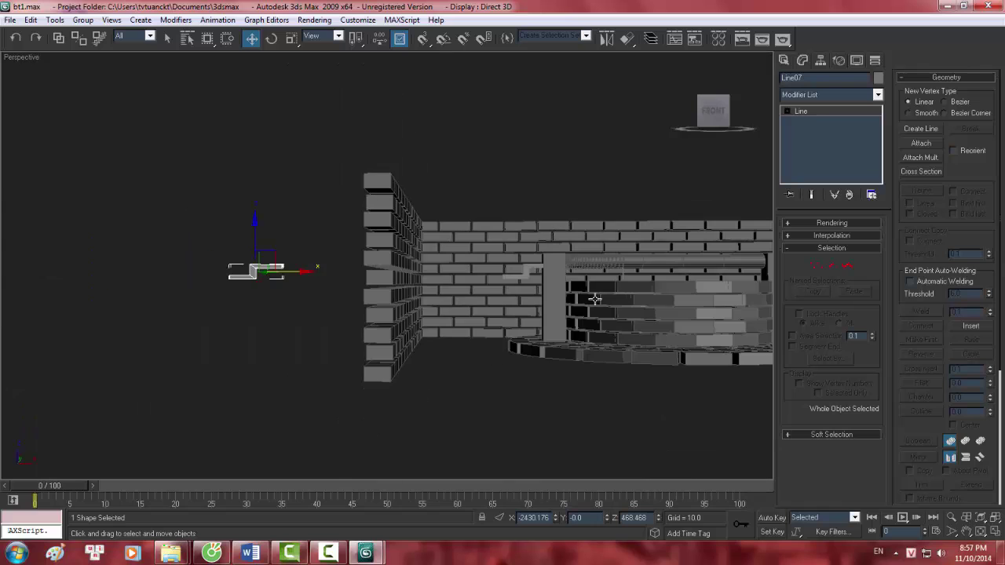
{"action": "mouse_move", "coordinate": [439, 231]}
{"action": "middle_mouse_down", "text": "alt"}
{"action": "mouse_move", "coordinate": [323, 291]}
{"action": "mouse_move", "coordinate": [398, 332]}
{"action": "middle_mouse_up", "text": "alt"}
{"action": "scroll", "coordinate": [392, 332], "scroll_direction": "up", "scroll_amount": 3}
{"action": "scroll", "coordinate": [484, 208], "scroll_direction": "up", "scroll_amount": 2}
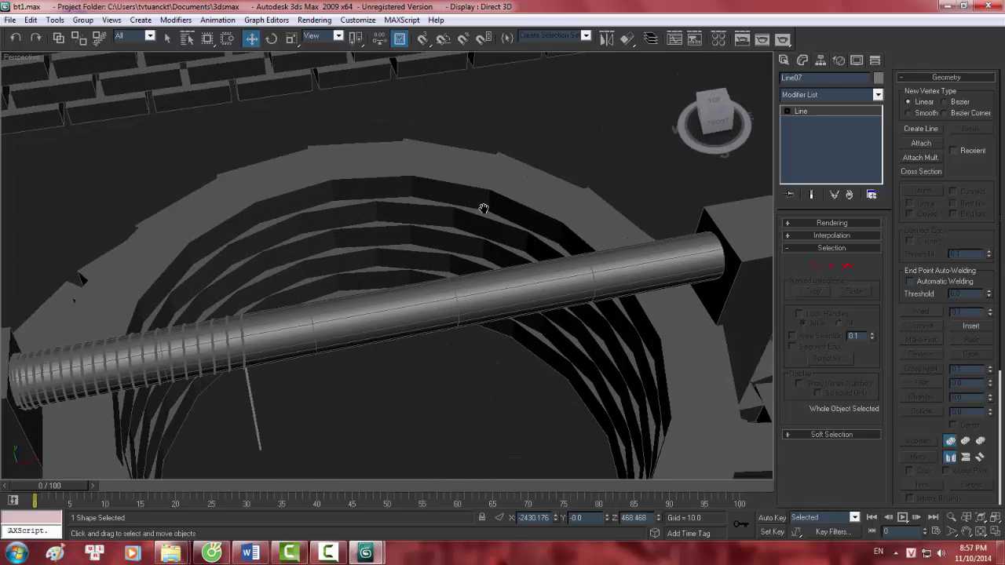
{"action": "scroll", "coordinate": [484, 208], "scroll_direction": "down", "scroll_amount": 3}
{"action": "left_click", "coordinate": [304, 216]}
{"action": "scroll", "coordinate": [309, 248], "scroll_direction": "down", "scroll_amount": 5}
{"action": "mouse_move", "coordinate": [310, 247]}
{"action": "middle_mouse_down", "text": "alt"}
{"action": "mouse_move", "coordinate": [351, 234]}
{"action": "mouse_move", "coordinate": [347, 245]}
{"action": "middle_mouse_up", "text": "alt"}
{"action": "scroll", "coordinate": [347, 245], "scroll_direction": "up", "scroll_amount": 5}
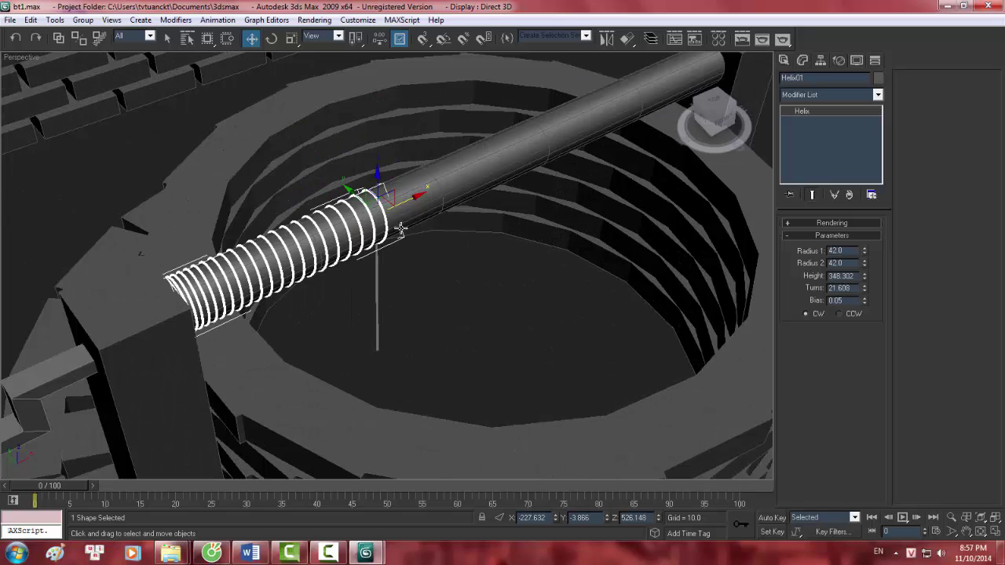
{"action": "scroll", "coordinate": [402, 232], "scroll_direction": "down", "scroll_amount": 5}
{"action": "scroll", "coordinate": [412, 247], "scroll_direction": "down", "scroll_amount": 2}
{"action": "scroll", "coordinate": [421, 264], "scroll_direction": "up", "scroll_amount": 2}
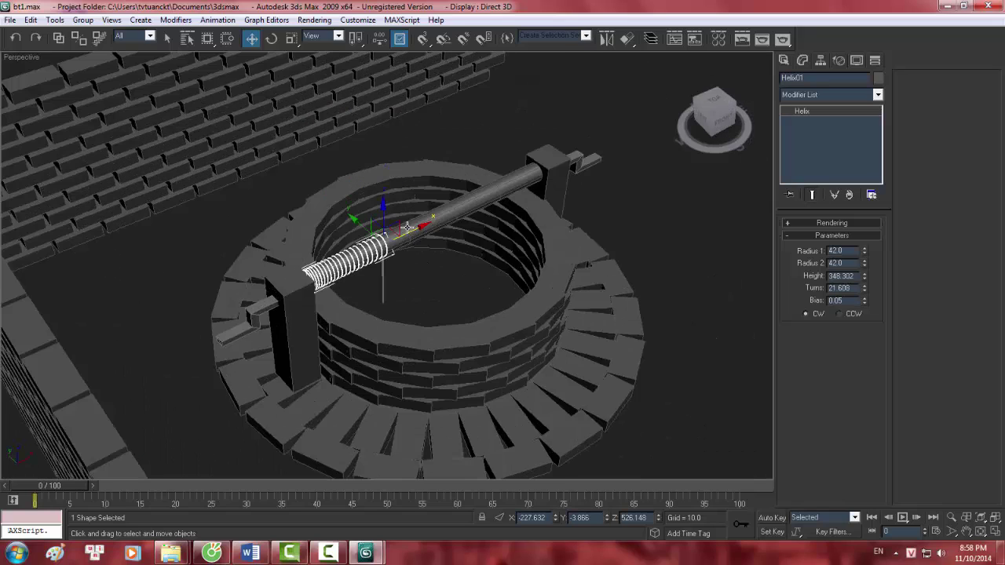
{"action": "left_click", "coordinate": [433, 223], "text": "ctrl"}
{"action": "scroll", "coordinate": [445, 272], "scroll_direction": "down", "scroll_amount": 4}
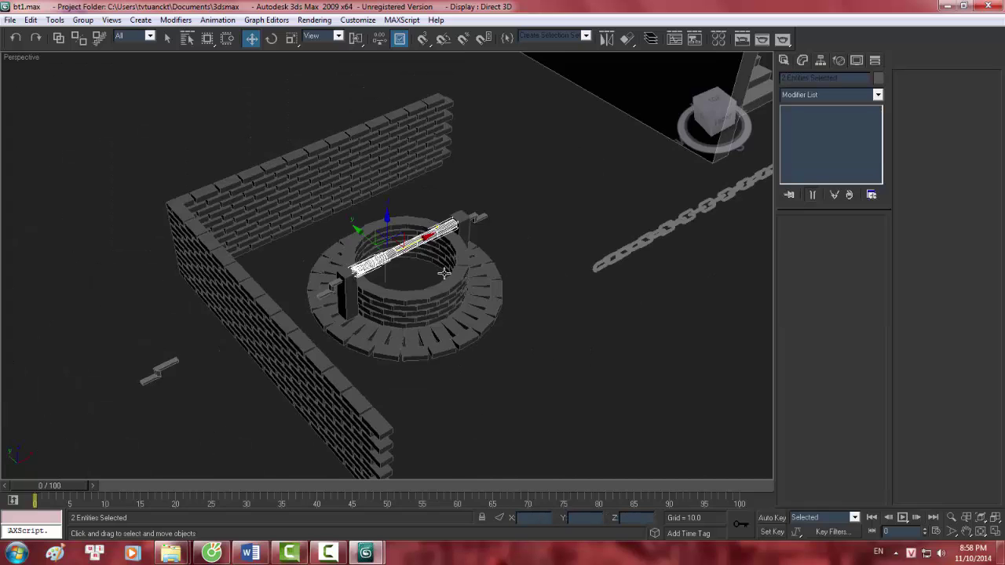
{"action": "scroll", "coordinate": [444, 273], "scroll_direction": "down", "scroll_amount": 3}
{"action": "scroll", "coordinate": [452, 226], "scroll_direction": "down", "scroll_amount": 1}
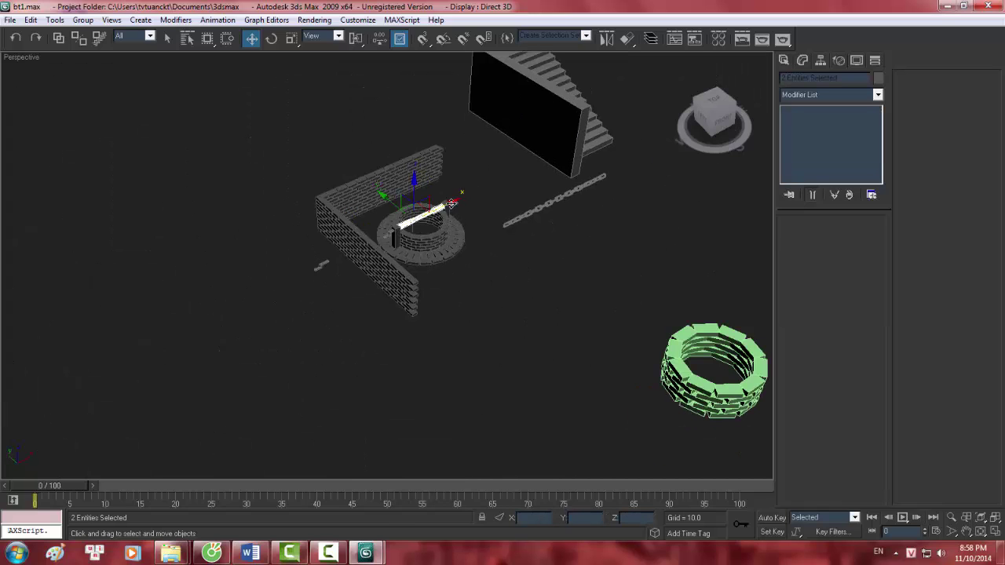
{"action": "left_click_drag", "start_coordinate": [451, 204], "coordinate": [270, 272], "text": "shift"}
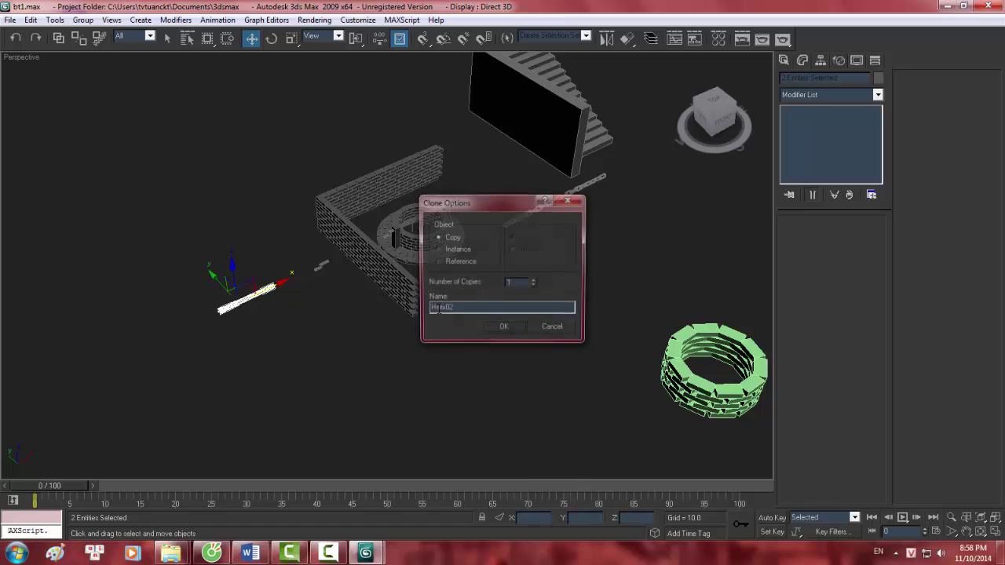
{"action": "left_click", "coordinate": [503, 326]}
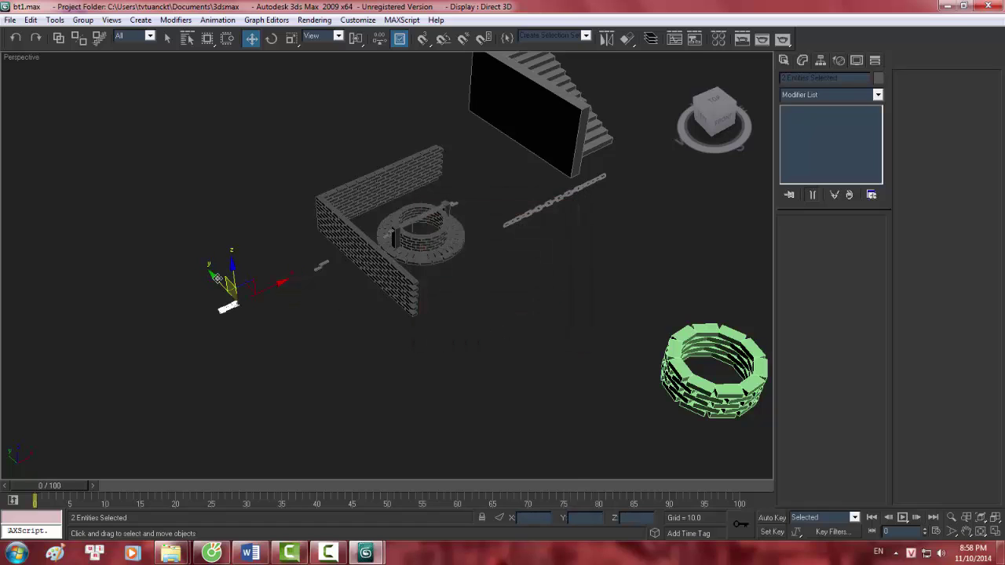
{"action": "left_click_drag", "start_coordinate": [218, 278], "coordinate": [163, 197]}
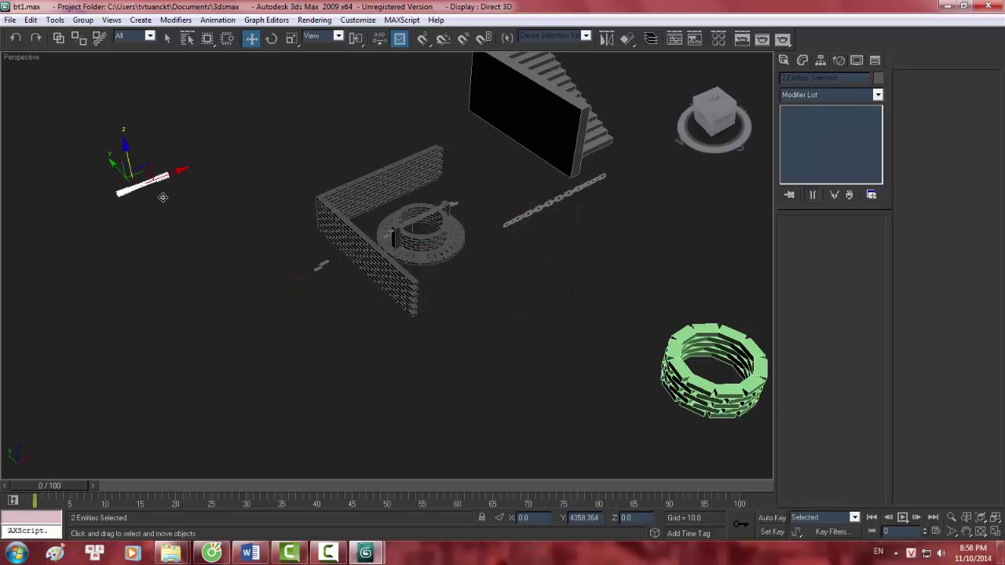
{"action": "key", "text": "z"}
{"action": "key", "text": "shift+z"}
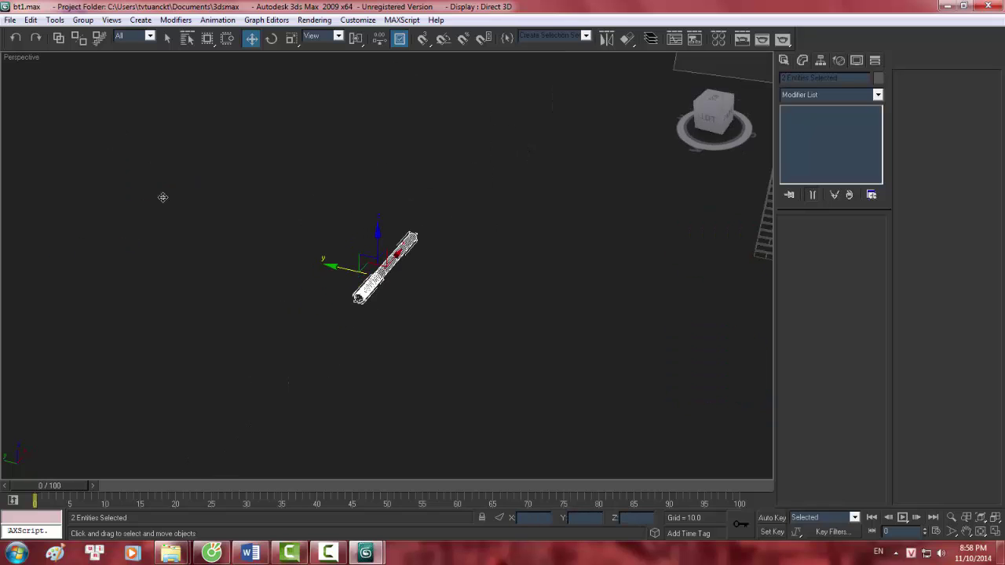
{"action": "key", "text": "l"}
{"action": "key", "text": "shift+z"}
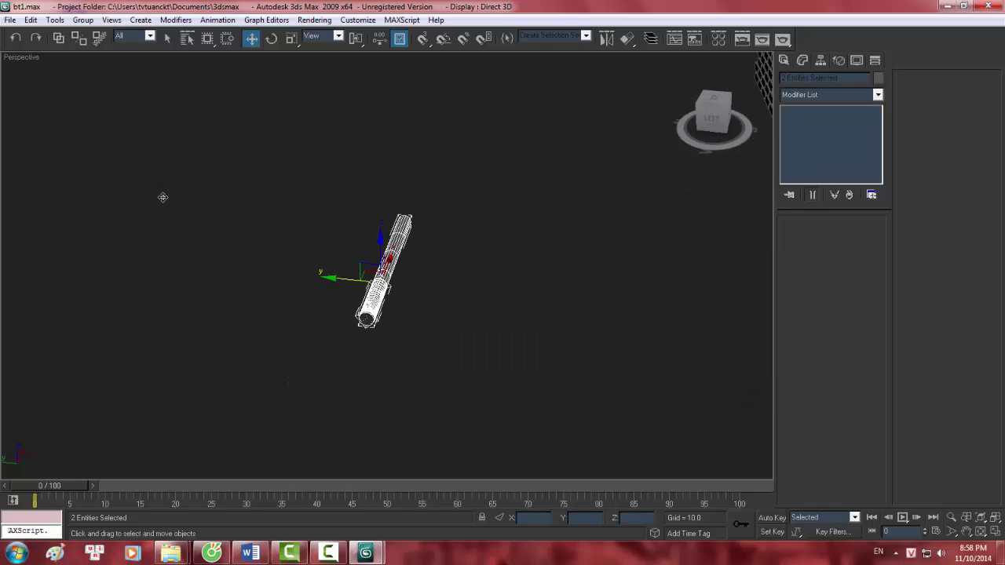
{"action": "key", "text": "l"}
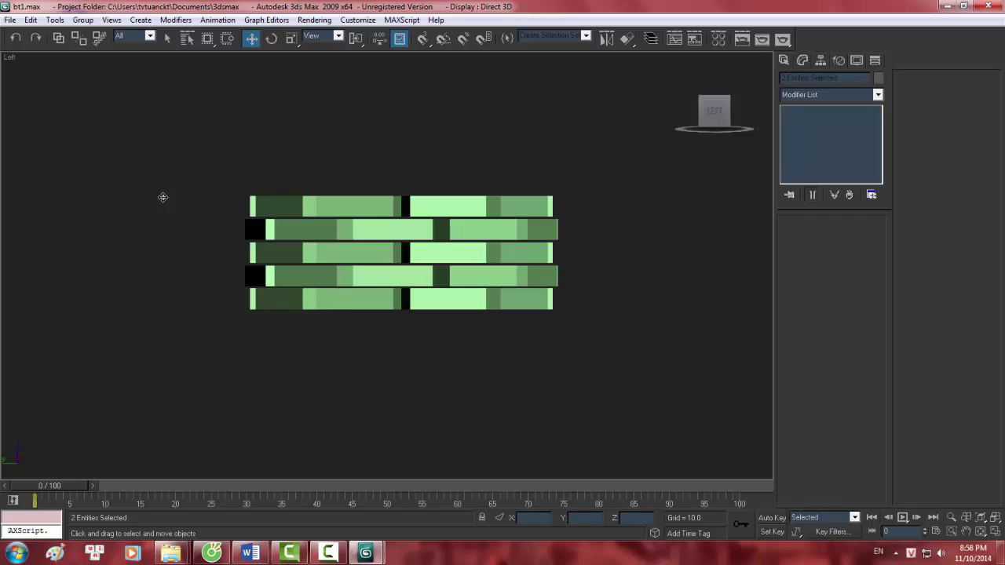
{"action": "key", "text": "z"}
{"action": "key", "text": "shift+z"}
{"action": "key", "text": "shift+z"}
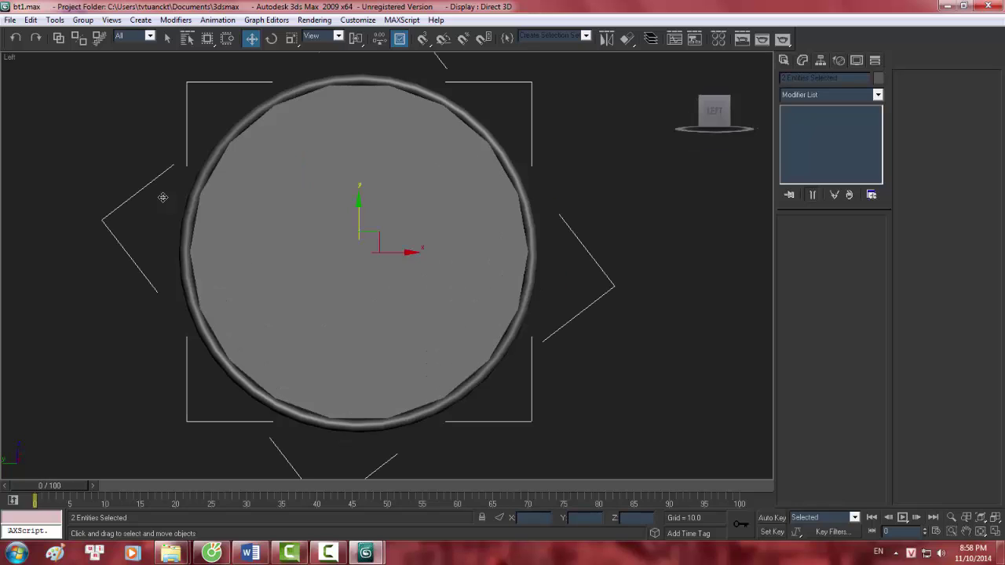
{"action": "key", "text": "shift+y"}
{"action": "key", "text": "shift+z"}
{"action": "key", "text": "shift+z"}
{"action": "key", "text": "shift+z"}
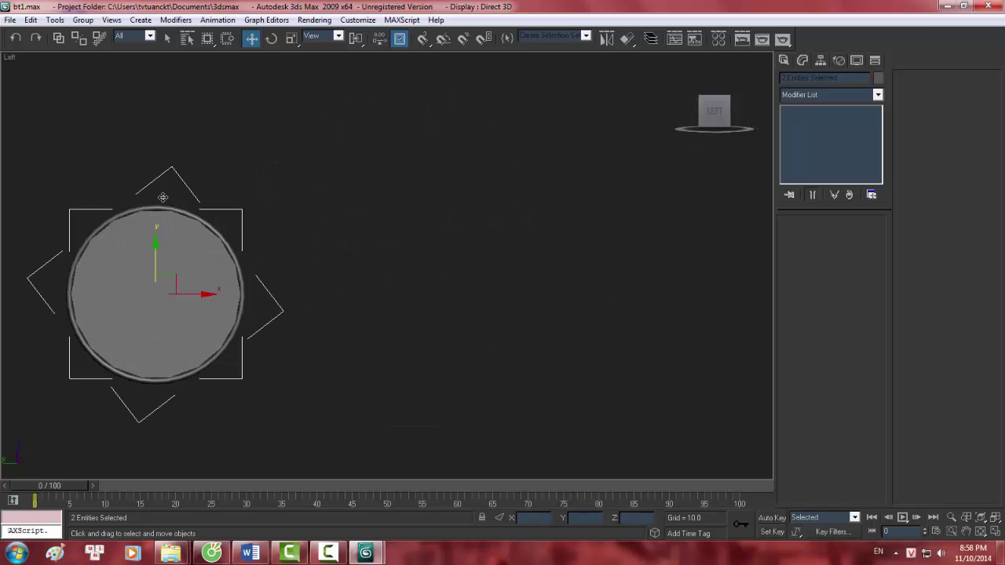
{"action": "key", "text": "shift+z"}
{"action": "key", "text": "shift+z"}
{"action": "key", "text": "shift+z"}
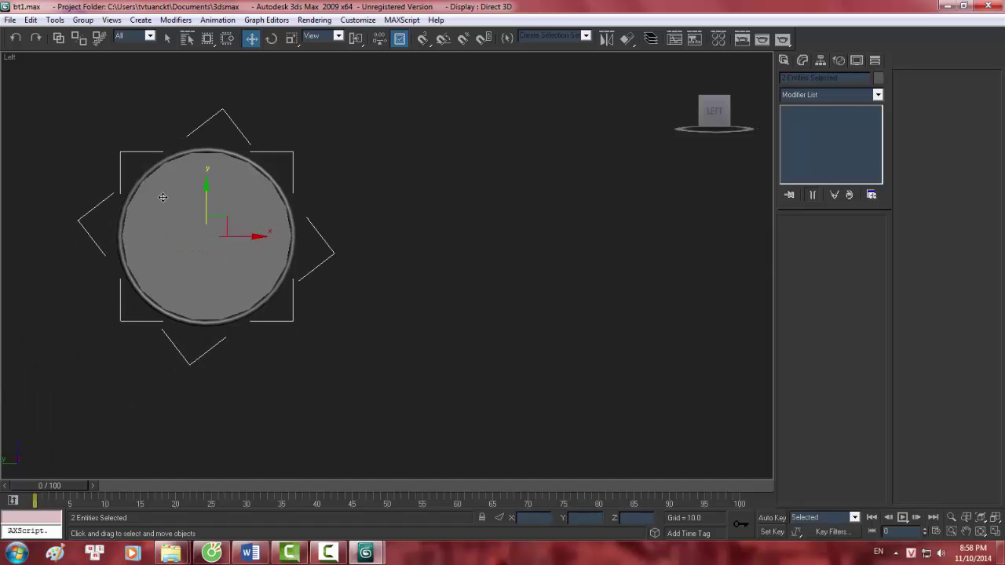
- Draw a cylinder (radius 39.25, height 1266.452) beside the well with 4 height segments
{"action": "left_click", "coordinate": [784, 60]}
{"action": "mouse_move", "coordinate": [714, 111]}
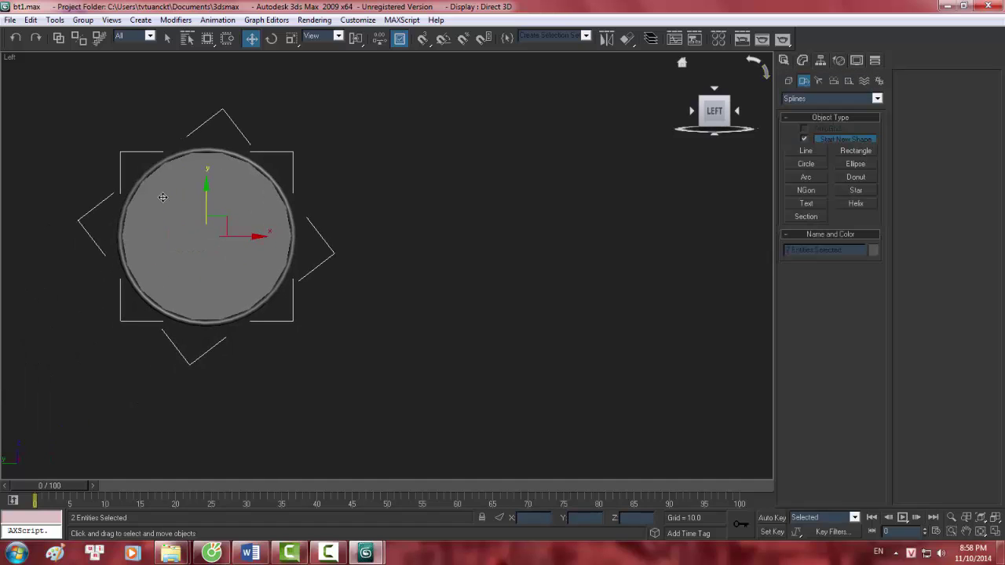
{"action": "left_click", "coordinate": [805, 164]}
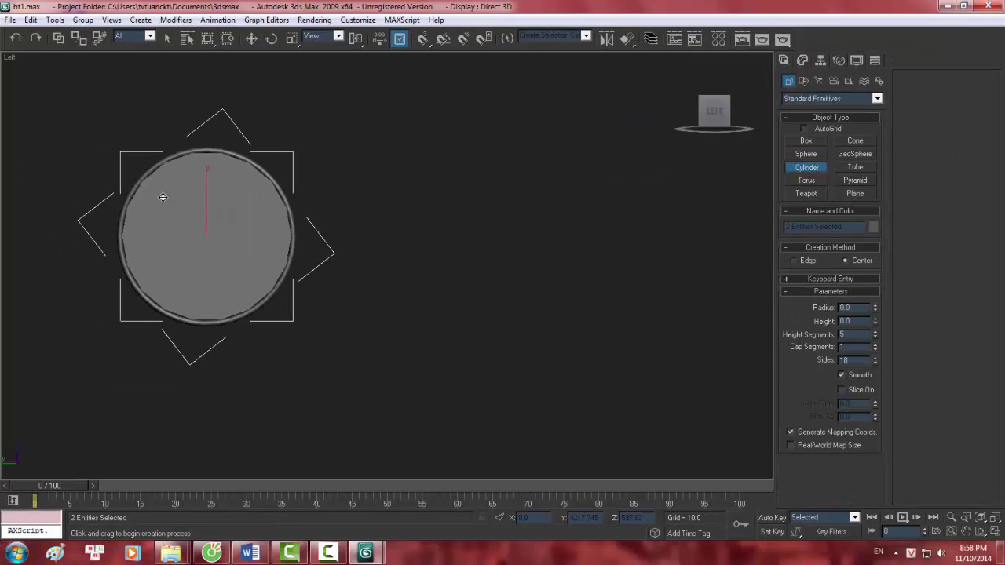
{"action": "left_click_drag", "start_coordinate": [507, 221], "coordinate": [587, 220]}
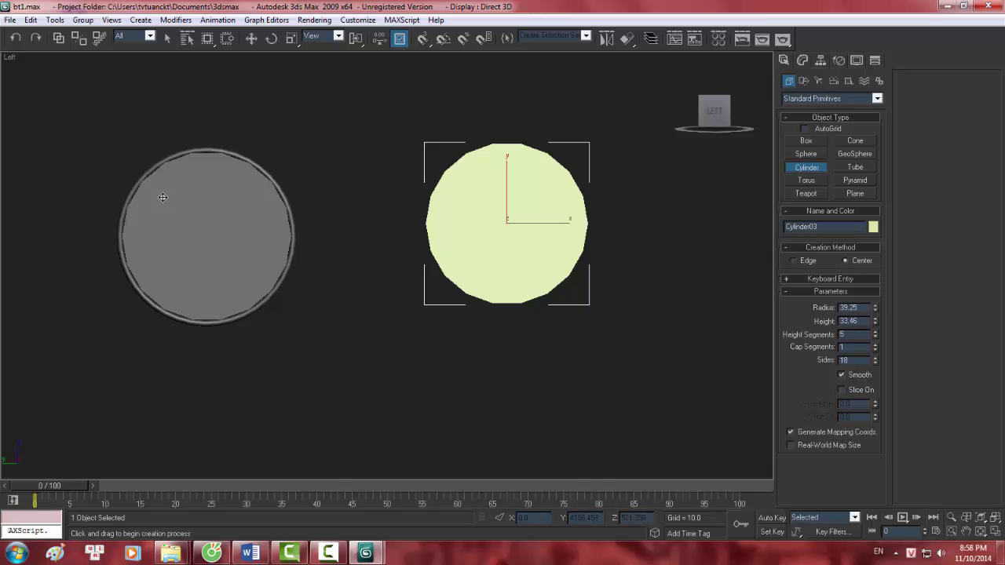
{"action": "key", "text": "p"}
{"action": "key", "text": "z"}
{"action": "key", "text": "alt+ctrl+h"}
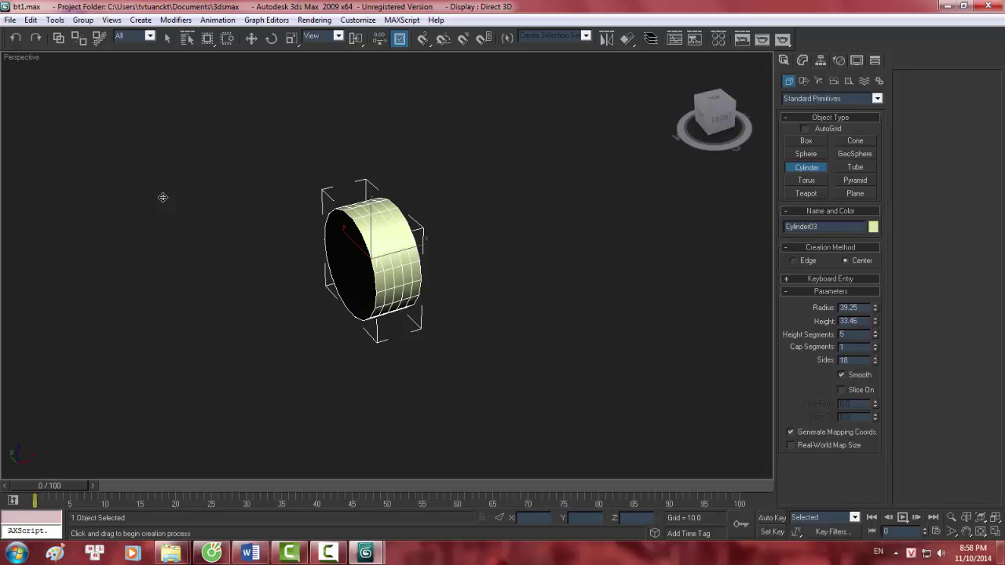
{"action": "type", "text": "4"}
{"action": "key", "text": "Return"}
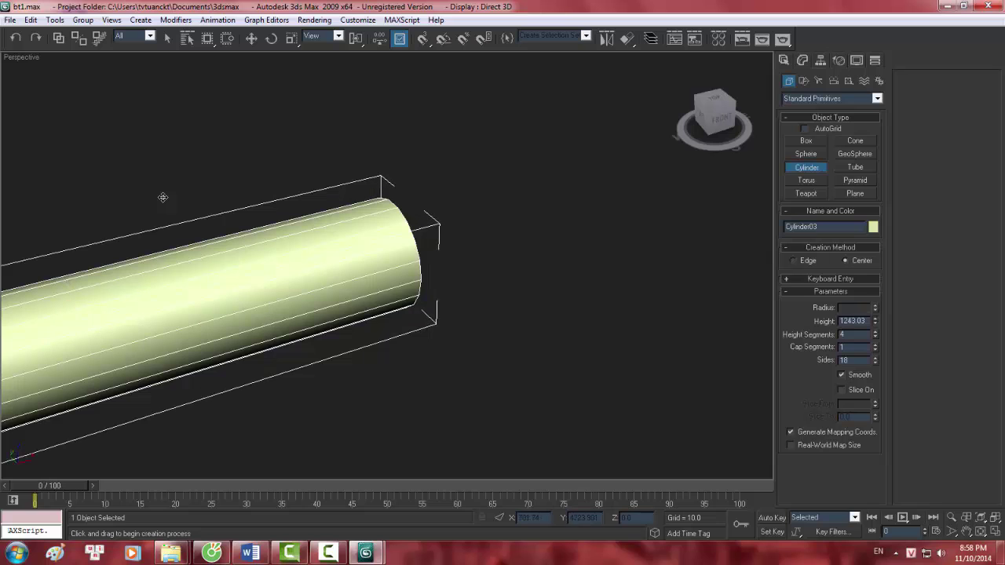
- Orbit and zoom the perspective view to inspect the long cylinder
{"action": "scroll", "coordinate": [162, 197], "scroll_direction": "down", "scroll_amount": 3}
{"action": "scroll", "coordinate": [163, 197], "scroll_direction": "down", "scroll_amount": 1}
{"action": "scroll", "coordinate": [162, 197], "scroll_direction": "down", "scroll_amount": 1}
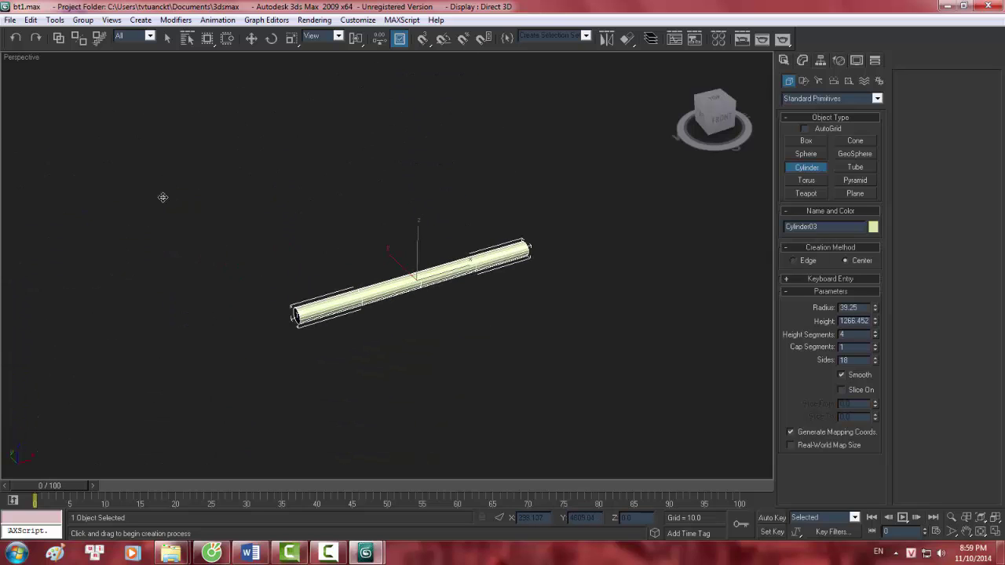
{"action": "middle_click_drag", "start_coordinate": [163, 197], "coordinate": [162, 197], "text": "alt"}
{"action": "scroll", "coordinate": [163, 197], "scroll_direction": "down", "scroll_amount": 2}
{"action": "scroll", "coordinate": [163, 197], "scroll_direction": "down", "scroll_amount": 1}
{"action": "scroll", "coordinate": [163, 197], "scroll_direction": "down", "scroll_amount": 1}
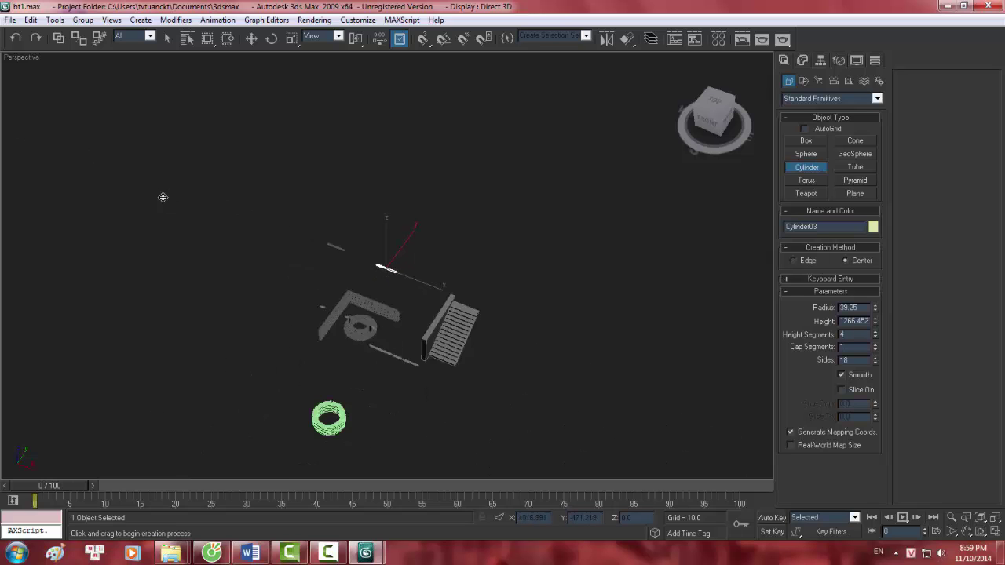
{"action": "scroll", "coordinate": [163, 197], "scroll_direction": "up", "scroll_amount": 2}
{"action": "scroll", "coordinate": [162, 197], "scroll_direction": "up", "scroll_amount": 2}
{"action": "scroll", "coordinate": [162, 198], "scroll_direction": "up", "scroll_amount": 1}
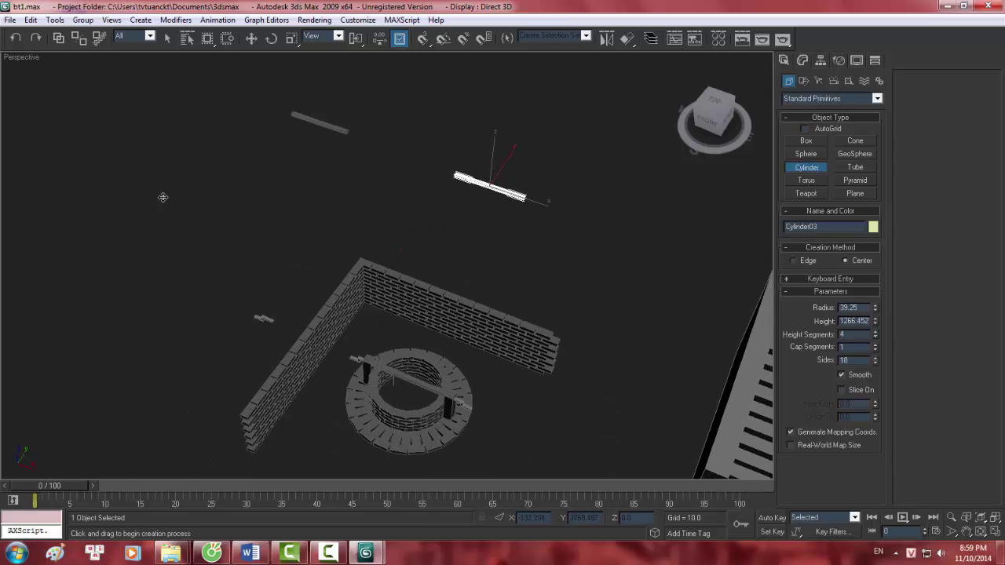
{"action": "scroll", "coordinate": [162, 197], "scroll_direction": "up", "scroll_amount": 2}
{"action": "key", "text": "z"}
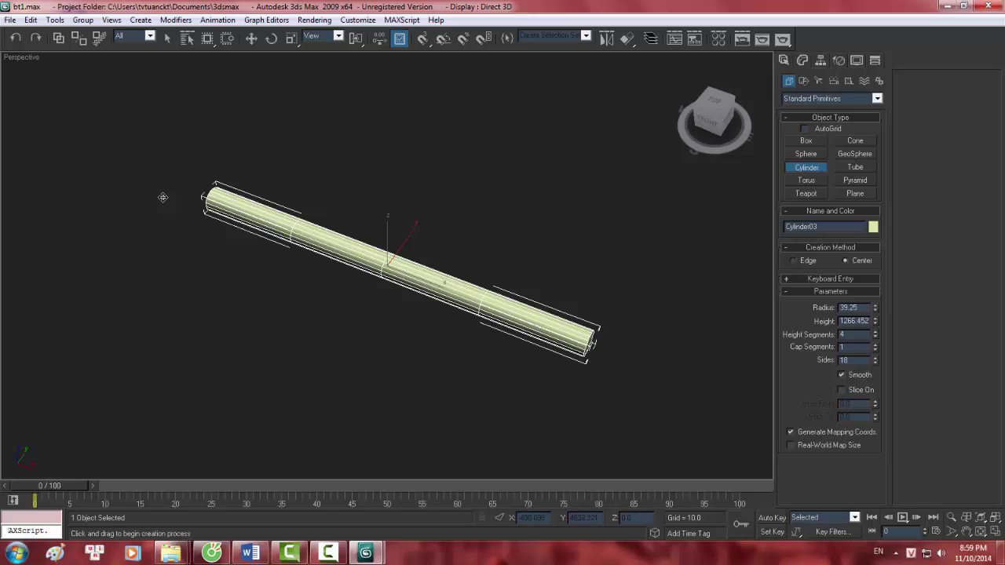
{"action": "middle_click_drag", "start_coordinate": [163, 197], "coordinate": [163, 197], "text": "alt"}
{"action": "scroll", "coordinate": [163, 197], "scroll_direction": "up", "scroll_amount": 2}
{"action": "scroll", "coordinate": [162, 197], "scroll_direction": "up", "scroll_amount": 1}
{"action": "scroll", "coordinate": [162, 197], "scroll_direction": "down", "scroll_amount": 3}
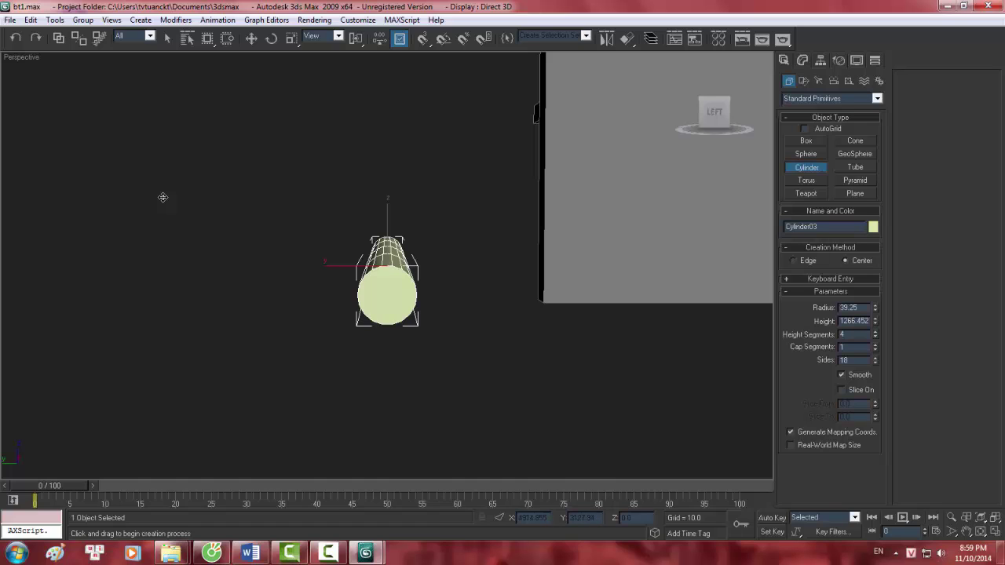
- Show the cylinder end-on in a framed Left view in wireframe
{"action": "key", "text": "l"}
{"action": "key", "text": "z"}
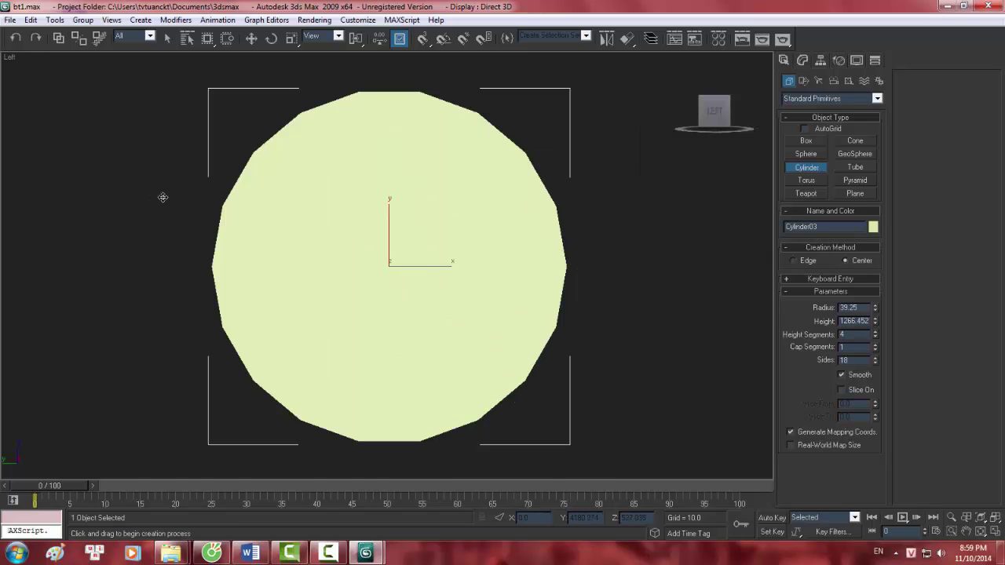
{"action": "key", "text": "F3"}
{"action": "scroll", "coordinate": [162, 197], "scroll_direction": "down", "scroll_amount": 3}
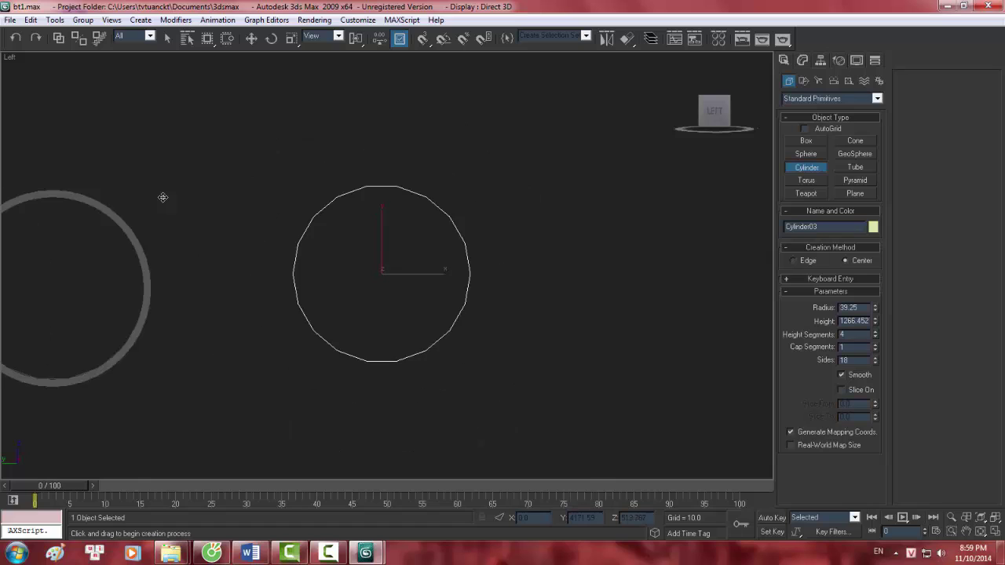
{"action": "scroll", "coordinate": [163, 197], "scroll_direction": "up", "scroll_amount": 1}
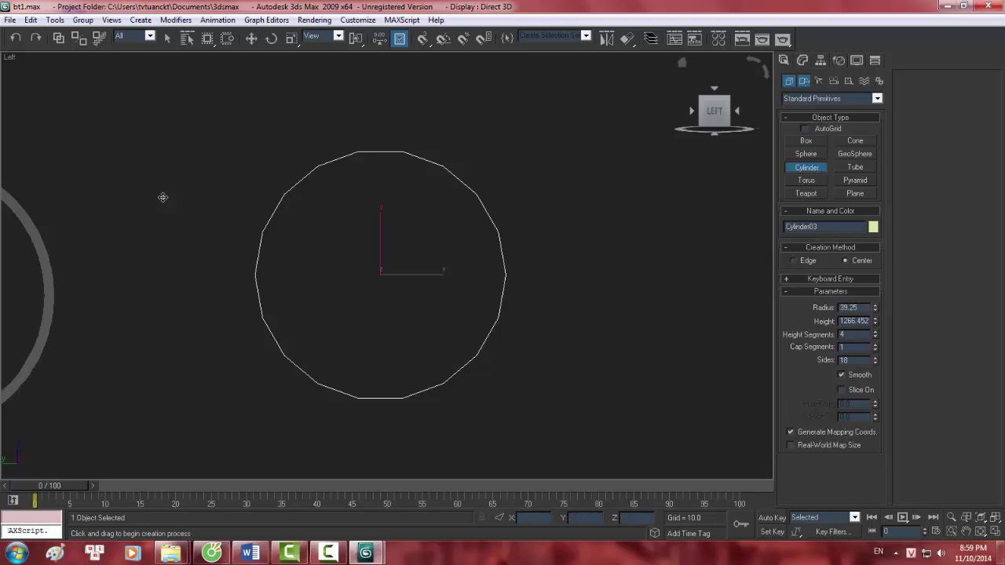
{"action": "left_click", "coordinate": [804, 81]}
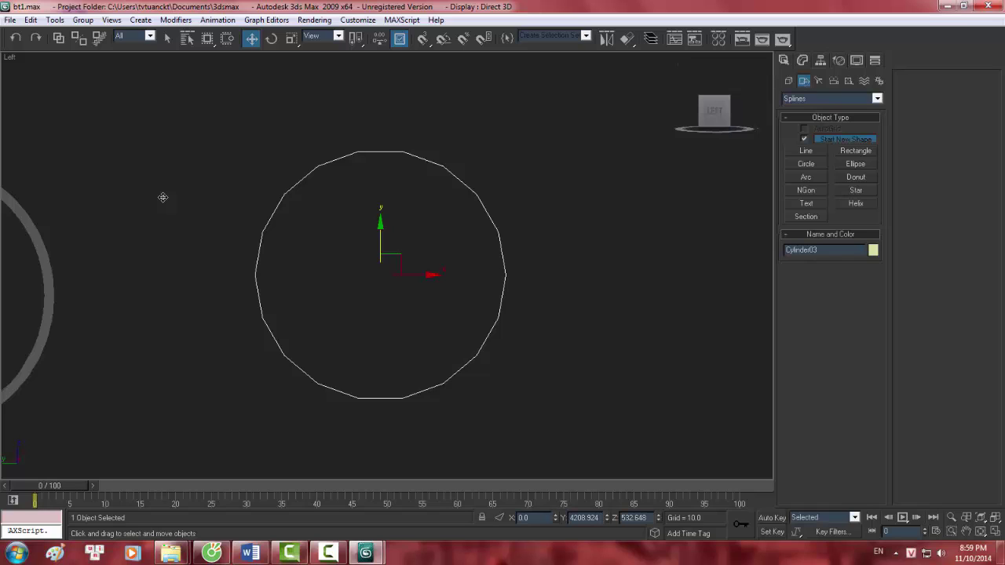
{"action": "left_click", "coordinate": [328, 554]}
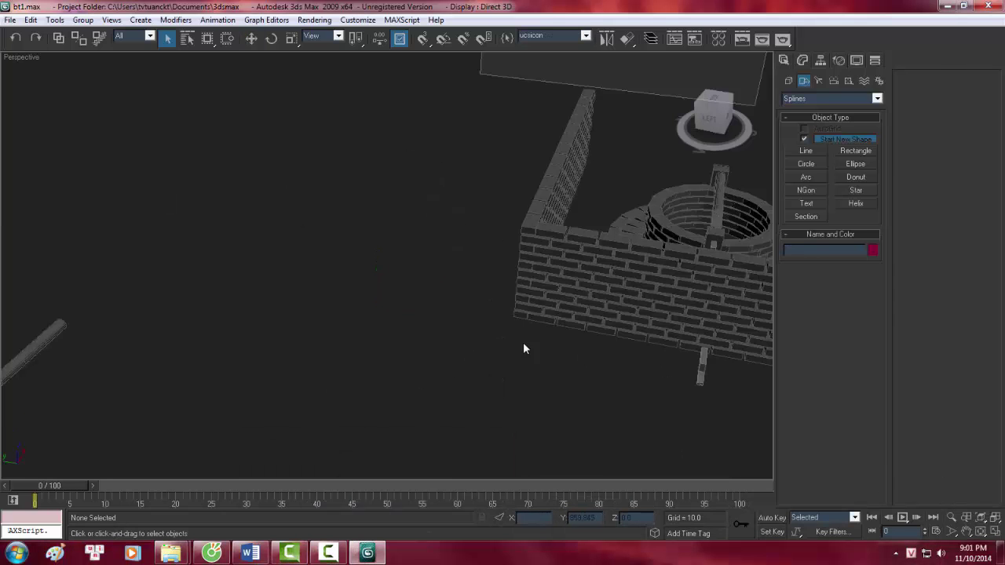
{"action": "scroll", "coordinate": [571, 314], "scroll_direction": "down", "scroll_amount": 2}
{"action": "scroll", "coordinate": [510, 336], "scroll_direction": "down", "scroll_amount": 2}
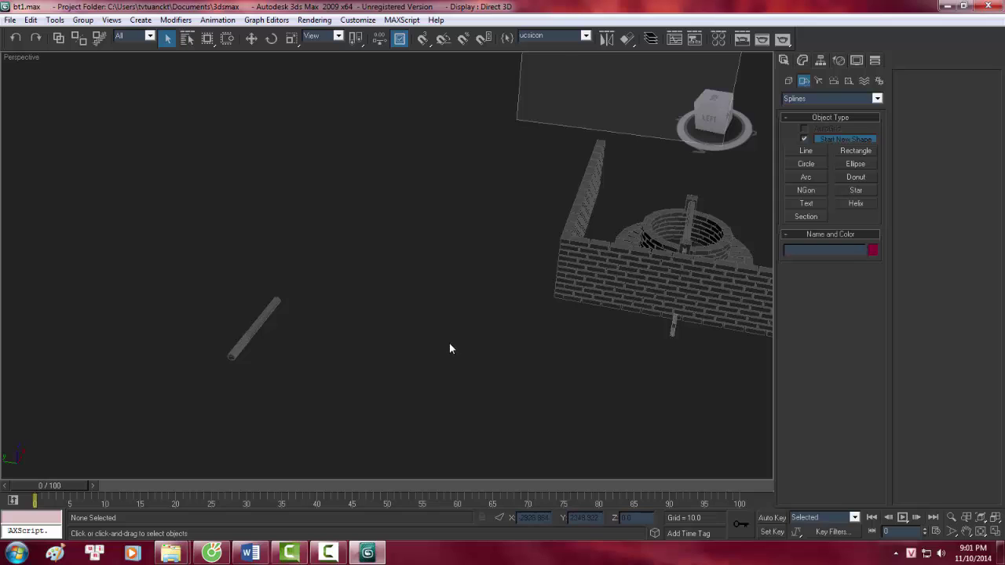
{"action": "scroll", "coordinate": [471, 345], "scroll_direction": "up", "scroll_amount": 2}
{"action": "scroll", "coordinate": [545, 360], "scroll_direction": "up", "scroll_amount": 2}
{"action": "scroll", "coordinate": [597, 322], "scroll_direction": "up", "scroll_amount": 3}
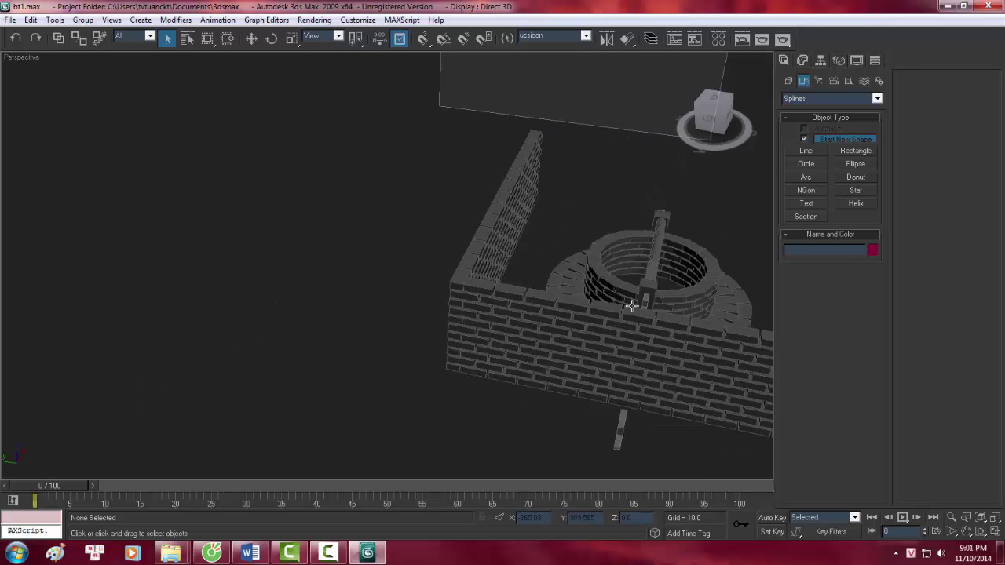
{"action": "mouse_move", "coordinate": [631, 305]}
{"action": "middle_mouse_down", "text": "alt"}
{"action": "mouse_move", "coordinate": [606, 332]}
{"action": "mouse_move", "coordinate": [323, 202]}
{"action": "mouse_move", "coordinate": [437, 275]}
{"action": "mouse_move", "coordinate": [424, 290]}
{"action": "mouse_move", "coordinate": [458, 306]}
{"action": "middle_mouse_up", "text": "alt"}
{"action": "scroll", "coordinate": [566, 307], "scroll_direction": "down", "scroll_amount": 2}
{"action": "scroll", "coordinate": [582, 320], "scroll_direction": "down", "scroll_amount": 2}
{"action": "scroll", "coordinate": [581, 321], "scroll_direction": "up", "scroll_amount": 2}
{"action": "scroll", "coordinate": [329, 213], "scroll_direction": "down", "scroll_amount": 4}
{"action": "scroll", "coordinate": [437, 275], "scroll_direction": "up", "scroll_amount": 4}
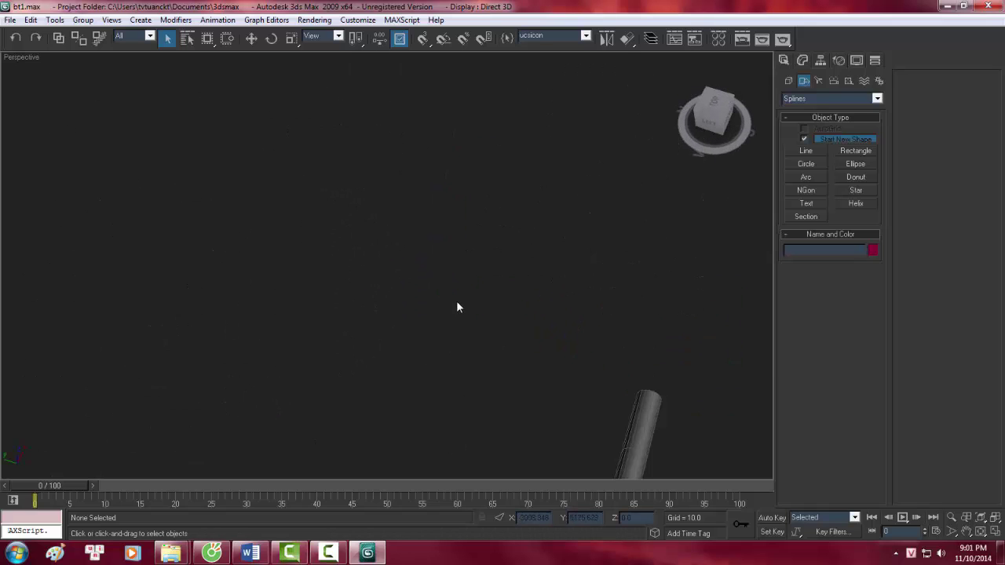
{"action": "scroll", "coordinate": [592, 351], "scroll_direction": "down", "scroll_amount": 3}
{"action": "scroll", "coordinate": [593, 349], "scroll_direction": "down", "scroll_amount": 3}
{"action": "scroll", "coordinate": [590, 345], "scroll_direction": "down", "scroll_amount": 2}
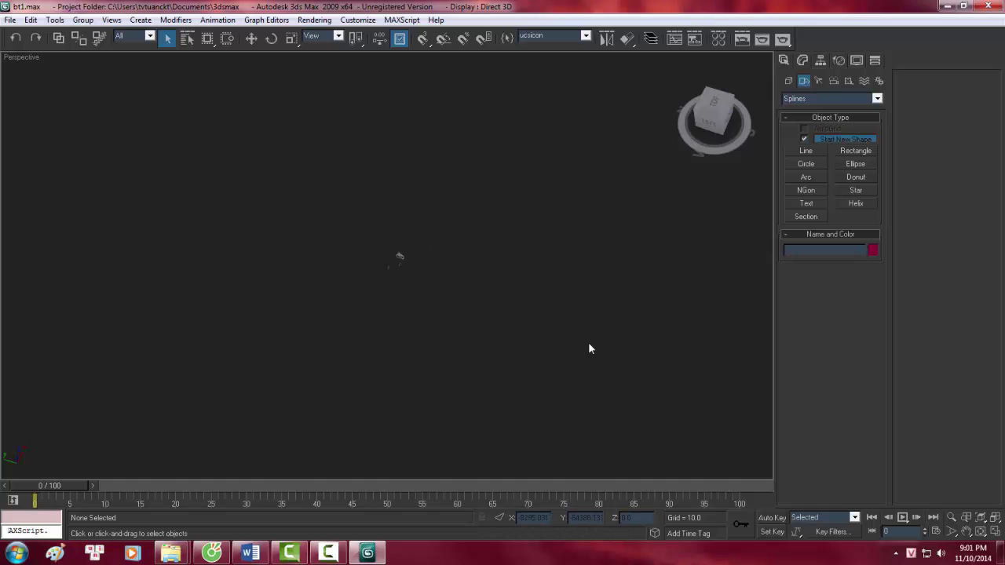
{"action": "scroll", "coordinate": [590, 345], "scroll_direction": "up", "scroll_amount": 3}
{"action": "scroll", "coordinate": [385, 303], "scroll_direction": "up", "scroll_amount": 2}
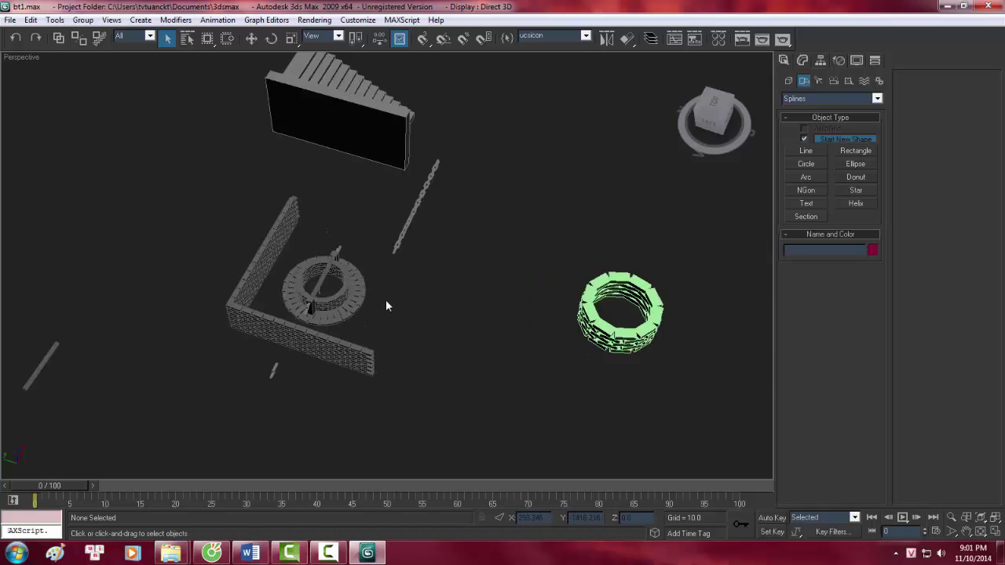
{"action": "scroll", "coordinate": [377, 285], "scroll_direction": "up", "scroll_amount": 2}
{"action": "middle_click_drag", "start_coordinate": [376, 285], "coordinate": [462, 249]}
{"action": "scroll", "coordinate": [462, 249], "scroll_direction": "up", "scroll_amount": 2}
{"action": "scroll", "coordinate": [385, 253], "scroll_direction": "up", "scroll_amount": 3}
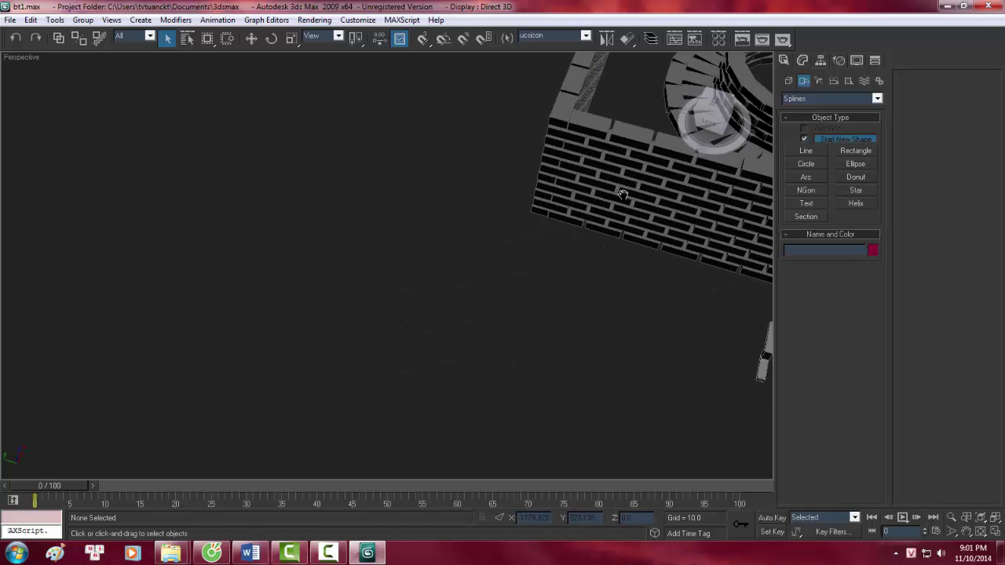
{"action": "scroll", "coordinate": [316, 292], "scroll_direction": "down", "scroll_amount": 6}
{"action": "key", "text": "t"}
{"action": "key", "text": "f"}
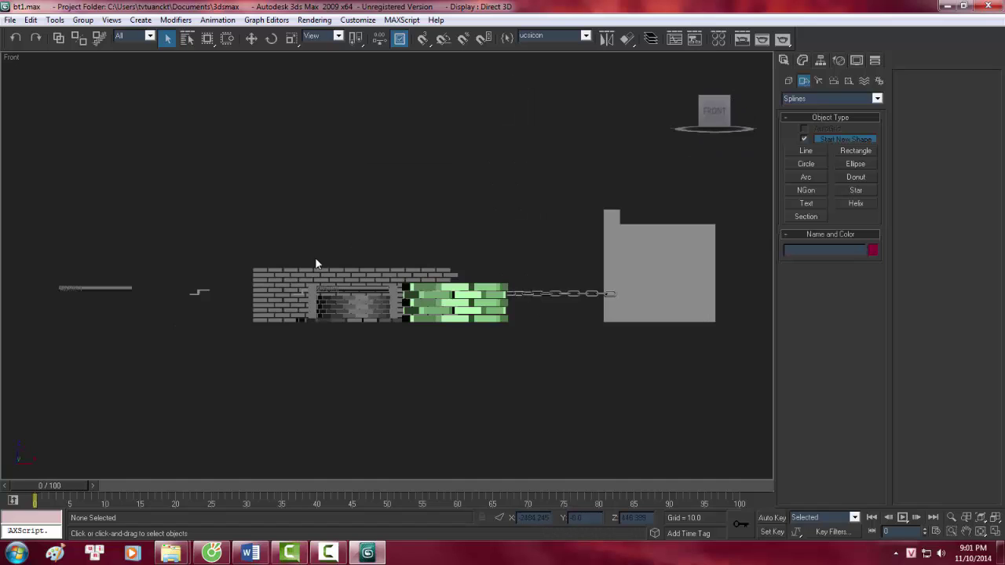
{"action": "key", "text": "l"}
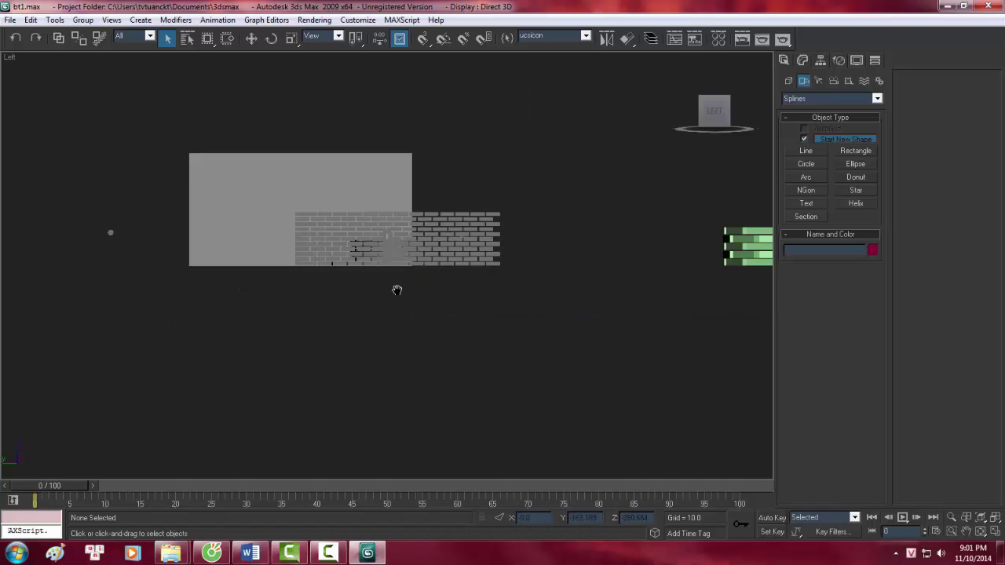
{"action": "mouse_move", "coordinate": [395, 288]}
{"action": "middle_mouse_down"}
{"action": "mouse_move", "coordinate": [341, 287]}
{"action": "mouse_move", "coordinate": [417, 274]}
{"action": "middle_mouse_up"}
{"action": "scroll", "coordinate": [490, 302], "scroll_direction": "up", "scroll_amount": 3}
{"action": "mouse_move", "coordinate": [490, 302]}
{"action": "middle_mouse_down"}
{"action": "mouse_move", "coordinate": [619, 332]}
{"action": "mouse_move", "coordinate": [299, 306]}
{"action": "middle_mouse_up"}
{"action": "scroll", "coordinate": [408, 312], "scroll_direction": "up", "scroll_amount": 2}
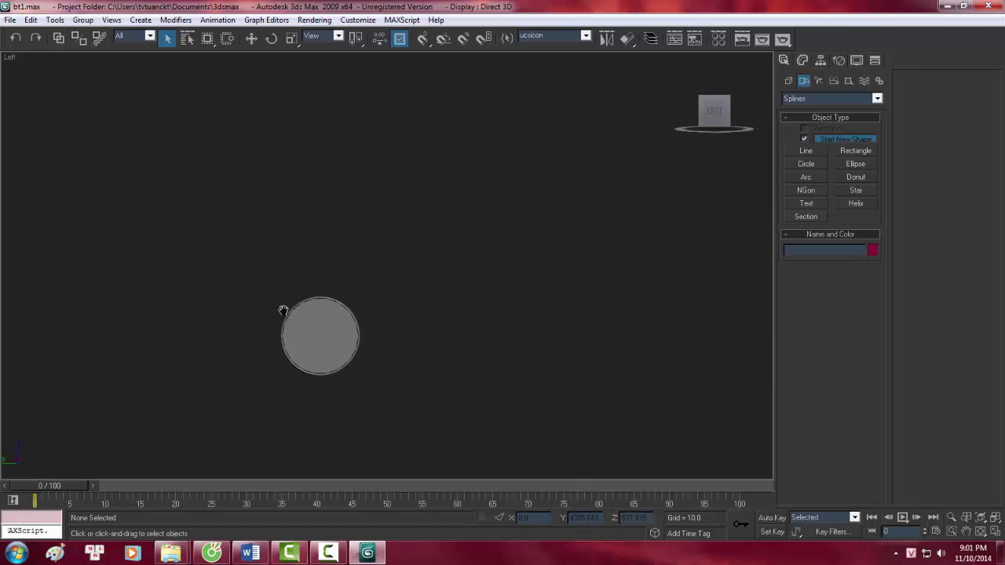
{"action": "scroll", "coordinate": [294, 322], "scroll_direction": "up", "scroll_amount": 3}
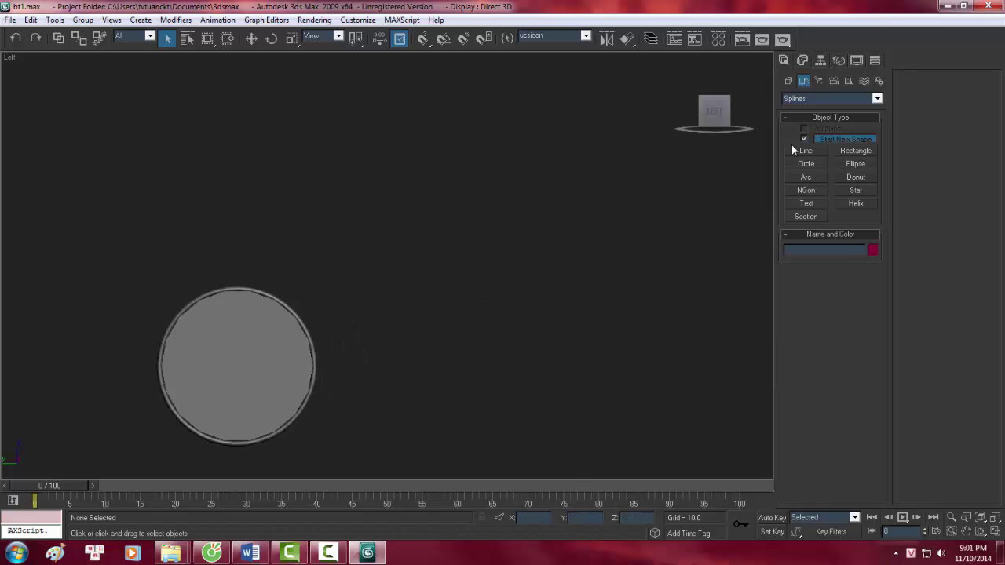
- Create a sphere to the right of the well, then delete it
{"action": "left_click", "coordinate": [803, 60]}
{"action": "left_click", "coordinate": [786, 63]}
{"action": "left_click", "coordinate": [789, 81]}
{"action": "left_click", "coordinate": [807, 154]}
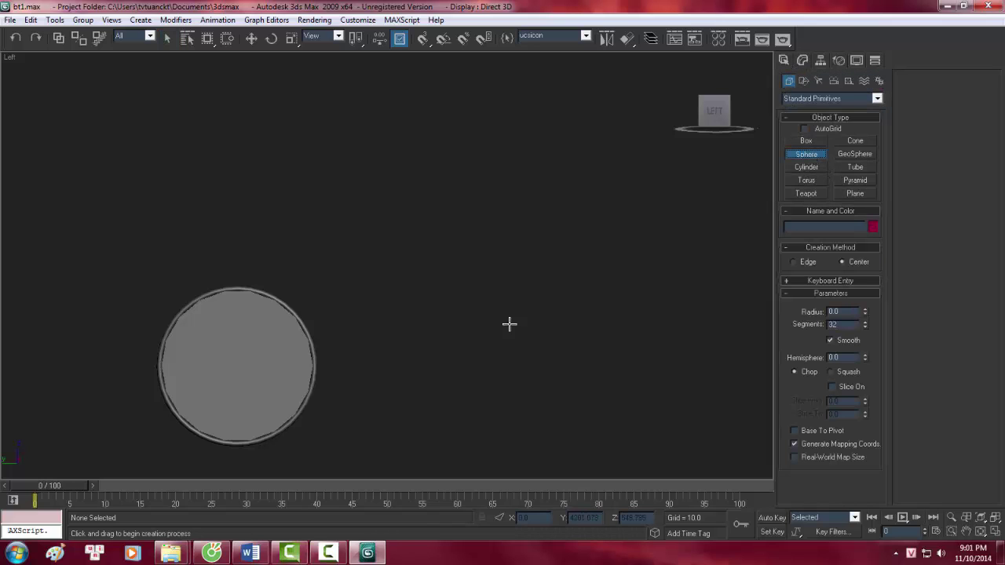
{"action": "left_click_drag", "start_coordinate": [477, 324], "coordinate": [502, 354]}
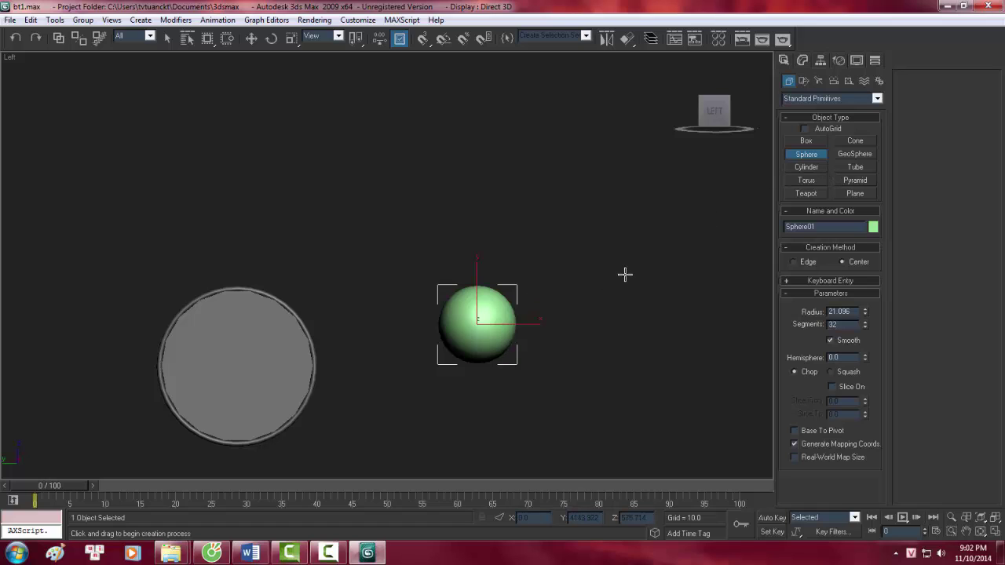
{"action": "key", "text": "Delete"}
- Draw Cylinder03 right of the well as a short drum, radius 37.048 and height 37.084
{"action": "left_click", "coordinate": [802, 167]}
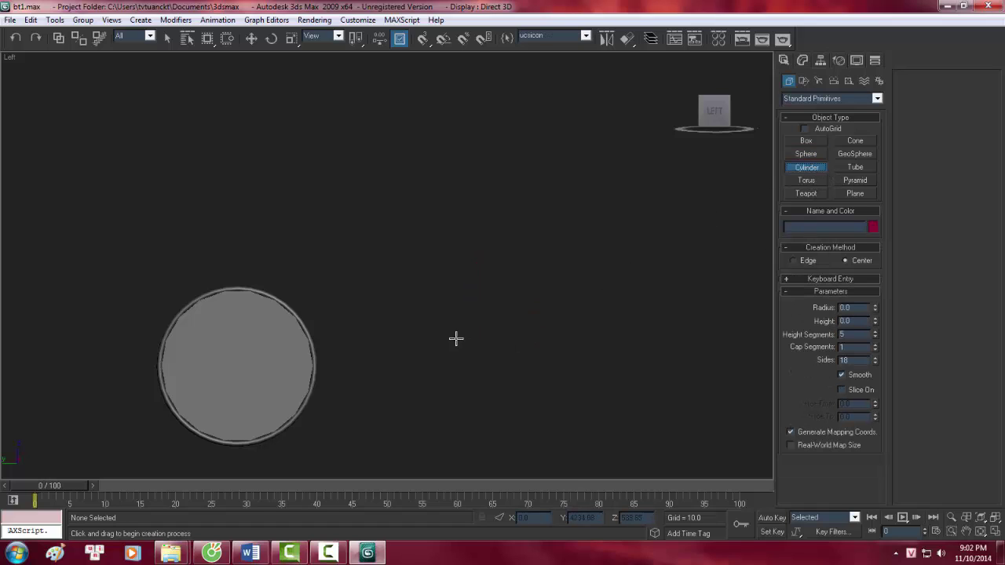
{"action": "left_click_drag", "start_coordinate": [457, 339], "coordinate": [505, 388]}
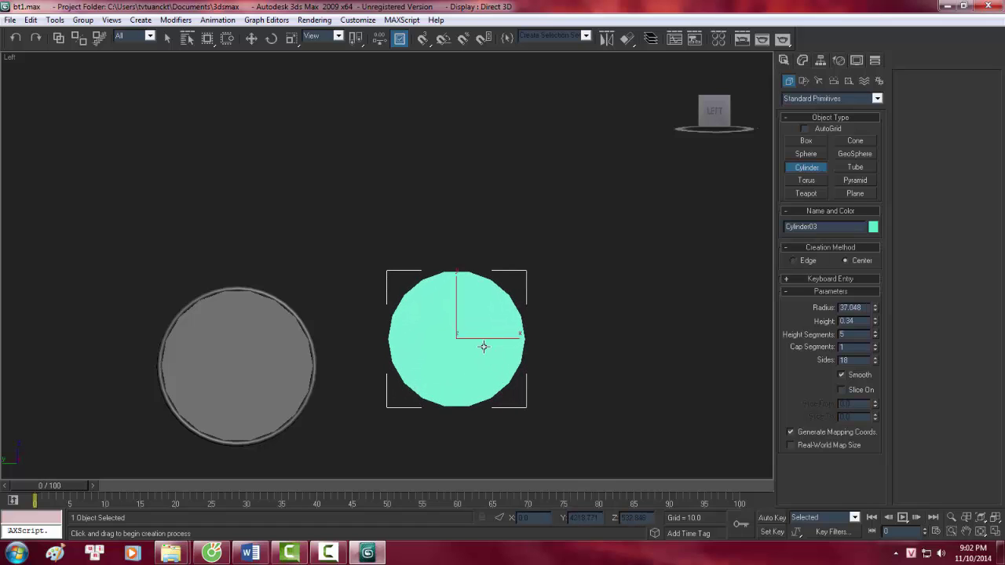
{"action": "scroll", "coordinate": [498, 350], "scroll_direction": "down", "scroll_amount": 5}
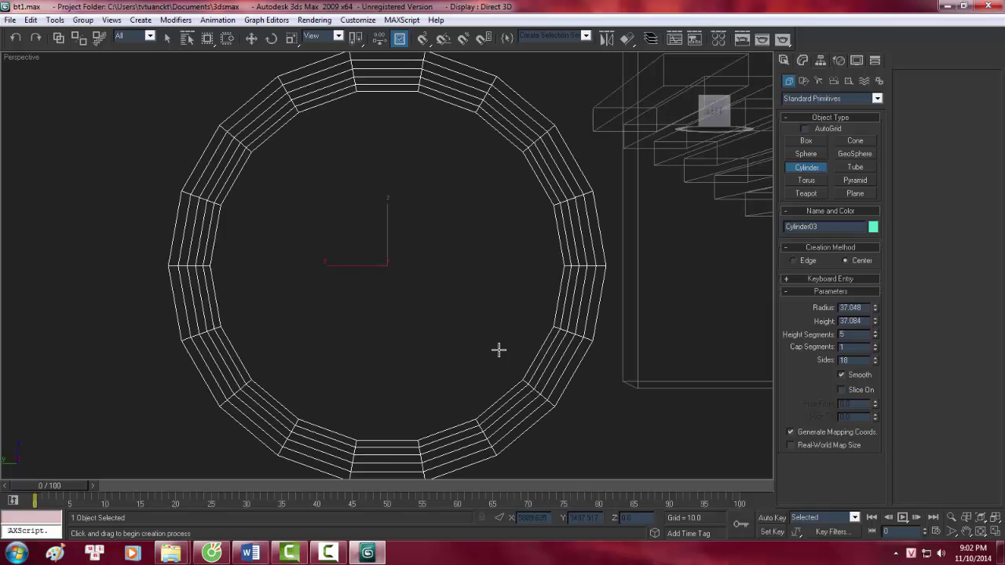
{"action": "scroll", "coordinate": [448, 364], "scroll_direction": "down", "scroll_amount": 3}
{"action": "scroll", "coordinate": [456, 354], "scroll_direction": "down", "scroll_amount": 5}
{"action": "scroll", "coordinate": [380, 388], "scroll_direction": "up", "scroll_amount": 2}
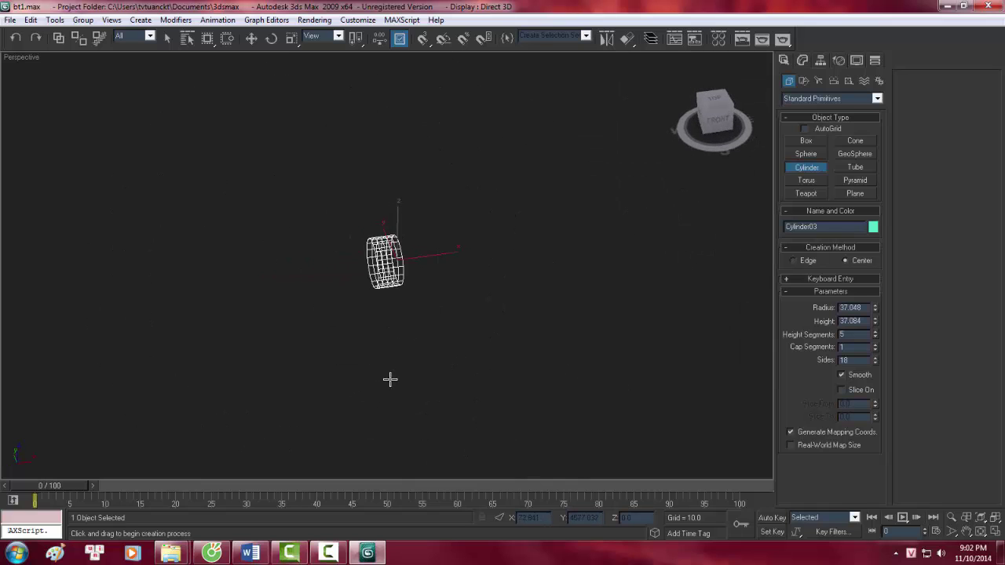
{"action": "scroll", "coordinate": [392, 375], "scroll_direction": "up", "scroll_amount": 2}
{"action": "scroll", "coordinate": [440, 360], "scroll_direction": "up", "scroll_amount": 2}
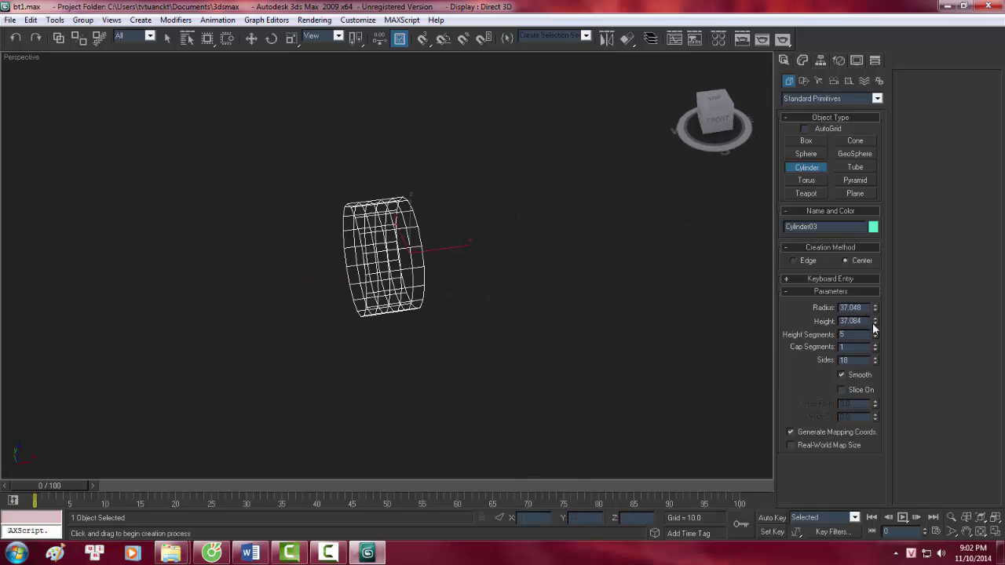
{"action": "left_click_drag", "start_coordinate": [874, 326], "coordinate": [648, 263]}
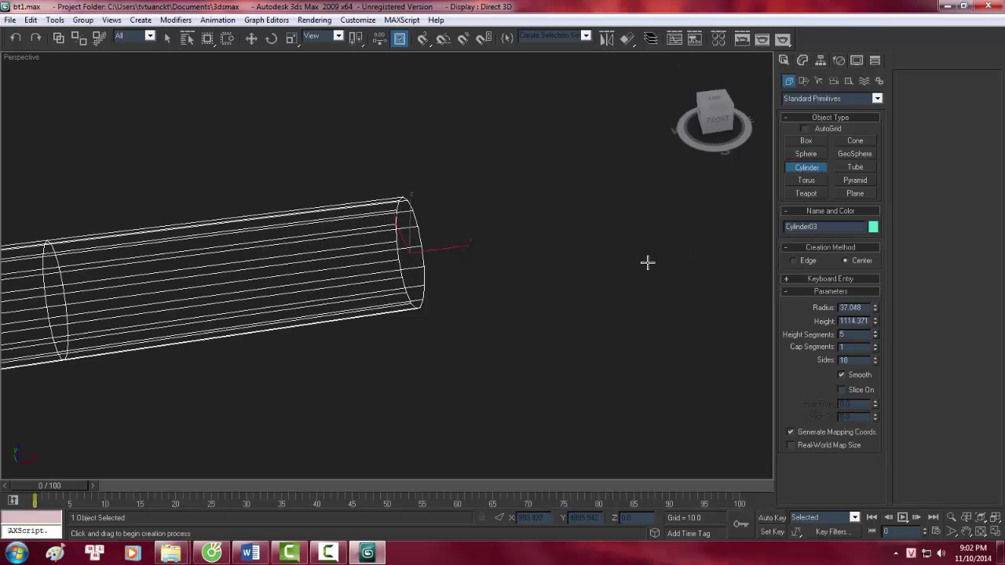
{"action": "left_click", "coordinate": [532, 439]}
- Scale Cylinder03 to 4944.757% along Z into a long rod, viewed in wireframe Left view
{"action": "key", "text": "r"}
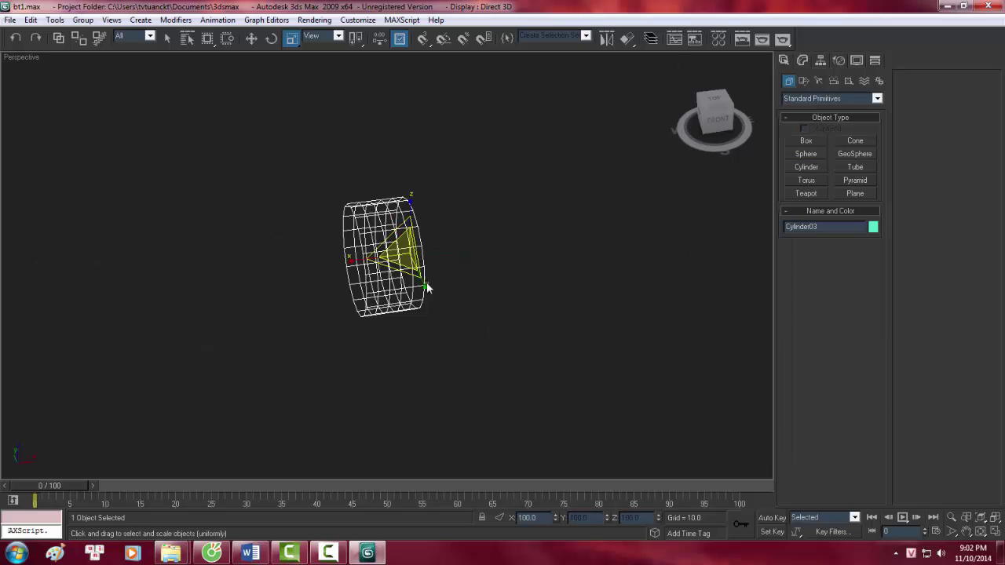
{"action": "left_click_drag", "start_coordinate": [427, 283], "coordinate": [566, 303]}
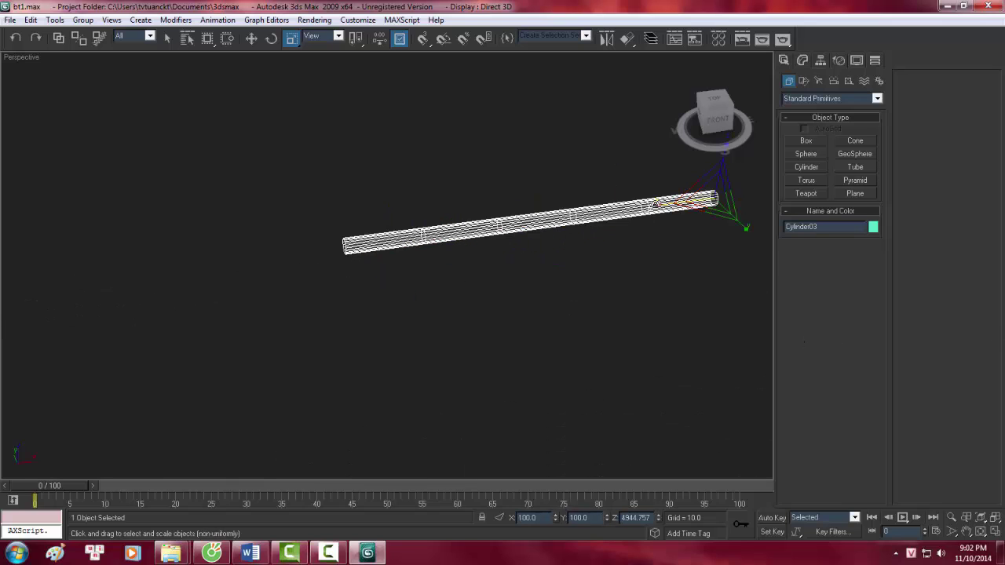
{"action": "left_click_drag", "start_coordinate": [597, 235], "coordinate": [620, 220]}
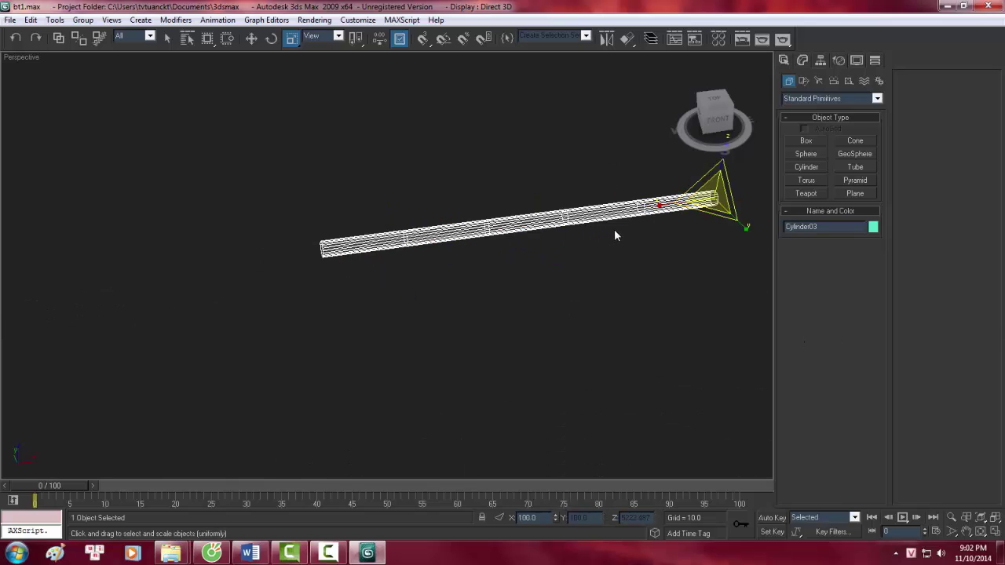
{"action": "key", "text": "l"}
{"action": "key", "text": "z"}
{"action": "key", "text": "F3"}
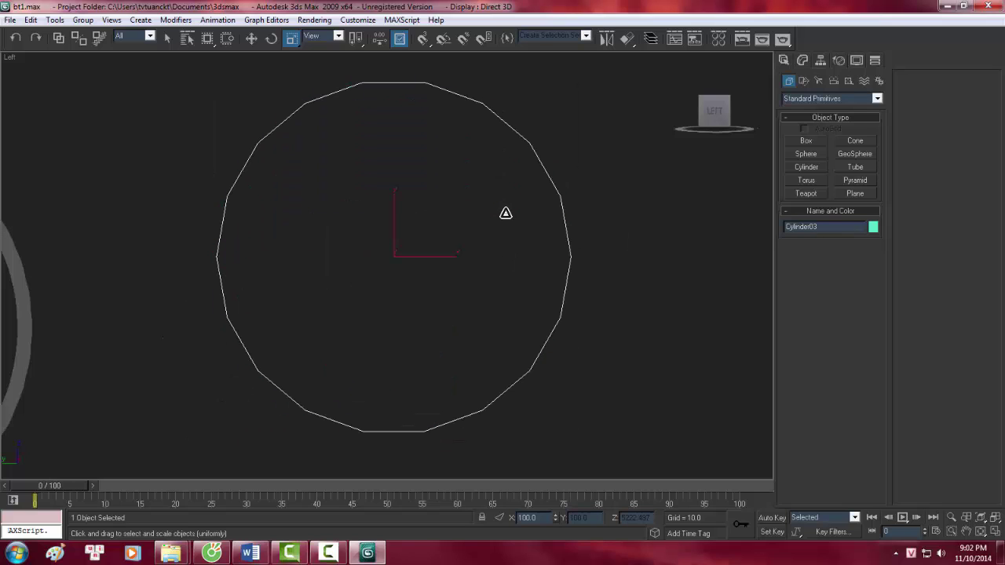
- Move the rod to Y 4235.441, Z 541.011, then return to Perspective
{"action": "middle_click_drag", "start_coordinate": [488, 229], "coordinate": [511, 228]}
{"action": "left_click", "coordinate": [251, 39]}
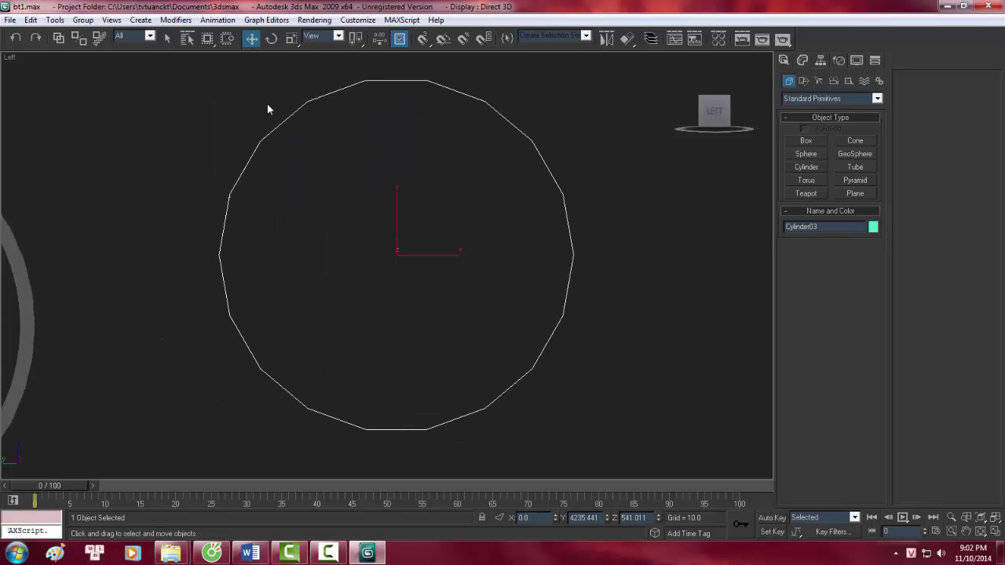
{"action": "scroll", "coordinate": [353, 180], "scroll_direction": "down", "scroll_amount": 2}
{"action": "middle_click_drag", "start_coordinate": [439, 170], "coordinate": [463, 212]}
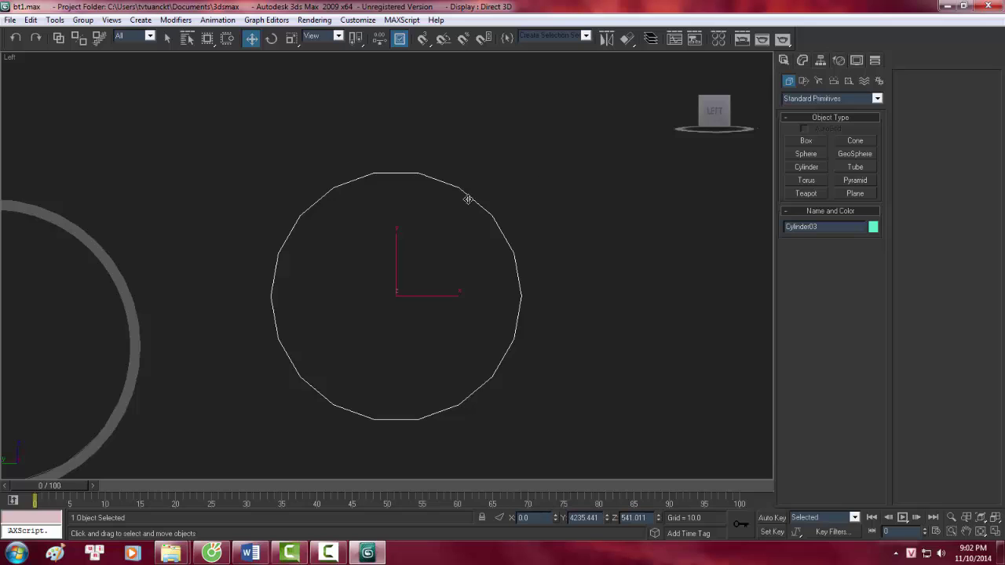
{"action": "middle_click_drag", "start_coordinate": [366, 220], "coordinate": [494, 207]}
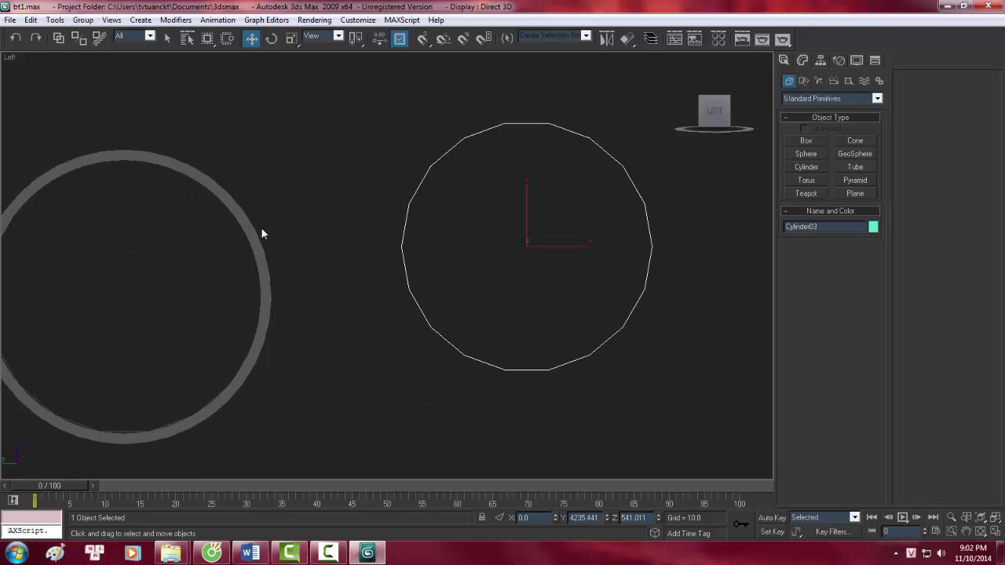
{"action": "key", "text": "p"}
{"action": "middle_click_drag", "start_coordinate": [262, 233], "coordinate": [87, 235]}
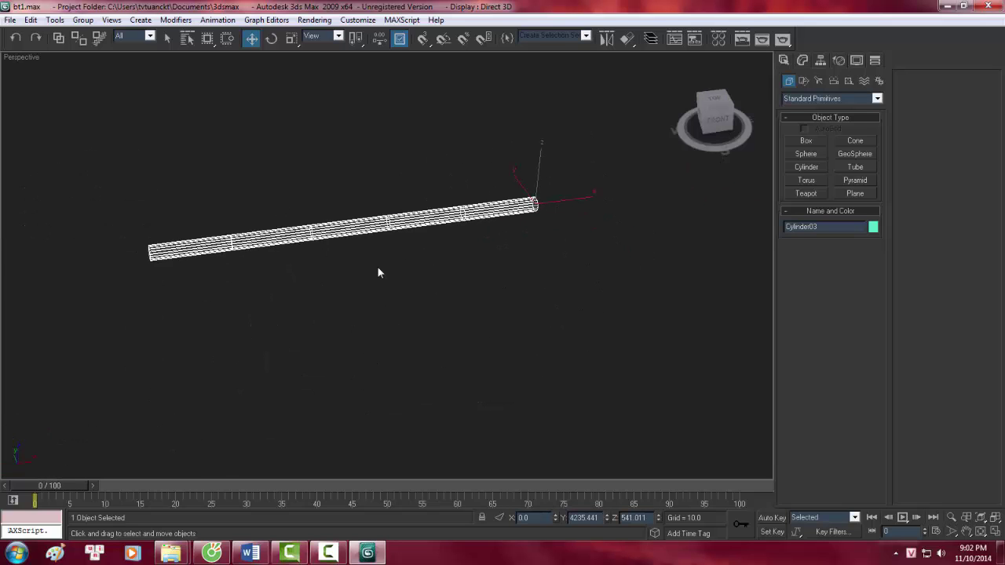
{"action": "middle_click_drag", "start_coordinate": [377, 271], "coordinate": [229, 284]}
{"action": "scroll", "coordinate": [359, 286], "scroll_direction": "down", "scroll_amount": 5}
{"action": "key", "text": "F3"}
{"action": "scroll", "coordinate": [369, 270], "scroll_direction": "up", "scroll_amount": 4}
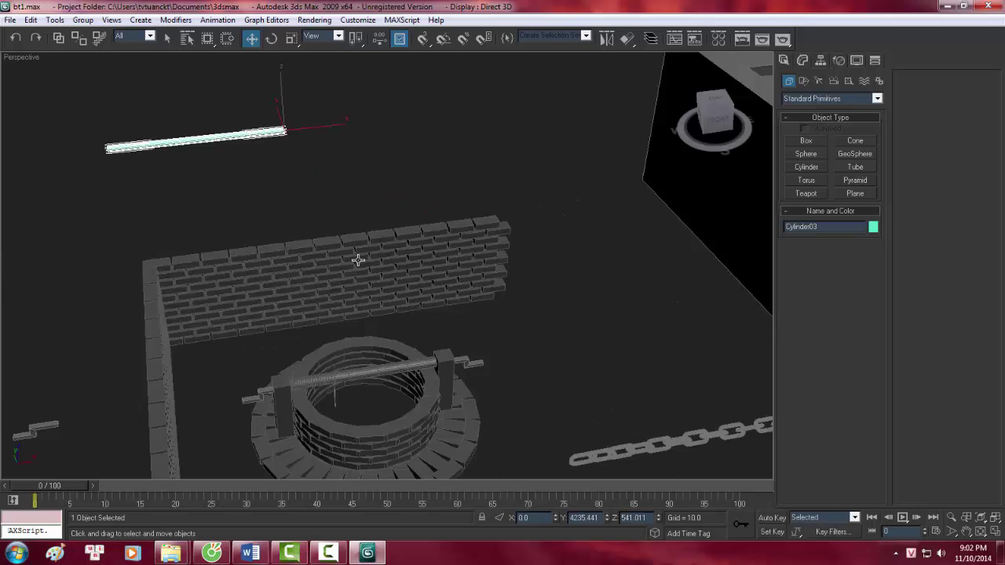
{"action": "scroll", "coordinate": [359, 260], "scroll_direction": "up", "scroll_amount": 2}
{"action": "scroll", "coordinate": [414, 260], "scroll_direction": "up", "scroll_amount": 3}
{"action": "mouse_move", "coordinate": [413, 219]}
{"action": "middle_mouse_down"}
{"action": "mouse_move", "coordinate": [168, 199]}
{"action": "mouse_move", "coordinate": [492, 265]}
{"action": "middle_mouse_up"}
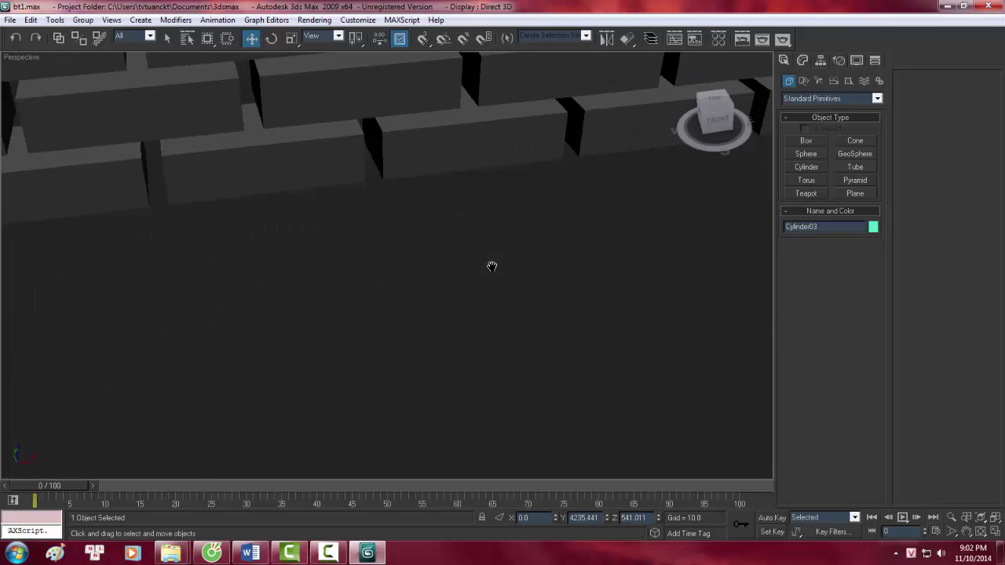
{"action": "scroll", "coordinate": [466, 254], "scroll_direction": "down", "scroll_amount": 3}
{"action": "scroll", "coordinate": [296, 225], "scroll_direction": "up", "scroll_amount": 1}
{"action": "scroll", "coordinate": [352, 265], "scroll_direction": "up", "scroll_amount": 3}
{"action": "scroll", "coordinate": [359, 272], "scroll_direction": "up", "scroll_amount": 3}
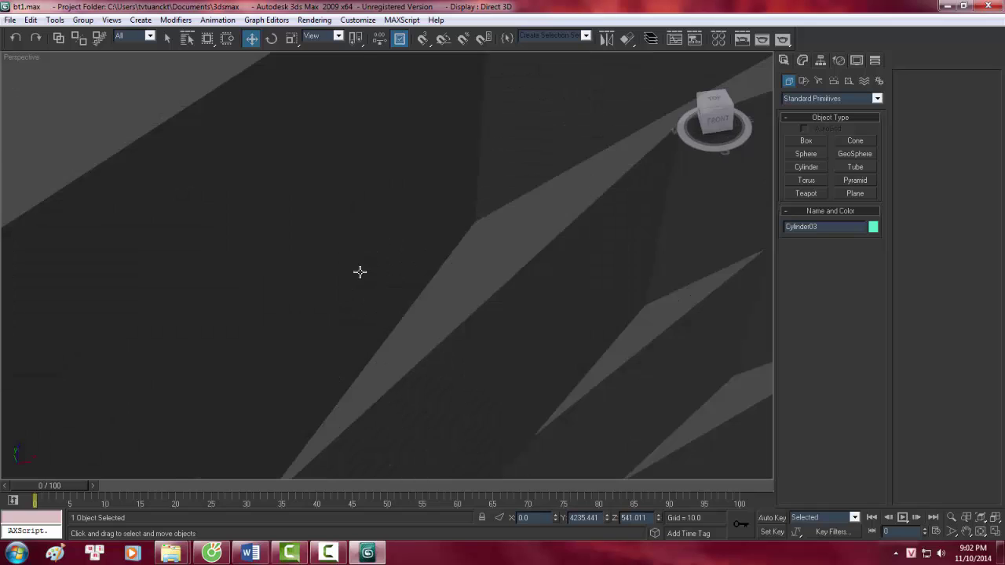
{"action": "scroll", "coordinate": [432, 302], "scroll_direction": "down", "scroll_amount": 3}
{"action": "middle_click_drag", "start_coordinate": [521, 297], "coordinate": [498, 268]}
{"action": "left_click", "coordinate": [409, 182]}
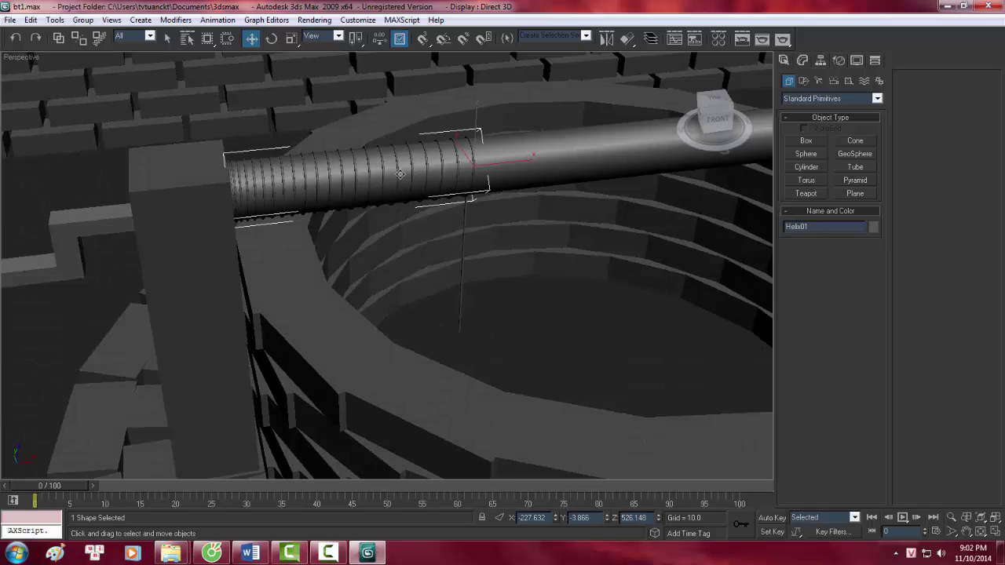
{"action": "middle_click_drag", "start_coordinate": [412, 178], "coordinate": [398, 228]}
{"action": "scroll", "coordinate": [399, 225], "scroll_direction": "up", "scroll_amount": 3}
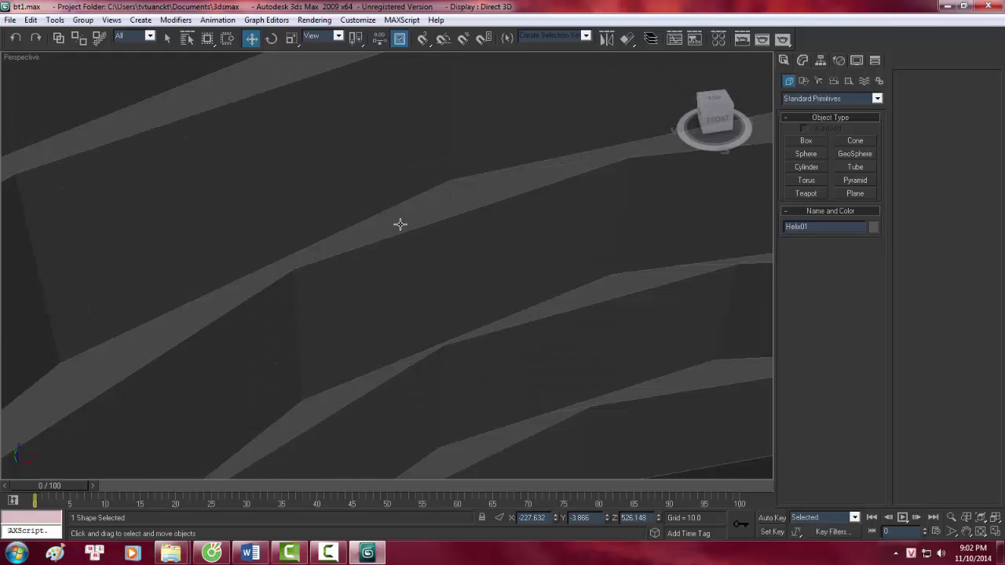
{"action": "scroll", "coordinate": [398, 228], "scroll_direction": "down", "scroll_amount": 3}
{"action": "scroll", "coordinate": [398, 228], "scroll_direction": "down", "scroll_amount": 3}
{"action": "scroll", "coordinate": [400, 234], "scroll_direction": "up", "scroll_amount": 6}
{"action": "scroll", "coordinate": [401, 238], "scroll_direction": "down", "scroll_amount": 3}
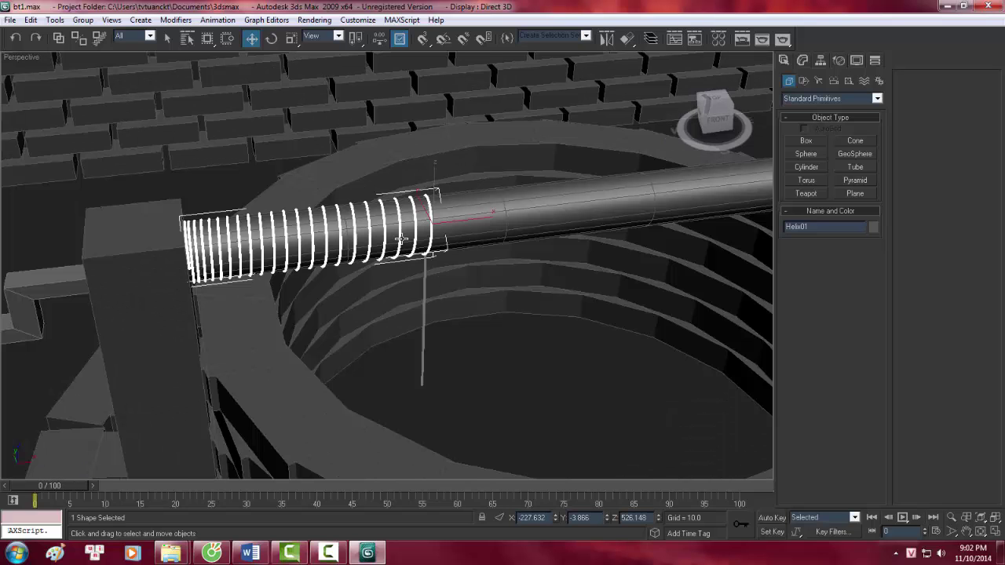
{"action": "scroll", "coordinate": [359, 271], "scroll_direction": "down", "scroll_amount": 5}
{"action": "scroll", "coordinate": [357, 267], "scroll_direction": "up", "scroll_amount": 5}
{"action": "mouse_move", "coordinate": [357, 267]}
{"action": "middle_mouse_down", "text": "alt"}
{"action": "mouse_move", "coordinate": [317, 261]}
{"action": "mouse_move", "coordinate": [228, 296]}
{"action": "middle_mouse_up", "text": "alt"}
{"action": "scroll", "coordinate": [229, 296], "scroll_direction": "down", "scroll_amount": 5}
{"action": "scroll", "coordinate": [184, 272], "scroll_direction": "down", "scroll_amount": 3}
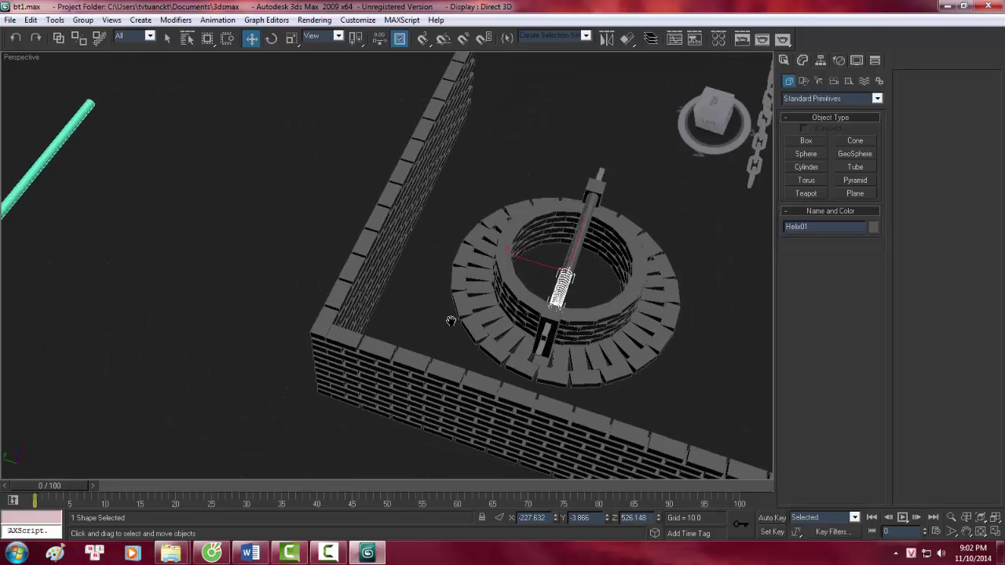
{"action": "scroll", "coordinate": [16, 191], "scroll_direction": "down", "scroll_amount": 1}
{"action": "left_click", "coordinate": [69, 226]}
{"action": "middle_click_drag", "start_coordinate": [88, 220], "coordinate": [331, 248]}
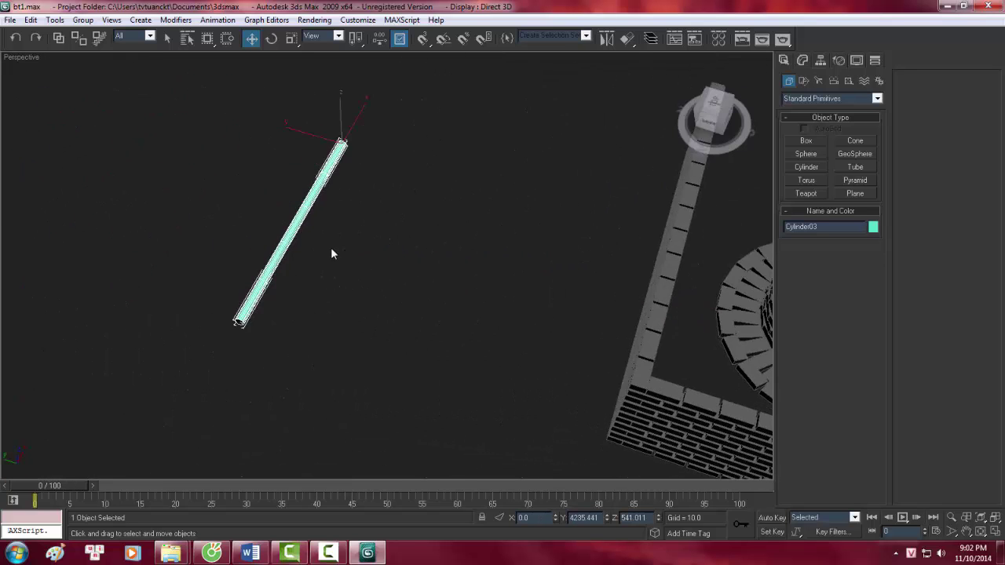
{"action": "scroll", "coordinate": [186, 220], "scroll_direction": "up", "scroll_amount": 3}
{"action": "middle_click_drag", "start_coordinate": [185, 220], "coordinate": [302, 197]}
{"action": "scroll", "coordinate": [302, 198], "scroll_direction": "down", "scroll_amount": 2}
{"action": "scroll", "coordinate": [274, 236], "scroll_direction": "down", "scroll_amount": 3}
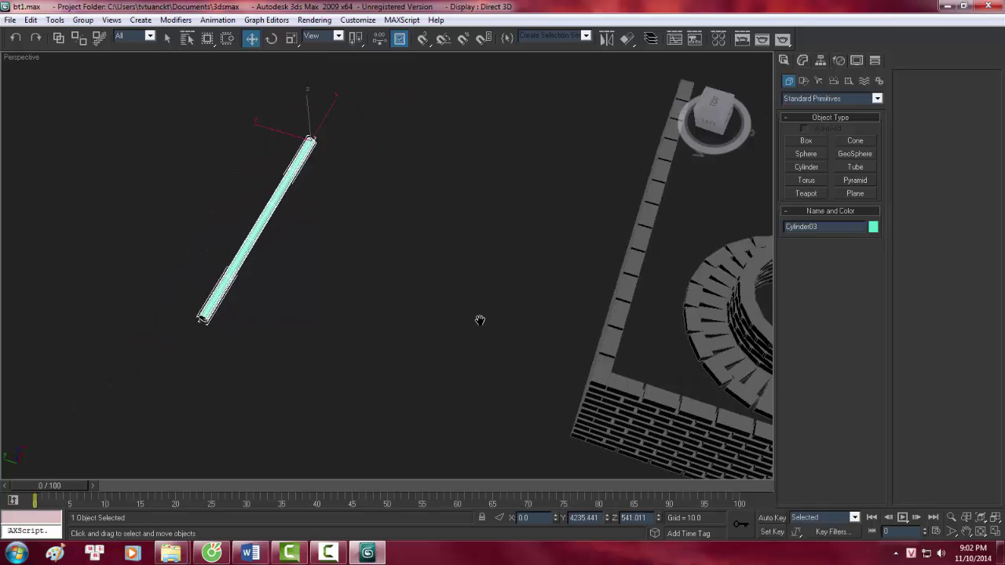
{"action": "scroll", "coordinate": [479, 319], "scroll_direction": "up", "scroll_amount": 3}
{"action": "middle_click_drag", "start_coordinate": [415, 280], "coordinate": [453, 285]}
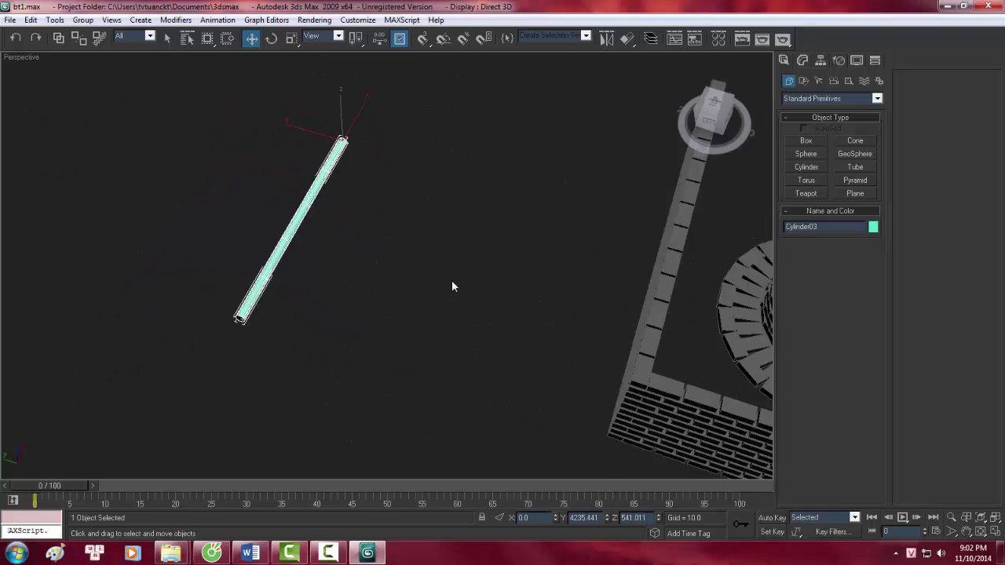
{"action": "scroll", "coordinate": [453, 285], "scroll_direction": "up", "scroll_amount": 3}
{"action": "mouse_move", "coordinate": [254, 256]}
{"action": "middle_mouse_down"}
{"action": "mouse_move", "coordinate": [458, 237]}
{"action": "mouse_move", "coordinate": [337, 228]}
{"action": "mouse_move", "coordinate": [350, 186]}
{"action": "middle_mouse_up"}
{"action": "scroll", "coordinate": [349, 194], "scroll_direction": "up", "scroll_amount": 2}
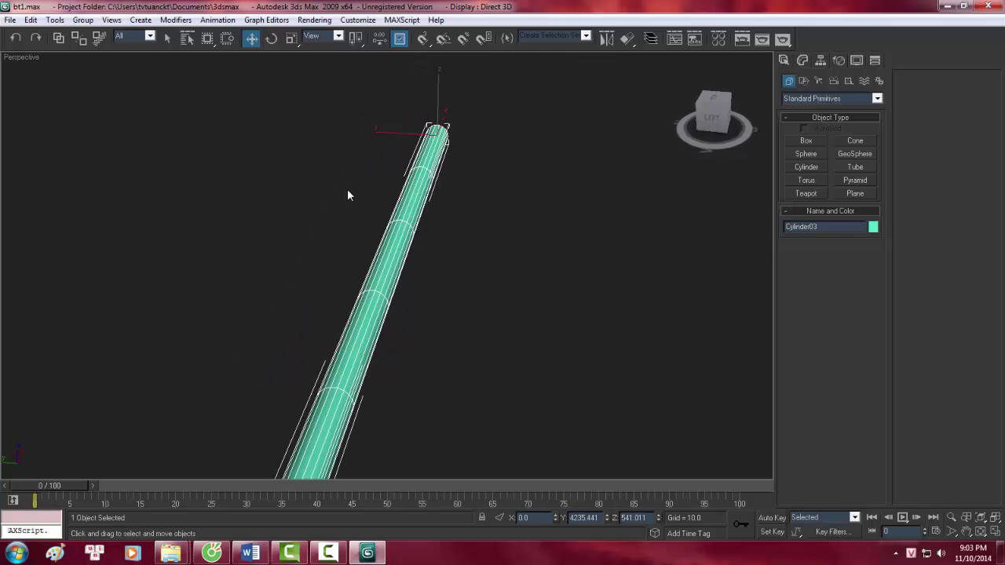
{"action": "key", "text": "l"}
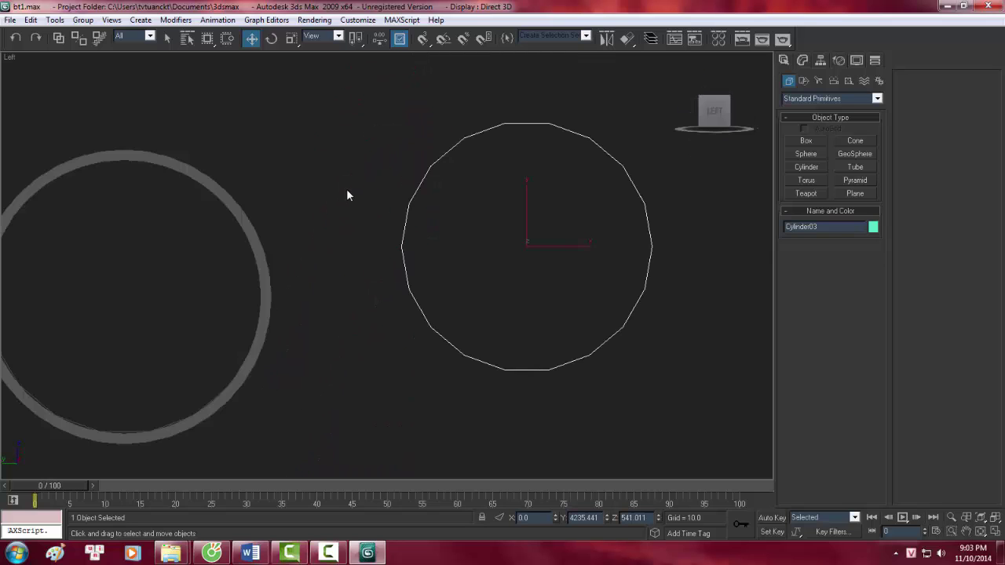
{"action": "key", "text": "z"}
{"action": "middle_click_drag", "start_coordinate": [417, 176], "coordinate": [341, 163]}
{"action": "scroll", "coordinate": [341, 163], "scroll_direction": "down", "scroll_amount": 3}
- Draw a helix of height 13.03 around the rod end-on in the Left viewport
{"action": "scroll", "coordinate": [334, 207], "scroll_direction": "up", "scroll_amount": 1}
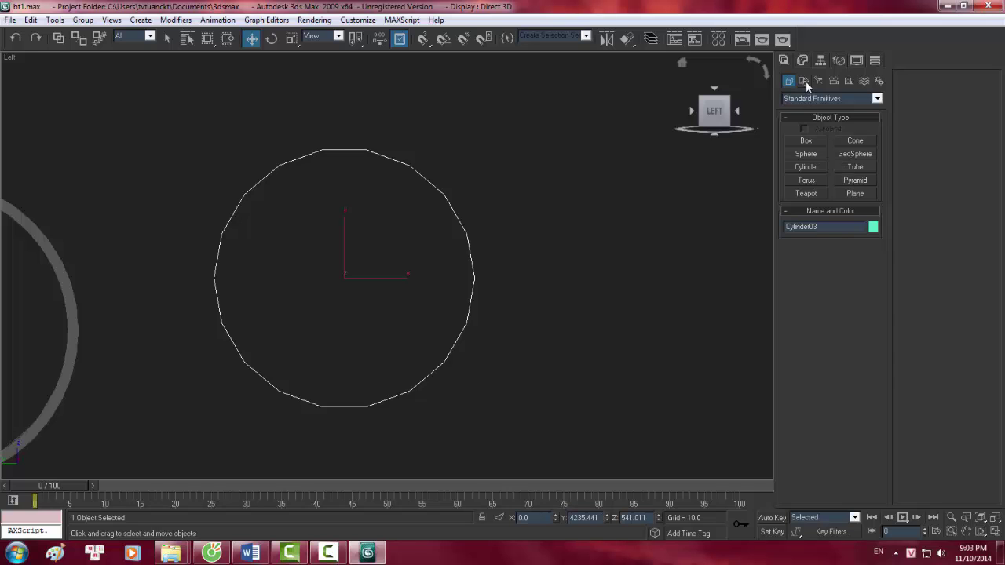
{"action": "left_click", "coordinate": [804, 81]}
{"action": "left_click", "coordinate": [855, 202]}
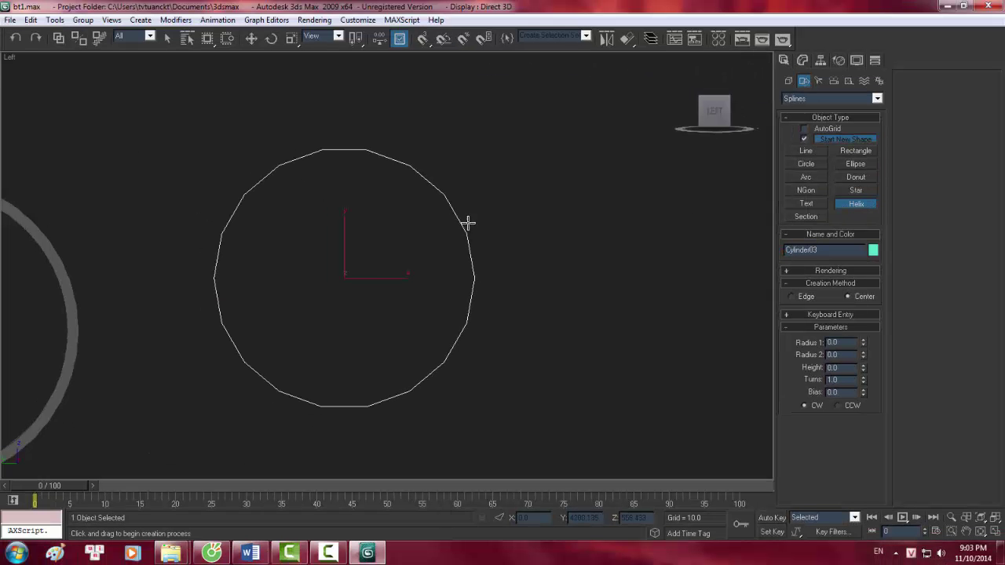
{"action": "mouse_move", "coordinate": [468, 223]}
{"action": "middle_mouse_down"}
{"action": "mouse_move", "coordinate": [521, 209]}
{"action": "mouse_move", "coordinate": [411, 246]}
{"action": "middle_mouse_up"}
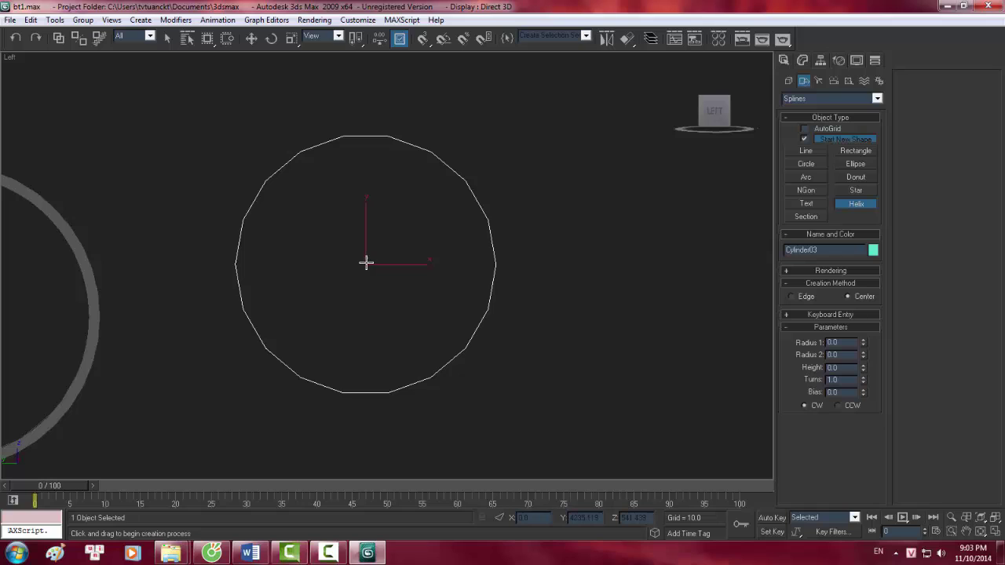
{"action": "left_click_drag", "start_coordinate": [365, 263], "coordinate": [464, 361]}
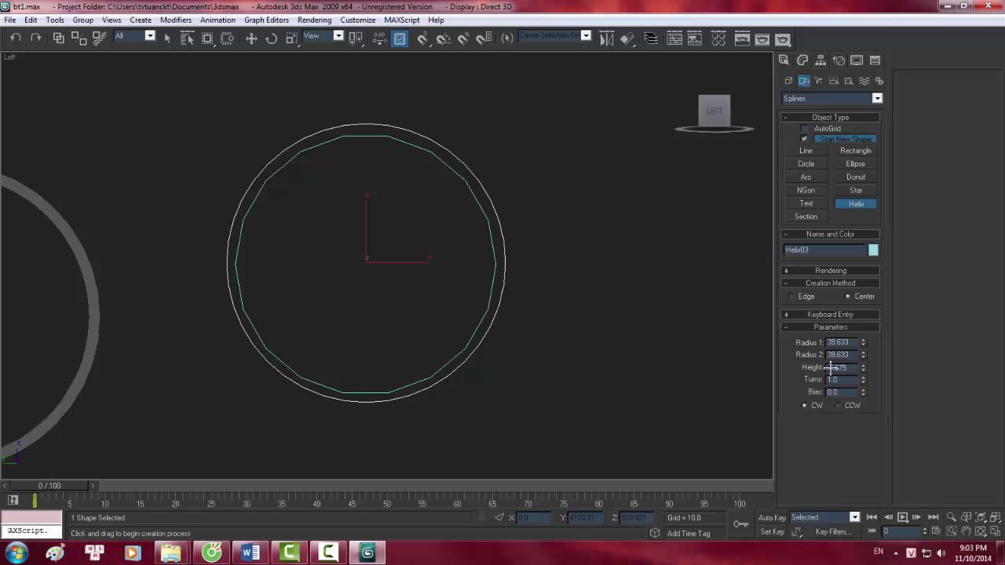
{"action": "left_click", "coordinate": [515, 314]}
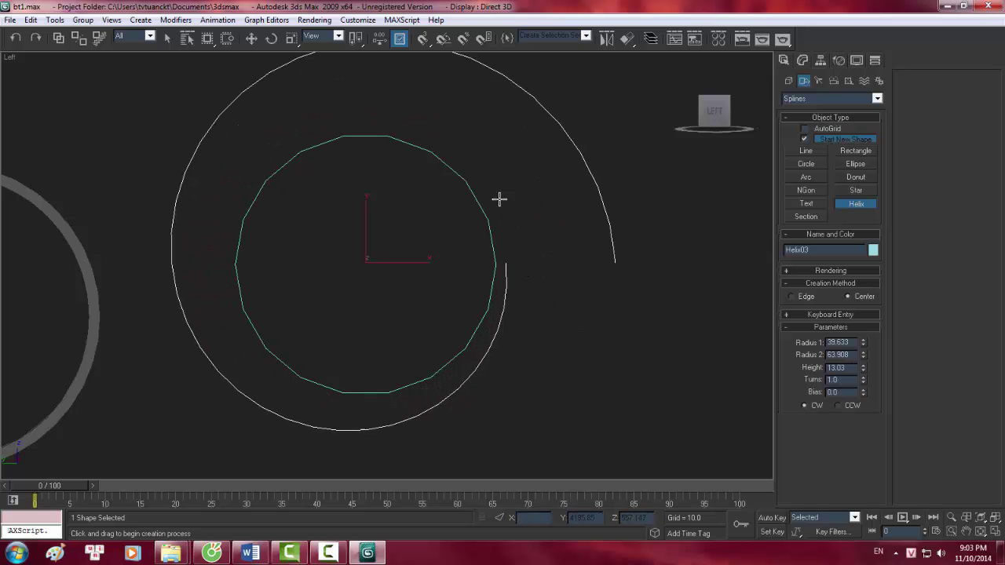
{"action": "left_click", "coordinate": [539, 240]}
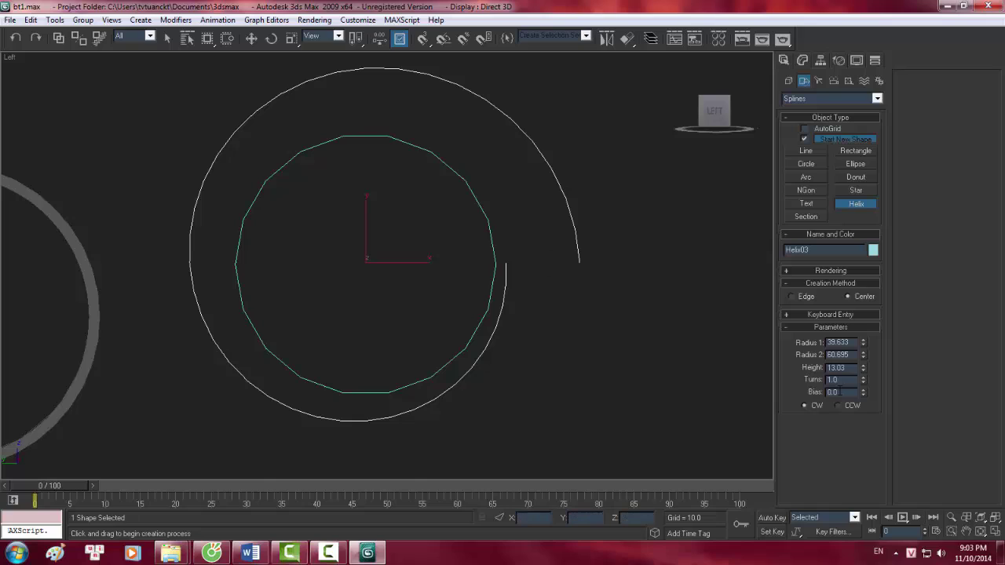
- Set Helix03's Radius 1 and Radius 2 both to 40
{"action": "double_click", "coordinate": [838, 342]}
{"action": "type", "text": "40"}
{"action": "key", "text": "Tab"}
{"action": "type", "text": "40"}
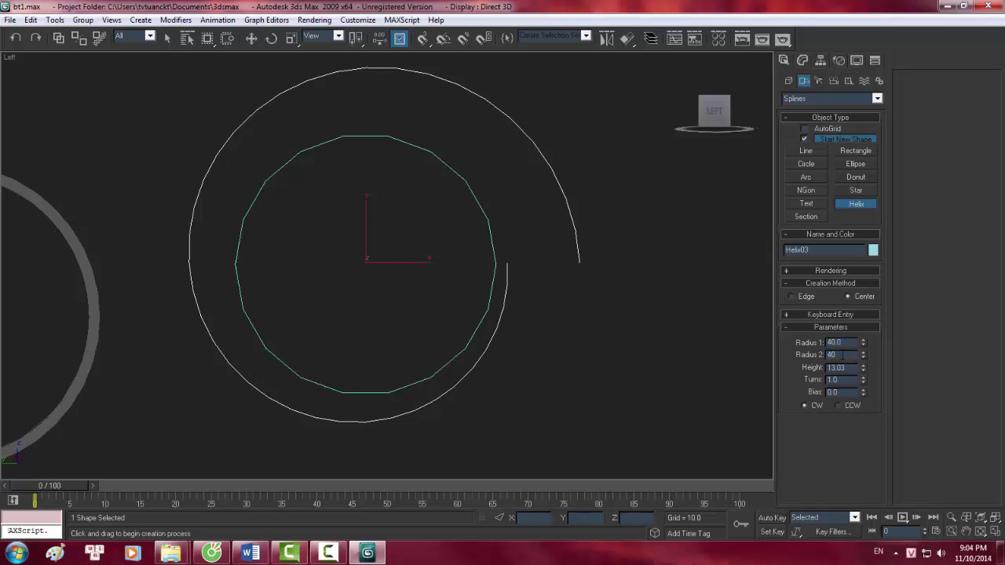
{"action": "key", "text": "Return"}
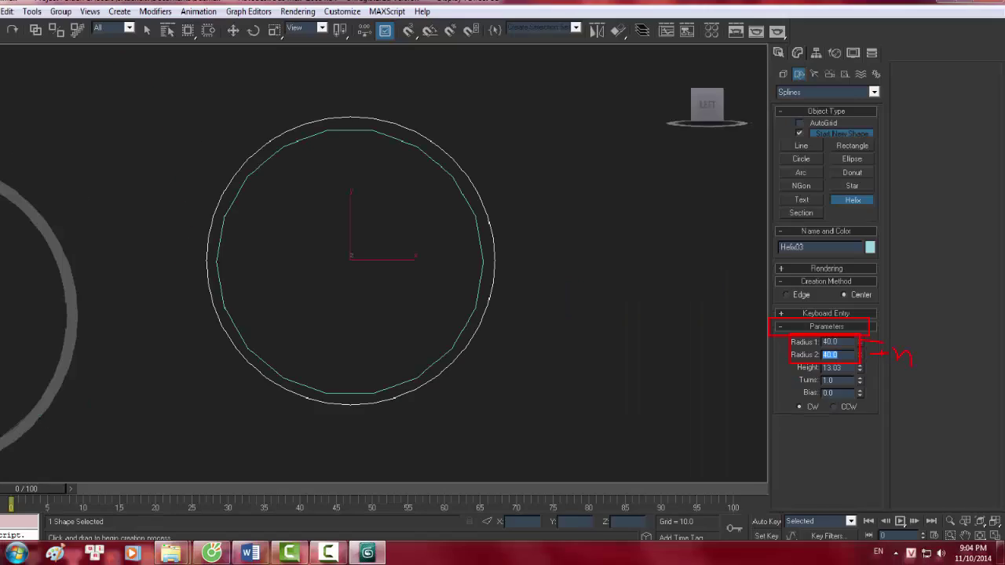
- Frame Helix03 in Perspective and orbit to face the cylinder's end
{"action": "middle_click_drag", "start_coordinate": [492, 271], "coordinate": [514, 287]}
{"action": "key", "text": "p"}
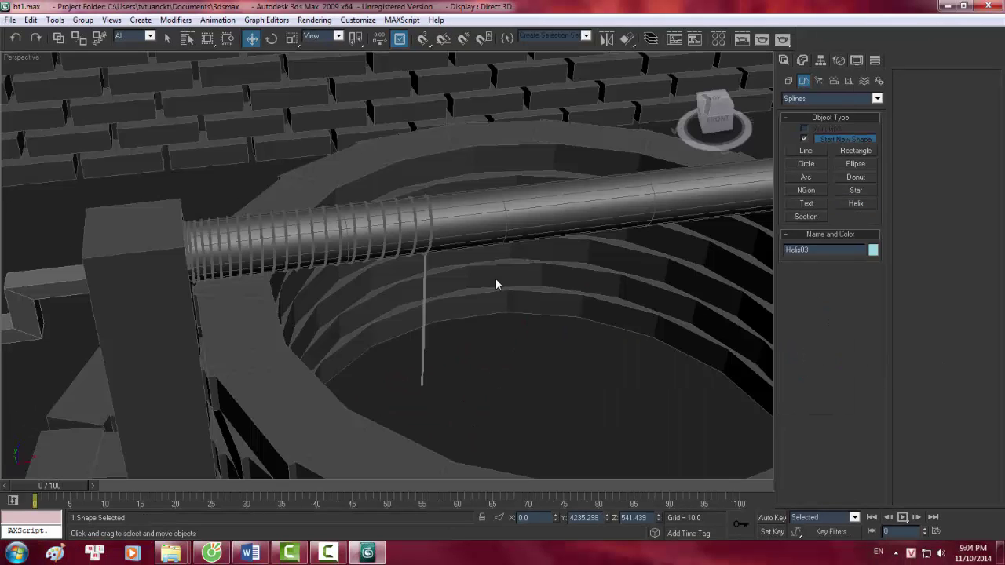
{"action": "key", "text": "z"}
{"action": "scroll", "coordinate": [494, 246], "scroll_direction": "down", "scroll_amount": 3}
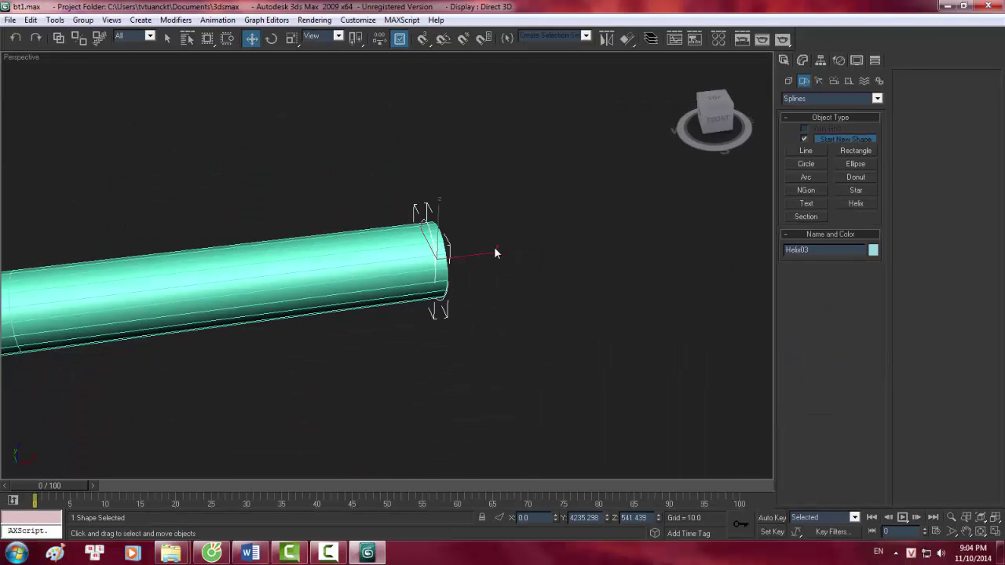
{"action": "scroll", "coordinate": [493, 247], "scroll_direction": "up", "scroll_amount": 3}
{"action": "mouse_move", "coordinate": [494, 246]}
{"action": "middle_mouse_down", "text": "alt"}
{"action": "mouse_move", "coordinate": [368, 191]}
{"action": "mouse_move", "coordinate": [483, 263]}
{"action": "middle_mouse_up", "text": "alt"}
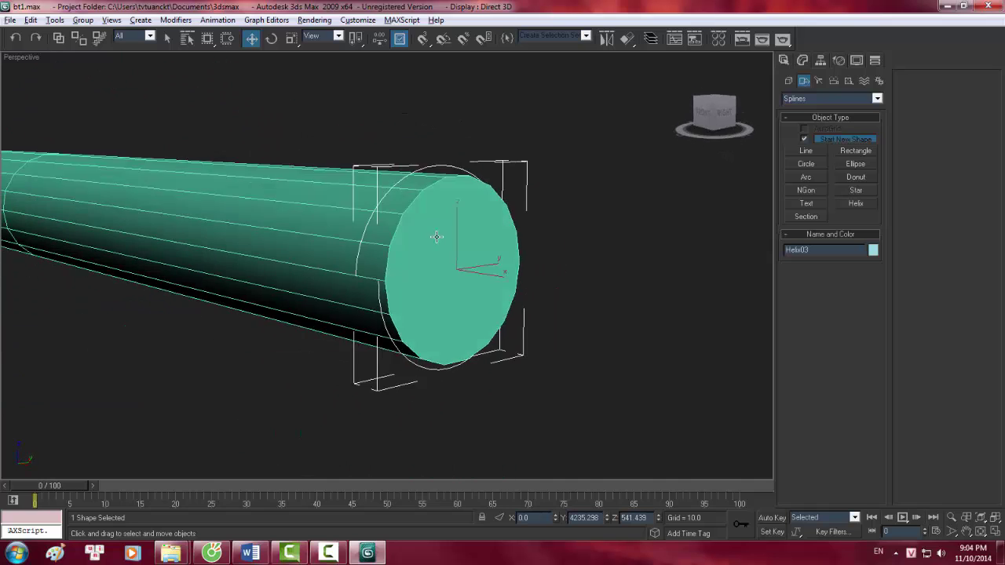
{"action": "scroll", "coordinate": [482, 263], "scroll_direction": "up", "scroll_amount": 1}
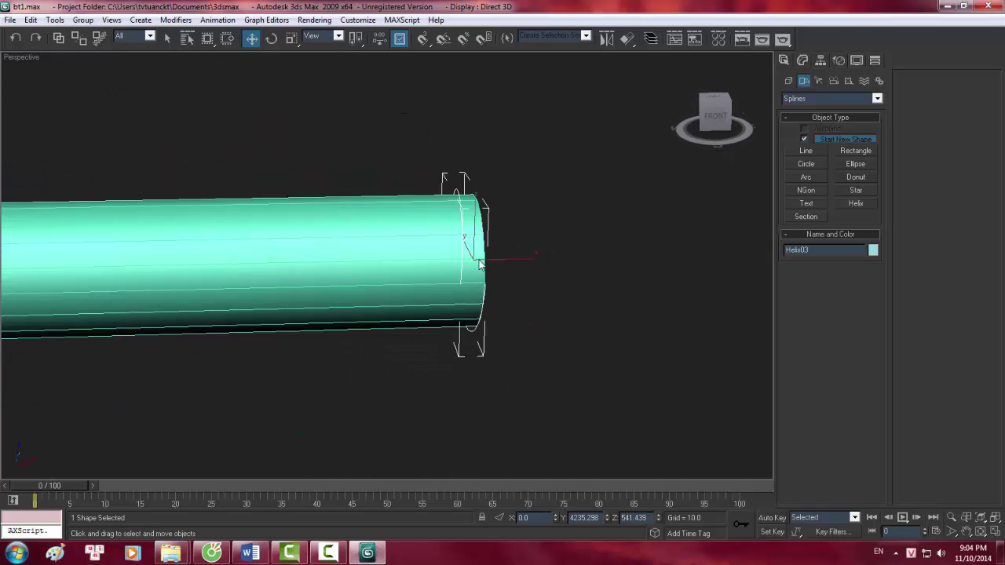
{"action": "scroll", "coordinate": [601, 258], "scroll_direction": "down", "scroll_amount": 3}
{"action": "scroll", "coordinate": [520, 239], "scroll_direction": "up", "scroll_amount": 2}
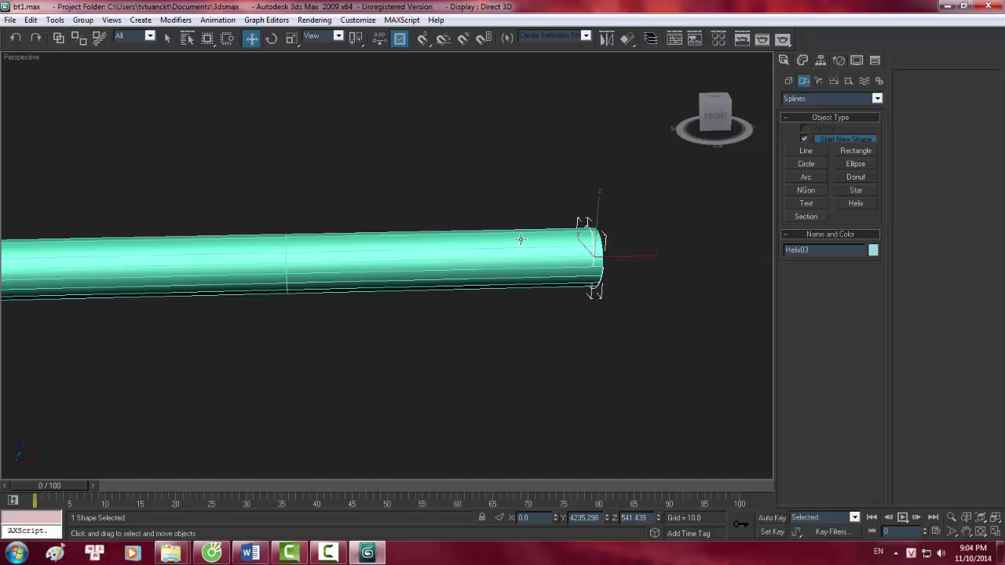
- Scale Helix03 lengthwise so its spiral winds along much more of the cylinder
{"action": "key", "text": "r"}
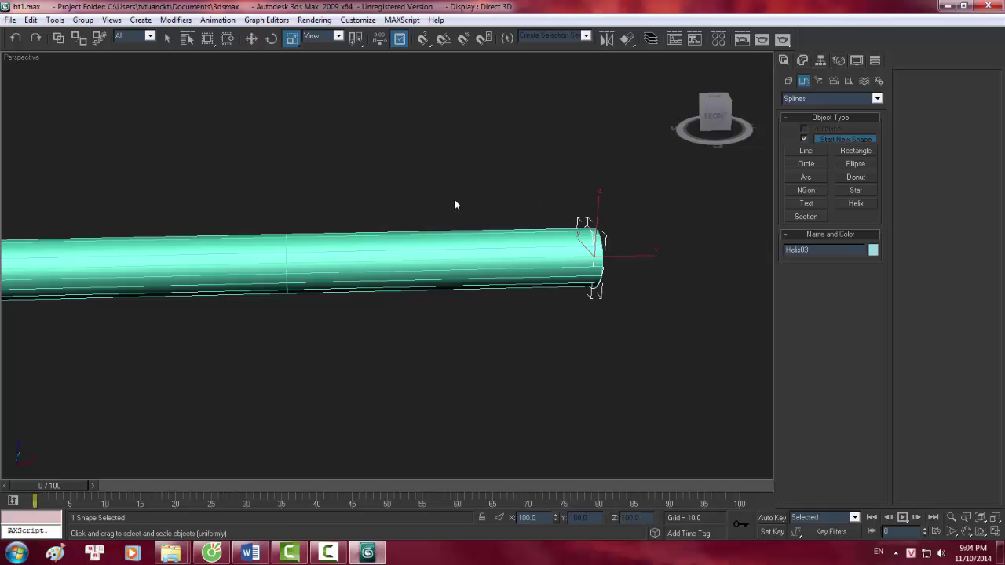
{"action": "middle_click_drag", "start_coordinate": [464, 199], "coordinate": [473, 227]}
{"action": "middle_click_drag", "start_coordinate": [503, 270], "coordinate": [475, 247]}
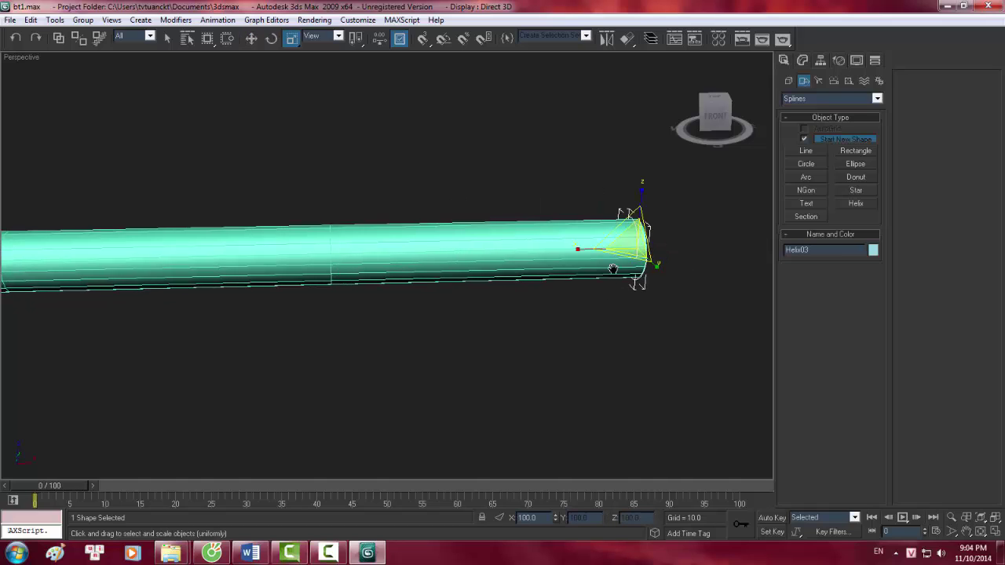
{"action": "key", "text": "r"}
{"action": "left_click_drag", "start_coordinate": [608, 228], "coordinate": [79, 220]}
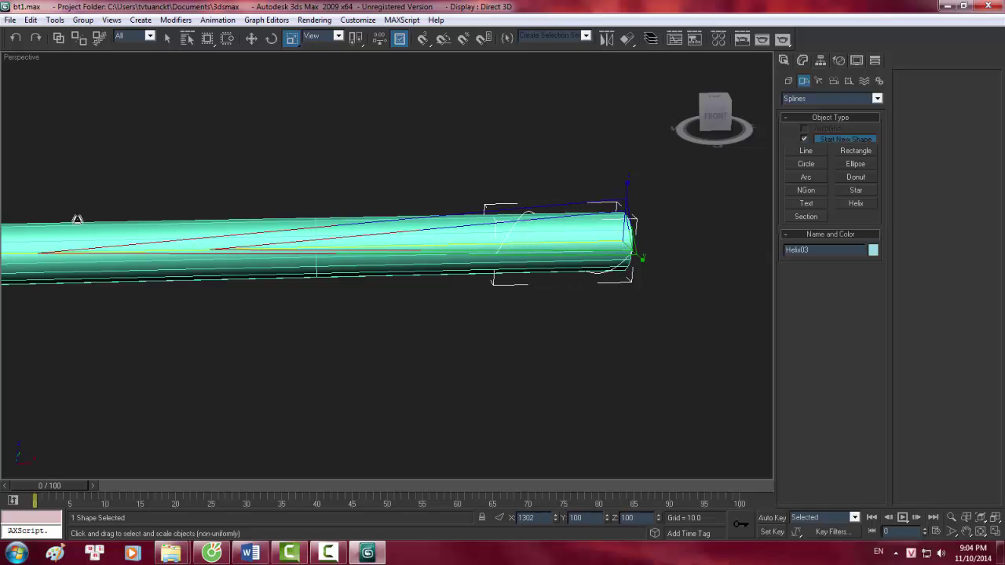
{"action": "right_click", "coordinate": [78, 219]}
{"action": "middle_click_drag", "start_coordinate": [299, 231], "coordinate": [664, 246]}
{"action": "left_click_drag", "start_coordinate": [664, 246], "coordinate": [430, 278]}
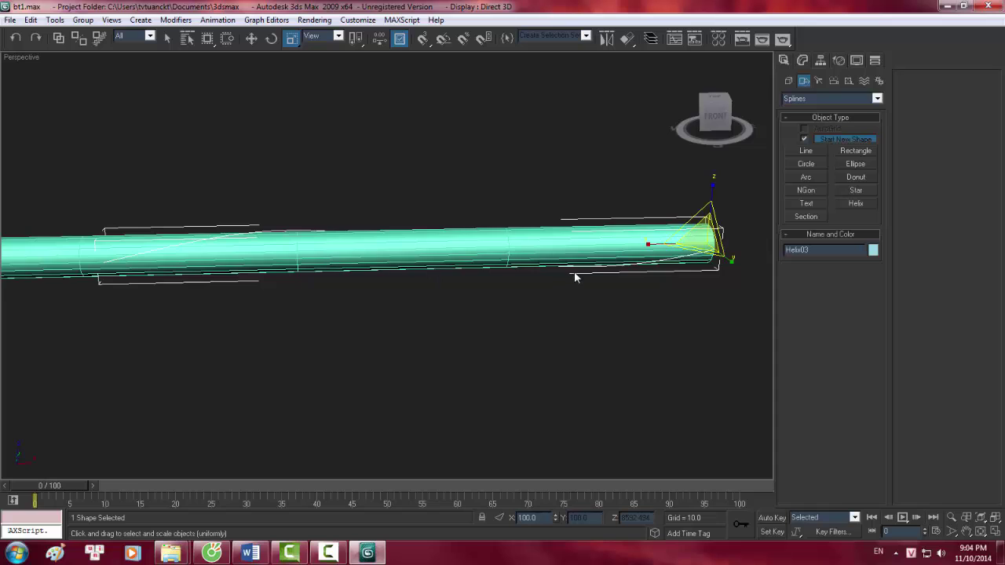
{"action": "mouse_move", "coordinate": [574, 277]}
{"action": "middle_mouse_down", "text": "alt"}
{"action": "mouse_move", "coordinate": [482, 243]}
{"action": "mouse_move", "coordinate": [543, 246]}
{"action": "mouse_move", "coordinate": [507, 298]}
{"action": "mouse_move", "coordinate": [418, 262]}
{"action": "mouse_move", "coordinate": [426, 249]}
{"action": "mouse_move", "coordinate": [471, 236]}
{"action": "middle_mouse_up", "text": "alt"}
{"action": "key", "text": "F3"}
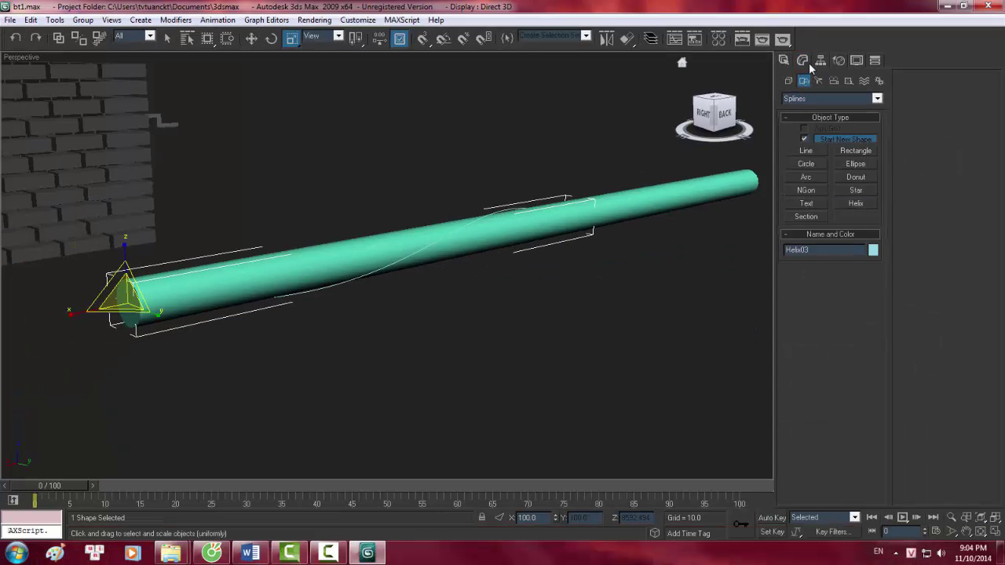
- Raise the helix's Turns to 23.53 in its Modify panel parameters
{"action": "left_click", "coordinate": [803, 60]}
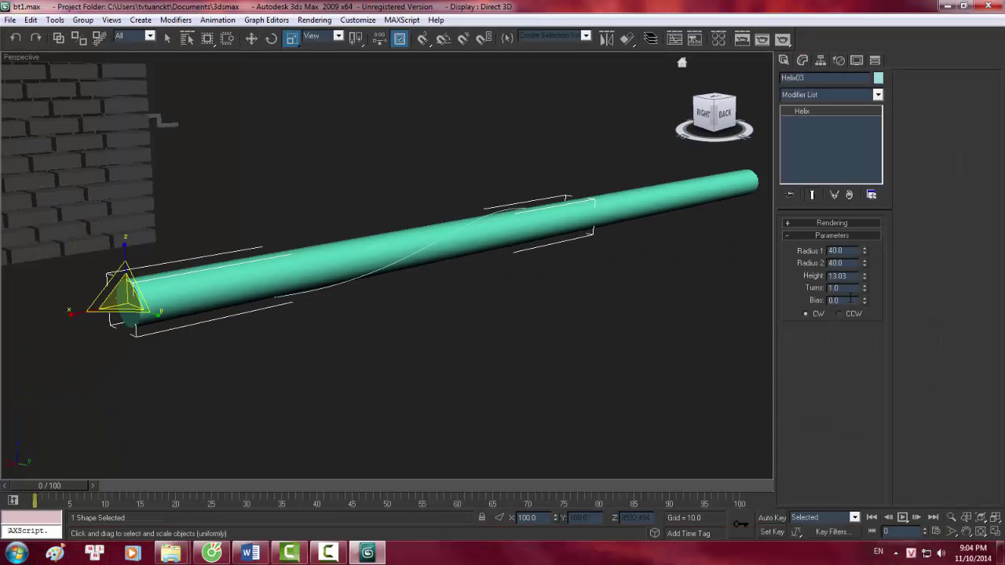
{"action": "mouse_move", "coordinate": [864, 291]}
{"action": "left_mouse_down"}
{"action": "mouse_move", "coordinate": [863, 256]}
{"action": "mouse_move", "coordinate": [740, 470]}
{"action": "mouse_move", "coordinate": [548, 262]}
{"action": "mouse_move", "coordinate": [411, 321]}
{"action": "mouse_move", "coordinate": [164, 337]}
{"action": "mouse_move", "coordinate": [164, 448]}
{"action": "mouse_move", "coordinate": [332, 94]}
{"action": "mouse_move", "coordinate": [341, 341]}
{"action": "mouse_move", "coordinate": [420, 239]}
{"action": "mouse_move", "coordinate": [429, 339]}
{"action": "mouse_move", "coordinate": [411, 352]}
{"action": "mouse_move", "coordinate": [468, 398]}
{"action": "mouse_move", "coordinate": [509, 549]}
{"action": "mouse_move", "coordinate": [534, 74]}
{"action": "mouse_move", "coordinate": [540, 550]}
{"action": "left_mouse_up"}
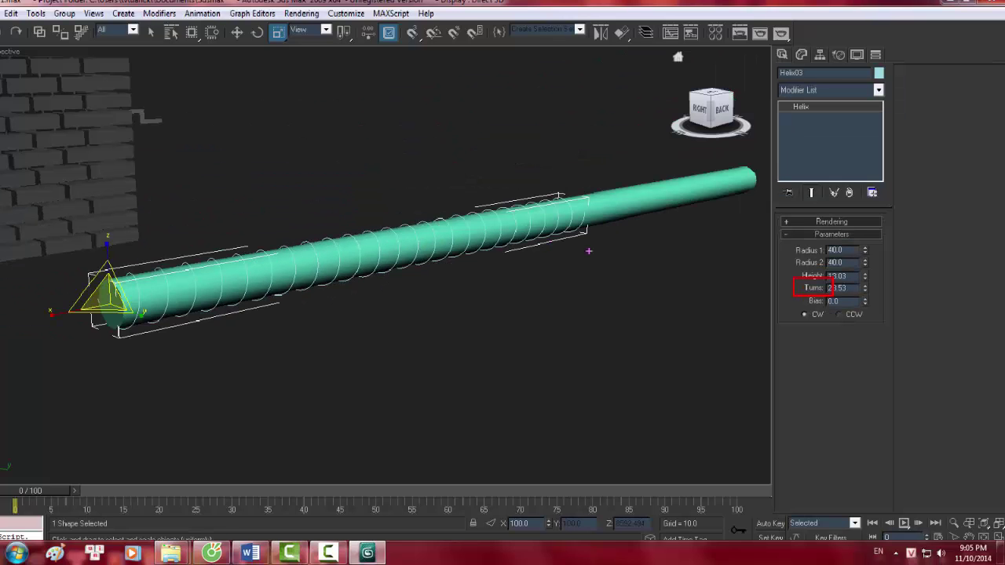
{"action": "middle_click_drag", "start_coordinate": [588, 251], "coordinate": [747, 313], "text": "alt"}
{"action": "mouse_move", "coordinate": [528, 271]}
{"action": "middle_mouse_down", "text": "alt"}
{"action": "mouse_move", "coordinate": [566, 297]}
{"action": "mouse_move", "coordinate": [736, 292]}
{"action": "mouse_move", "coordinate": [581, 283]}
{"action": "middle_mouse_up", "text": "alt"}
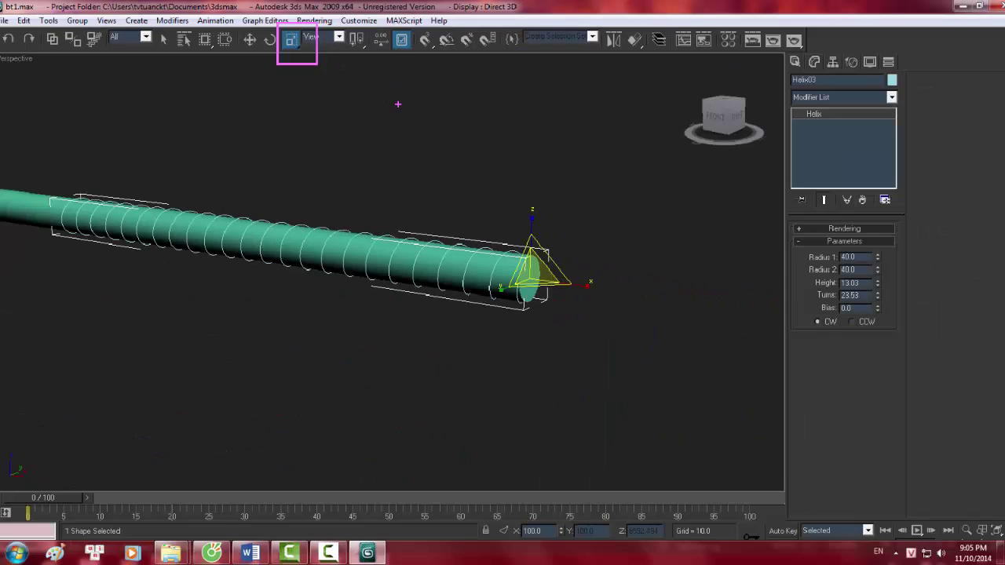
- Scale the helix shorter along X so it fits the roller end
{"action": "left_click_drag", "start_coordinate": [588, 280], "coordinate": [472, 184]}
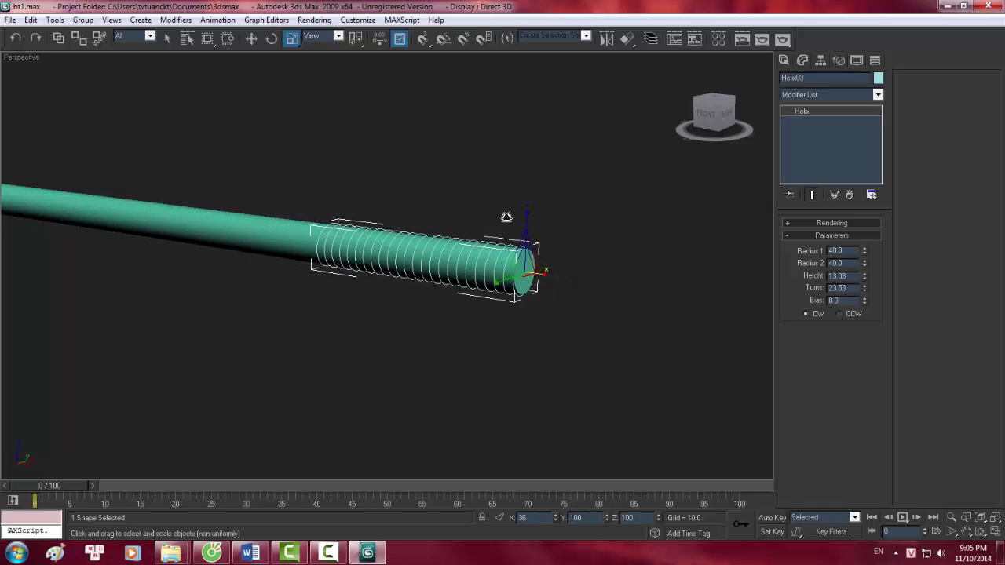
{"action": "left_click_drag", "start_coordinate": [475, 191], "coordinate": [459, 129]}
{"action": "mouse_move", "coordinate": [459, 129]}
{"action": "middle_mouse_down", "text": "alt"}
{"action": "mouse_move", "coordinate": [467, 191]}
{"action": "mouse_move", "coordinate": [329, 198]}
{"action": "mouse_move", "coordinate": [361, 211]}
{"action": "middle_mouse_up", "text": "alt"}
{"action": "scroll", "coordinate": [369, 216], "scroll_direction": "up", "scroll_amount": 3}
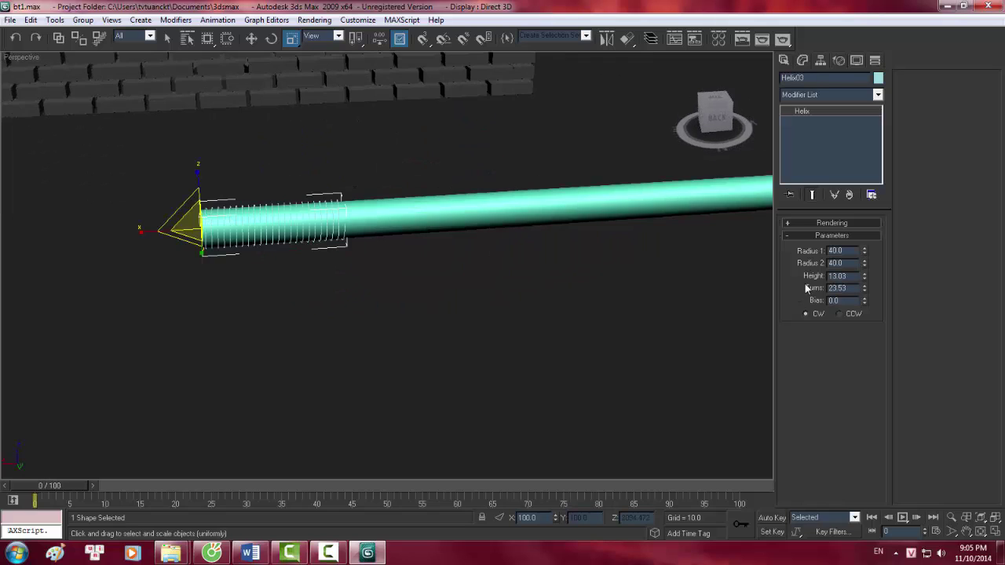
- Set the helix Height to 41.793 and Bias to -0.13
{"action": "left_click_drag", "start_coordinate": [865, 281], "coordinate": [855, 237]}
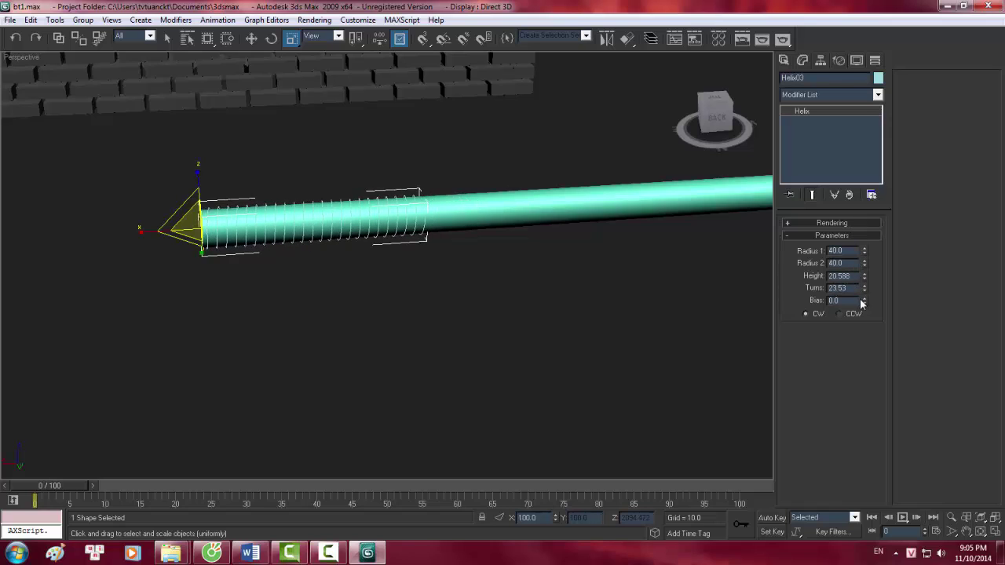
{"action": "mouse_move", "coordinate": [865, 302]}
{"action": "left_mouse_down"}
{"action": "mouse_move", "coordinate": [863, 282]}
{"action": "mouse_move", "coordinate": [853, 305]}
{"action": "mouse_move", "coordinate": [863, 210]}
{"action": "left_mouse_up"}
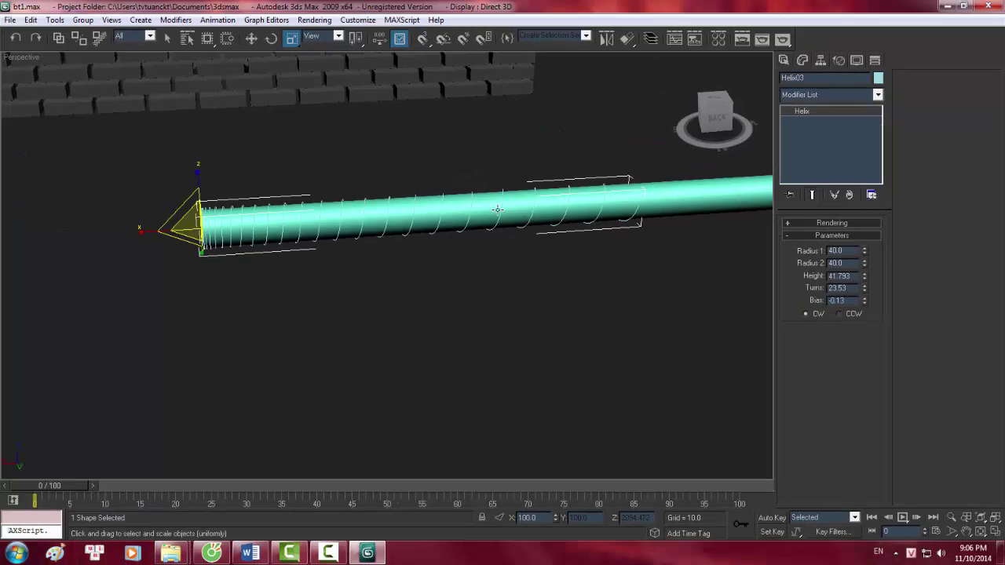
{"action": "mouse_move", "coordinate": [497, 209]}
{"action": "middle_mouse_down", "text": "alt"}
{"action": "mouse_move", "coordinate": [614, 210]}
{"action": "mouse_move", "coordinate": [622, 294]}
{"action": "middle_mouse_up", "text": "alt"}
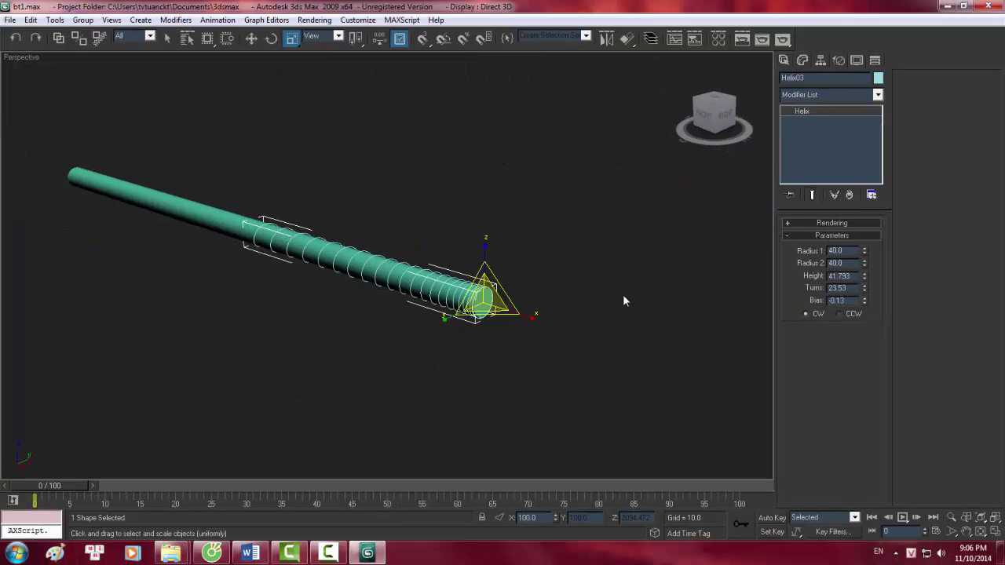
{"action": "left_click", "coordinate": [623, 294]}
{"action": "scroll", "coordinate": [623, 294], "scroll_direction": "up", "scroll_amount": 5}
{"action": "scroll", "coordinate": [498, 289], "scroll_direction": "down", "scroll_amount": 2}
{"action": "scroll", "coordinate": [499, 288], "scroll_direction": "up", "scroll_amount": 2}
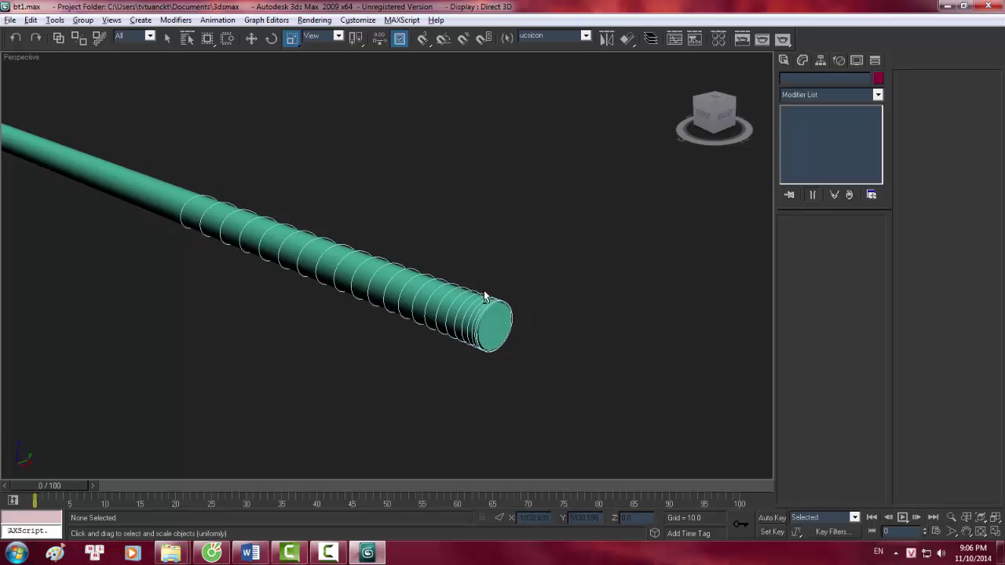
{"action": "scroll", "coordinate": [403, 291], "scroll_direction": "up", "scroll_amount": 3}
{"action": "scroll", "coordinate": [404, 291], "scroll_direction": "up", "scroll_amount": 3}
{"action": "scroll", "coordinate": [406, 291], "scroll_direction": "down", "scroll_amount": 2}
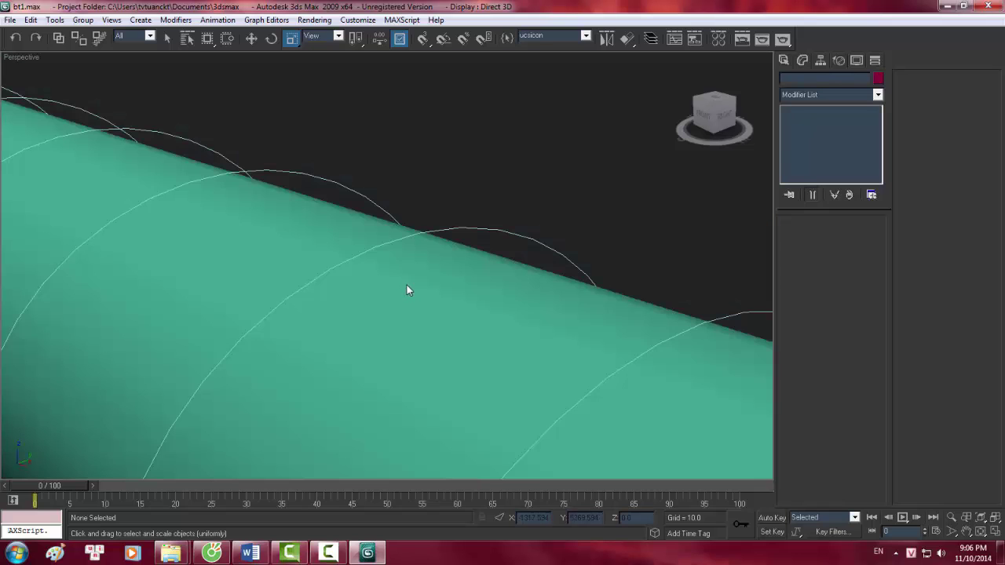
- Reselect the helix and orbit around it to inspect the tight coils
{"action": "left_click", "coordinate": [440, 232]}
{"action": "scroll", "coordinate": [444, 237], "scroll_direction": "down", "scroll_amount": 2}
{"action": "scroll", "coordinate": [443, 236], "scroll_direction": "down", "scroll_amount": 3}
{"action": "mouse_move", "coordinate": [480, 253]}
{"action": "middle_mouse_down", "text": "alt"}
{"action": "mouse_move", "coordinate": [451, 285]}
{"action": "mouse_move", "coordinate": [482, 249]}
{"action": "mouse_move", "coordinate": [669, 246]}
{"action": "mouse_move", "coordinate": [707, 126]}
{"action": "middle_mouse_up", "text": "alt"}
{"action": "scroll", "coordinate": [481, 245], "scroll_direction": "up", "scroll_amount": 2}
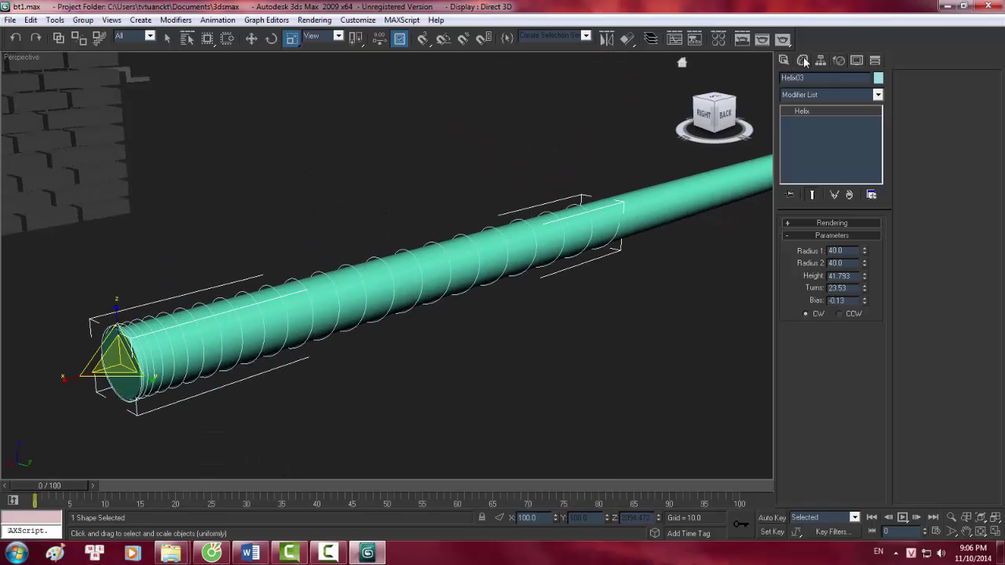
- Turn on Enable In Renderer and Enable In Viewport in the helix's Rendering rollout
{"action": "left_click", "coordinate": [823, 225]}
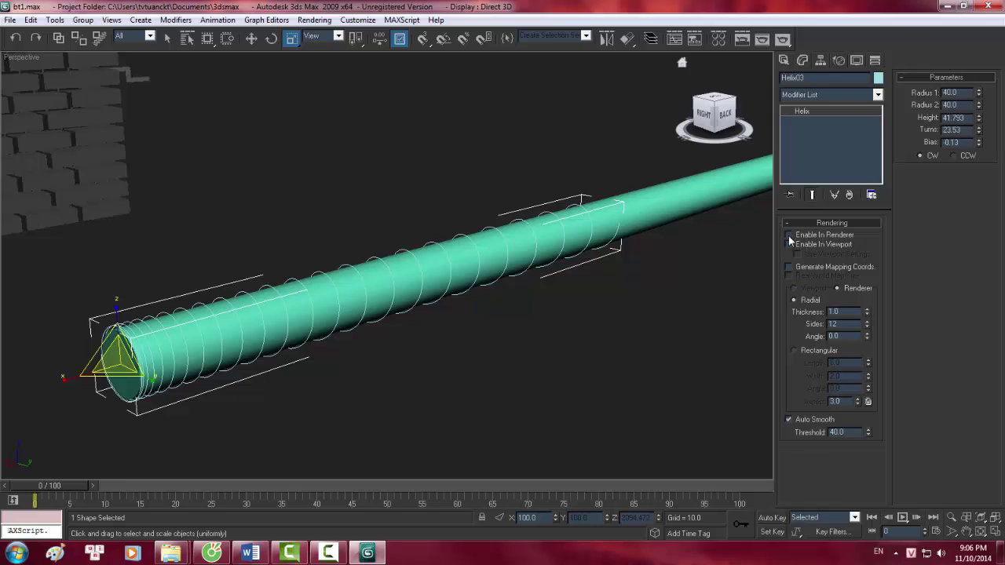
{"action": "left_click", "coordinate": [789, 234]}
{"action": "left_click", "coordinate": [789, 244]}
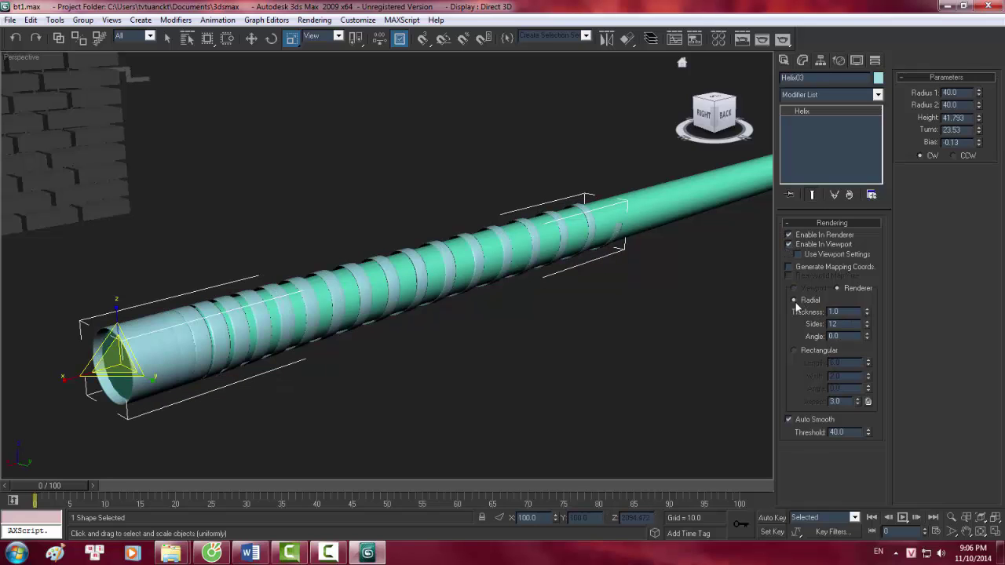
{"action": "scroll", "coordinate": [637, 259], "scroll_direction": "up", "scroll_amount": 3}
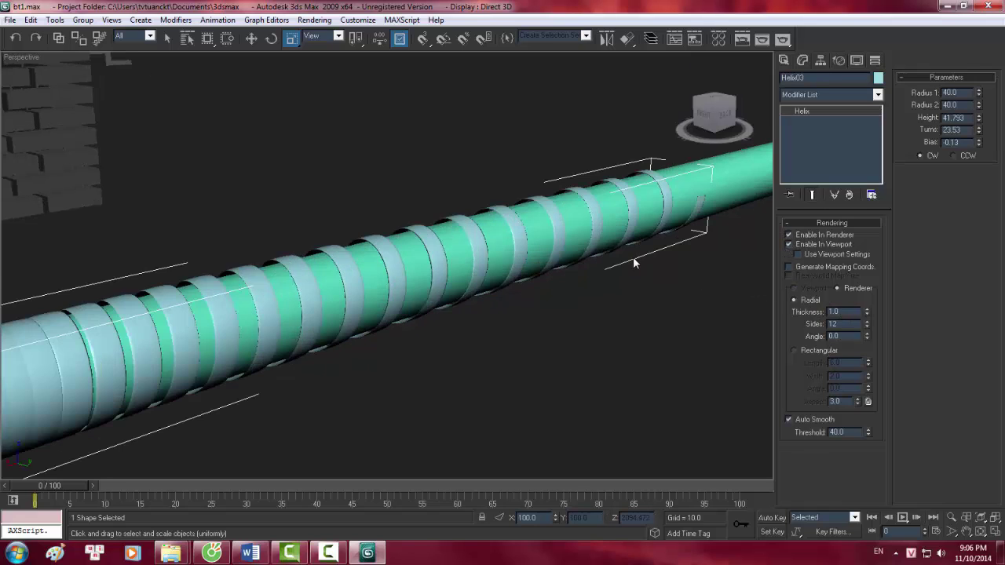
{"action": "scroll", "coordinate": [624, 255], "scroll_direction": "up", "scroll_amount": 4}
{"action": "mouse_move", "coordinate": [611, 253]}
{"action": "middle_mouse_down", "text": "alt"}
{"action": "mouse_move", "coordinate": [662, 217]}
{"action": "mouse_move", "coordinate": [668, 189]}
{"action": "mouse_move", "coordinate": [611, 268]}
{"action": "mouse_move", "coordinate": [558, 303]}
{"action": "mouse_move", "coordinate": [651, 291]}
{"action": "mouse_move", "coordinate": [767, 354]}
{"action": "middle_mouse_up", "text": "alt"}
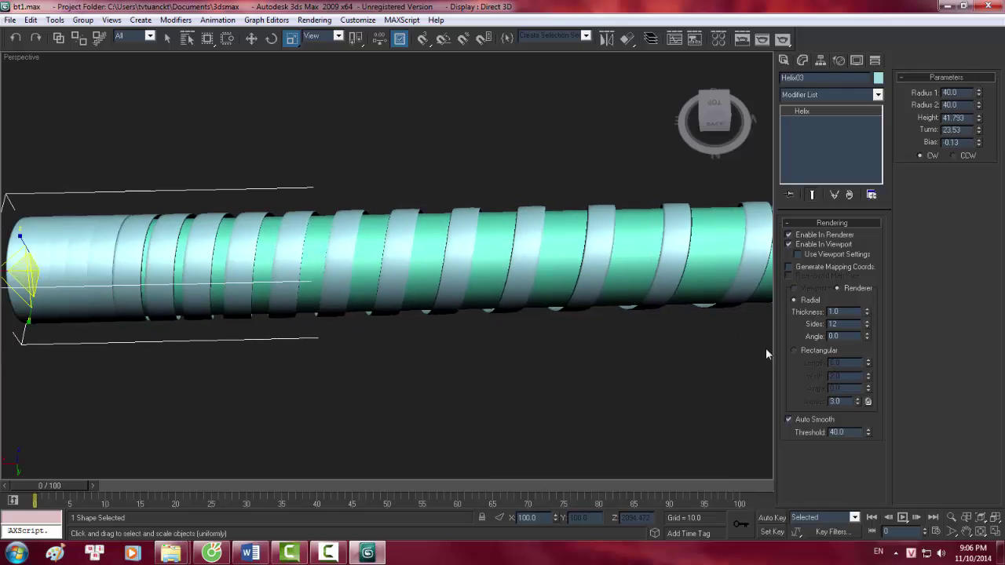
- Keep the Radial cross-section and set the rope Thickness to 0.15
{"action": "left_click", "coordinate": [794, 350]}
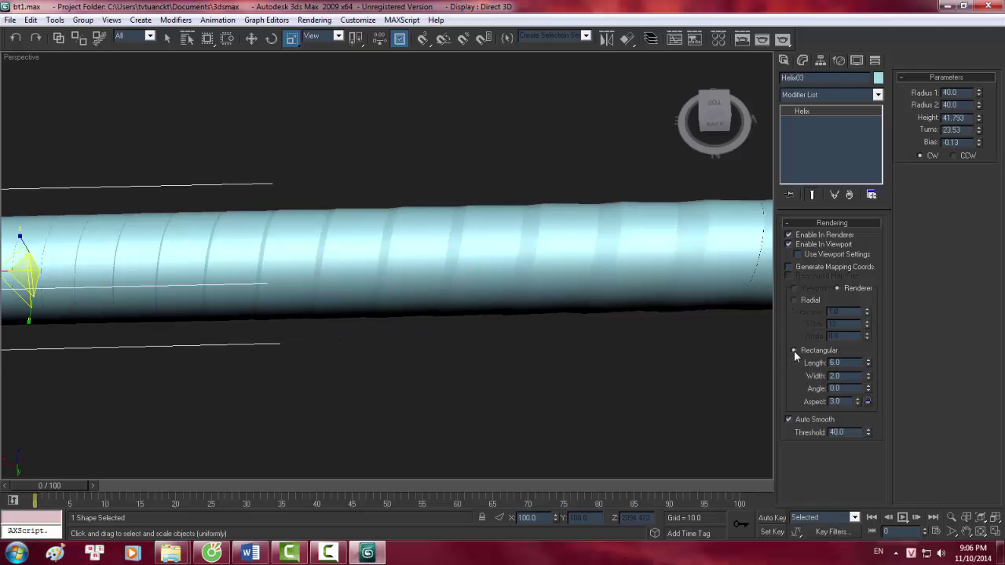
{"action": "left_click", "coordinate": [794, 300]}
{"action": "left_click_drag", "start_coordinate": [867, 314], "coordinate": [861, 365]}
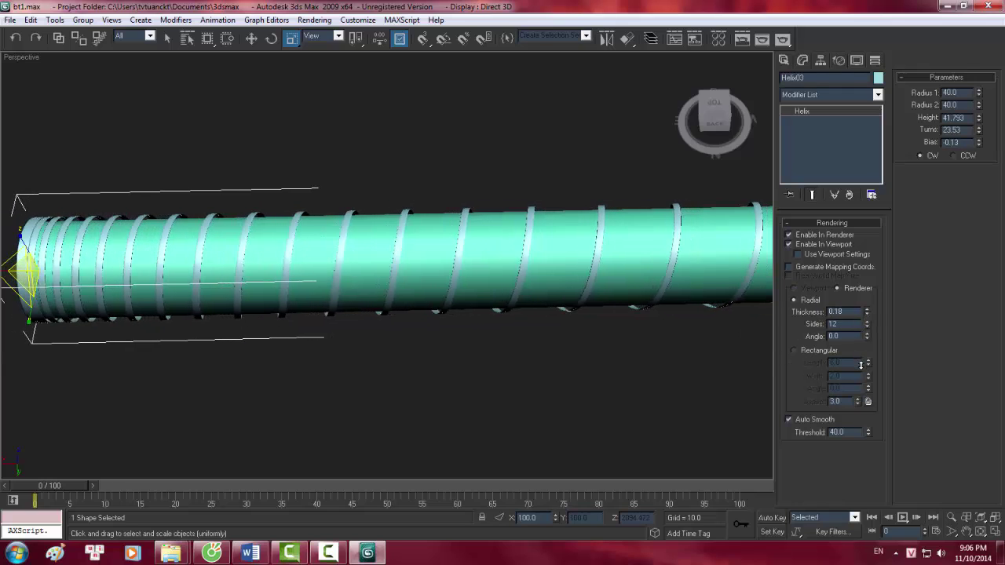
{"action": "scroll", "coordinate": [574, 264], "scroll_direction": "up", "scroll_amount": 1}
{"action": "scroll", "coordinate": [518, 240], "scroll_direction": "down", "scroll_amount": 5}
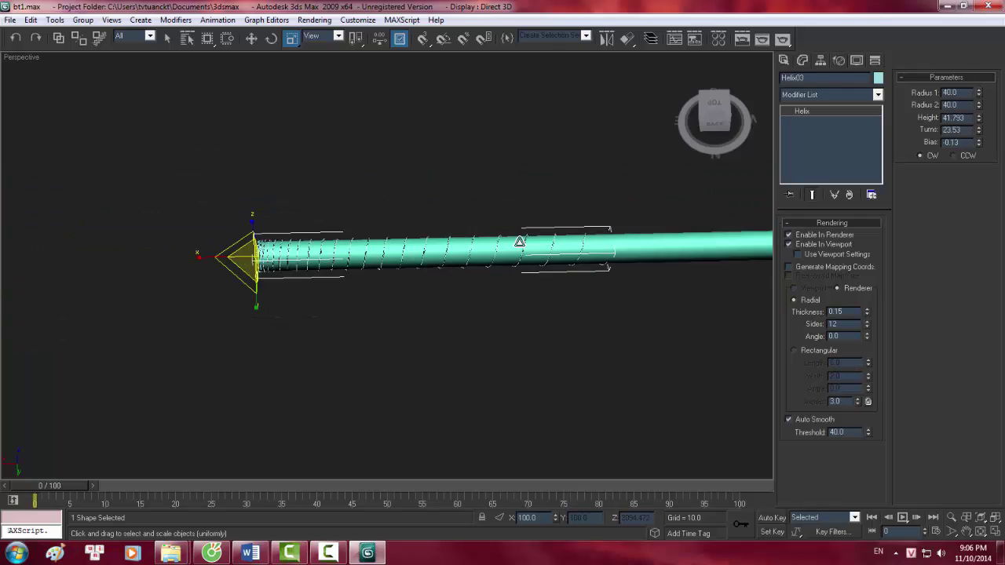
{"action": "scroll", "coordinate": [519, 240], "scroll_direction": "up", "scroll_amount": 3}
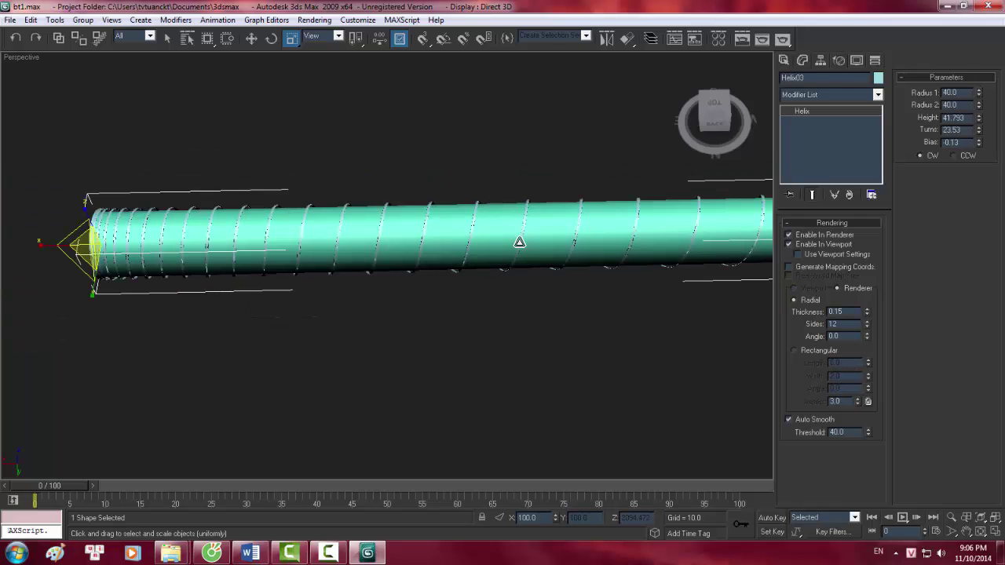
- Move-copy the helix slightly along X and confirm the clone
{"action": "left_click", "coordinate": [258, 38]}
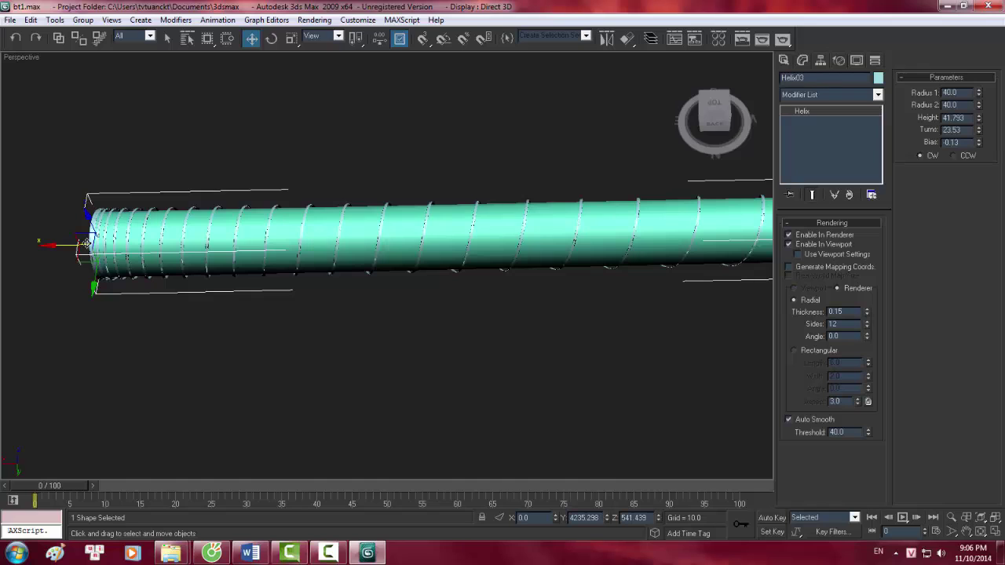
{"action": "middle_click_drag", "start_coordinate": [57, 247], "coordinate": [122, 221]}
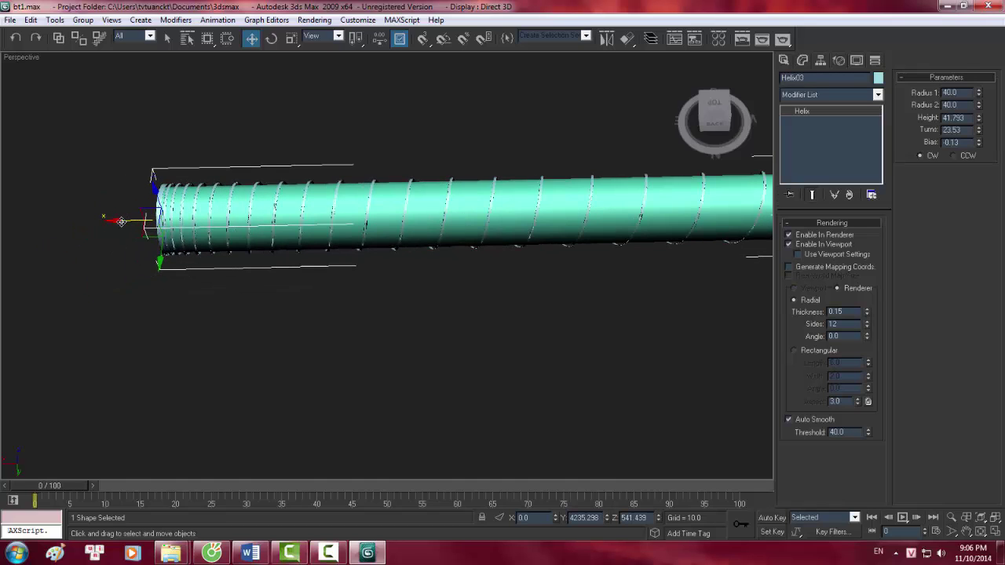
{"action": "left_click_drag", "start_coordinate": [121, 221], "coordinate": [126, 222], "text": "shift"}
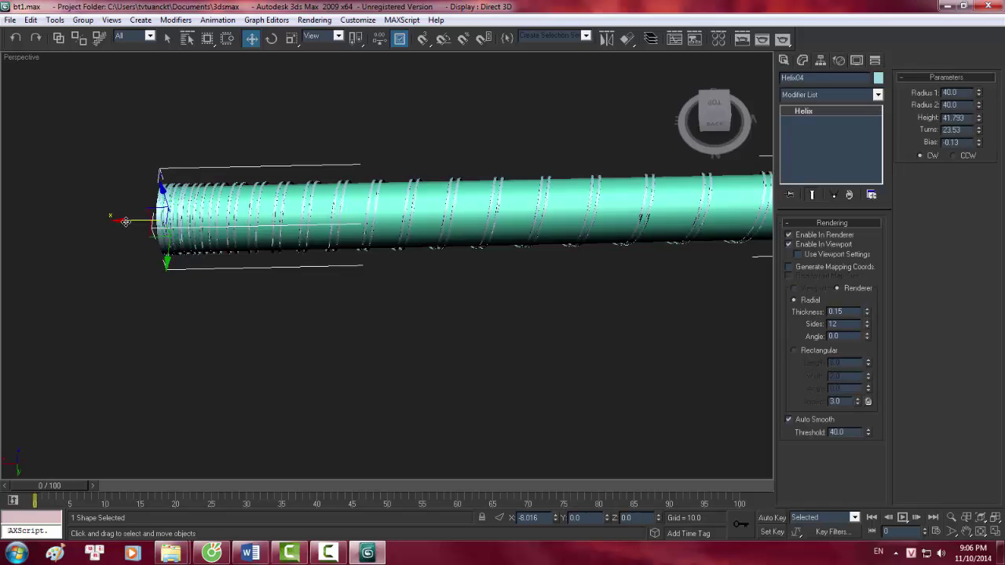
{"action": "left_click", "coordinate": [547, 328]}
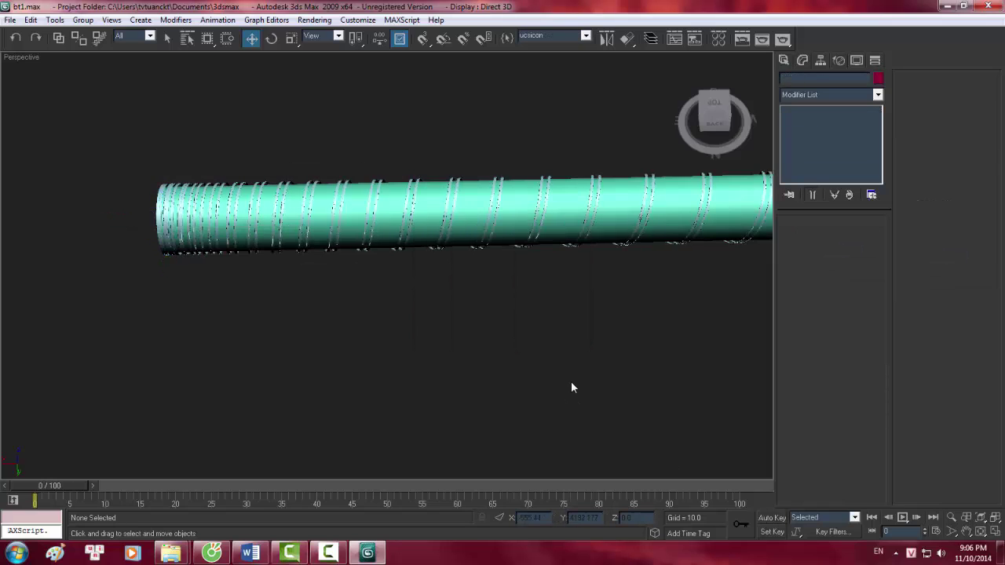
{"action": "mouse_move", "coordinate": [571, 381]}
{"action": "middle_mouse_down", "text": "alt"}
{"action": "mouse_move", "coordinate": [560, 289]}
{"action": "mouse_move", "coordinate": [602, 300]}
{"action": "mouse_move", "coordinate": [554, 337]}
{"action": "mouse_move", "coordinate": [451, 292]}
{"action": "mouse_move", "coordinate": [598, 355]}
{"action": "mouse_move", "coordinate": [489, 348]}
{"action": "mouse_move", "coordinate": [448, 325]}
{"action": "mouse_move", "coordinate": [299, 312]}
{"action": "middle_mouse_up", "text": "alt"}
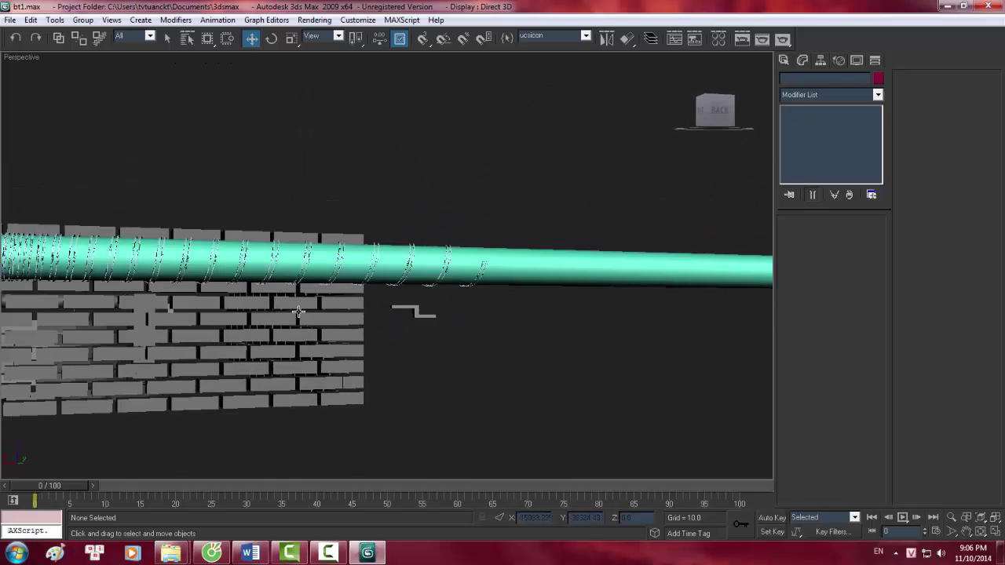
- Collapse Rendering and raise Helix03's Height from about 42 to 56.421
{"action": "left_click", "coordinate": [430, 302]}
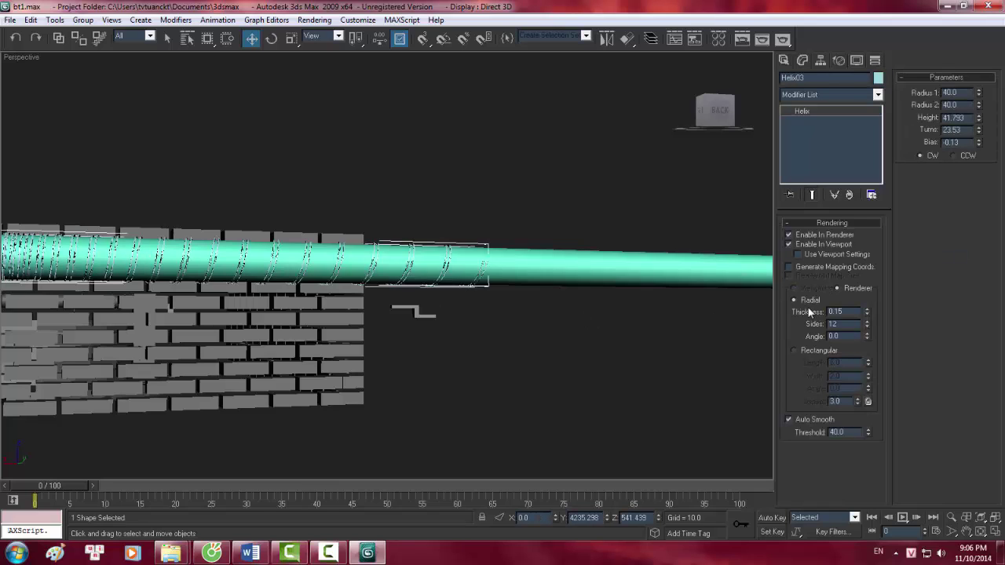
{"action": "left_click", "coordinate": [807, 224]}
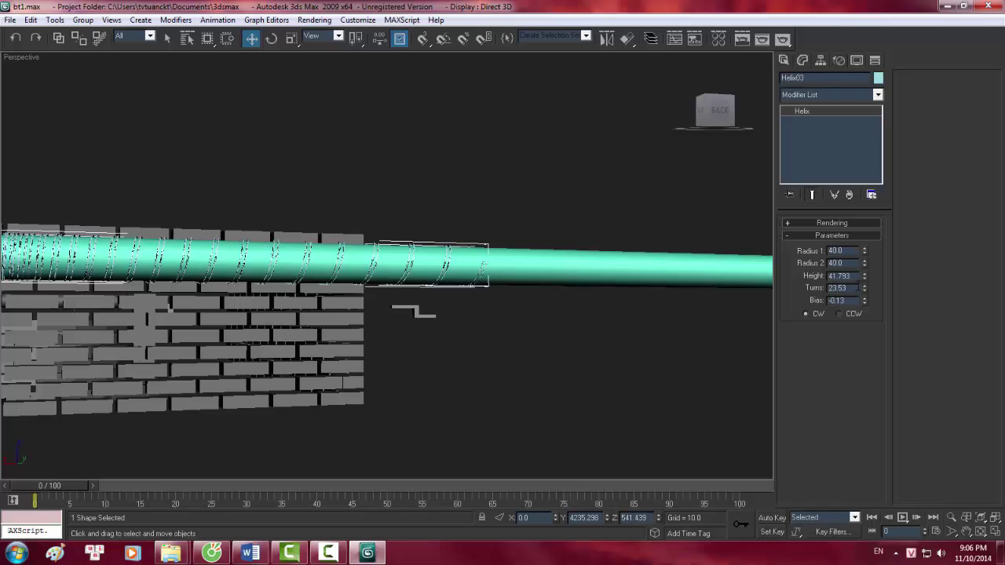
{"action": "left_click_drag", "start_coordinate": [866, 279], "coordinate": [864, 252]}
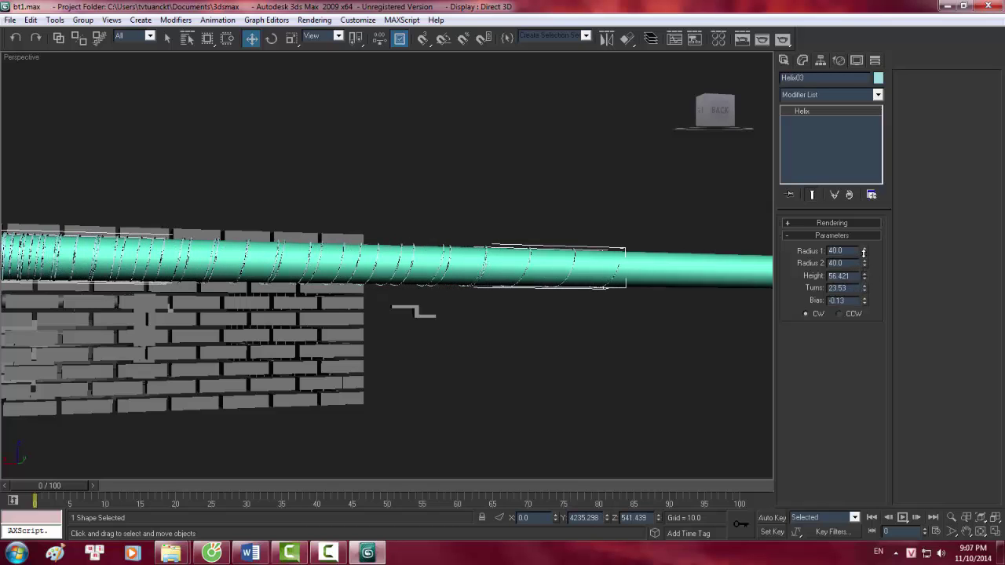
{"action": "left_click", "coordinate": [571, 336]}
{"action": "scroll", "coordinate": [545, 343], "scroll_direction": "down", "scroll_amount": 3}
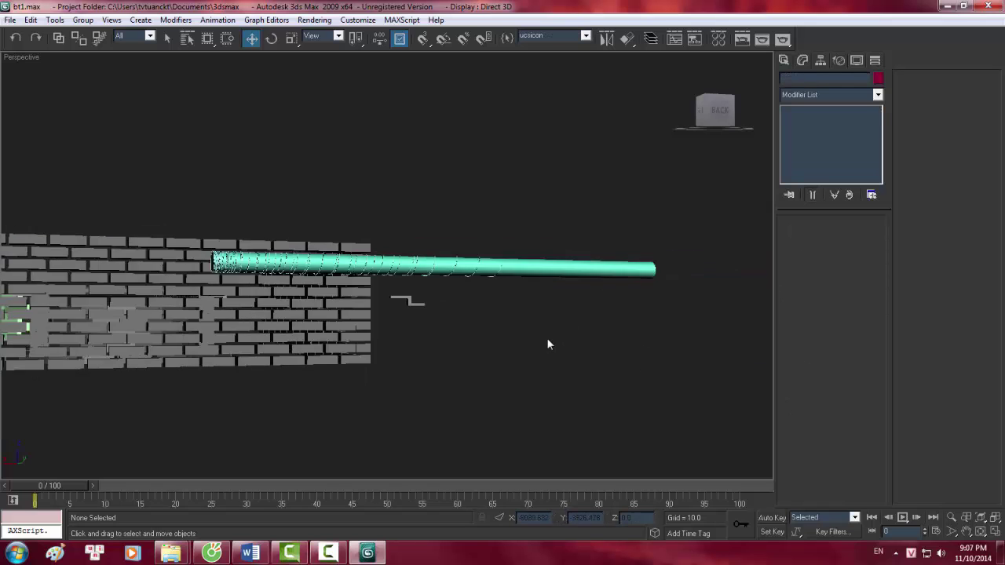
{"action": "middle_click_drag", "start_coordinate": [545, 343], "coordinate": [689, 370], "text": "alt"}
{"action": "scroll", "coordinate": [667, 362], "scroll_direction": "up", "scroll_amount": 4}
{"action": "scroll", "coordinate": [654, 351], "scroll_direction": "down", "scroll_amount": 1}
{"action": "scroll", "coordinate": [655, 351], "scroll_direction": "down", "scroll_amount": 1}
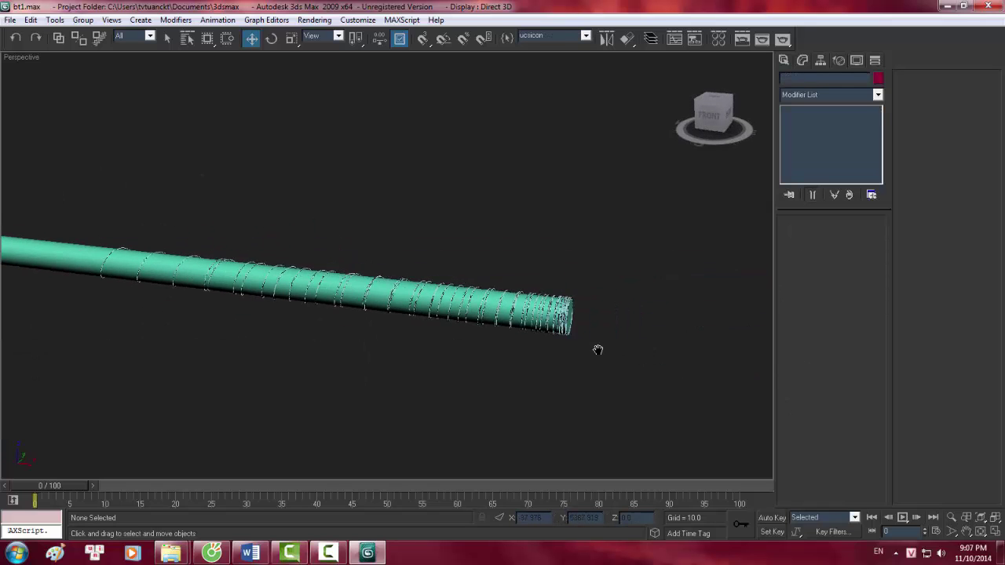
{"action": "scroll", "coordinate": [597, 348], "scroll_direction": "up", "scroll_amount": 2}
{"action": "scroll", "coordinate": [656, 355], "scroll_direction": "down", "scroll_amount": 2}
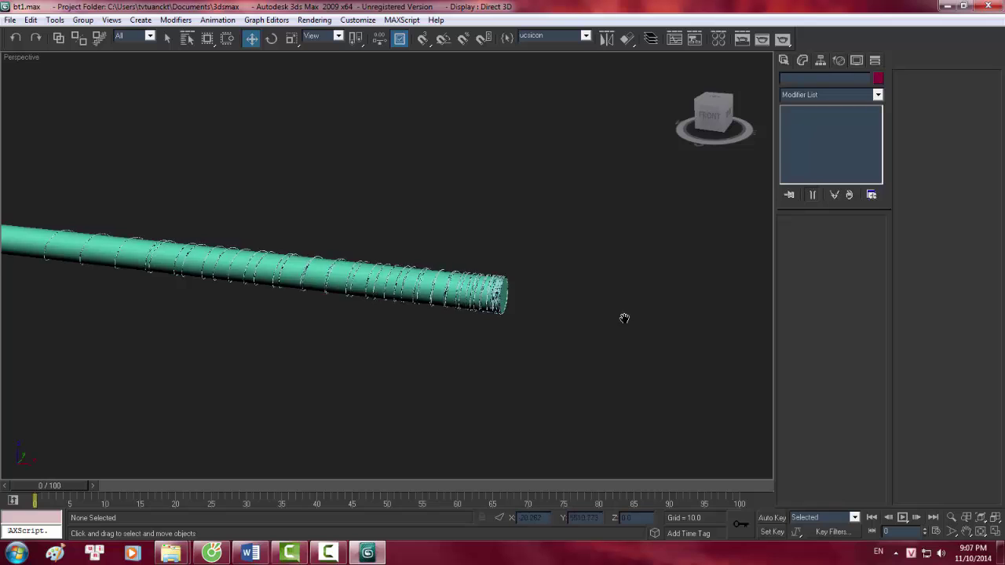
{"action": "scroll", "coordinate": [644, 319], "scroll_direction": "down", "scroll_amount": 3}
{"action": "scroll", "coordinate": [542, 345], "scroll_direction": "down", "scroll_amount": 2}
{"action": "middle_click_drag", "start_coordinate": [490, 361], "coordinate": [460, 363], "text": "alt"}
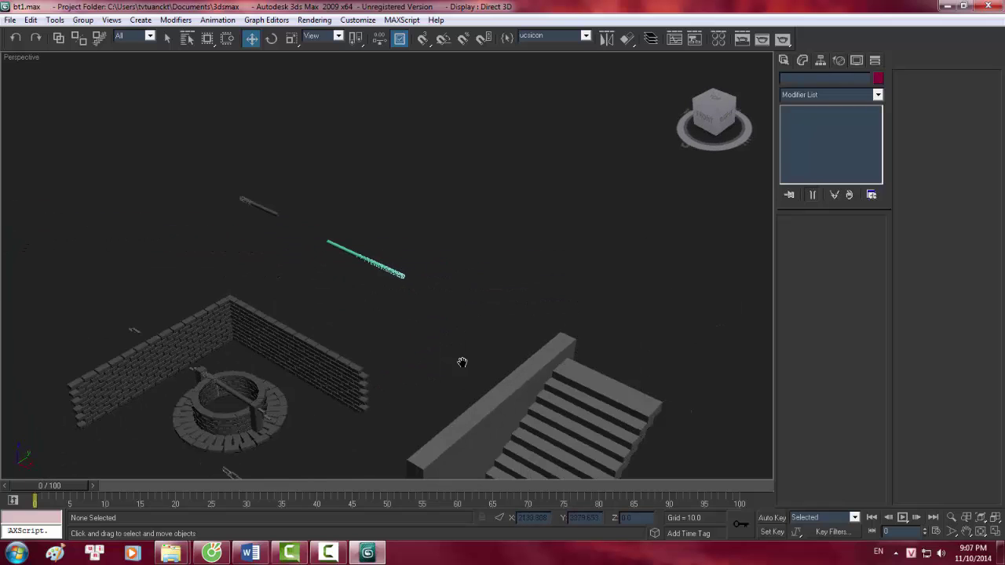
{"action": "scroll", "coordinate": [492, 321], "scroll_direction": "up", "scroll_amount": 3}
{"action": "scroll", "coordinate": [523, 278], "scroll_direction": "down", "scroll_amount": 1}
{"action": "scroll", "coordinate": [558, 292], "scroll_direction": "down", "scroll_amount": 2}
{"action": "left_click", "coordinate": [484, 244]}
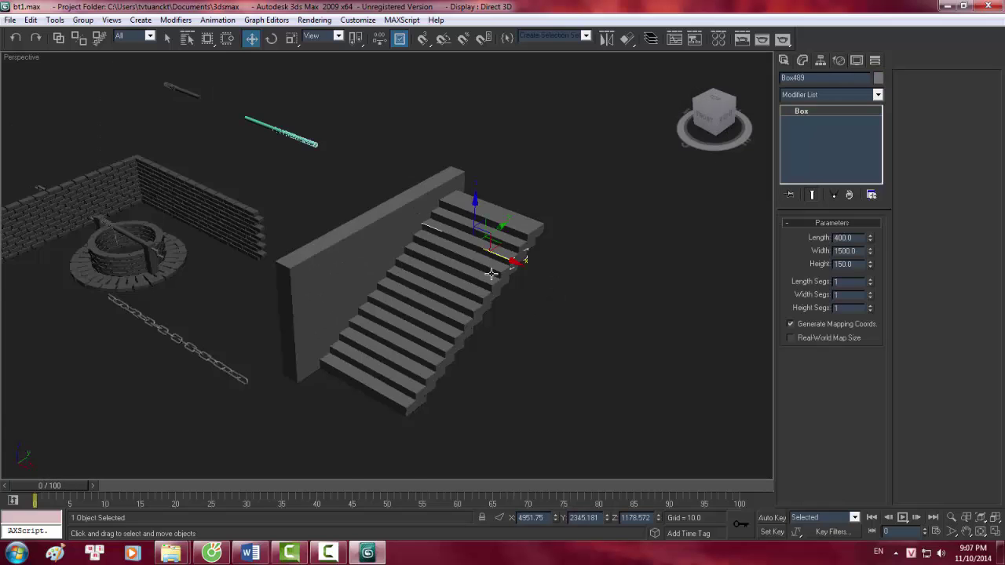
{"action": "scroll", "coordinate": [566, 314], "scroll_direction": "up", "scroll_amount": 2}
{"action": "mouse_move", "coordinate": [568, 315]}
{"action": "middle_mouse_down"}
{"action": "mouse_move", "coordinate": [542, 294]}
{"action": "mouse_move", "coordinate": [556, 468]}
{"action": "middle_mouse_up"}
{"action": "scroll", "coordinate": [549, 439], "scroll_direction": "down", "scroll_amount": 3}
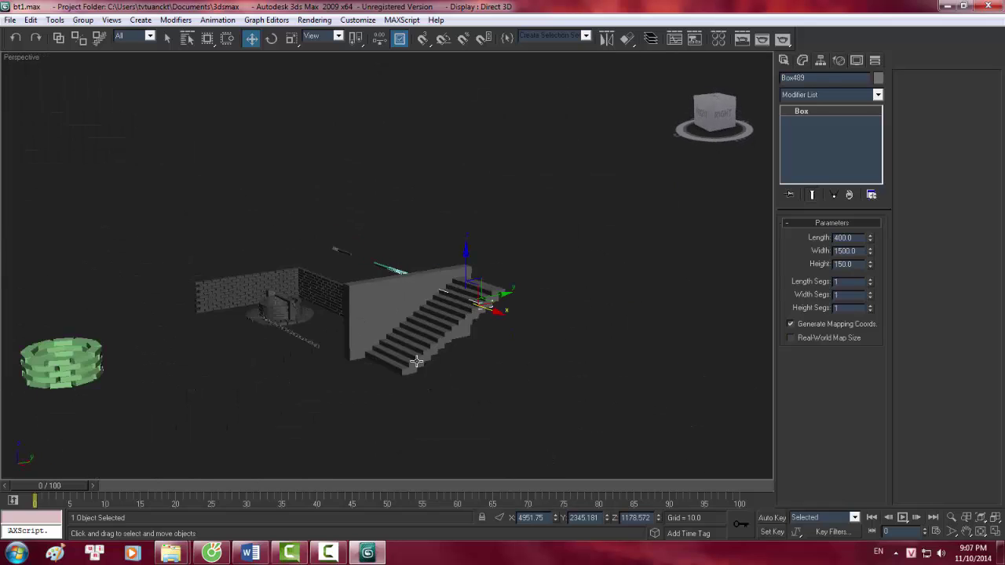
{"action": "mouse_move", "coordinate": [518, 376]}
{"action": "middle_mouse_down", "text": "alt"}
{"action": "mouse_move", "coordinate": [440, 369]}
{"action": "mouse_move", "coordinate": [500, 357]}
{"action": "middle_mouse_up", "text": "alt"}
{"action": "scroll", "coordinate": [510, 270], "scroll_direction": "down", "scroll_amount": 2}
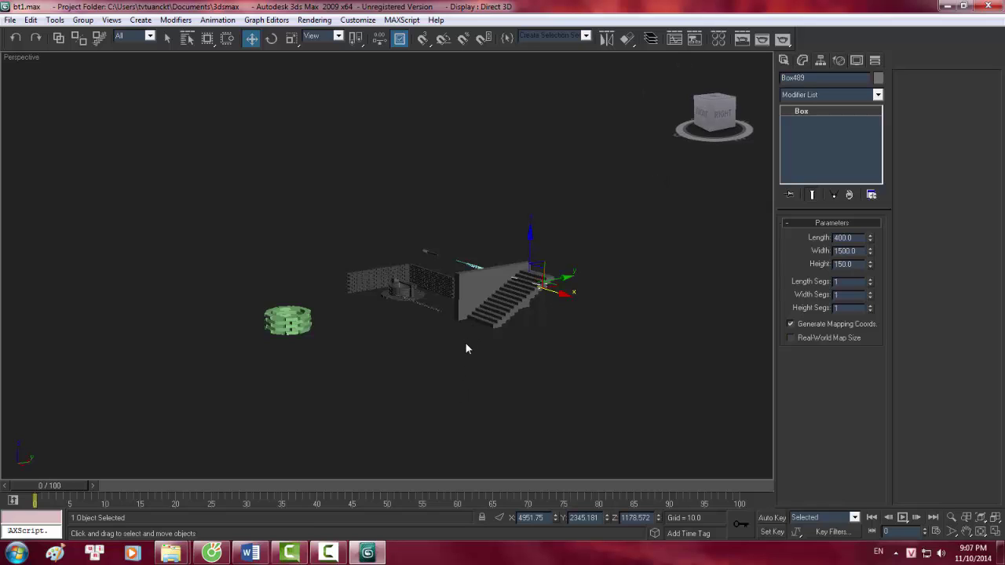
{"action": "left_click", "coordinate": [250, 554]}
- Read the Bài 3 heading in the Word notes, then return to 3ds Max with Snaps on
{"action": "scroll", "coordinate": [509, 265], "scroll_direction": "down", "scroll_amount": 2}
{"action": "scroll", "coordinate": [509, 264], "scroll_direction": "up", "scroll_amount": 1}
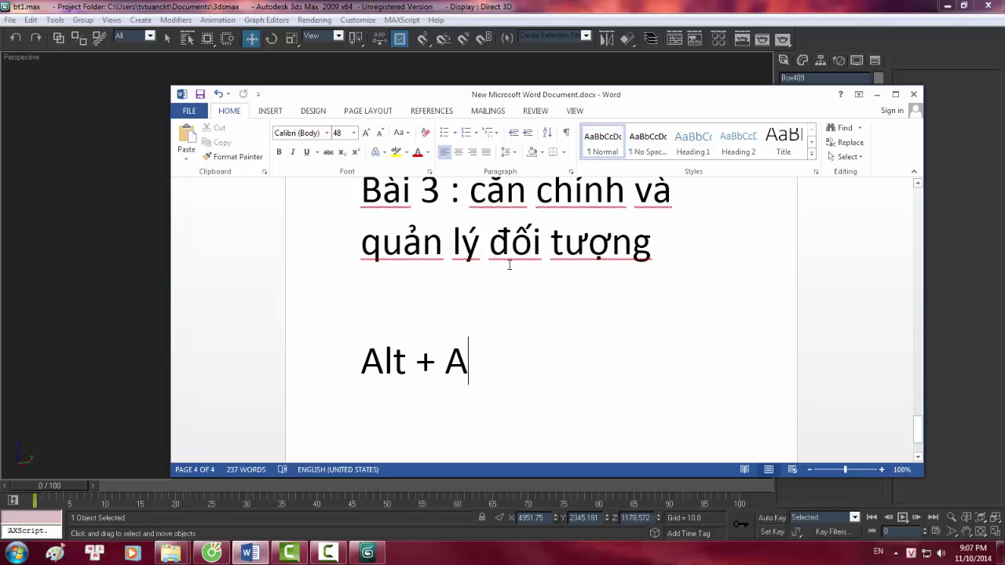
{"action": "scroll", "coordinate": [507, 263], "scroll_direction": "down", "scroll_amount": 1}
{"action": "scroll", "coordinate": [507, 268], "scroll_direction": "up", "scroll_amount": 1}
{"action": "left_click_drag", "start_coordinate": [514, 212], "coordinate": [555, 386]}
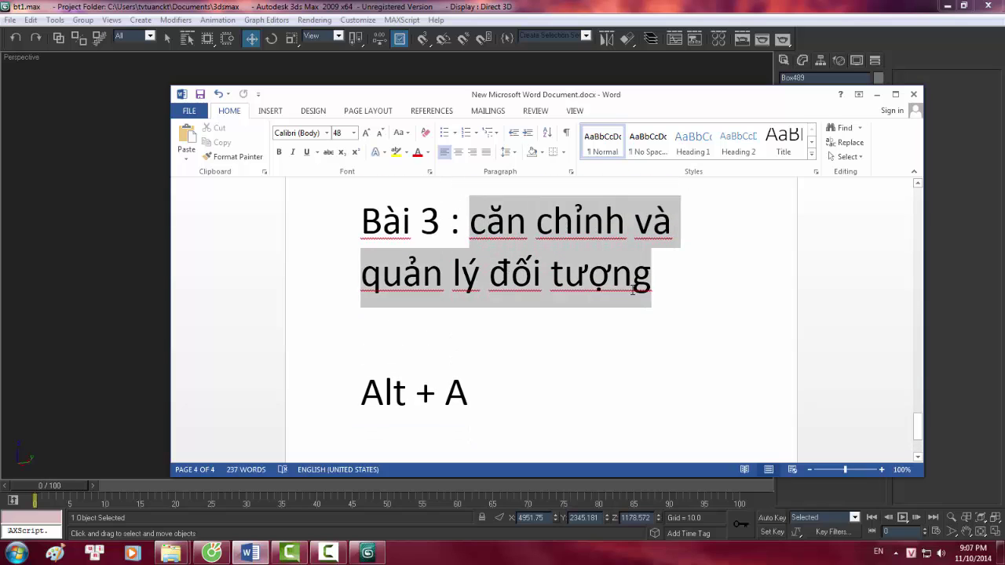
{"action": "left_click", "coordinate": [566, 312]}
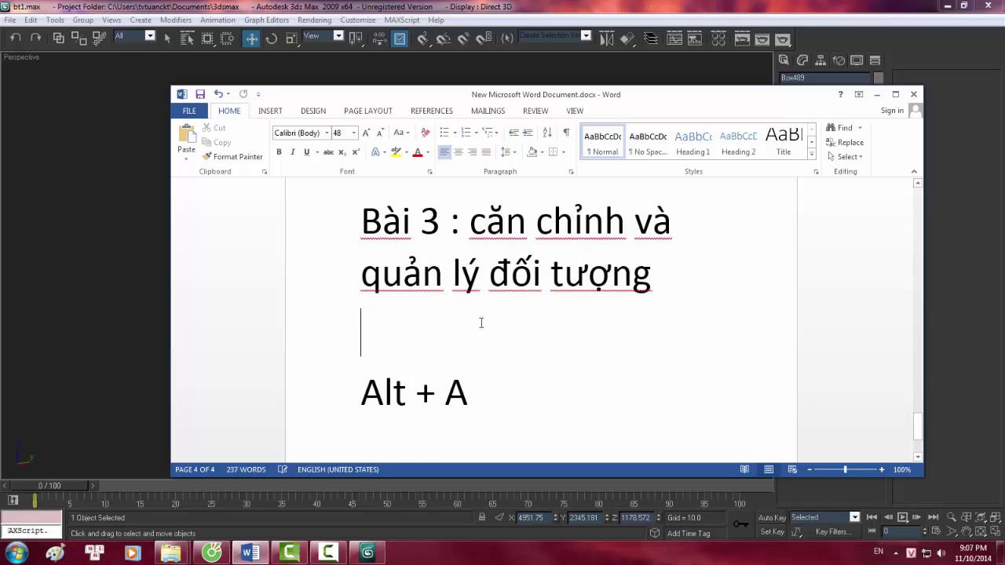
{"action": "scroll", "coordinate": [471, 322], "scroll_direction": "up", "scroll_amount": 2}
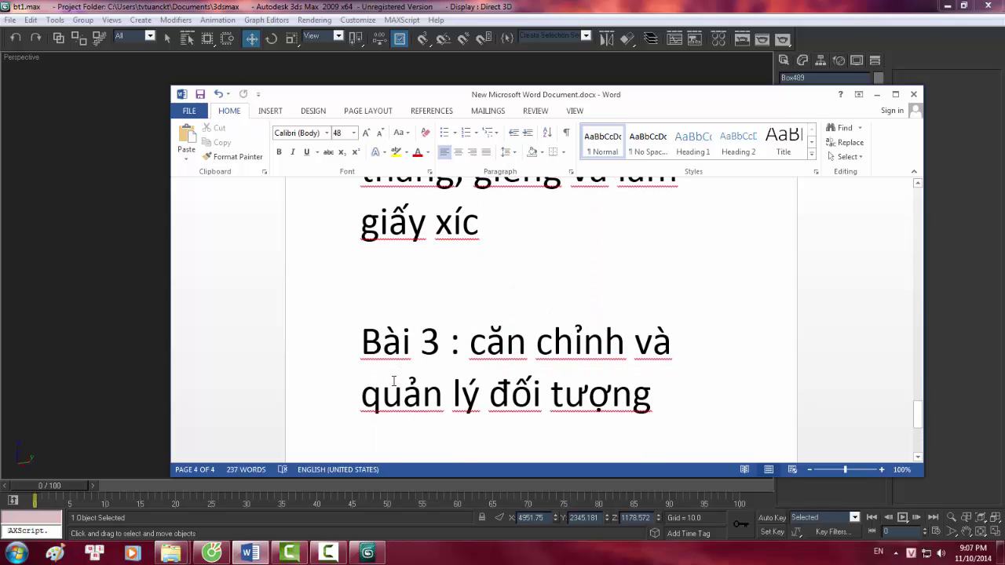
{"action": "scroll", "coordinate": [393, 379], "scroll_direction": "up", "scroll_amount": 1}
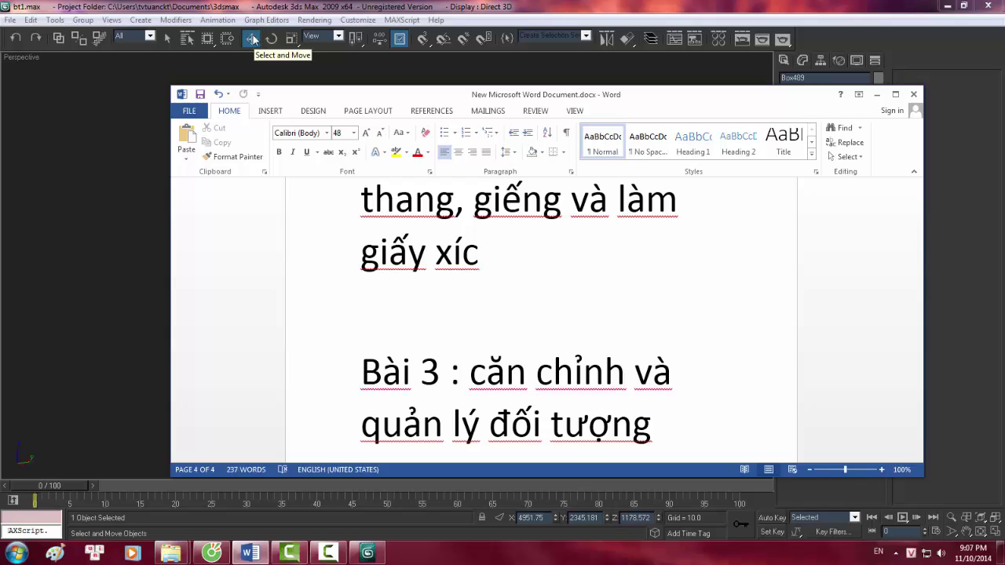
{"action": "left_click", "coordinate": [424, 45]}
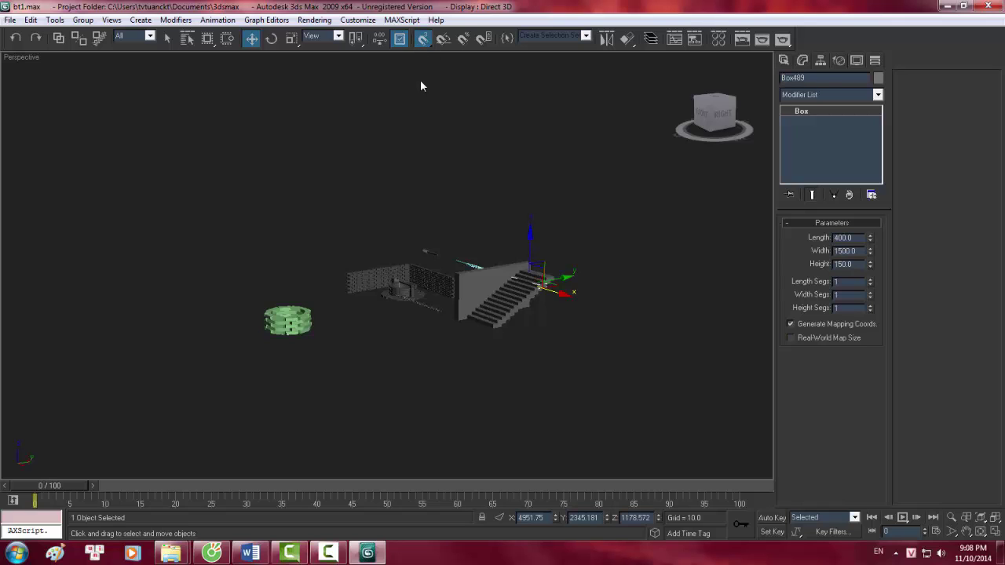
- Draw a new Box from Standard Primitives, dragging its base and setting its height
{"action": "scroll", "coordinate": [456, 220], "scroll_direction": "up", "scroll_amount": 5}
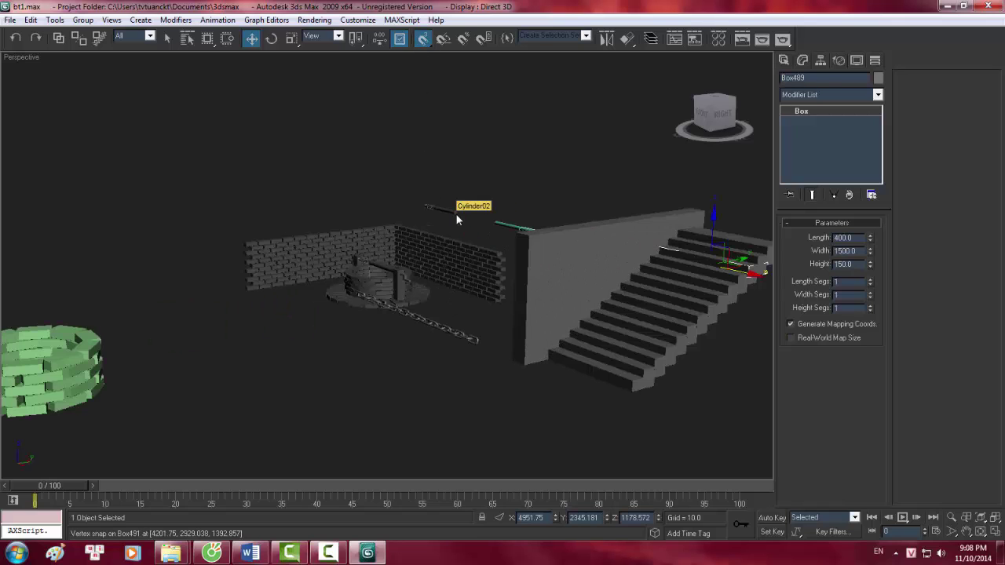
{"action": "scroll", "coordinate": [392, 169], "scroll_direction": "down", "scroll_amount": 5}
{"action": "middle_click_drag", "start_coordinate": [377, 146], "coordinate": [372, 253], "text": "alt"}
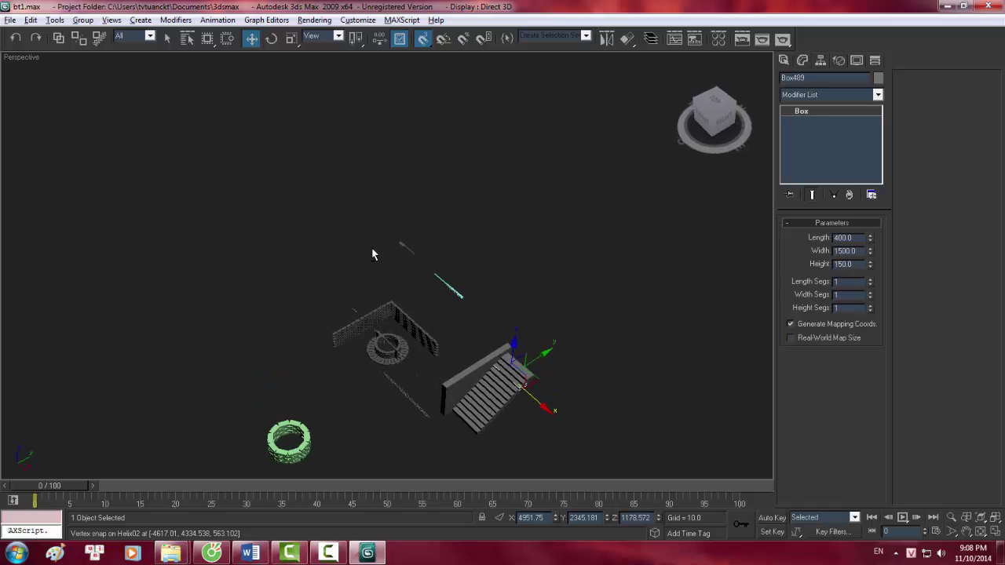
{"action": "left_click", "coordinate": [784, 60]}
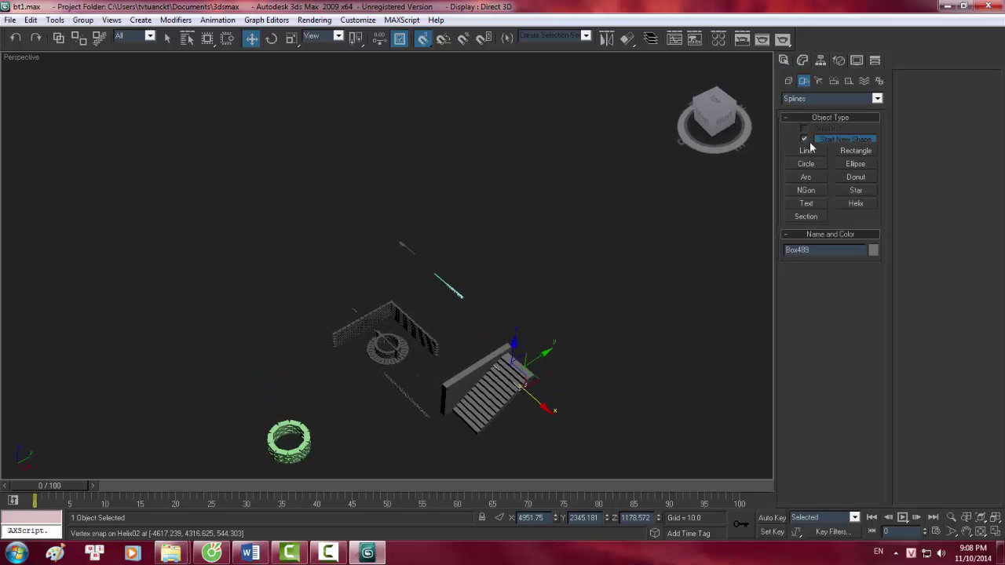
{"action": "left_click", "coordinate": [796, 100]}
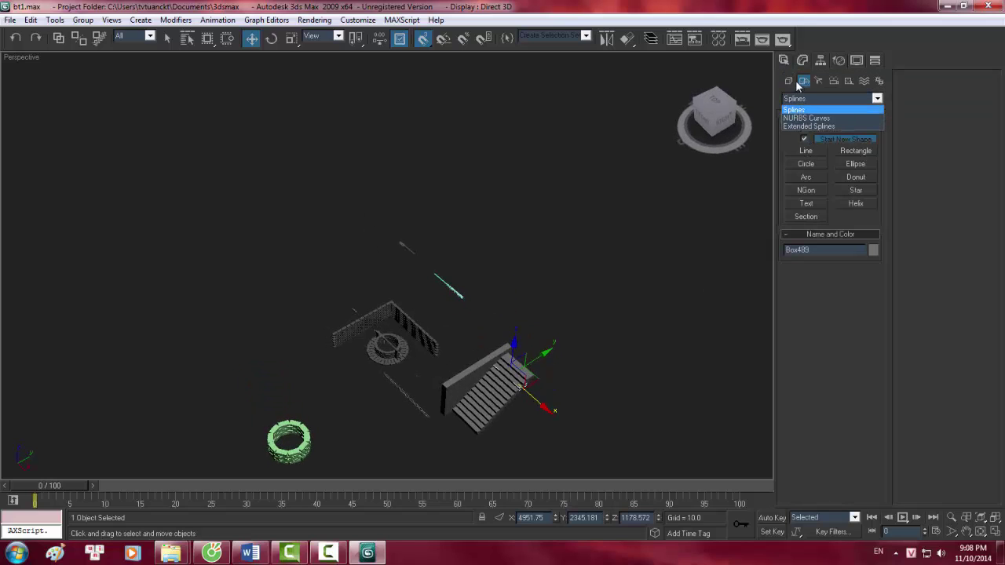
{"action": "left_click", "coordinate": [789, 81]}
{"action": "left_click", "coordinate": [806, 140]}
{"action": "mouse_move", "coordinate": [264, 161]}
{"action": "left_mouse_down"}
{"action": "mouse_move", "coordinate": [352, 207]}
{"action": "mouse_move", "coordinate": [426, 175]}
{"action": "mouse_move", "coordinate": [513, 197]}
{"action": "mouse_move", "coordinate": [523, 186]}
{"action": "left_mouse_up"}
{"action": "left_click", "coordinate": [399, 134]}
- Frame both boxes, toggle Snaps off and back on, and choose Select and Move
{"action": "scroll", "coordinate": [399, 134], "scroll_direction": "down", "scroll_amount": 2}
{"action": "scroll", "coordinate": [344, 190], "scroll_direction": "down", "scroll_amount": 2}
{"action": "scroll", "coordinate": [344, 189], "scroll_direction": "up", "scroll_amount": 2}
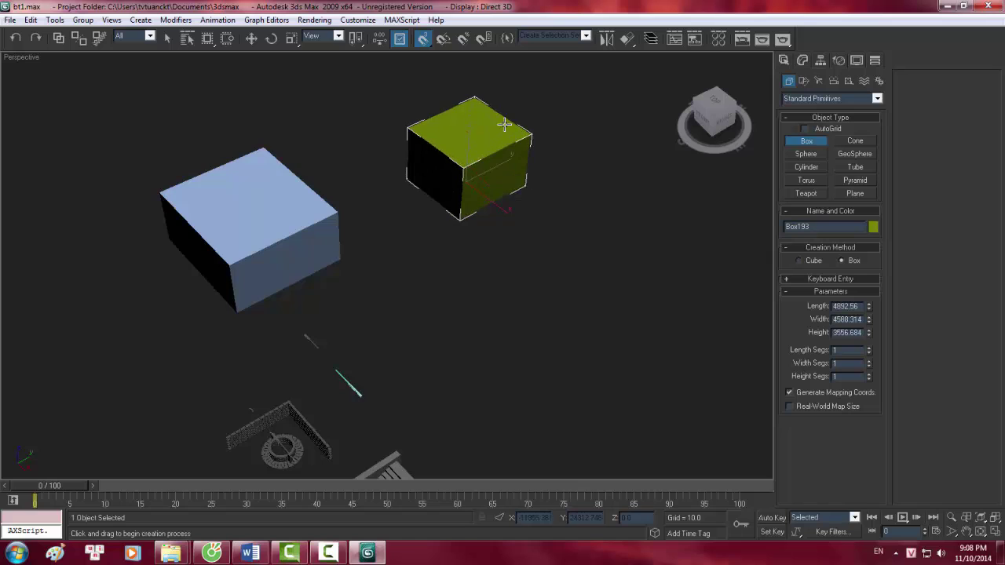
{"action": "middle_click_drag", "start_coordinate": [504, 124], "coordinate": [458, 197], "text": "alt"}
{"action": "scroll", "coordinate": [458, 197], "scroll_direction": "up", "scroll_amount": 4}
{"action": "middle_click_drag", "start_coordinate": [599, 233], "coordinate": [410, 223]}
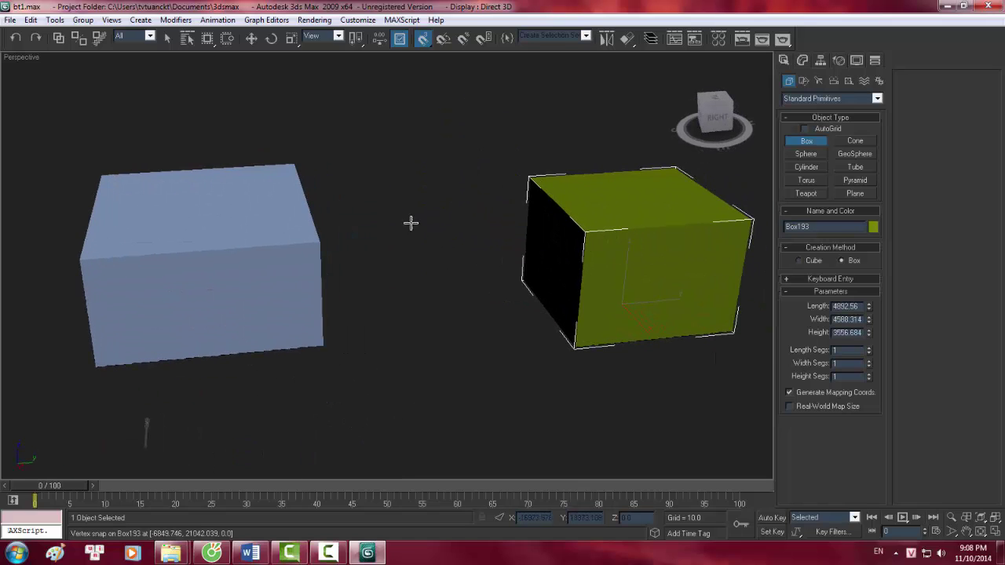
{"action": "left_click", "coordinate": [424, 41]}
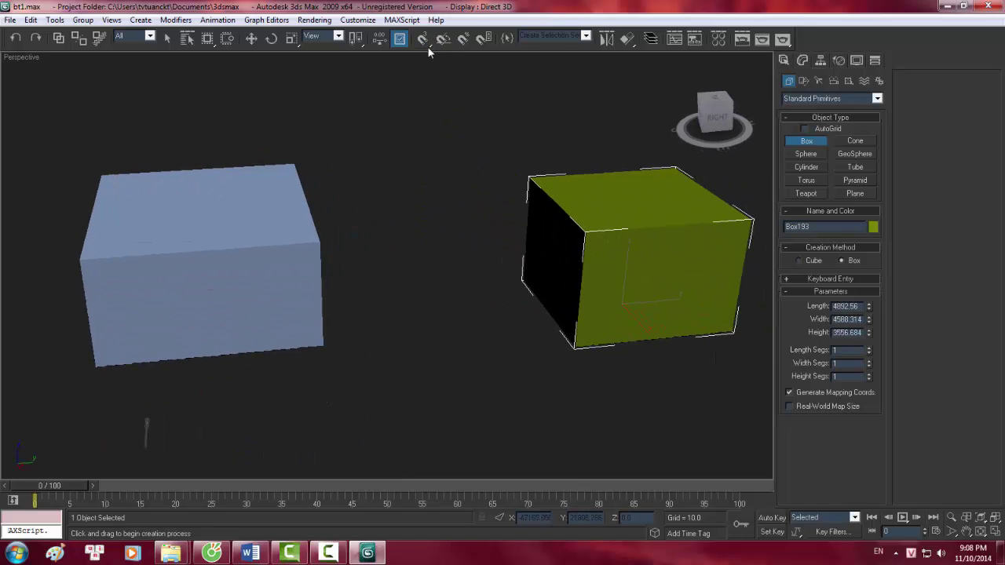
{"action": "left_click", "coordinate": [424, 39]}
{"action": "left_click", "coordinate": [251, 39]}
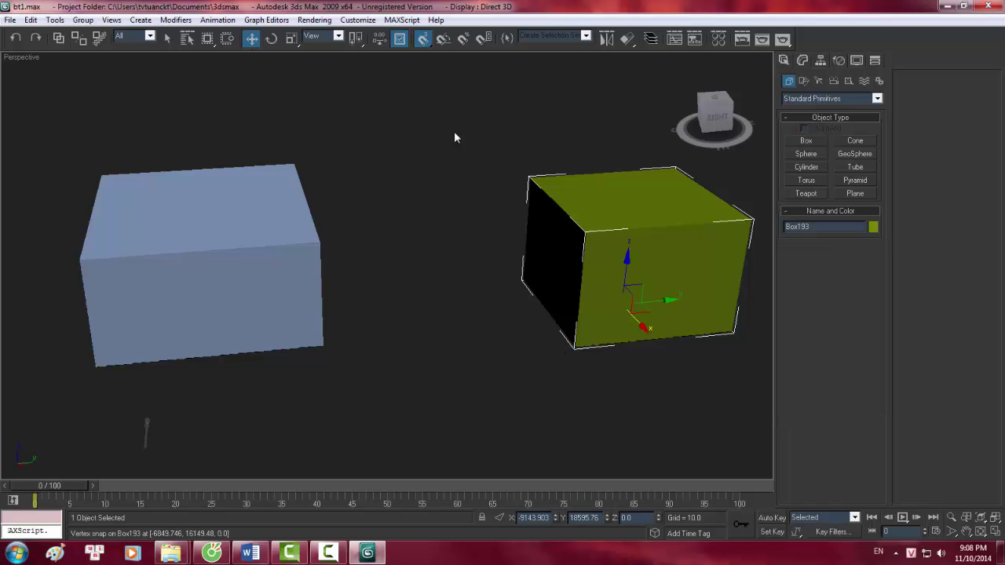
- In Grid and Snap Settings, clear Grid Points and Pivot, leaving only Vertex snapping
{"action": "right_click", "coordinate": [422, 43]}
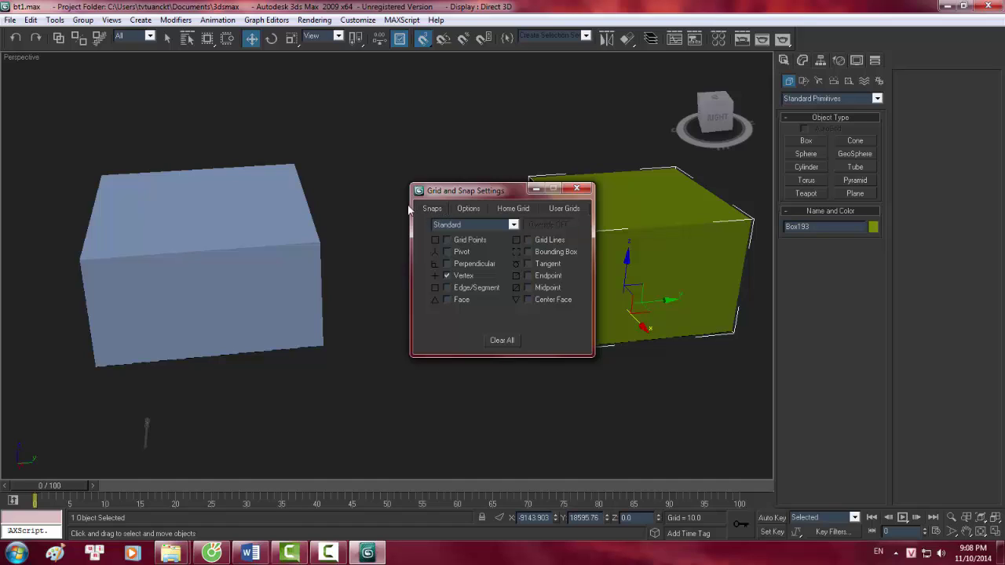
{"action": "left_click", "coordinate": [452, 225]}
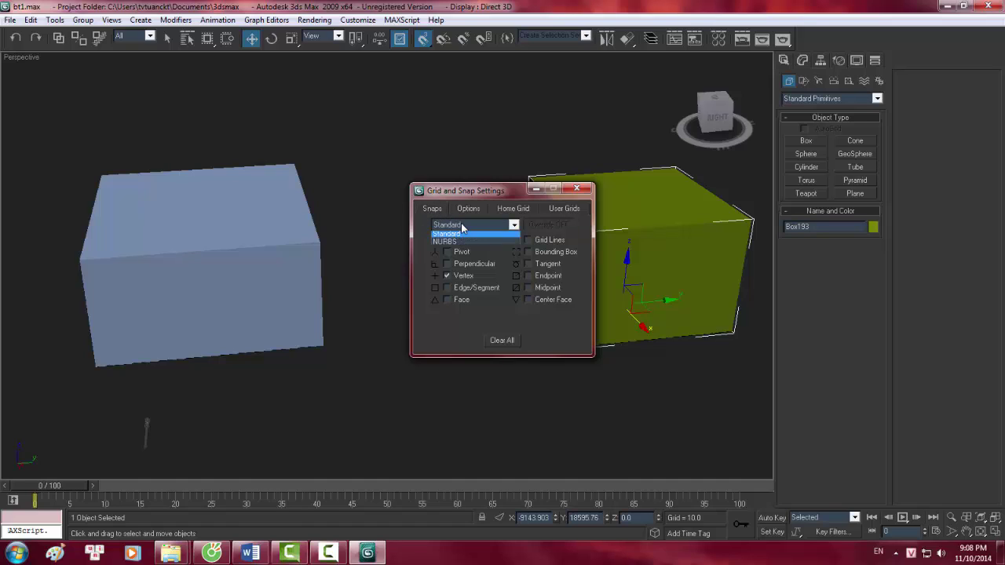
{"action": "left_click", "coordinate": [447, 235]}
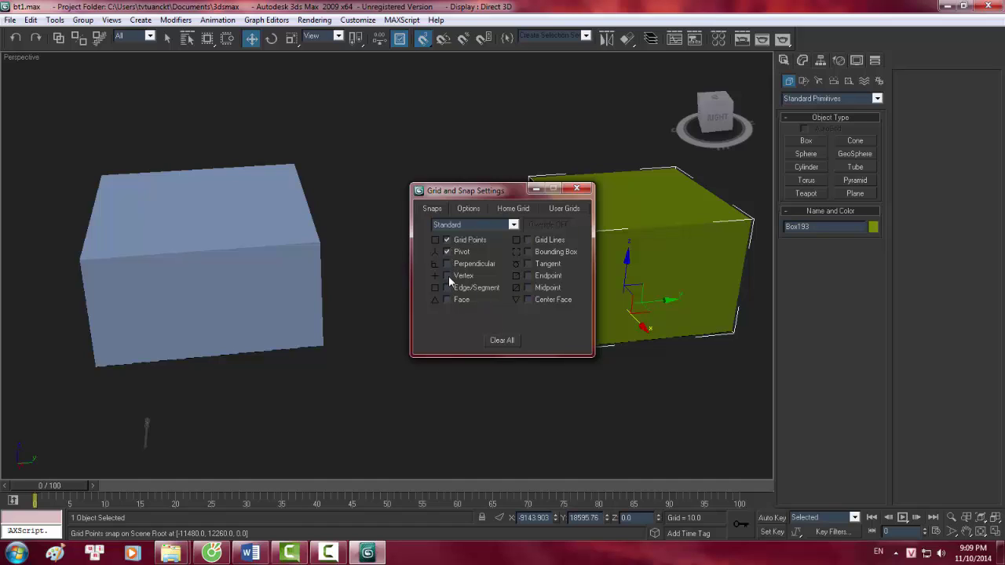
{"action": "left_click", "coordinate": [448, 251]}
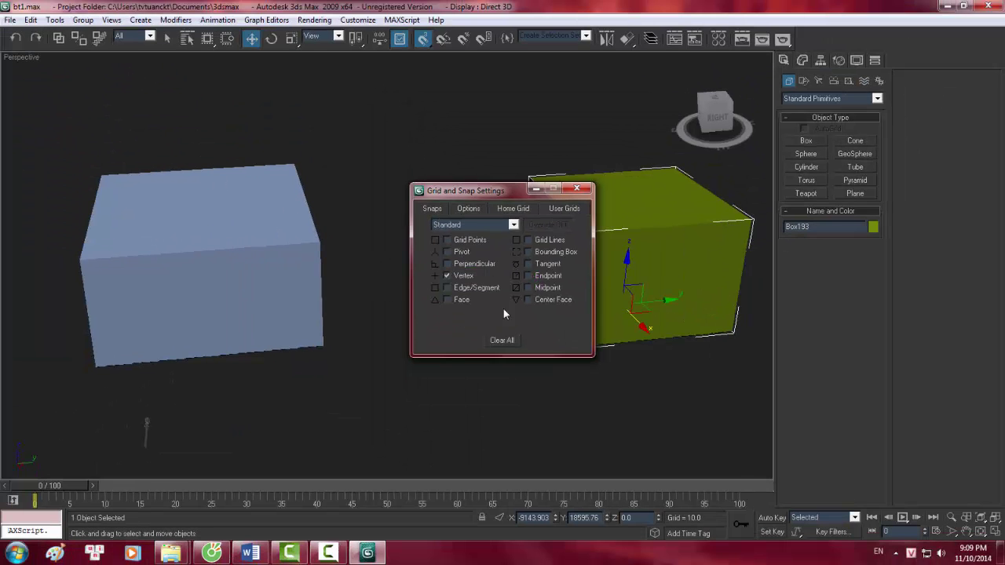
{"action": "left_click", "coordinate": [578, 190]}
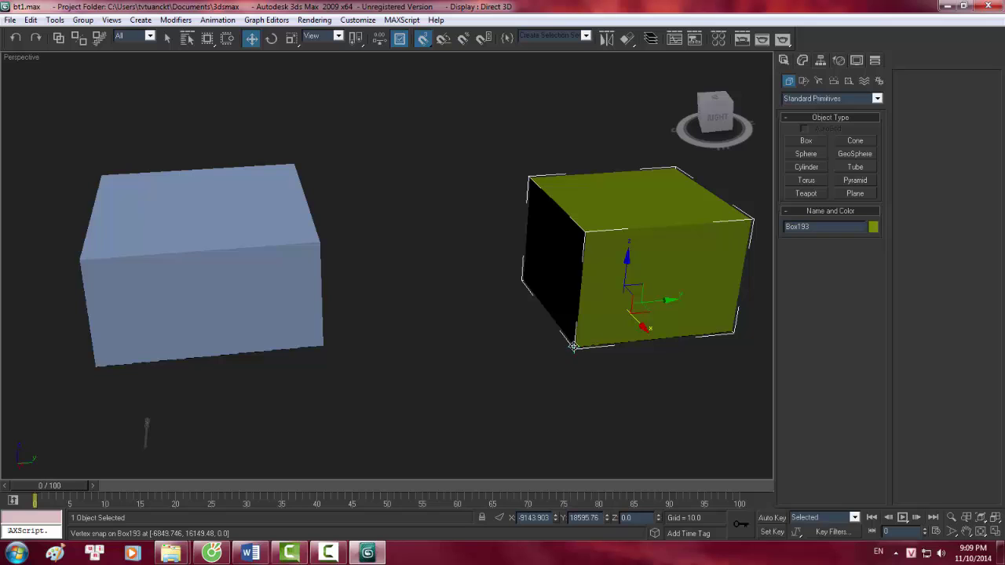
- Vertex-snap Box193's corner onto Box178's corner
{"action": "left_click_drag", "start_coordinate": [575, 345], "coordinate": [327, 346]}
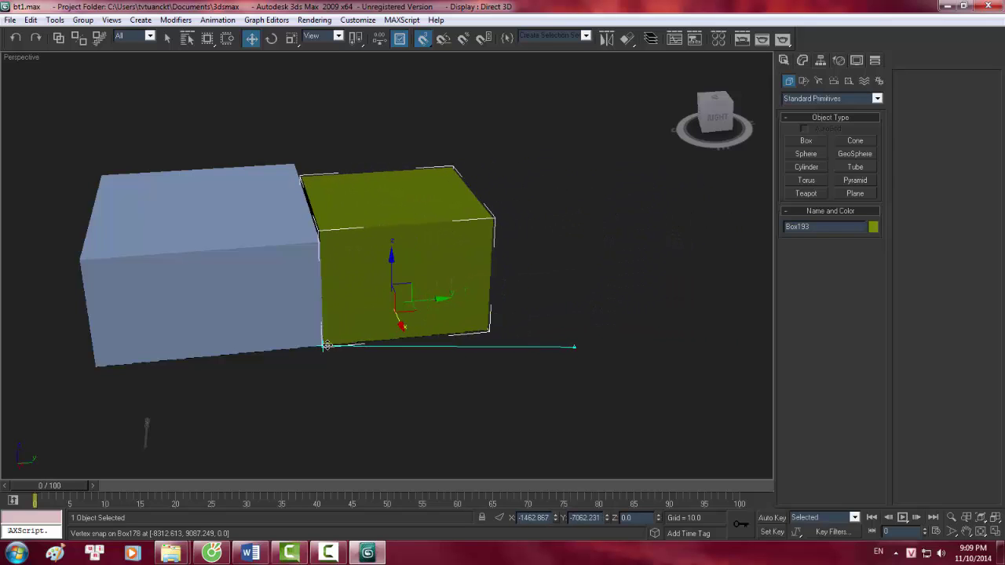
{"action": "scroll", "coordinate": [417, 272], "scroll_direction": "up", "scroll_amount": 2}
{"action": "scroll", "coordinate": [390, 229], "scroll_direction": "up", "scroll_amount": 2}
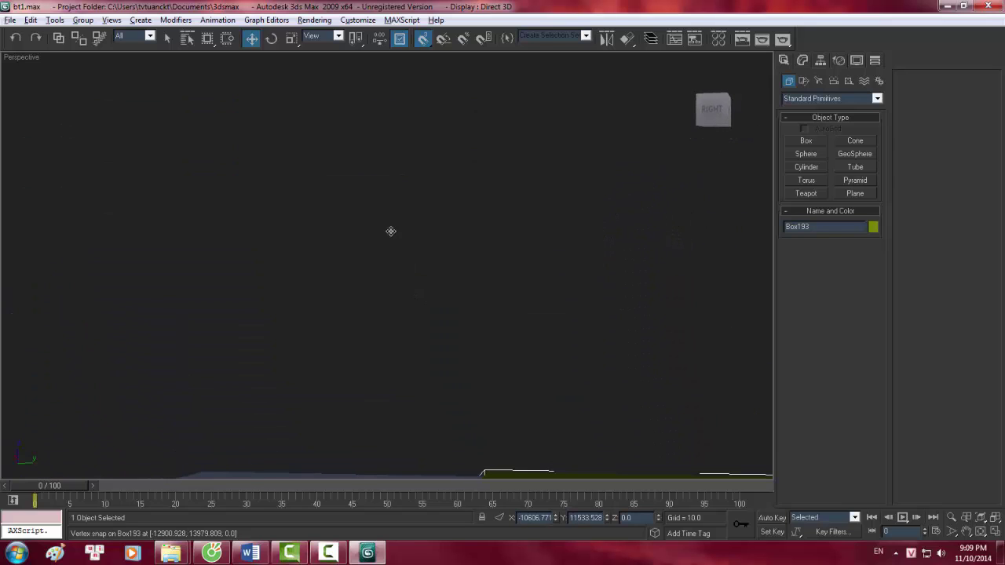
{"action": "scroll", "coordinate": [391, 241], "scroll_direction": "up", "scroll_amount": 2}
{"action": "scroll", "coordinate": [391, 240], "scroll_direction": "down", "scroll_amount": 4}
{"action": "scroll", "coordinate": [391, 240], "scroll_direction": "up", "scroll_amount": 4}
{"action": "scroll", "coordinate": [370, 254], "scroll_direction": "down", "scroll_amount": 3}
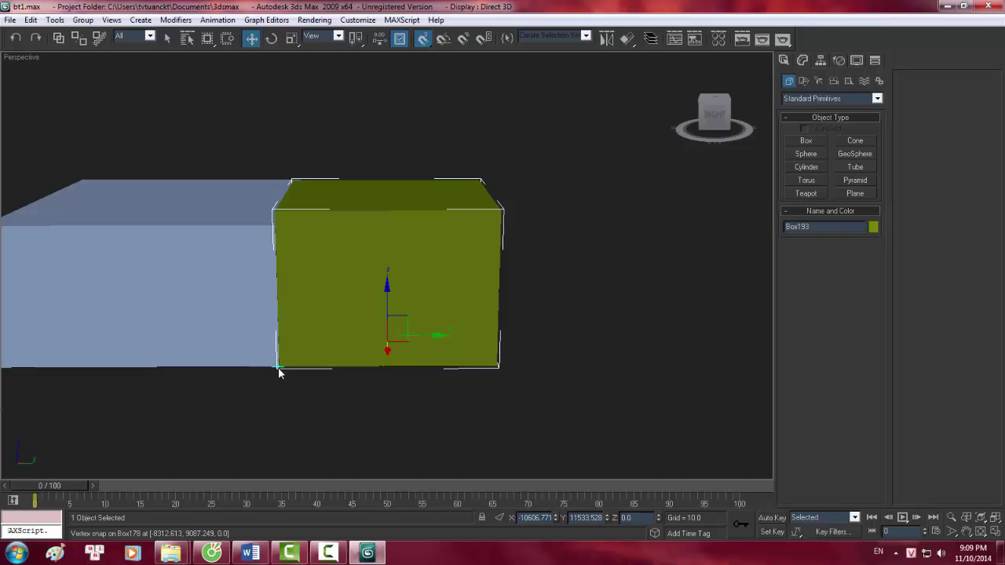
- Lift the green box in Z so its bottom snaps to the blue box's top edge
{"action": "left_click_drag", "start_coordinate": [281, 371], "coordinate": [283, 241]}
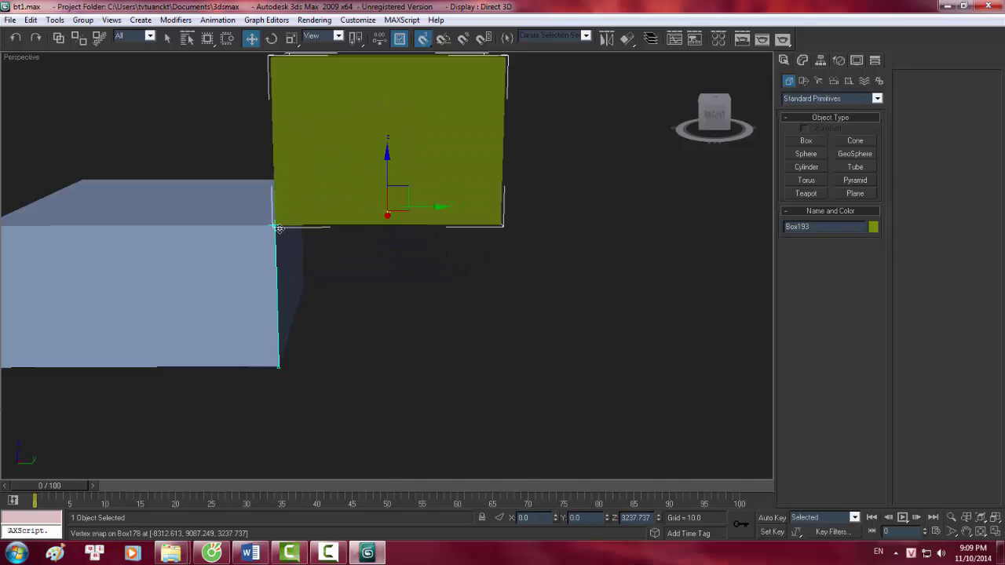
{"action": "scroll", "coordinate": [283, 241], "scroll_direction": "down", "scroll_amount": 5}
{"action": "mouse_move", "coordinate": [251, 215]}
{"action": "middle_mouse_down", "text": "alt"}
{"action": "mouse_move", "coordinate": [231, 189]}
{"action": "mouse_move", "coordinate": [307, 309]}
{"action": "middle_mouse_up", "text": "alt"}
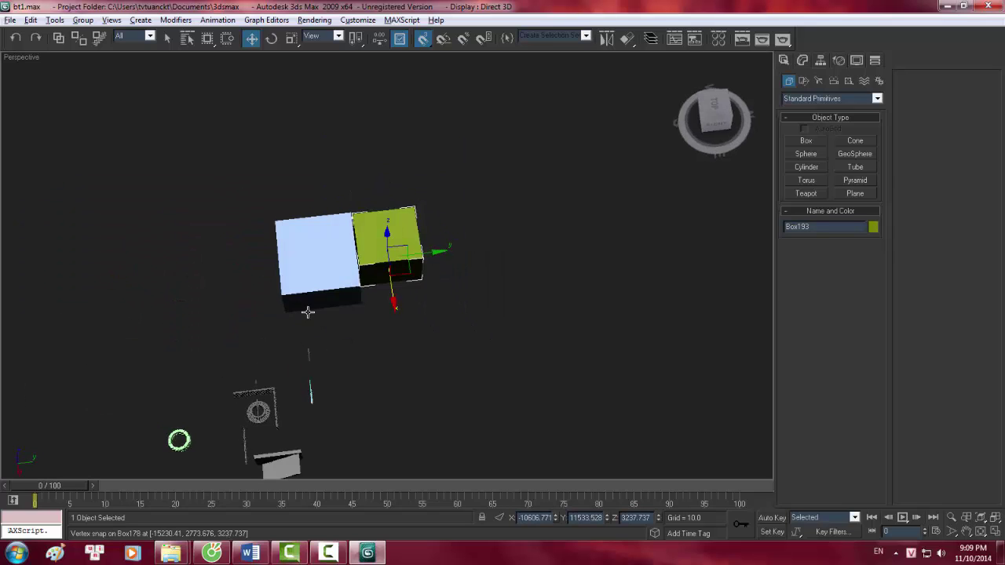
{"action": "scroll", "coordinate": [335, 307], "scroll_direction": "up", "scroll_amount": 6}
{"action": "scroll", "coordinate": [336, 307], "scroll_direction": "down", "scroll_amount": 5}
{"action": "scroll", "coordinate": [335, 307], "scroll_direction": "up", "scroll_amount": 5}
{"action": "scroll", "coordinate": [333, 292], "scroll_direction": "down", "scroll_amount": 9}
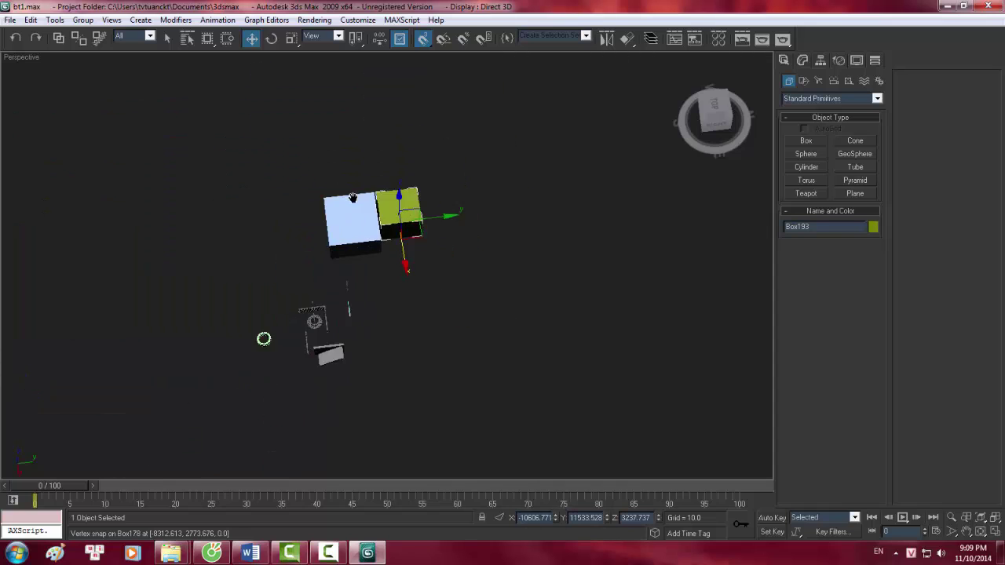
{"action": "scroll", "coordinate": [362, 212], "scroll_direction": "up", "scroll_amount": 4}
{"action": "mouse_move", "coordinate": [362, 213]}
{"action": "middle_mouse_down"}
{"action": "mouse_move", "coordinate": [365, 393]}
{"action": "mouse_move", "coordinate": [414, 145]}
{"action": "middle_mouse_up"}
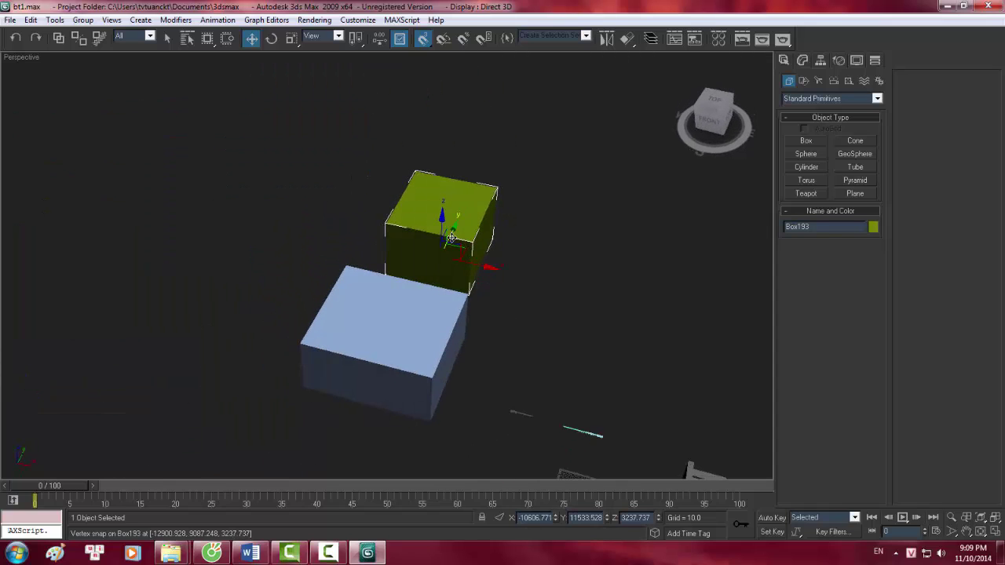
{"action": "scroll", "coordinate": [414, 145], "scroll_direction": "up", "scroll_amount": 6}
{"action": "scroll", "coordinate": [416, 146], "scroll_direction": "down", "scroll_amount": 4}
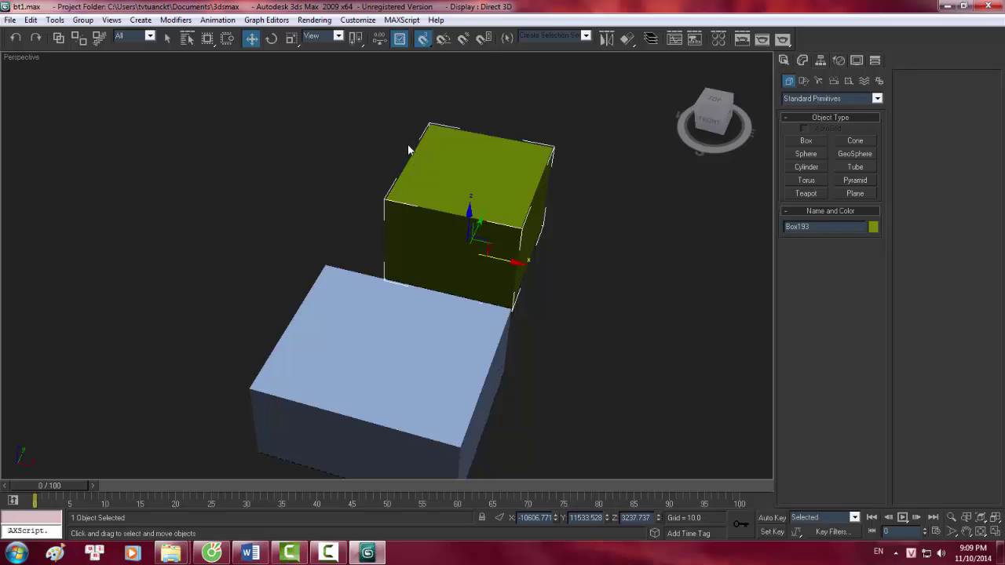
{"action": "scroll", "coordinate": [407, 143], "scroll_direction": "up", "scroll_amount": 3}
- Turn Snaps off, reframe both boxes, and switch to Select and Rotate
{"action": "key", "text": "s"}
{"action": "scroll", "coordinate": [405, 149], "scroll_direction": "down", "scroll_amount": 3}
{"action": "middle_click_drag", "start_coordinate": [405, 149], "coordinate": [388, 206], "text": "alt"}
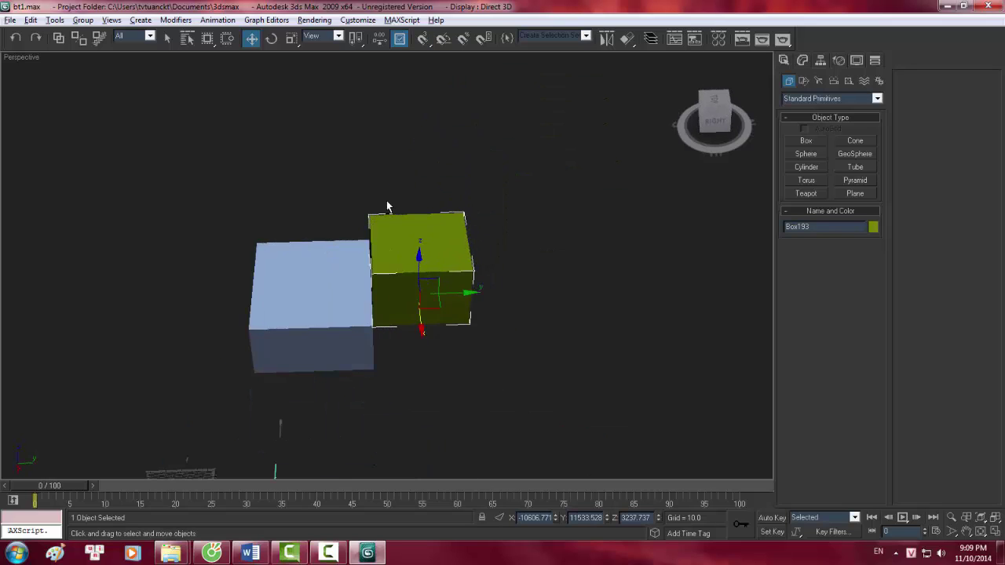
{"action": "scroll", "coordinate": [388, 206], "scroll_direction": "up", "scroll_amount": 4}
{"action": "scroll", "coordinate": [393, 191], "scroll_direction": "down", "scroll_amount": 3}
{"action": "scroll", "coordinate": [392, 191], "scroll_direction": "up", "scroll_amount": 4}
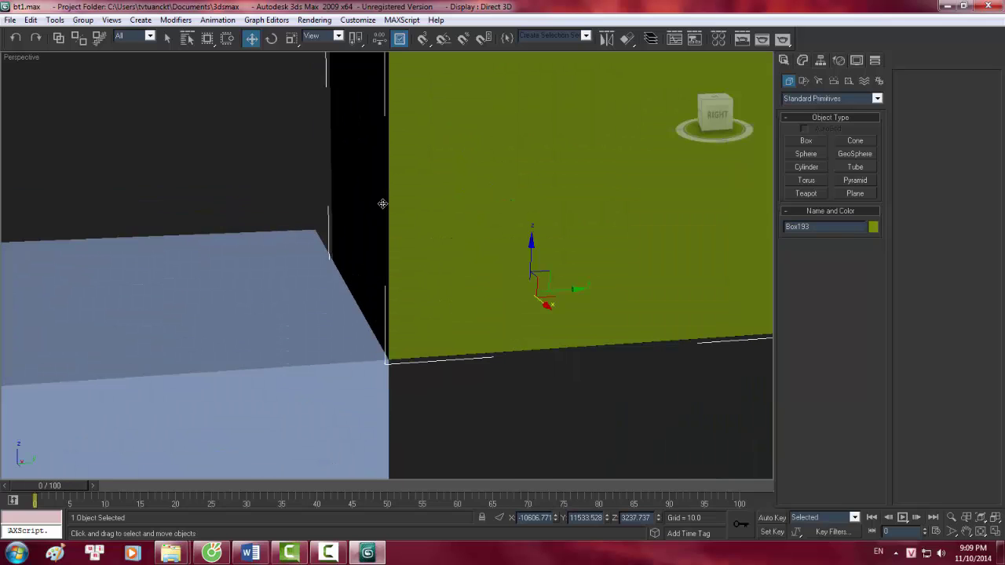
{"action": "scroll", "coordinate": [383, 204], "scroll_direction": "down", "scroll_amount": 2}
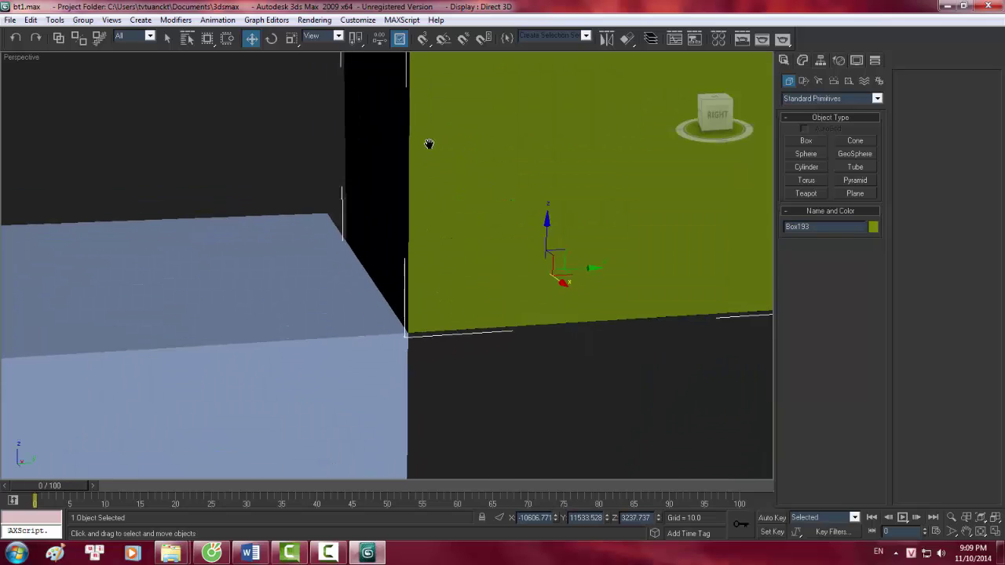
{"action": "scroll", "coordinate": [353, 117], "scroll_direction": "down", "scroll_amount": 3}
{"action": "scroll", "coordinate": [380, 193], "scroll_direction": "down", "scroll_amount": 2}
{"action": "middle_click_drag", "start_coordinate": [380, 194], "coordinate": [377, 198]}
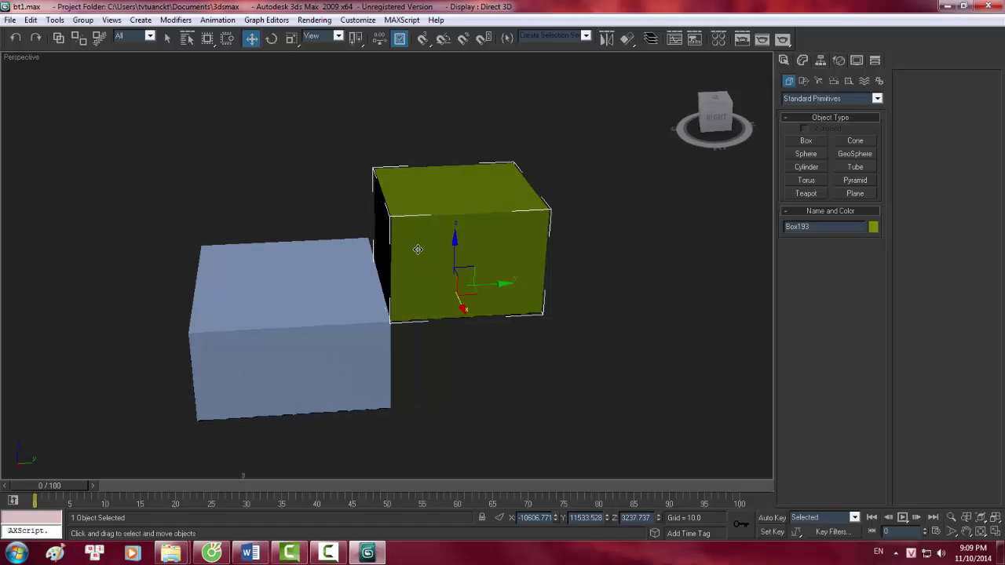
{"action": "key", "text": "e"}
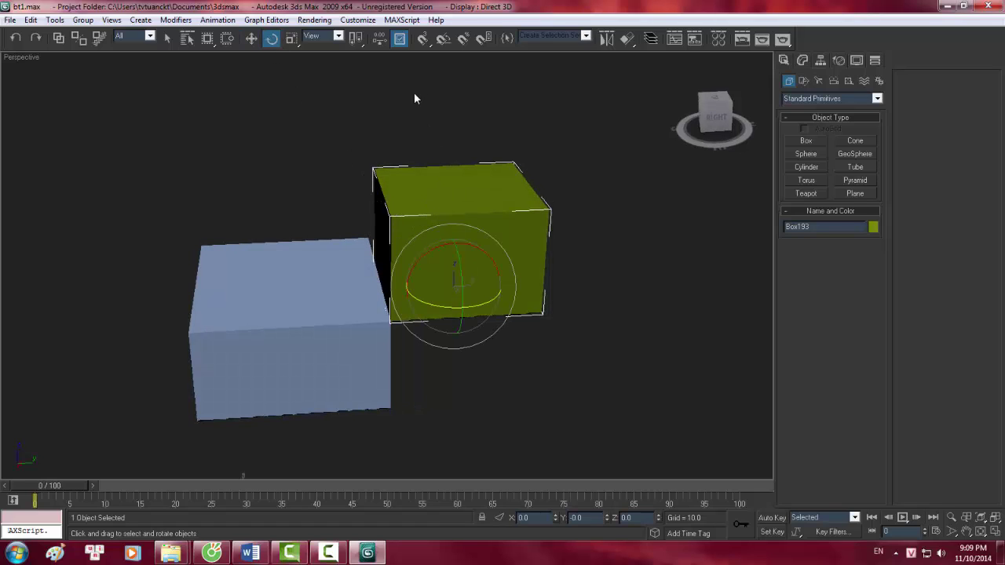
- Turn on 3D and angle snapping, then apply a 90° X rotation offset to the green box
{"action": "left_click", "coordinate": [421, 40]}
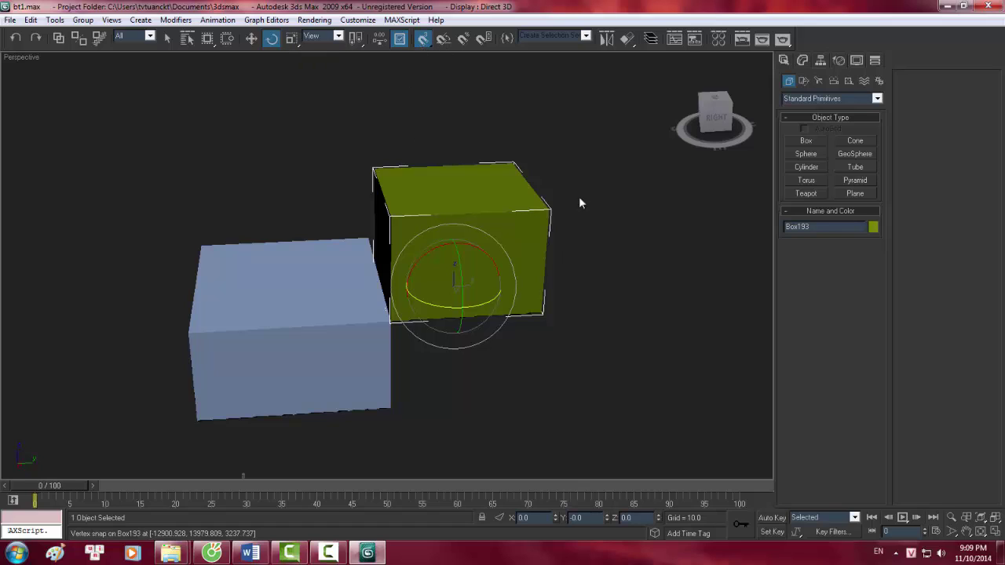
{"action": "left_click", "coordinate": [424, 43]}
{"action": "right_click", "coordinate": [277, 40]}
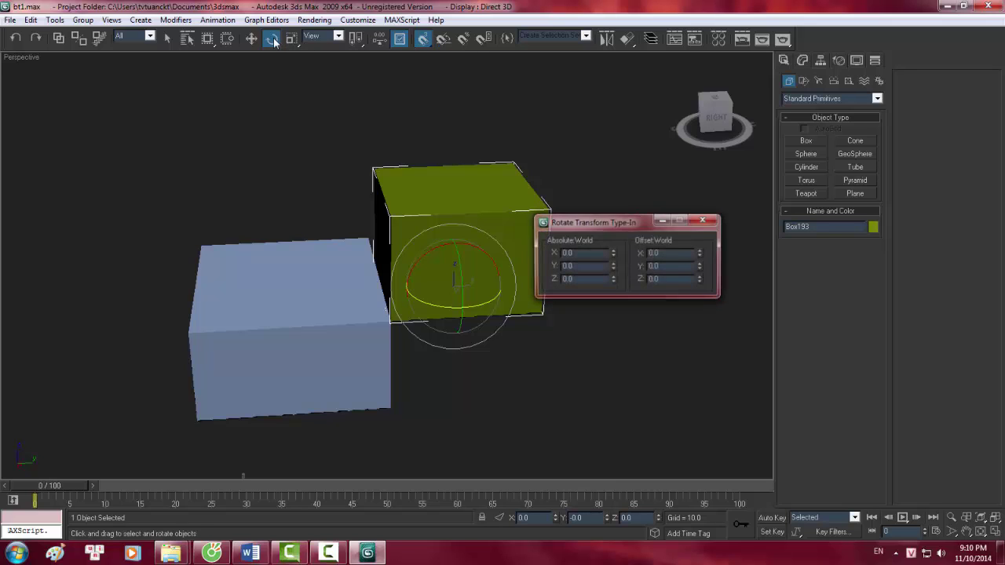
{"action": "left_click_drag", "start_coordinate": [583, 223], "coordinate": [638, 178]}
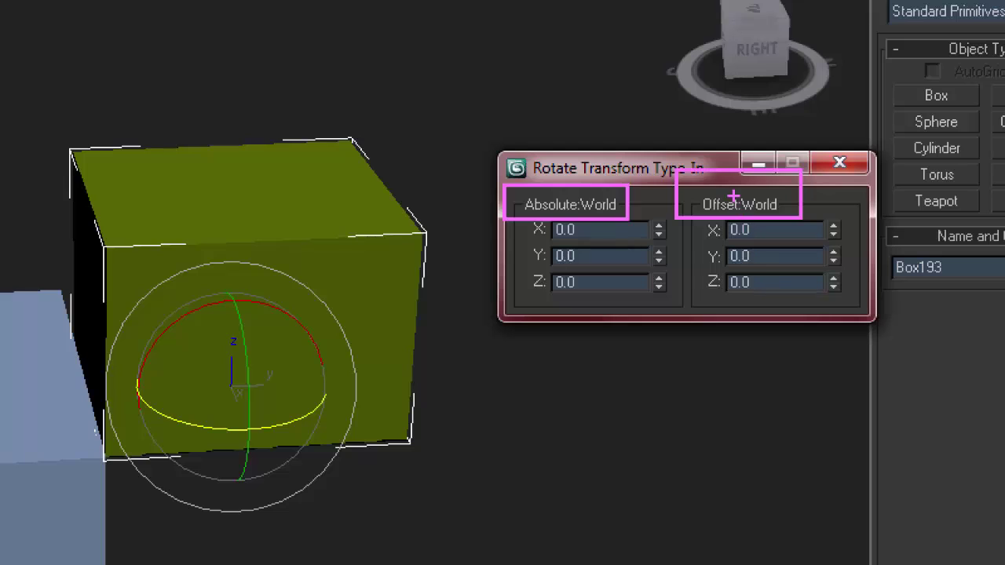
{"action": "left_click_drag", "start_coordinate": [559, 245], "coordinate": [587, 279]}
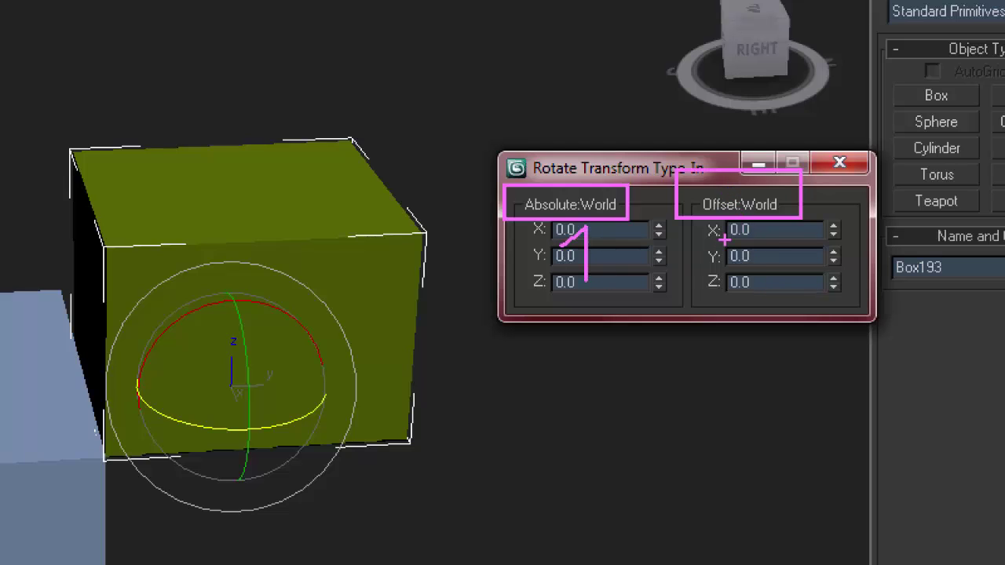
{"action": "mouse_move", "coordinate": [758, 233]}
{"action": "left_mouse_down"}
{"action": "mouse_move", "coordinate": [780, 232]}
{"action": "mouse_move", "coordinate": [779, 273]}
{"action": "left_mouse_up"}
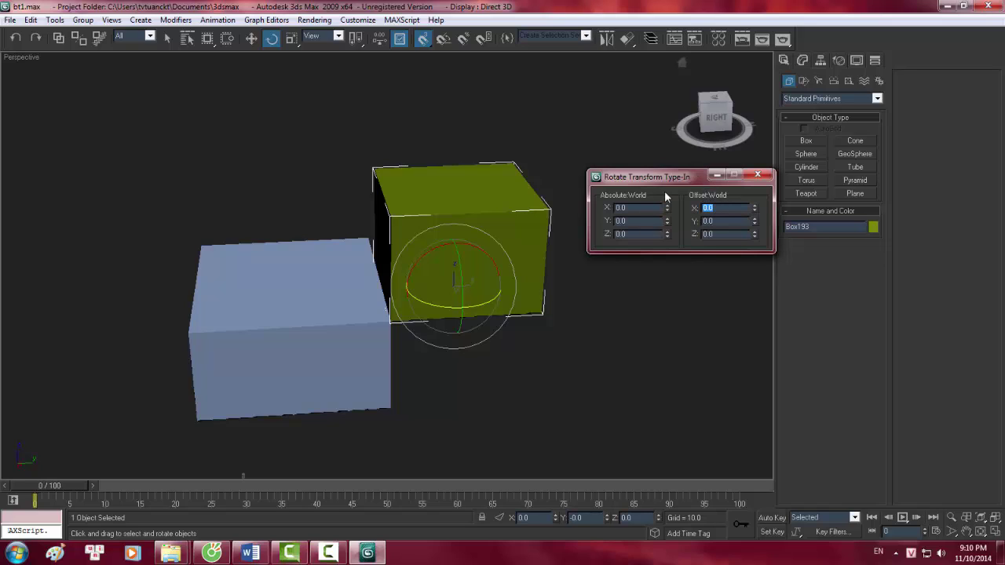
{"action": "type", "text": "92"}
{"action": "key", "text": "Return"}
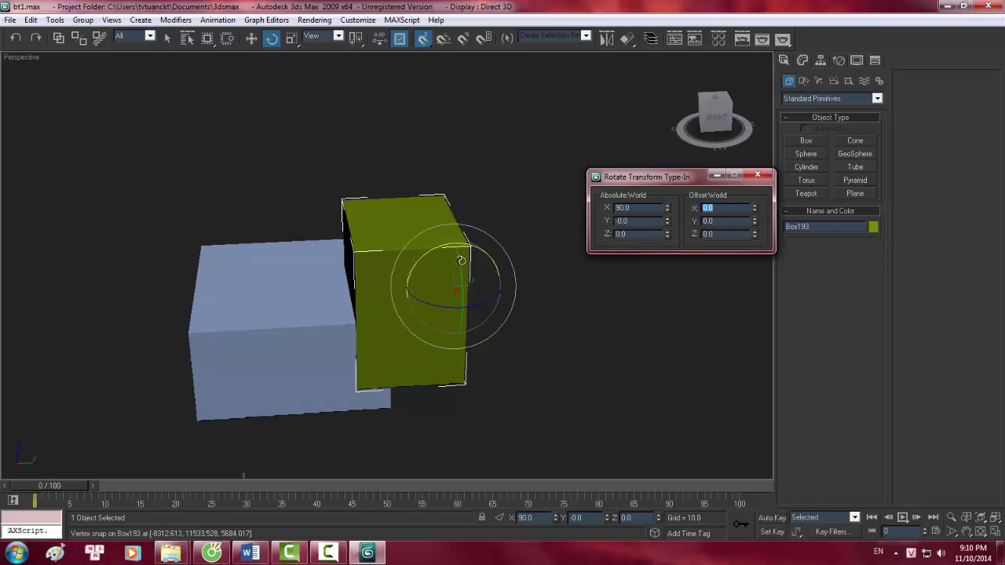
- Undo the slight extra X rotation and the 90° offset on the green box
{"action": "left_click_drag", "start_coordinate": [461, 259], "coordinate": [394, 263]}
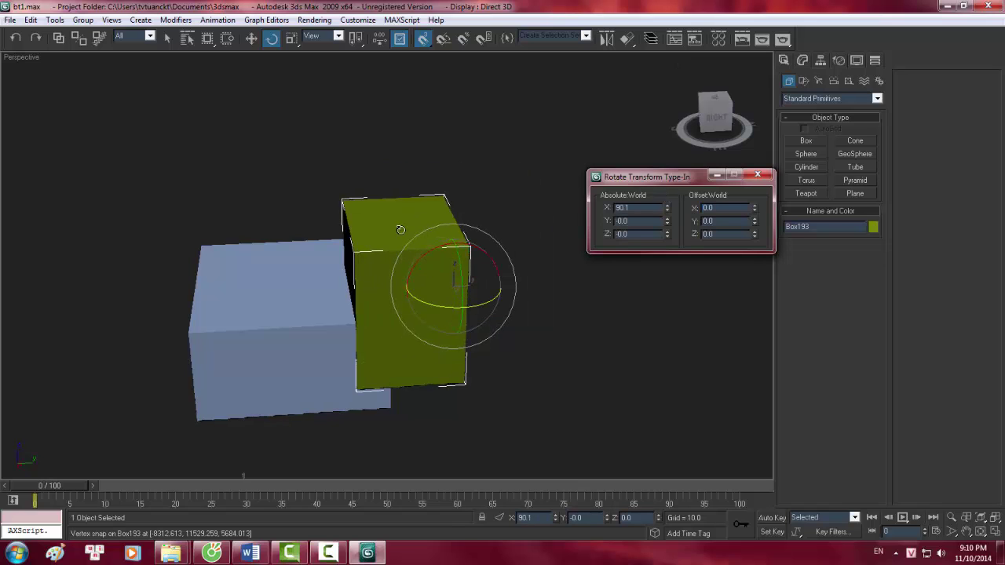
{"action": "scroll", "coordinate": [397, 223], "scroll_direction": "up", "scroll_amount": 2}
{"action": "scroll", "coordinate": [374, 222], "scroll_direction": "up", "scroll_amount": 2}
{"action": "scroll", "coordinate": [372, 222], "scroll_direction": "up", "scroll_amount": 3}
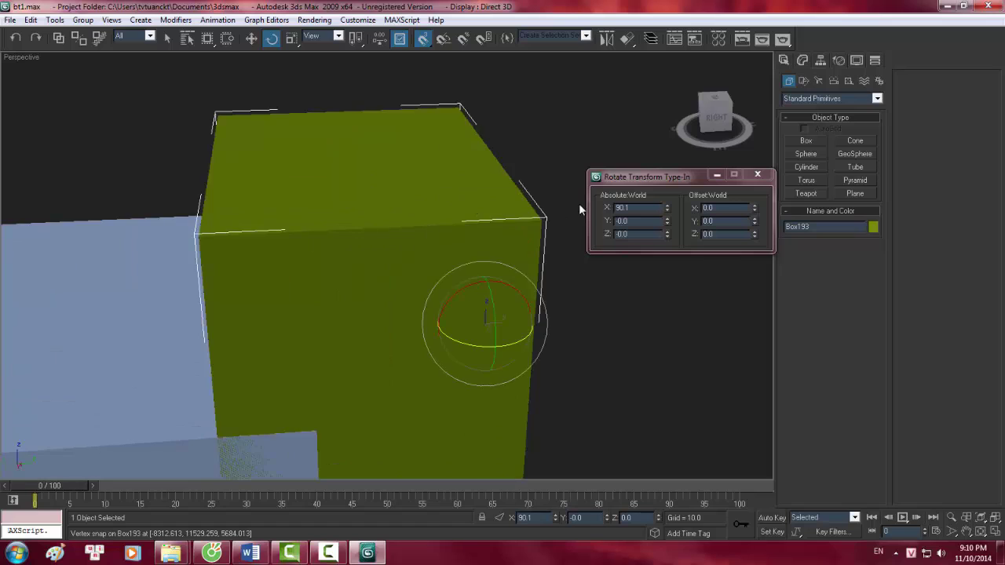
{"action": "scroll", "coordinate": [578, 206], "scroll_direction": "down", "scroll_amount": 5}
{"action": "key", "text": "ctrl+z"}
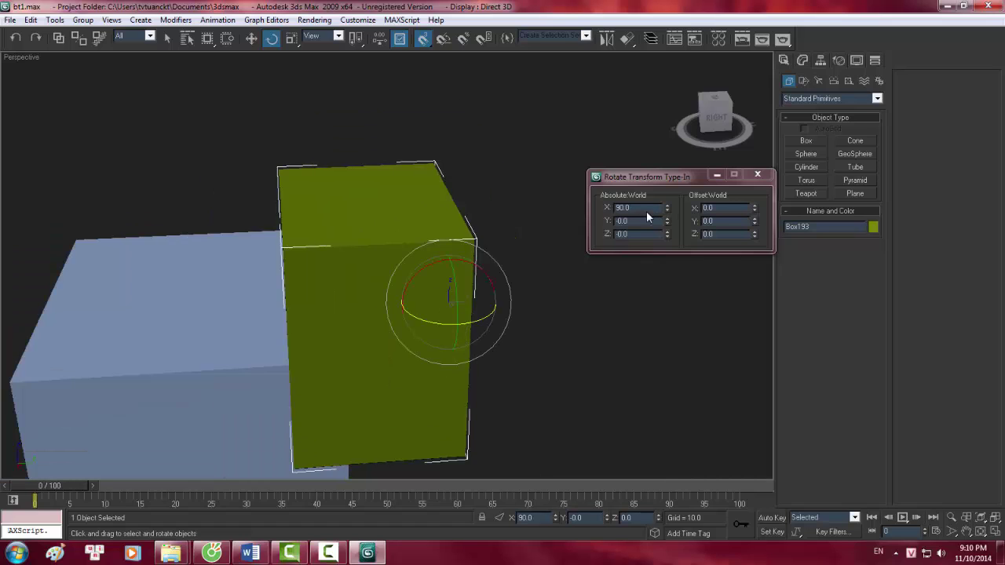
{"action": "key", "text": "ctrl+z"}
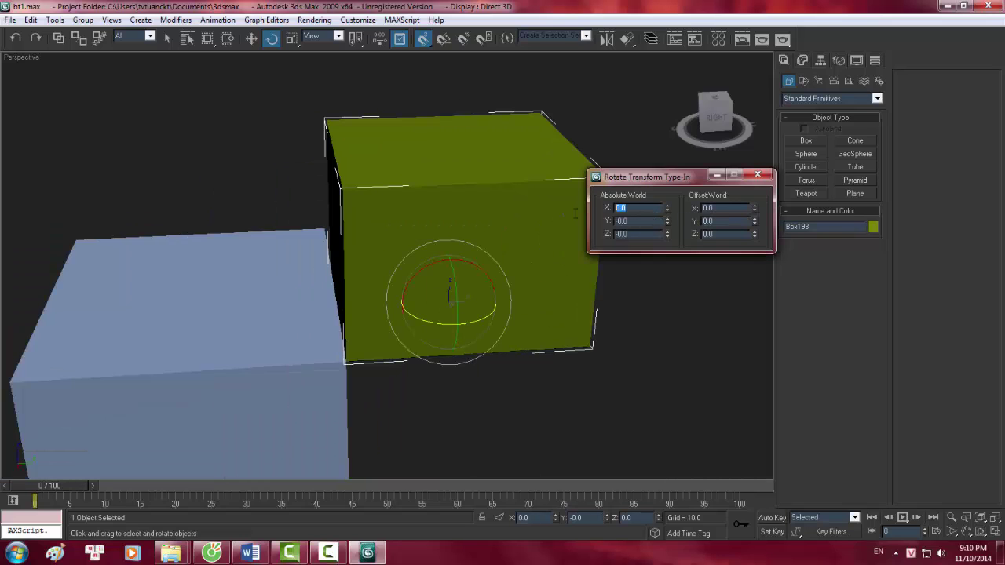
{"action": "type", "text": "90"}
- Enter an absolute world rotation of X 90 and Z 0.1 for the green box
{"action": "key", "text": "Return"}
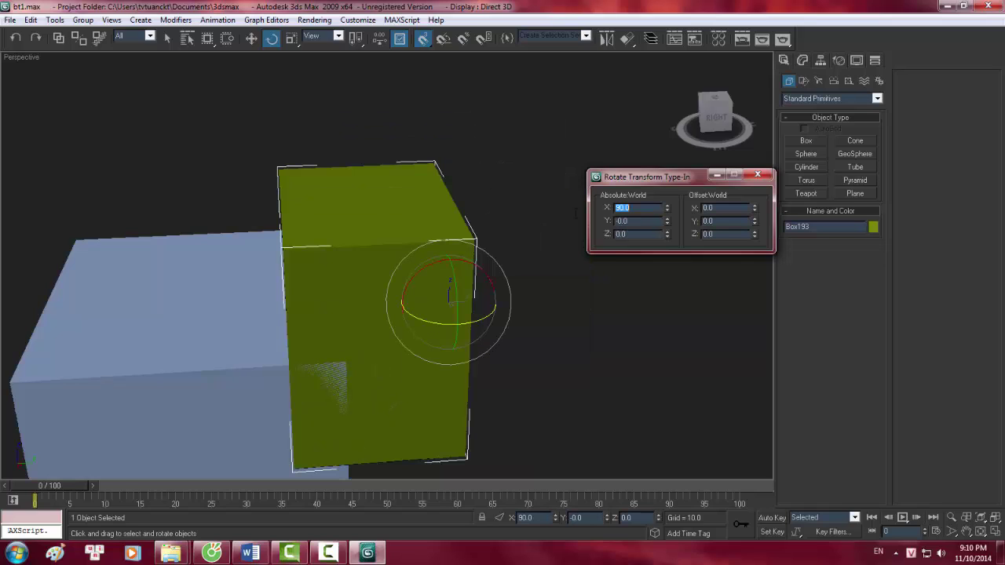
{"action": "left_click", "coordinate": [638, 211]}
{"action": "key", "text": "Tab"}
{"action": "key", "text": "Tab"}
{"action": "type", "text": "0.1"}
{"action": "key", "text": "Return"}
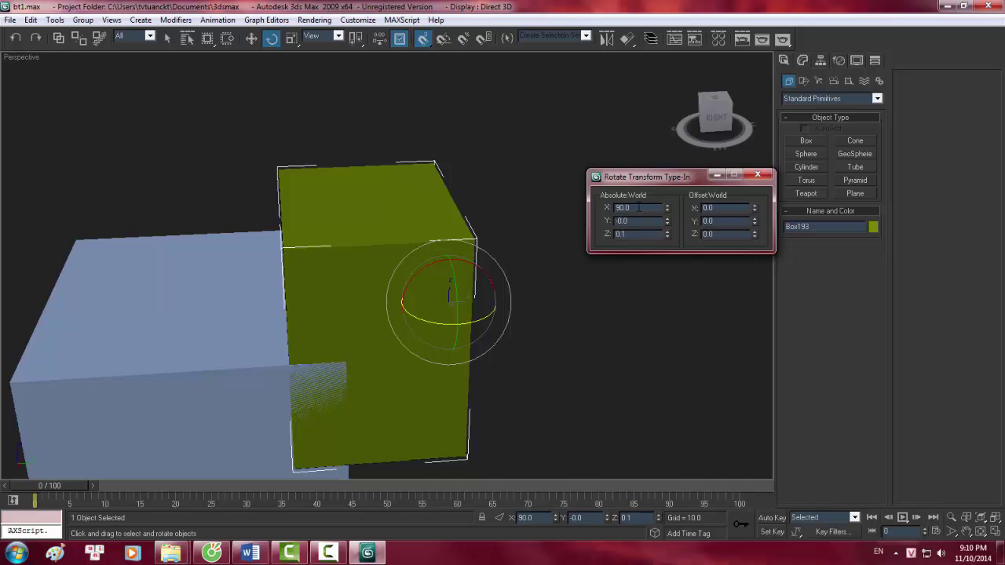
{"action": "double_click", "coordinate": [619, 222]}
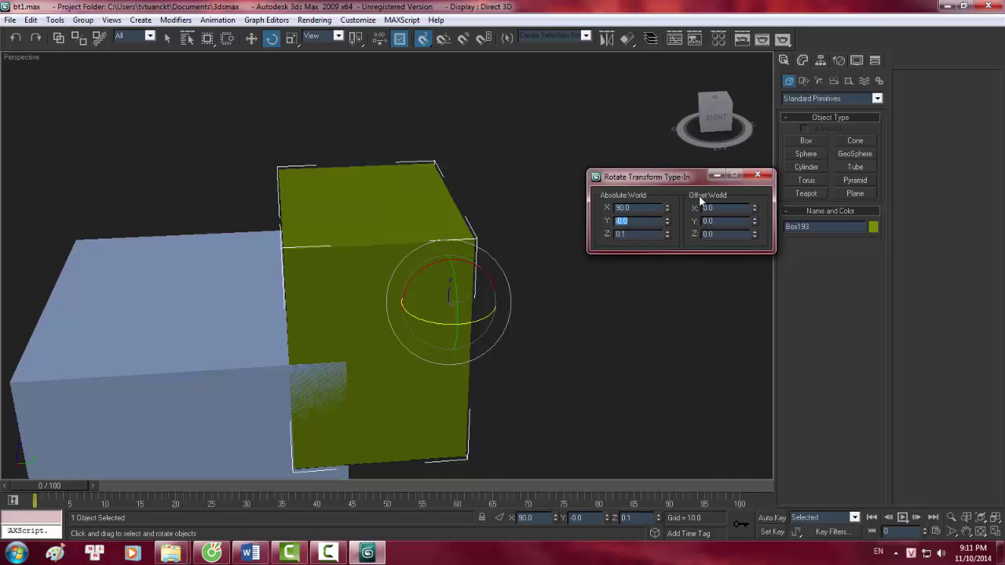
{"action": "left_click", "coordinate": [758, 175]}
- Orbit and zoom the view to a front-right angle on the rotated box
{"action": "scroll", "coordinate": [588, 227], "scroll_direction": "up", "scroll_amount": 2}
{"action": "scroll", "coordinate": [563, 248], "scroll_direction": "up", "scroll_amount": 3}
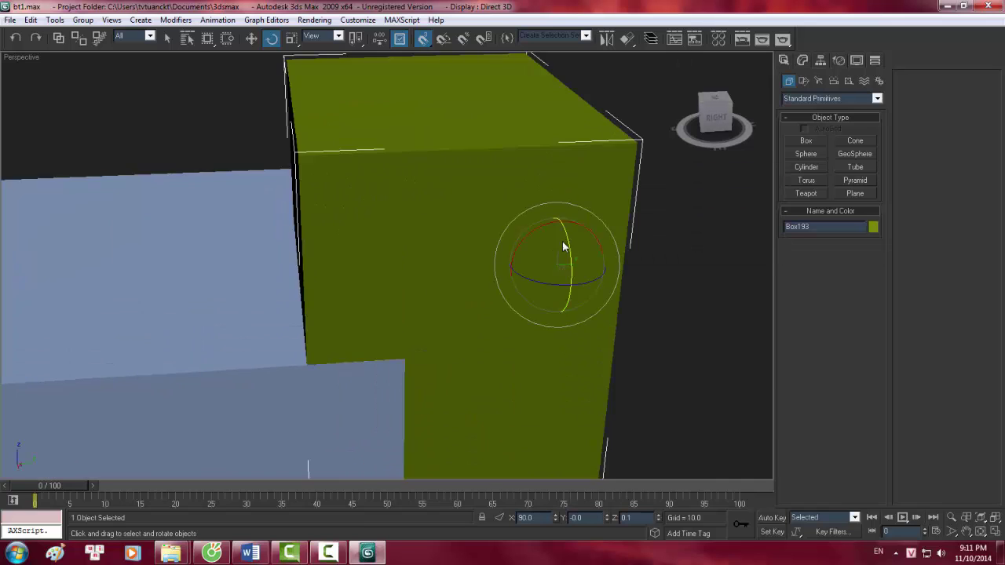
{"action": "scroll", "coordinate": [563, 247], "scroll_direction": "down", "scroll_amount": 5}
{"action": "middle_click_drag", "start_coordinate": [513, 251], "coordinate": [586, 218], "text": "alt"}
{"action": "scroll", "coordinate": [586, 218], "scroll_direction": "up", "scroll_amount": 3}
{"action": "scroll", "coordinate": [576, 227], "scroll_direction": "down", "scroll_amount": 3}
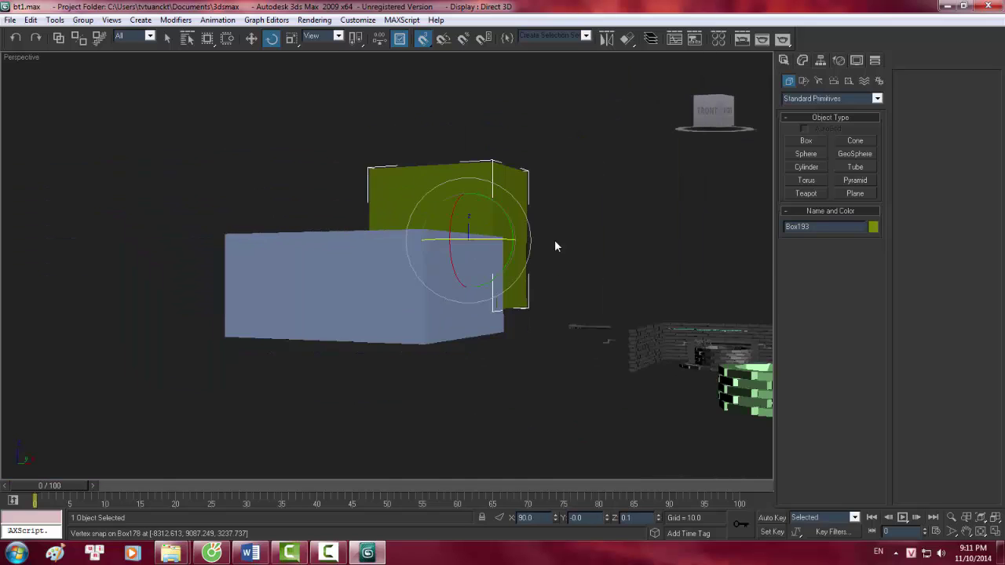
{"action": "middle_click_drag", "start_coordinate": [555, 246], "coordinate": [397, 142], "text": "alt"}
{"action": "left_click", "coordinate": [291, 39]}
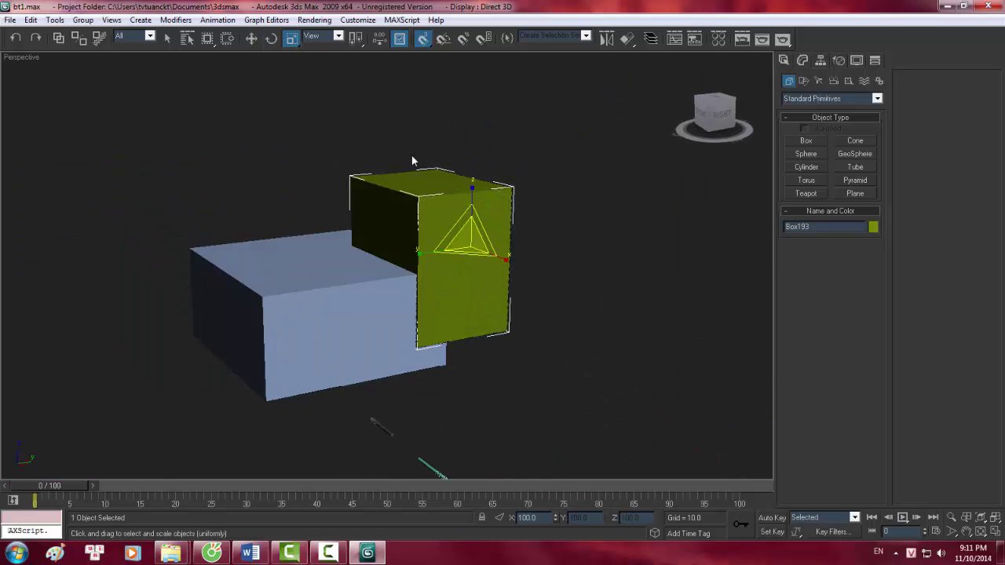
{"action": "right_click", "coordinate": [295, 44]}
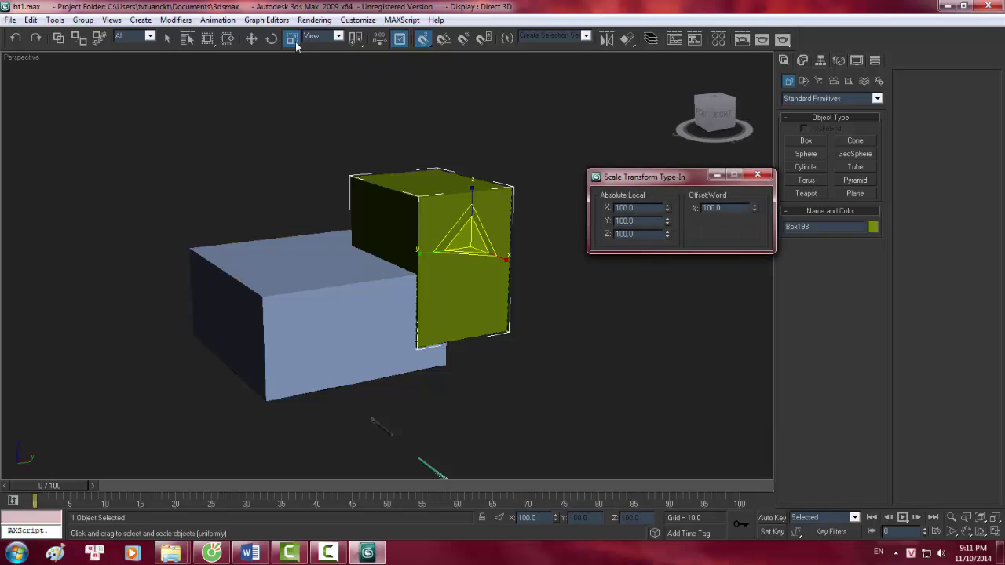
{"action": "left_click_drag", "start_coordinate": [657, 182], "coordinate": [627, 172]}
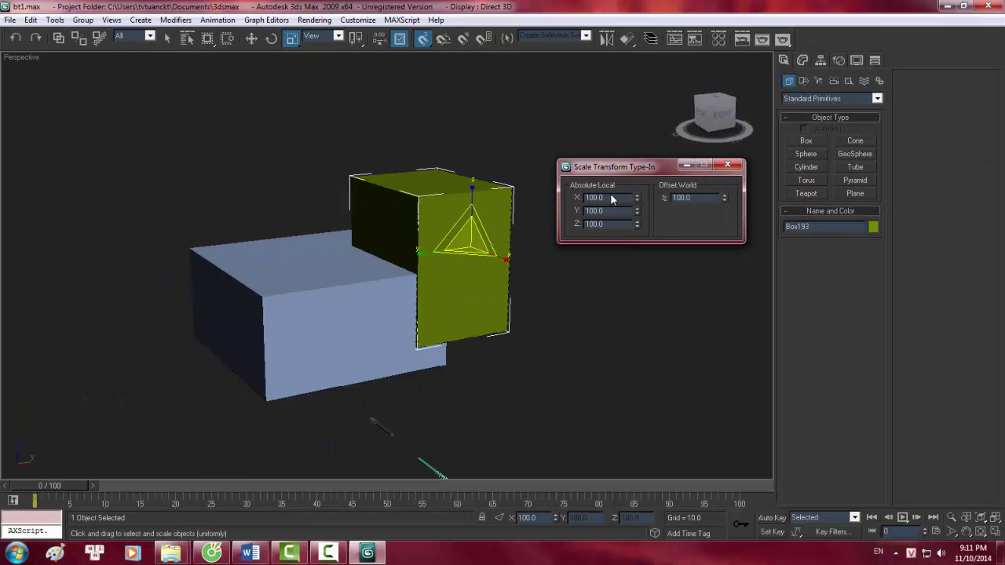
{"action": "left_click_drag", "start_coordinate": [637, 200], "coordinate": [560, 197]}
{"action": "type", "text": "1"}
{"action": "key", "text": "Return"}
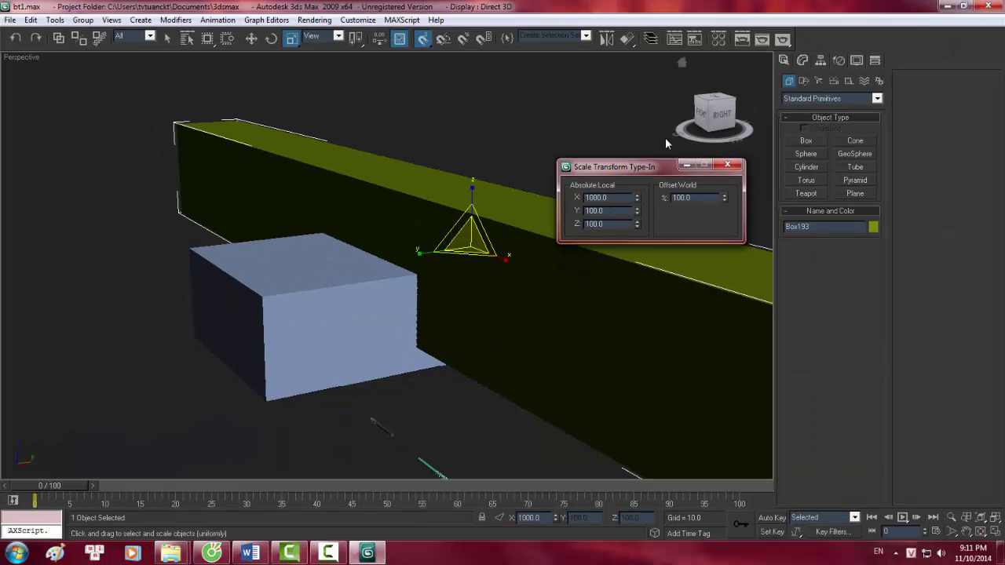
{"action": "left_click", "coordinate": [724, 167]}
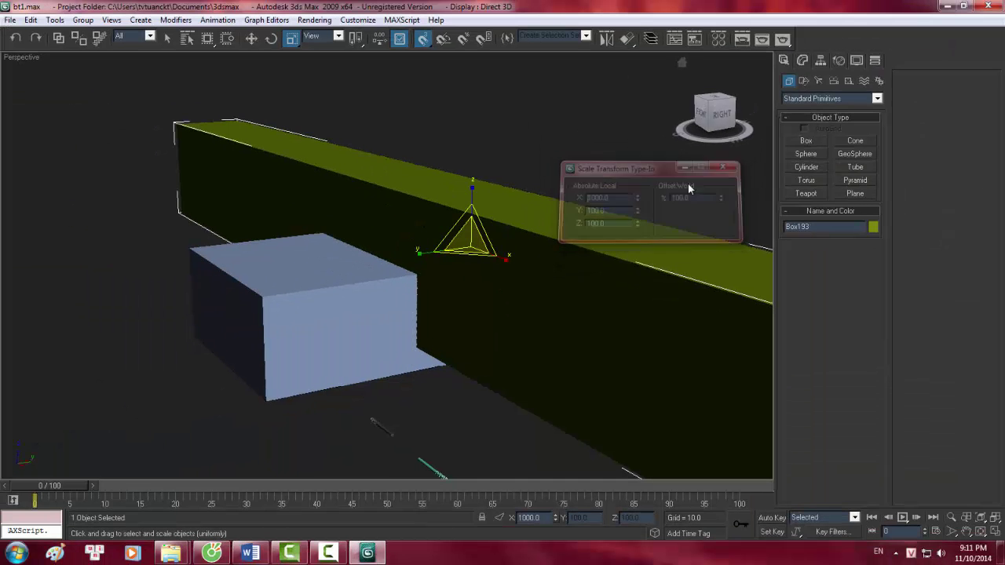
{"action": "mouse_move", "coordinate": [566, 168]}
{"action": "middle_mouse_down", "text": "alt"}
{"action": "mouse_move", "coordinate": [512, 147]}
{"action": "mouse_move", "coordinate": [549, 173]}
{"action": "mouse_move", "coordinate": [460, 125]}
{"action": "middle_mouse_up", "text": "alt"}
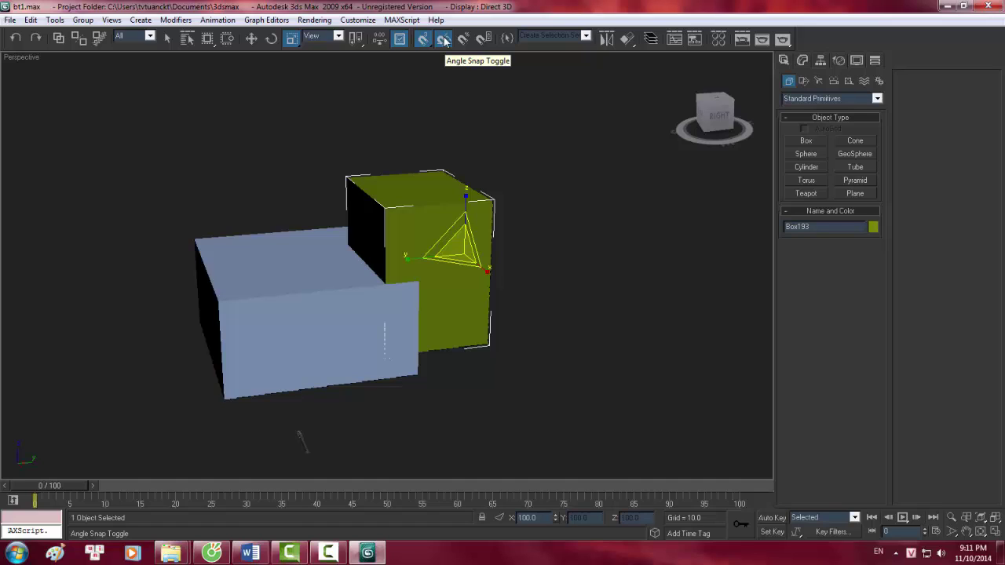
- Turn on Angle Snap and reselect the green box
{"action": "left_click", "coordinate": [444, 39]}
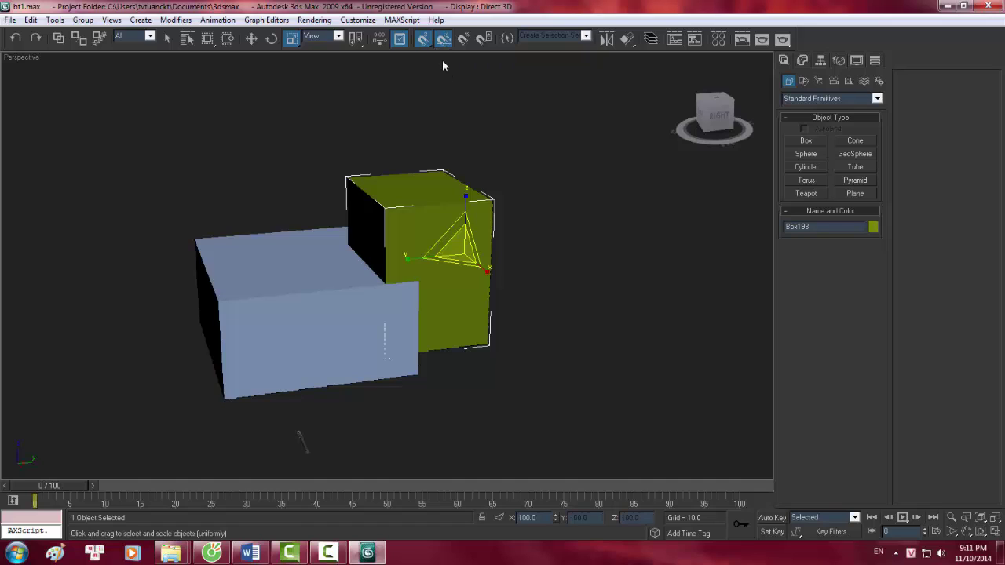
{"action": "left_click", "coordinate": [443, 62]}
{"action": "type", "text": "ucsicon"}
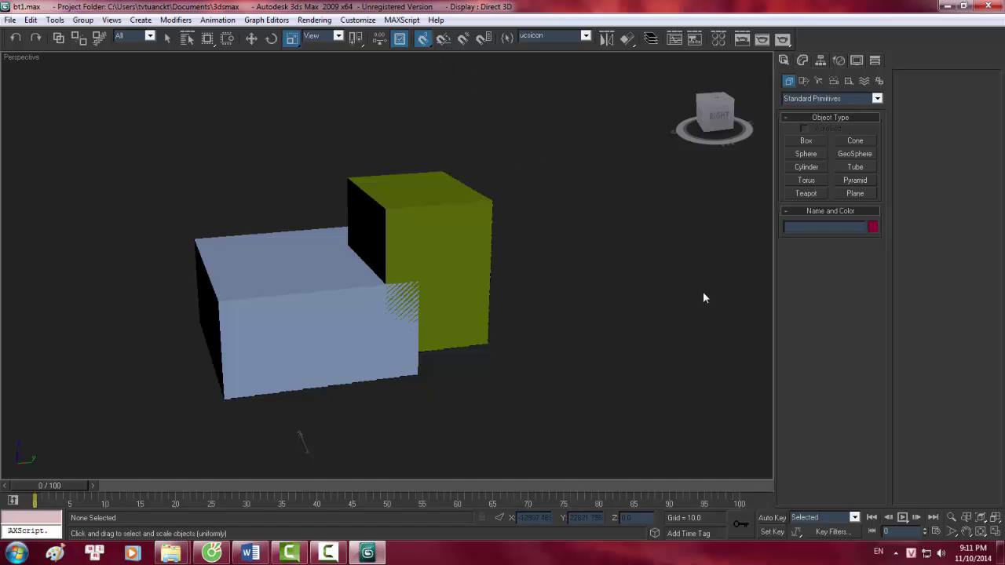
{"action": "left_click", "coordinate": [444, 220]}
- Pan, zoom and orbit the Perspective view to inspect the green box from above and the side
{"action": "mouse_move", "coordinate": [513, 207]}
{"action": "middle_mouse_down"}
{"action": "mouse_move", "coordinate": [529, 185]}
{"action": "mouse_move", "coordinate": [498, 208]}
{"action": "mouse_move", "coordinate": [506, 186]}
{"action": "middle_mouse_up"}
{"action": "scroll", "coordinate": [449, 205], "scroll_direction": "up", "scroll_amount": 5}
{"action": "scroll", "coordinate": [448, 204], "scroll_direction": "down", "scroll_amount": 4}
{"action": "scroll", "coordinate": [505, 186], "scroll_direction": "up", "scroll_amount": 4}
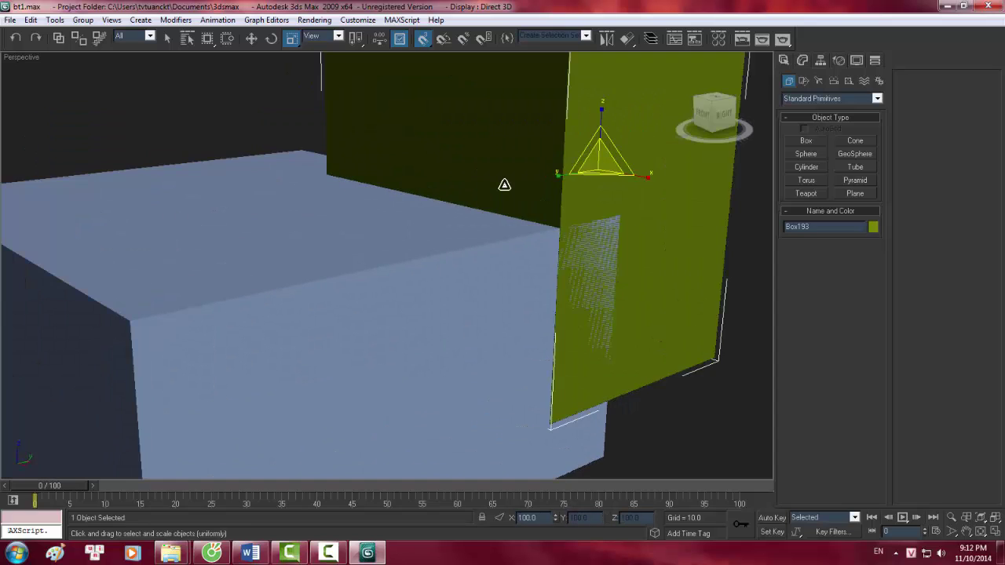
{"action": "scroll", "coordinate": [507, 184], "scroll_direction": "down", "scroll_amount": 4}
{"action": "scroll", "coordinate": [406, 296], "scroll_direction": "up", "scroll_amount": 4}
{"action": "scroll", "coordinate": [471, 219], "scroll_direction": "down", "scroll_amount": 4}
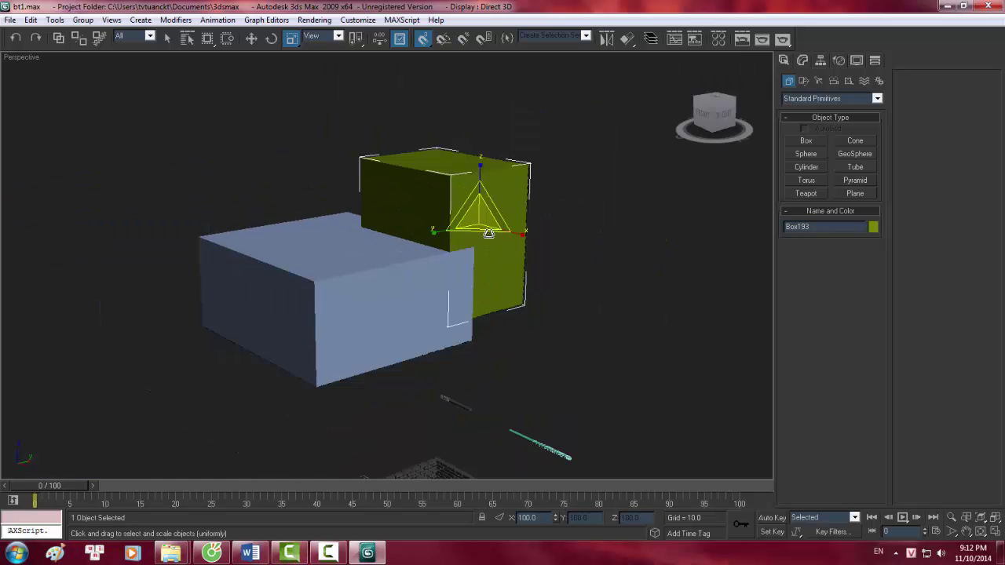
{"action": "middle_click_drag", "start_coordinate": [471, 220], "coordinate": [416, 267], "text": "alt"}
{"action": "scroll", "coordinate": [415, 267], "scroll_direction": "up", "scroll_amount": 3}
{"action": "middle_click_drag", "start_coordinate": [362, 163], "coordinate": [384, 129], "text": "alt"}
{"action": "scroll", "coordinate": [384, 128], "scroll_direction": "up", "scroll_amount": 3}
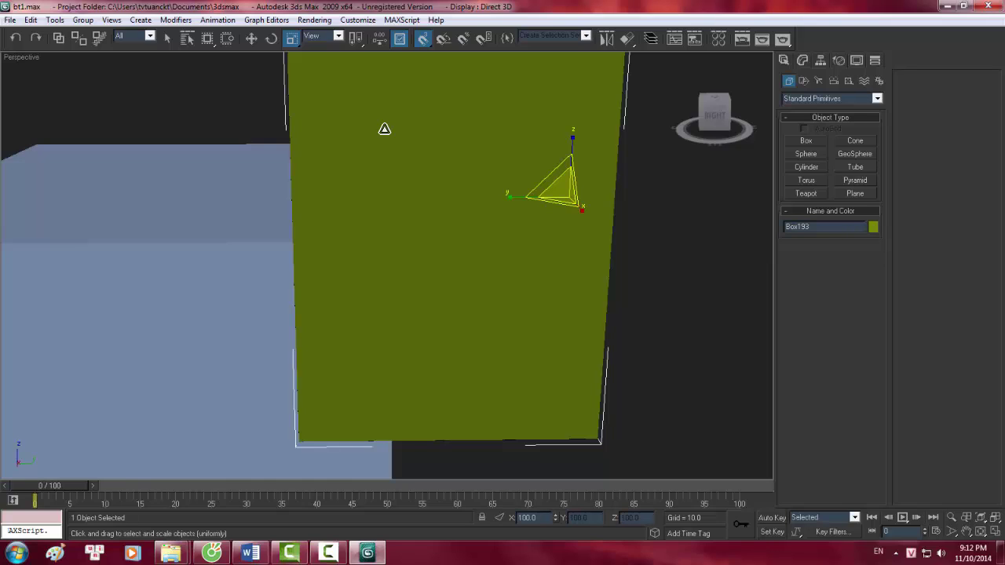
{"action": "scroll", "coordinate": [445, 139], "scroll_direction": "down", "scroll_amount": 3}
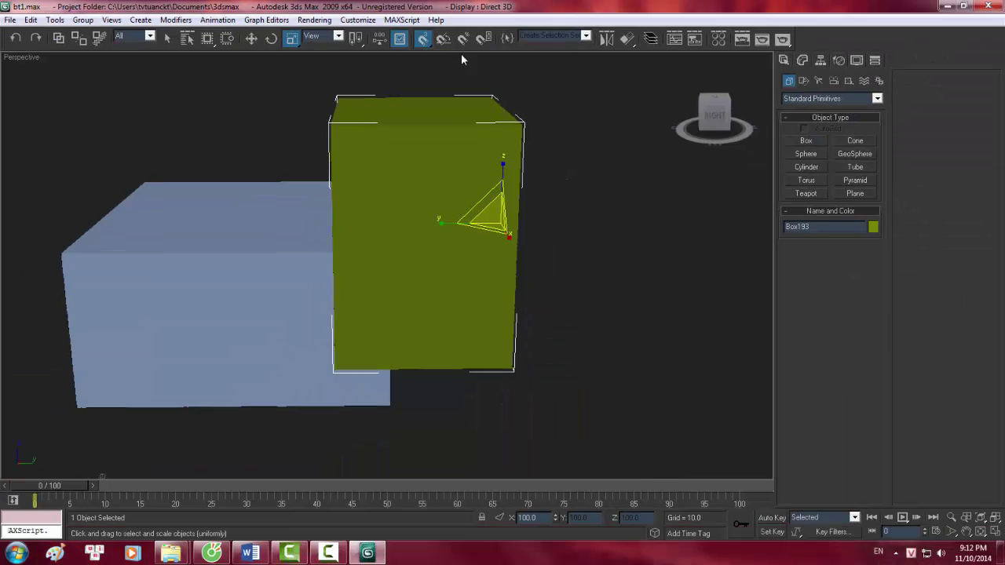
{"action": "right_click", "coordinate": [423, 41]}
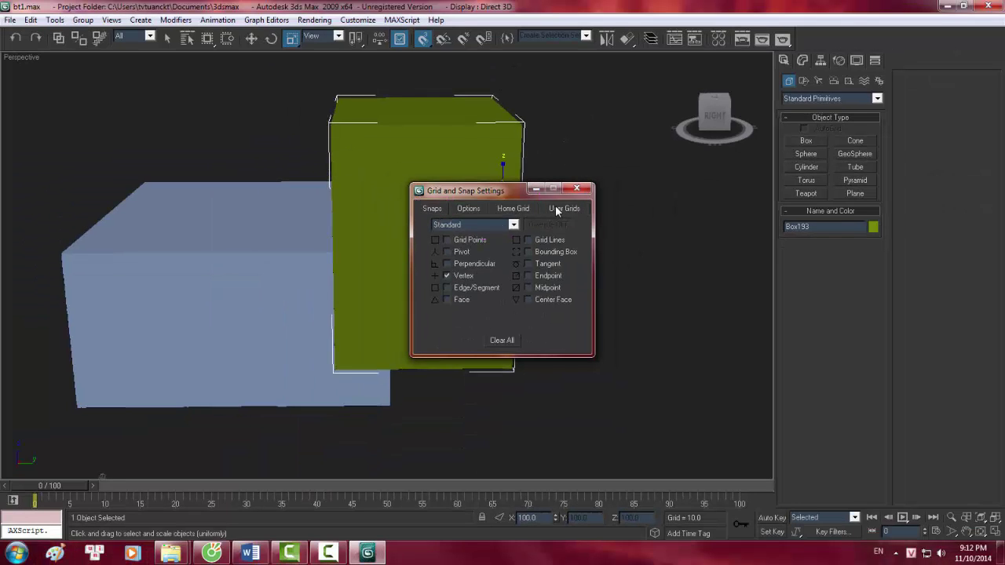
{"action": "left_click", "coordinate": [556, 209]}
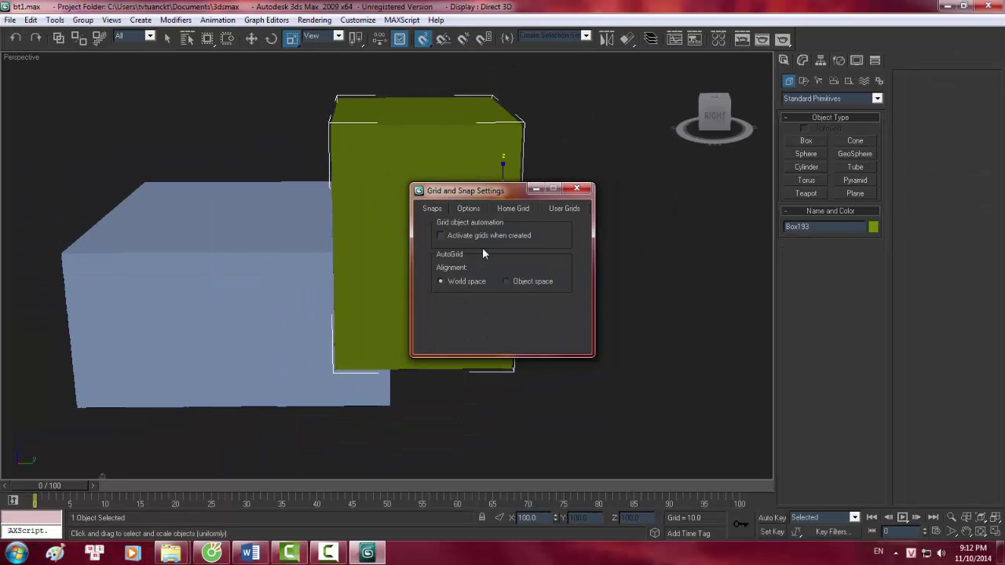
{"action": "left_click", "coordinate": [514, 210]}
{"action": "left_click", "coordinate": [469, 210]}
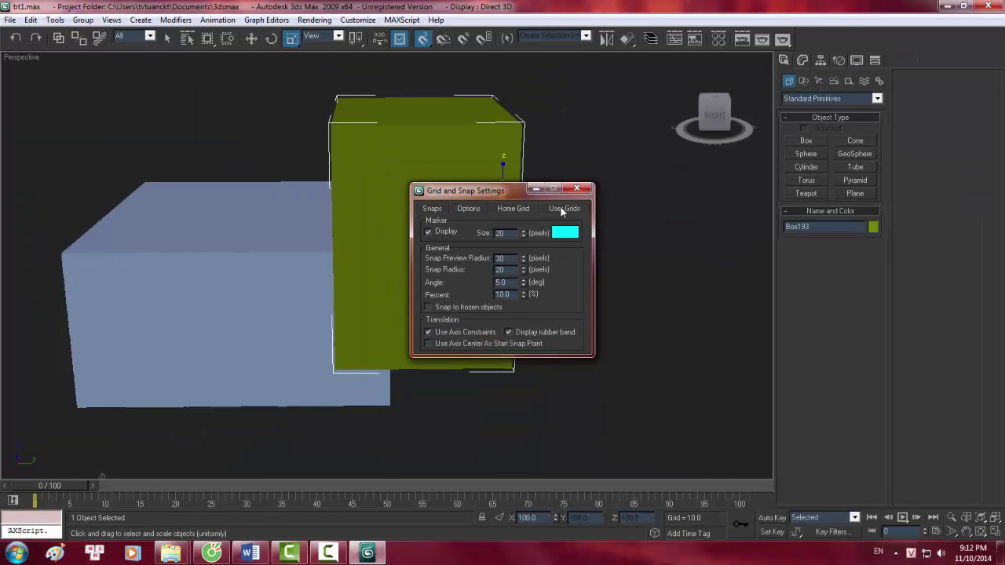
{"action": "left_click", "coordinate": [578, 189]}
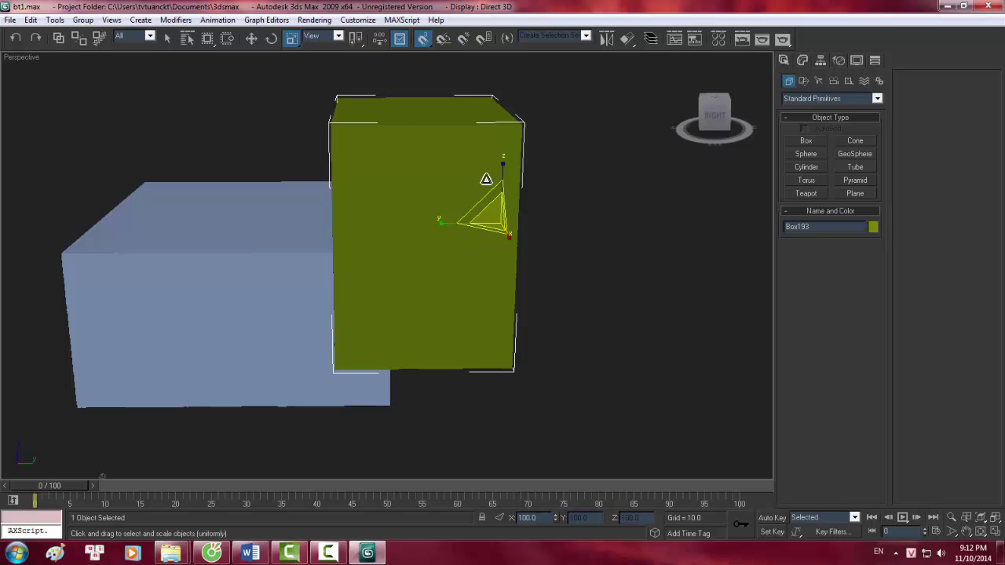
- Switch from scaling to Select and Move and reselect the green box
{"action": "key", "text": "r"}
{"action": "middle_click_drag", "start_coordinate": [489, 249], "coordinate": [483, 194]}
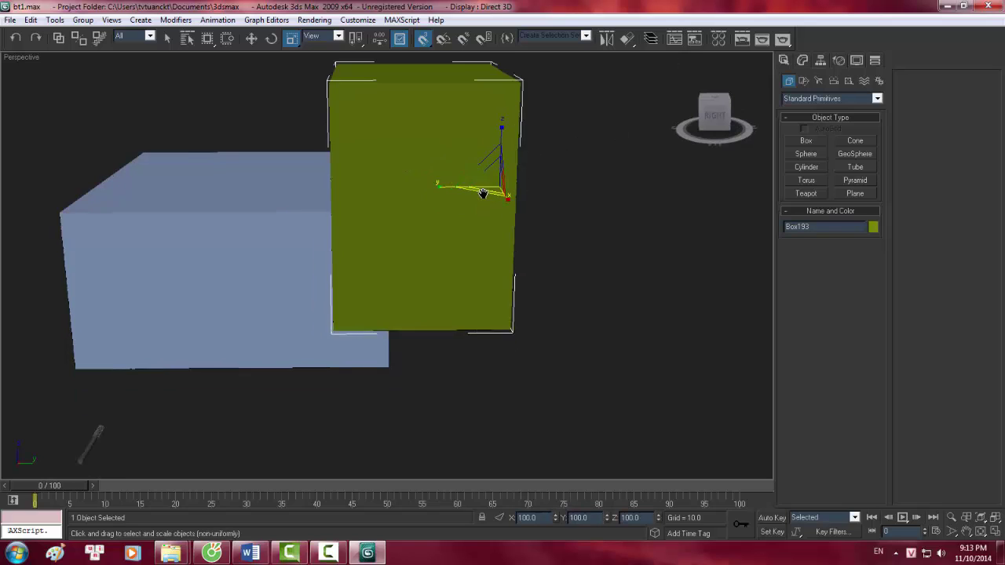
{"action": "key", "text": "r"}
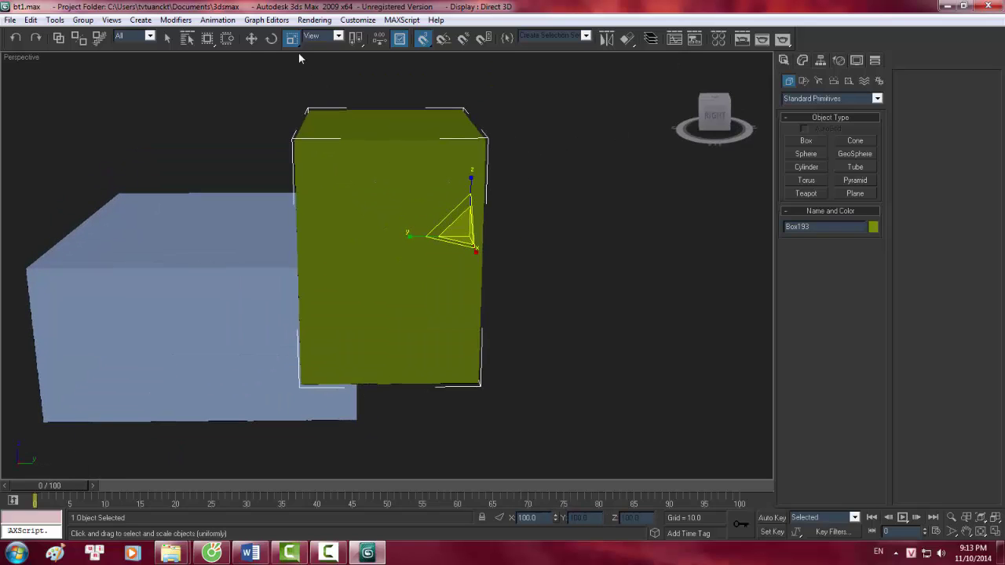
{"action": "left_click", "coordinate": [251, 38]}
{"action": "scroll", "coordinate": [341, 180], "scroll_direction": "down", "scroll_amount": 2}
{"action": "scroll", "coordinate": [354, 196], "scroll_direction": "down", "scroll_amount": 2}
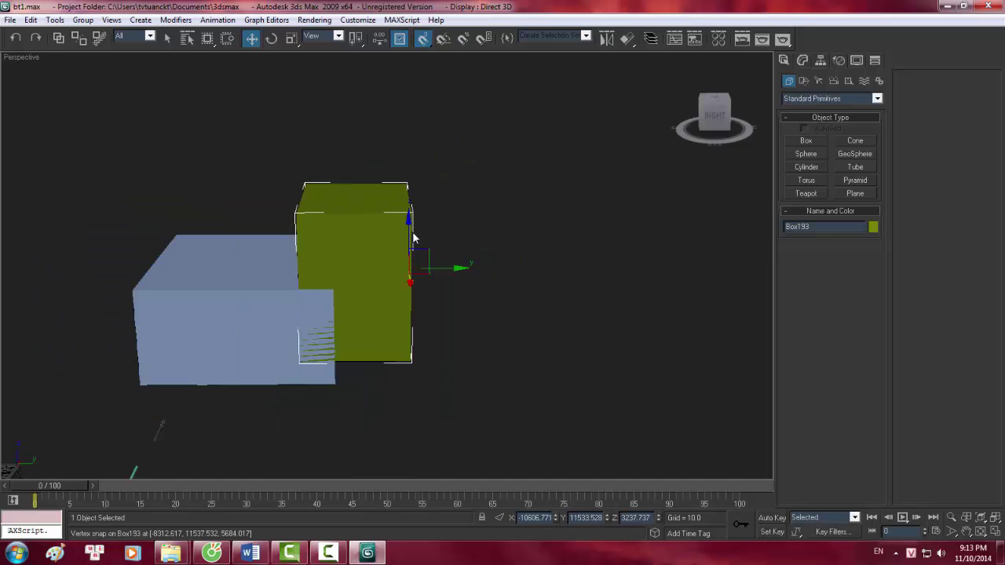
{"action": "left_click", "coordinate": [414, 238]}
{"action": "type", "text": "ucsicon"}
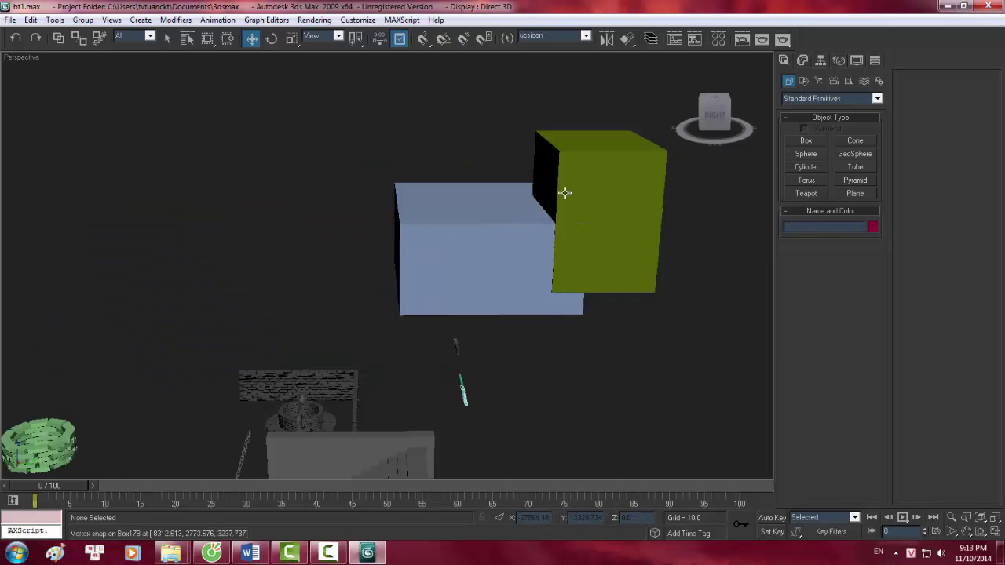
{"action": "mouse_move", "coordinate": [565, 193]}
{"action": "middle_mouse_down"}
{"action": "mouse_move", "coordinate": [453, 234]}
{"action": "mouse_move", "coordinate": [428, 263]}
{"action": "middle_mouse_up"}
{"action": "left_click", "coordinate": [496, 240]}
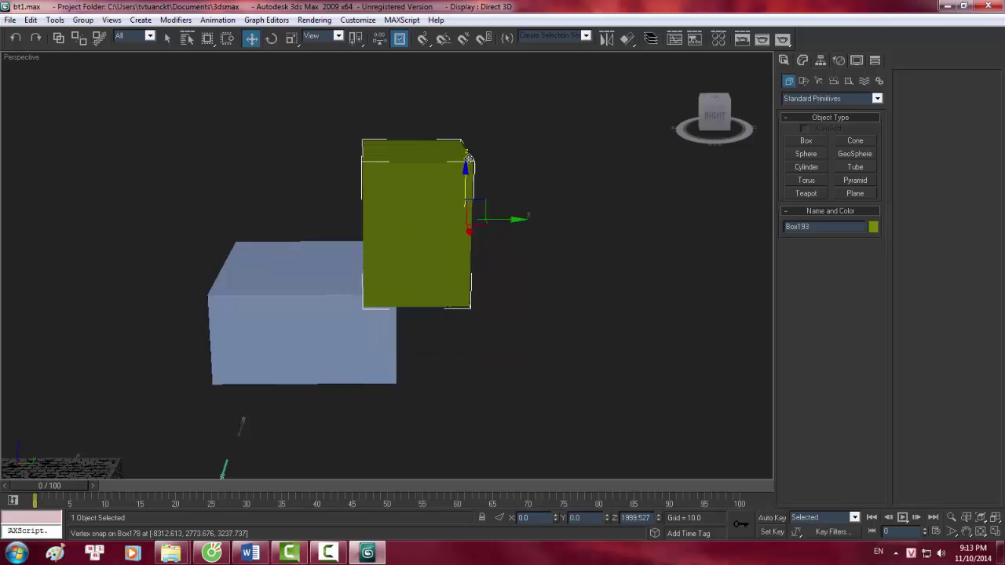
- Raise the green box along Z and slide it sideways off the blue box
{"action": "left_click_drag", "start_coordinate": [468, 161], "coordinate": [467, 74]}
{"action": "mouse_move", "coordinate": [467, 74]}
{"action": "middle_mouse_down", "text": "alt"}
{"action": "mouse_move", "coordinate": [348, 246]}
{"action": "mouse_move", "coordinate": [429, 238]}
{"action": "mouse_move", "coordinate": [430, 261]}
{"action": "middle_mouse_up", "text": "alt"}
{"action": "left_click_drag", "start_coordinate": [430, 261], "coordinate": [636, 224]}
{"action": "scroll", "coordinate": [625, 216], "scroll_direction": "up", "scroll_amount": 5}
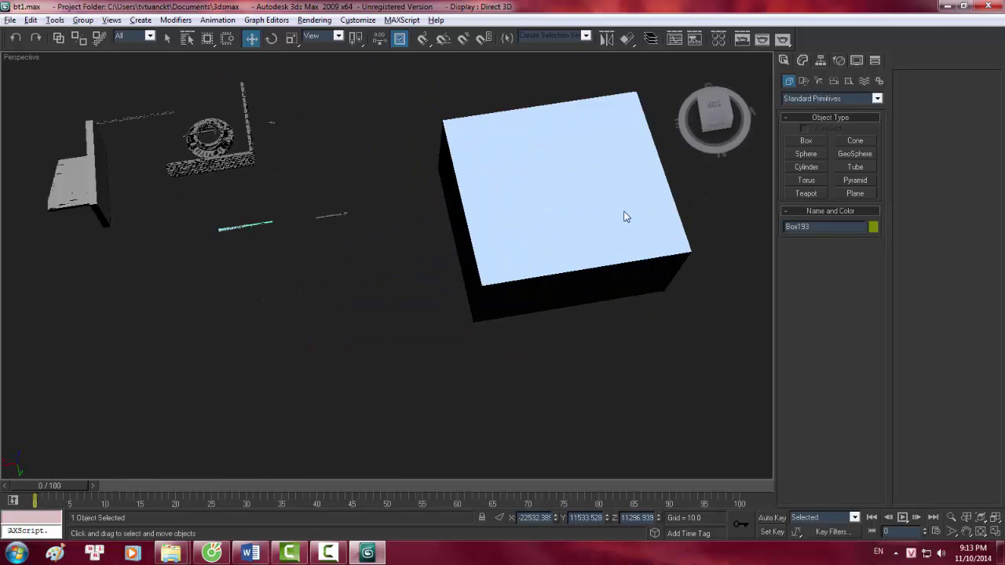
{"action": "middle_click_drag", "start_coordinate": [626, 217], "coordinate": [332, 291]}
{"action": "scroll", "coordinate": [333, 291], "scroll_direction": "down", "scroll_amount": 2}
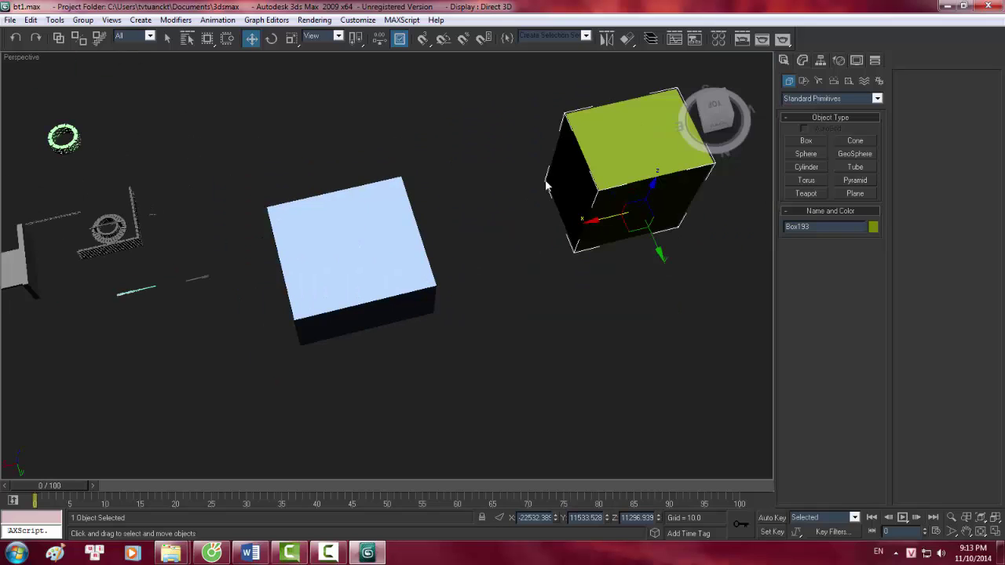
{"action": "scroll", "coordinate": [611, 162], "scroll_direction": "up", "scroll_amount": 3}
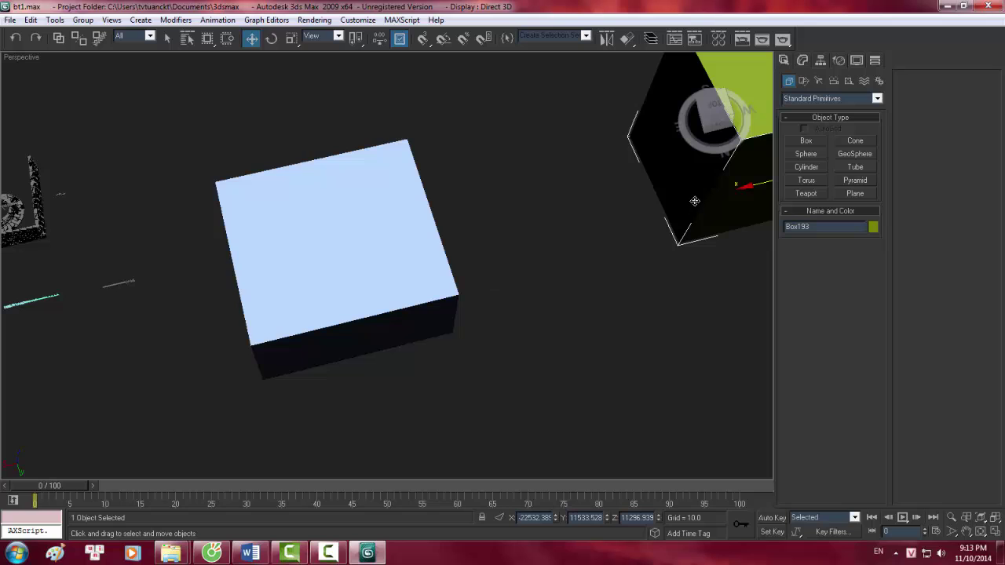
{"action": "scroll", "coordinate": [690, 203], "scroll_direction": "down", "scroll_amount": 3}
{"action": "mouse_move", "coordinate": [679, 190]}
{"action": "middle_mouse_down", "text": "alt"}
{"action": "mouse_move", "coordinate": [705, 163]}
{"action": "mouse_move", "coordinate": [531, 237]}
{"action": "mouse_move", "coordinate": [547, 204]}
{"action": "mouse_move", "coordinate": [515, 143]}
{"action": "middle_mouse_up", "text": "alt"}
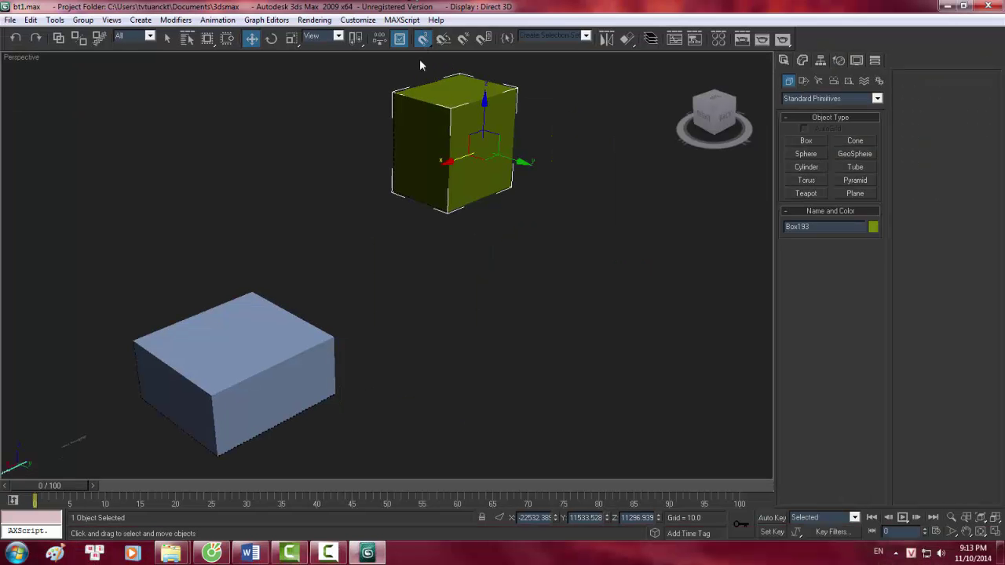
- Check the Use Axis Constraints option in the Grid and Snap Settings options
{"action": "right_click", "coordinate": [424, 41]}
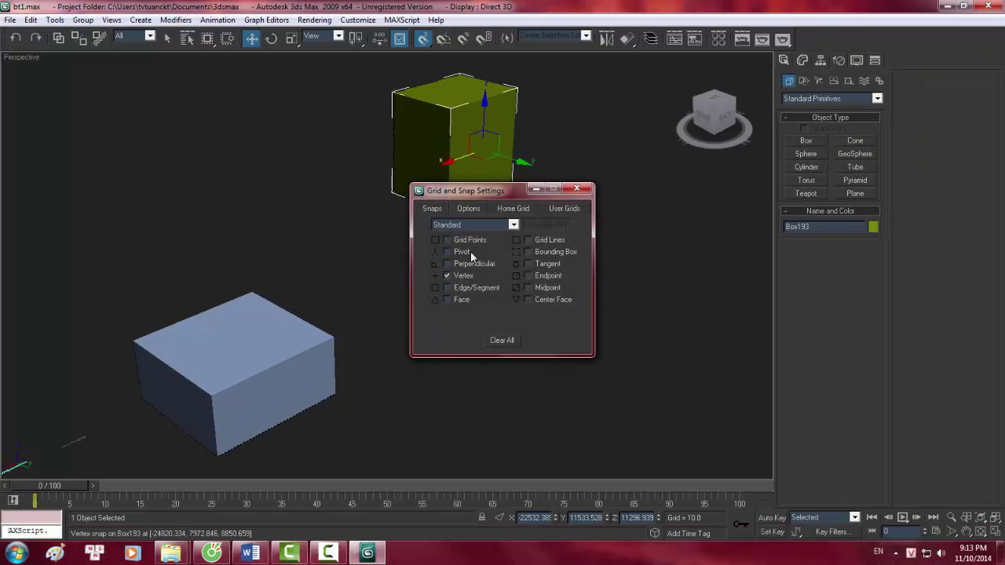
{"action": "left_click", "coordinate": [468, 209]}
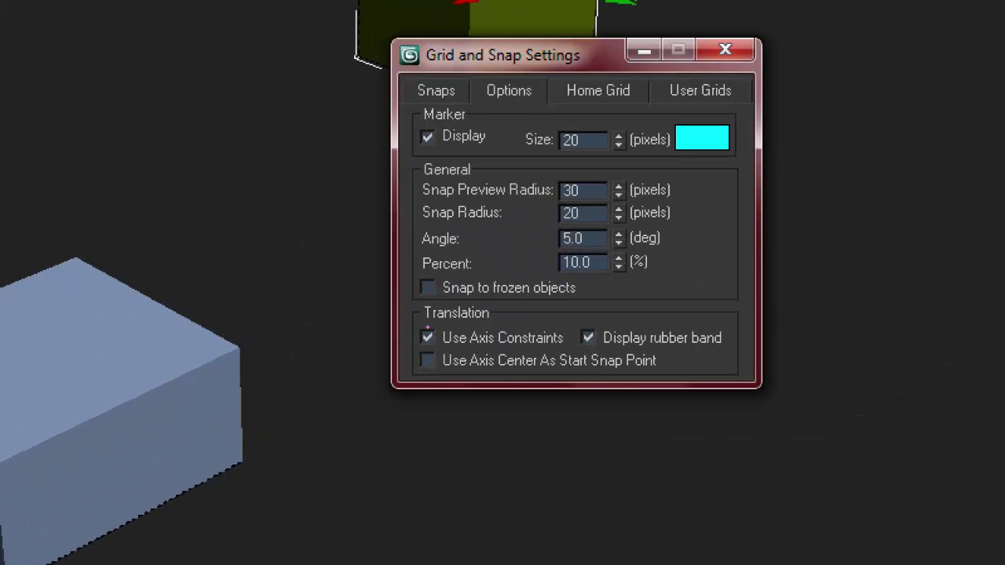
{"action": "left_click", "coordinate": [429, 333]}
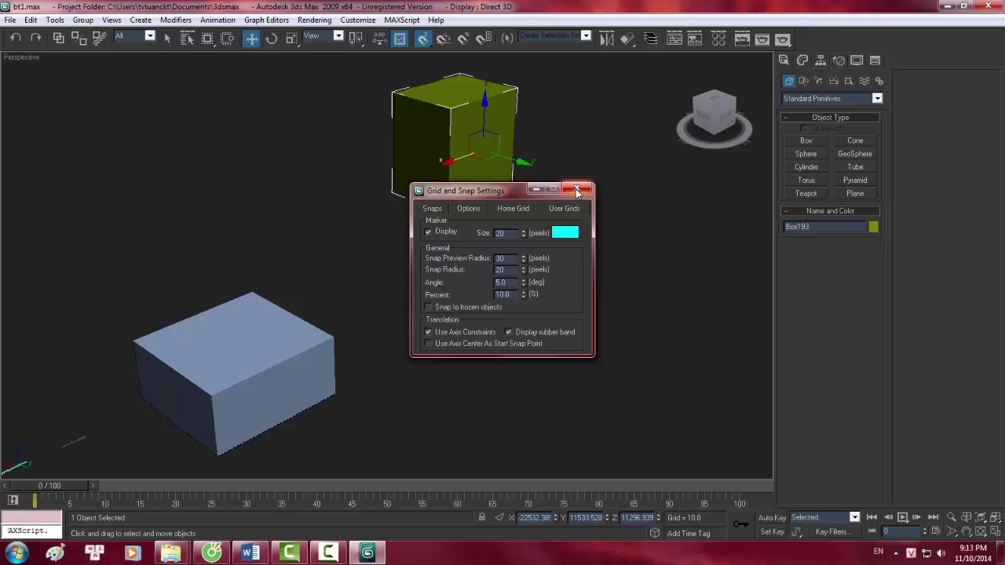
{"action": "left_click", "coordinate": [577, 190]}
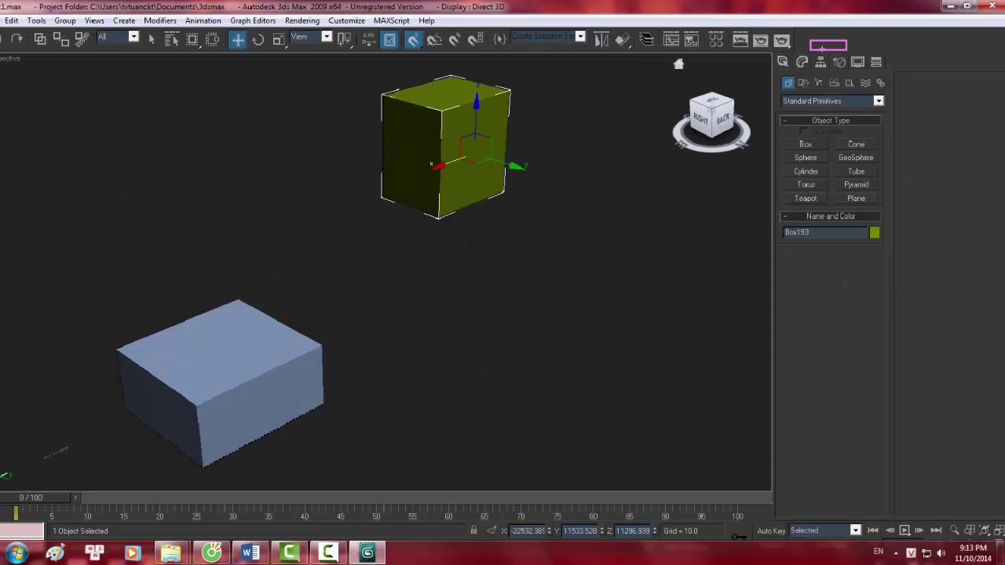
- Show the Axis Constraints toolbar and dock it into the interface
{"action": "right_click", "coordinate": [817, 30]}
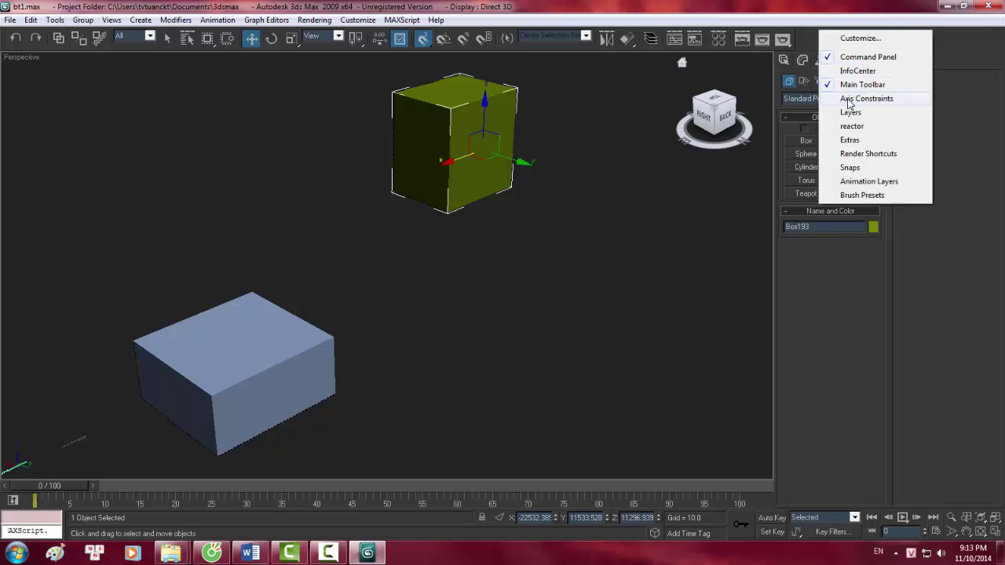
{"action": "left_click", "coordinate": [852, 100]}
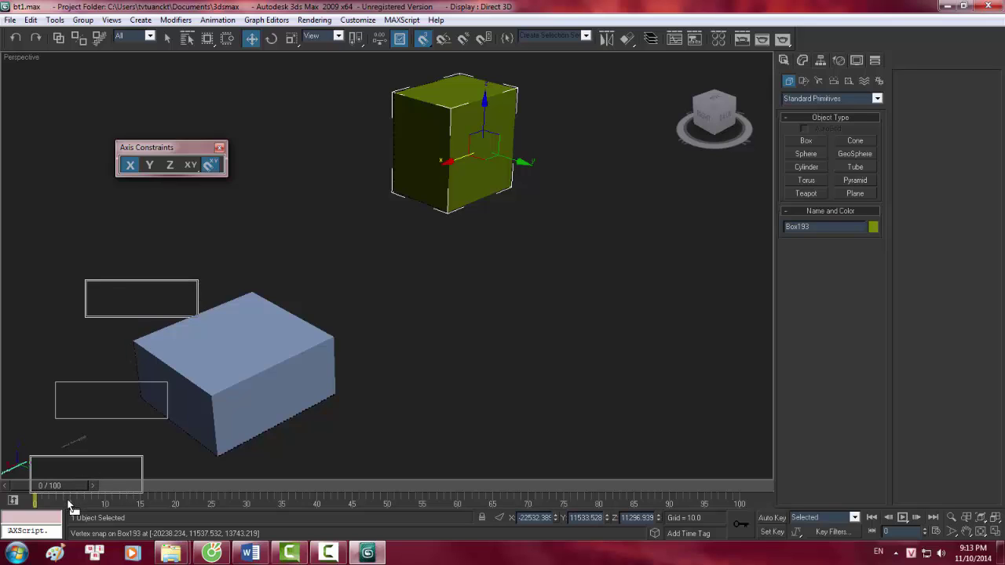
{"action": "left_click_drag", "start_coordinate": [69, 507], "coordinate": [71, 509]}
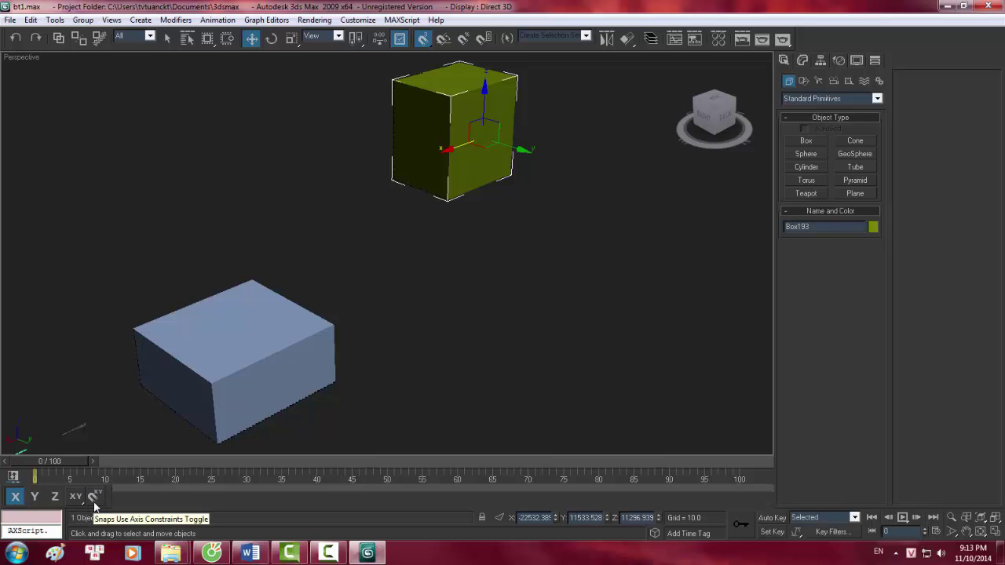
- Make snaps use axis constraints, with Grid and Snap Settings options showing
{"action": "left_click", "coordinate": [95, 499]}
{"action": "right_click", "coordinate": [422, 39]}
{"action": "left_click", "coordinate": [469, 208]}
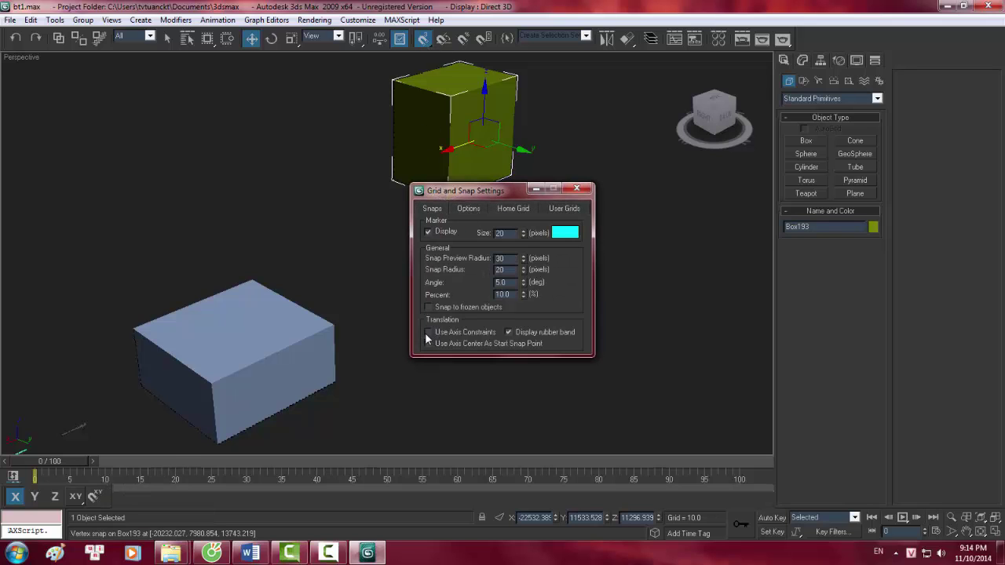
{"action": "left_click", "coordinate": [94, 498]}
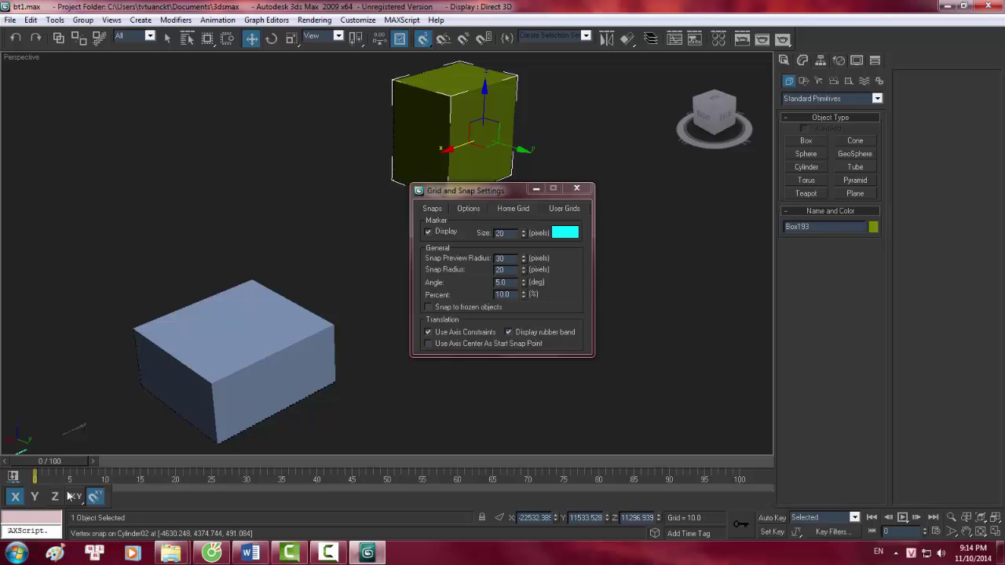
- Close the Grid and Snap Settings dialog and hide the Axis Constraints toolbar
{"action": "left_click", "coordinate": [577, 189]}
{"action": "right_click", "coordinate": [833, 37]}
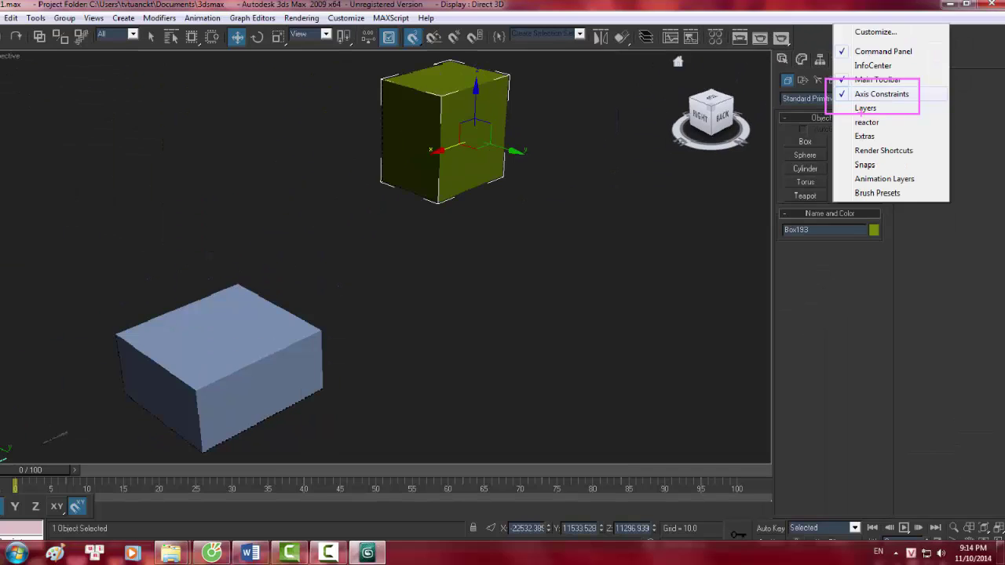
{"action": "left_click", "coordinate": [370, 233]}
- Orbit and zoom around both boxes, then show the Axis Constraints toolbar again
{"action": "middle_click_drag", "start_coordinate": [370, 233], "coordinate": [393, 184]}
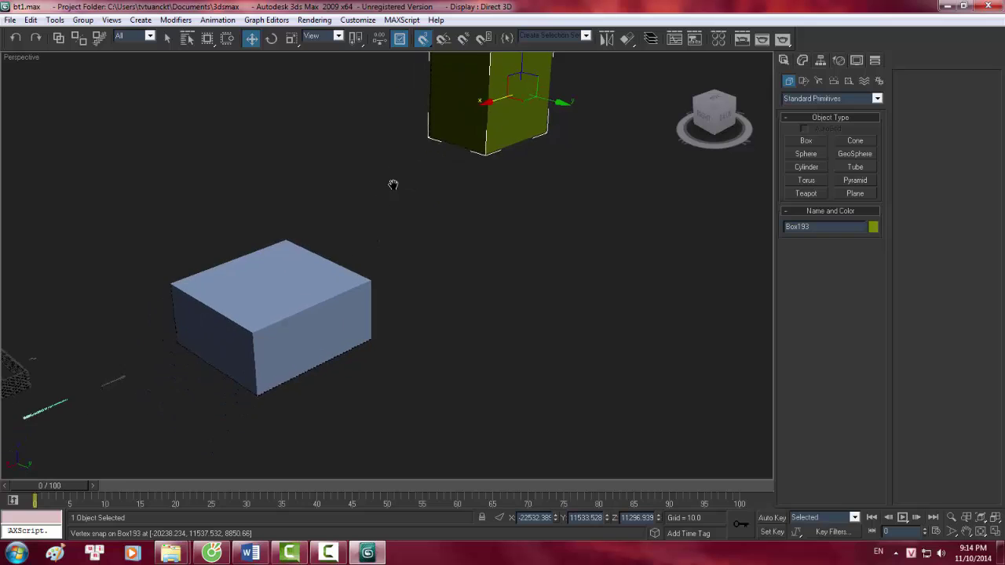
{"action": "scroll", "coordinate": [392, 189], "scroll_direction": "down", "scroll_amount": 3}
{"action": "scroll", "coordinate": [384, 212], "scroll_direction": "up", "scroll_amount": 2}
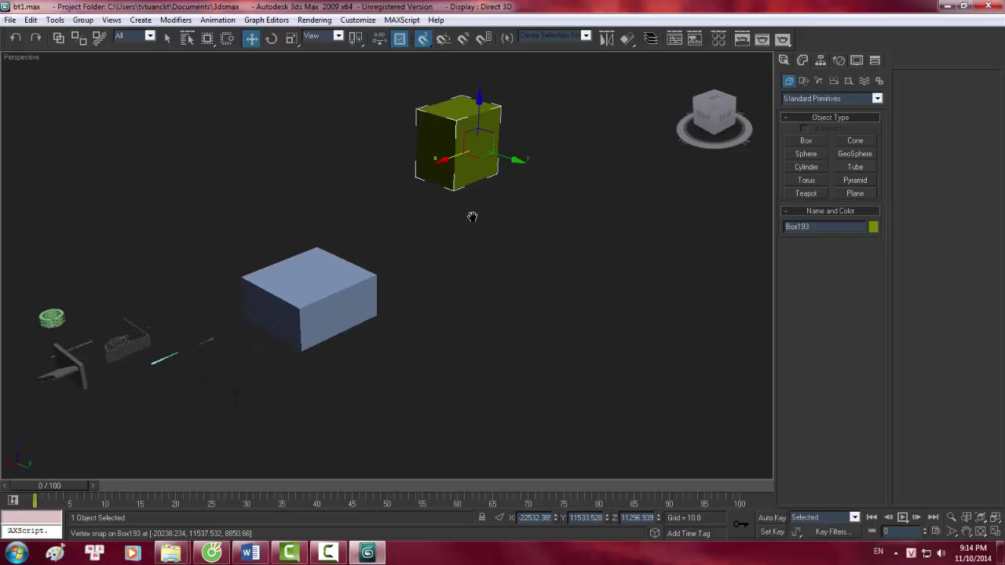
{"action": "mouse_move", "coordinate": [471, 217]}
{"action": "middle_mouse_down", "text": "alt"}
{"action": "mouse_move", "coordinate": [330, 183]}
{"action": "mouse_move", "coordinate": [287, 222]}
{"action": "mouse_move", "coordinate": [285, 262]}
{"action": "mouse_move", "coordinate": [207, 202]}
{"action": "mouse_move", "coordinate": [323, 250]}
{"action": "mouse_move", "coordinate": [466, 282]}
{"action": "mouse_move", "coordinate": [507, 243]}
{"action": "middle_mouse_up", "text": "alt"}
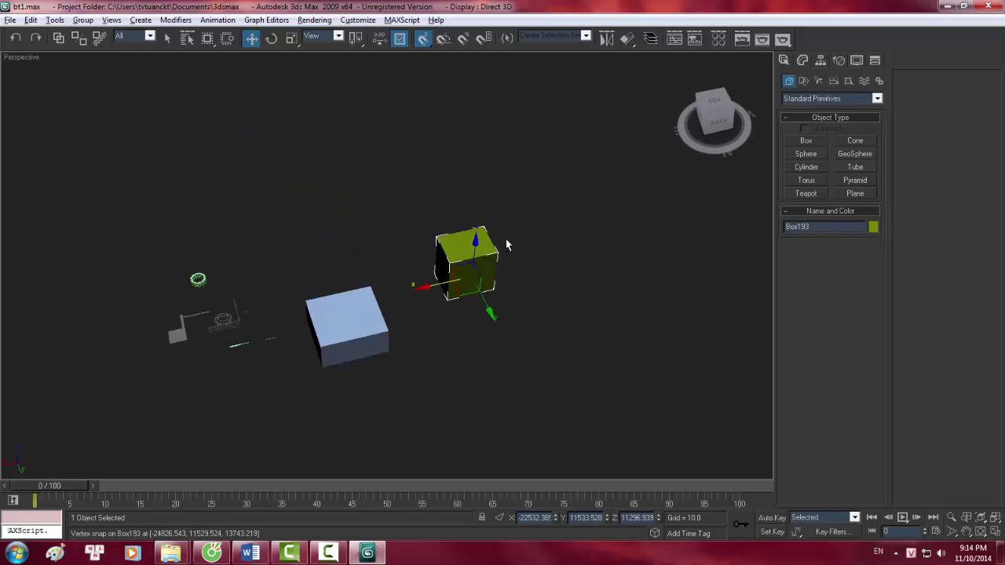
{"action": "scroll", "coordinate": [471, 267], "scroll_direction": "up", "scroll_amount": 3}
{"action": "mouse_move", "coordinate": [458, 278]}
{"action": "middle_mouse_down", "text": "alt"}
{"action": "mouse_move", "coordinate": [537, 241]}
{"action": "mouse_move", "coordinate": [565, 213]}
{"action": "mouse_move", "coordinate": [298, 359]}
{"action": "middle_mouse_up", "text": "alt"}
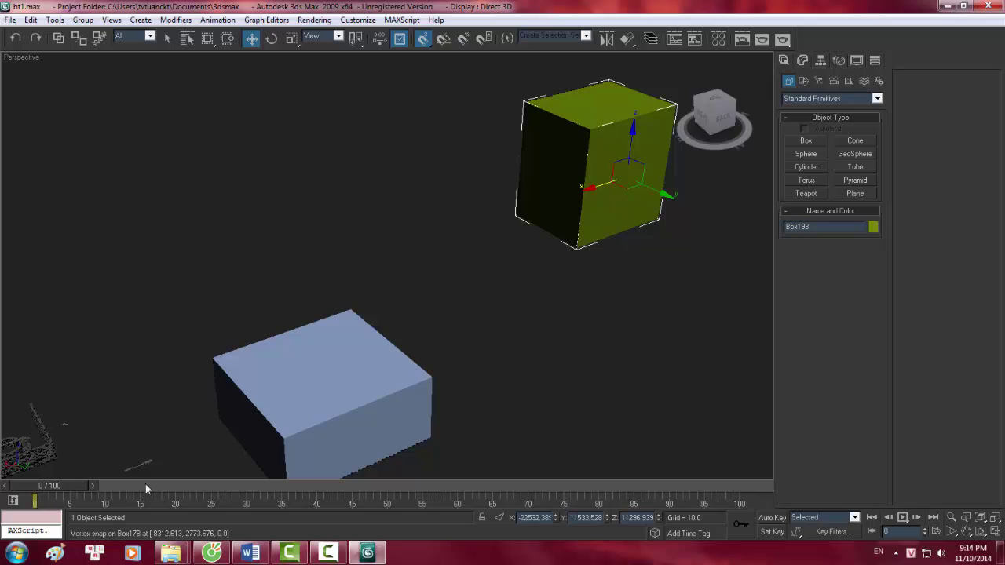
{"action": "right_click", "coordinate": [907, 104]}
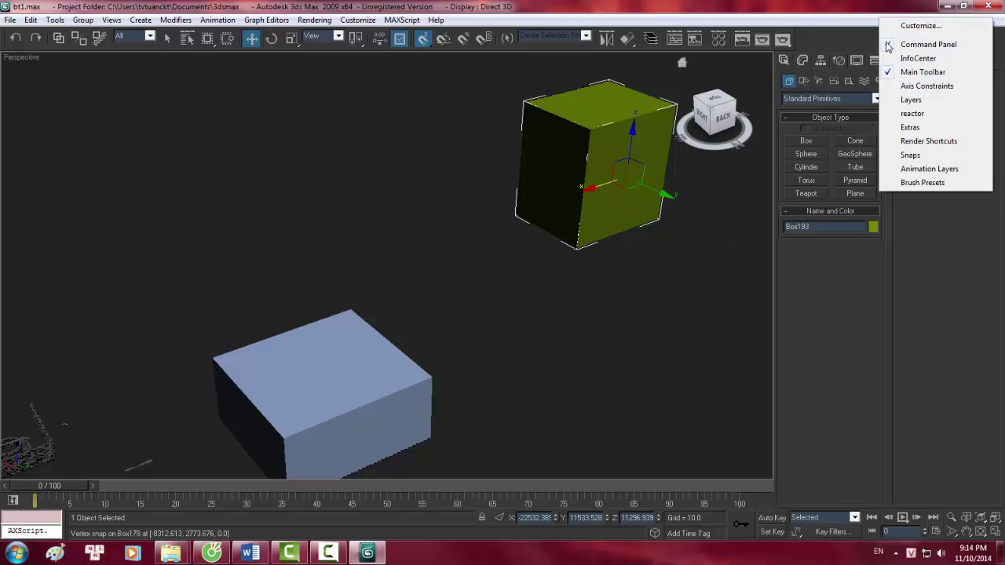
{"action": "left_click", "coordinate": [911, 83]}
- With snap-to-axis-constraints off, try snapping the yellow box to the blue box's corner, then undo
{"action": "left_click", "coordinate": [94, 497]}
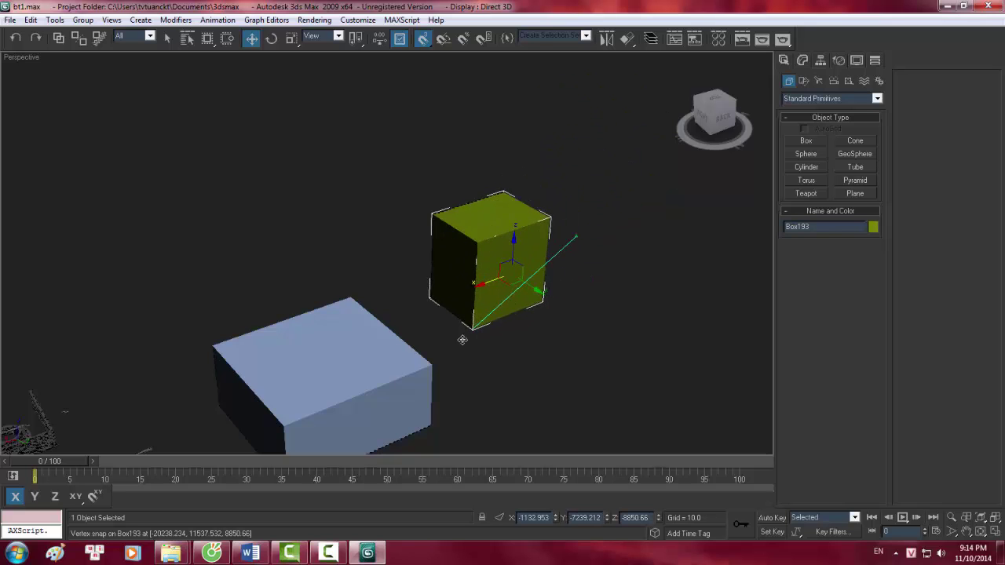
{"action": "left_click_drag", "start_coordinate": [575, 234], "coordinate": [433, 365]}
{"action": "middle_click_drag", "start_coordinate": [463, 343], "coordinate": [384, 366], "text": "alt"}
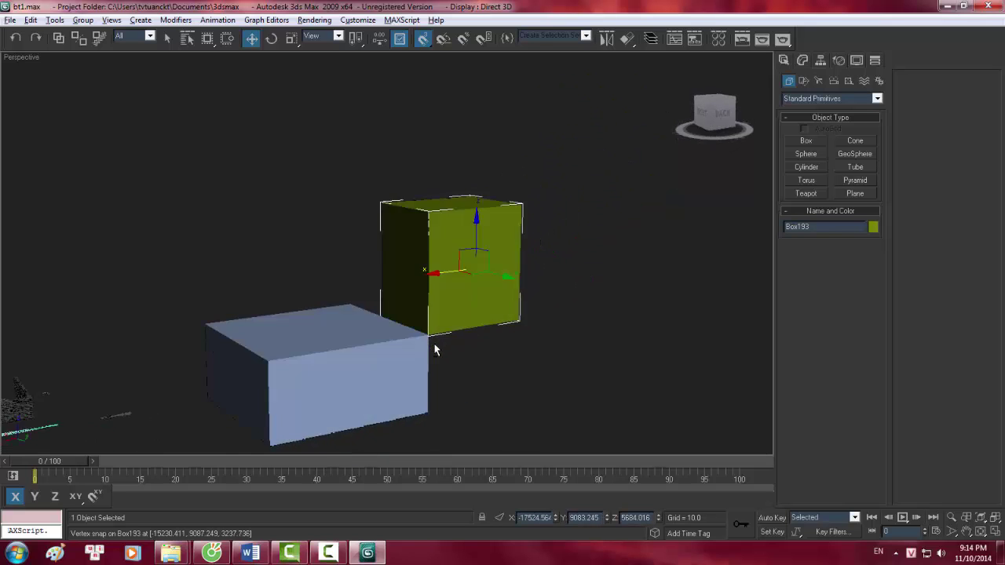
{"action": "key", "text": "ctrl+z"}
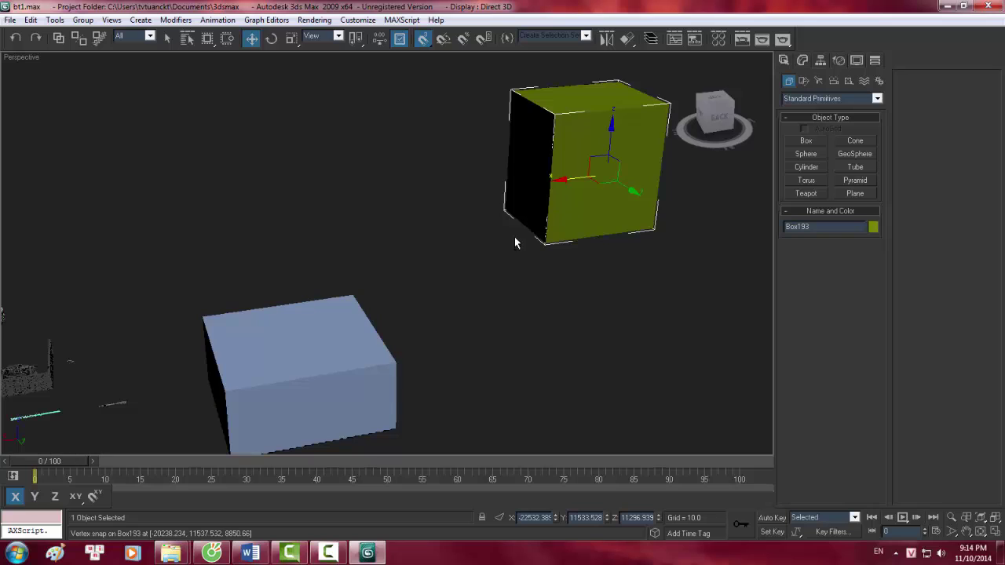
- Orbit and zoom the view to inspect both boxes
{"action": "mouse_move", "coordinate": [514, 237]}
{"action": "middle_mouse_down", "text": "alt"}
{"action": "mouse_move", "coordinate": [554, 240]}
{"action": "mouse_move", "coordinate": [530, 233]}
{"action": "middle_mouse_up", "text": "alt"}
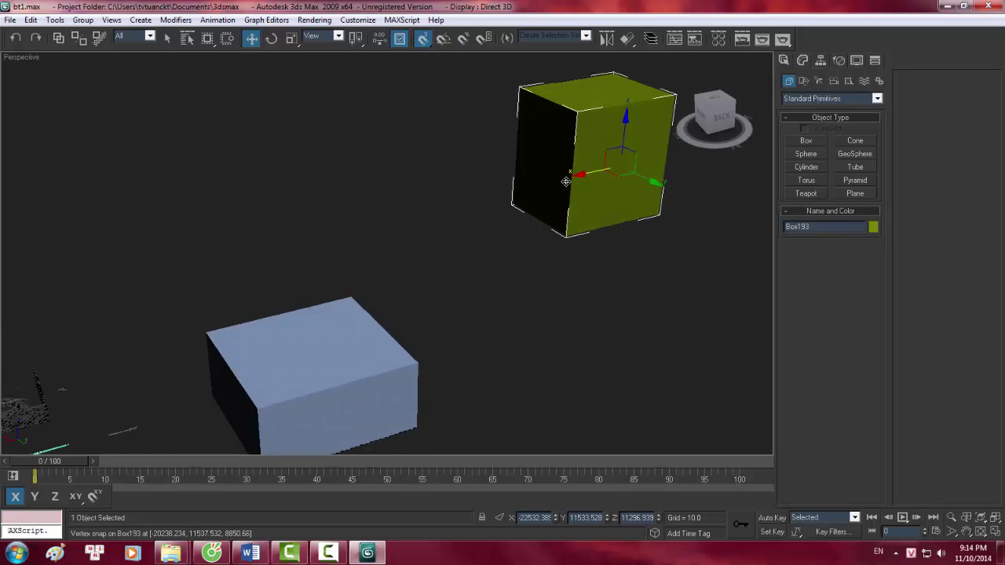
{"action": "scroll", "coordinate": [546, 239], "scroll_direction": "up", "scroll_amount": 2}
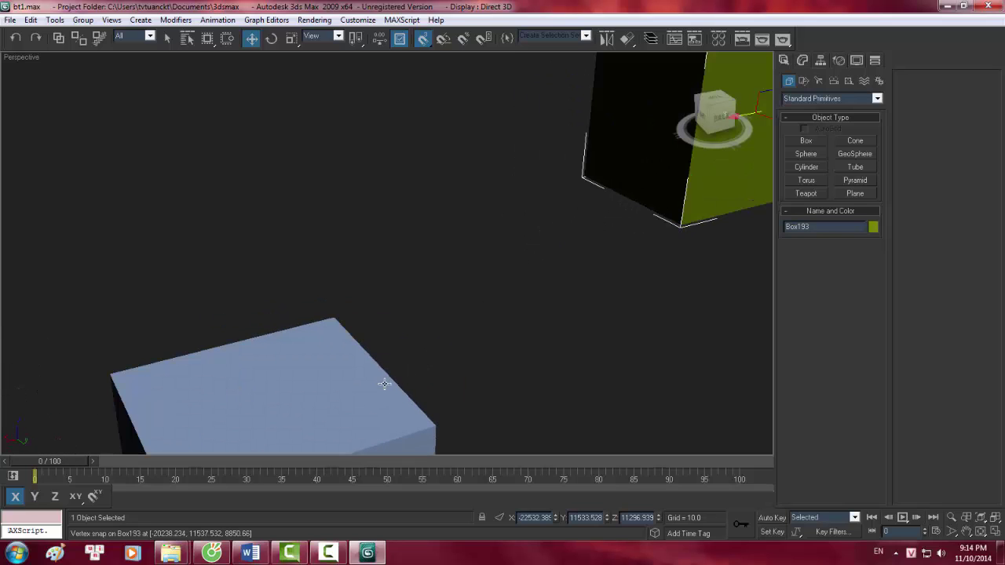
{"action": "middle_click_drag", "start_coordinate": [384, 384], "coordinate": [399, 321], "text": "alt"}
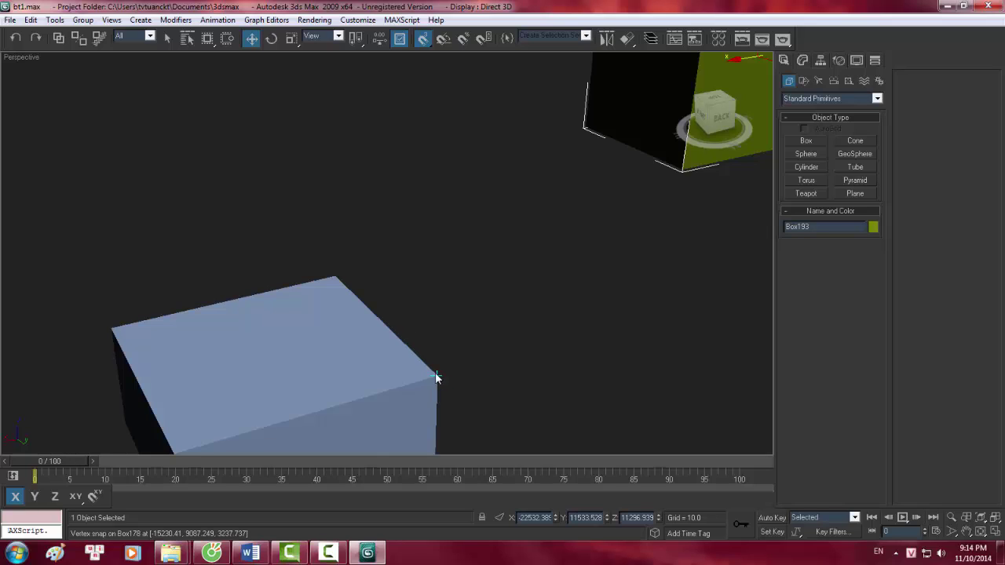
{"action": "scroll", "coordinate": [443, 304], "scroll_direction": "down", "scroll_amount": 2}
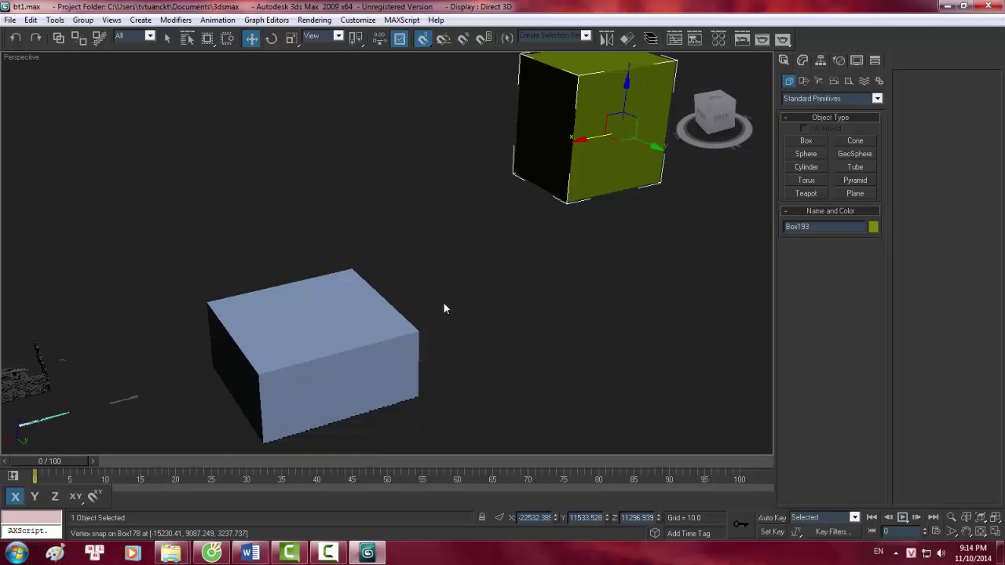
{"action": "scroll", "coordinate": [540, 246], "scroll_direction": "up", "scroll_amount": 2}
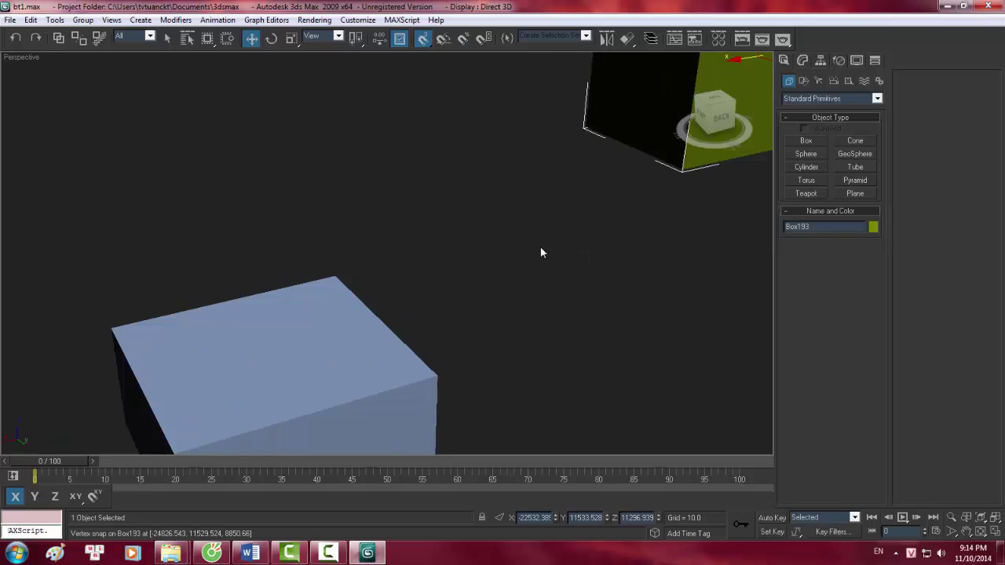
{"action": "scroll", "coordinate": [520, 263], "scroll_direction": "down", "scroll_amount": 2}
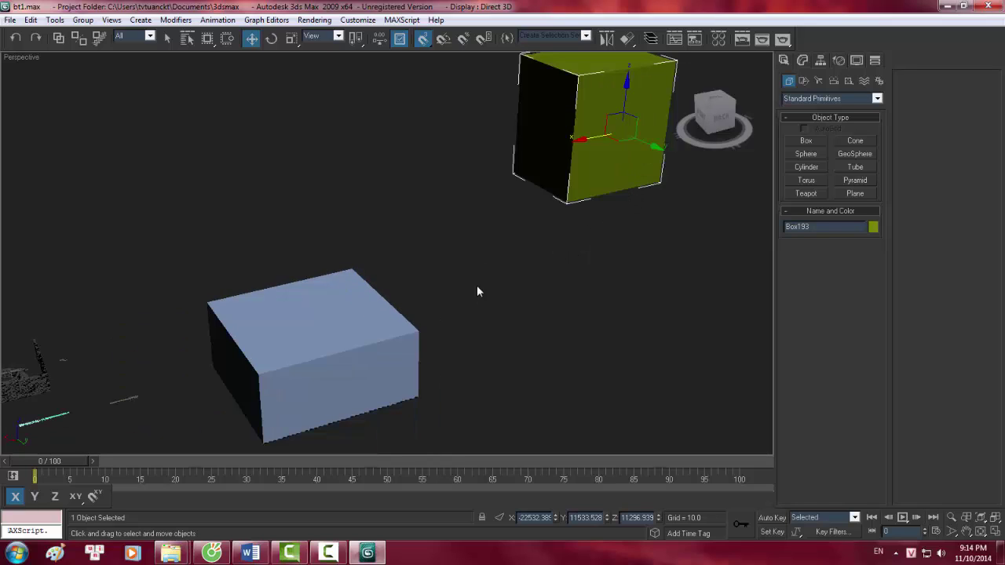
{"action": "scroll", "coordinate": [627, 172], "scroll_direction": "up", "scroll_amount": 2}
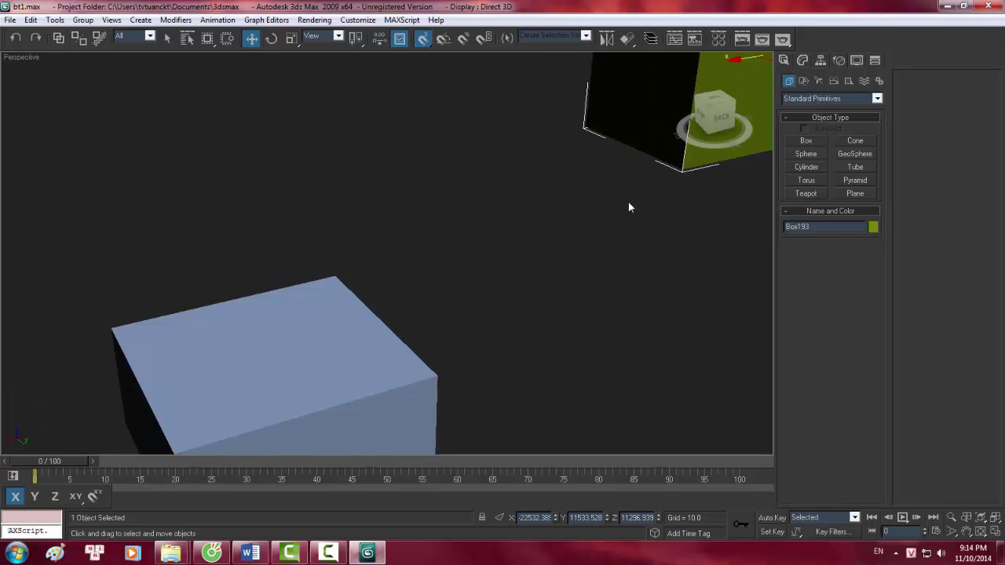
{"action": "scroll", "coordinate": [621, 197], "scroll_direction": "up", "scroll_amount": 2}
{"action": "scroll", "coordinate": [611, 195], "scroll_direction": "down", "scroll_amount": 3}
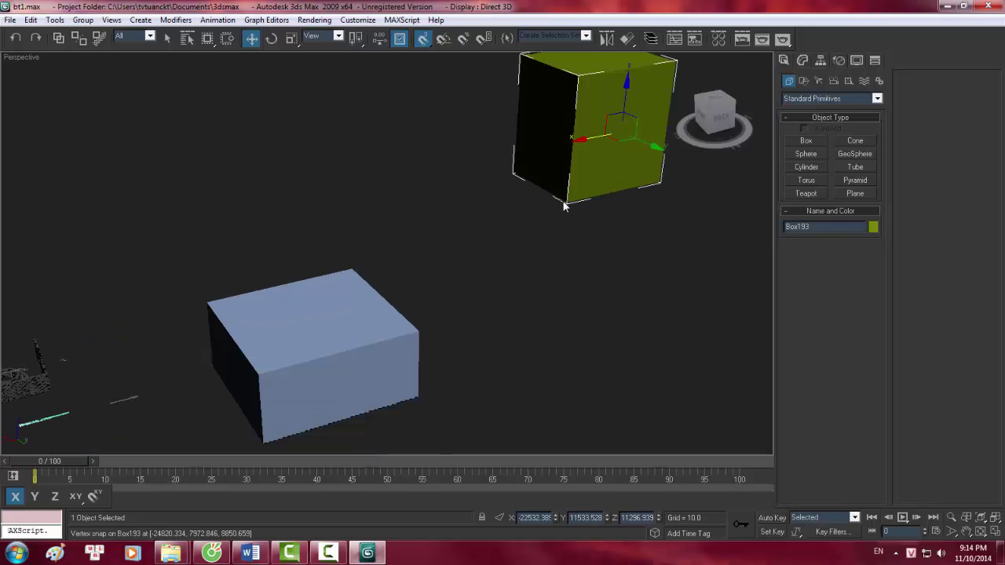
- Turn snapping to axis constraints back on and pan to frame the boxes
{"action": "left_click", "coordinate": [93, 496]}
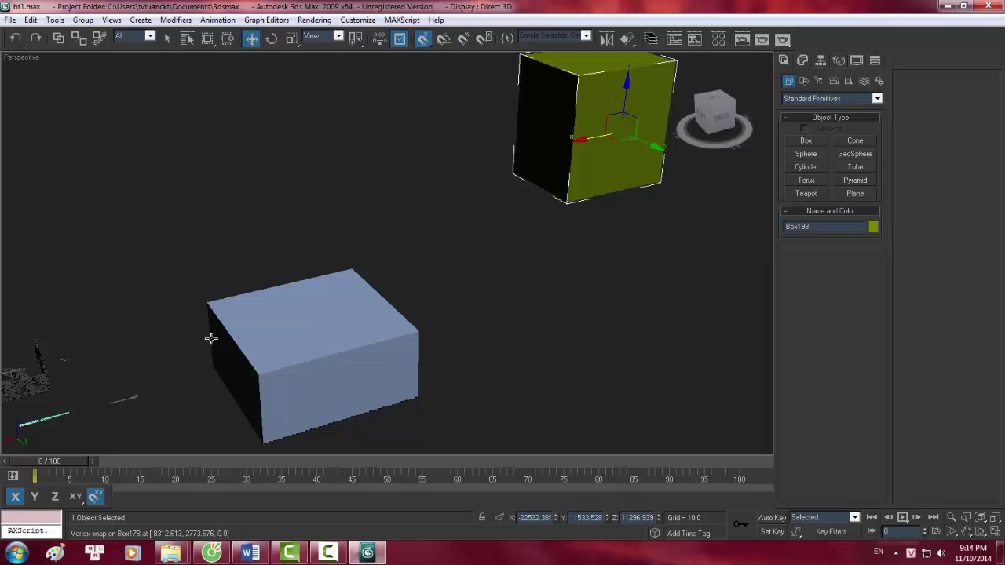
{"action": "scroll", "coordinate": [648, 143], "scroll_direction": "down", "scroll_amount": 2}
{"action": "middle_click_drag", "start_coordinate": [649, 143], "coordinate": [562, 186]}
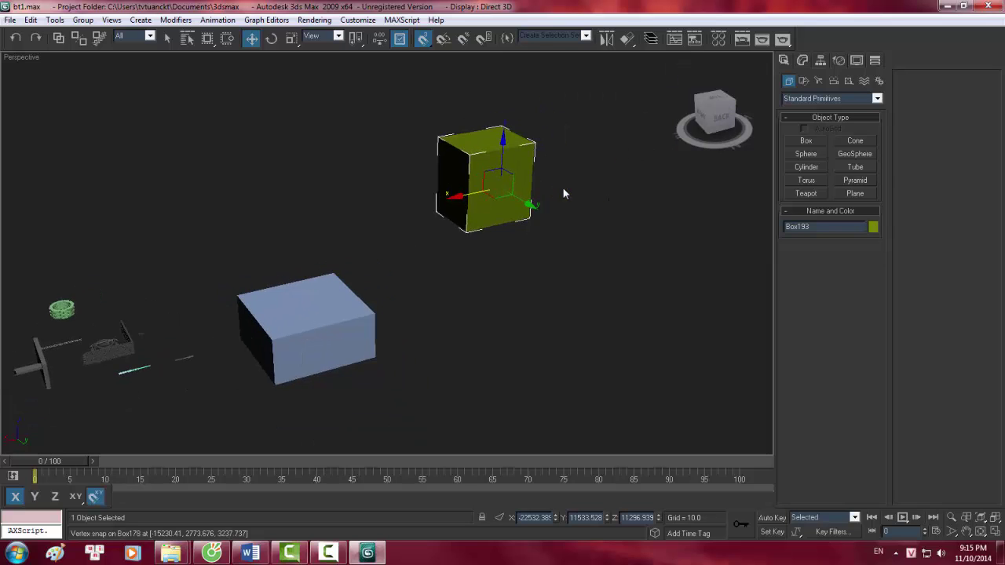
{"action": "scroll", "coordinate": [562, 186], "scroll_direction": "up", "scroll_amount": 2}
{"action": "middle_click_drag", "start_coordinate": [524, 219], "coordinate": [543, 147]}
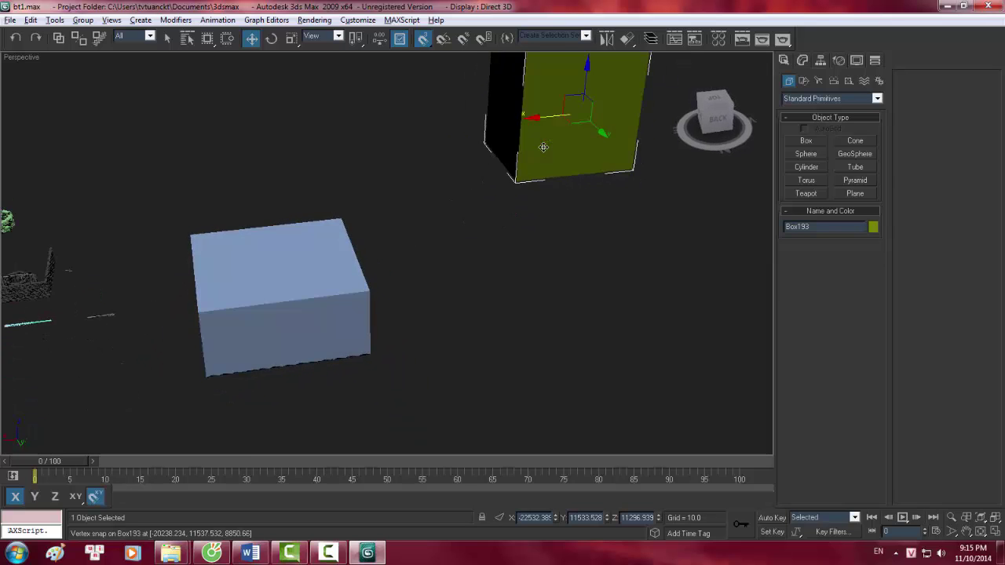
- Vertex-snap the yellow box toward the blue box's corner along Z, then along X
{"action": "left_click", "coordinate": [57, 496]}
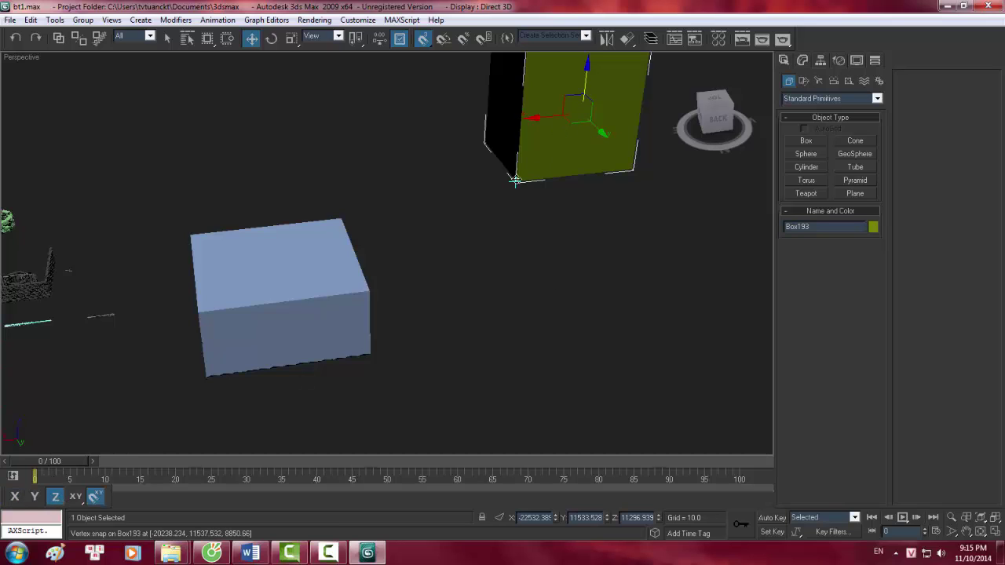
{"action": "left_click_drag", "start_coordinate": [515, 180], "coordinate": [365, 290]}
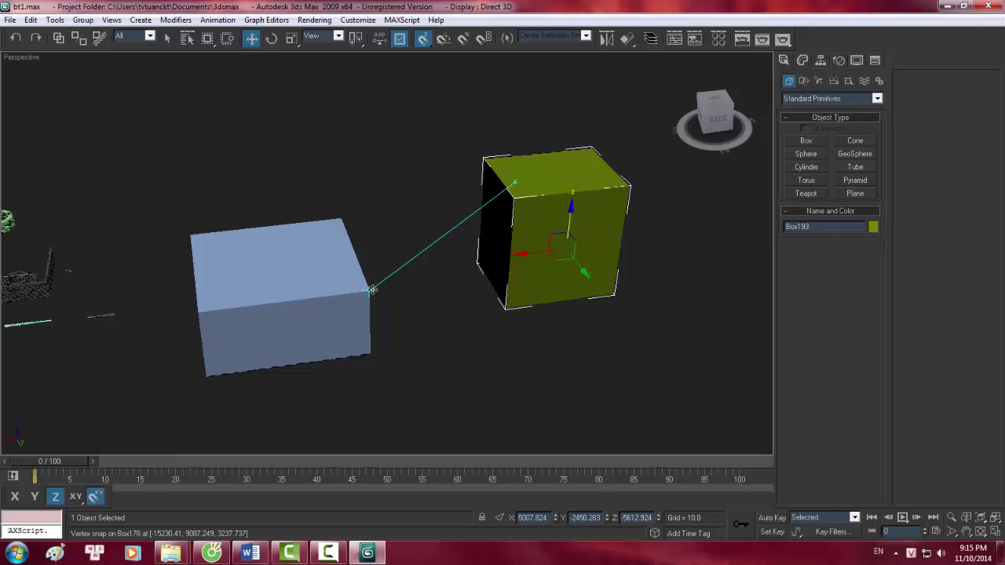
{"action": "left_click_drag", "start_coordinate": [372, 290], "coordinate": [372, 290]}
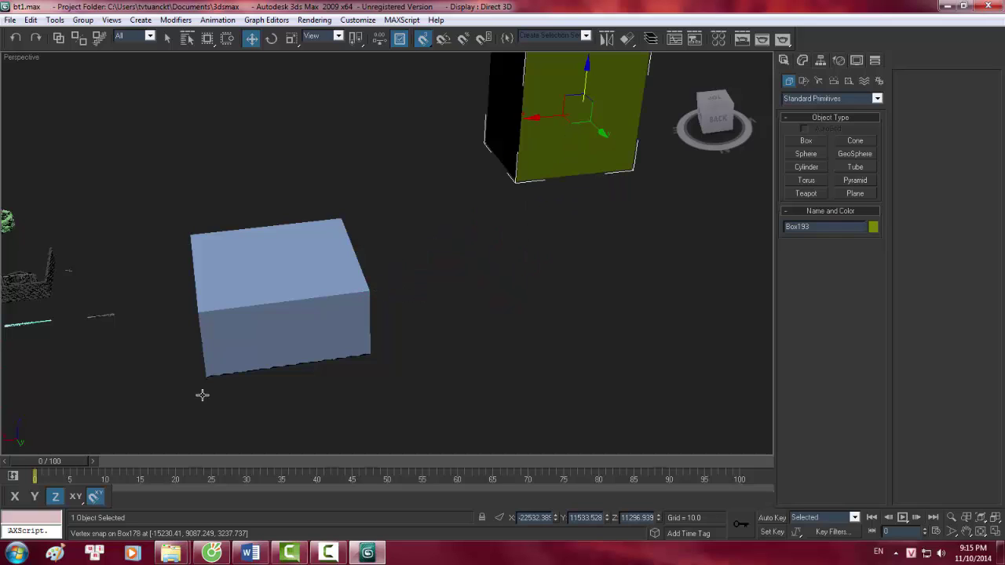
{"action": "left_click", "coordinate": [15, 496]}
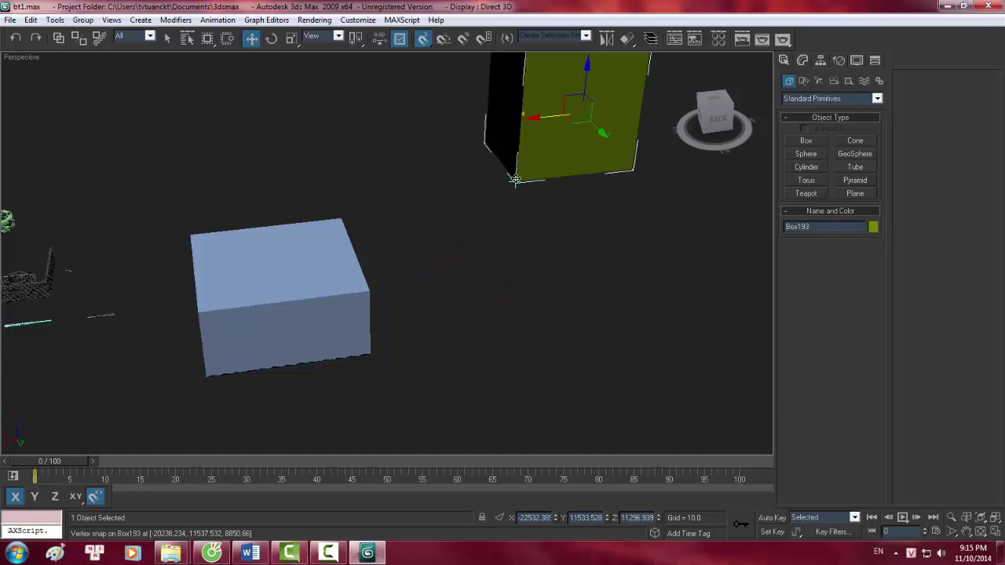
{"action": "left_click_drag", "start_coordinate": [515, 180], "coordinate": [365, 291]}
{"action": "middle_click_drag", "start_coordinate": [465, 202], "coordinate": [471, 190], "text": "alt"}
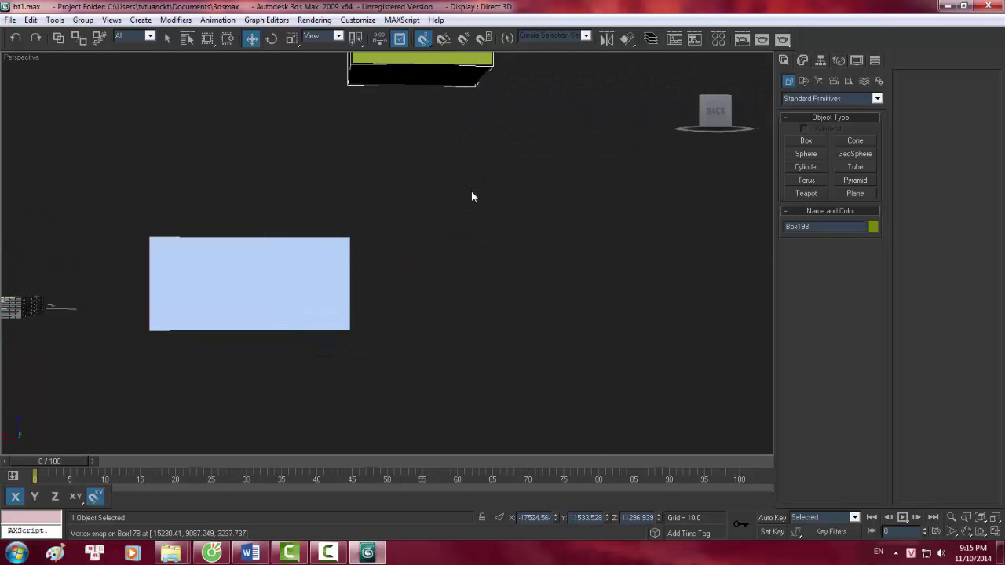
- In the Front view, move the yellow box along Y with snapping
{"action": "key", "text": "f"}
{"action": "key", "text": "z"}
{"action": "scroll", "coordinate": [466, 179], "scroll_direction": "down", "scroll_amount": 5}
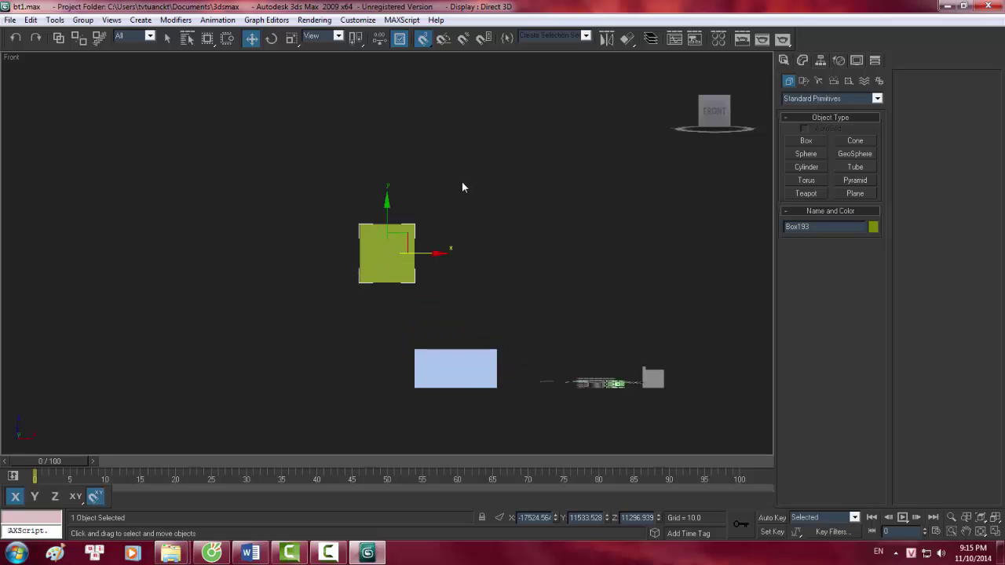
{"action": "mouse_move", "coordinate": [387, 198]}
{"action": "left_mouse_down"}
{"action": "mouse_move", "coordinate": [386, 263]}
{"action": "mouse_move", "coordinate": [398, 271]}
{"action": "left_mouse_up"}
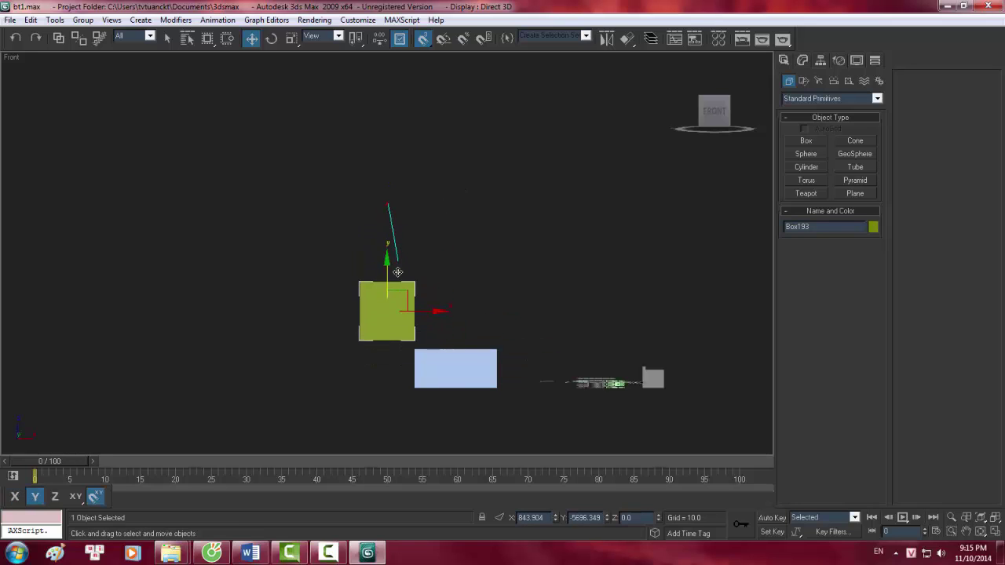
{"action": "mouse_move", "coordinate": [398, 272]}
{"action": "left_mouse_down"}
{"action": "mouse_move", "coordinate": [405, 160]}
{"action": "mouse_move", "coordinate": [424, 166]}
{"action": "left_mouse_up"}
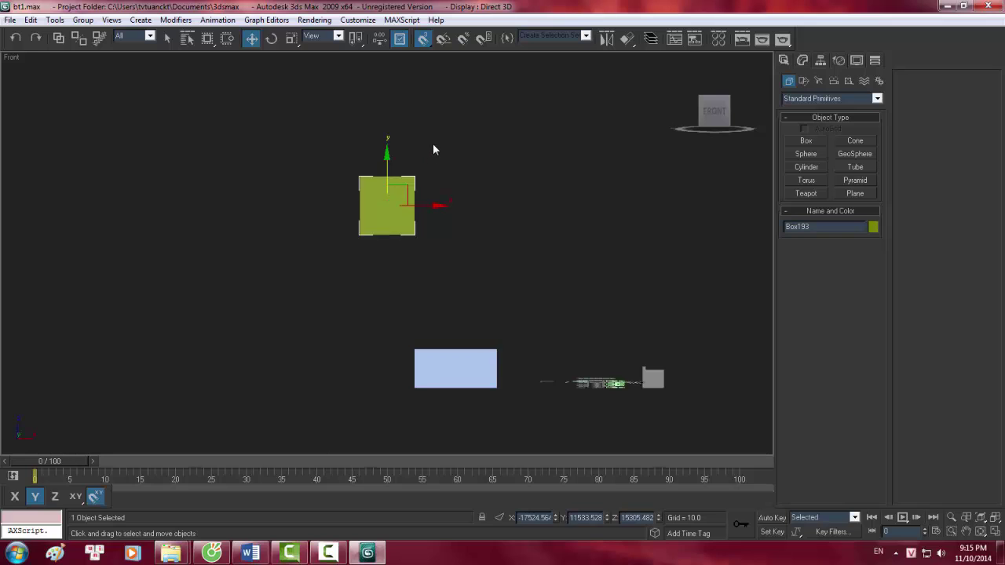
- In Perspective, restrict to XY and snap the yellow box onto the light-blue box's vertex
{"action": "key", "text": "p"}
{"action": "key", "text": "z"}
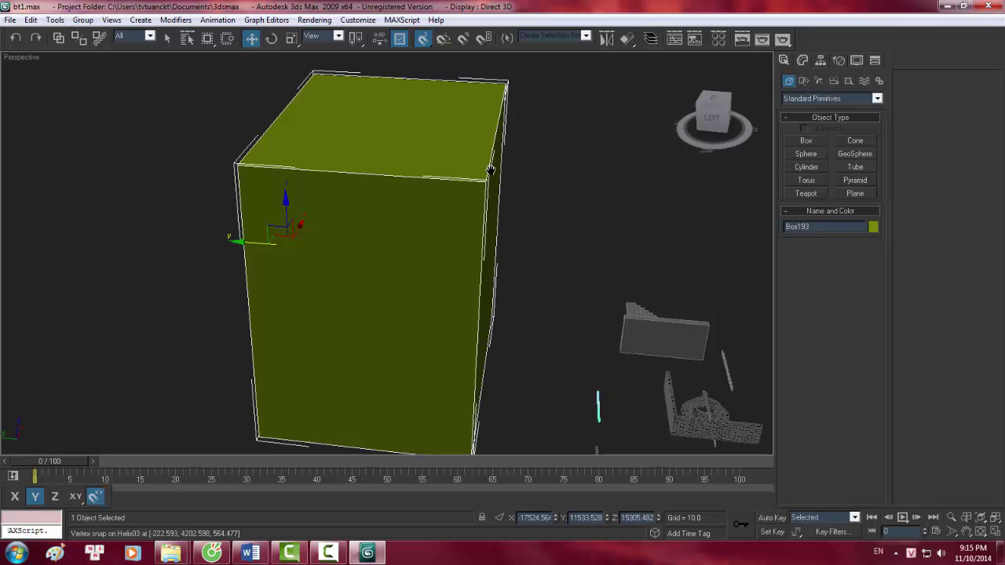
{"action": "middle_click_drag", "start_coordinate": [490, 169], "coordinate": [404, 184], "text": "alt"}
{"action": "scroll", "coordinate": [332, 197], "scroll_direction": "down", "scroll_amount": 1}
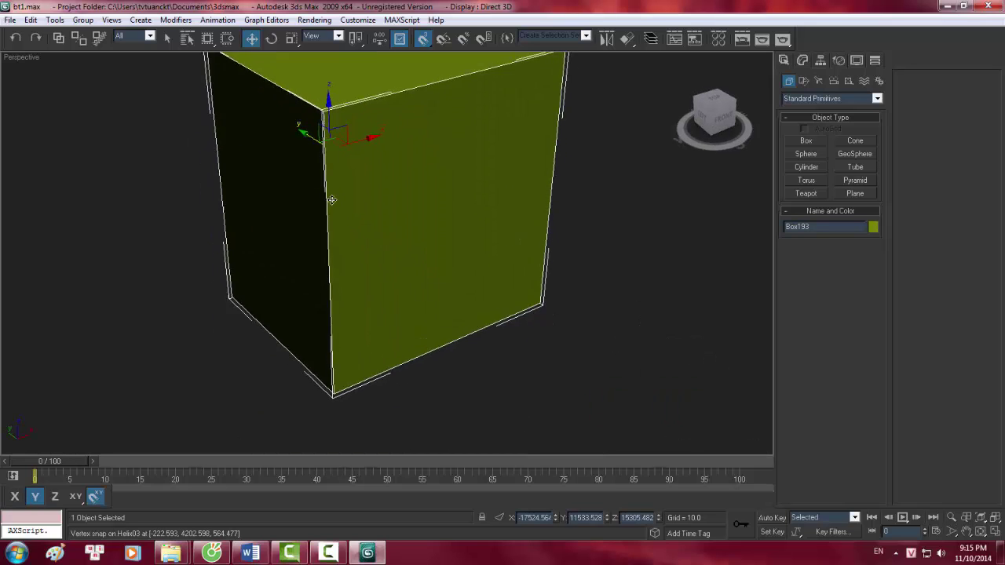
{"action": "scroll", "coordinate": [410, 226], "scroll_direction": "down", "scroll_amount": 4}
{"action": "mouse_move", "coordinate": [410, 226]}
{"action": "middle_mouse_down", "text": "alt"}
{"action": "mouse_move", "coordinate": [303, 244]}
{"action": "mouse_move", "coordinate": [444, 184]}
{"action": "middle_mouse_up", "text": "alt"}
{"action": "scroll", "coordinate": [383, 237], "scroll_direction": "down", "scroll_amount": 2}
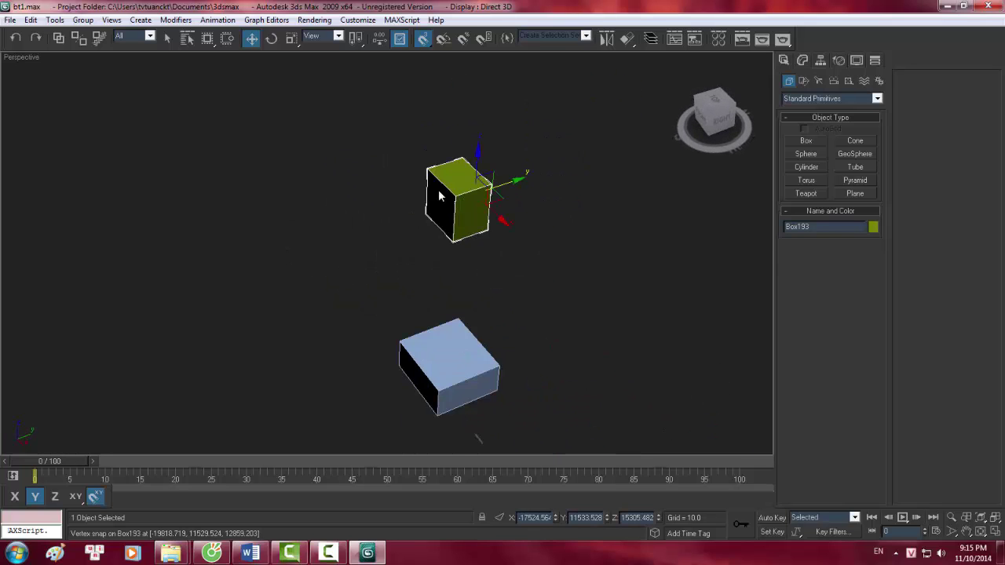
{"action": "middle_click_drag", "start_coordinate": [414, 269], "coordinate": [382, 237]}
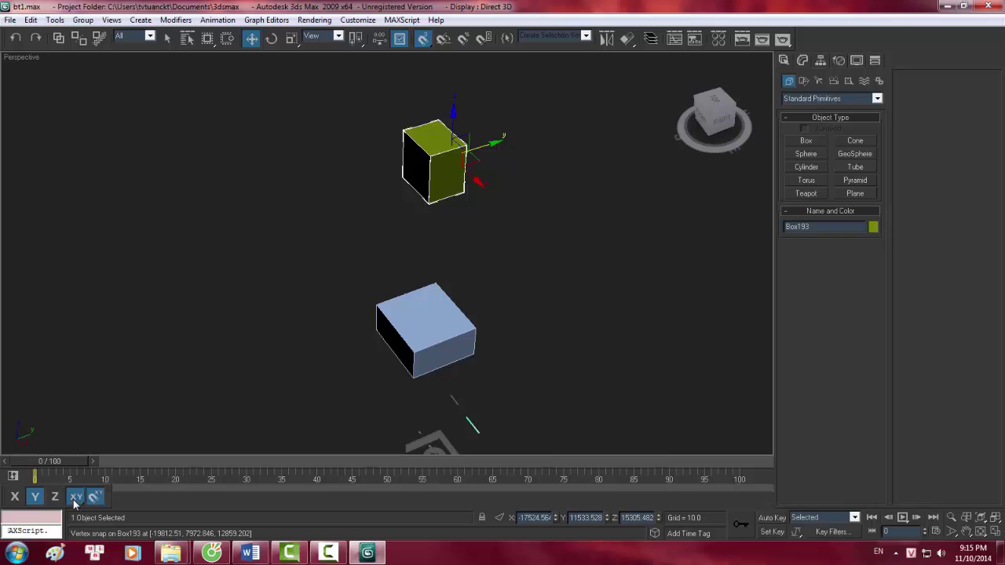
{"action": "left_click", "coordinate": [74, 498]}
{"action": "left_click_drag", "start_coordinate": [428, 201], "coordinate": [474, 326]}
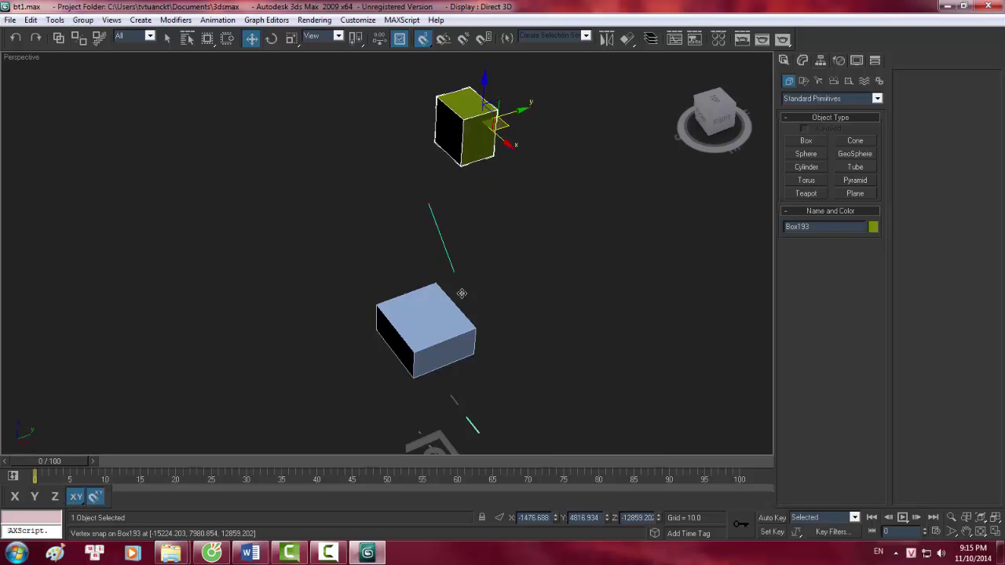
{"action": "mouse_move", "coordinate": [546, 271]}
{"action": "middle_mouse_down", "text": "alt"}
{"action": "mouse_move", "coordinate": [515, 240]}
{"action": "mouse_move", "coordinate": [642, 266]}
{"action": "middle_mouse_up", "text": "alt"}
- In the Front view with snapping off, lower the yellow box onto the light-blue box
{"action": "key", "text": "l"}
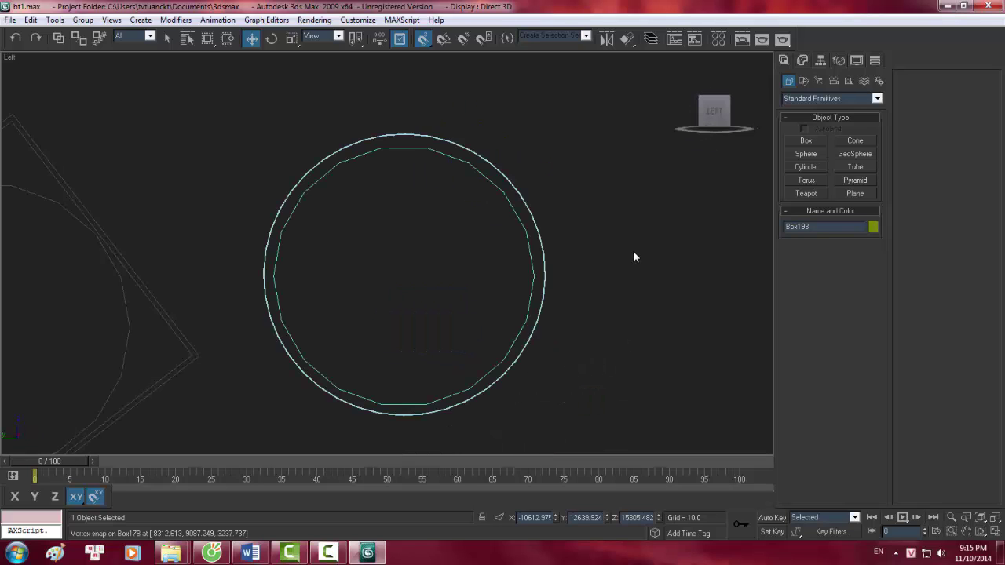
{"action": "mouse_move", "coordinate": [493, 242]}
{"action": "middle_mouse_down"}
{"action": "mouse_move", "coordinate": [430, 245]}
{"action": "mouse_move", "coordinate": [426, 227]}
{"action": "mouse_move", "coordinate": [417, 240]}
{"action": "mouse_move", "coordinate": [356, 207]}
{"action": "mouse_move", "coordinate": [380, 219]}
{"action": "middle_mouse_up"}
{"action": "scroll", "coordinate": [429, 245], "scroll_direction": "down", "scroll_amount": 5}
{"action": "key", "text": "f"}
{"action": "scroll", "coordinate": [377, 224], "scroll_direction": "down", "scroll_amount": 5}
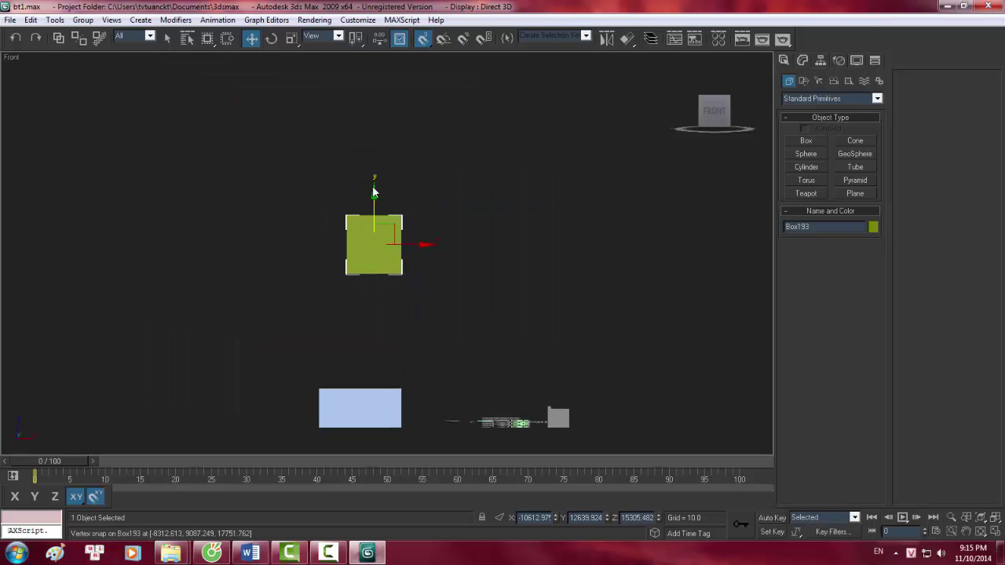
{"action": "key", "text": "z"}
{"action": "key", "text": "s"}
{"action": "left_click_drag", "start_coordinate": [392, 212], "coordinate": [383, 306]}
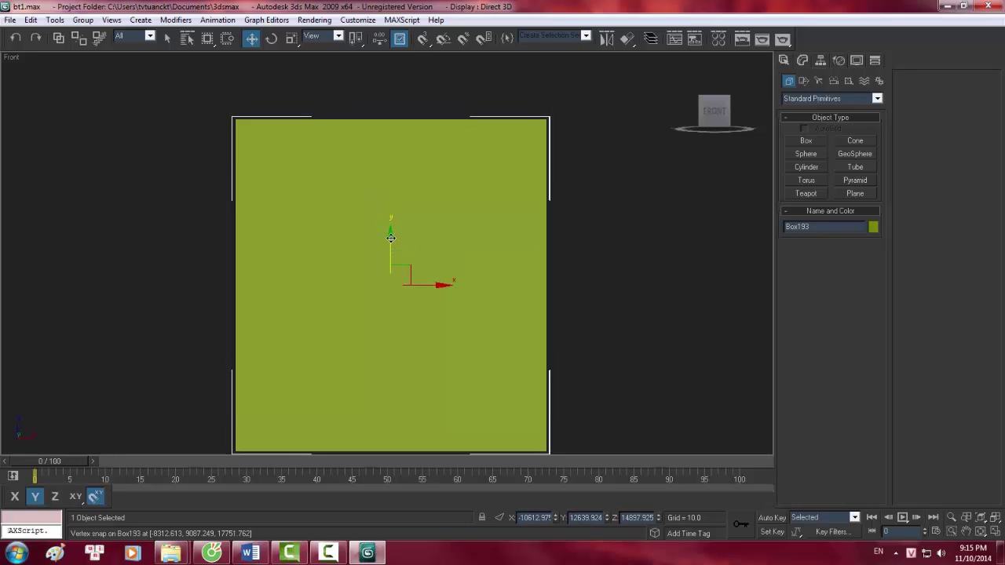
{"action": "key", "text": "shift+z"}
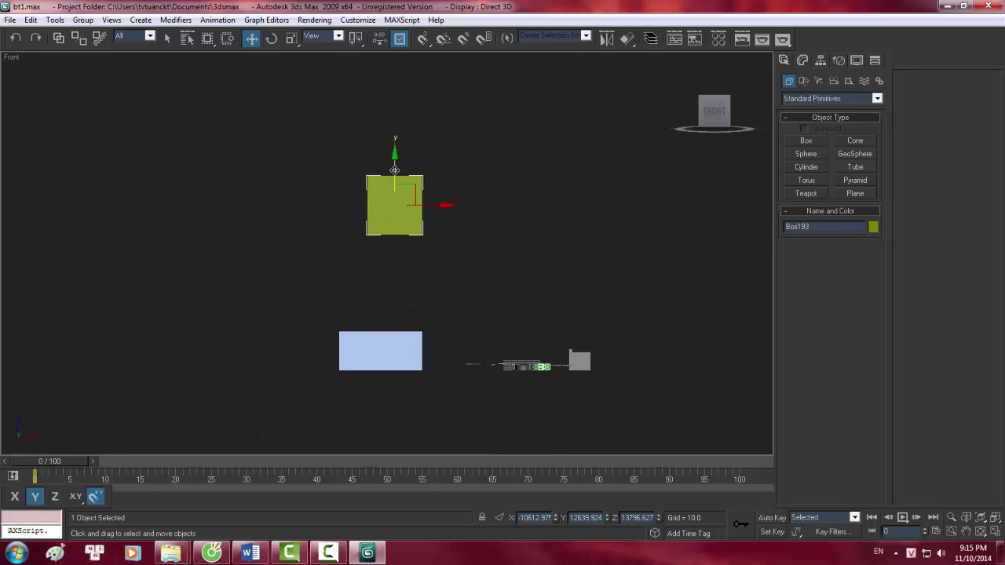
{"action": "left_click_drag", "start_coordinate": [394, 167], "coordinate": [394, 310]}
- In the Left view, raise the yellow box so it hovers above the light-blue box
{"action": "key", "text": "l"}
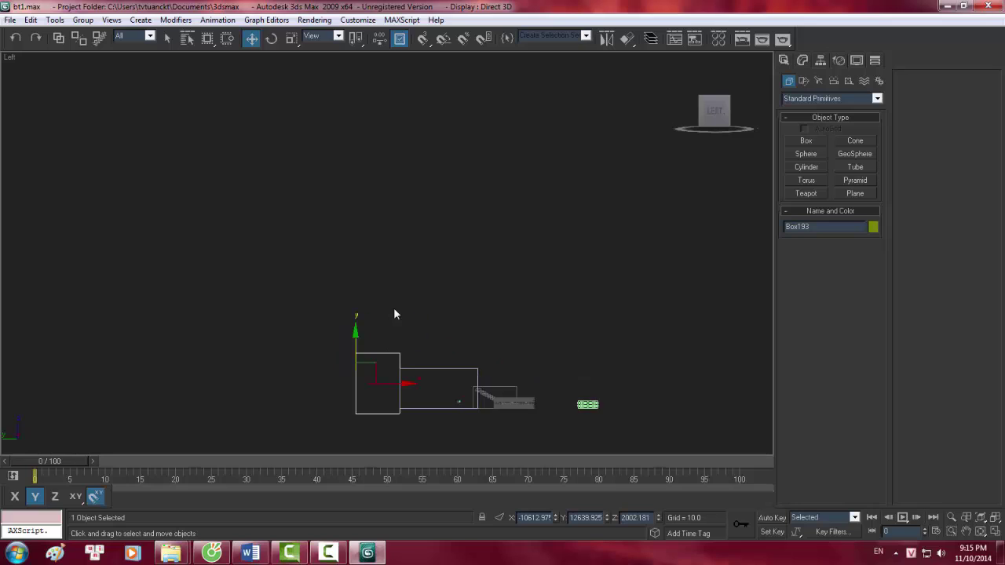
{"action": "key", "text": "z"}
{"action": "middle_click_drag", "start_coordinate": [399, 303], "coordinate": [372, 232]}
{"action": "scroll", "coordinate": [372, 232], "scroll_direction": "down", "scroll_amount": 2}
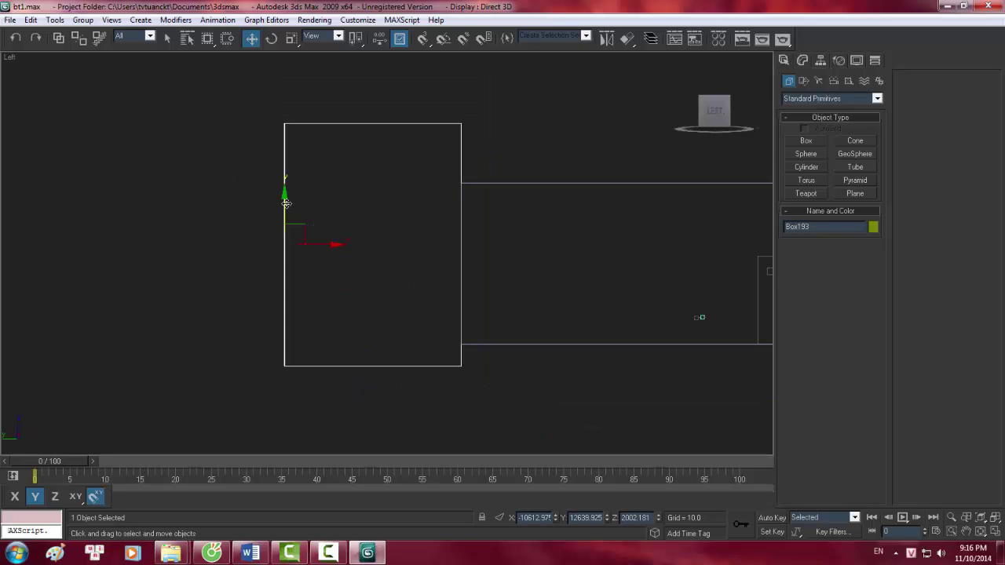
{"action": "mouse_move", "coordinate": [286, 203]}
{"action": "left_mouse_down"}
{"action": "mouse_move", "coordinate": [321, 61]}
{"action": "mouse_move", "coordinate": [531, 153]}
{"action": "left_mouse_up"}
{"action": "scroll", "coordinate": [375, 305], "scroll_direction": "down", "scroll_amount": 4}
{"action": "scroll", "coordinate": [336, 216], "scroll_direction": "up", "scroll_amount": 3}
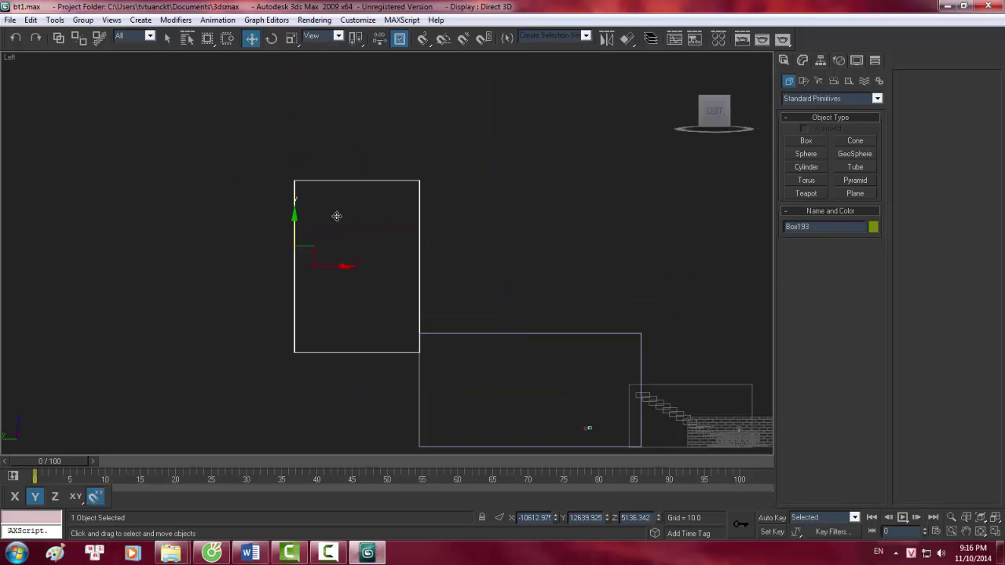
{"action": "left_click_drag", "start_coordinate": [294, 216], "coordinate": [331, 137]}
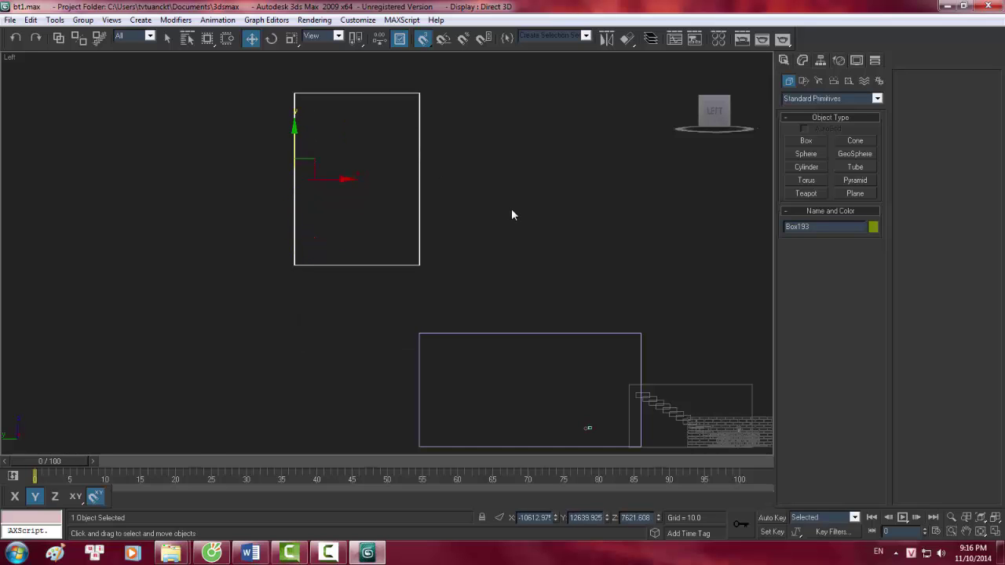
- Return to Perspective and orbit and zoom to check the box's position from several angles
{"action": "key", "text": "p"}
{"action": "key", "text": "z"}
{"action": "mouse_move", "coordinate": [511, 212]}
{"action": "middle_mouse_down"}
{"action": "mouse_move", "coordinate": [437, 201]}
{"action": "mouse_move", "coordinate": [503, 207]}
{"action": "mouse_move", "coordinate": [484, 244]}
{"action": "mouse_move", "coordinate": [465, 239]}
{"action": "middle_mouse_up"}
{"action": "scroll", "coordinate": [437, 202], "scroll_direction": "down", "scroll_amount": 3}
{"action": "scroll", "coordinate": [465, 240], "scroll_direction": "up", "scroll_amount": 2}
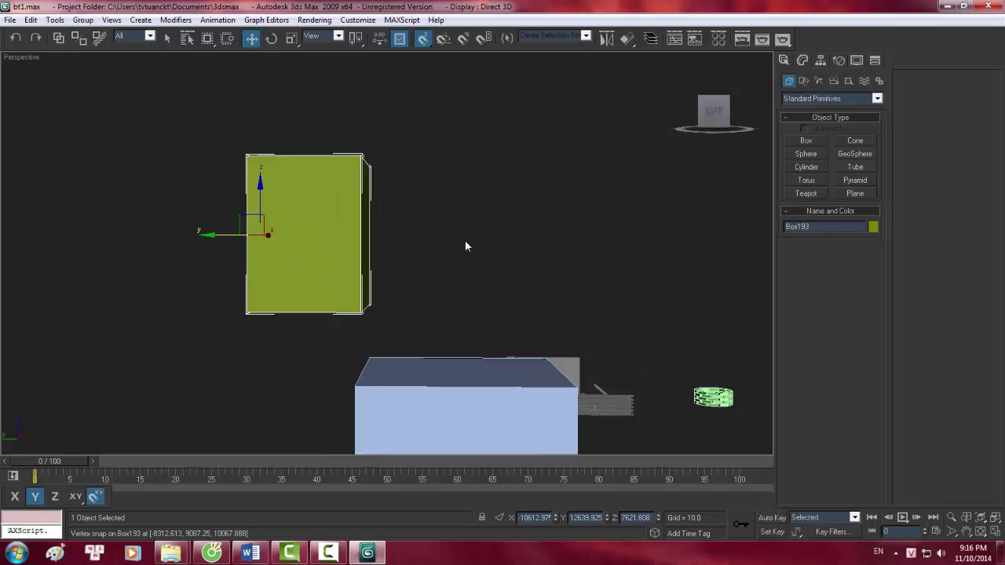
{"action": "scroll", "coordinate": [419, 281], "scroll_direction": "up", "scroll_amount": 3}
{"action": "mouse_move", "coordinate": [419, 280]}
{"action": "middle_mouse_down", "text": "alt"}
{"action": "mouse_move", "coordinate": [348, 290]}
{"action": "mouse_move", "coordinate": [266, 283]}
{"action": "middle_mouse_up", "text": "alt"}
{"action": "scroll", "coordinate": [265, 282], "scroll_direction": "down", "scroll_amount": 5}
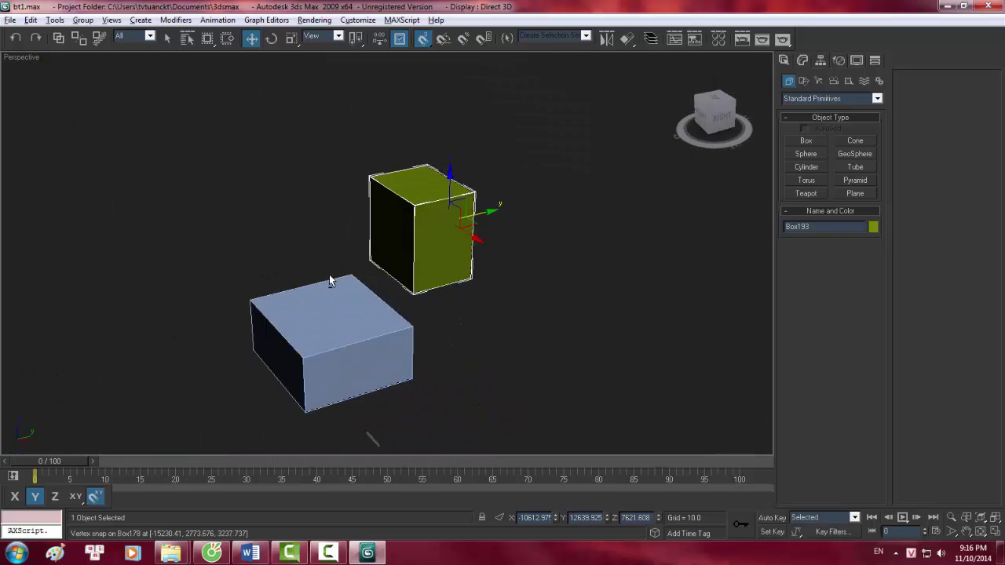
{"action": "mouse_move", "coordinate": [329, 280]}
{"action": "middle_mouse_down", "text": "alt"}
{"action": "mouse_move", "coordinate": [492, 249]}
{"action": "mouse_move", "coordinate": [428, 313]}
{"action": "middle_mouse_up", "text": "alt"}
{"action": "scroll", "coordinate": [428, 313], "scroll_direction": "up", "scroll_amount": 2}
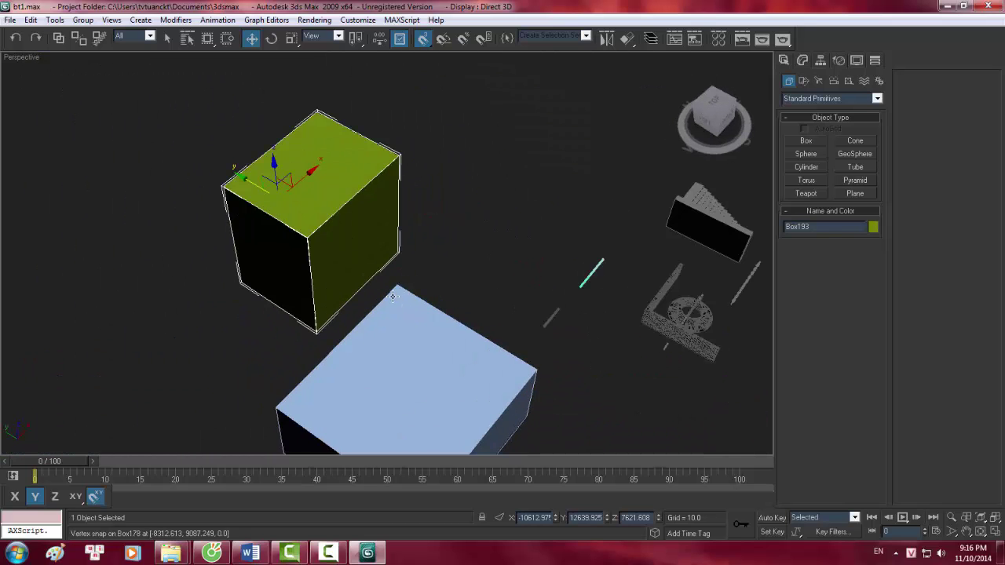
{"action": "scroll", "coordinate": [394, 277], "scroll_direction": "up", "scroll_amount": 2}
{"action": "scroll", "coordinate": [394, 276], "scroll_direction": "up", "scroll_amount": 2}
{"action": "scroll", "coordinate": [394, 277], "scroll_direction": "down", "scroll_amount": 3}
{"action": "mouse_move", "coordinate": [393, 276]}
{"action": "middle_mouse_down", "text": "alt"}
{"action": "mouse_move", "coordinate": [317, 244]}
{"action": "mouse_move", "coordinate": [335, 175]}
{"action": "mouse_move", "coordinate": [306, 280]}
{"action": "mouse_move", "coordinate": [310, 272]}
{"action": "middle_mouse_up", "text": "alt"}
{"action": "scroll", "coordinate": [322, 269], "scroll_direction": "up", "scroll_amount": 2}
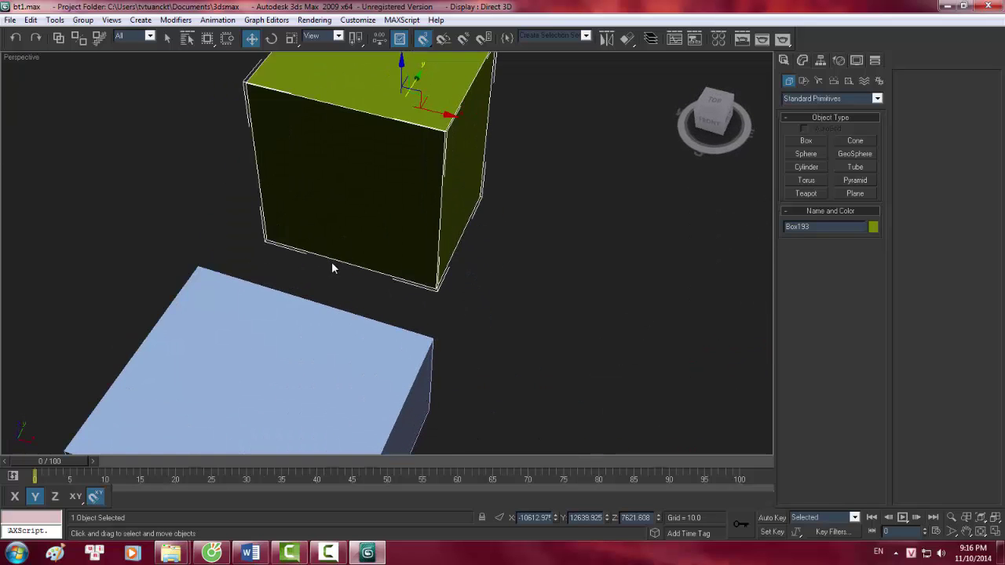
{"action": "scroll", "coordinate": [346, 262], "scroll_direction": "down", "scroll_amount": 3}
{"action": "scroll", "coordinate": [352, 260], "scroll_direction": "down", "scroll_amount": 2}
{"action": "scroll", "coordinate": [314, 249], "scroll_direction": "up", "scroll_amount": 3}
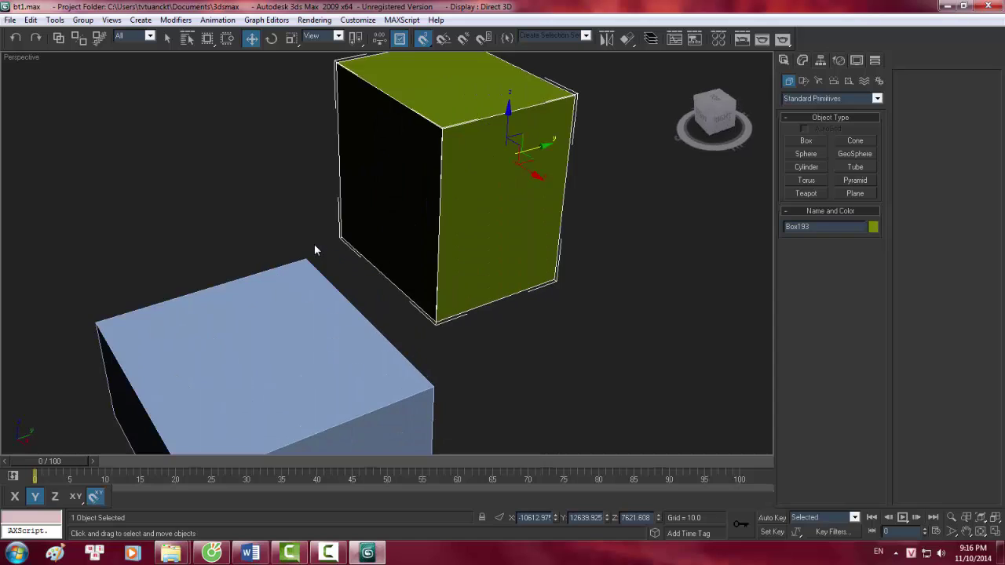
{"action": "scroll", "coordinate": [315, 250], "scroll_direction": "down", "scroll_amount": 3}
{"action": "mouse_move", "coordinate": [315, 250]}
{"action": "middle_mouse_down", "text": "alt"}
{"action": "mouse_move", "coordinate": [517, 234]}
{"action": "mouse_move", "coordinate": [429, 262]}
{"action": "middle_mouse_up", "text": "alt"}
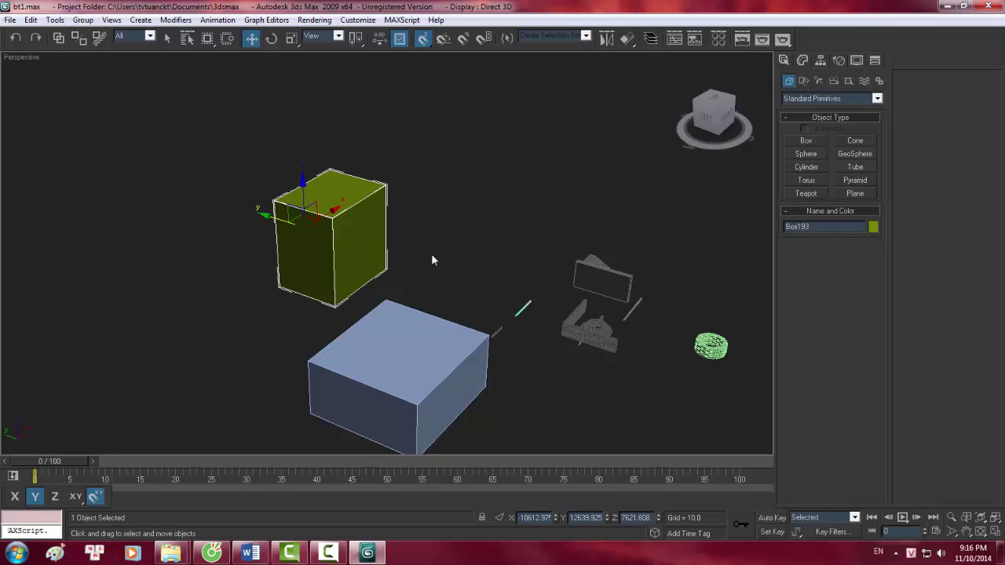
{"action": "middle_click_drag", "start_coordinate": [431, 254], "coordinate": [417, 239]}
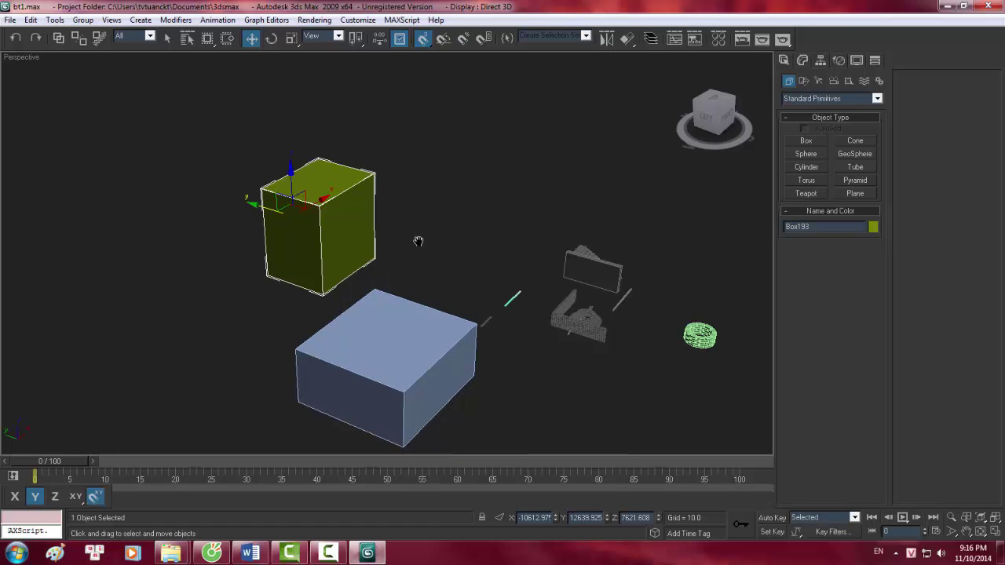
- Deselect the yellow box and zoom out
{"action": "left_click", "coordinate": [474, 203]}
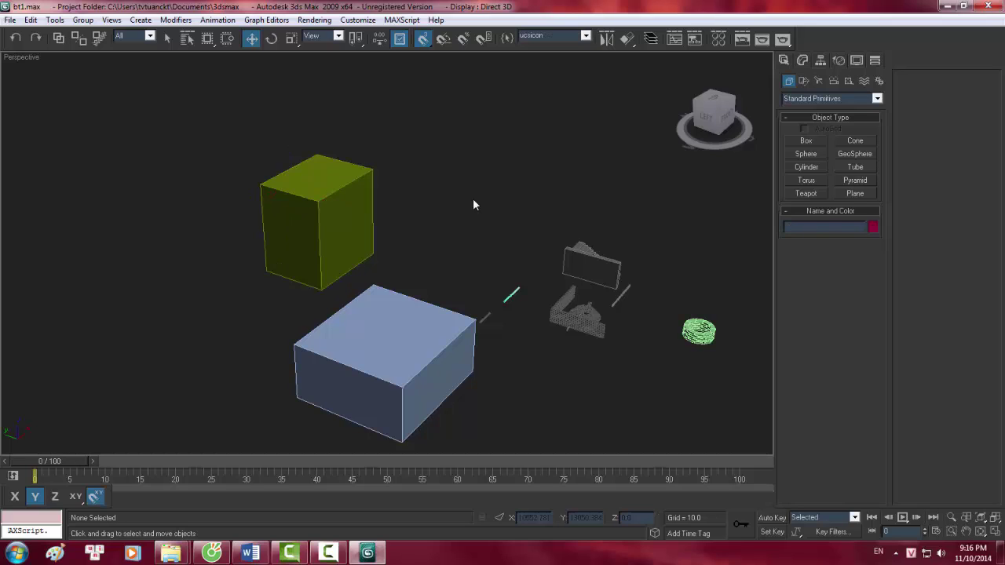
{"action": "scroll", "coordinate": [443, 250], "scroll_direction": "down", "scroll_amount": 2}
{"action": "scroll", "coordinate": [446, 251], "scroll_direction": "down", "scroll_amount": 3}
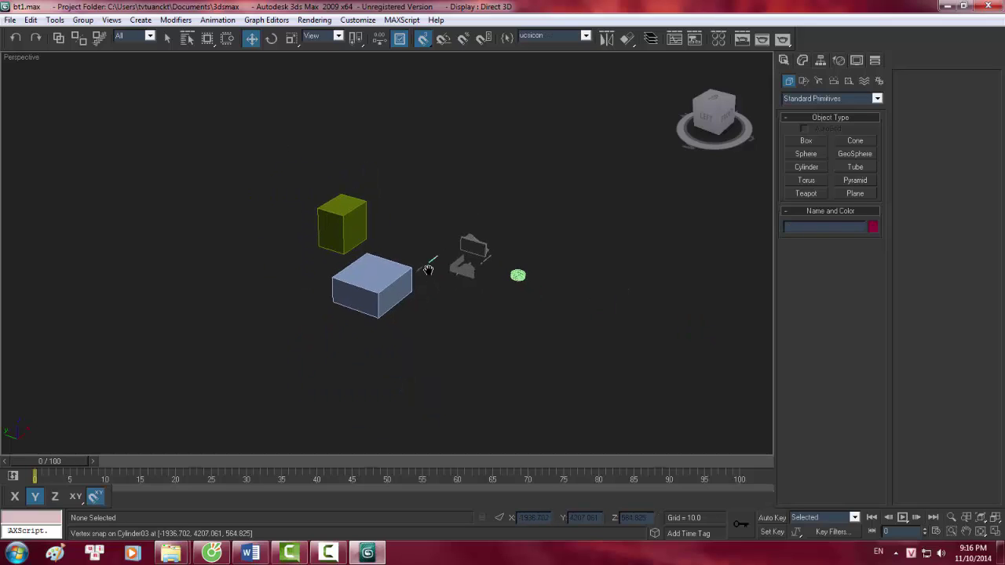
{"action": "scroll", "coordinate": [589, 364], "scroll_direction": "down", "scroll_amount": 2}
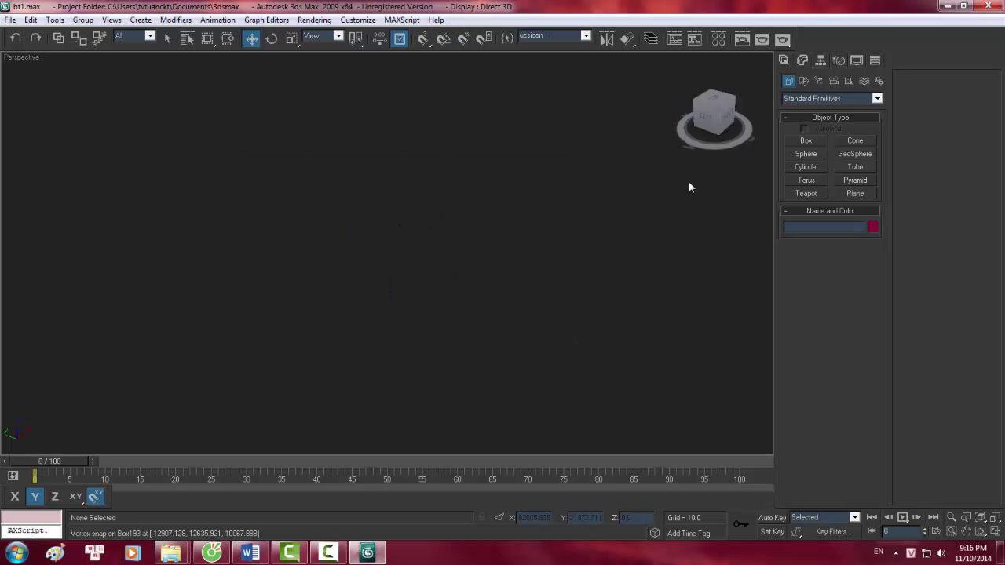
- Draw a large plane with 1 length segment and 1 width segment
{"action": "left_click", "coordinate": [803, 196]}
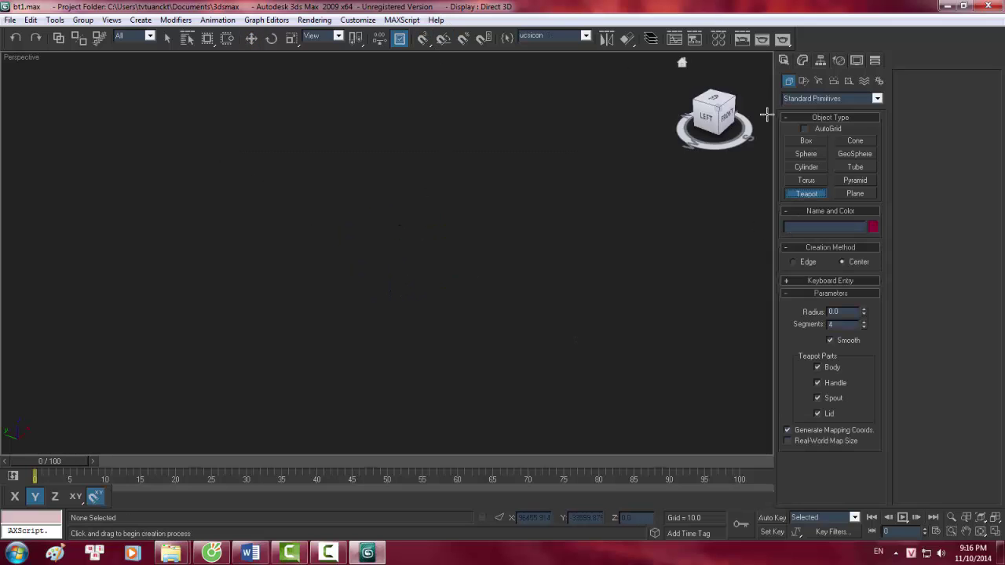
{"action": "left_click", "coordinate": [854, 194]}
{"action": "left_click_drag", "start_coordinate": [416, 238], "coordinate": [650, 381]}
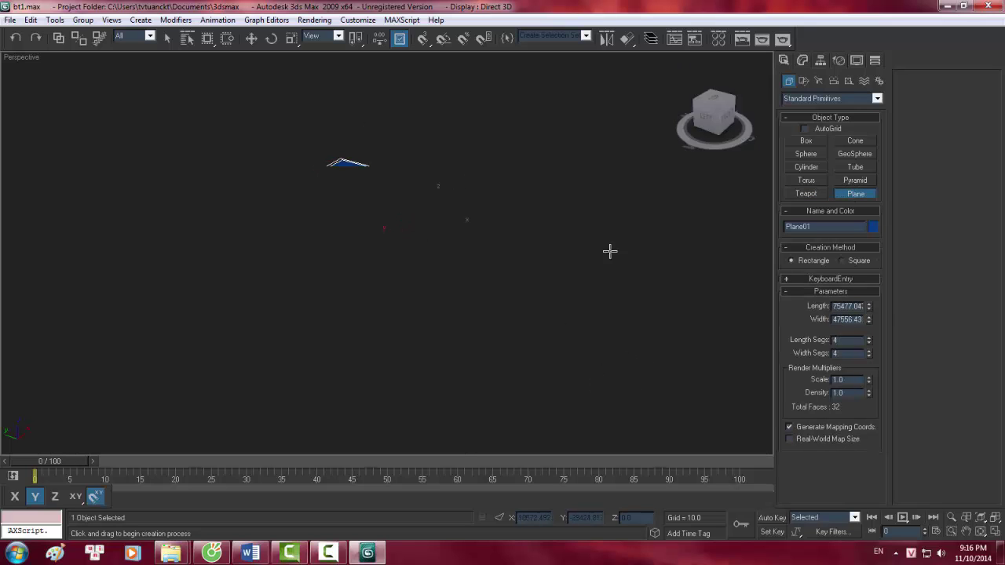
{"action": "scroll", "coordinate": [543, 236], "scroll_direction": "up", "scroll_amount": 10}
{"action": "scroll", "coordinate": [543, 239], "scroll_direction": "down", "scroll_amount": 1}
{"action": "scroll", "coordinate": [543, 236], "scroll_direction": "up", "scroll_amount": 1}
{"action": "left_click", "coordinate": [868, 343]}
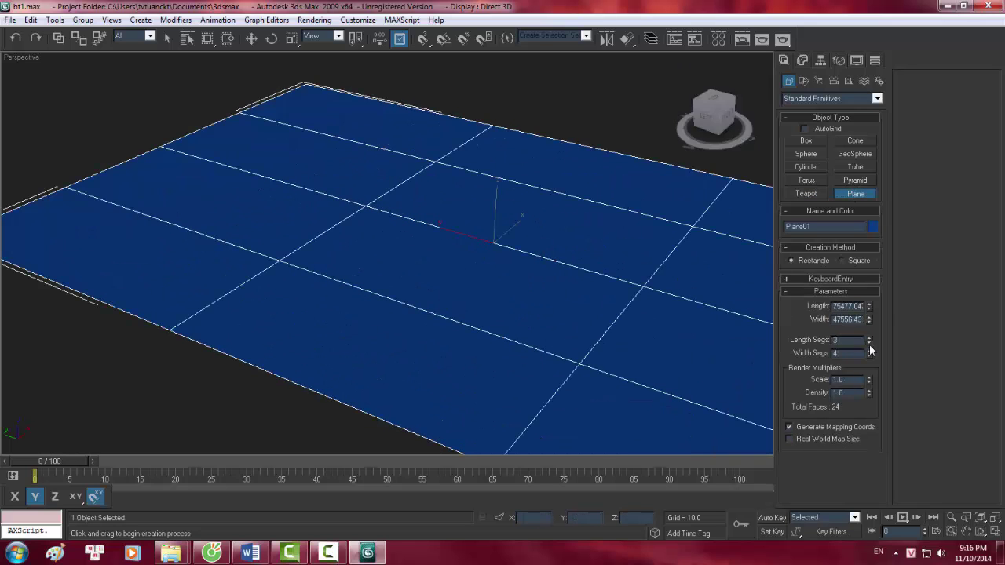
{"action": "right_click", "coordinate": [868, 341]}
{"action": "left_click_drag", "start_coordinate": [868, 353], "coordinate": [857, 355]}
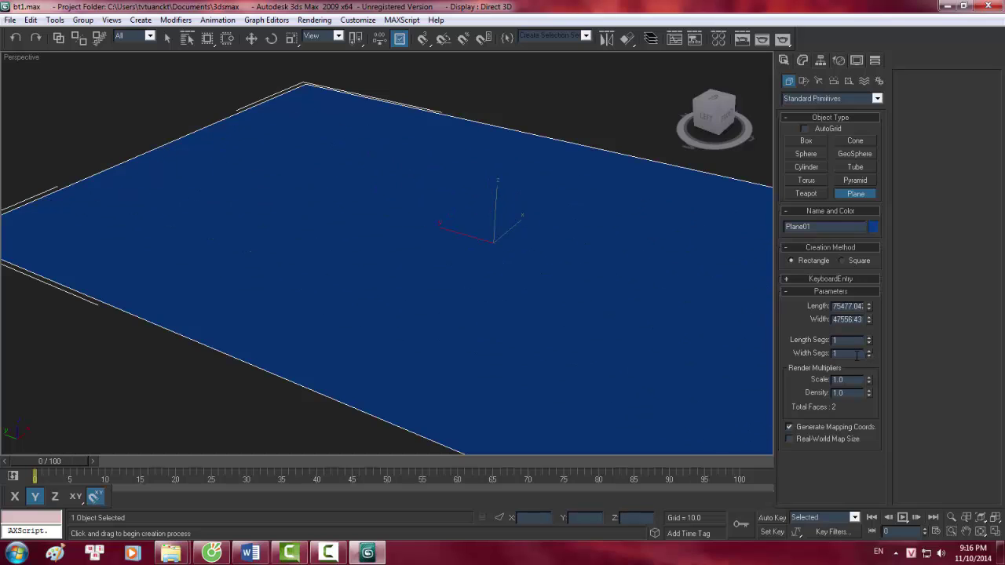
- Scale the plane up uniformly, cancelling an attempted stretch along Y
{"action": "scroll", "coordinate": [323, 227], "scroll_direction": "down", "scroll_amount": 5}
{"action": "middle_click_drag", "start_coordinate": [294, 254], "coordinate": [431, 247], "text": "alt"}
{"action": "key", "text": "r"}
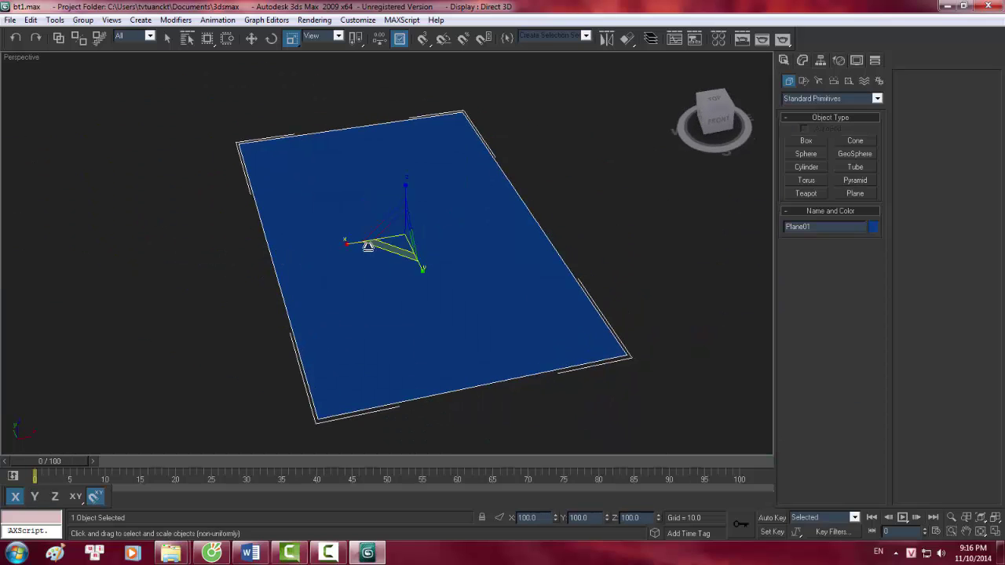
{"action": "left_click_drag", "start_coordinate": [368, 245], "coordinate": [397, 275]}
{"action": "key", "text": "F6"}
{"action": "mouse_move", "coordinate": [424, 312]}
{"action": "left_mouse_down"}
{"action": "mouse_move", "coordinate": [440, 379]}
{"action": "mouse_move", "coordinate": [434, 349]}
{"action": "left_mouse_up"}
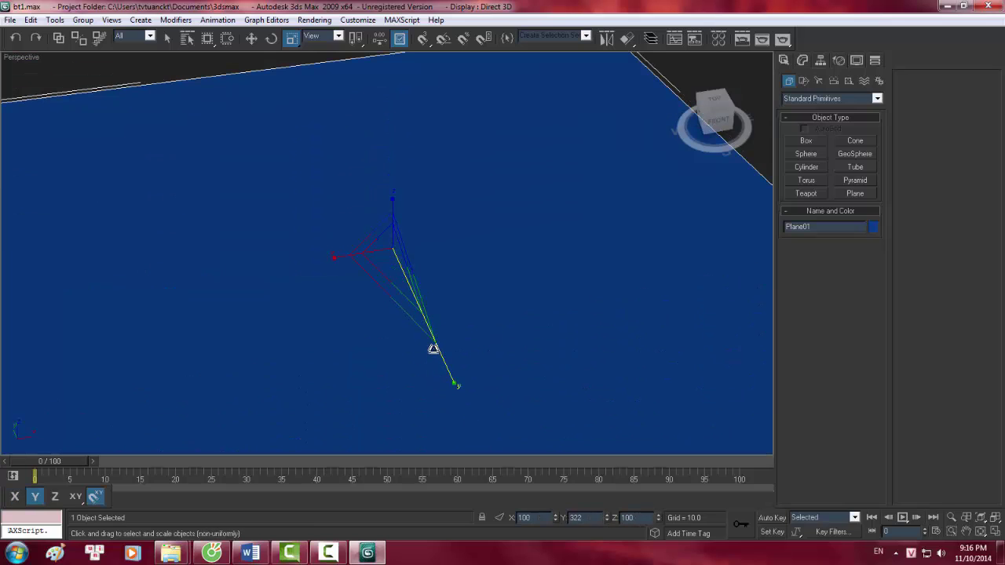
{"action": "right_click", "coordinate": [434, 349]}
- Turn off snapping, switch to Select and Move, and pan across the plane
{"action": "key", "text": "s"}
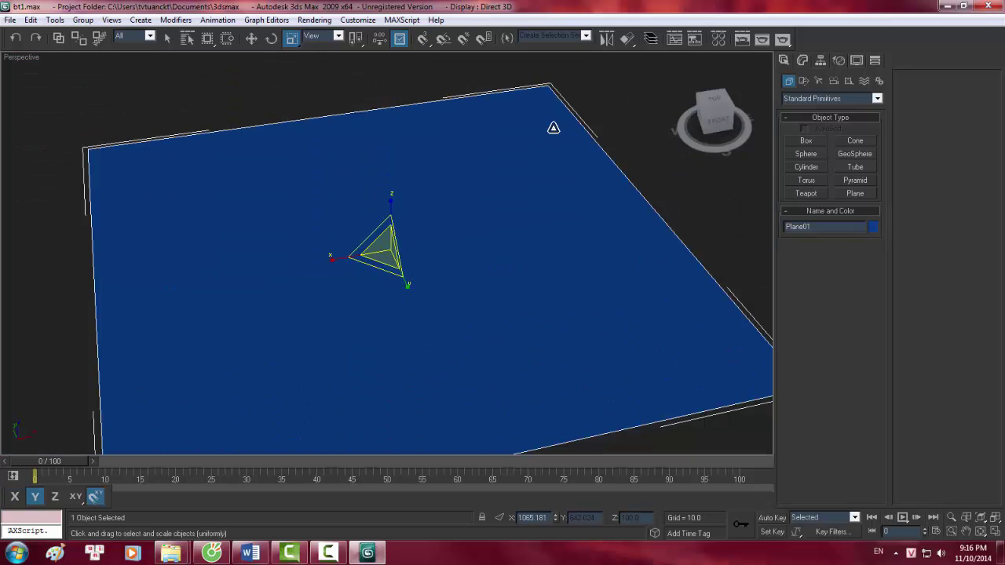
{"action": "left_click", "coordinate": [255, 40]}
{"action": "left_click_drag", "start_coordinate": [369, 251], "coordinate": [383, 204]}
{"action": "middle_click_drag", "start_coordinate": [428, 238], "coordinate": [409, 258]}
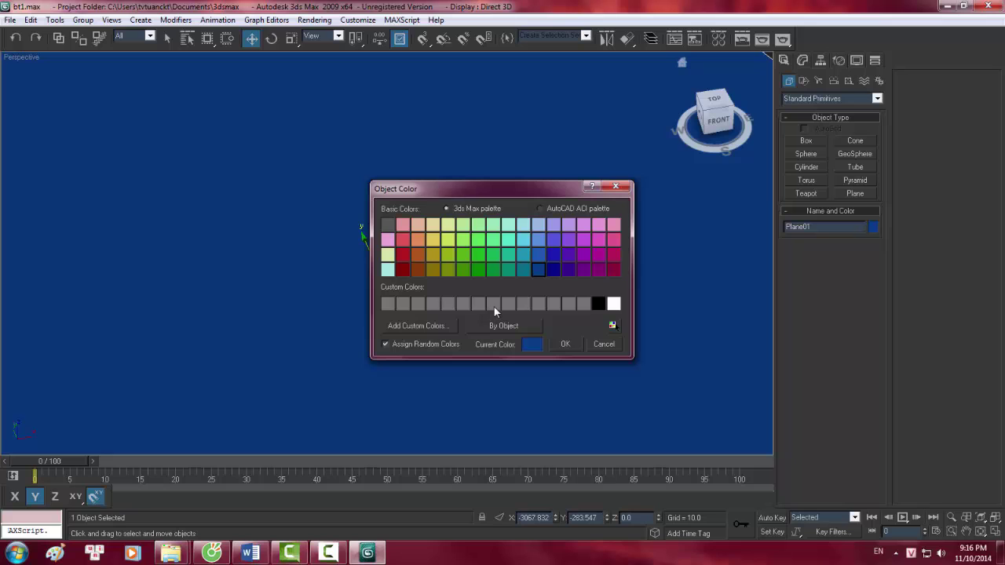
- Make Plane01 grey in Object Color, reframe the view, and start the Box tool
{"action": "left_click", "coordinate": [563, 344]}
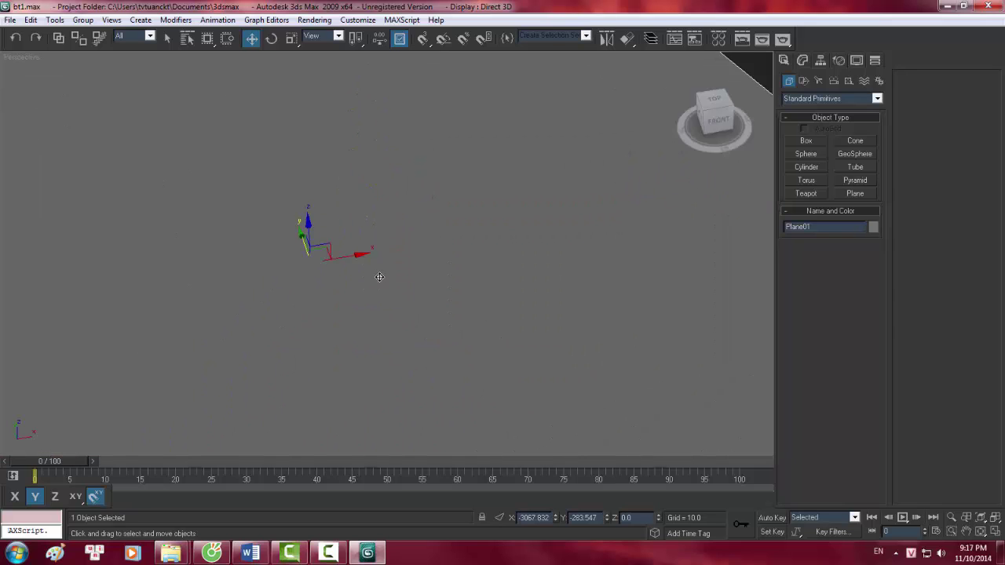
{"action": "mouse_move", "coordinate": [379, 277]}
{"action": "middle_mouse_down", "text": "alt"}
{"action": "mouse_move", "coordinate": [357, 273]}
{"action": "mouse_move", "coordinate": [467, 308]}
{"action": "mouse_move", "coordinate": [426, 331]}
{"action": "mouse_move", "coordinate": [377, 323]}
{"action": "middle_mouse_up", "text": "alt"}
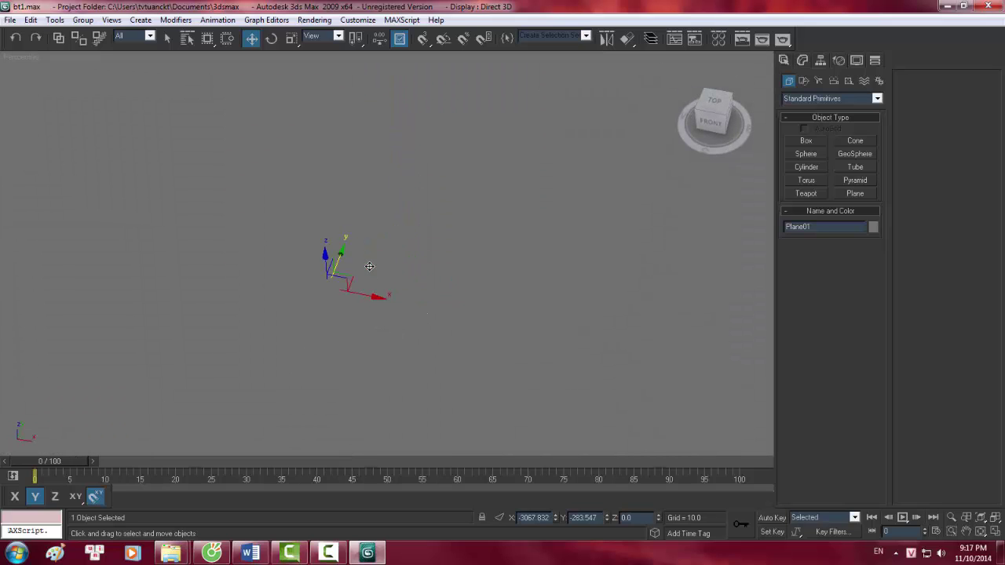
{"action": "scroll", "coordinate": [369, 267], "scroll_direction": "down", "scroll_amount": 2}
{"action": "scroll", "coordinate": [577, 199], "scroll_direction": "down", "scroll_amount": 3}
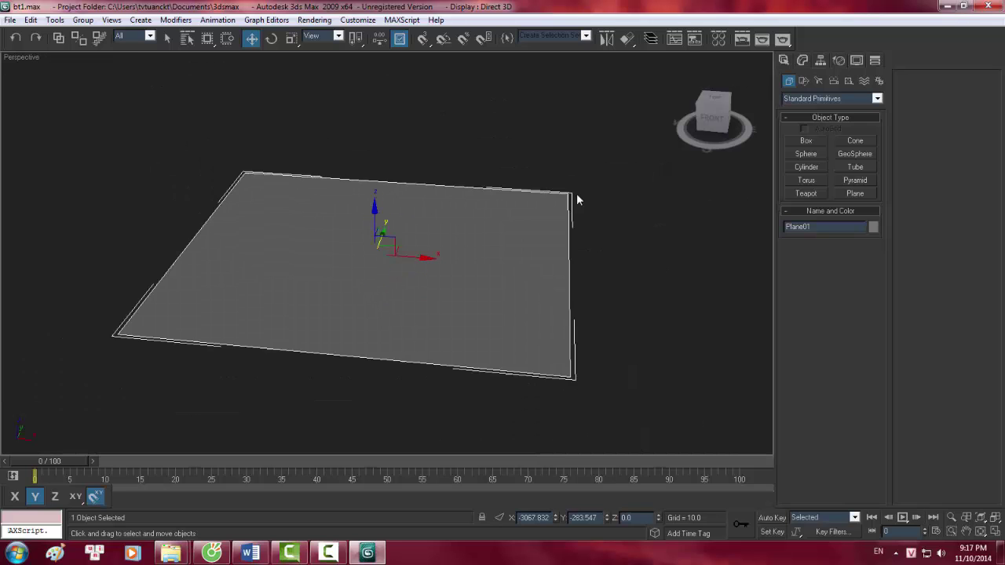
{"action": "scroll", "coordinate": [738, 157], "scroll_direction": "up", "scroll_amount": 2}
{"action": "scroll", "coordinate": [754, 154], "scroll_direction": "up", "scroll_amount": 2}
{"action": "left_click", "coordinate": [806, 140]}
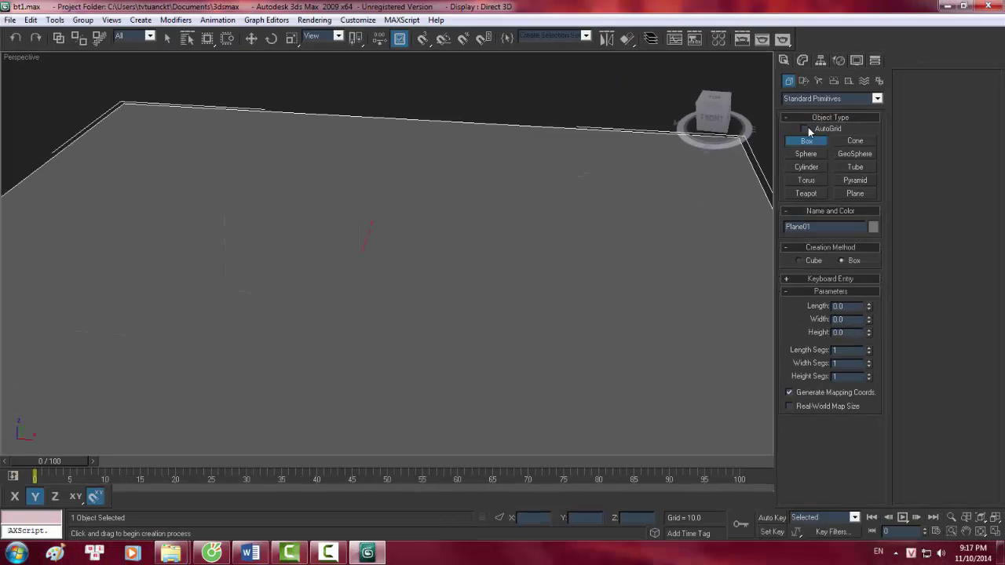
- With AutoGrid on, draw a first box on the plane
{"action": "left_click", "coordinate": [805, 128]}
{"action": "left_click_drag", "start_coordinate": [310, 196], "coordinate": [384, 260]}
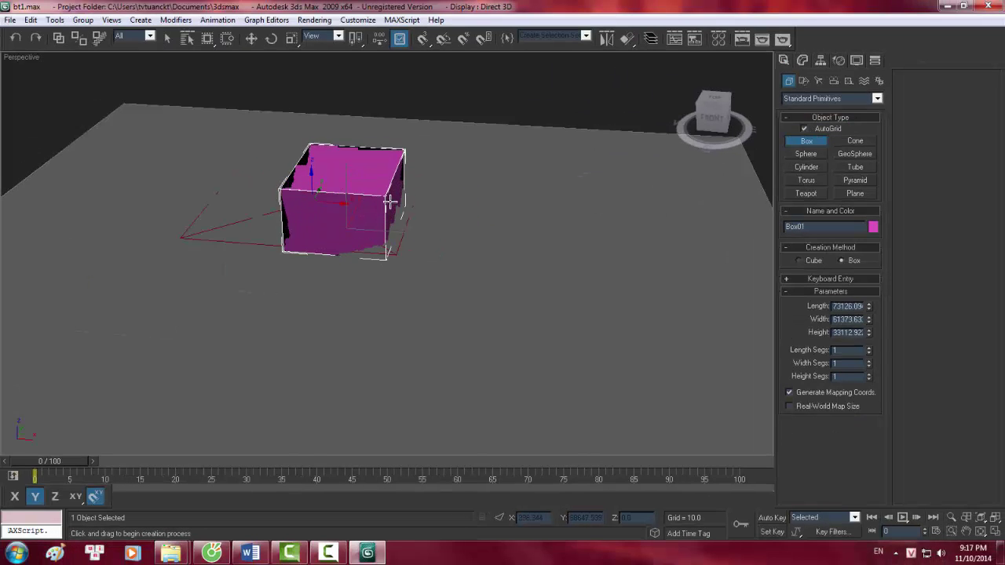
{"action": "left_click", "coordinate": [365, 312]}
- View the pink box edge-on against the plane, then delete it
{"action": "key", "text": "w"}
{"action": "mouse_move", "coordinate": [426, 259]}
{"action": "middle_mouse_down", "text": "alt"}
{"action": "mouse_move", "coordinate": [415, 184]}
{"action": "mouse_move", "coordinate": [412, 224]}
{"action": "middle_mouse_up", "text": "alt"}
{"action": "scroll", "coordinate": [412, 225], "scroll_direction": "down", "scroll_amount": 2}
{"action": "scroll", "coordinate": [402, 234], "scroll_direction": "down", "scroll_amount": 3}
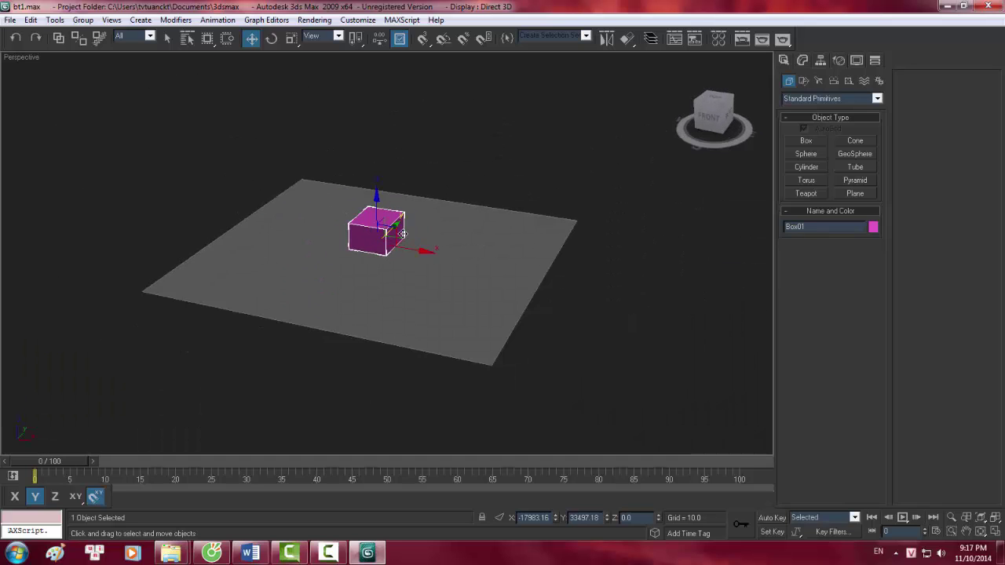
{"action": "scroll", "coordinate": [401, 234], "scroll_direction": "up", "scroll_amount": 1}
{"action": "mouse_move", "coordinate": [401, 244]}
{"action": "middle_mouse_down", "text": "alt"}
{"action": "mouse_move", "coordinate": [420, 215]}
{"action": "mouse_move", "coordinate": [366, 276]}
{"action": "mouse_move", "coordinate": [421, 188]}
{"action": "mouse_move", "coordinate": [393, 243]}
{"action": "middle_mouse_up", "text": "alt"}
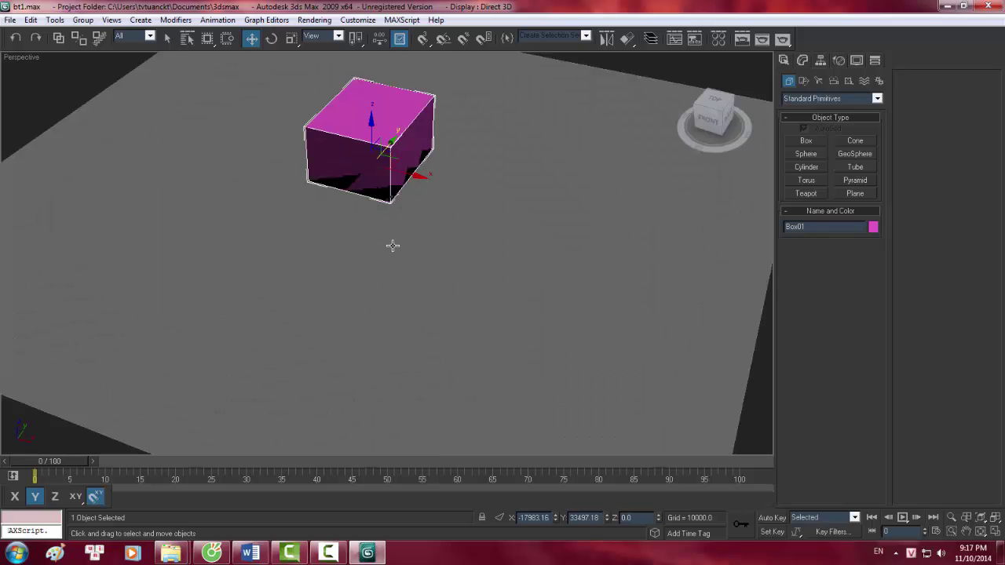
{"action": "scroll", "coordinate": [404, 231], "scroll_direction": "up", "scroll_amount": 2}
{"action": "scroll", "coordinate": [403, 230], "scroll_direction": "down", "scroll_amount": 2}
{"action": "scroll", "coordinate": [370, 262], "scroll_direction": "down", "scroll_amount": 1}
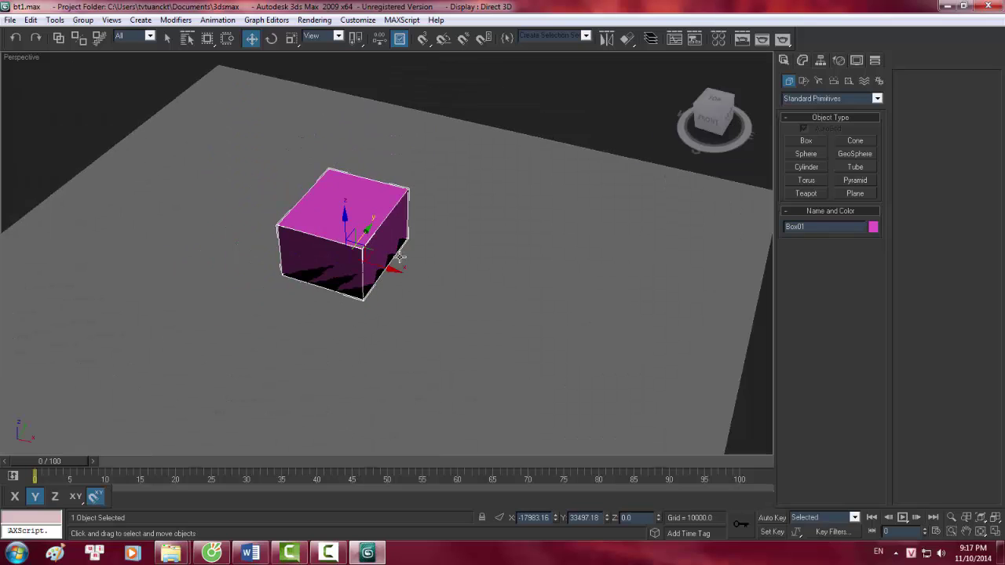
{"action": "key", "text": "Delete"}
- Draw a new box resting on the grey plane
{"action": "left_click", "coordinate": [808, 142]}
{"action": "mouse_move", "coordinate": [425, 223]}
{"action": "left_mouse_down"}
{"action": "mouse_move", "coordinate": [428, 339]}
{"action": "mouse_move", "coordinate": [510, 379]}
{"action": "left_mouse_up"}
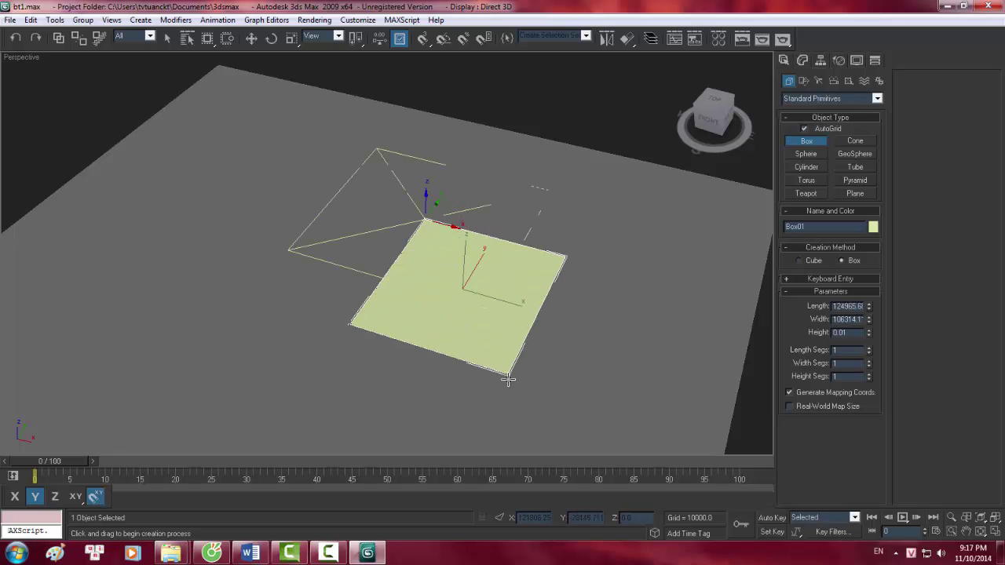
{"action": "left_click", "coordinate": [510, 290]}
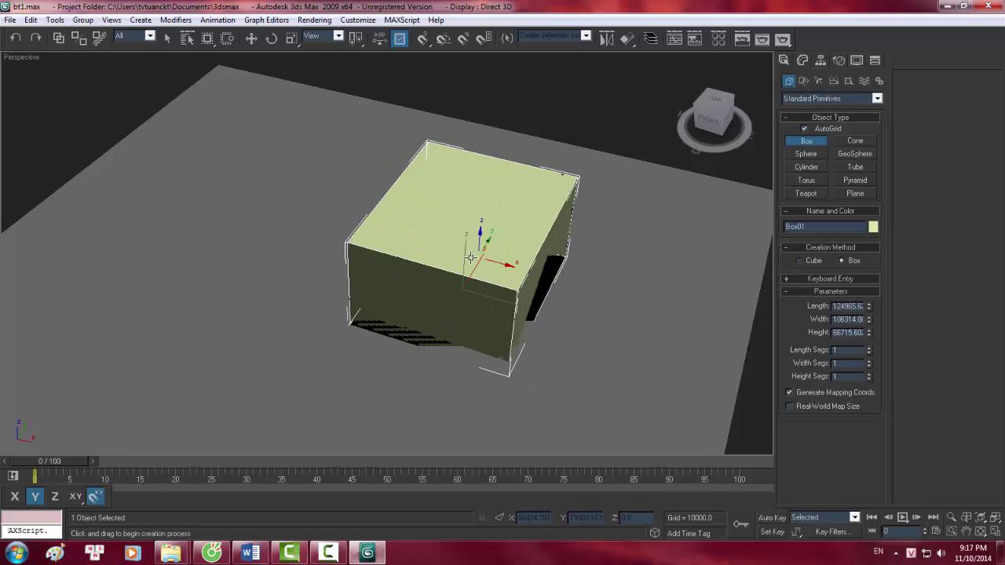
- With vertex snapping on, start drawing a teapot on the box's top face
{"action": "scroll", "coordinate": [475, 243], "scroll_direction": "down", "scroll_amount": 3}
{"action": "middle_click_drag", "start_coordinate": [489, 224], "coordinate": [492, 168], "text": "alt"}
{"action": "key", "text": "s"}
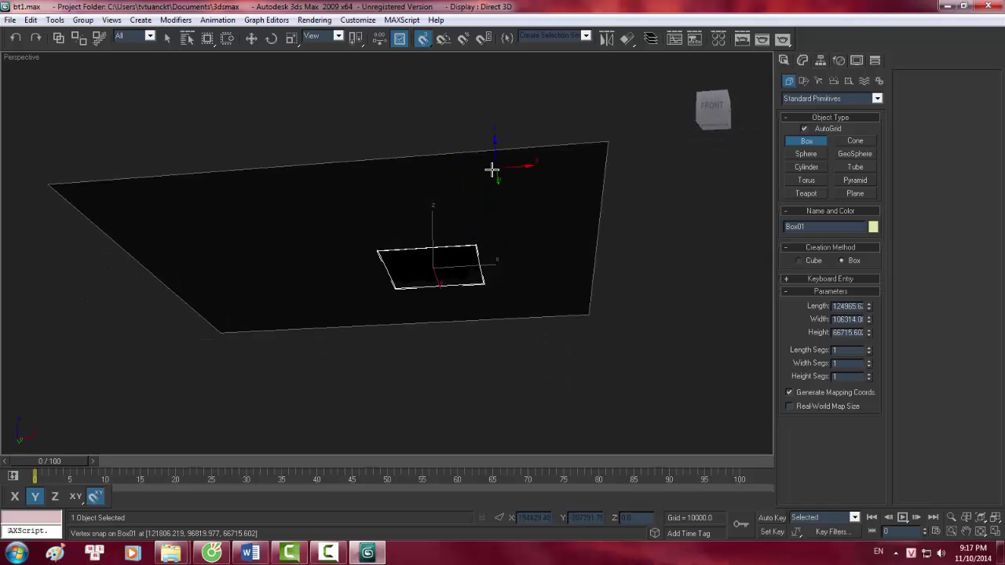
{"action": "key", "text": "shift+z"}
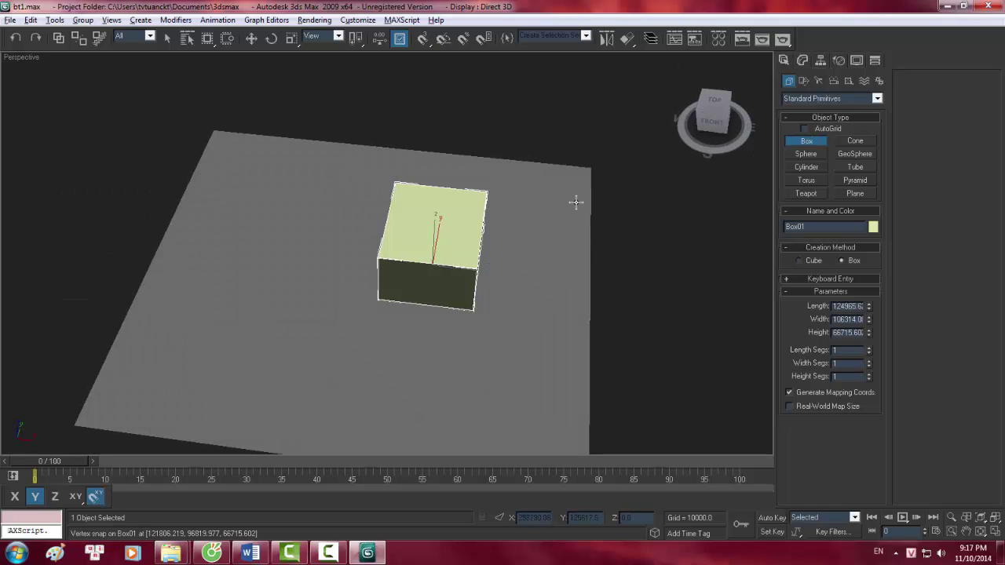
{"action": "middle_click_drag", "start_coordinate": [577, 202], "coordinate": [530, 199], "text": "alt"}
{"action": "scroll", "coordinate": [487, 251], "scroll_direction": "up", "scroll_amount": 4}
{"action": "middle_click_drag", "start_coordinate": [446, 296], "coordinate": [437, 304]}
{"action": "scroll", "coordinate": [452, 303], "scroll_direction": "down", "scroll_amount": 2}
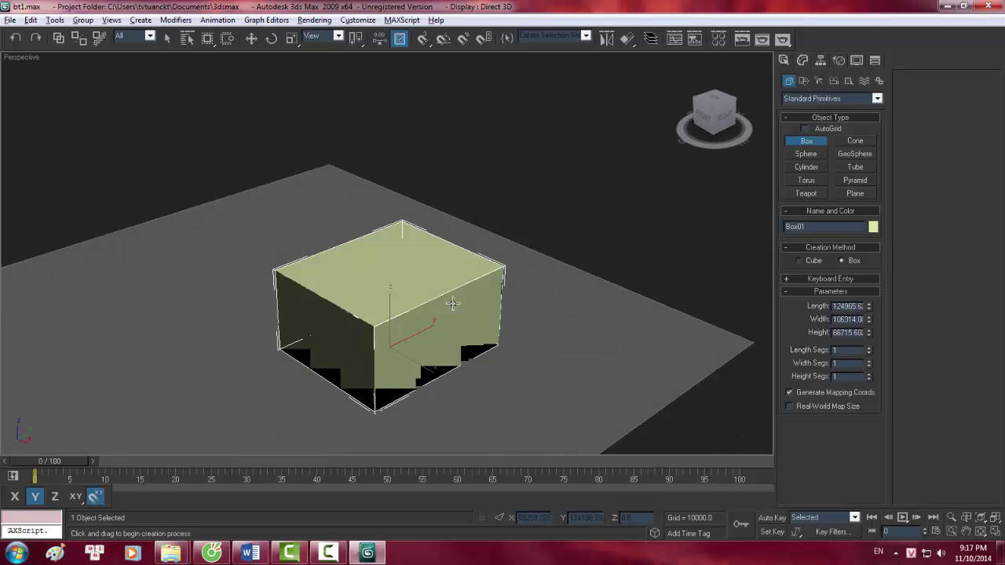
{"action": "left_click", "coordinate": [805, 193]}
{"action": "left_click_drag", "start_coordinate": [403, 286], "coordinate": [440, 259]}
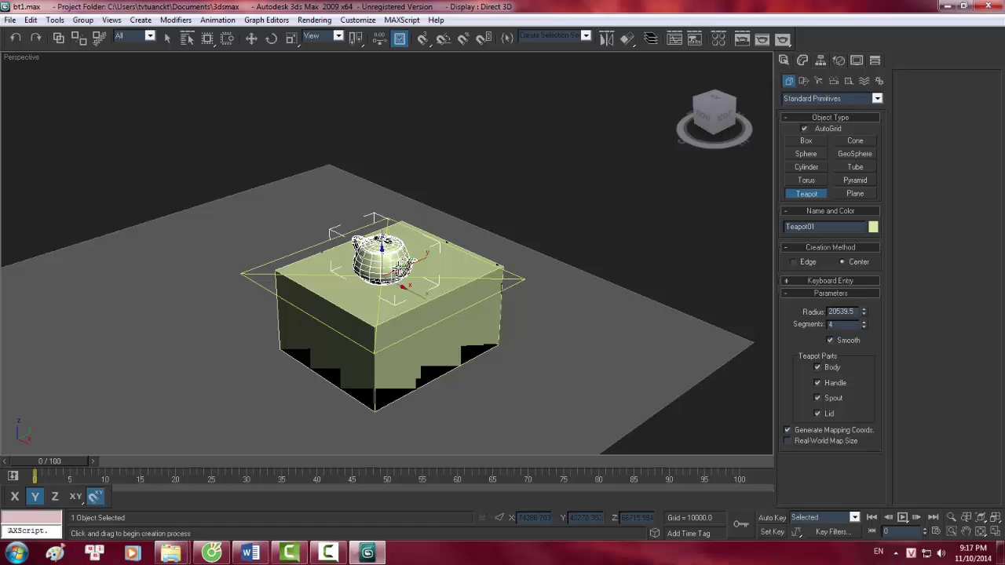
- Finish sizing the teapot on the box and show its parameters in the Modify panel
{"action": "left_click_drag", "start_coordinate": [440, 259], "coordinate": [428, 264]}
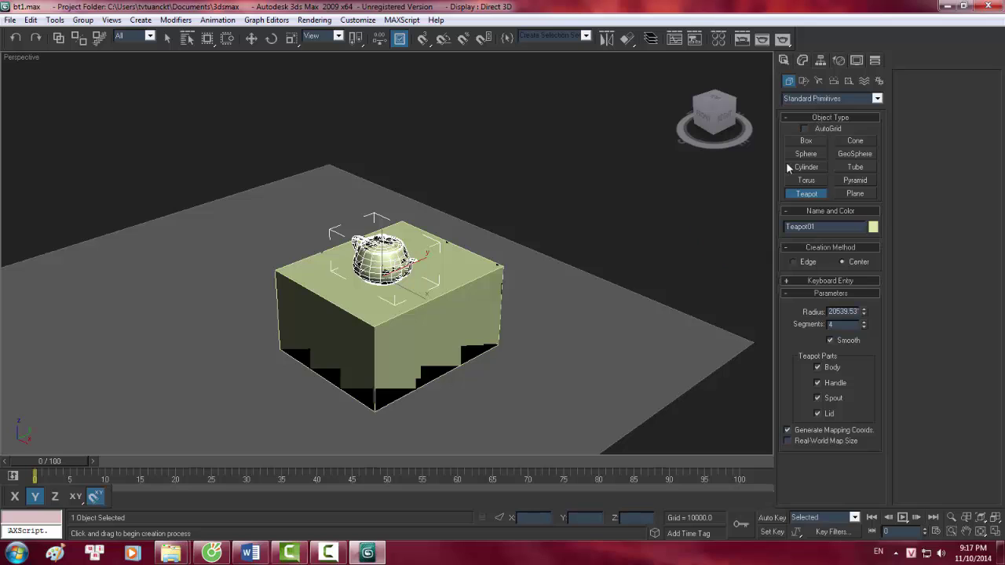
{"action": "scroll", "coordinate": [426, 222], "scroll_direction": "up", "scroll_amount": 2}
{"action": "scroll", "coordinate": [427, 222], "scroll_direction": "up", "scroll_amount": 3}
{"action": "scroll", "coordinate": [427, 222], "scroll_direction": "down", "scroll_amount": 4}
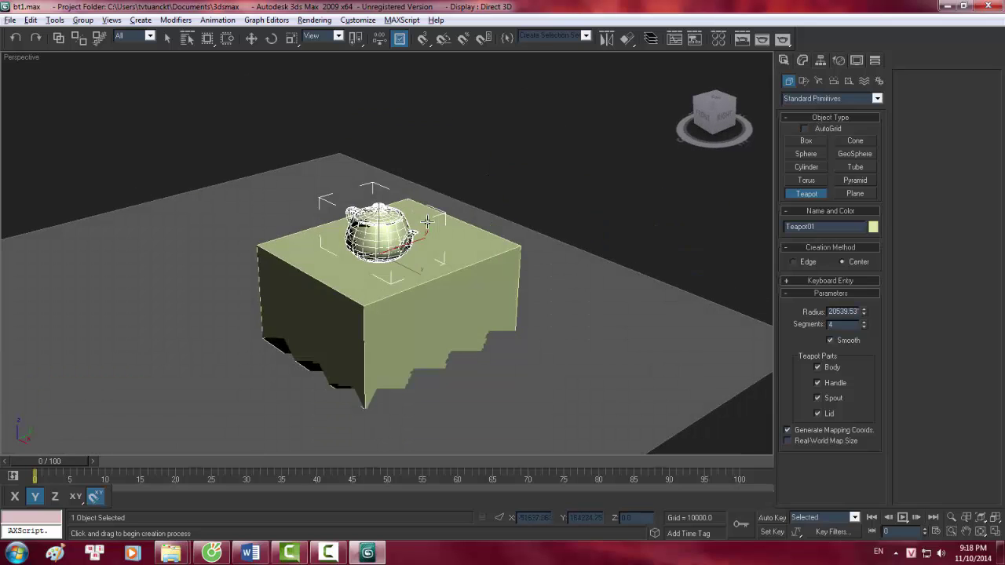
{"action": "scroll", "coordinate": [403, 253], "scroll_direction": "up", "scroll_amount": 3}
{"action": "scroll", "coordinate": [417, 253], "scroll_direction": "down", "scroll_amount": 2}
{"action": "scroll", "coordinate": [417, 254], "scroll_direction": "down", "scroll_amount": 1}
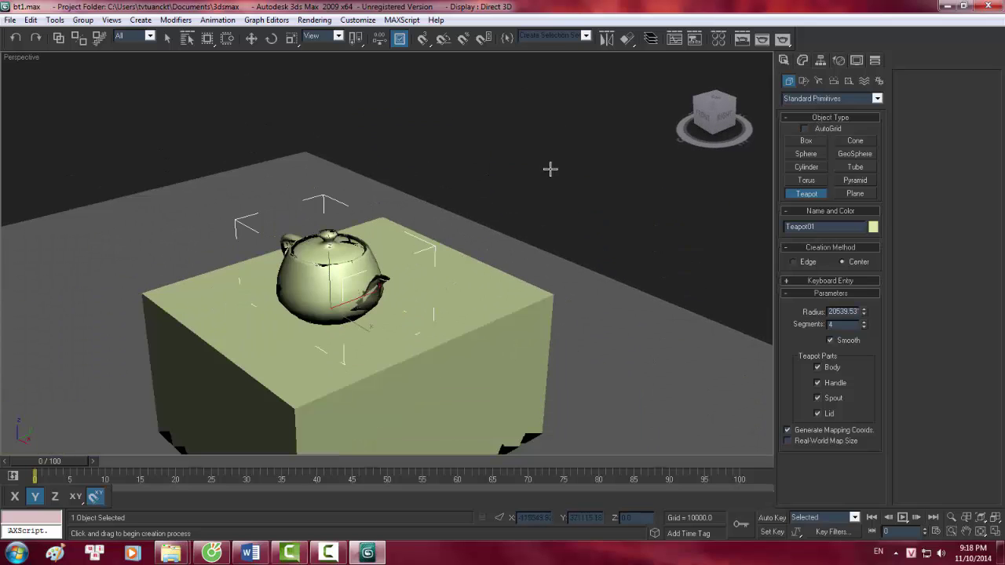
{"action": "left_click", "coordinate": [803, 61]}
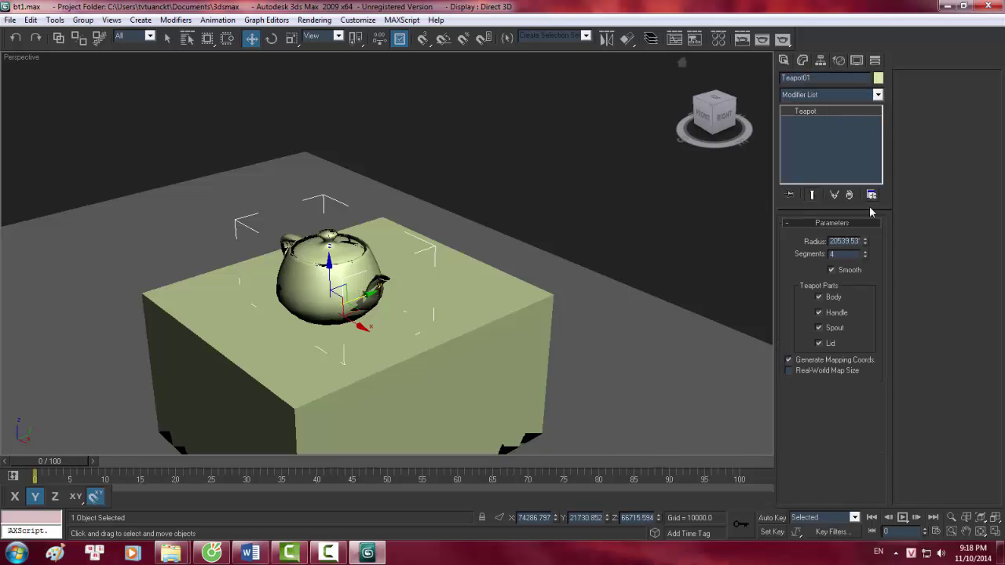
{"action": "type", "text": "24"}
- Deselect the teapot, orbit to a low front angle, and switch to wireframe display
{"action": "left_click", "coordinate": [649, 180]}
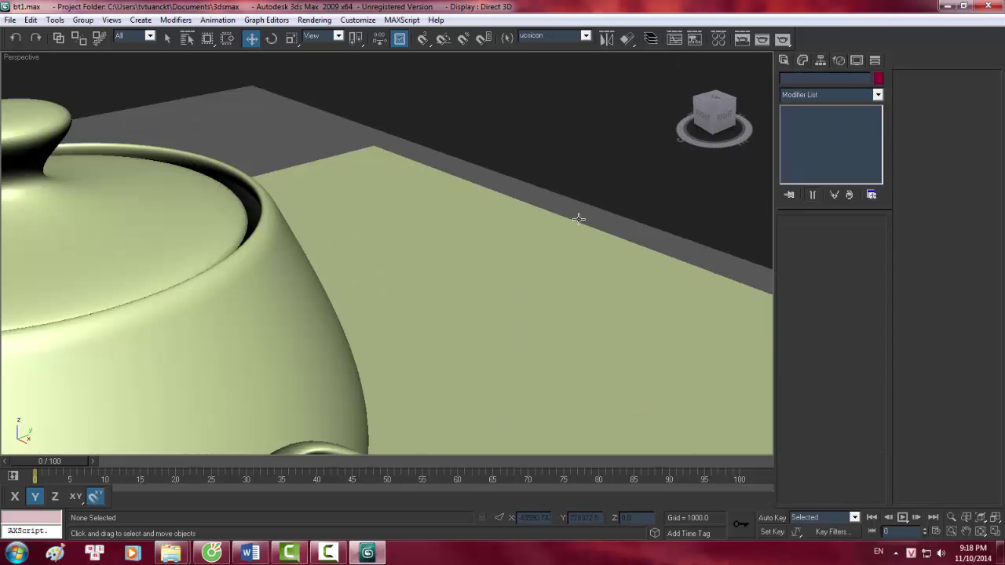
{"action": "mouse_move", "coordinate": [512, 244]}
{"action": "middle_mouse_down", "text": "alt"}
{"action": "mouse_move", "coordinate": [605, 215]}
{"action": "mouse_move", "coordinate": [658, 243]}
{"action": "middle_mouse_up", "text": "alt"}
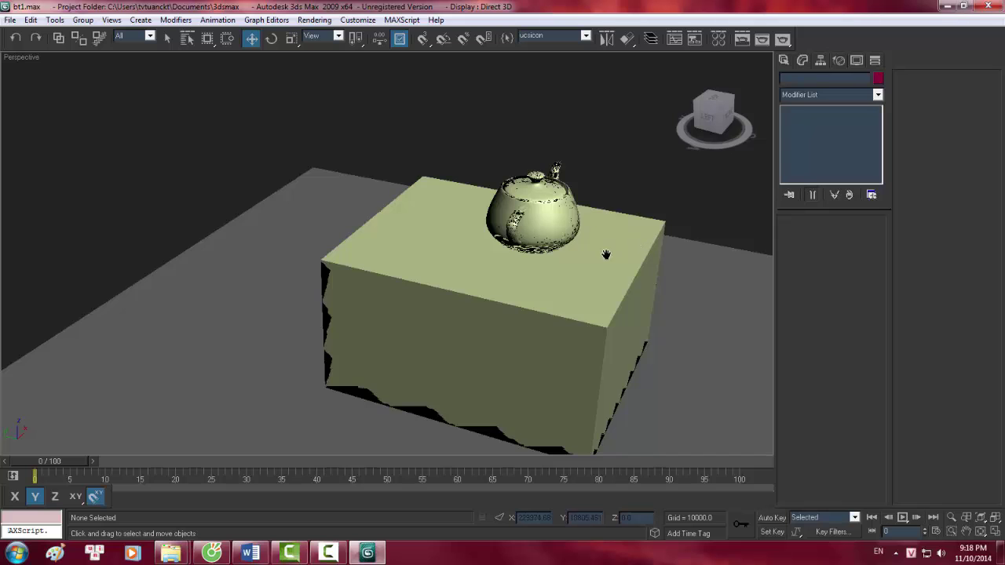
{"action": "scroll", "coordinate": [605, 254], "scroll_direction": "up", "scroll_amount": 3}
{"action": "scroll", "coordinate": [552, 274], "scroll_direction": "up", "scroll_amount": 2}
{"action": "scroll", "coordinate": [552, 274], "scroll_direction": "down", "scroll_amount": 2}
{"action": "mouse_move", "coordinate": [552, 274]}
{"action": "middle_mouse_down", "text": "alt"}
{"action": "mouse_move", "coordinate": [567, 277]}
{"action": "mouse_move", "coordinate": [525, 216]}
{"action": "middle_mouse_up", "text": "alt"}
{"action": "middle_click_drag", "start_coordinate": [505, 261], "coordinate": [514, 218], "text": "alt"}
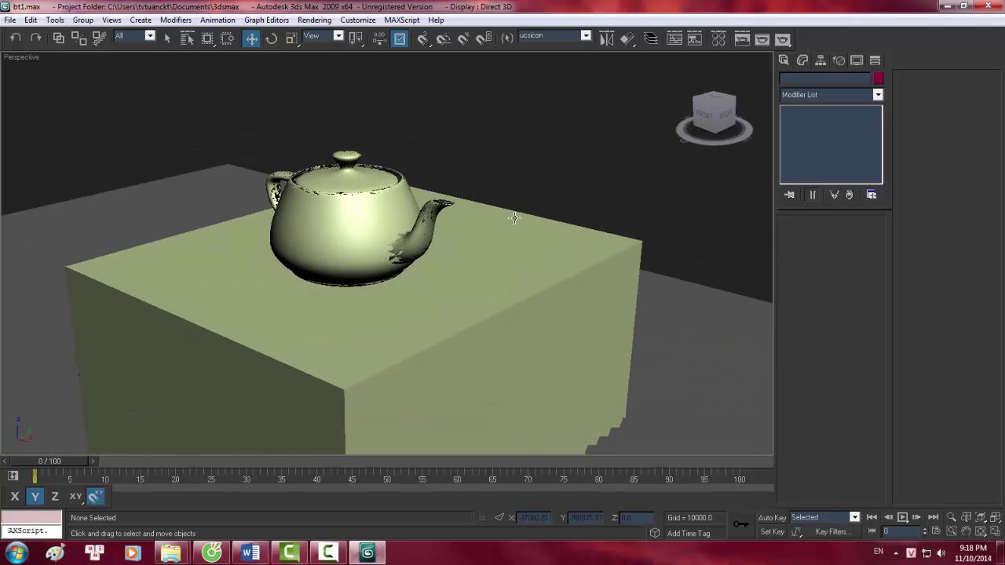
{"action": "scroll", "coordinate": [422, 197], "scroll_direction": "up", "scroll_amount": 3}
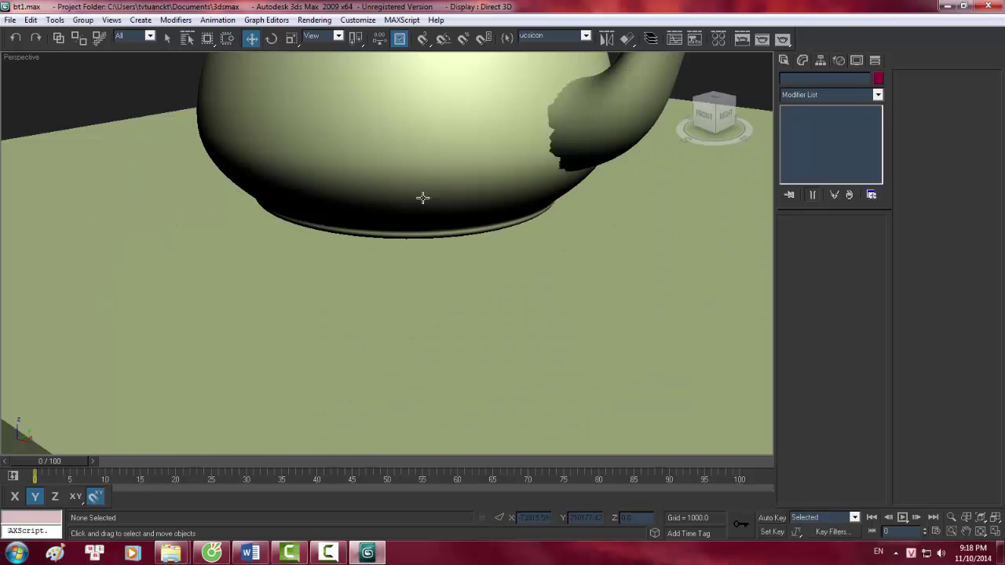
{"action": "scroll", "coordinate": [422, 197], "scroll_direction": "down", "scroll_amount": 3}
{"action": "mouse_move", "coordinate": [422, 197]}
{"action": "middle_mouse_down", "text": "alt"}
{"action": "mouse_move", "coordinate": [393, 180]}
{"action": "mouse_move", "coordinate": [360, 214]}
{"action": "mouse_move", "coordinate": [411, 226]}
{"action": "mouse_move", "coordinate": [412, 238]}
{"action": "mouse_move", "coordinate": [415, 207]}
{"action": "middle_mouse_up", "text": "alt"}
{"action": "key", "text": "F3"}
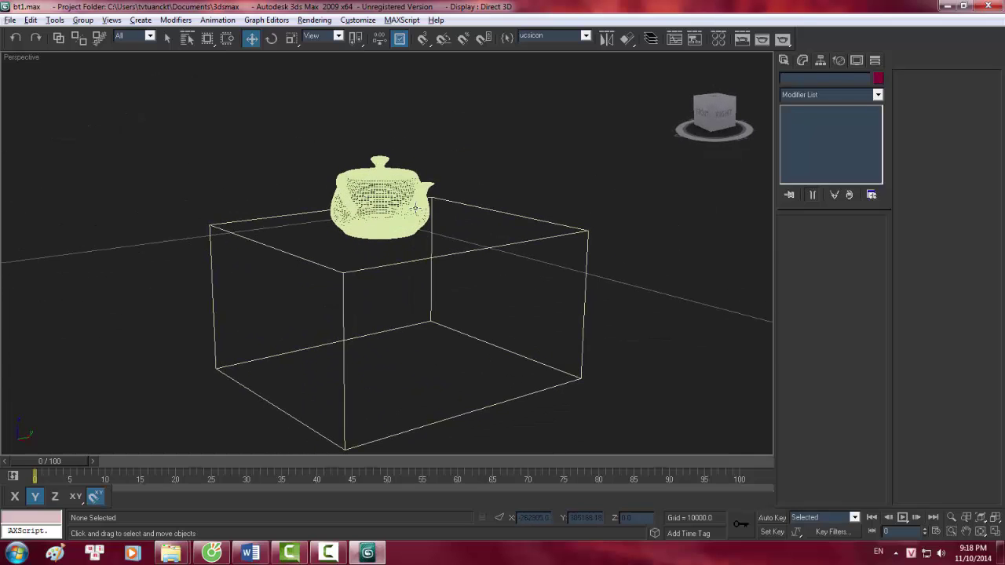
- Move the teapot off the box along Y, to its left
{"action": "left_click", "coordinate": [380, 194]}
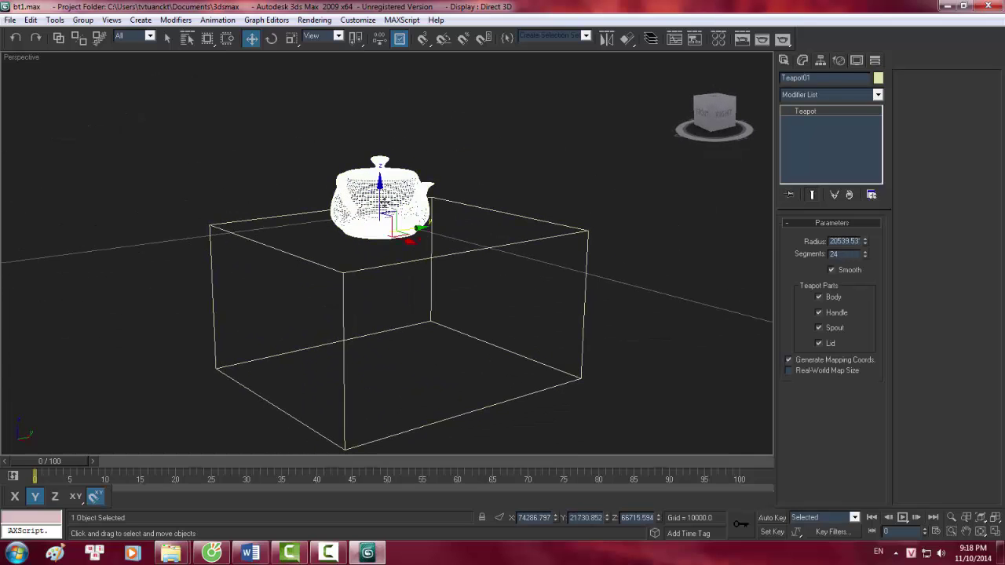
{"action": "scroll", "coordinate": [384, 203], "scroll_direction": "down", "scroll_amount": 5}
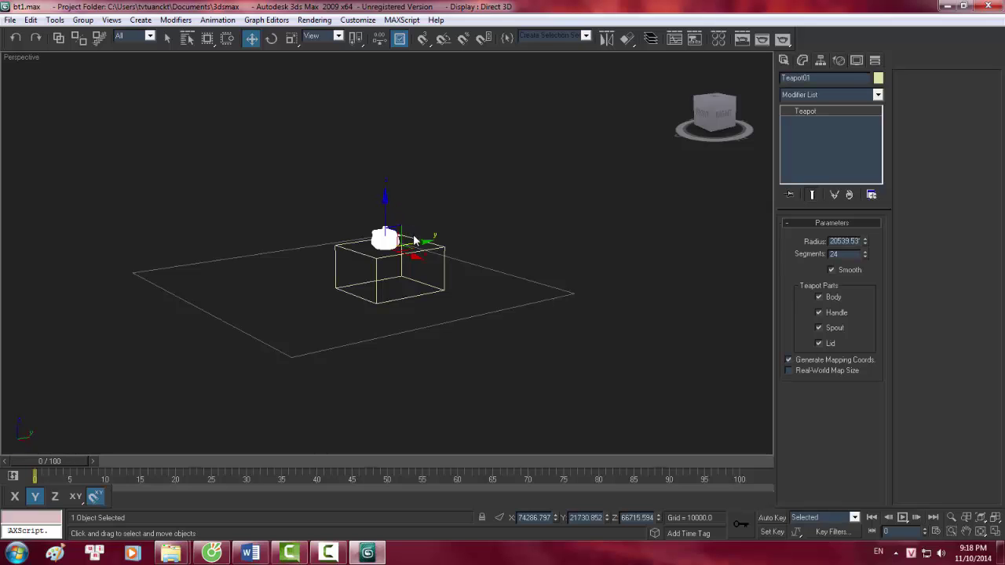
{"action": "middle_click_drag", "start_coordinate": [415, 239], "coordinate": [392, 235], "text": "alt"}
{"action": "scroll", "coordinate": [393, 236], "scroll_direction": "up", "scroll_amount": 3}
{"action": "mouse_move", "coordinate": [381, 237]}
{"action": "left_mouse_down"}
{"action": "mouse_move", "coordinate": [371, 250]}
{"action": "mouse_move", "coordinate": [260, 264]}
{"action": "mouse_move", "coordinate": [291, 302]}
{"action": "left_mouse_up"}
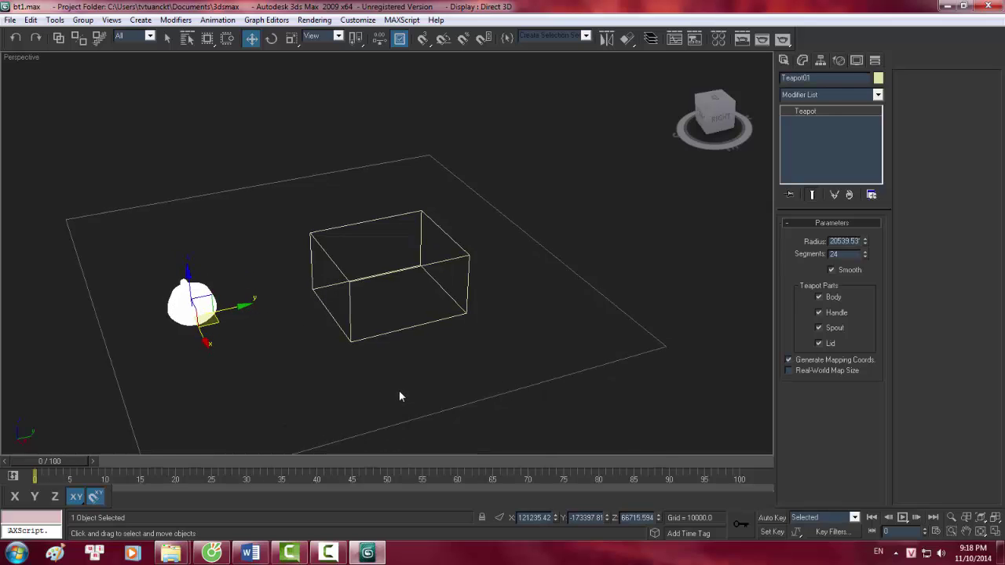
- Return the viewport to shaded display and delete the ground plane
{"action": "key", "text": "F3"}
{"action": "middle_click_drag", "start_coordinate": [398, 358], "coordinate": [398, 334]}
{"action": "left_click", "coordinate": [310, 420]}
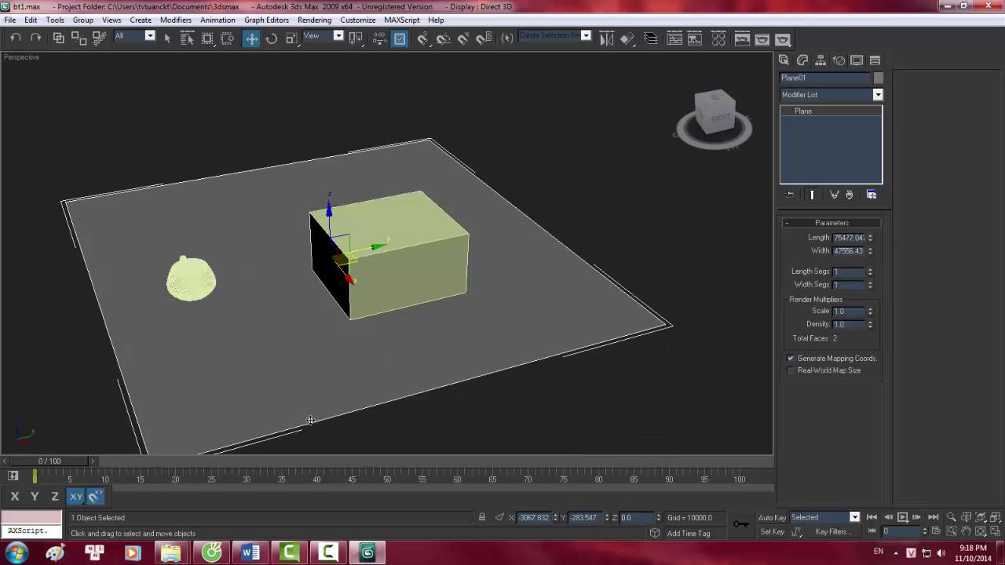
{"action": "key", "text": "Delete"}
- Lower the teapot along the Z axis
{"action": "left_click", "coordinate": [190, 275]}
{"action": "middle_click_drag", "start_coordinate": [323, 262], "coordinate": [341, 241], "text": "alt"}
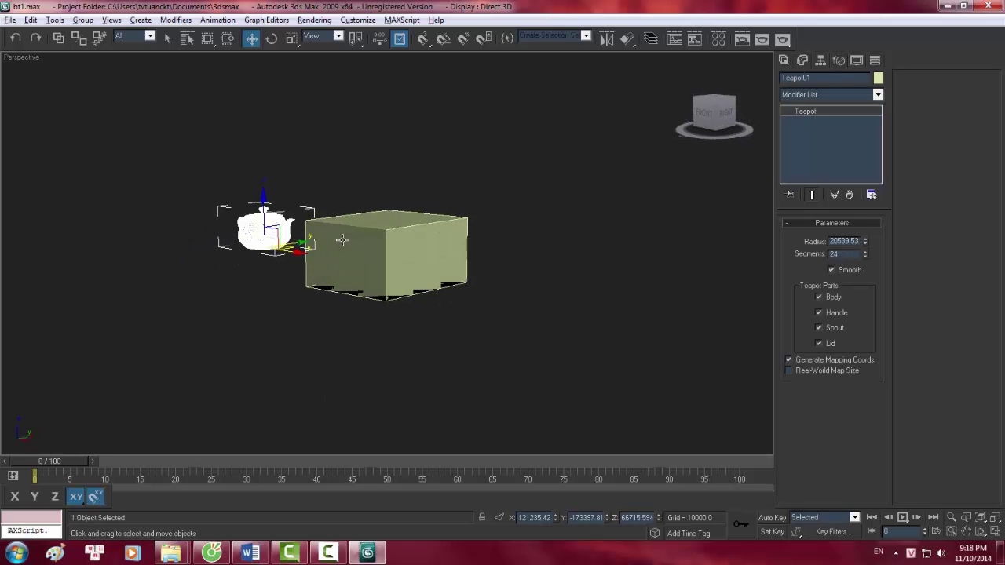
{"action": "left_click_drag", "start_coordinate": [188, 212], "coordinate": [189, 259]}
- Orbit and pan to show the box's top and left faces fully
{"action": "mouse_move", "coordinate": [188, 259]}
{"action": "middle_mouse_down", "text": "alt"}
{"action": "mouse_move", "coordinate": [222, 218]}
{"action": "mouse_move", "coordinate": [369, 298]}
{"action": "mouse_move", "coordinate": [482, 245]}
{"action": "middle_mouse_up", "text": "alt"}
{"action": "scroll", "coordinate": [382, 279], "scroll_direction": "up", "scroll_amount": 3}
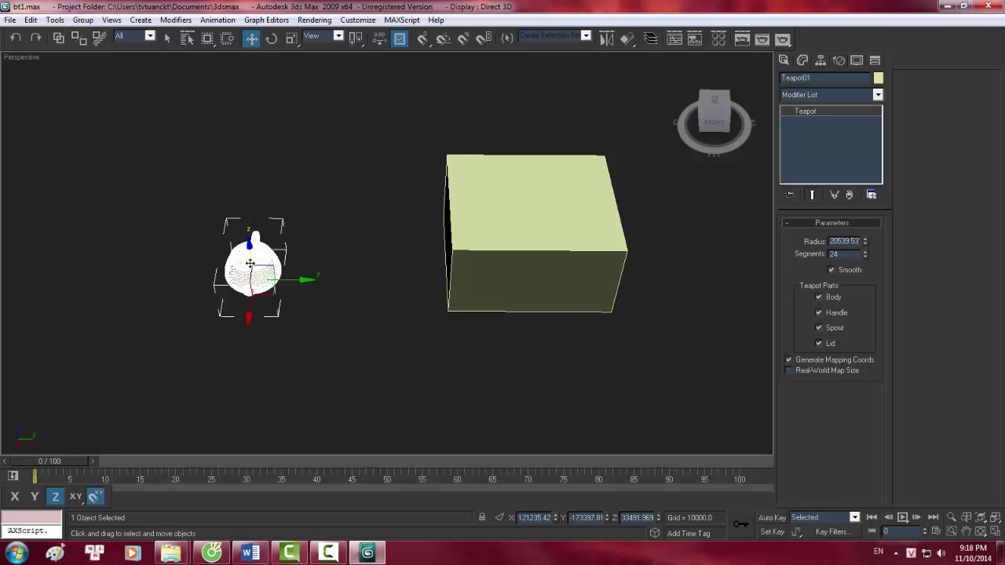
{"action": "mouse_move", "coordinate": [256, 273]}
{"action": "middle_mouse_down", "text": "alt"}
{"action": "mouse_move", "coordinate": [289, 233]}
{"action": "mouse_move", "coordinate": [263, 375]}
{"action": "mouse_move", "coordinate": [280, 298]}
{"action": "middle_mouse_up", "text": "alt"}
{"action": "scroll", "coordinate": [283, 248], "scroll_direction": "up", "scroll_amount": 4}
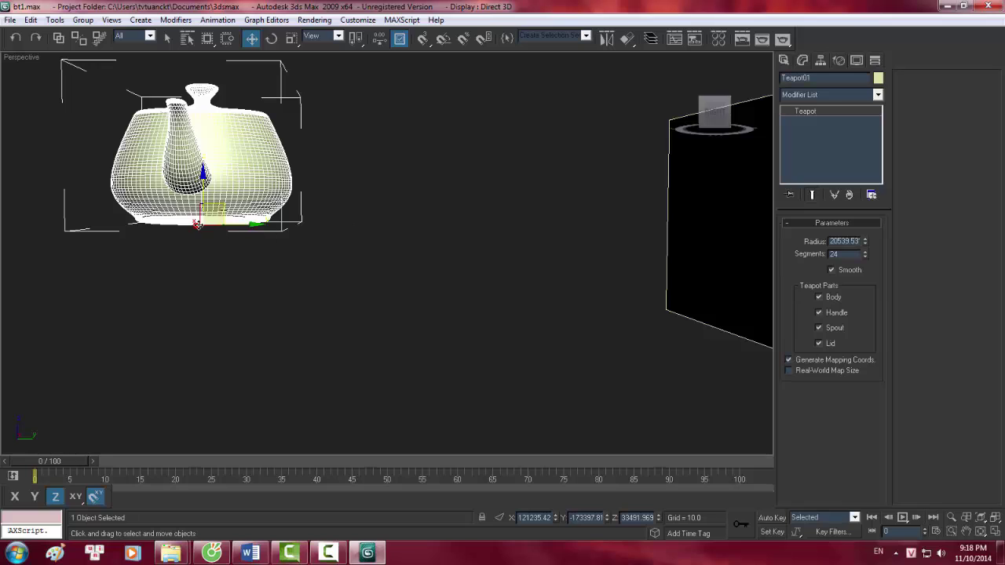
{"action": "scroll", "coordinate": [278, 245], "scroll_direction": "down", "scroll_amount": 3}
{"action": "mouse_move", "coordinate": [330, 323]}
{"action": "middle_mouse_down"}
{"action": "mouse_move", "coordinate": [523, 262]}
{"action": "mouse_move", "coordinate": [496, 302]}
{"action": "mouse_move", "coordinate": [545, 182]}
{"action": "middle_mouse_up"}
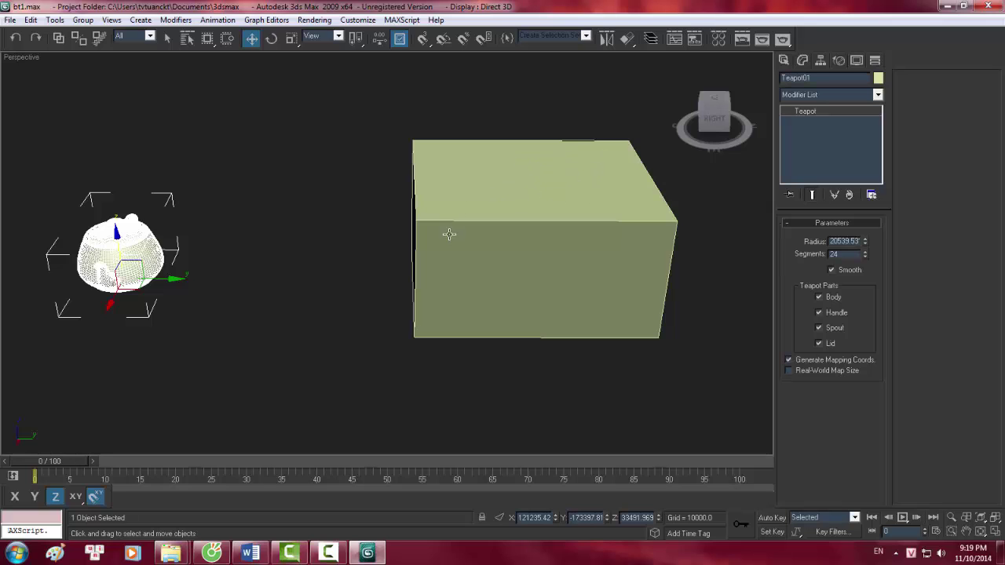
{"action": "scroll", "coordinate": [270, 249], "scroll_direction": "up", "scroll_amount": 1}
{"action": "scroll", "coordinate": [247, 251], "scroll_direction": "down", "scroll_amount": 1}
{"action": "scroll", "coordinate": [450, 218], "scroll_direction": "down", "scroll_amount": 2}
{"action": "scroll", "coordinate": [491, 197], "scroll_direction": "up", "scroll_amount": 2}
{"action": "mouse_move", "coordinate": [492, 197]}
{"action": "middle_mouse_down", "text": "alt"}
{"action": "mouse_move", "coordinate": [543, 162]}
{"action": "mouse_move", "coordinate": [525, 157]}
{"action": "mouse_move", "coordinate": [497, 219]}
{"action": "middle_mouse_up", "text": "alt"}
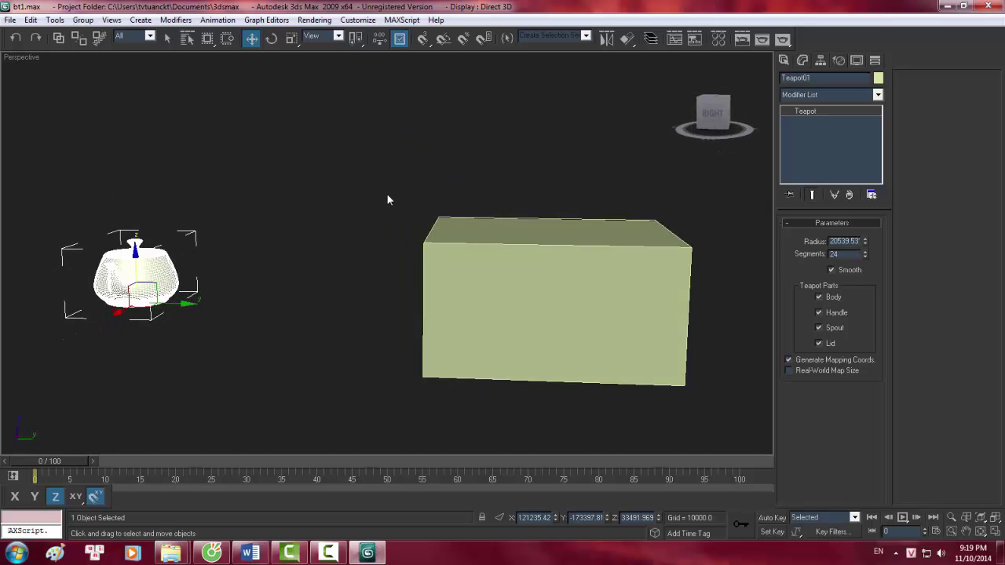
- Check the Word notes document, then return to the 3ds Max scene
{"action": "key", "text": "super"}
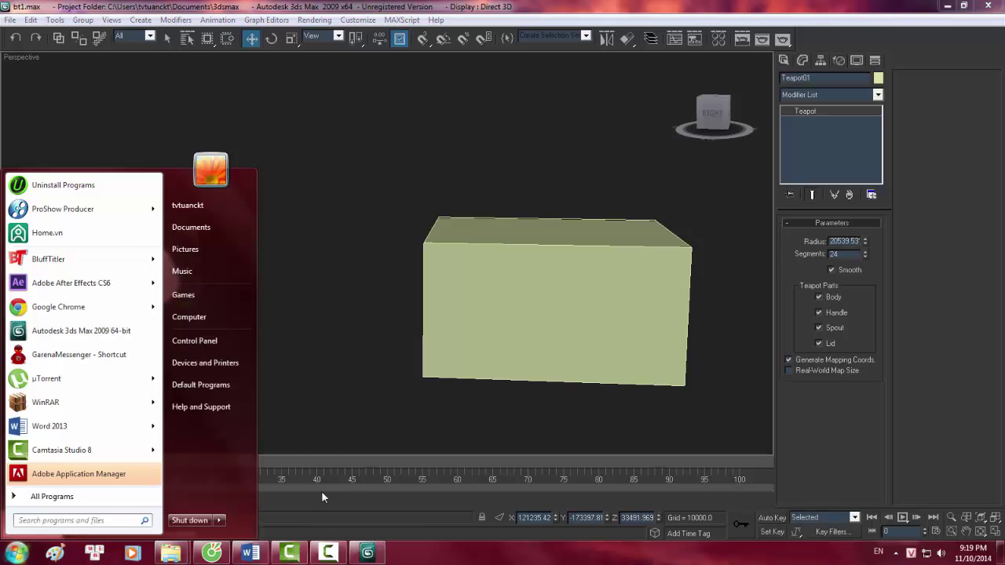
{"action": "left_click", "coordinate": [249, 554]}
{"action": "left_click", "coordinate": [251, 554]}
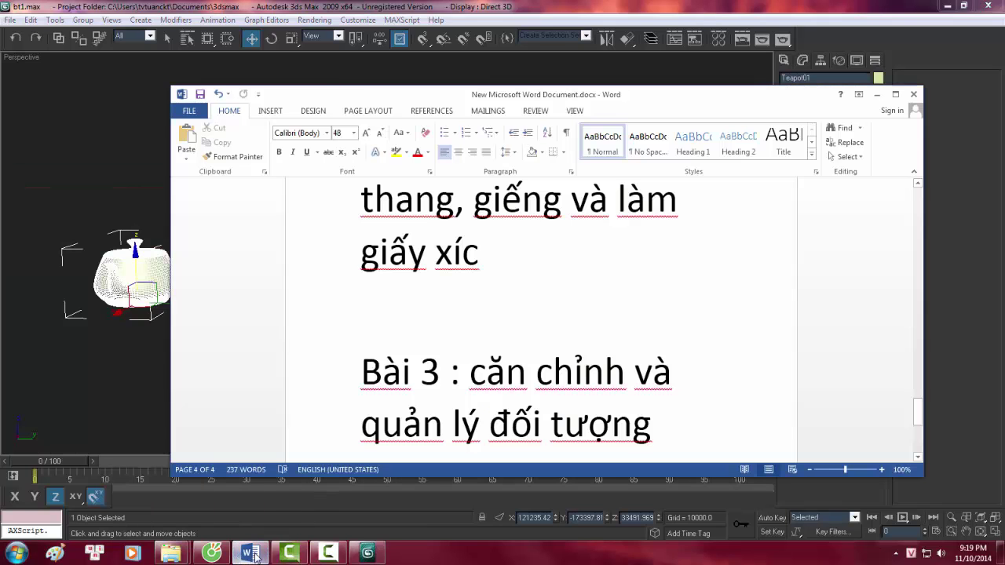
{"action": "scroll", "coordinate": [464, 385], "scroll_direction": "down", "scroll_amount": 5}
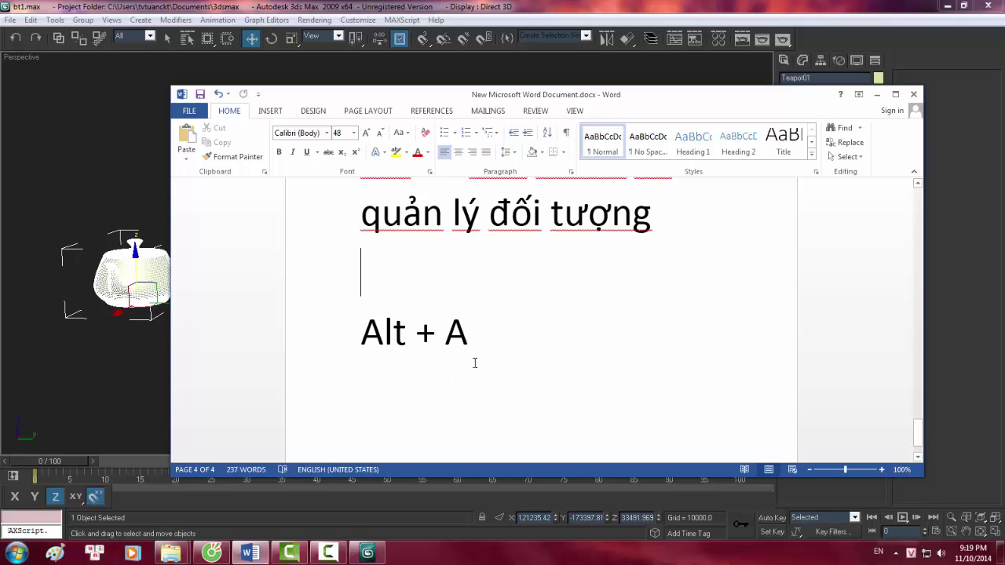
{"action": "left_click", "coordinate": [367, 553]}
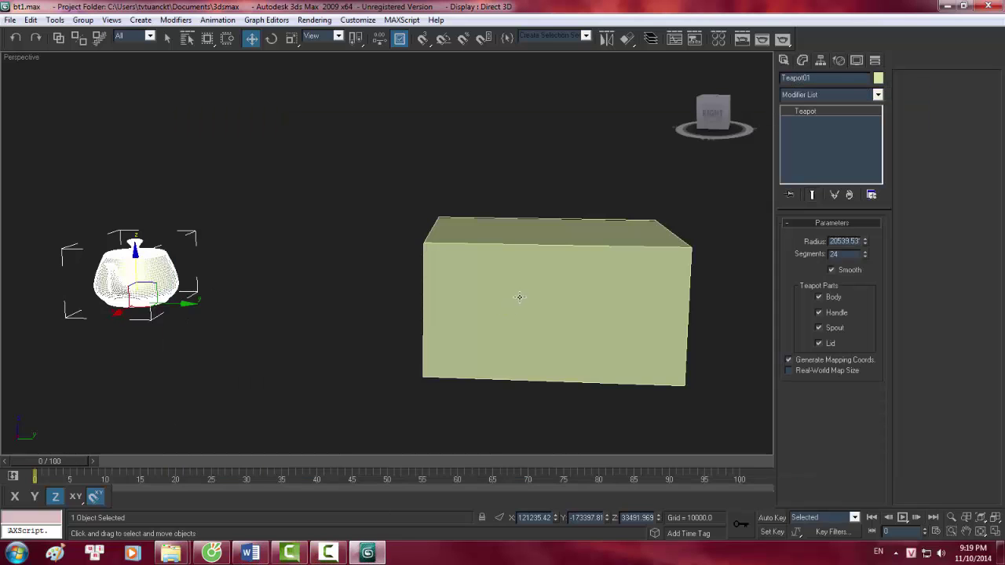
{"action": "scroll", "coordinate": [519, 297], "scroll_direction": "down", "scroll_amount": 2}
{"action": "scroll", "coordinate": [440, 274], "scroll_direction": "down", "scroll_amount": 1}
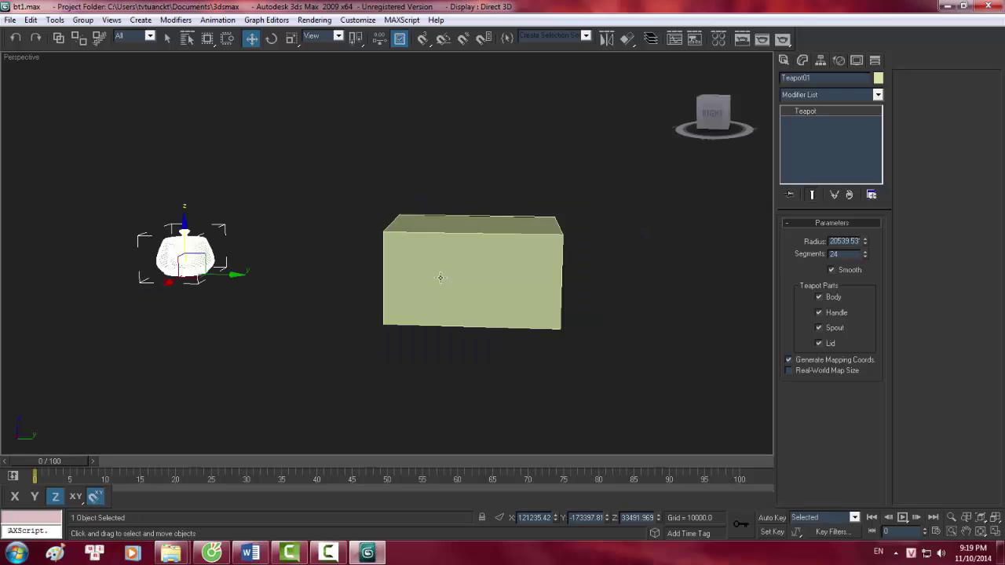
{"action": "left_click", "coordinate": [411, 230]}
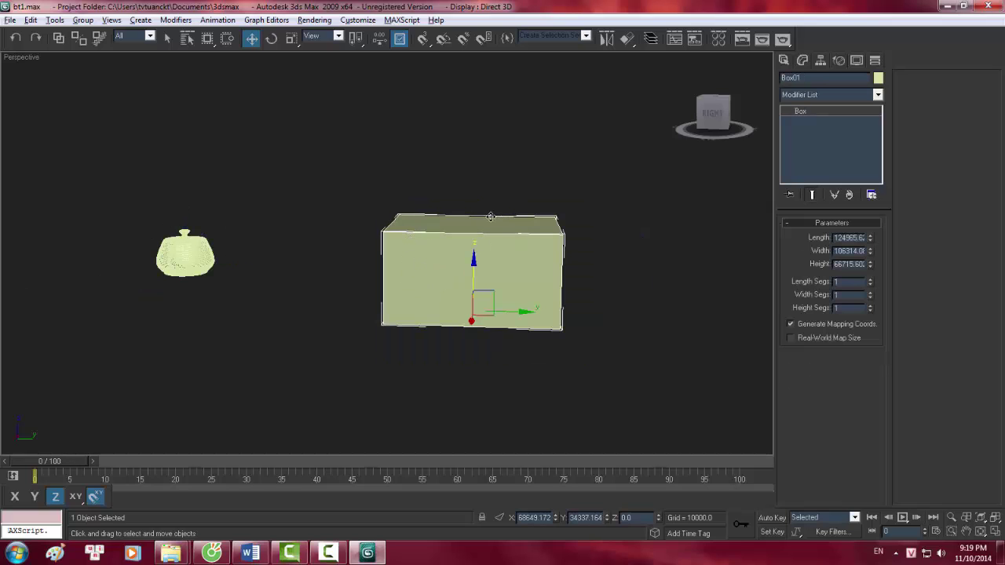
{"action": "key", "text": "alt+a"}
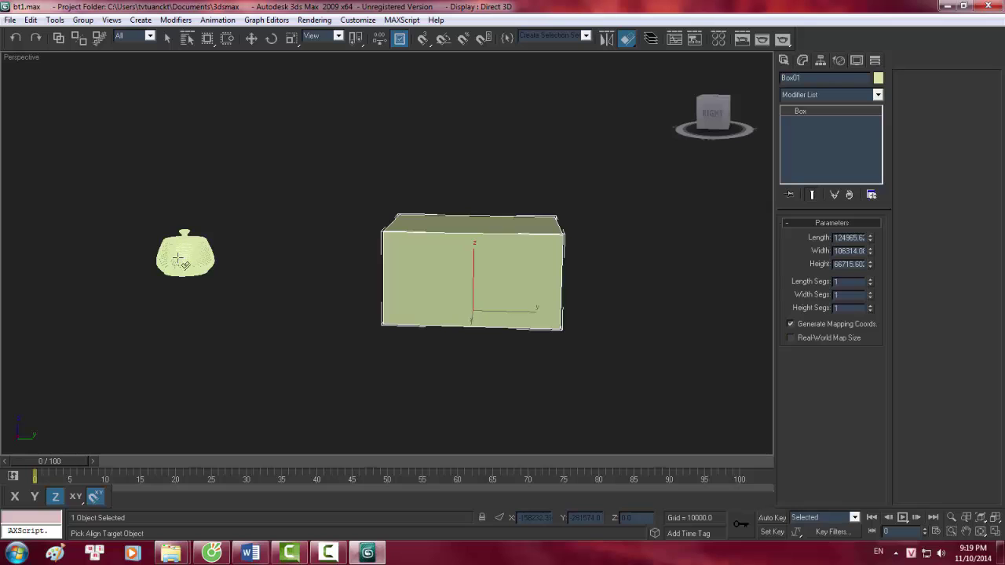
{"action": "left_click", "coordinate": [183, 259]}
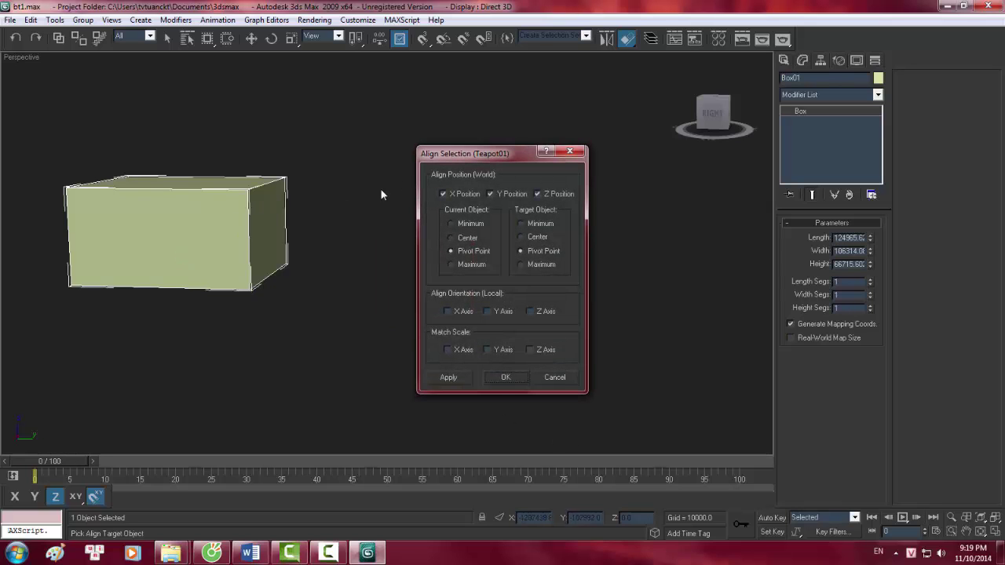
{"action": "left_click_drag", "start_coordinate": [485, 155], "coordinate": [508, 155]}
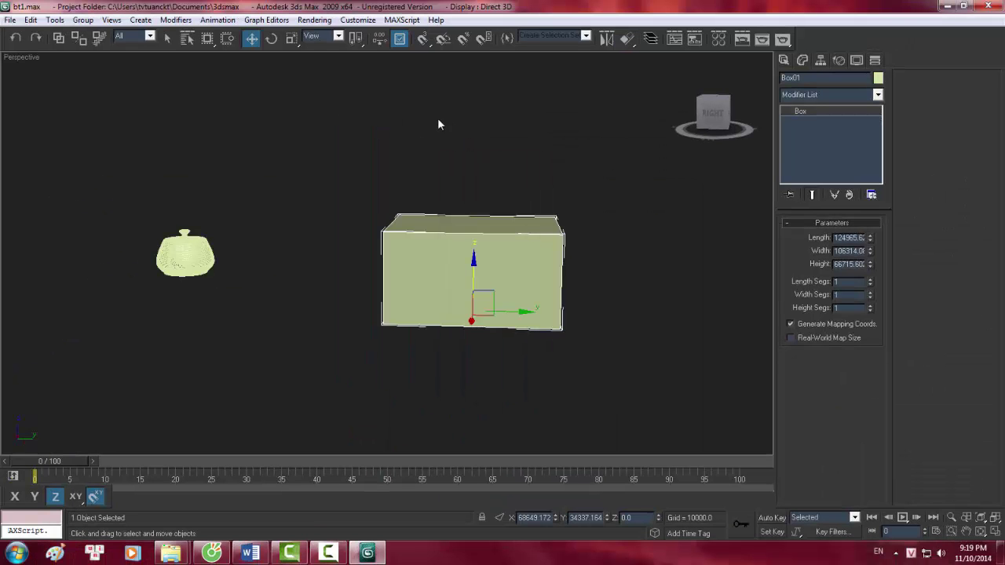
{"action": "key", "text": "alt+a"}
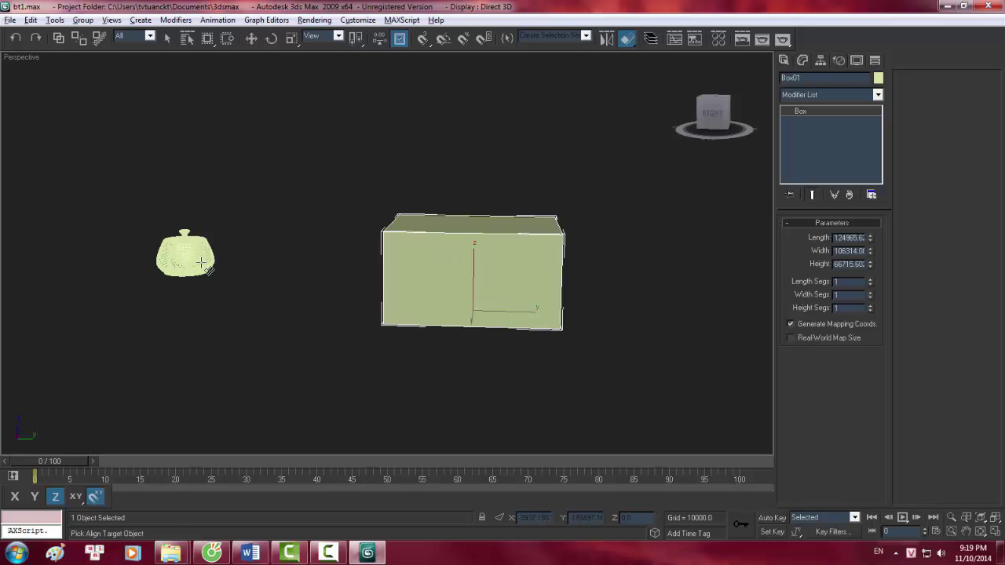
{"action": "left_click", "coordinate": [185, 253]}
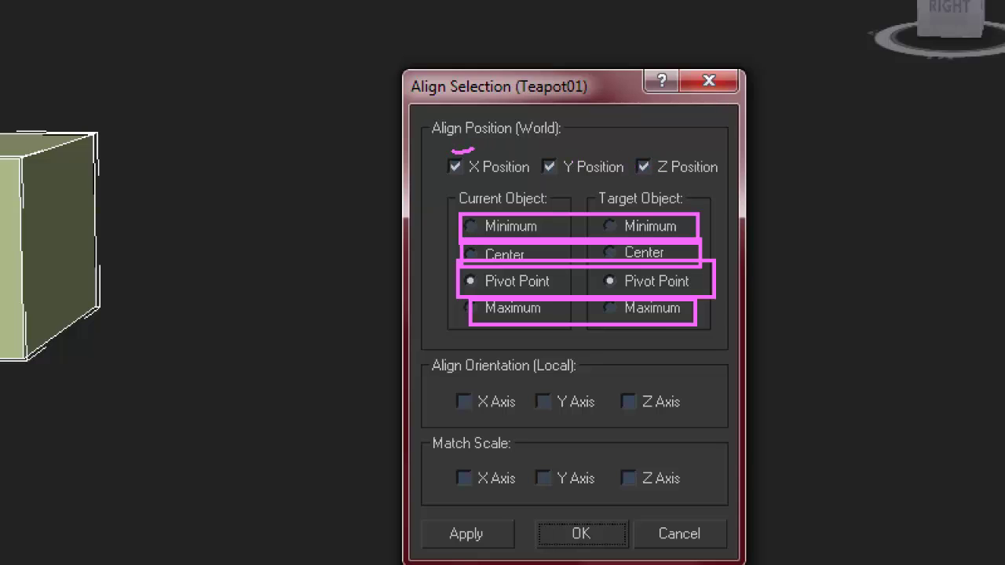
{"action": "left_click_drag", "start_coordinate": [553, 141], "coordinate": [598, 142]}
{"action": "left_click_drag", "start_coordinate": [681, 151], "coordinate": [735, 142]}
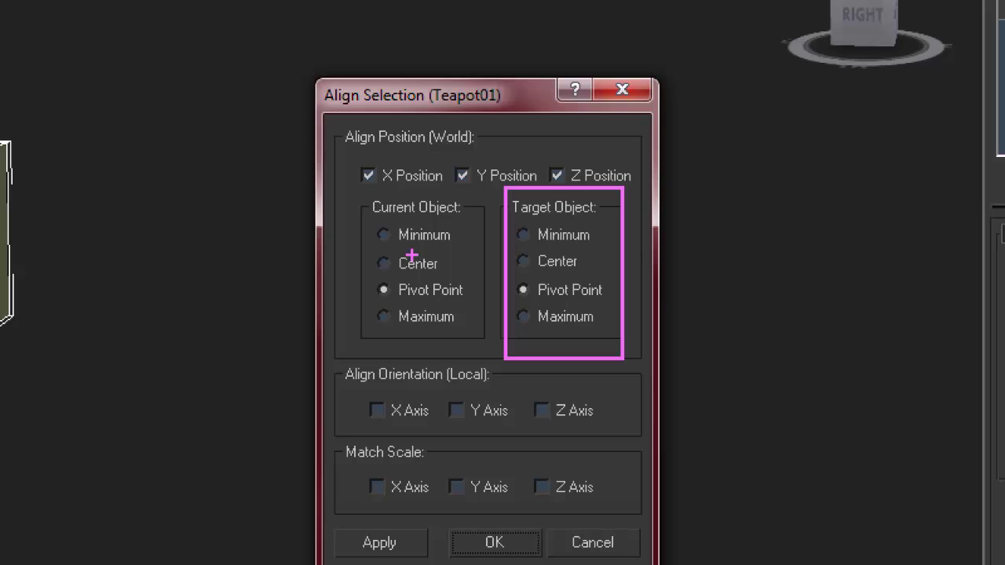
{"action": "left_click_drag", "start_coordinate": [358, 195], "coordinate": [481, 337]}
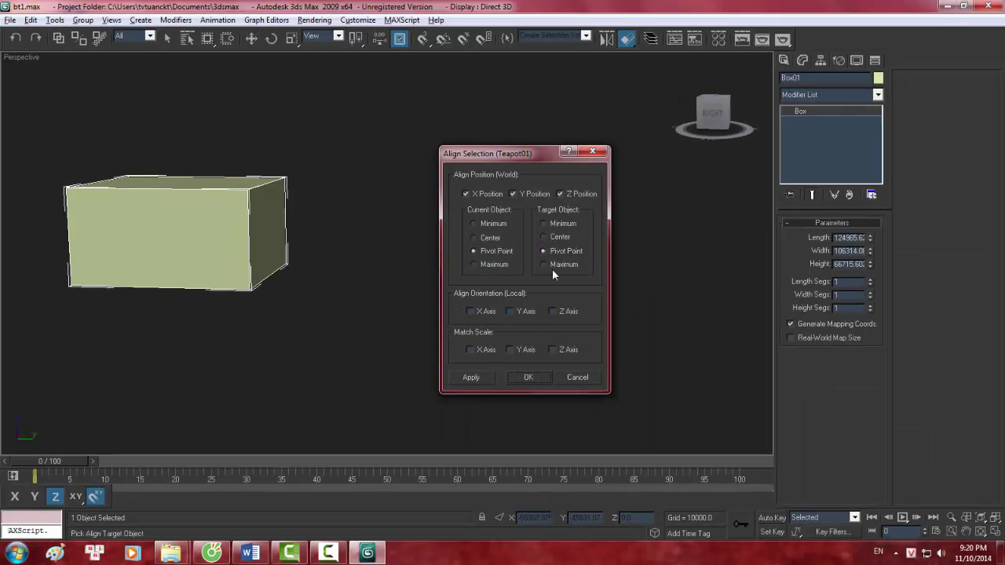
{"action": "left_click", "coordinate": [593, 151]}
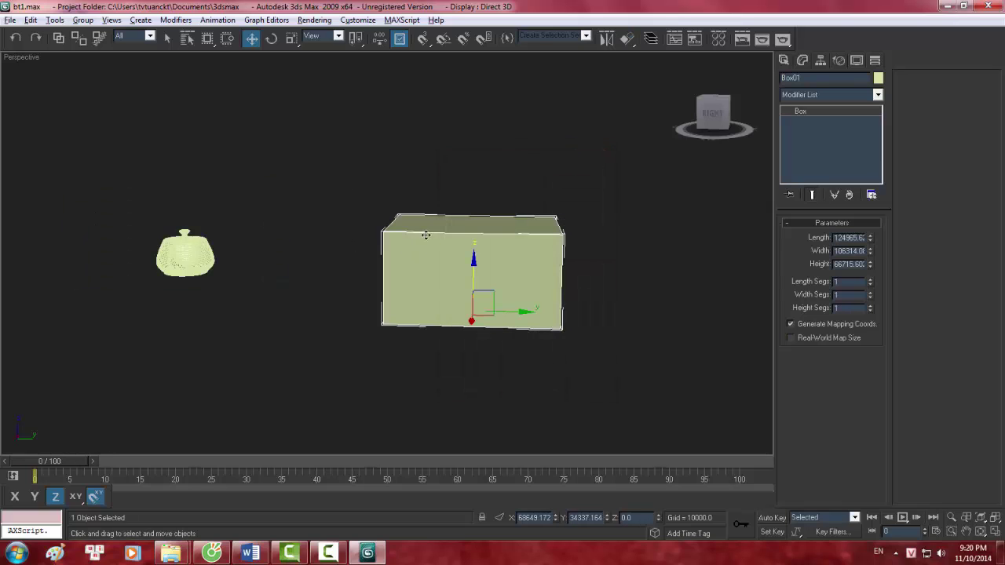
{"action": "scroll", "coordinate": [312, 227], "scroll_direction": "up", "scroll_amount": 2}
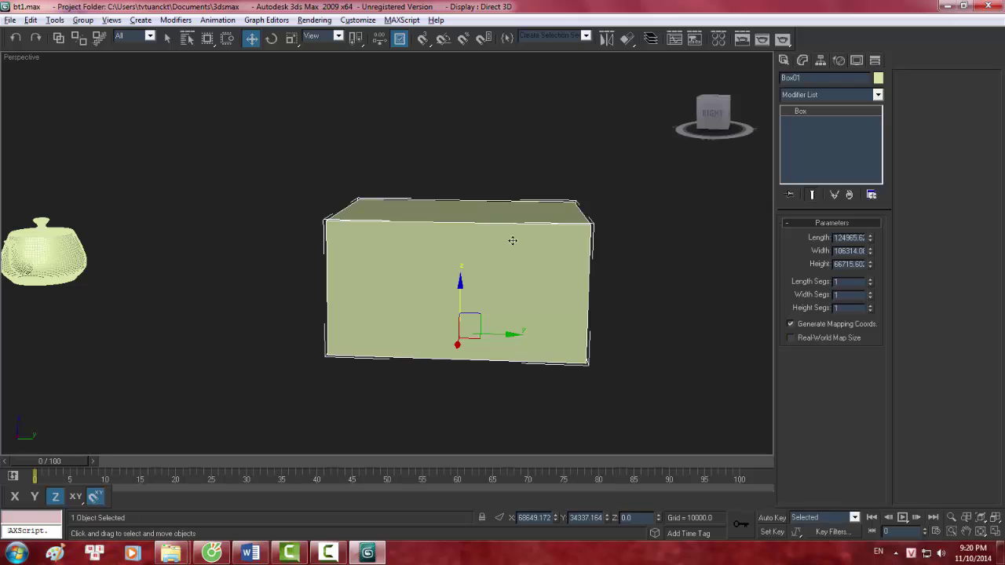
{"action": "key", "text": "alt+a"}
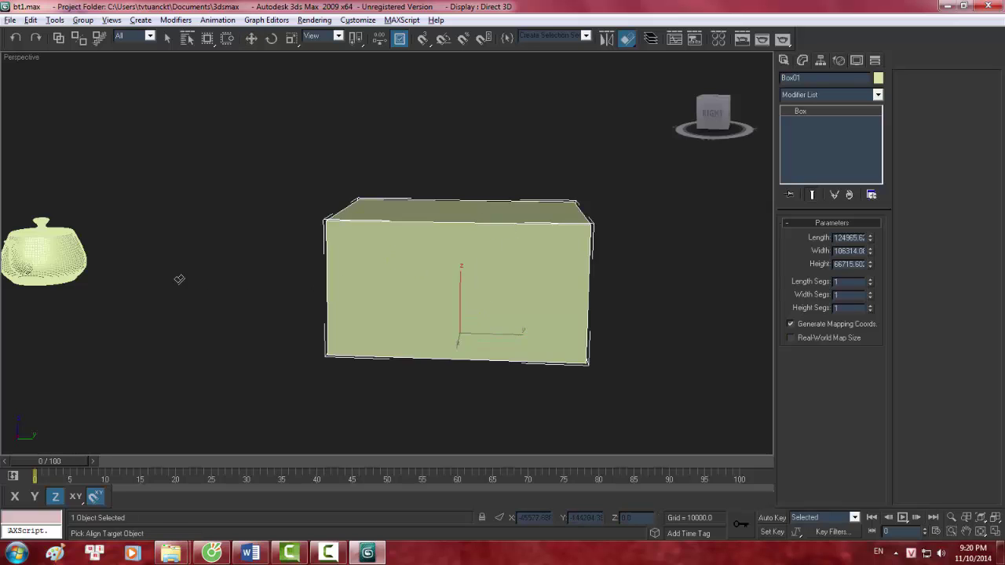
{"action": "left_click", "coordinate": [51, 257]}
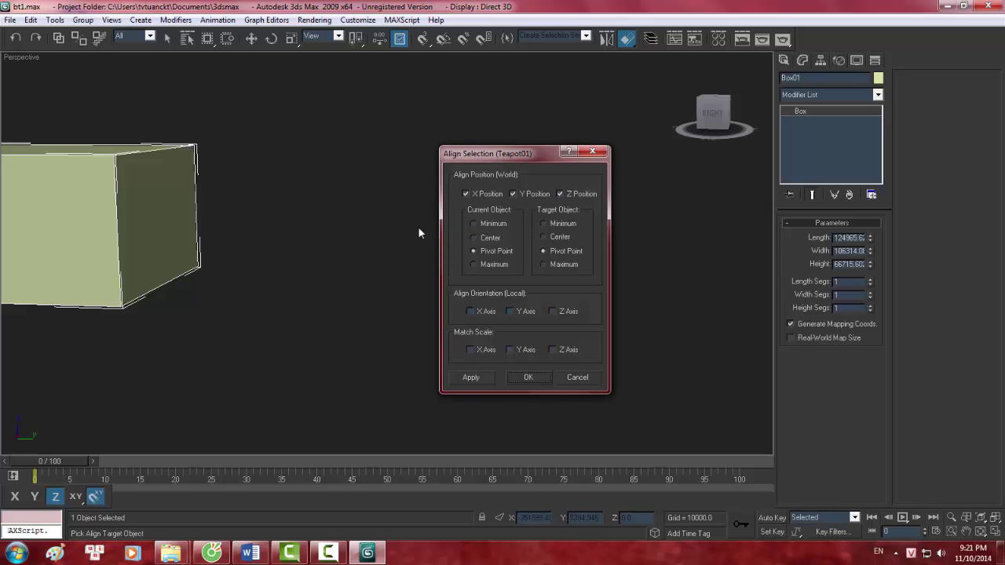
{"action": "key", "text": "Escape"}
{"action": "mouse_move", "coordinate": [366, 252]}
{"action": "middle_mouse_down"}
{"action": "mouse_move", "coordinate": [474, 318]}
{"action": "mouse_move", "coordinate": [493, 314]}
{"action": "middle_mouse_up"}
{"action": "key", "text": "alt+a"}
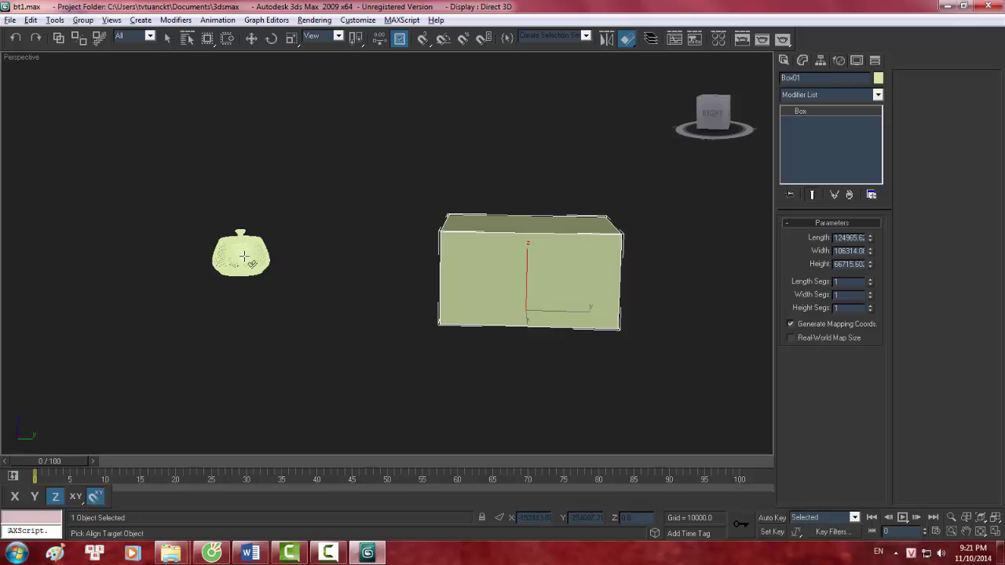
{"action": "left_click", "coordinate": [250, 264]}
- Apply an X/Y/Z alignment of the box's Minimum to the teapot's Maximum
{"action": "left_click", "coordinate": [473, 224]}
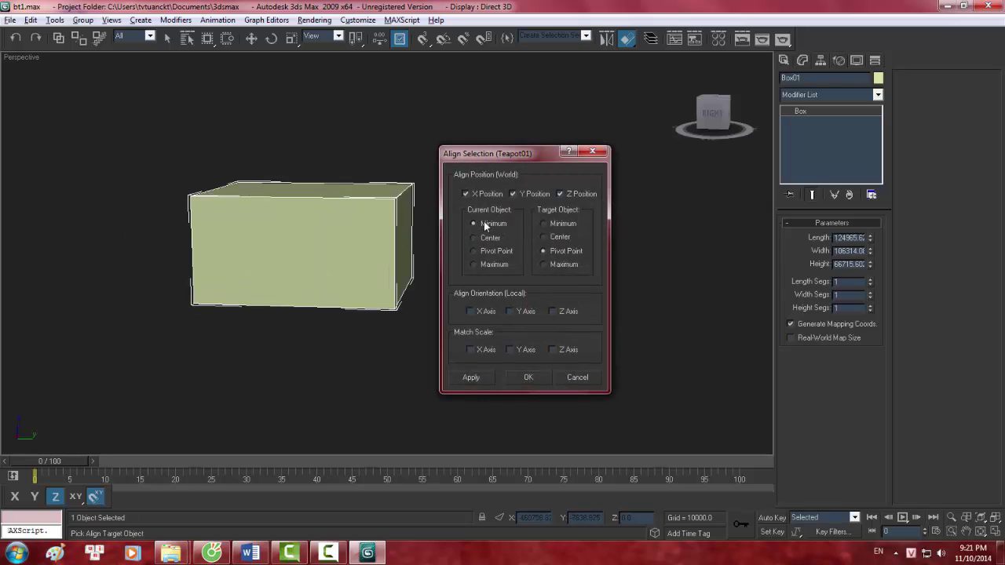
{"action": "left_click", "coordinate": [545, 264]}
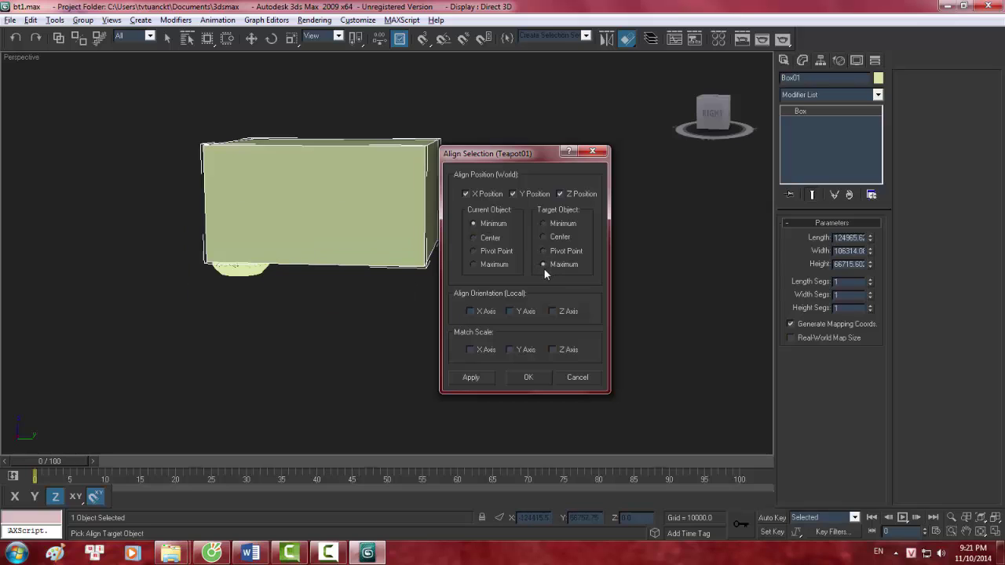
{"action": "left_click", "coordinate": [513, 194]}
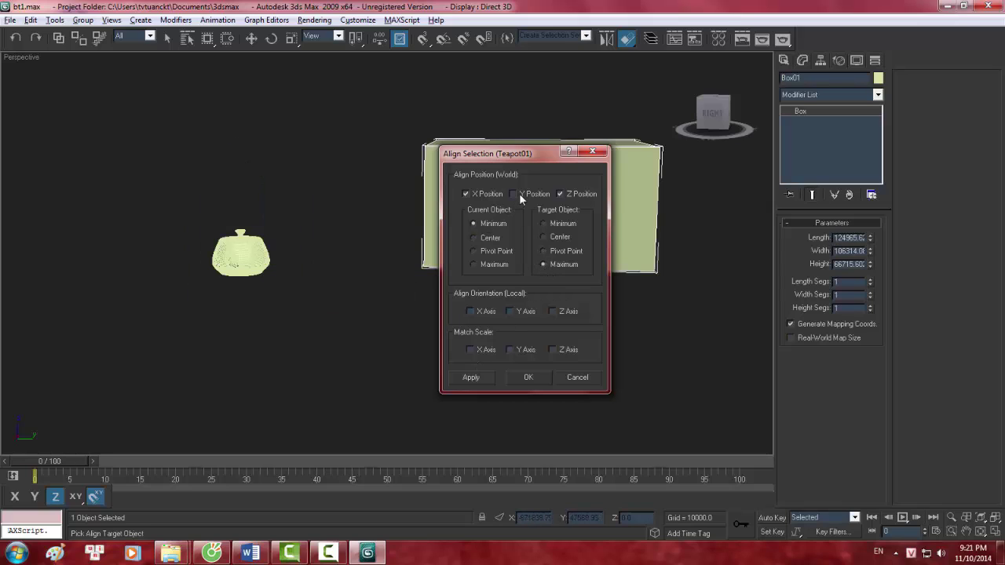
{"action": "left_click", "coordinate": [475, 195]}
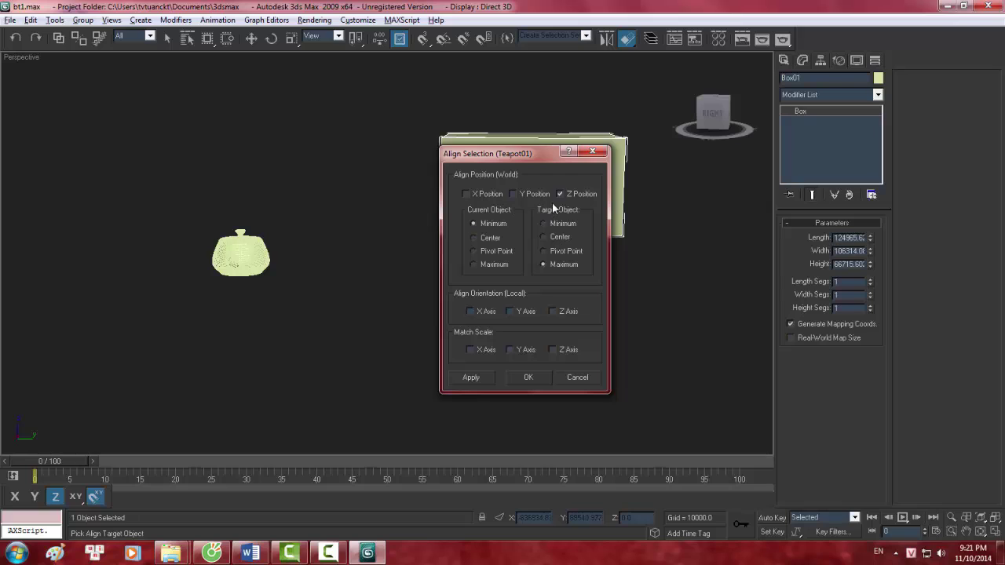
{"action": "left_click", "coordinate": [560, 195]}
{"action": "left_click", "coordinate": [481, 194]}
{"action": "left_click", "coordinate": [521, 194]}
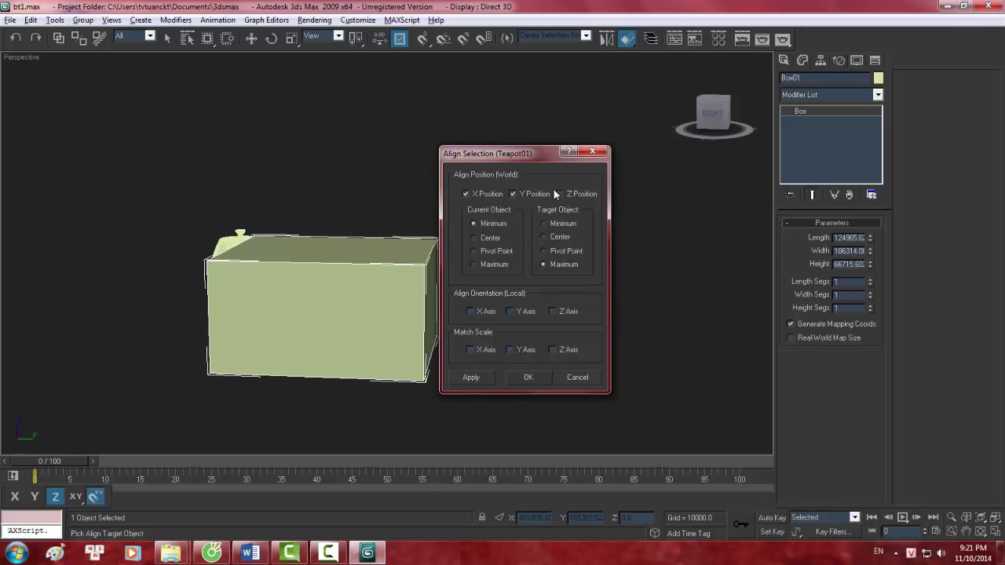
{"action": "left_click", "coordinate": [560, 194]}
{"action": "left_click", "coordinate": [473, 379]}
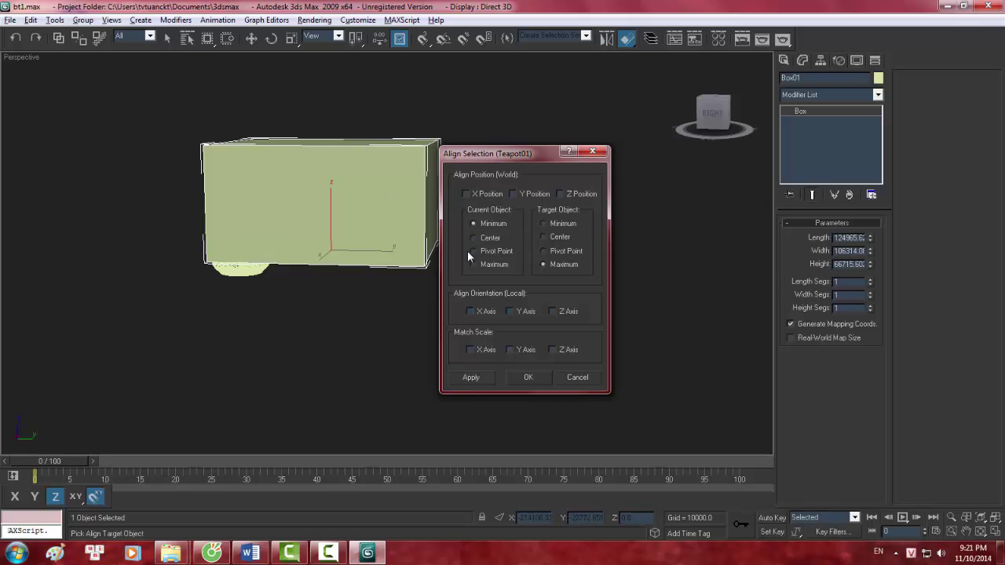
- Apply a pivot-point alignment of the box to the teapot on X, Y and Z
{"action": "left_click", "coordinate": [551, 251]}
{"action": "left_click", "coordinate": [563, 194]}
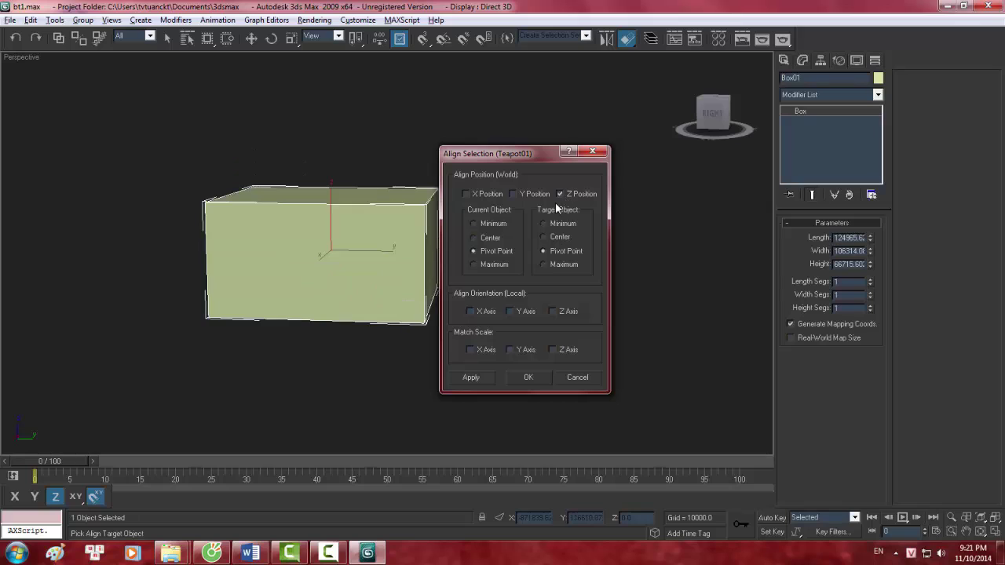
{"action": "left_click", "coordinate": [512, 194]}
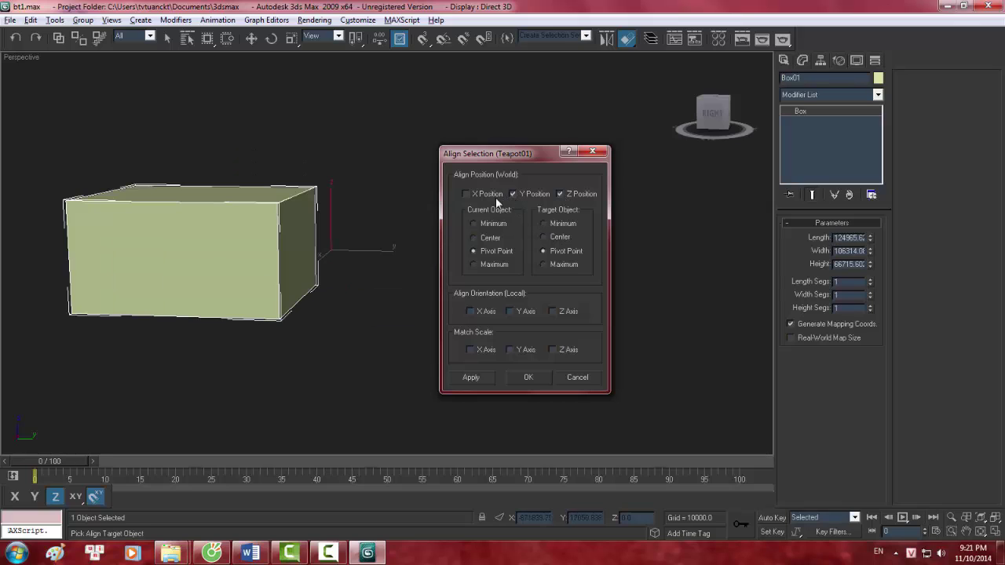
{"action": "left_click", "coordinate": [471, 194]}
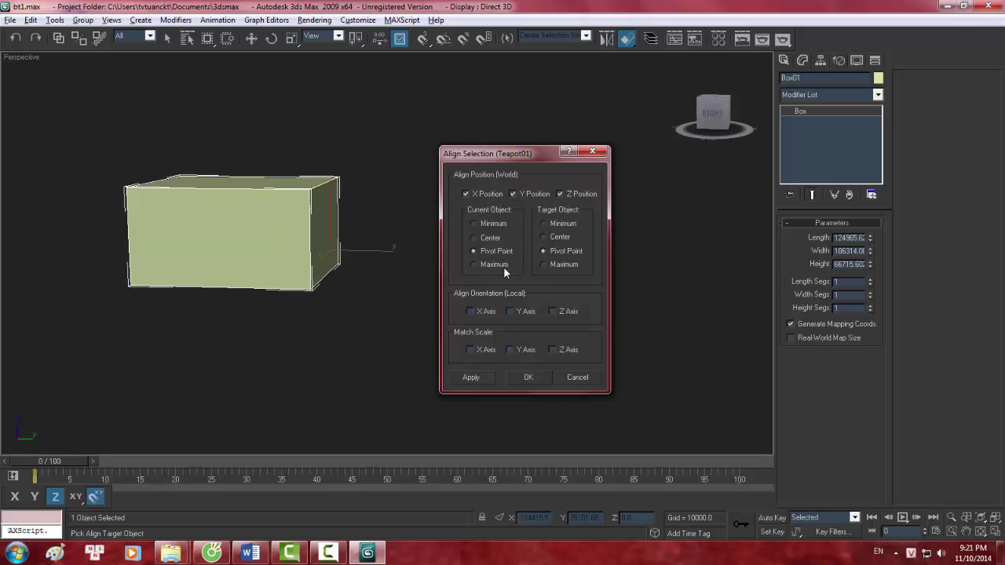
{"action": "left_click", "coordinate": [472, 378]}
- Apply Current Maximum to Target Minimum on X, Y and Z
{"action": "left_click", "coordinate": [513, 195]}
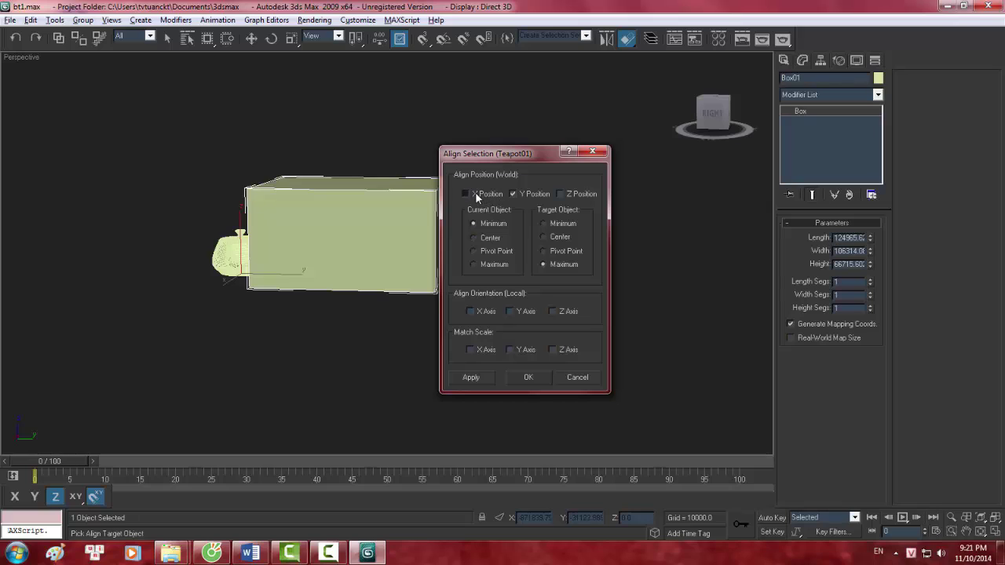
{"action": "left_click", "coordinate": [476, 194]}
{"action": "left_click", "coordinate": [565, 195]}
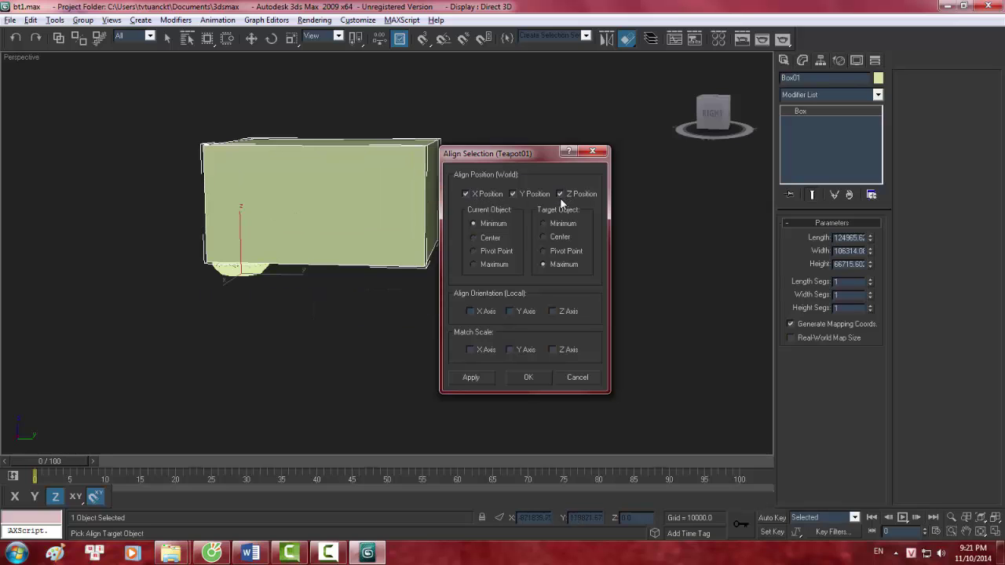
{"action": "left_click", "coordinate": [545, 224]}
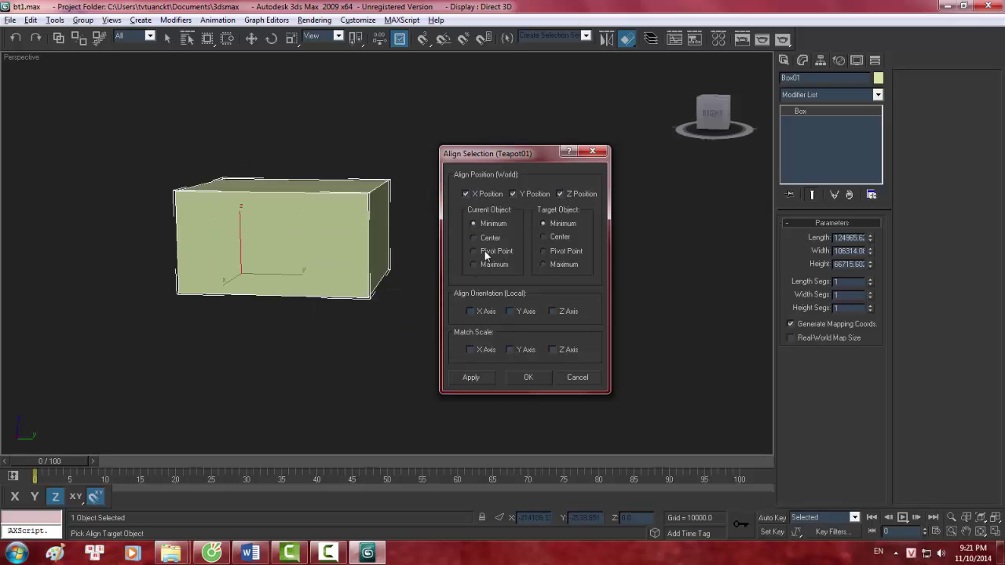
{"action": "left_click", "coordinate": [474, 265]}
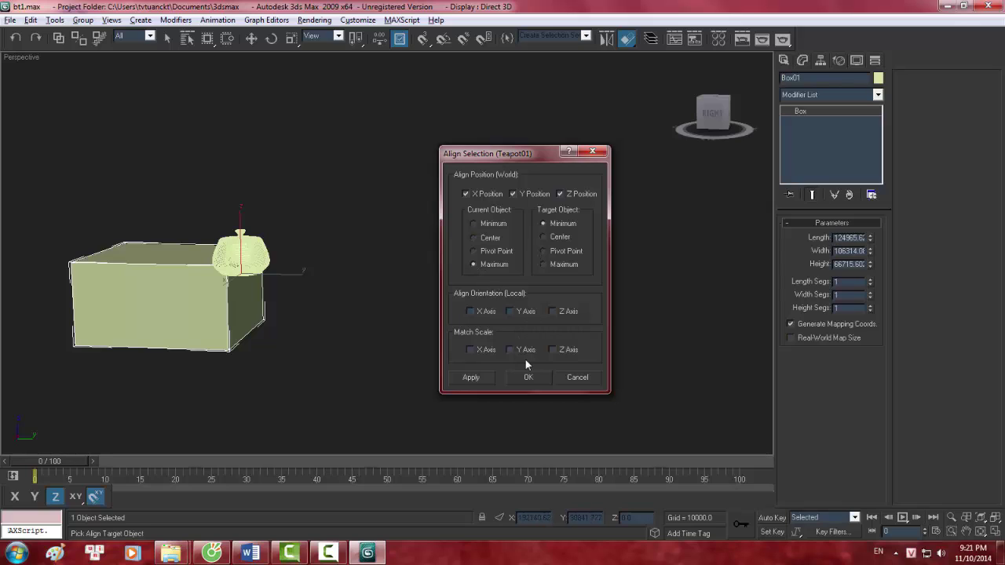
{"action": "left_click", "coordinate": [472, 377]}
- Centre the box under the teapot on X and Y only, and confirm with OK
{"action": "left_click", "coordinate": [514, 194]}
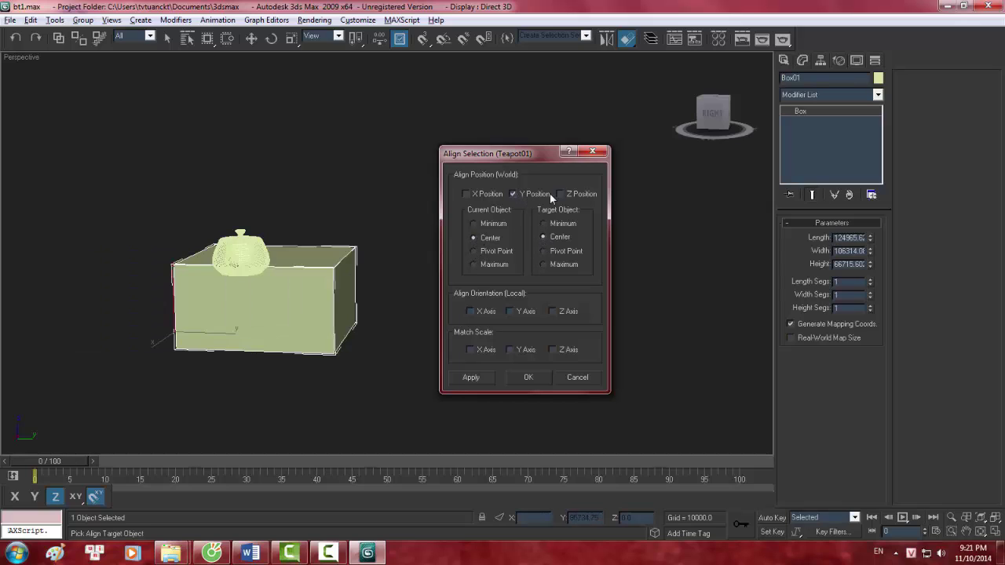
{"action": "left_click", "coordinate": [560, 193]}
{"action": "left_click", "coordinate": [560, 194]}
{"action": "left_click", "coordinate": [476, 192]}
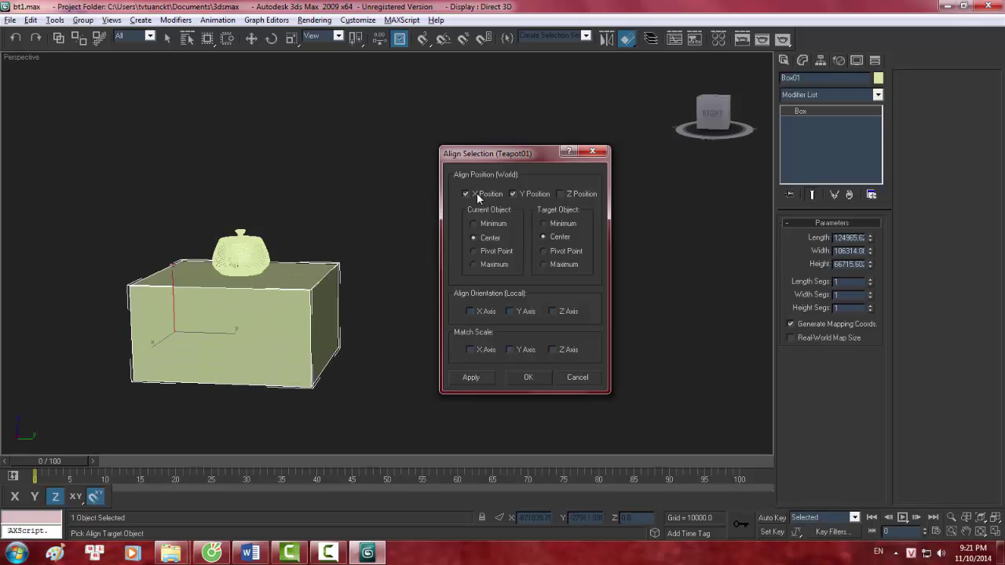
{"action": "left_click", "coordinate": [531, 378]}
- Orbit the Perspective view around the box and teapot, then switch to Front view
{"action": "mouse_move", "coordinate": [462, 205]}
{"action": "middle_mouse_down", "text": "alt"}
{"action": "mouse_move", "coordinate": [430, 229]}
{"action": "mouse_move", "coordinate": [336, 218]}
{"action": "mouse_move", "coordinate": [322, 261]}
{"action": "mouse_move", "coordinate": [505, 234]}
{"action": "mouse_move", "coordinate": [632, 135]}
{"action": "middle_mouse_up", "text": "alt"}
{"action": "scroll", "coordinate": [505, 204], "scroll_direction": "down", "scroll_amount": 3}
{"action": "scroll", "coordinate": [505, 171], "scroll_direction": "up", "scroll_amount": 4}
{"action": "scroll", "coordinate": [506, 204], "scroll_direction": "down", "scroll_amount": 3}
{"action": "scroll", "coordinate": [574, 197], "scroll_direction": "up", "scroll_amount": 3}
{"action": "mouse_move", "coordinate": [574, 197]}
{"action": "middle_mouse_down", "text": "alt"}
{"action": "mouse_move", "coordinate": [621, 176]}
{"action": "mouse_move", "coordinate": [643, 201]}
{"action": "mouse_move", "coordinate": [729, 164]}
{"action": "mouse_move", "coordinate": [757, 181]}
{"action": "middle_mouse_up", "text": "alt"}
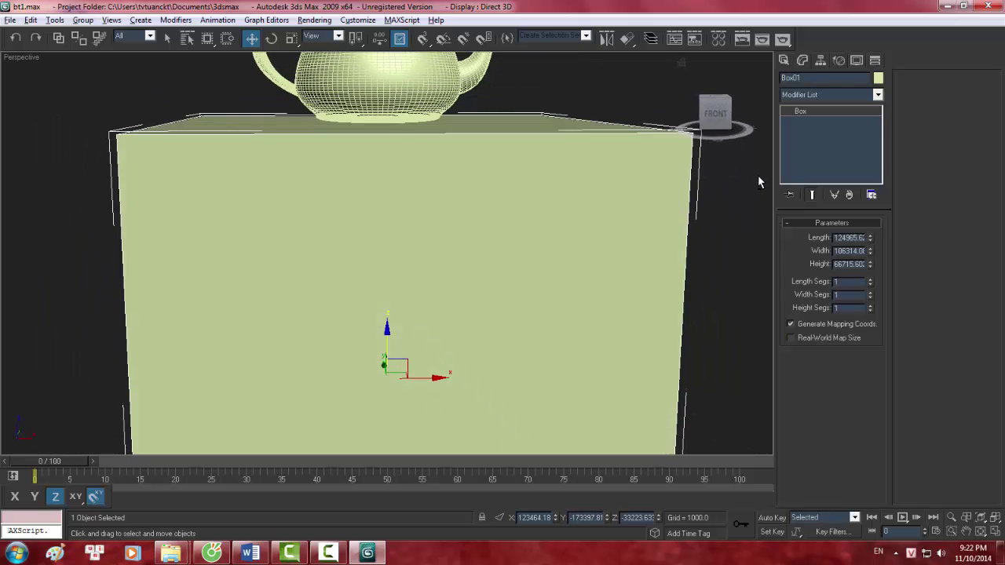
{"action": "scroll", "coordinate": [623, 184], "scroll_direction": "up", "scroll_amount": 3}
{"action": "scroll", "coordinate": [611, 188], "scroll_direction": "down", "scroll_amount": 3}
{"action": "key", "text": "f"}
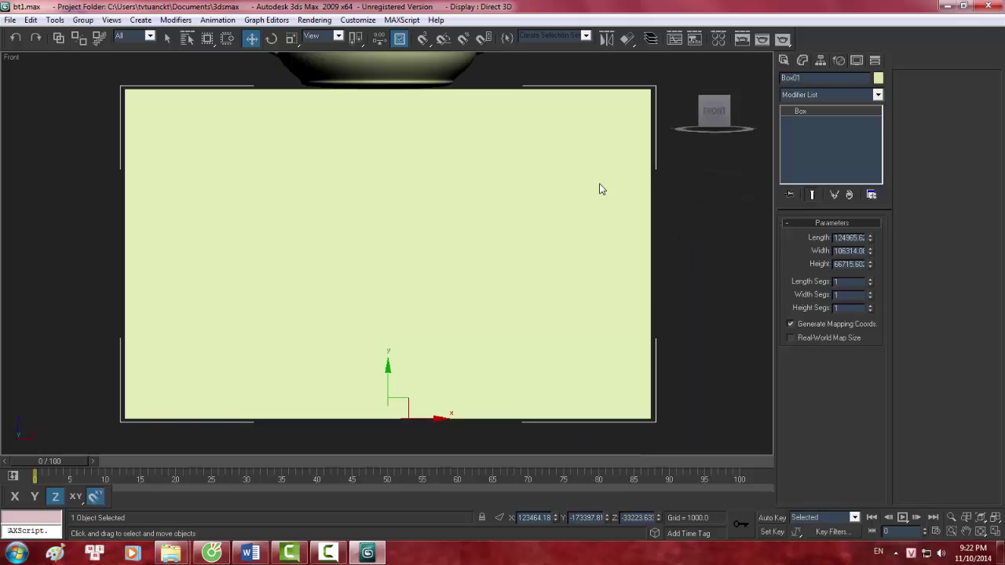
{"action": "scroll", "coordinate": [536, 274], "scroll_direction": "down", "scroll_amount": 3}
- Switch to the Left view and zoom and pan to frame the teapot on the box
{"action": "key", "text": "l"}
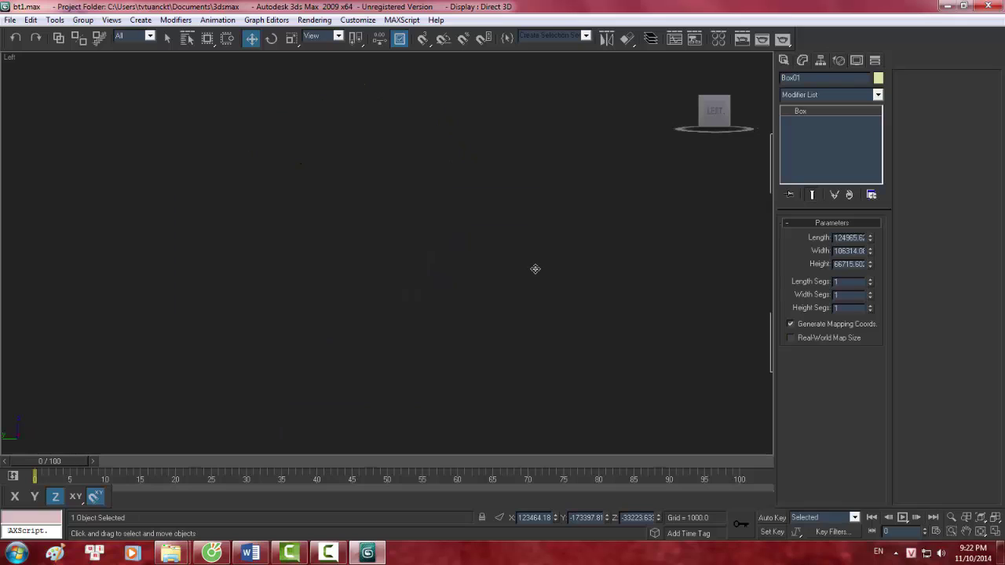
{"action": "scroll", "coordinate": [535, 269], "scroll_direction": "down", "scroll_amount": 2}
{"action": "scroll", "coordinate": [519, 299], "scroll_direction": "down", "scroll_amount": 2}
{"action": "scroll", "coordinate": [471, 346], "scroll_direction": "down", "scroll_amount": 2}
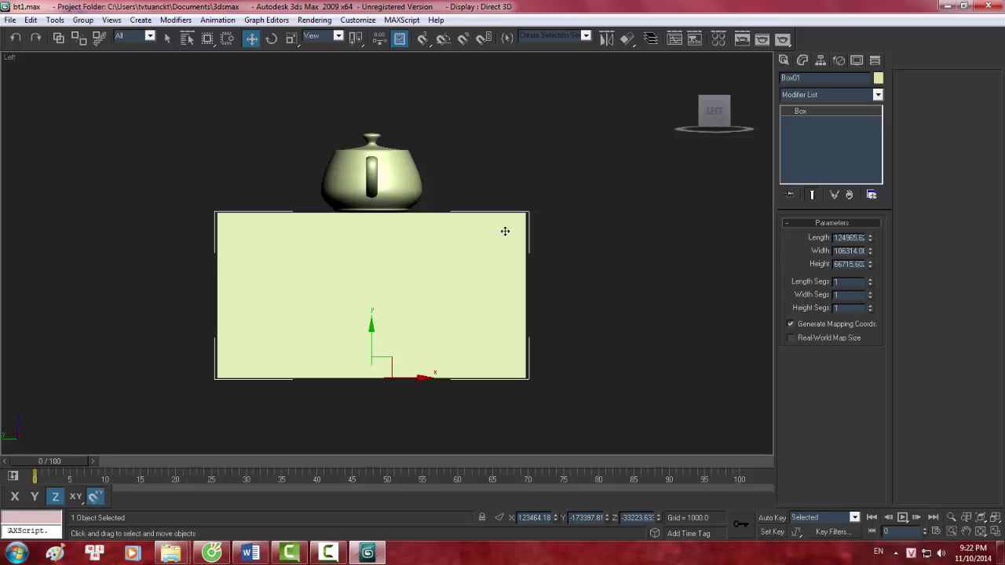
{"action": "middle_click_drag", "start_coordinate": [403, 277], "coordinate": [433, 219]}
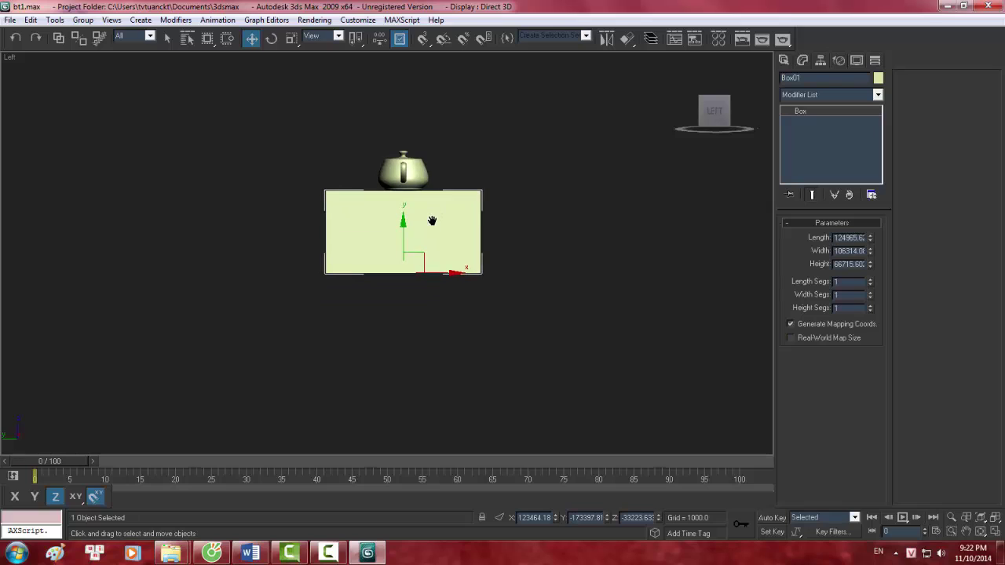
{"action": "scroll", "coordinate": [427, 220], "scroll_direction": "down", "scroll_amount": 2}
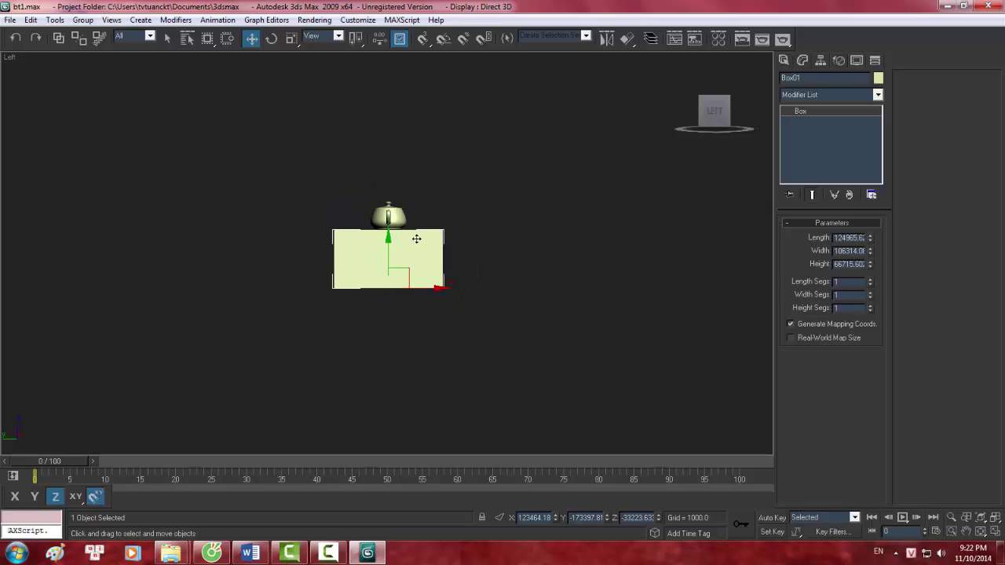
{"action": "scroll", "coordinate": [389, 253], "scroll_direction": "up", "scroll_amount": 2}
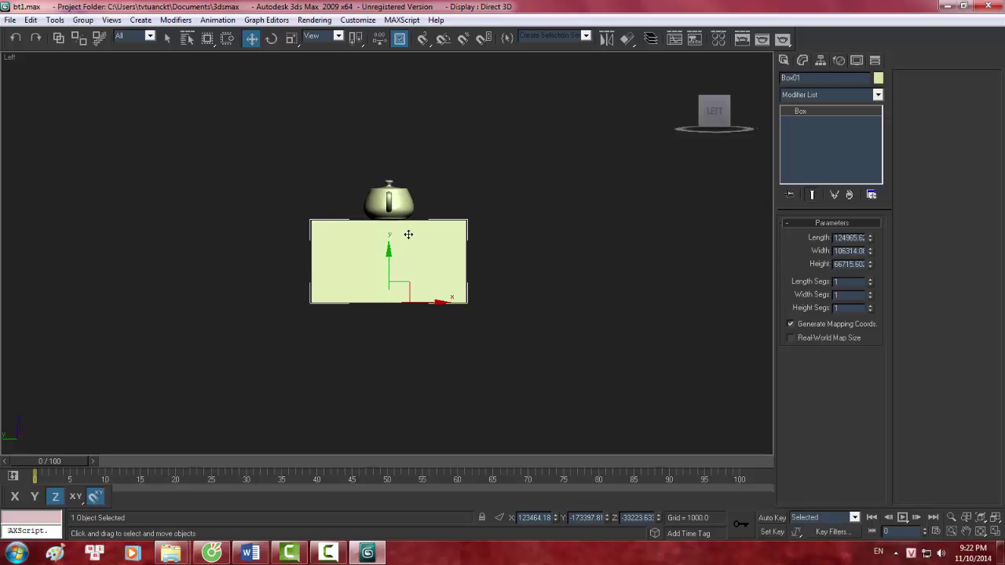
{"action": "scroll", "coordinate": [404, 230], "scroll_direction": "down", "scroll_amount": 3}
{"action": "scroll", "coordinate": [405, 230], "scroll_direction": "up", "scroll_amount": 2}
{"action": "scroll", "coordinate": [406, 233], "scroll_direction": "up", "scroll_amount": 3}
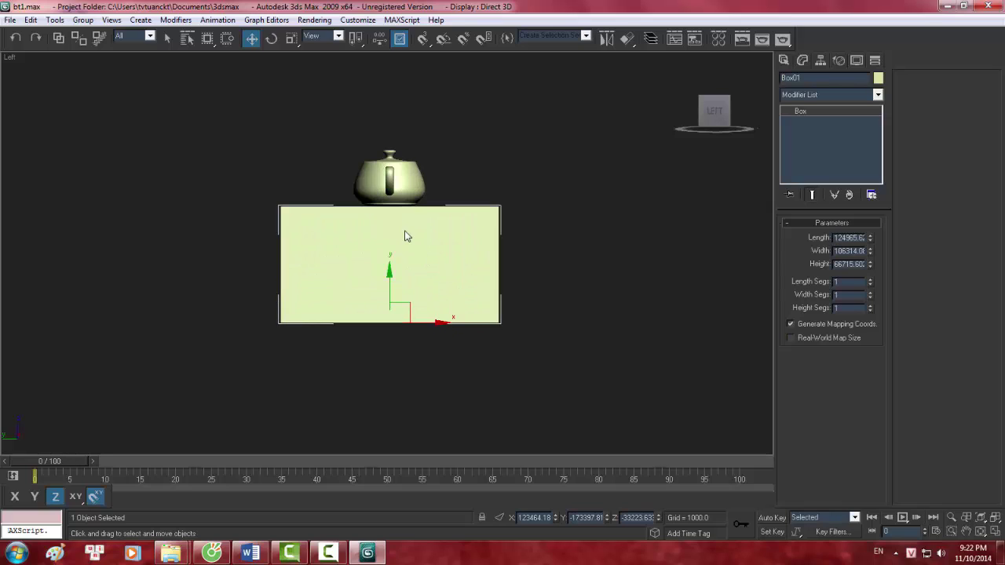
{"action": "scroll", "coordinate": [406, 233], "scroll_direction": "up", "scroll_amount": 1}
{"action": "middle_click_drag", "start_coordinate": [423, 156], "coordinate": [410, 179]}
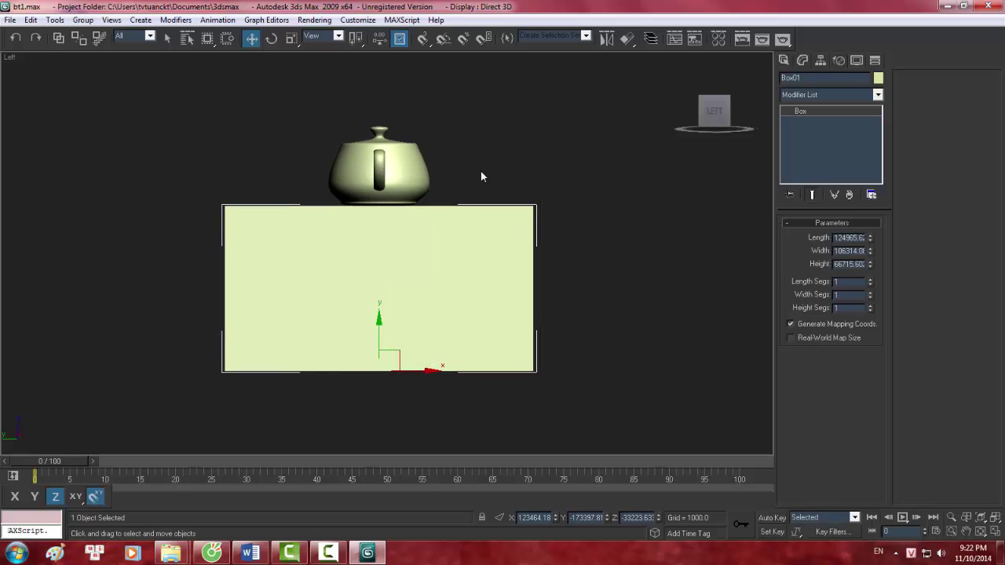
{"action": "scroll", "coordinate": [471, 175], "scroll_direction": "down", "scroll_amount": 4}
{"action": "scroll", "coordinate": [404, 228], "scroll_direction": "up", "scroll_amount": 4}
{"action": "scroll", "coordinate": [359, 213], "scroll_direction": "down", "scroll_amount": 4}
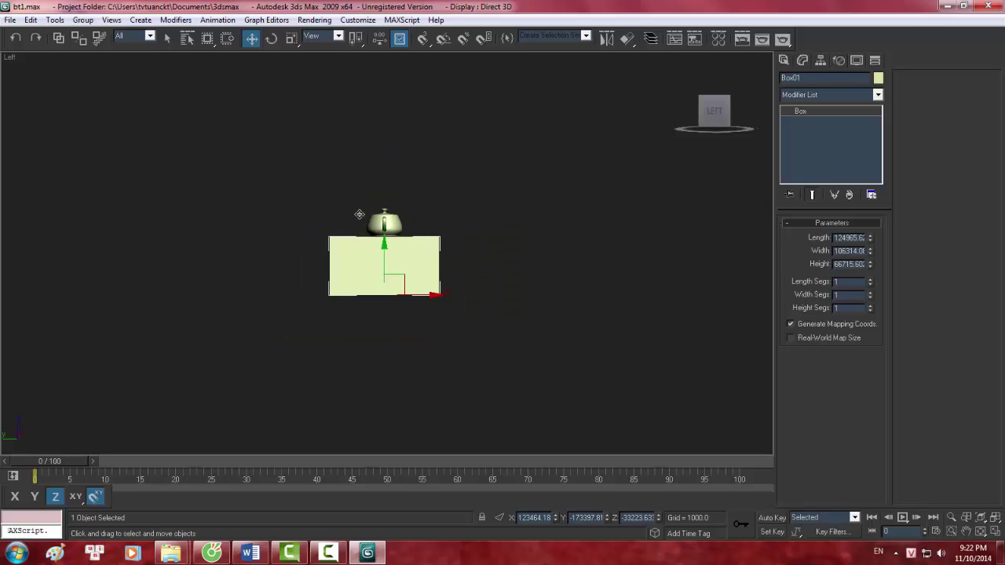
{"action": "scroll", "coordinate": [359, 214], "scroll_direction": "up", "scroll_amount": 4}
{"action": "scroll", "coordinate": [359, 213], "scroll_direction": "up", "scroll_amount": 2}
{"action": "scroll", "coordinate": [359, 214], "scroll_direction": "down", "scroll_amount": 4}
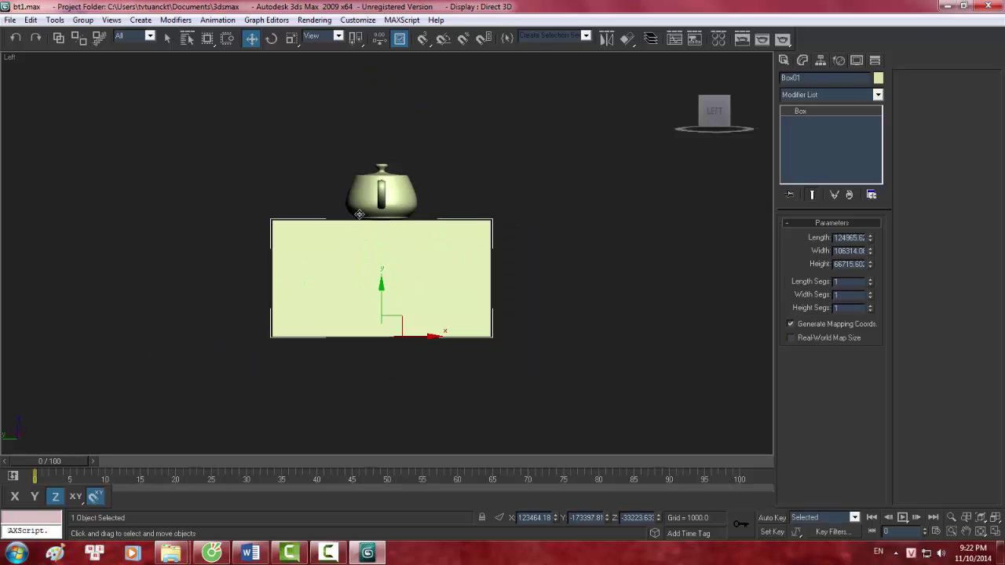
{"action": "scroll", "coordinate": [359, 214], "scroll_direction": "up", "scroll_amount": 4}
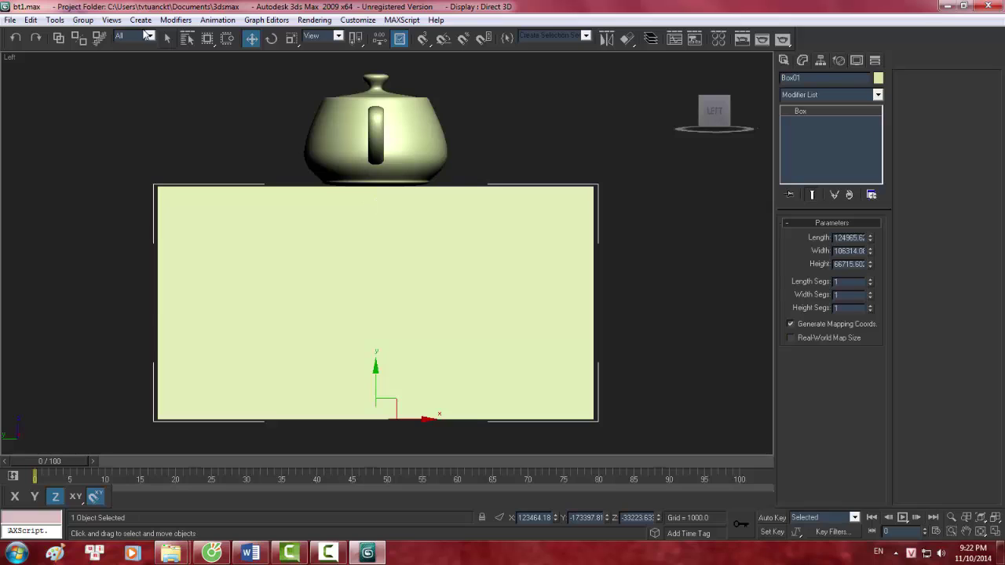
- Look through the Group menu without choosing anything, then select teapot and box, ending on the box
{"action": "left_click", "coordinate": [82, 20]}
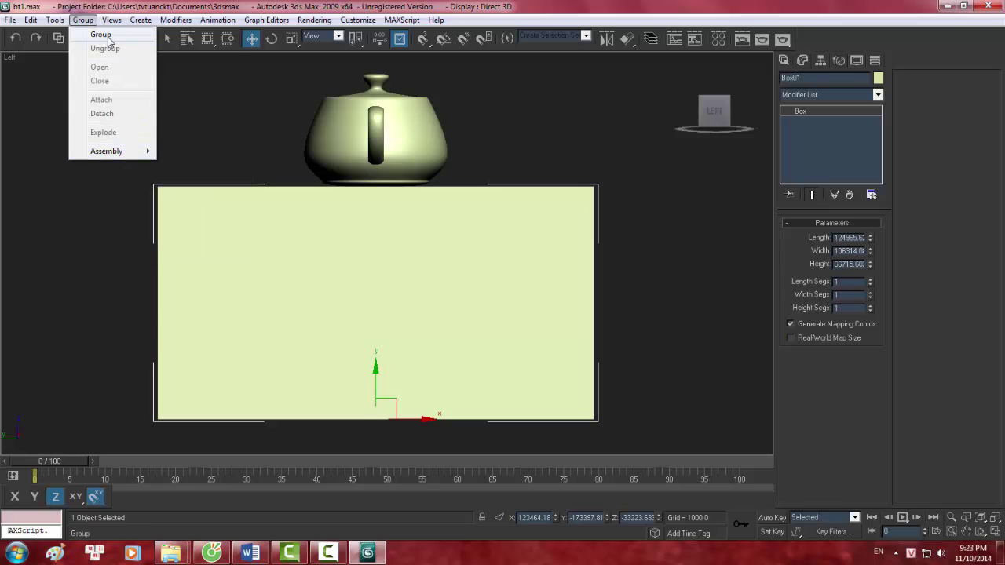
{"action": "left_click", "coordinate": [680, 212]}
{"action": "left_click", "coordinate": [385, 128]}
{"action": "left_click", "coordinate": [397, 309]}
{"action": "left_click", "coordinate": [392, 141]}
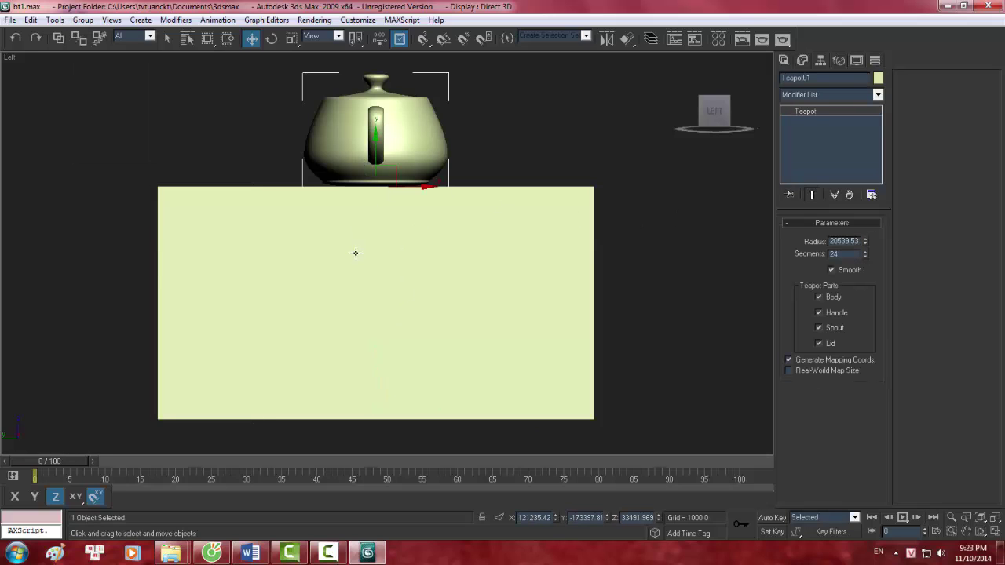
{"action": "scroll", "coordinate": [353, 251], "scroll_direction": "down", "scroll_amount": 4}
{"action": "scroll", "coordinate": [337, 232], "scroll_direction": "down", "scroll_amount": 2}
{"action": "middle_click_drag", "start_coordinate": [335, 247], "coordinate": [331, 250]}
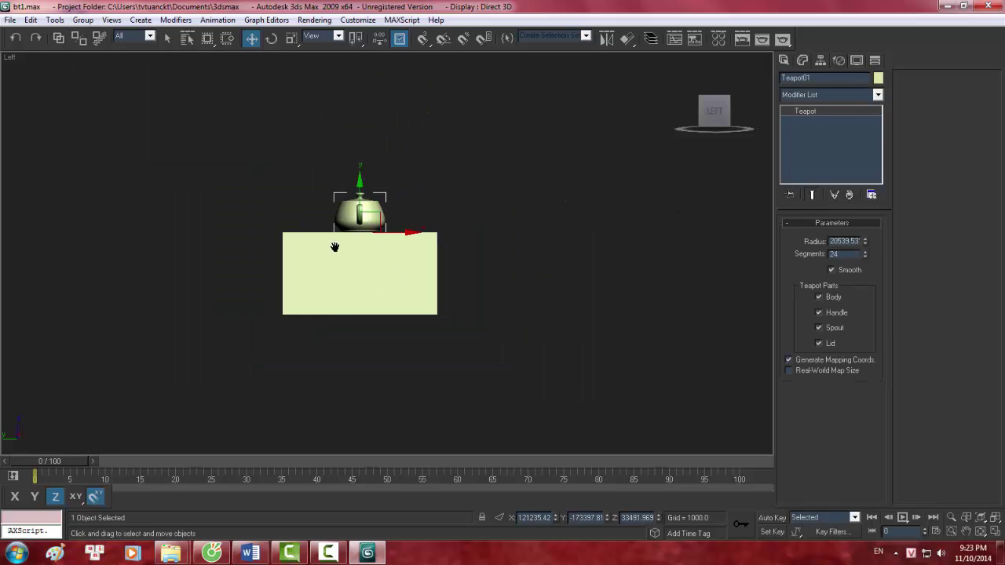
{"action": "left_click", "coordinate": [434, 201]}
{"action": "left_click", "coordinate": [406, 234]}
- Clear the selection and switch the viewport to Perspective, panning and zooming to frame the scene
{"action": "left_click", "coordinate": [384, 202]}
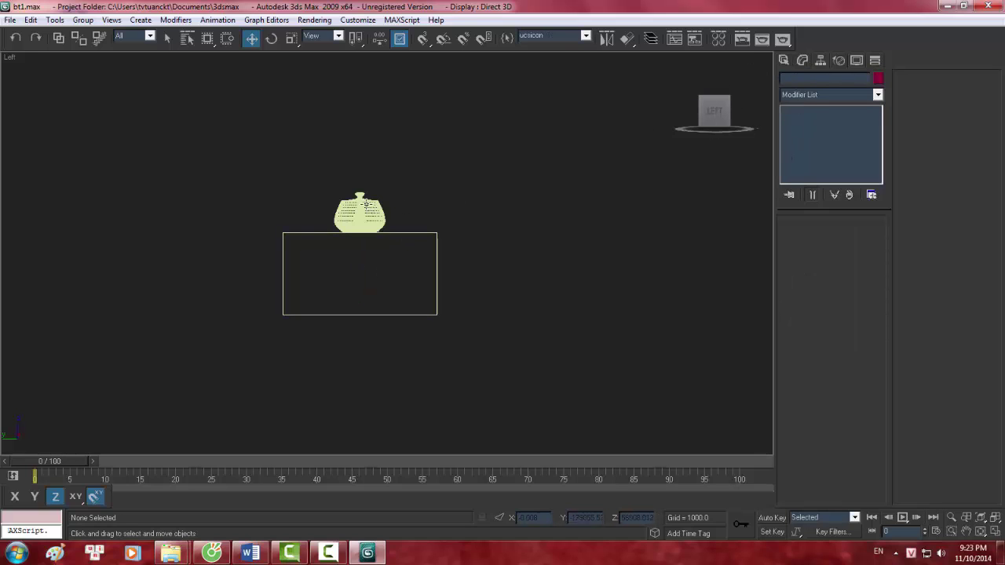
{"action": "left_click", "coordinate": [363, 209]}
{"action": "left_click", "coordinate": [452, 242]}
{"action": "key", "text": "p"}
{"action": "scroll", "coordinate": [456, 234], "scroll_direction": "down", "scroll_amount": 3}
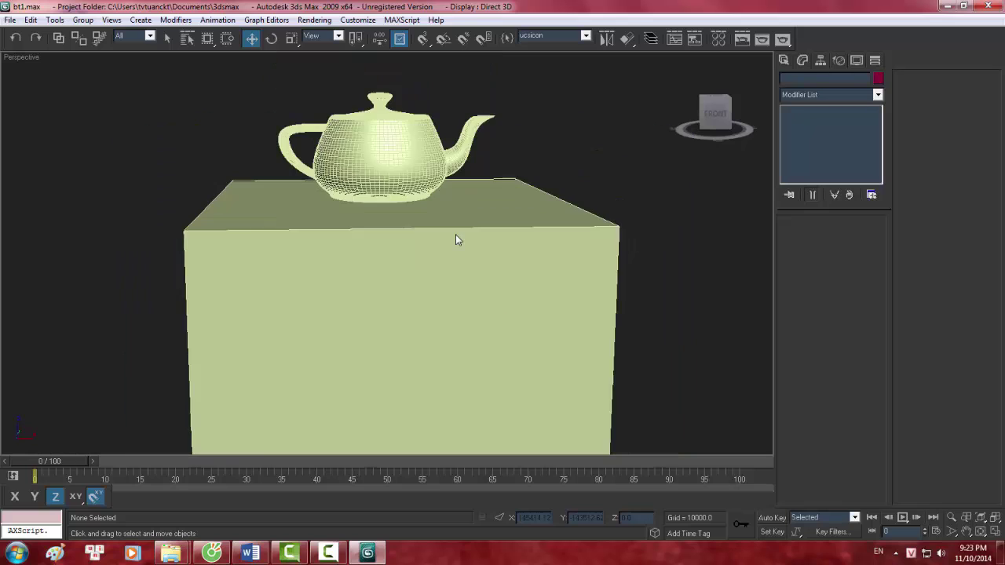
{"action": "mouse_move", "coordinate": [455, 234]}
{"action": "middle_mouse_down"}
{"action": "mouse_move", "coordinate": [348, 197]}
{"action": "mouse_move", "coordinate": [426, 259]}
{"action": "middle_mouse_up"}
{"action": "scroll", "coordinate": [347, 198], "scroll_direction": "down", "scroll_amount": 5}
- Draw a small cylinder to the right of the box and place the blue teapot
{"action": "left_click", "coordinate": [785, 61]}
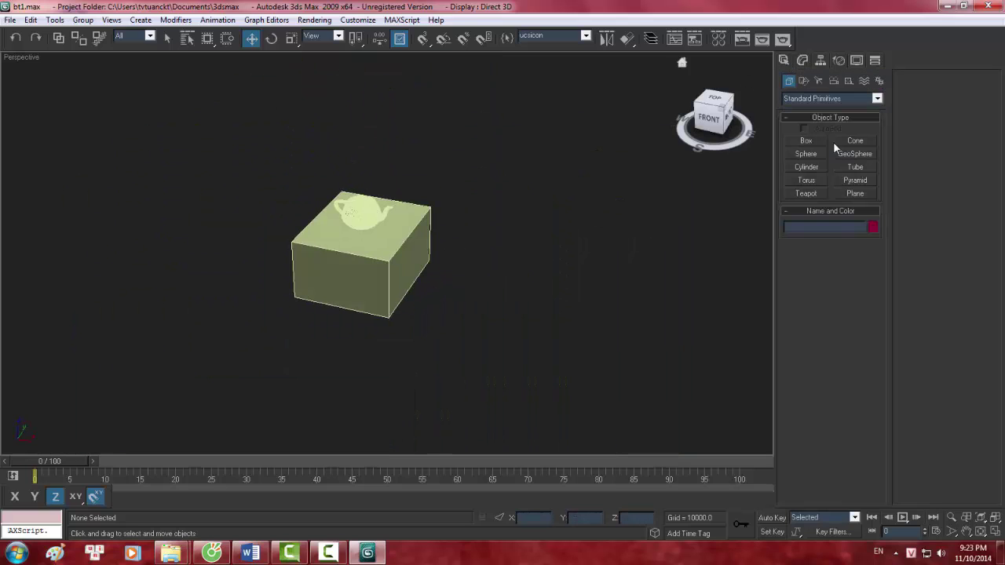
{"action": "left_click", "coordinate": [807, 168]}
{"action": "left_click_drag", "start_coordinate": [558, 228], "coordinate": [589, 229]}
{"action": "left_click", "coordinate": [585, 289]}
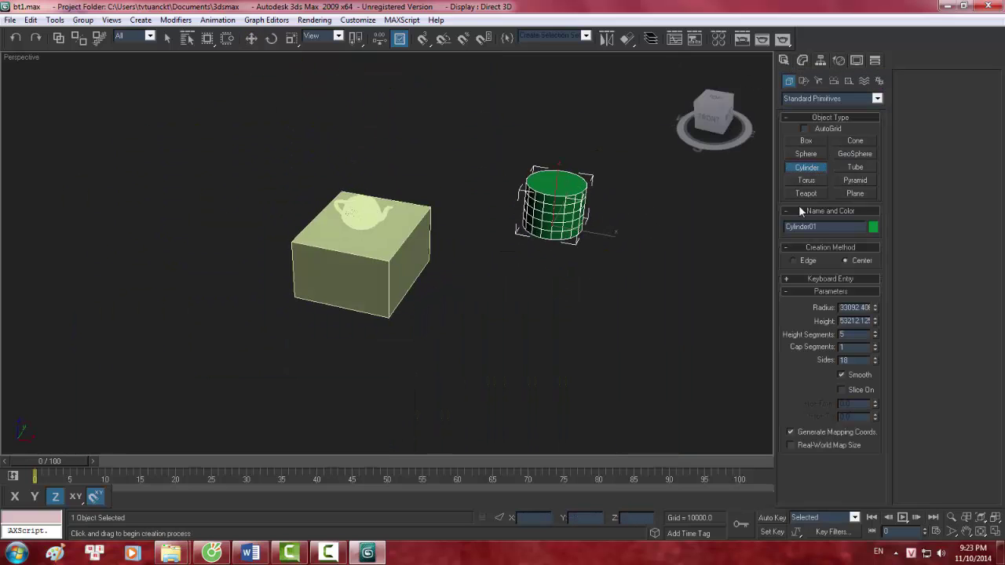
{"action": "left_click_drag", "start_coordinate": [585, 289], "coordinate": [634, 287]}
- Draw a flat cylinder across the back of the scene
{"action": "left_click", "coordinate": [808, 167]}
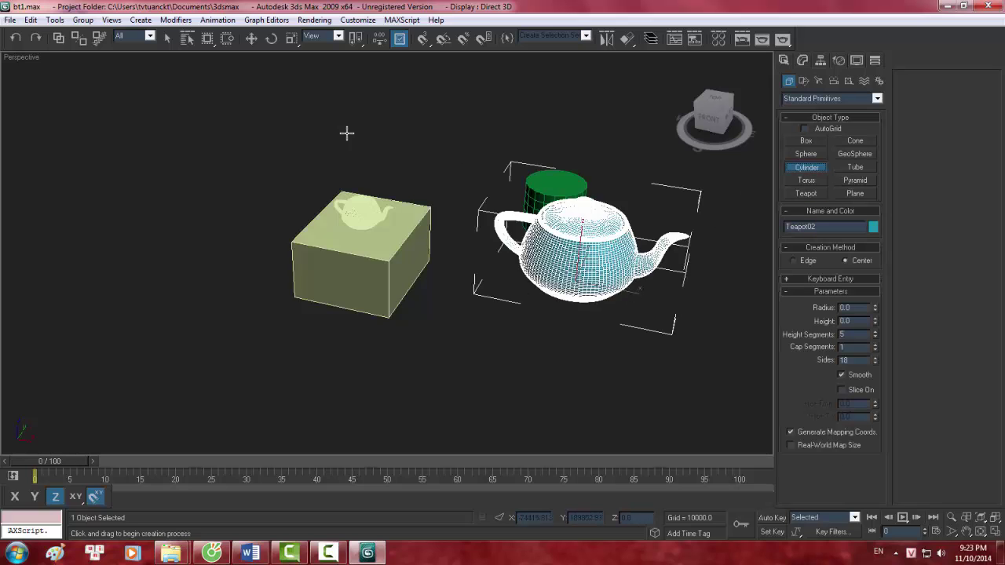
{"action": "left_click_drag", "start_coordinate": [335, 109], "coordinate": [482, 121]}
{"action": "left_click", "coordinate": [465, 106]}
- Create a wide tube surrounding the blue teapot, setting its radii and height
{"action": "left_click", "coordinate": [856, 168]}
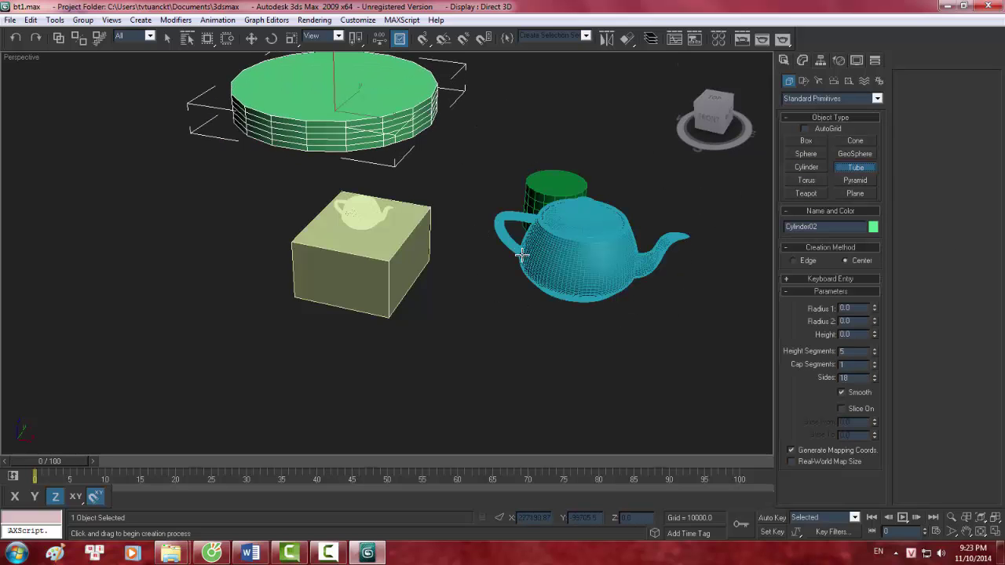
{"action": "mouse_move", "coordinate": [532, 253]}
{"action": "left_mouse_down"}
{"action": "mouse_move", "coordinate": [494, 295]}
{"action": "mouse_move", "coordinate": [516, 173]}
{"action": "left_mouse_up"}
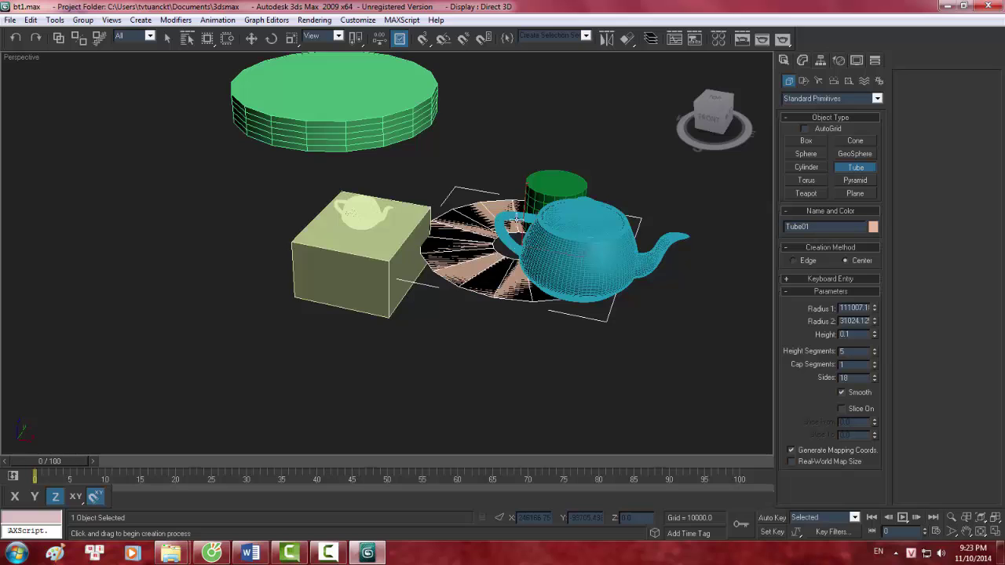
{"action": "left_click", "coordinate": [491, 261]}
{"action": "left_click", "coordinate": [545, 315]}
- Switch to the Move tool and deselect the tube
{"action": "scroll", "coordinate": [573, 313], "scroll_direction": "up", "scroll_amount": 4}
{"action": "key", "text": "w"}
{"action": "scroll", "coordinate": [604, 249], "scroll_direction": "down", "scroll_amount": 6}
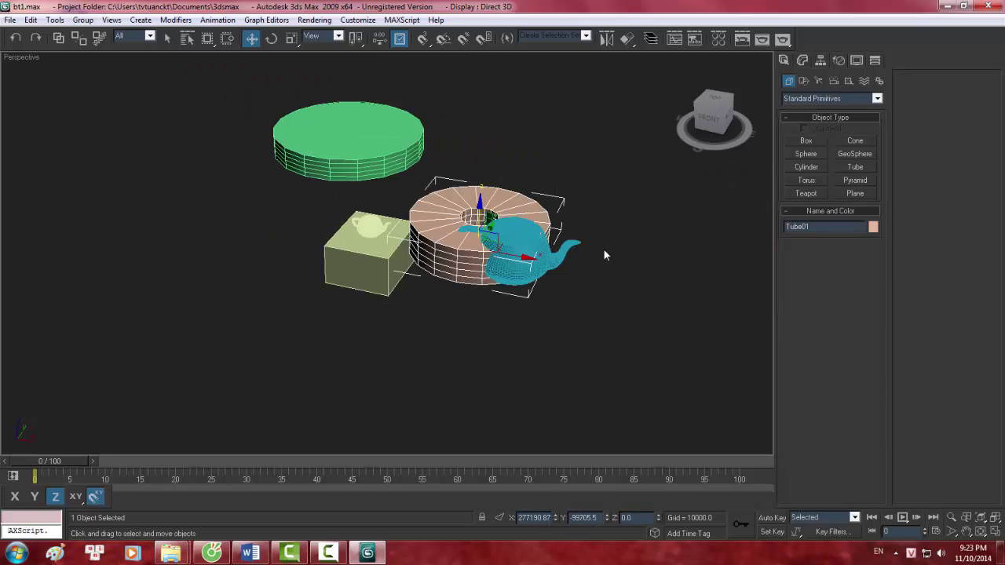
{"action": "scroll", "coordinate": [550, 298], "scroll_direction": "up", "scroll_amount": 1}
{"action": "left_click", "coordinate": [504, 345]}
{"action": "scroll", "coordinate": [471, 283], "scroll_direction": "up", "scroll_amount": 1}
{"action": "scroll", "coordinate": [424, 197], "scroll_direction": "up", "scroll_amount": 2}
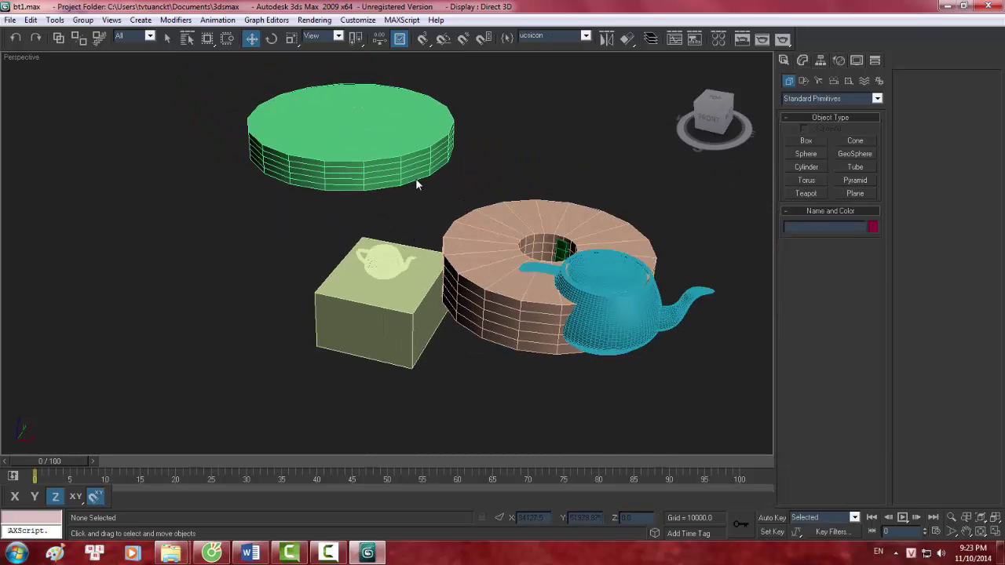
- Select the small teapot and the green cylinder, group them as Group01, then reselect the group
{"action": "left_click", "coordinate": [377, 263]}
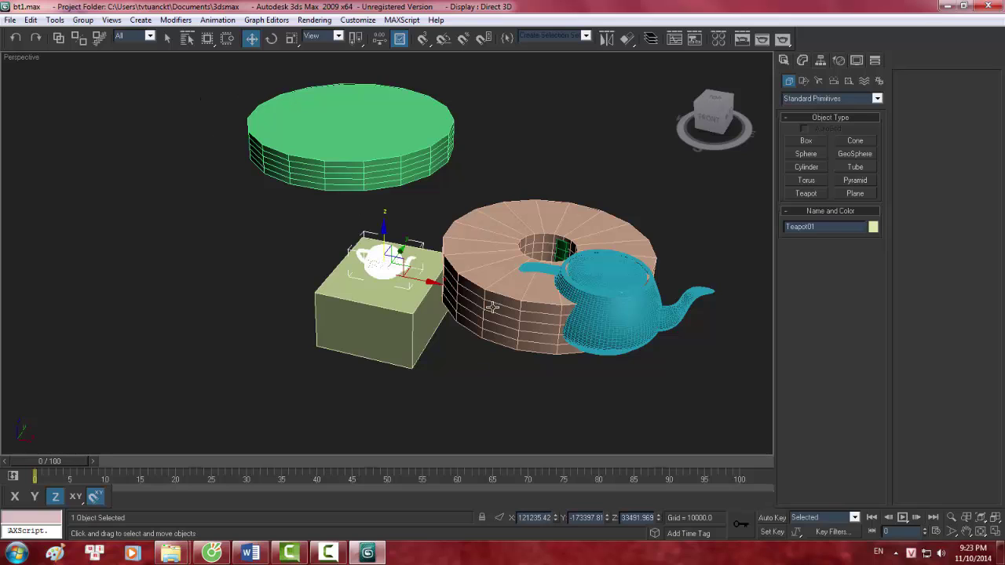
{"action": "left_click", "coordinate": [340, 158], "text": "ctrl"}
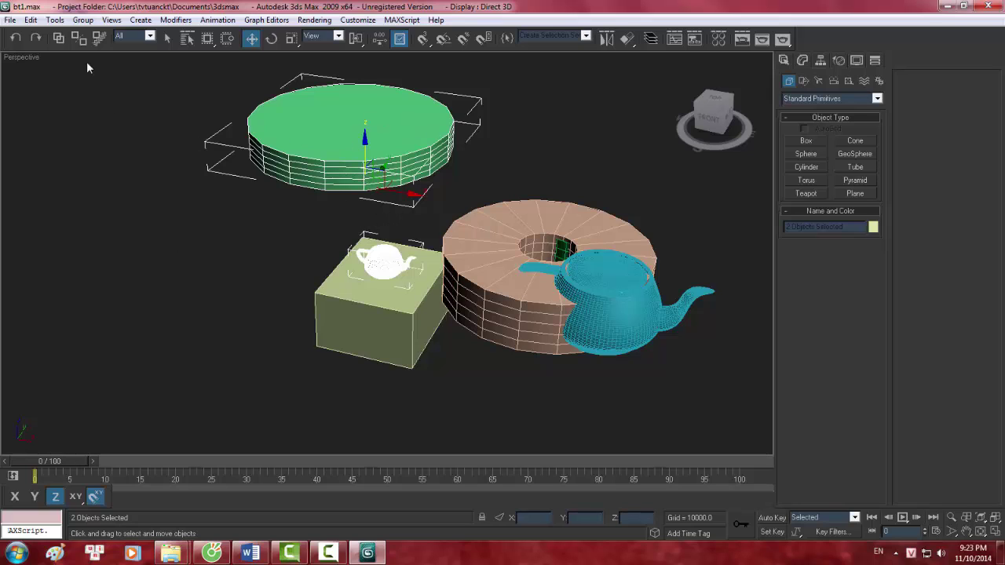
{"action": "left_click", "coordinate": [83, 19]}
{"action": "left_click", "coordinate": [93, 34]}
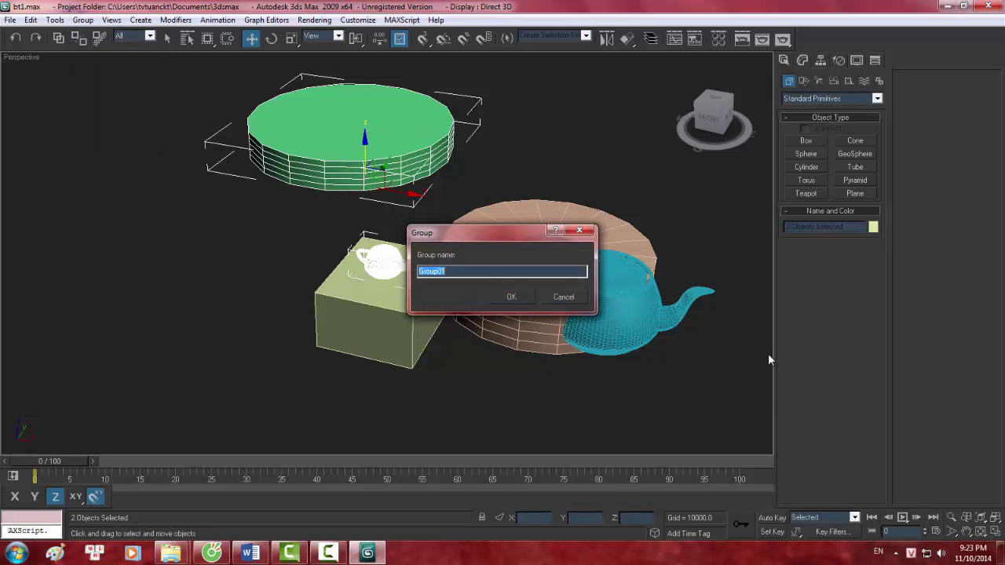
{"action": "left_click", "coordinate": [508, 297]}
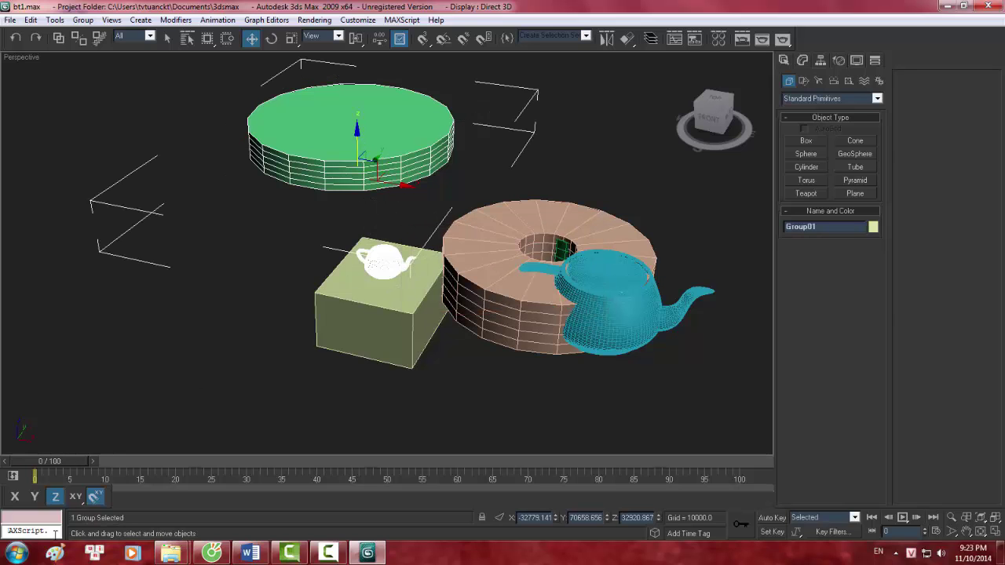
{"action": "left_click", "coordinate": [531, 196]}
{"action": "left_click", "coordinate": [398, 167]}
{"action": "key", "text": "ctrl+1"}
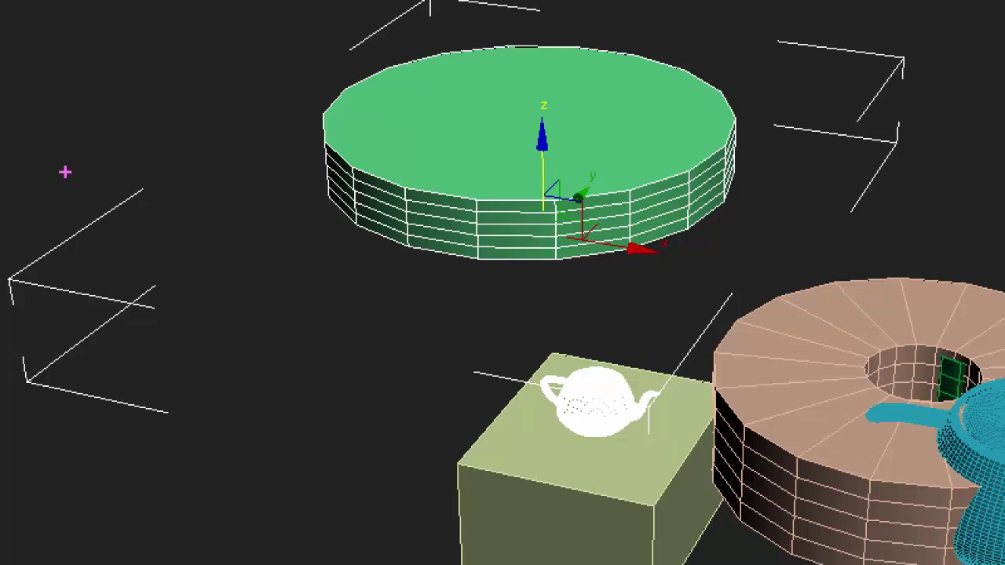
{"action": "left_click_drag", "start_coordinate": [54, 186], "coordinate": [174, 453], "text": "ctrl"}
{"action": "left_click_drag", "start_coordinate": [339, 27], "coordinate": [460, 61]}
{"action": "left_click_drag", "start_coordinate": [835, 52], "coordinate": [996, 182]}
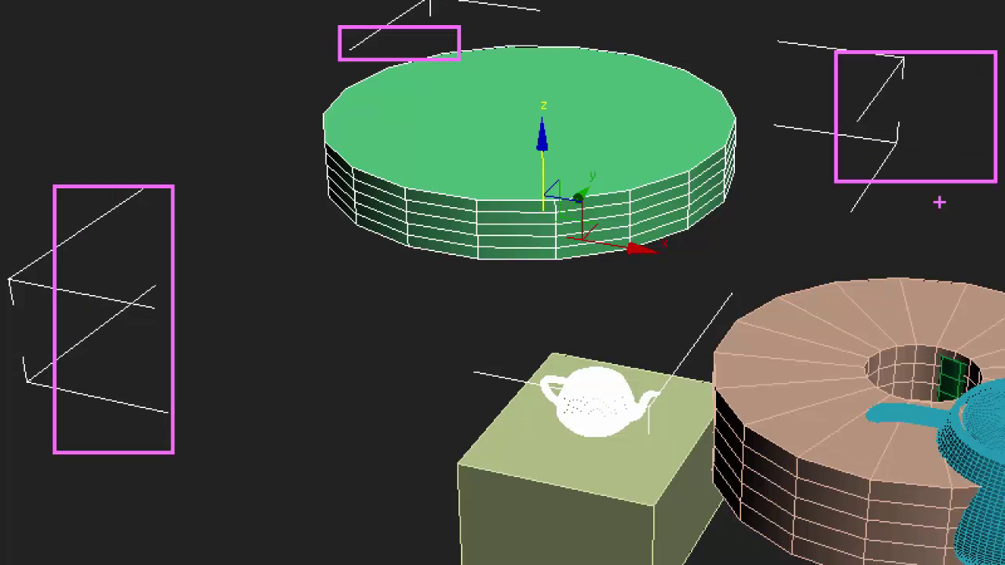
{"action": "left_click_drag", "start_coordinate": [314, 359], "coordinate": [659, 550]}
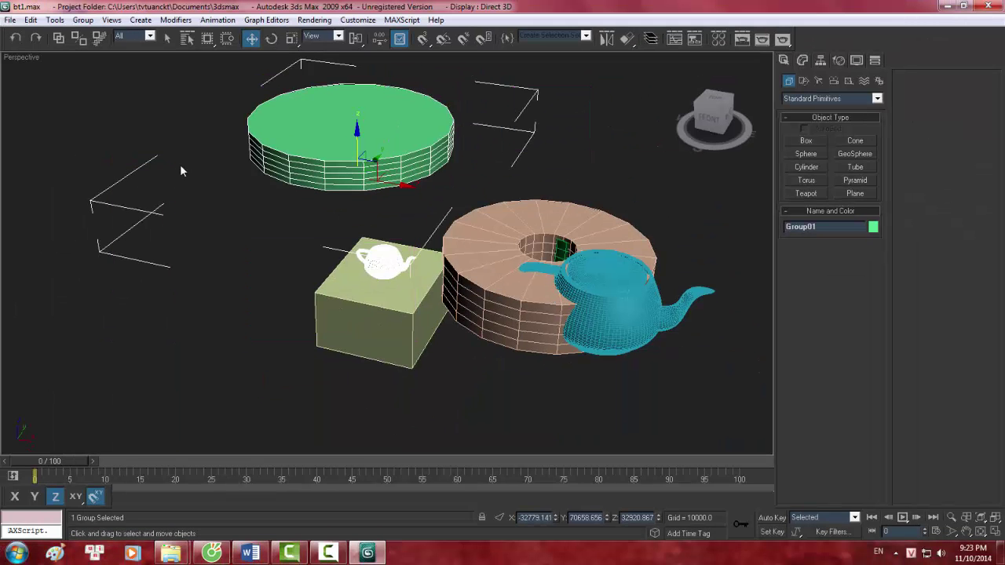
{"action": "mouse_move", "coordinate": [180, 172]}
{"action": "middle_mouse_down", "text": "alt"}
{"action": "mouse_move", "coordinate": [264, 226]}
{"action": "mouse_move", "coordinate": [206, 209]}
{"action": "middle_mouse_up", "text": "alt"}
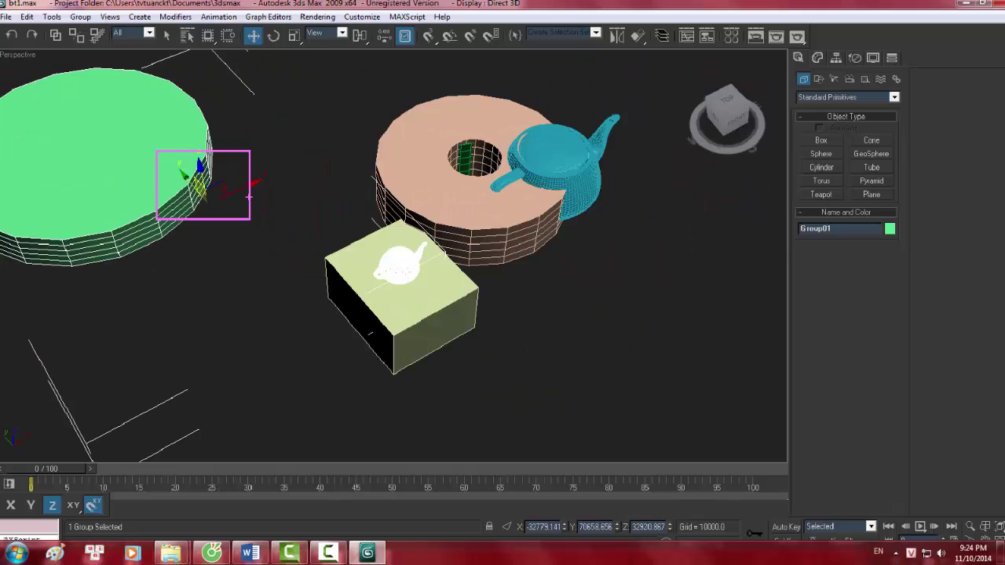
{"action": "mouse_move", "coordinate": [206, 187]}
{"action": "middle_mouse_down", "text": "alt"}
{"action": "mouse_move", "coordinate": [438, 229]}
{"action": "mouse_move", "coordinate": [479, 259]}
{"action": "mouse_move", "coordinate": [392, 314]}
{"action": "middle_mouse_up", "text": "alt"}
{"action": "scroll", "coordinate": [206, 186], "scroll_direction": "up", "scroll_amount": 5}
{"action": "scroll", "coordinate": [438, 229], "scroll_direction": "up", "scroll_amount": 2}
{"action": "scroll", "coordinate": [452, 251], "scroll_direction": "down", "scroll_amount": 3}
{"action": "scroll", "coordinate": [392, 313], "scroll_direction": "up", "scroll_amount": 4}
{"action": "scroll", "coordinate": [393, 313], "scroll_direction": "down", "scroll_amount": 1}
{"action": "scroll", "coordinate": [393, 313], "scroll_direction": "down", "scroll_amount": 2}
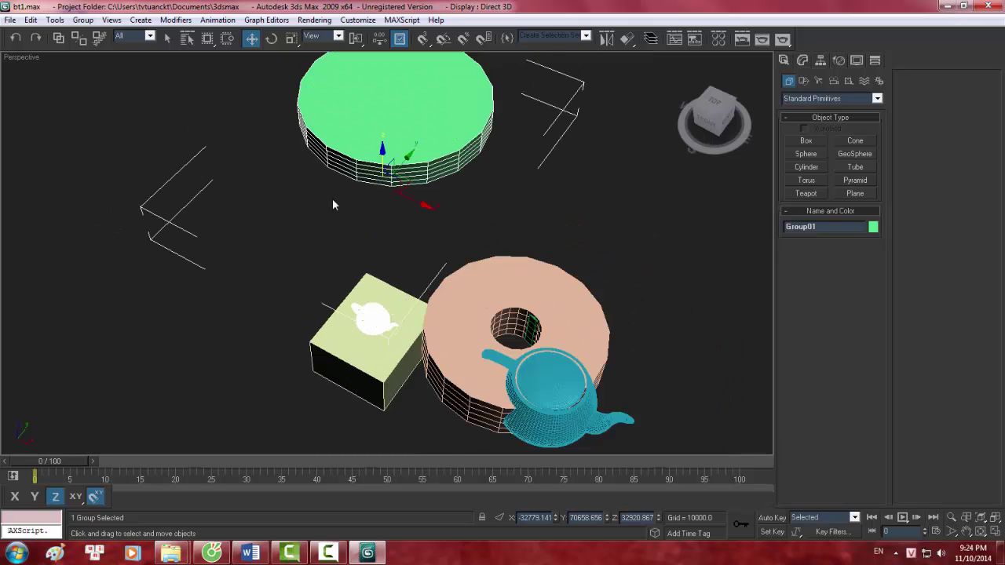
- Ungroup Group01 and orbit the view to inspect the separated cylinder and teapot
{"action": "left_click", "coordinate": [82, 19]}
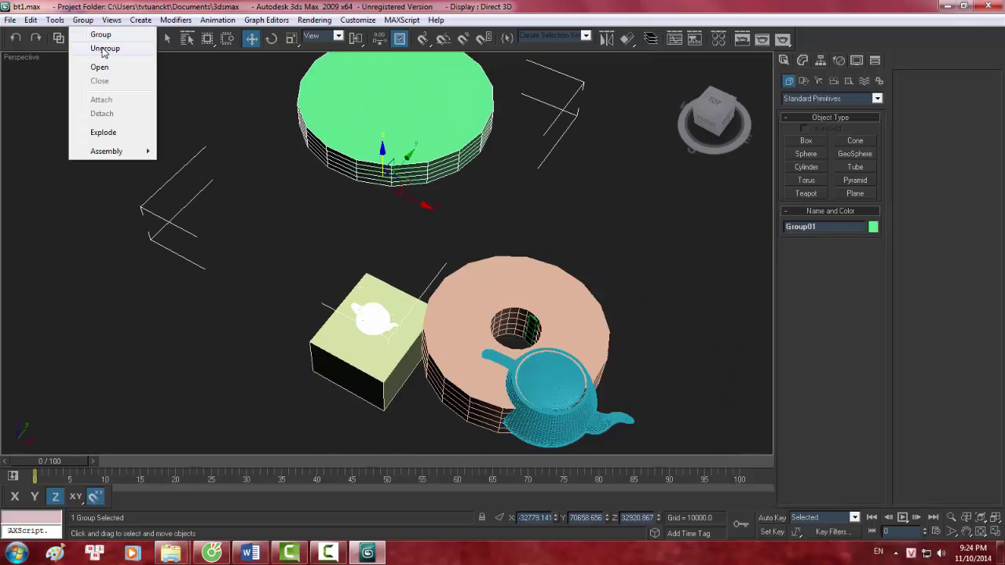
{"action": "left_click", "coordinate": [102, 48]}
{"action": "scroll", "coordinate": [330, 238], "scroll_direction": "down", "scroll_amount": 1}
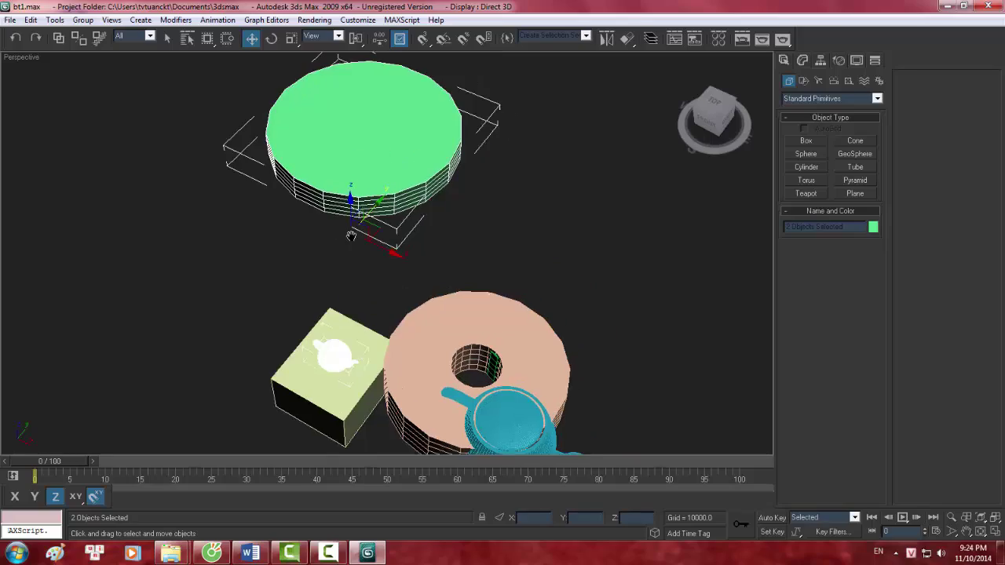
{"action": "middle_click_drag", "start_coordinate": [350, 237], "coordinate": [404, 209], "text": "alt"}
{"action": "scroll", "coordinate": [345, 267], "scroll_direction": "up", "scroll_amount": 3}
{"action": "mouse_move", "coordinate": [345, 267]}
{"action": "middle_mouse_down", "text": "alt"}
{"action": "mouse_move", "coordinate": [422, 229]}
{"action": "mouse_move", "coordinate": [433, 240]}
{"action": "mouse_move", "coordinate": [307, 264]}
{"action": "mouse_move", "coordinate": [245, 243]}
{"action": "mouse_move", "coordinate": [359, 276]}
{"action": "mouse_move", "coordinate": [447, 260]}
{"action": "mouse_move", "coordinate": [370, 335]}
{"action": "mouse_move", "coordinate": [403, 282]}
{"action": "mouse_move", "coordinate": [443, 290]}
{"action": "middle_mouse_up", "text": "alt"}
{"action": "scroll", "coordinate": [447, 260], "scroll_direction": "down", "scroll_amount": 3}
{"action": "scroll", "coordinate": [369, 335], "scroll_direction": "up", "scroll_amount": 2}
{"action": "scroll", "coordinate": [369, 335], "scroll_direction": "down", "scroll_amount": 2}
{"action": "scroll", "coordinate": [376, 304], "scroll_direction": "up", "scroll_amount": 3}
{"action": "scroll", "coordinate": [376, 304], "scroll_direction": "down", "scroll_amount": 2}
{"action": "scroll", "coordinate": [443, 290], "scroll_direction": "down", "scroll_amount": 2}
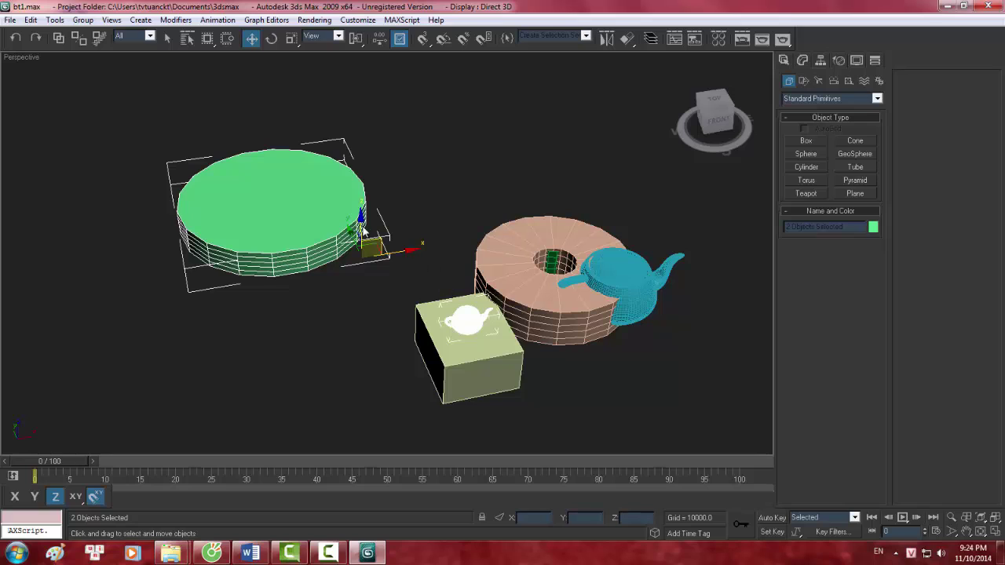
- Select the box, green cylinder and tube together, then clear the selection and pan the view
{"action": "left_click", "coordinate": [399, 273]}
{"action": "left_click", "coordinate": [463, 330]}
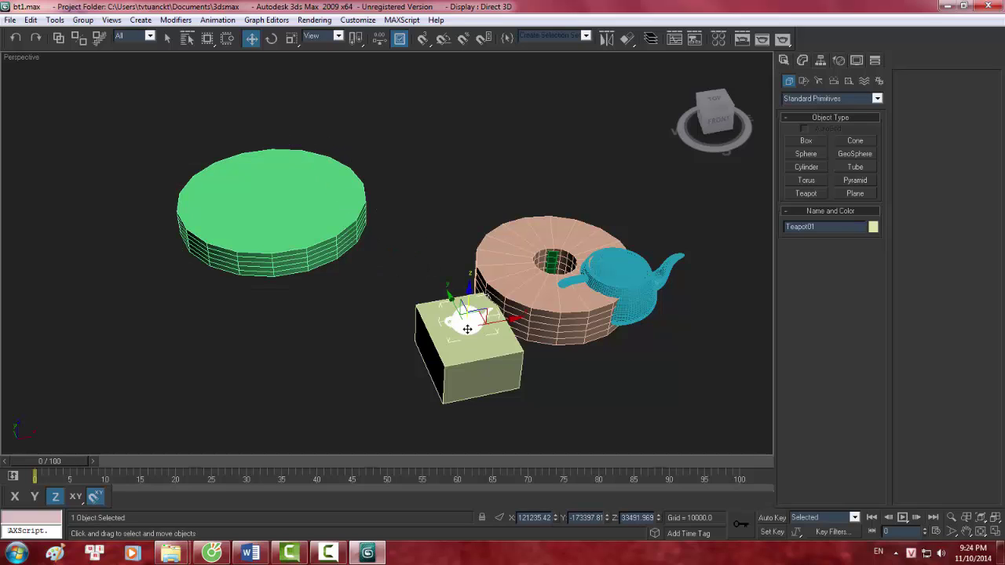
{"action": "left_click", "coordinate": [318, 251], "text": "ctrl"}
{"action": "left_click", "coordinate": [550, 261], "text": "ctrl"}
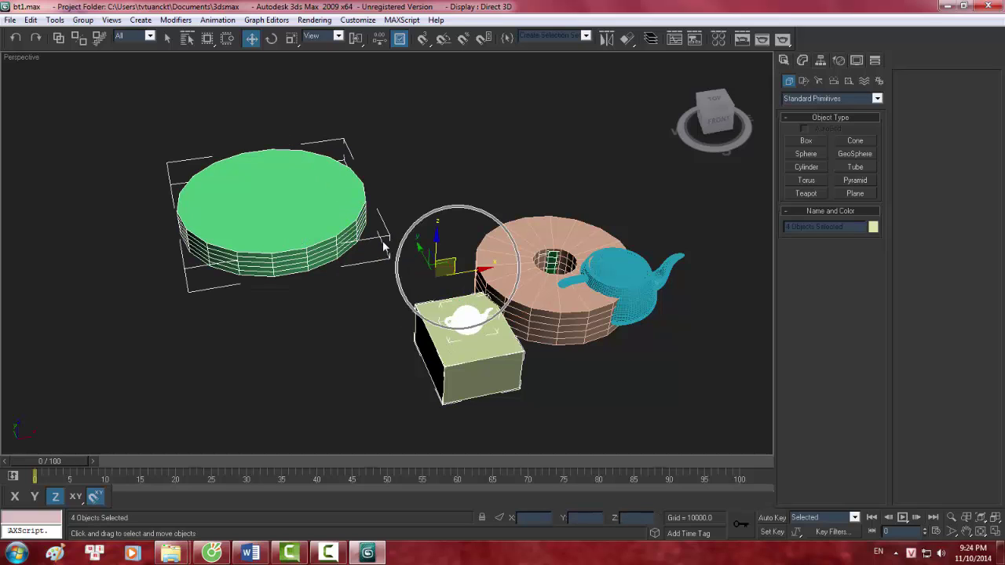
{"action": "left_click", "coordinate": [493, 155]}
{"action": "scroll", "coordinate": [493, 155], "scroll_direction": "up", "scroll_amount": 2}
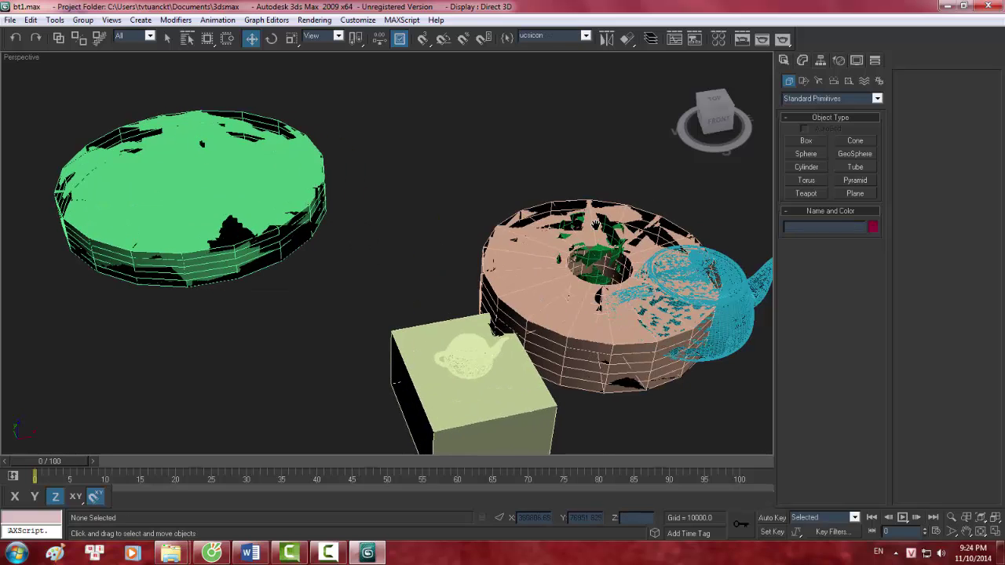
{"action": "middle_click_drag", "start_coordinate": [648, 249], "coordinate": [549, 280]}
{"action": "left_click", "coordinate": [550, 280]}
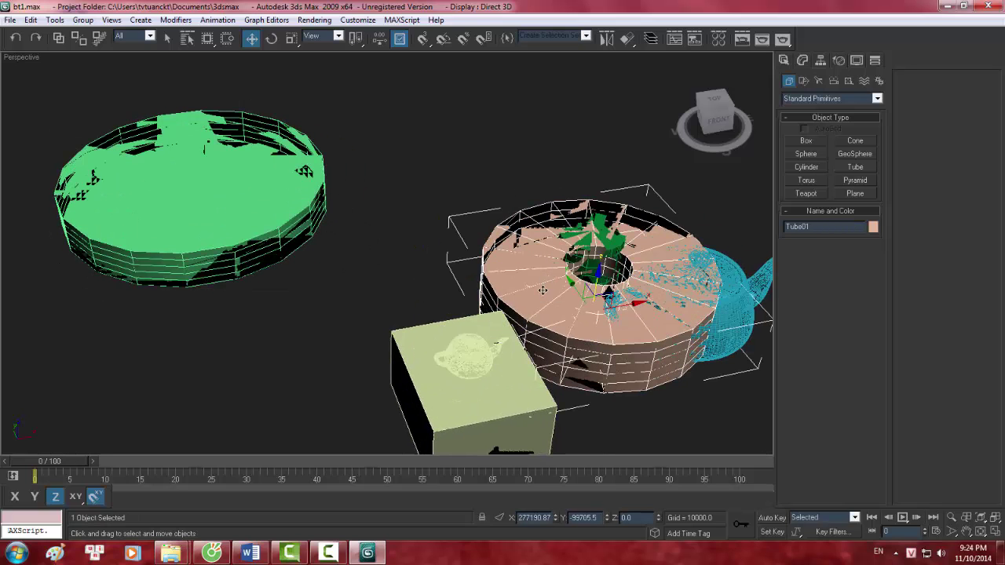
{"action": "left_click", "coordinate": [398, 157]}
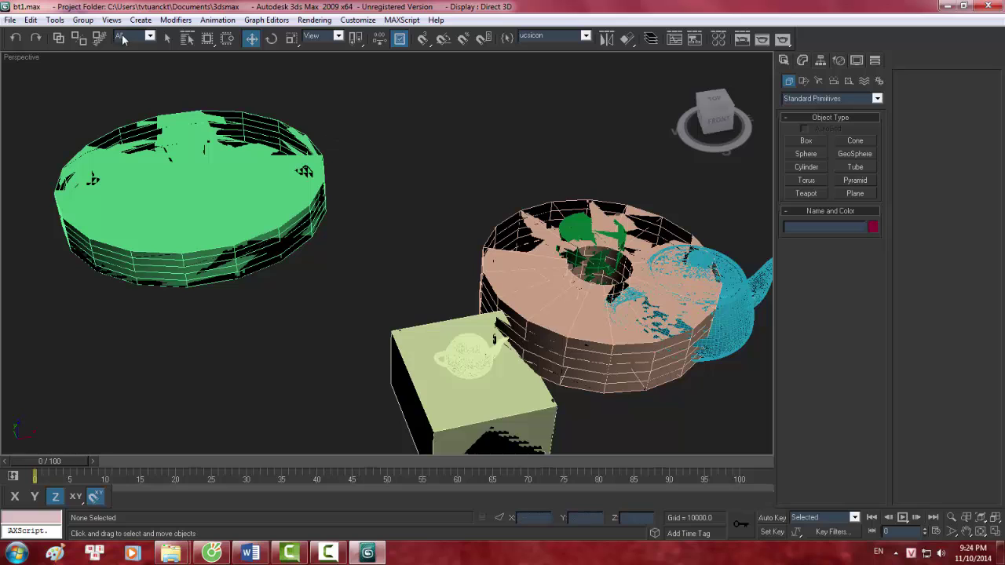
- Select Teapot01 on the box and check the Group menu, where Open is greyed out
{"action": "left_click", "coordinate": [82, 19]}
{"action": "left_click", "coordinate": [359, 110]}
{"action": "scroll", "coordinate": [301, 120], "scroll_direction": "up", "scroll_amount": 5}
{"action": "middle_click_drag", "start_coordinate": [314, 197], "coordinate": [336, 214]}
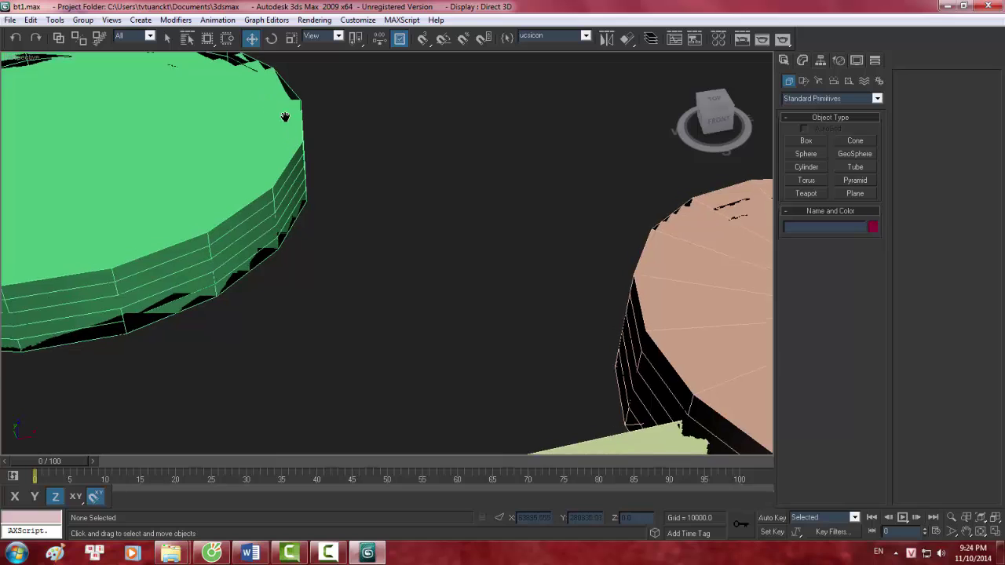
{"action": "scroll", "coordinate": [370, 151], "scroll_direction": "down", "scroll_amount": 5}
{"action": "left_click", "coordinate": [537, 399]}
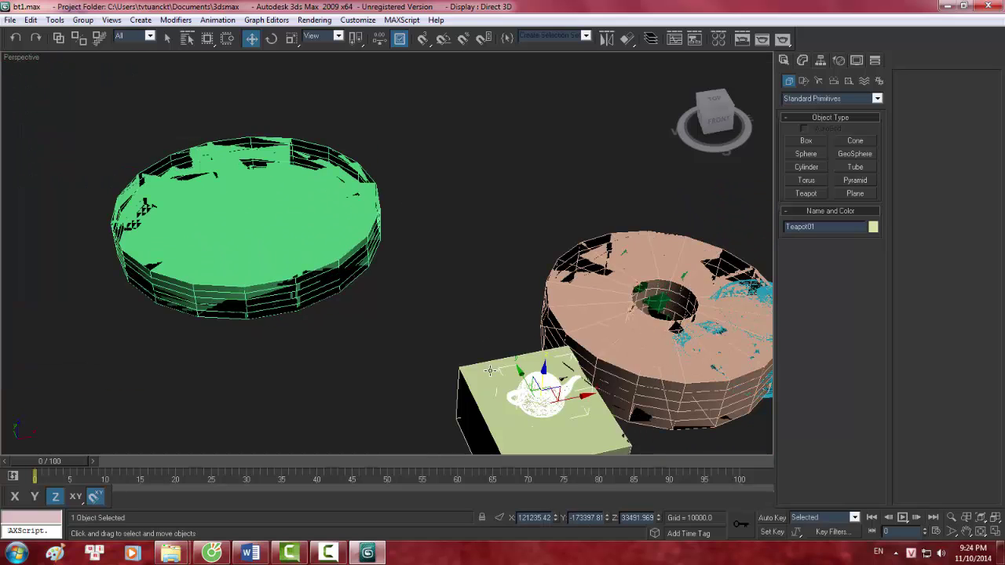
{"action": "left_click", "coordinate": [83, 20]}
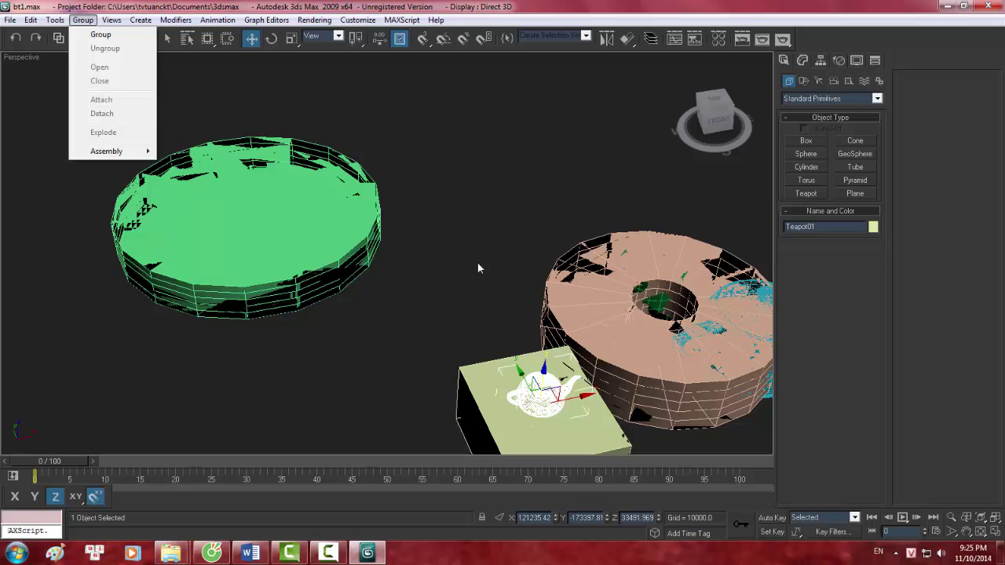
- Select the cylinder and small teapot in turn, checking the Group menu's greyed Close and Detach items
{"action": "left_click", "coordinate": [280, 289]}
{"action": "left_click", "coordinate": [349, 248]}
{"action": "left_click", "coordinate": [550, 392]}
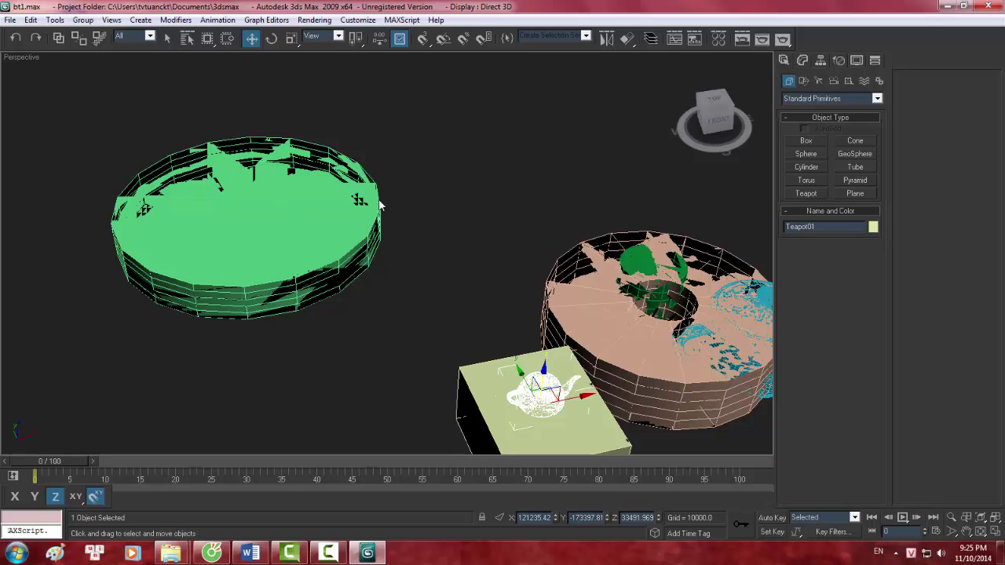
{"action": "left_click", "coordinate": [82, 21]}
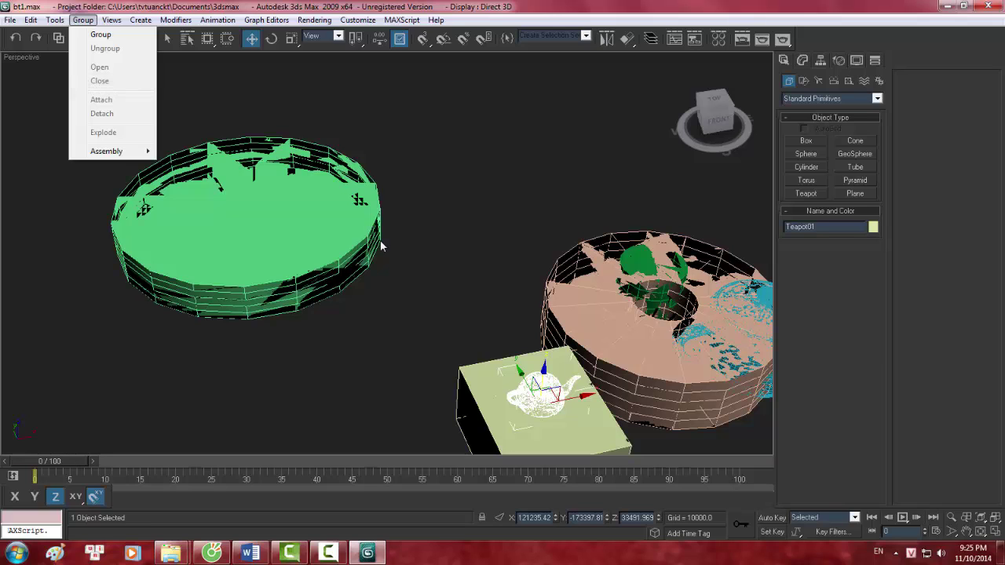
{"action": "left_click", "coordinate": [311, 224]}
- Select the green cylinder and add the small teapot to the selection
{"action": "left_click", "coordinate": [537, 370]}
{"action": "left_click", "coordinate": [304, 228]}
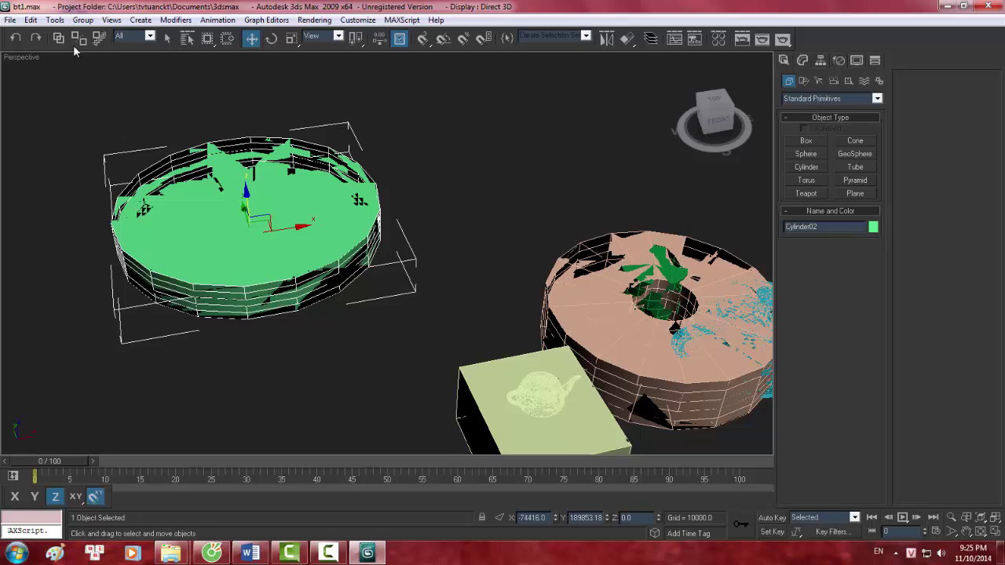
{"action": "left_click", "coordinate": [82, 20]}
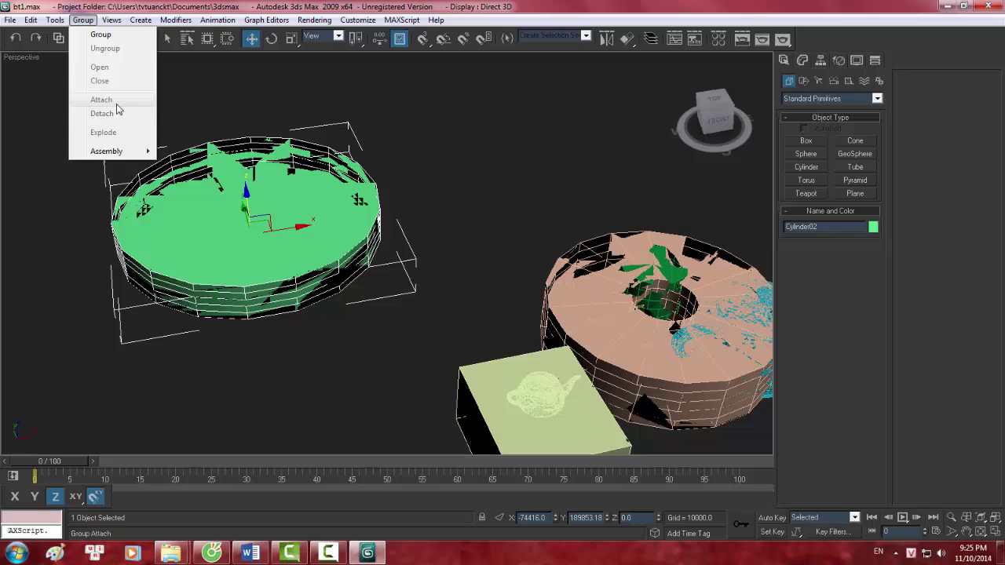
{"action": "left_click", "coordinate": [533, 385], "text": "ctrl"}
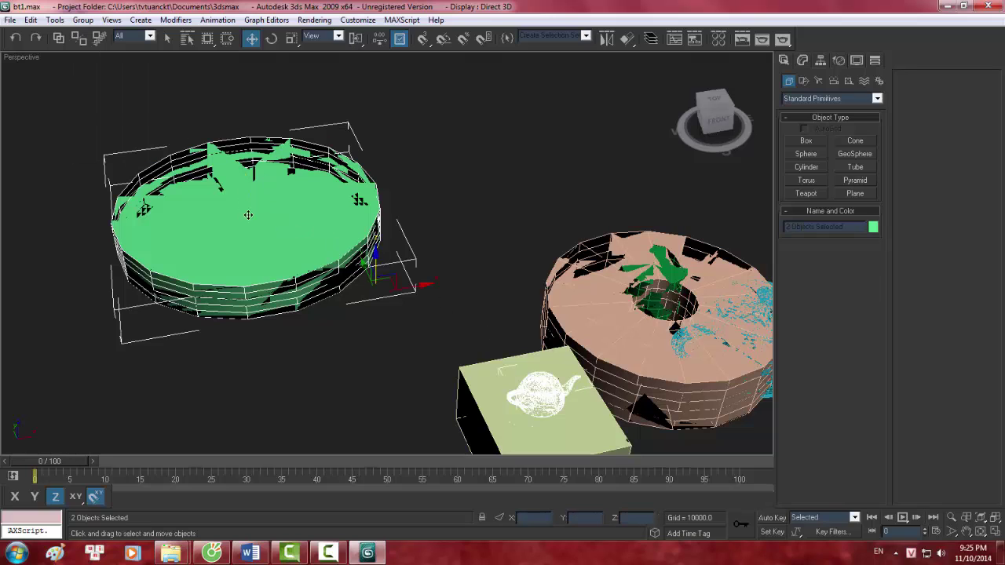
- Group the selected objects under the default name Group01
{"action": "left_click", "coordinate": [82, 20]}
{"action": "left_click", "coordinate": [90, 35]}
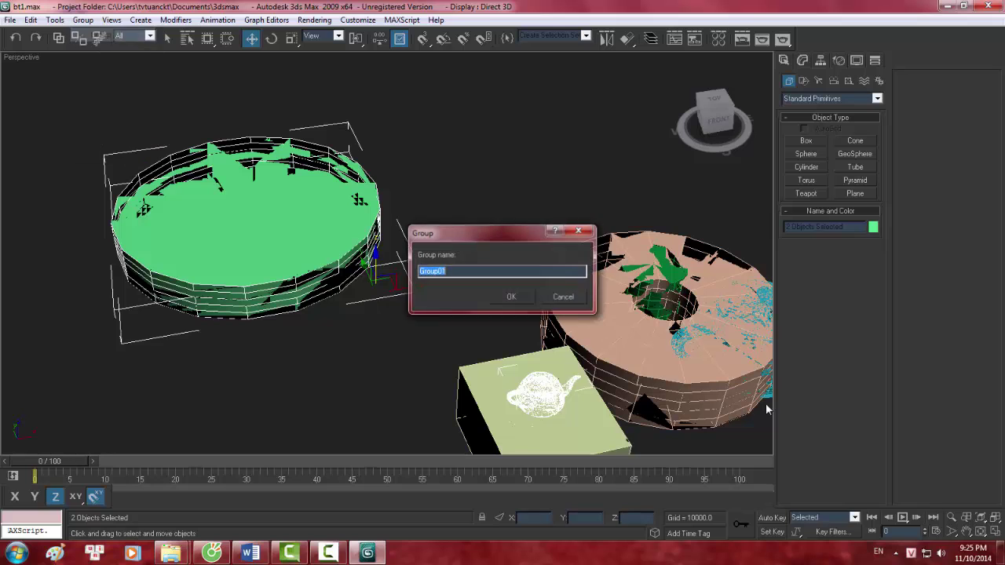
{"action": "left_click", "coordinate": [512, 297]}
- Pan the view, select the teapot beside the torus, then select the green cylinder group
{"action": "middle_click_drag", "start_coordinate": [543, 316], "coordinate": [517, 249]}
{"action": "left_click", "coordinate": [652, 274]}
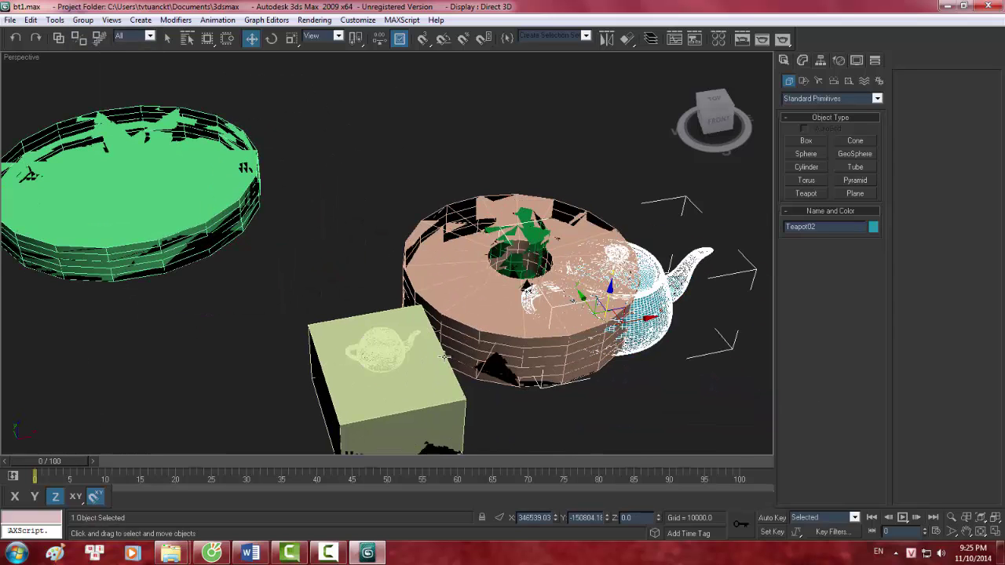
{"action": "middle_click_drag", "start_coordinate": [338, 251], "coordinate": [384, 231]}
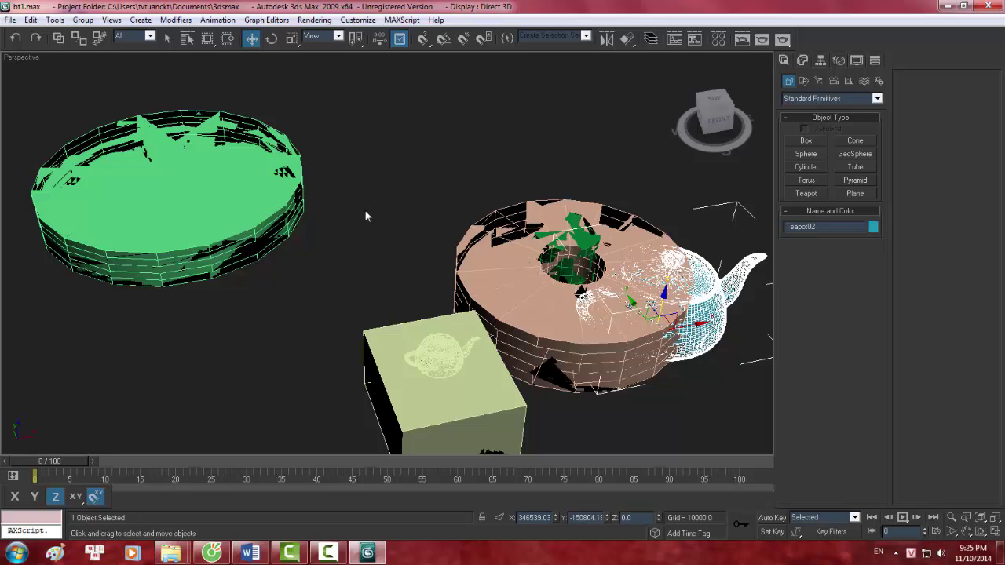
{"action": "left_click", "coordinate": [212, 191]}
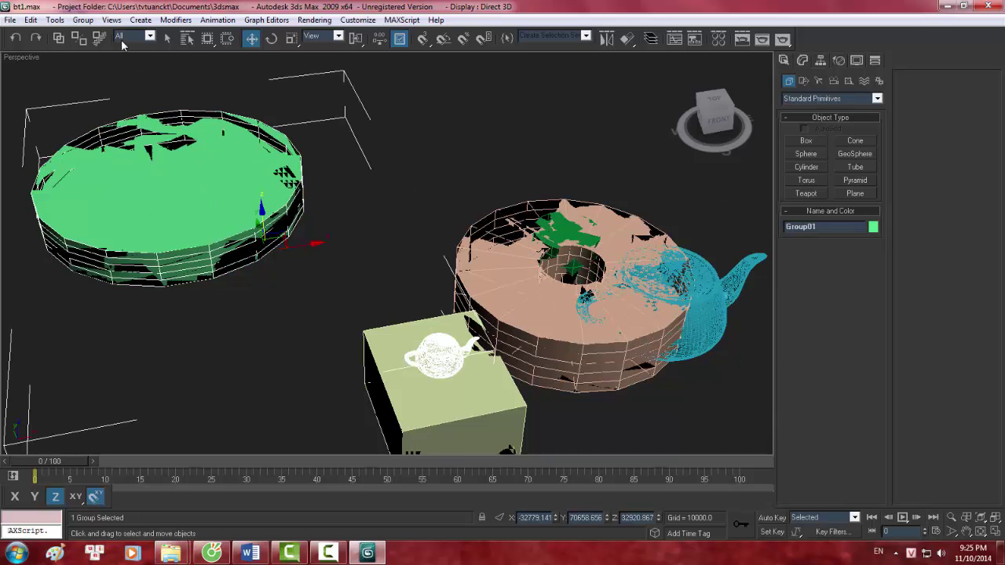
{"action": "left_click", "coordinate": [85, 20]}
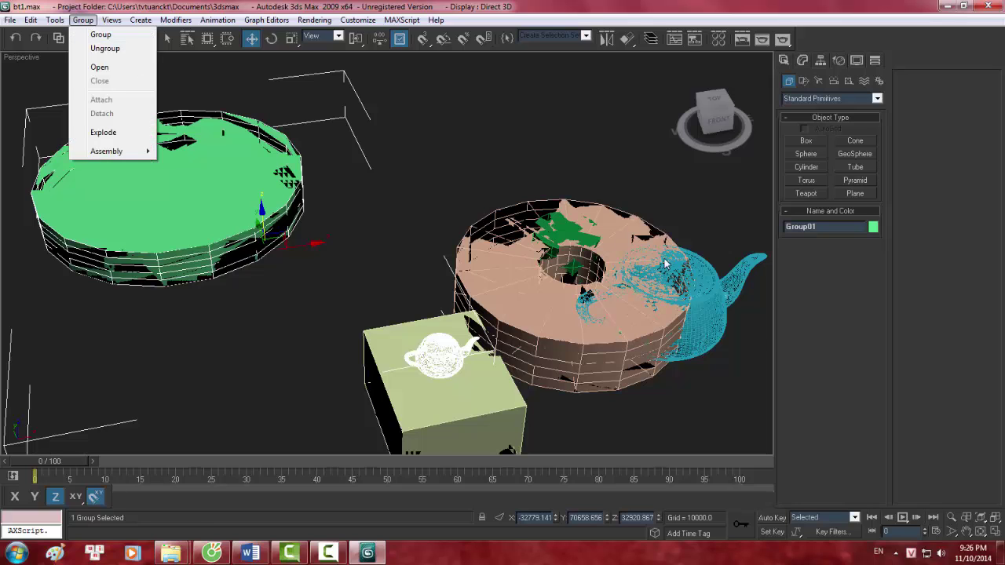
{"action": "left_click", "coordinate": [740, 302]}
{"action": "left_click", "coordinate": [183, 192], "text": "ctrl"}
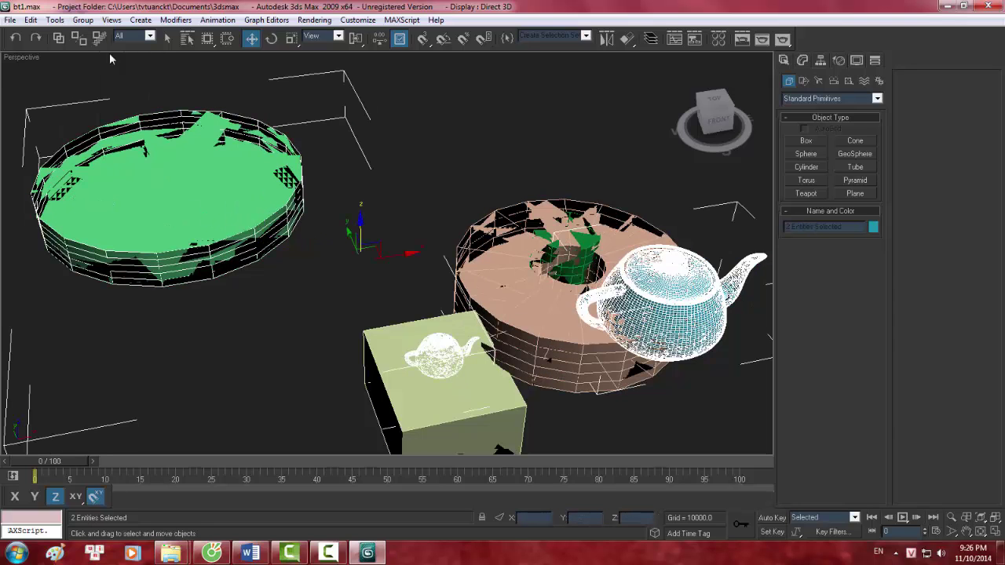
{"action": "left_click", "coordinate": [82, 19]}
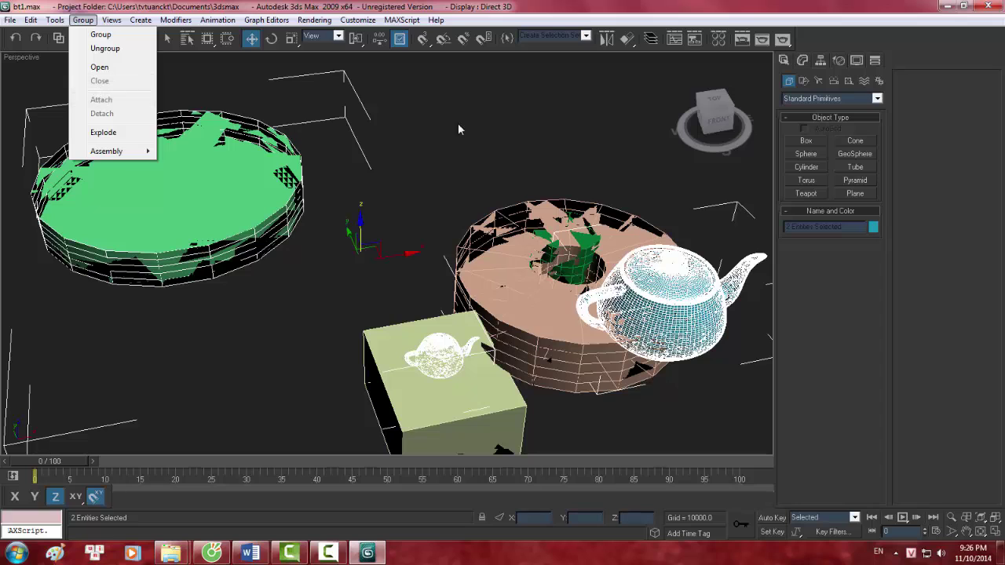
{"action": "left_click", "coordinate": [460, 129]}
{"action": "left_click", "coordinate": [88, 19]}
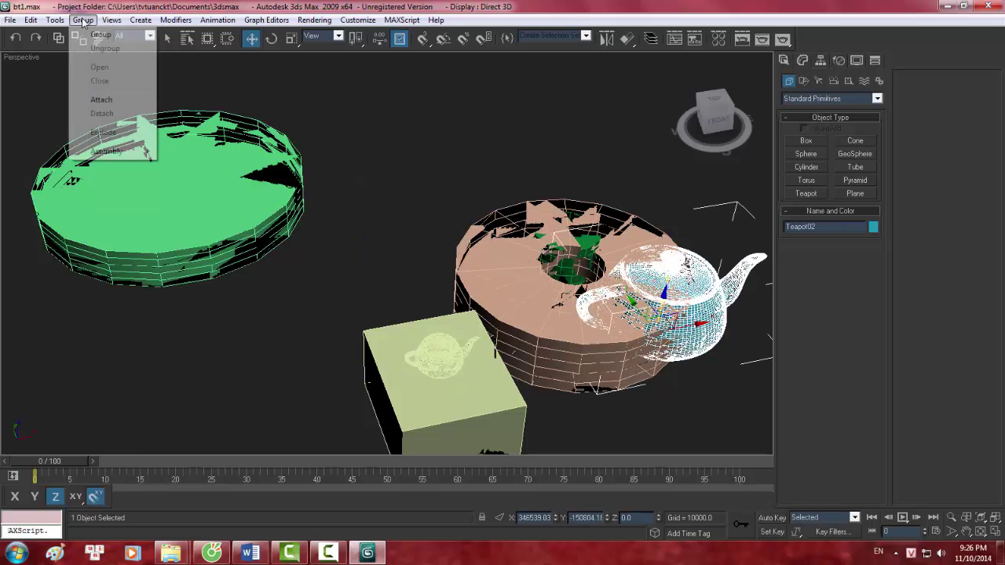
{"action": "left_click", "coordinate": [108, 101]}
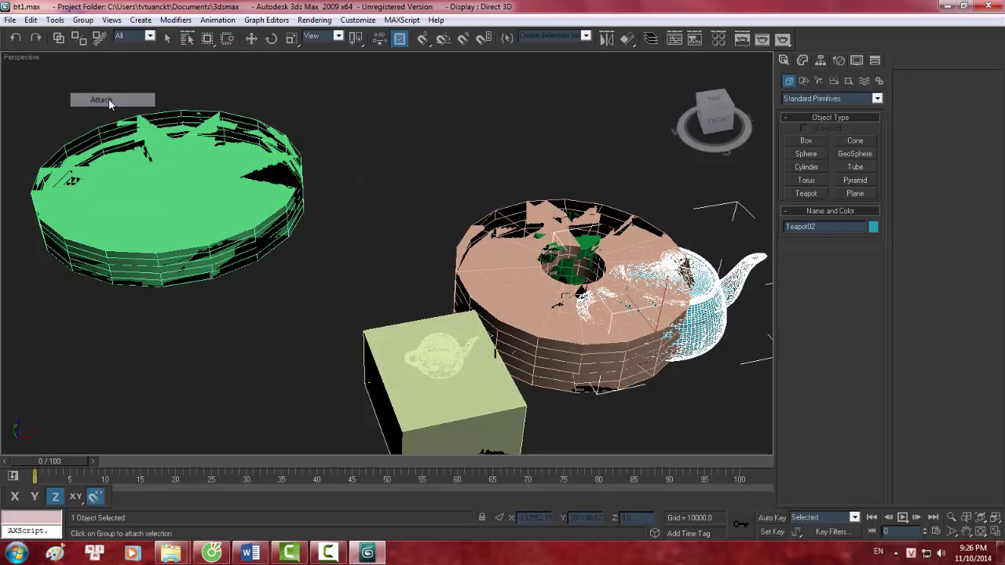
{"action": "left_click", "coordinate": [155, 179]}
{"action": "scroll", "coordinate": [384, 182], "scroll_direction": "down", "scroll_amount": 2}
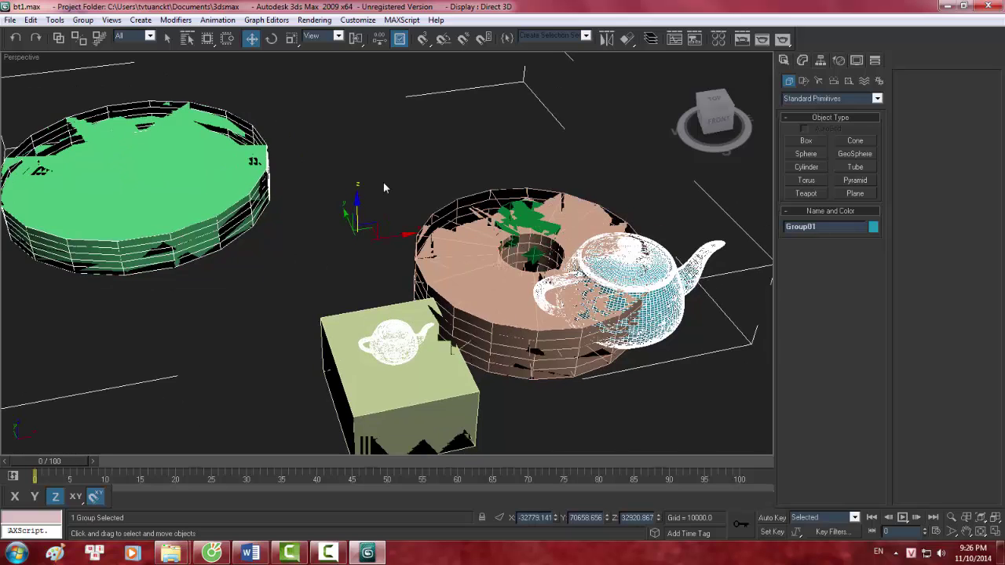
{"action": "scroll", "coordinate": [314, 186], "scroll_direction": "down", "scroll_amount": 3}
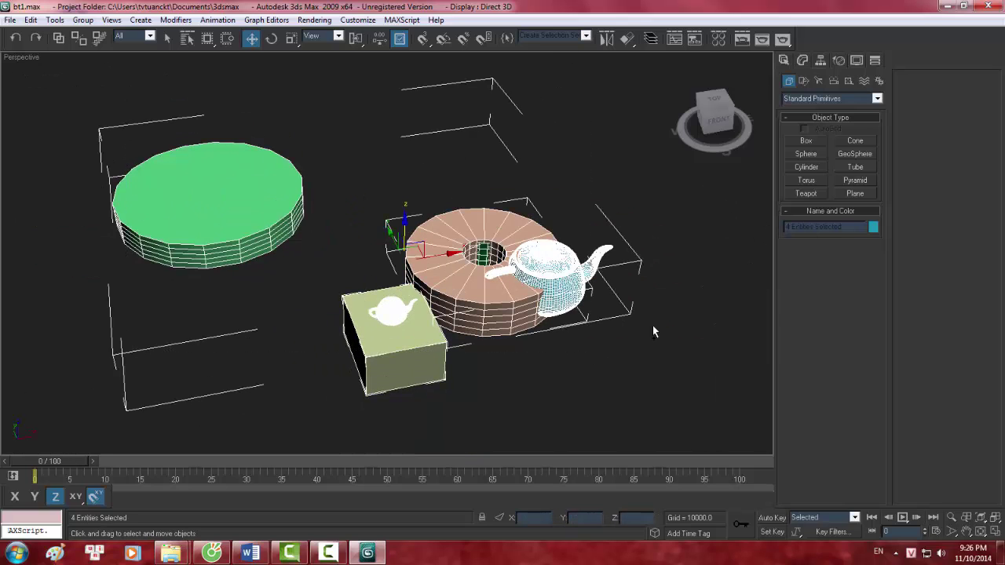
{"action": "left_click", "coordinate": [544, 188]}
{"action": "left_click", "coordinate": [559, 268]}
{"action": "left_click_drag", "start_coordinate": [396, 245], "coordinate": [500, 154]}
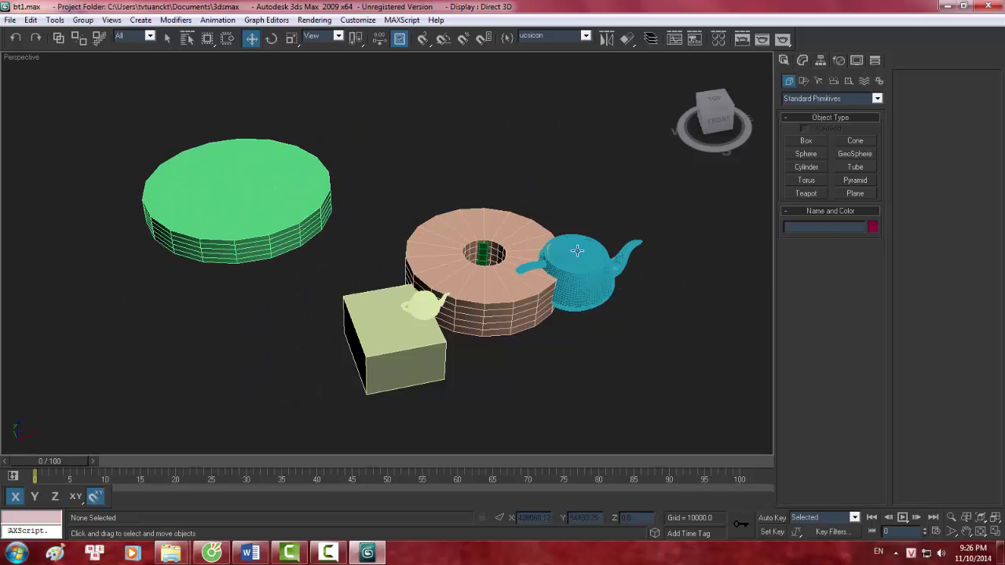
{"action": "key", "text": "ctrl+z"}
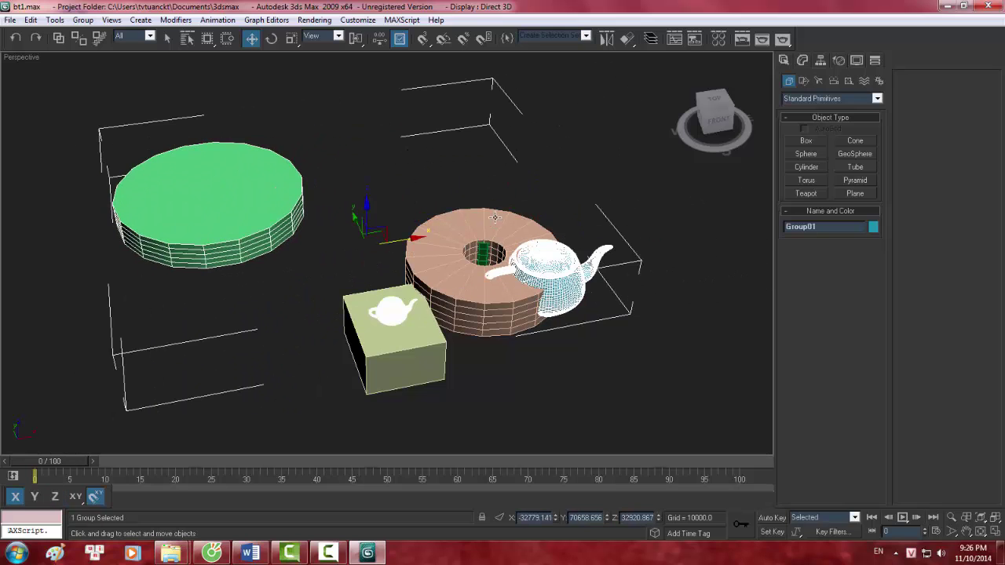
{"action": "key", "text": "ctrl+z"}
{"action": "left_click", "coordinate": [512, 250]}
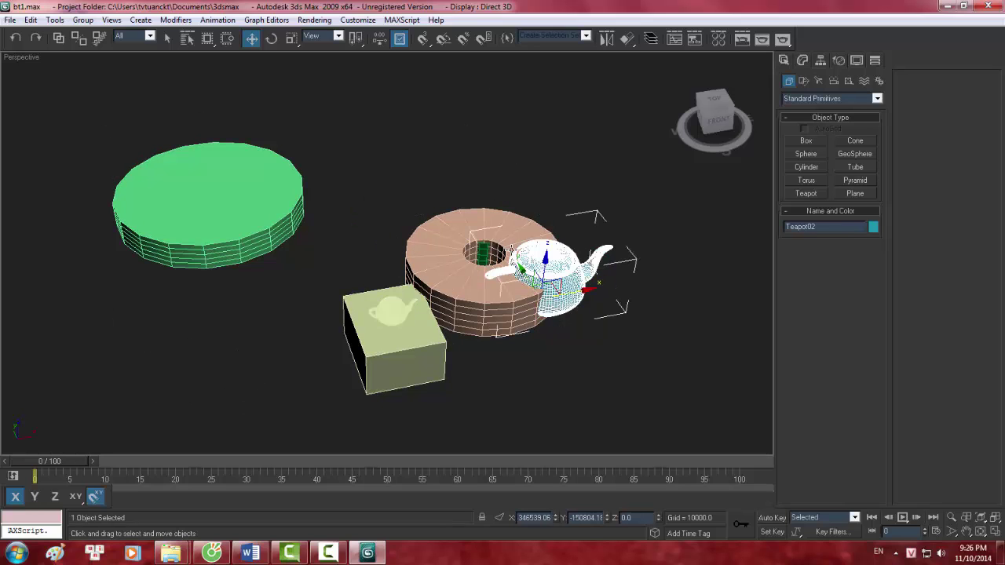
{"action": "left_click", "coordinate": [461, 166]}
{"action": "left_click", "coordinate": [397, 299]}
{"action": "left_click", "coordinate": [555, 269]}
{"action": "left_click", "coordinate": [83, 20]}
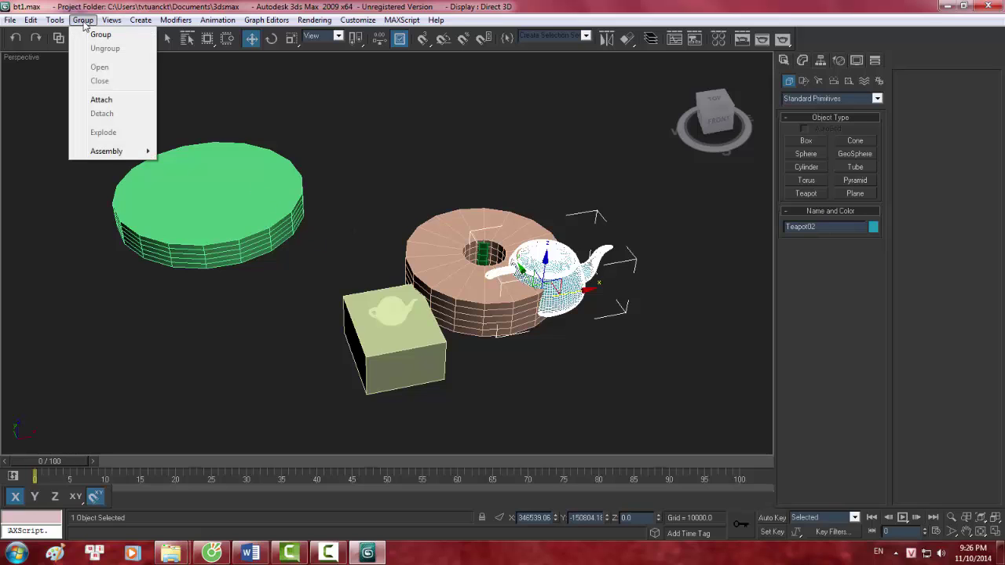
{"action": "left_click", "coordinate": [94, 100]}
{"action": "left_click", "coordinate": [220, 188]}
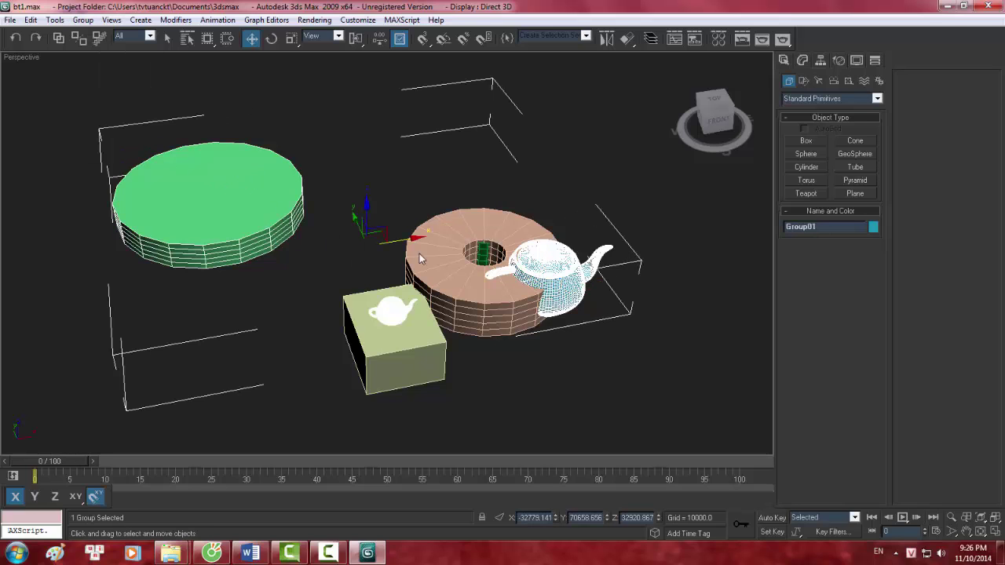
{"action": "key", "text": "ctrl+z"}
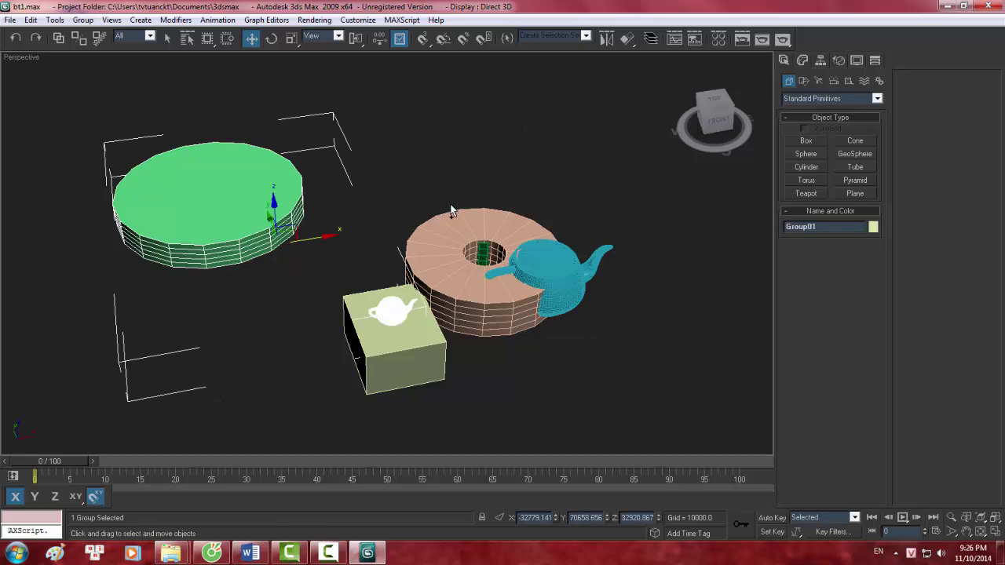
{"action": "left_click", "coordinate": [503, 169]}
{"action": "left_click", "coordinate": [539, 265]}
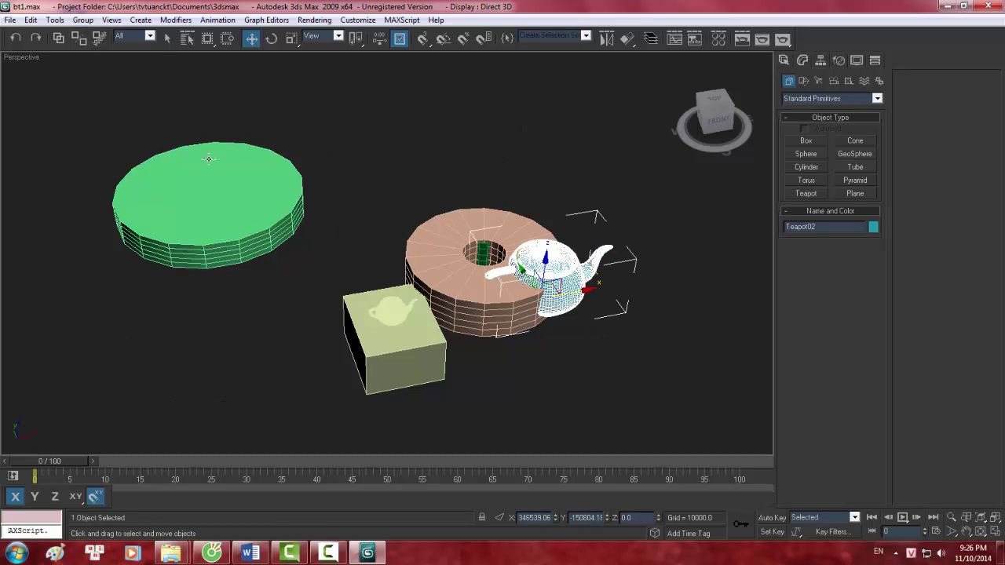
{"action": "left_click", "coordinate": [207, 189]}
{"action": "scroll", "coordinate": [235, 173], "scroll_direction": "up", "scroll_amount": 2}
{"action": "scroll", "coordinate": [260, 161], "scroll_direction": "up", "scroll_amount": 1}
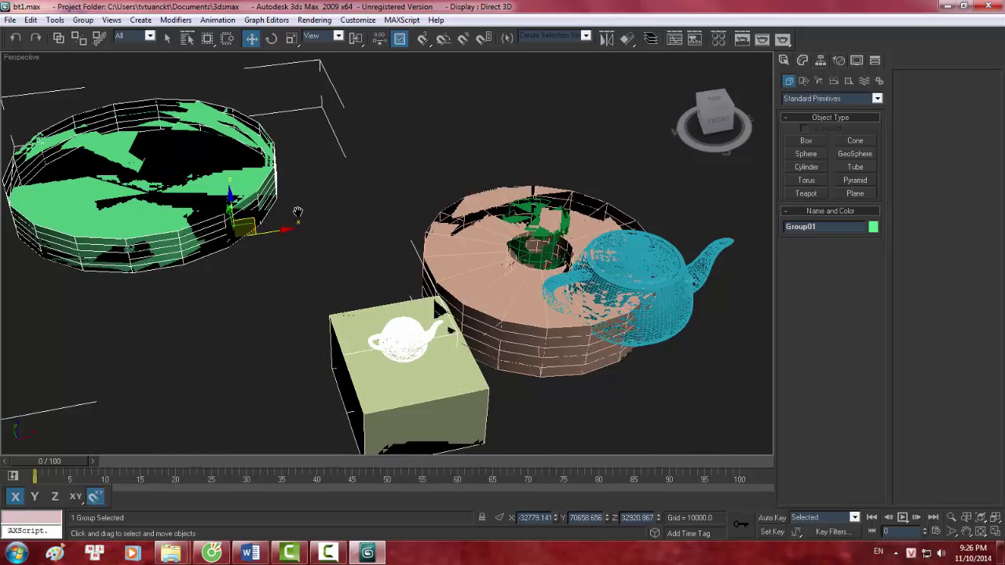
{"action": "scroll", "coordinate": [282, 150], "scroll_direction": "up", "scroll_amount": 1}
{"action": "scroll", "coordinate": [447, 269], "scroll_direction": "down", "scroll_amount": 2}
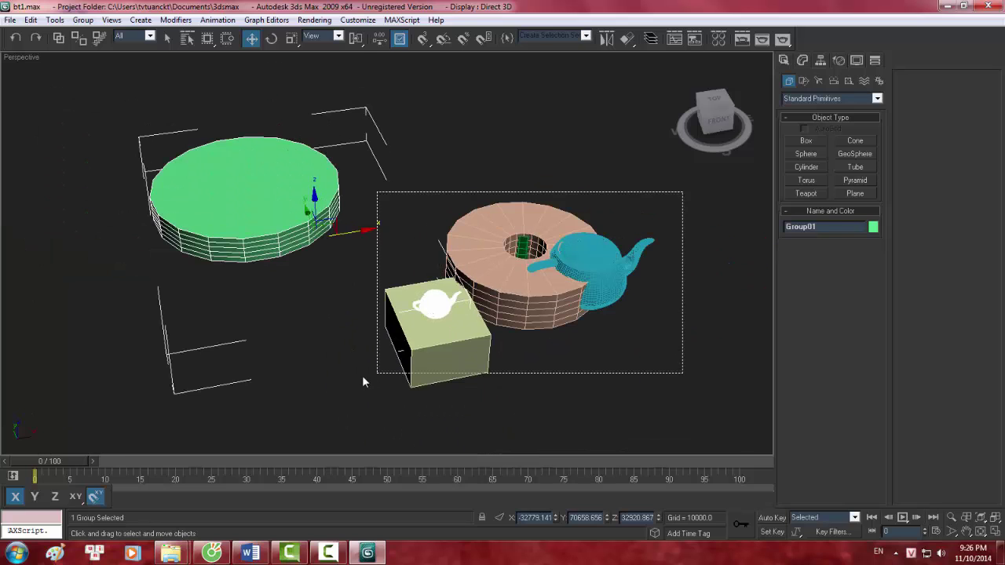
{"action": "left_click_drag", "start_coordinate": [683, 191], "coordinate": [376, 374]}
{"action": "left_click", "coordinate": [265, 195]}
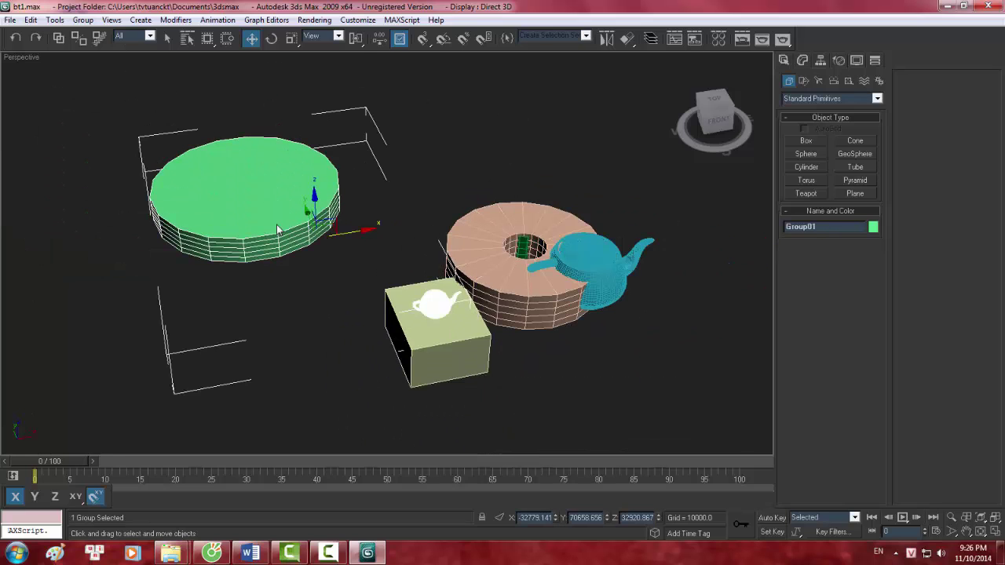
{"action": "left_click", "coordinate": [83, 19]}
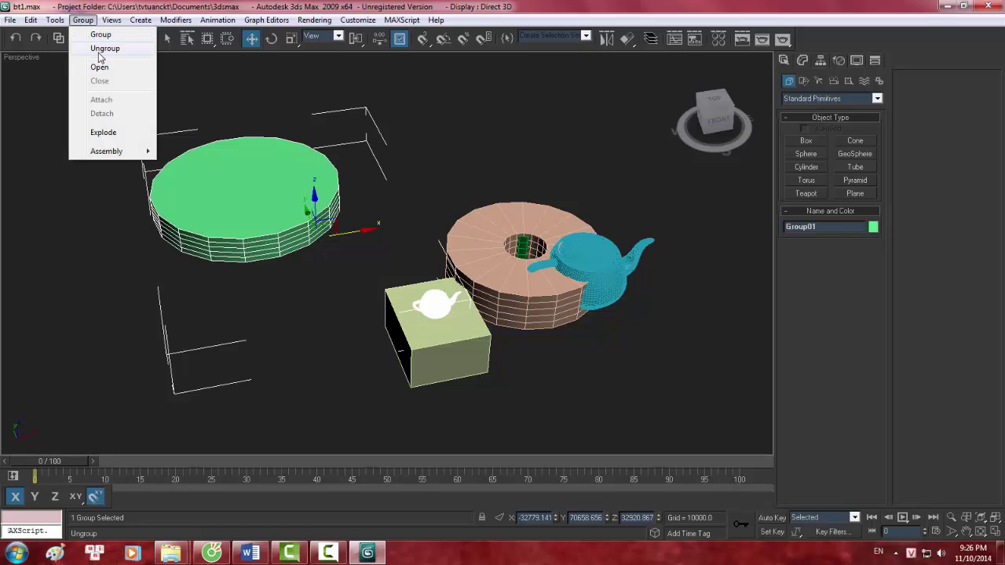
{"action": "left_click", "coordinate": [92, 49]}
{"action": "left_click", "coordinate": [186, 313]}
{"action": "left_click_drag", "start_coordinate": [620, 390], "coordinate": [127, 76]}
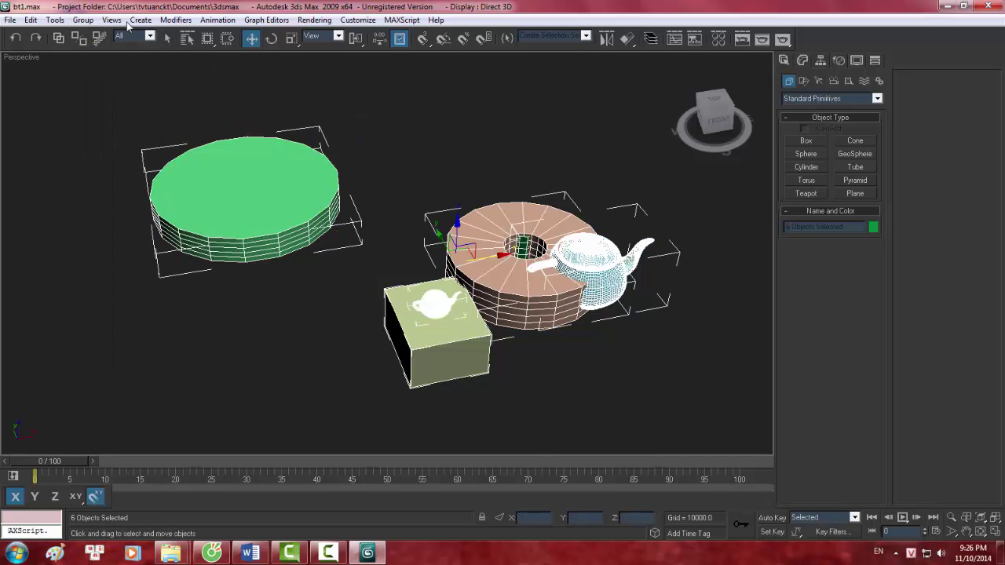
{"action": "left_click", "coordinate": [82, 20]}
{"action": "left_click", "coordinate": [100, 35]}
{"action": "left_click", "coordinate": [513, 296]}
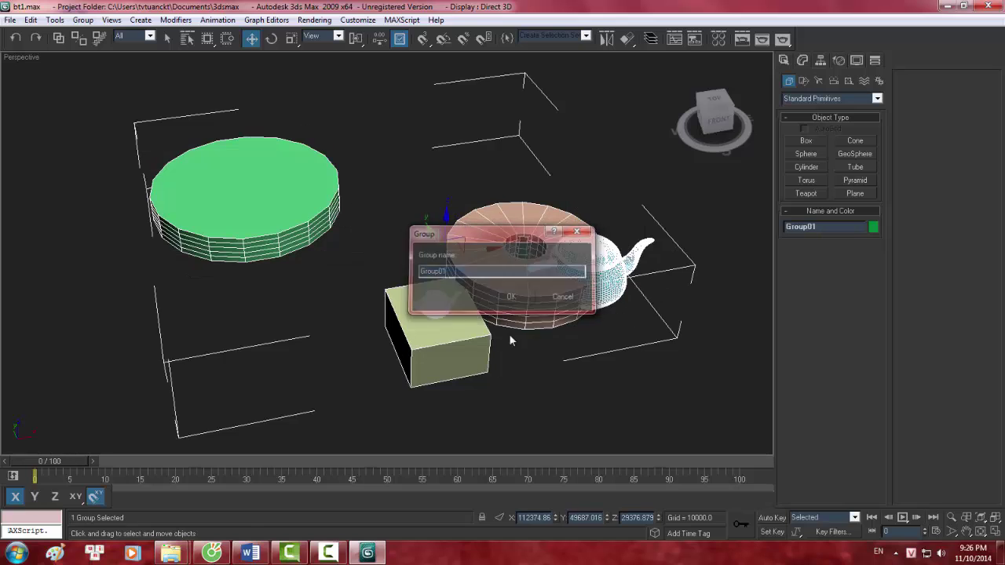
{"action": "left_click", "coordinate": [619, 376]}
{"action": "scroll", "coordinate": [581, 327], "scroll_direction": "up", "scroll_amount": 3}
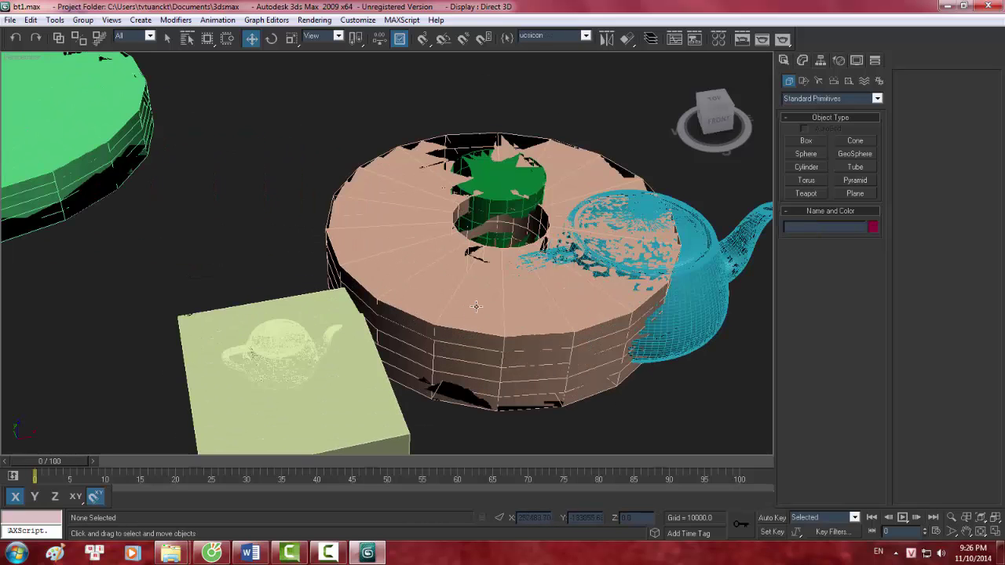
{"action": "scroll", "coordinate": [389, 286], "scroll_direction": "down", "scroll_amount": 1}
{"action": "left_click", "coordinate": [338, 283]}
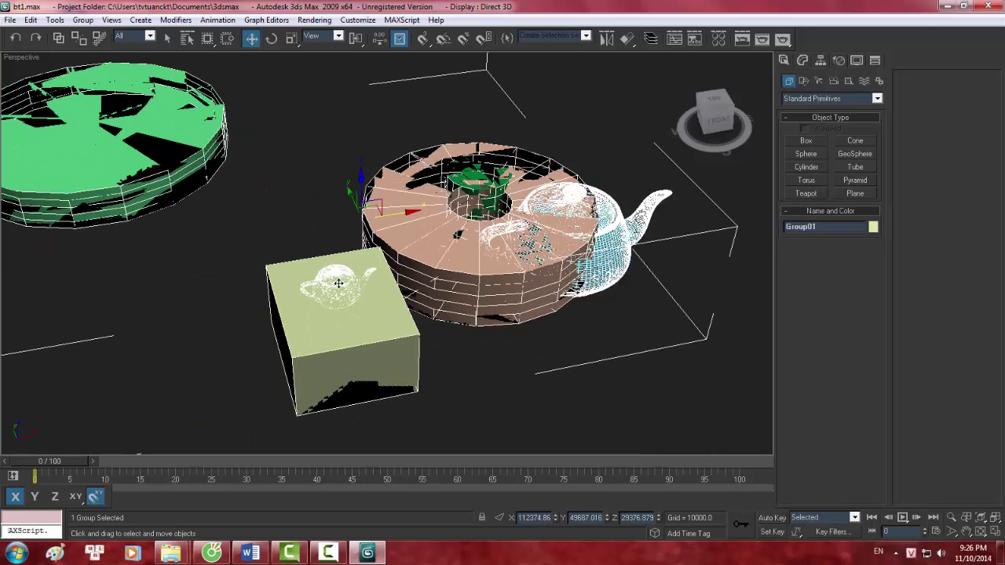
{"action": "scroll", "coordinate": [345, 210], "scroll_direction": "down", "scroll_amount": 2}
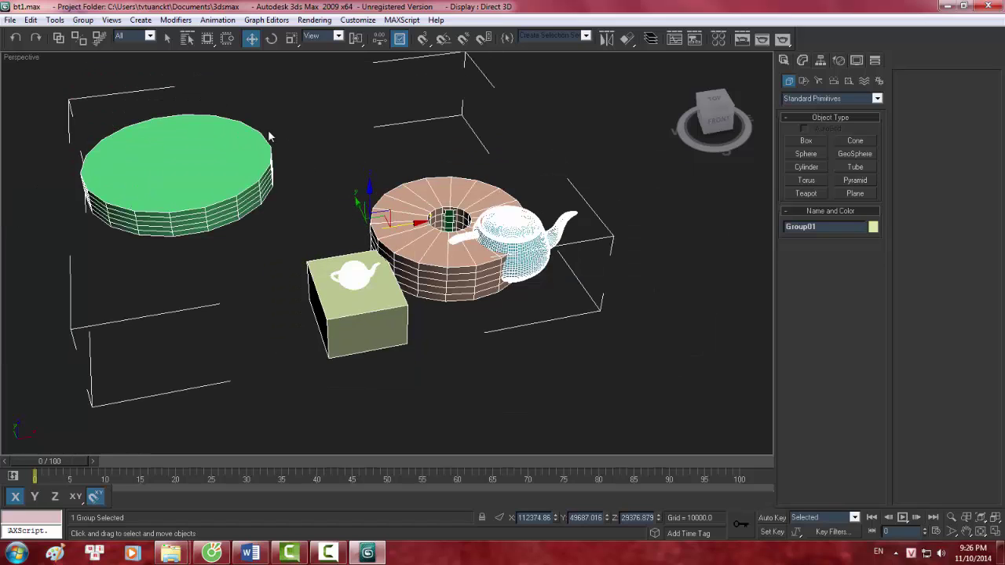
{"action": "left_click", "coordinate": [84, 19]}
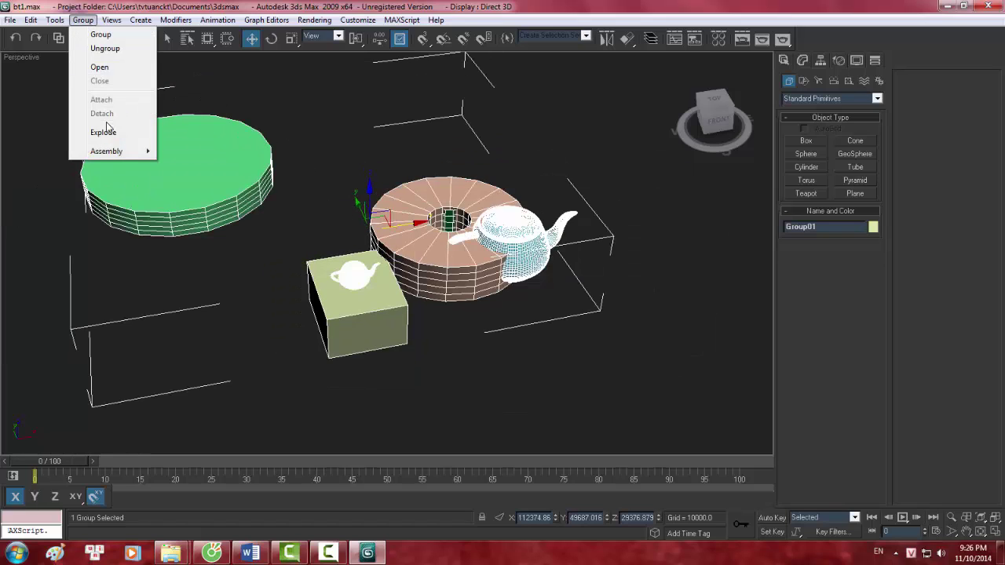
{"action": "left_click", "coordinate": [242, 118]}
{"action": "left_click", "coordinate": [195, 170]}
{"action": "left_click", "coordinate": [82, 19]}
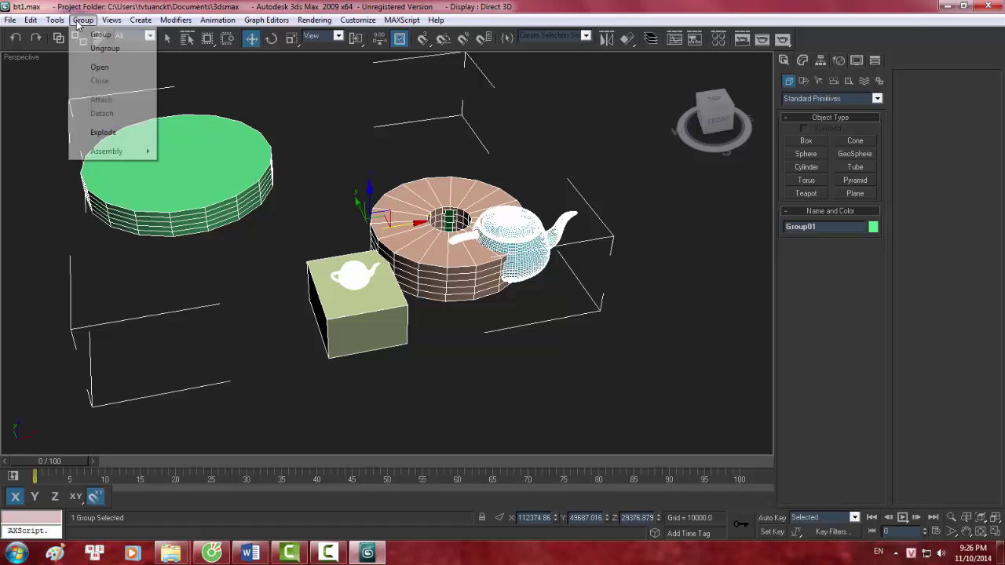
{"action": "left_click", "coordinate": [117, 133]}
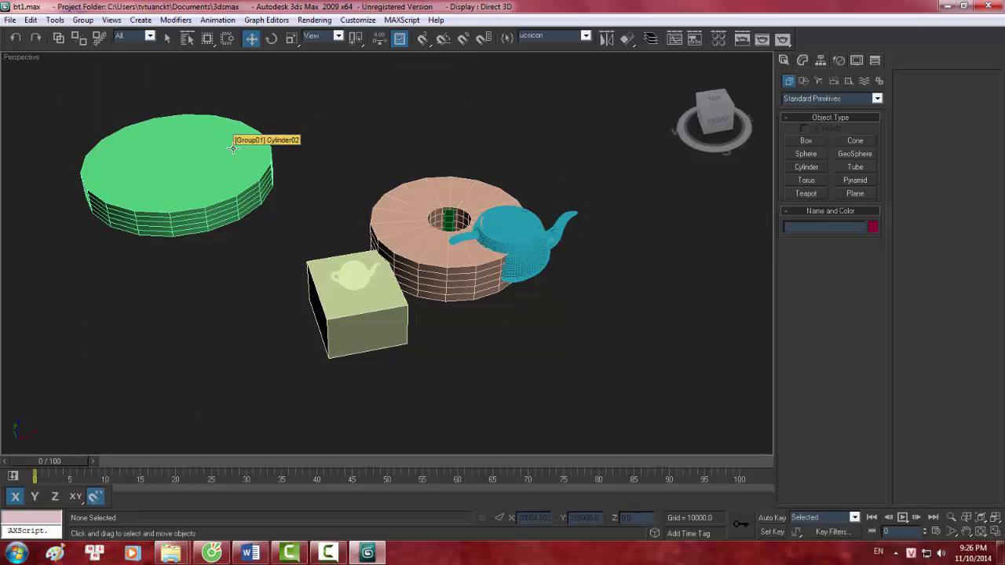
{"action": "scroll", "coordinate": [233, 147], "scroll_direction": "up", "scroll_amount": 2}
{"action": "scroll", "coordinate": [232, 148], "scroll_direction": "up", "scroll_amount": 1}
{"action": "scroll", "coordinate": [234, 149], "scroll_direction": "up", "scroll_amount": 2}
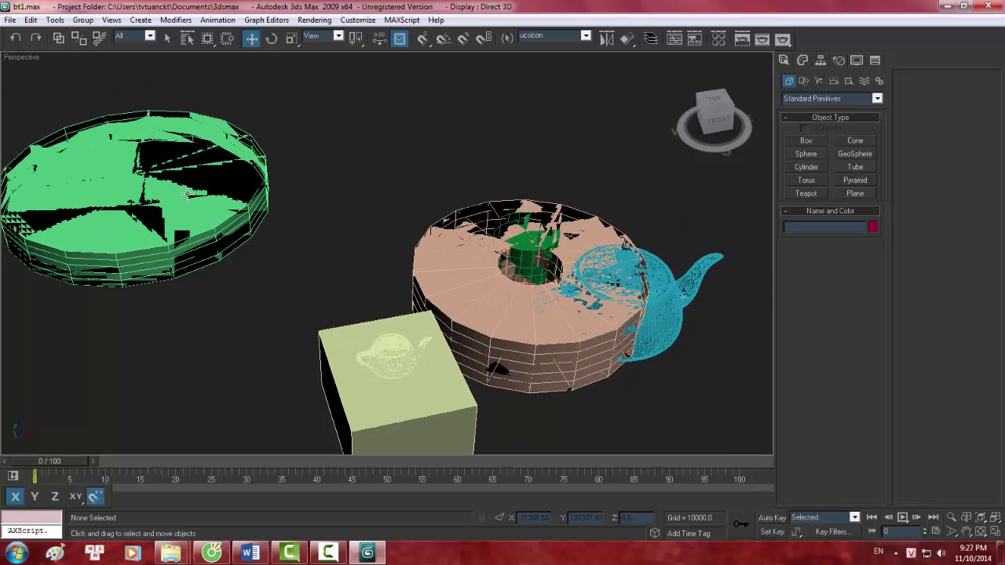
{"action": "key", "text": "ctrl+z"}
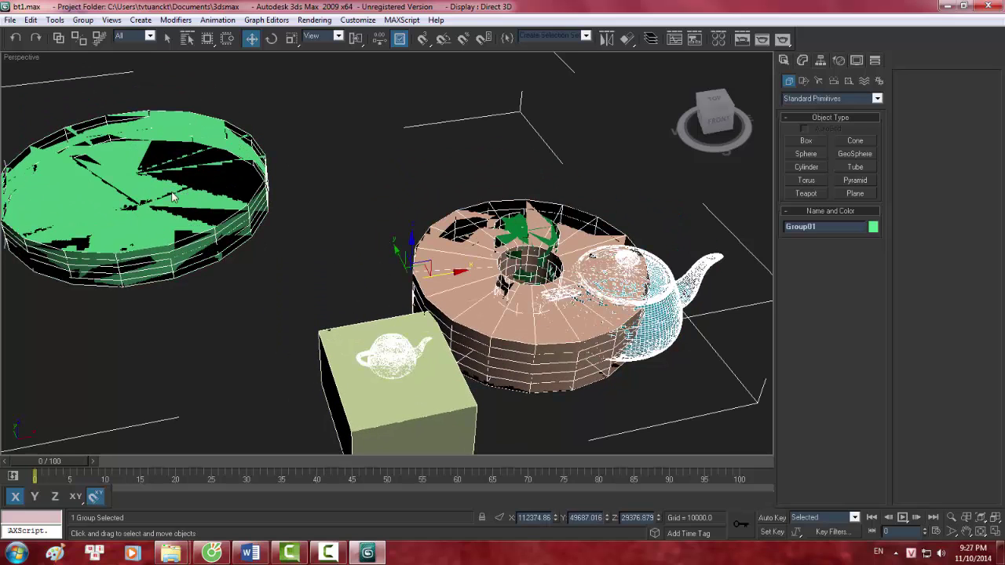
{"action": "left_click", "coordinate": [83, 20]}
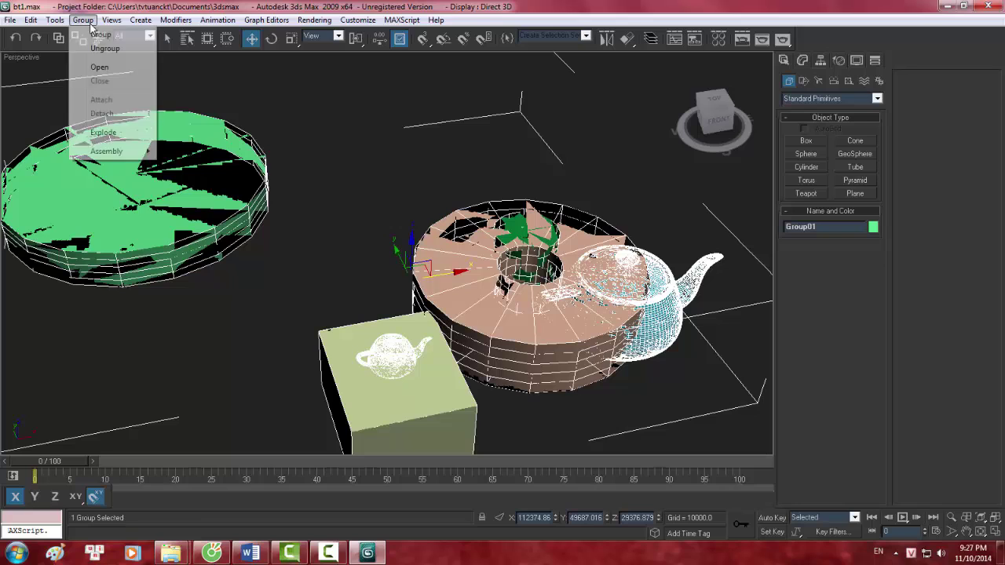
{"action": "left_click", "coordinate": [100, 67]}
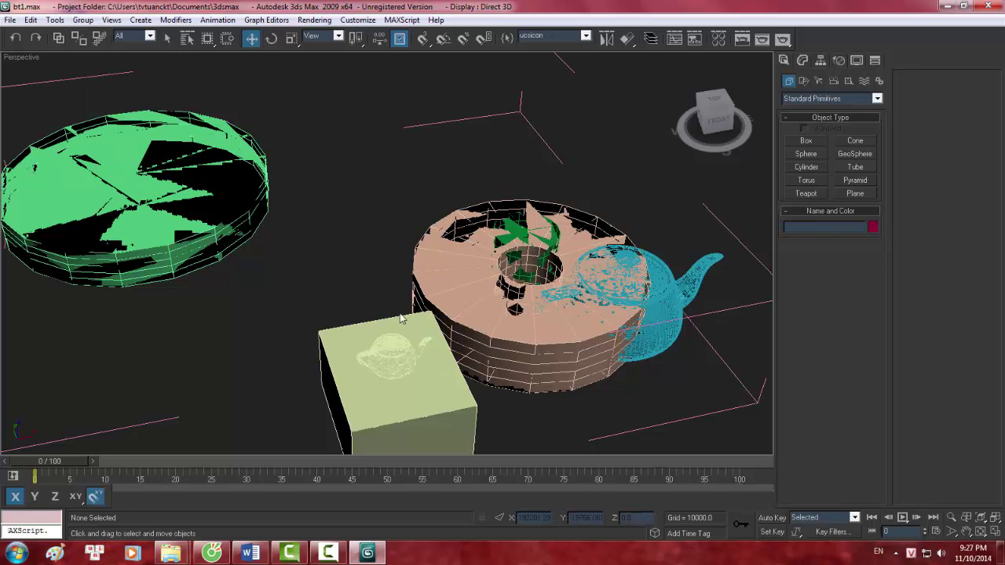
{"action": "left_click", "coordinate": [394, 359]}
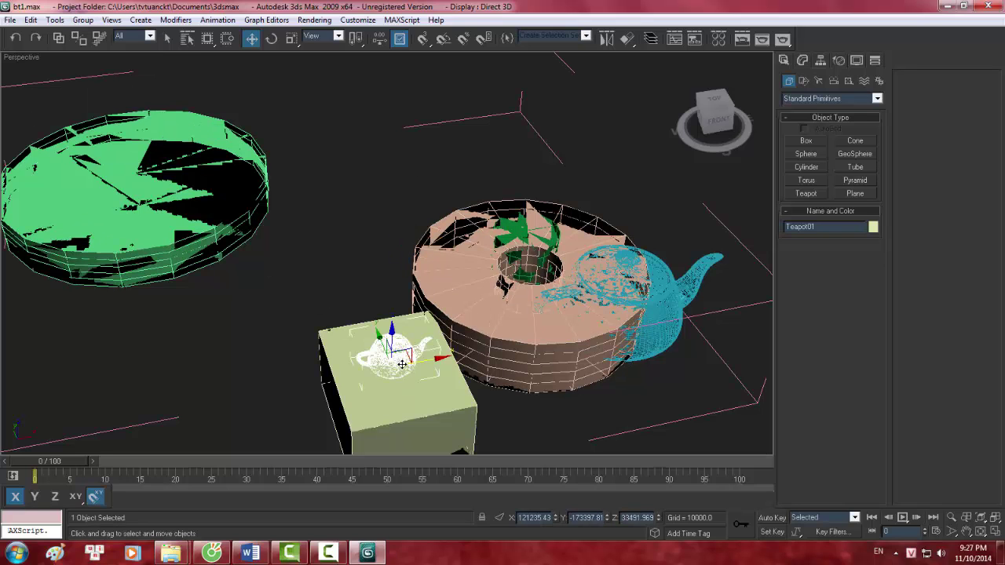
{"action": "left_click", "coordinate": [323, 157]}
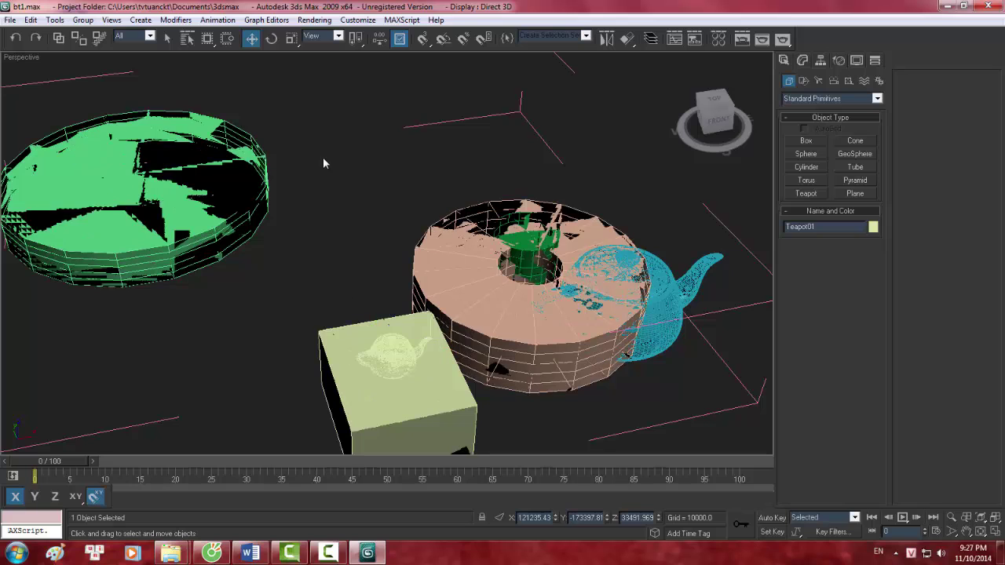
{"action": "left_click", "coordinate": [132, 139]}
{"action": "middle_click_drag", "start_coordinate": [277, 173], "coordinate": [320, 141]}
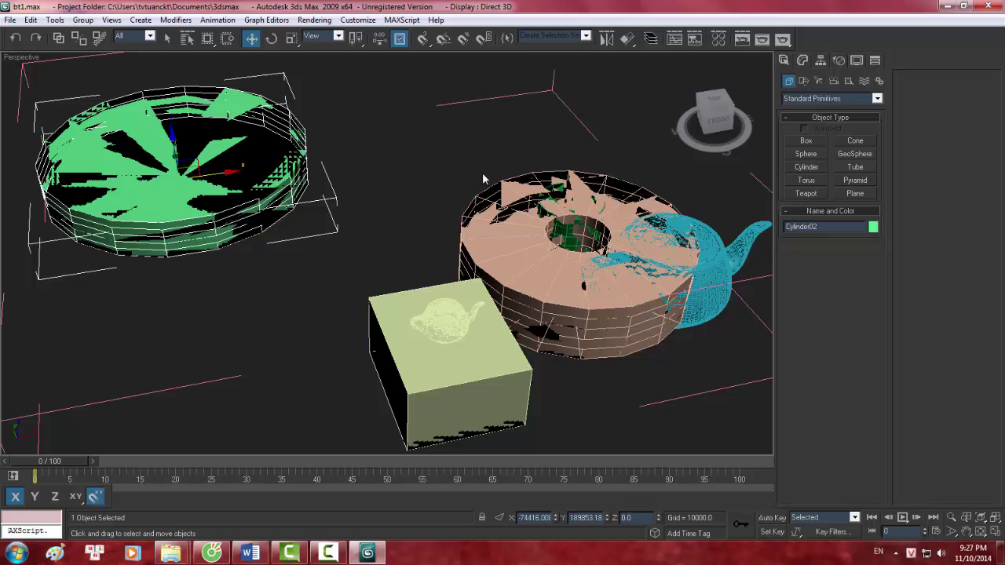
{"action": "left_click", "coordinate": [83, 20]}
{"action": "left_click", "coordinate": [95, 82]}
{"action": "scroll", "coordinate": [383, 124], "scroll_direction": "down", "scroll_amount": 3}
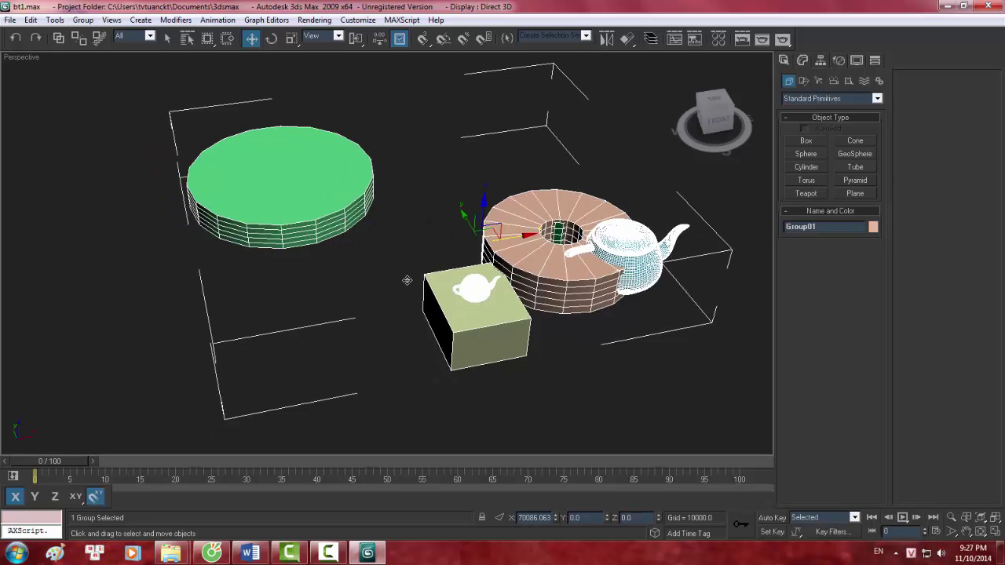
{"action": "middle_click_drag", "start_coordinate": [402, 280], "coordinate": [406, 279]}
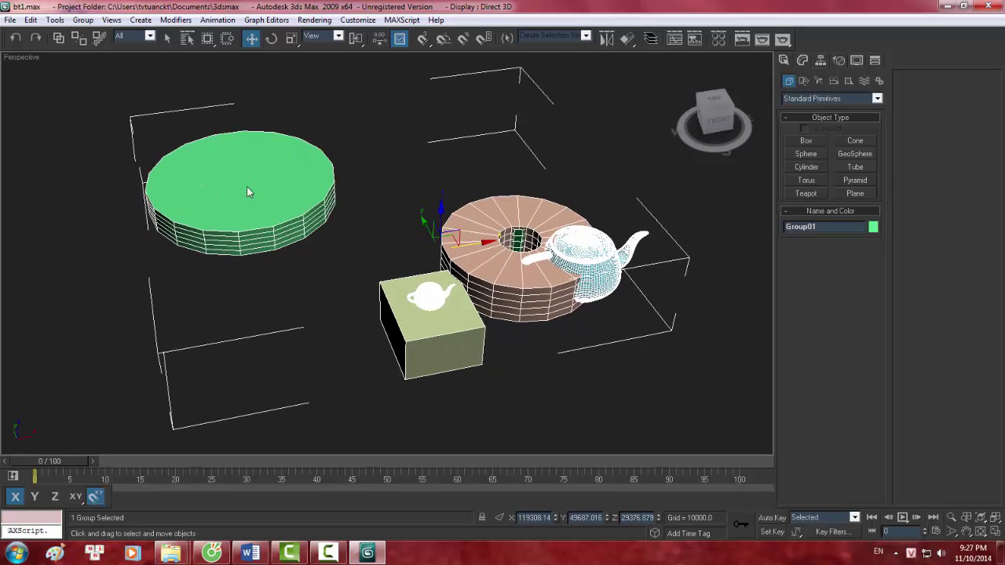
- Open Group01, detach the small teapot from it, and close the group
{"action": "left_click", "coordinate": [82, 20]}
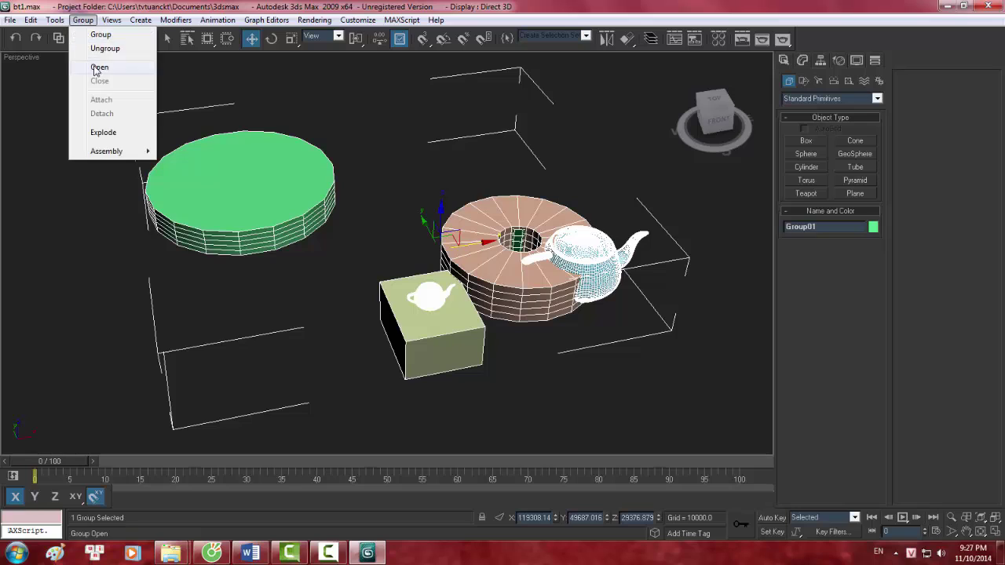
{"action": "left_click", "coordinate": [94, 68]}
{"action": "left_click", "coordinate": [594, 251]}
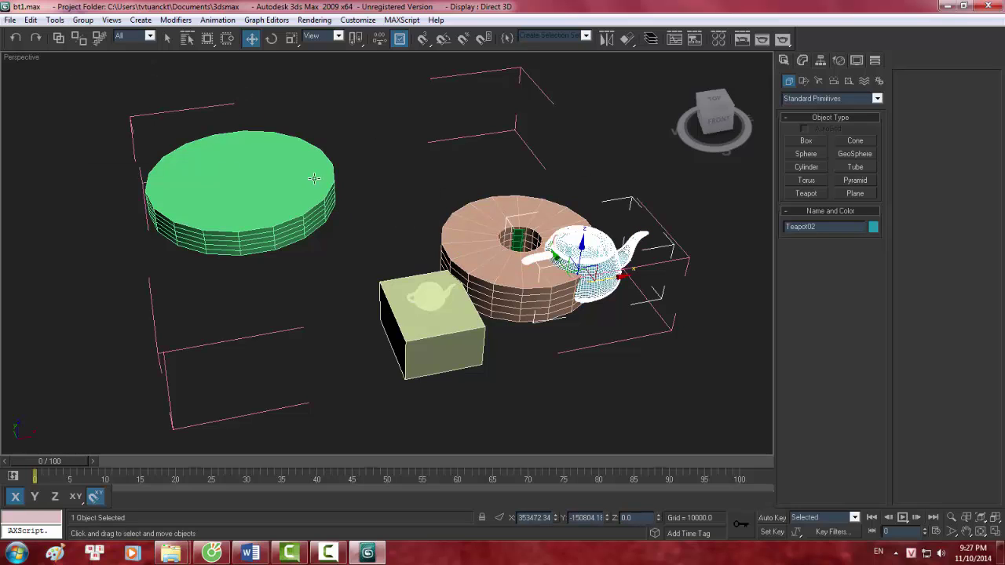
{"action": "left_click", "coordinate": [430, 295]}
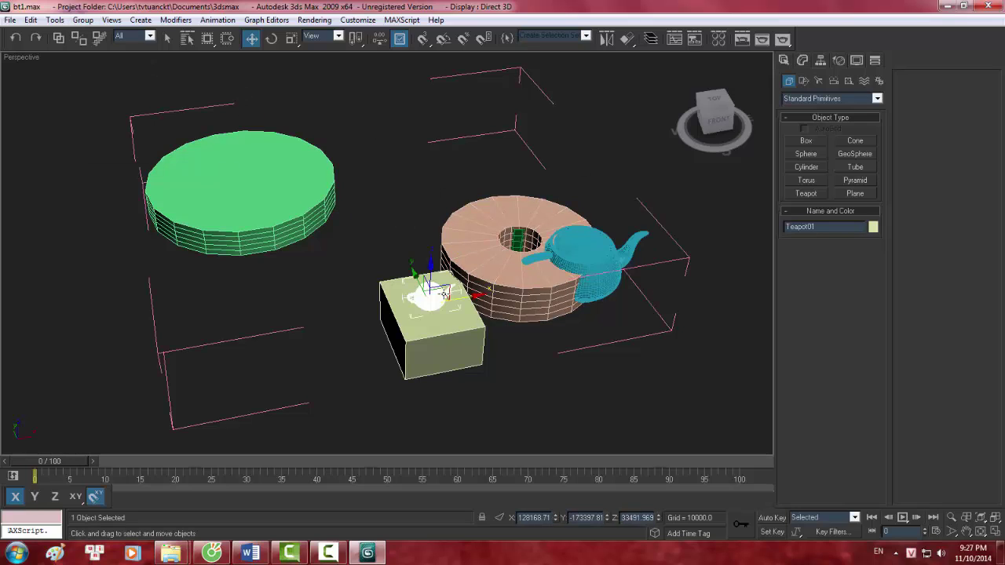
{"action": "left_click", "coordinate": [90, 21]}
{"action": "left_click", "coordinate": [109, 118]}
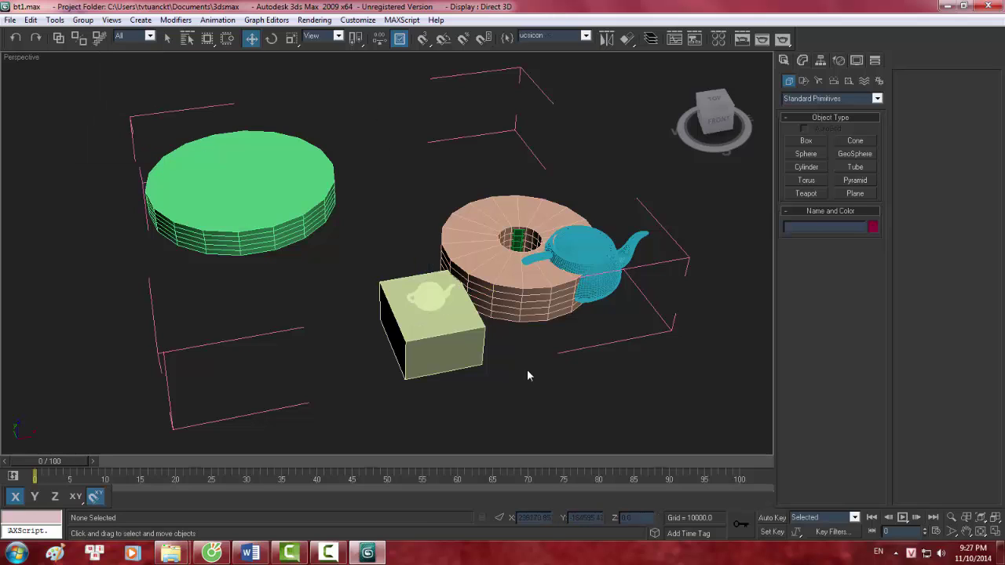
{"action": "left_click", "coordinate": [90, 21]}
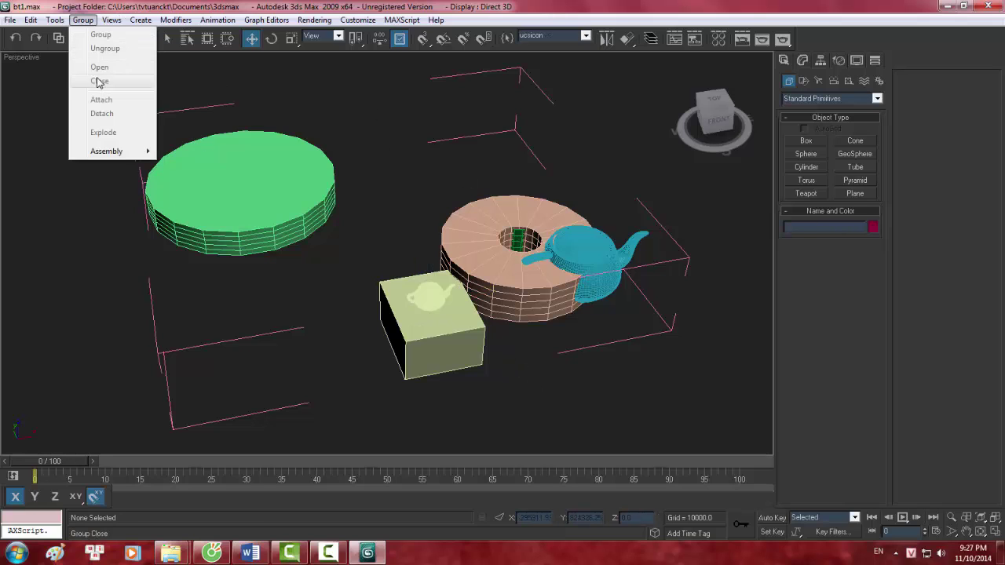
{"action": "left_click", "coordinate": [98, 83]}
- Select the whole Group01 and move it far along the X axis
{"action": "left_click", "coordinate": [609, 142]}
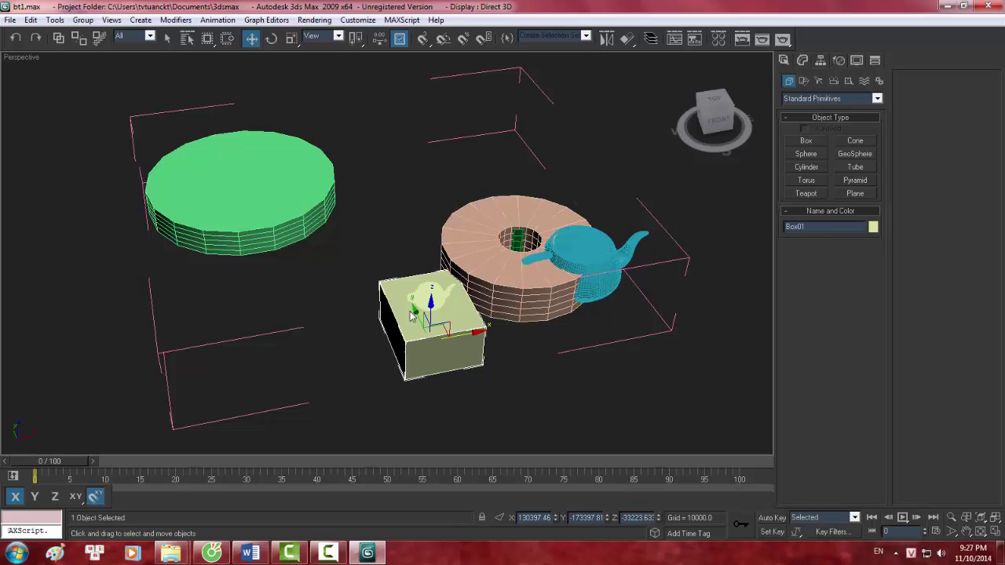
{"action": "left_click", "coordinate": [83, 19]}
{"action": "left_click", "coordinate": [243, 196]}
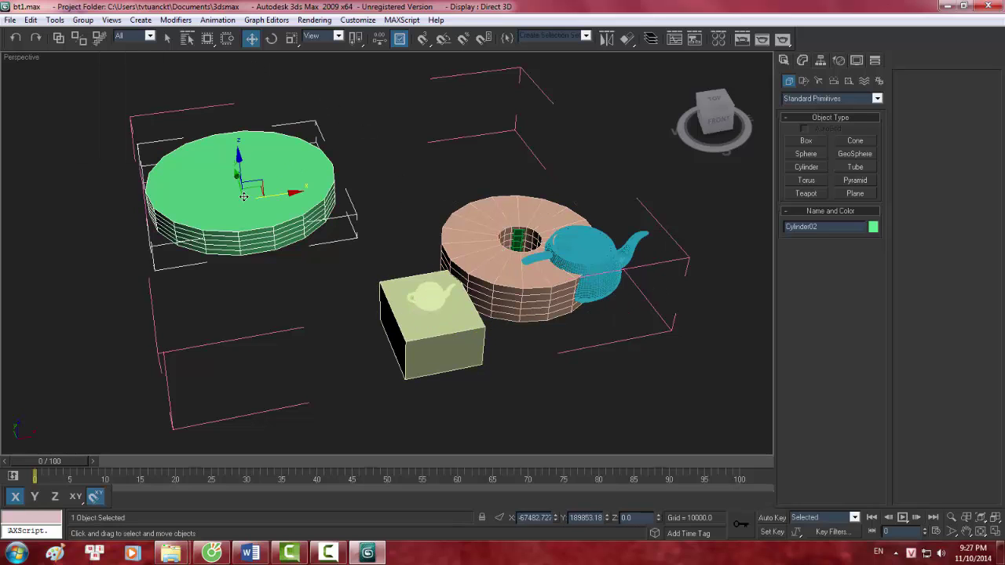
{"action": "left_click_drag", "start_coordinate": [209, 95], "coordinate": [135, 116]}
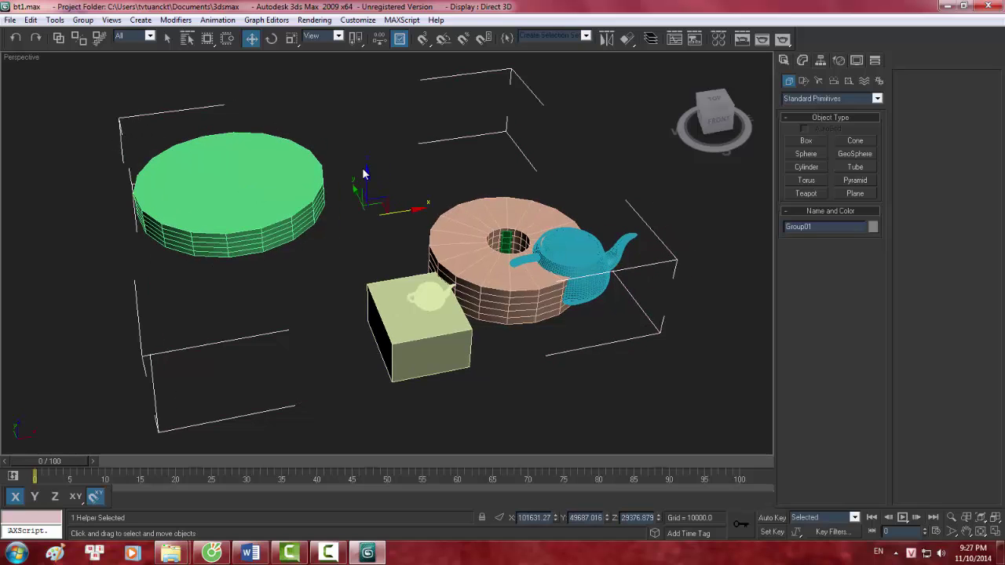
{"action": "left_click_drag", "start_coordinate": [402, 209], "coordinate": [430, 354]}
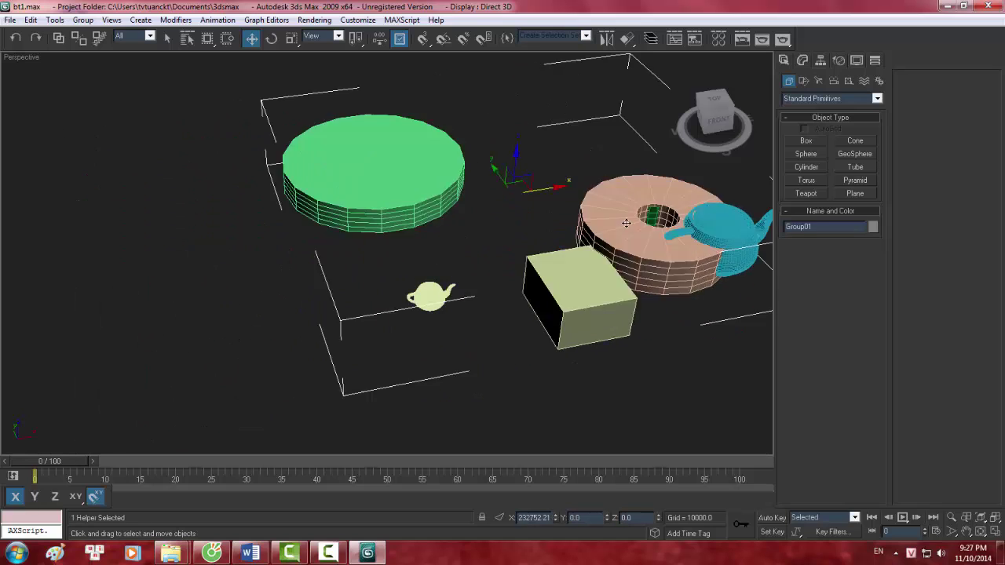
- Try moving the green cylinder right and forward, then undo the move
{"action": "left_click", "coordinate": [431, 296]}
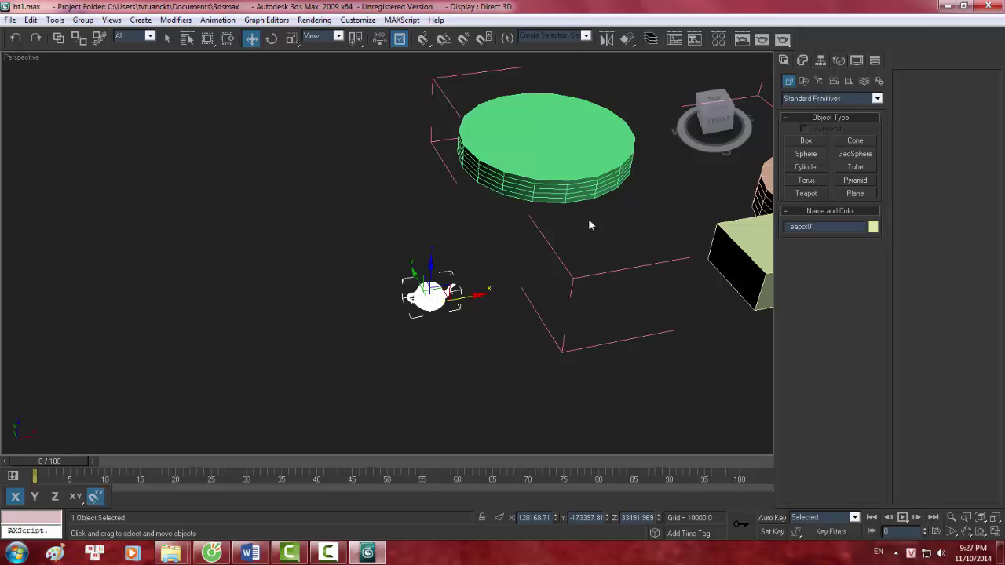
{"action": "scroll", "coordinate": [590, 225], "scroll_direction": "down", "scroll_amount": 2}
{"action": "left_click", "coordinate": [346, 184]}
{"action": "left_click_drag", "start_coordinate": [363, 198], "coordinate": [503, 190]}
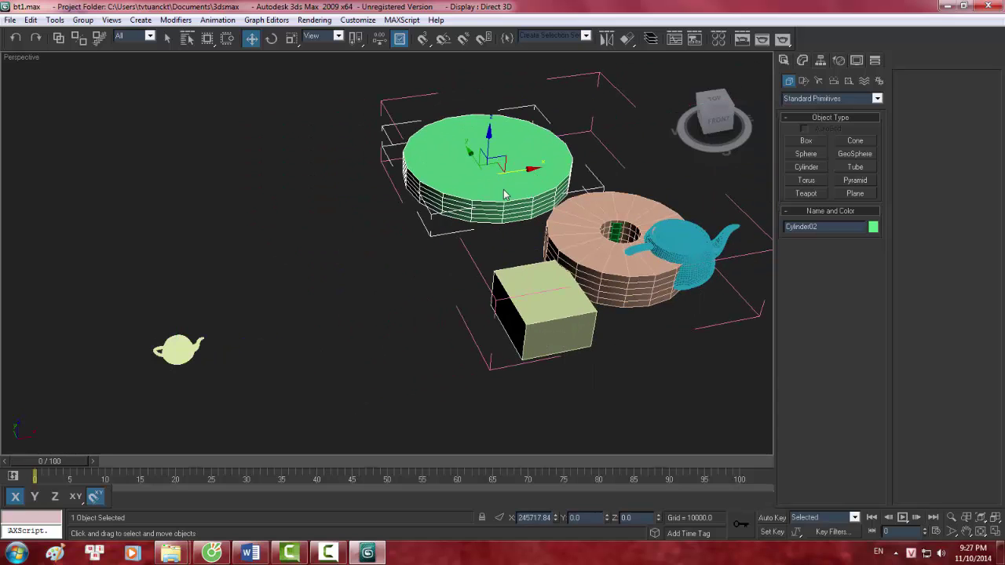
{"action": "key", "text": "ctrl+z"}
{"action": "left_click", "coordinate": [521, 198]}
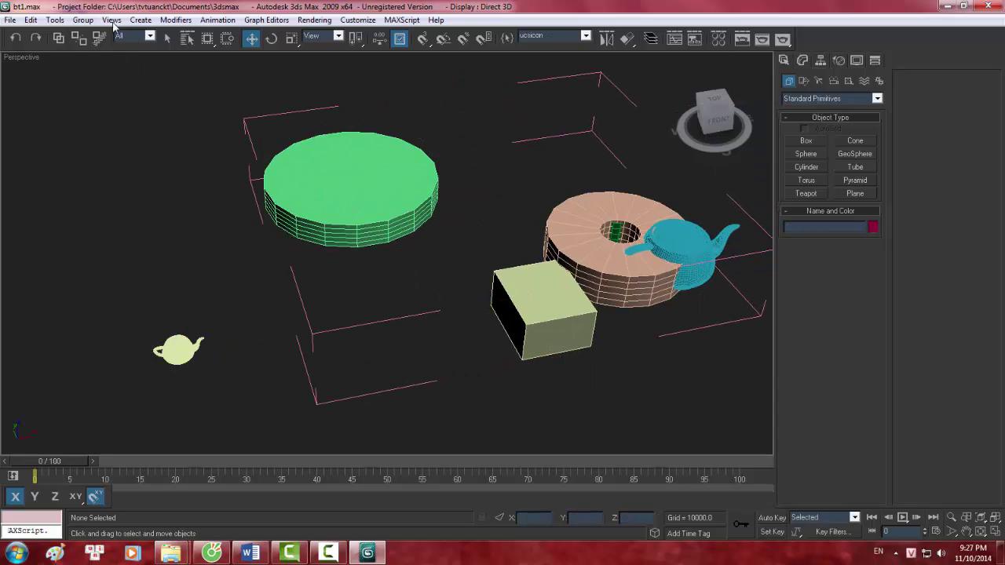
- Close the group from the Group menu and select Group01
{"action": "left_click", "coordinate": [82, 20]}
{"action": "left_click", "coordinate": [101, 84]}
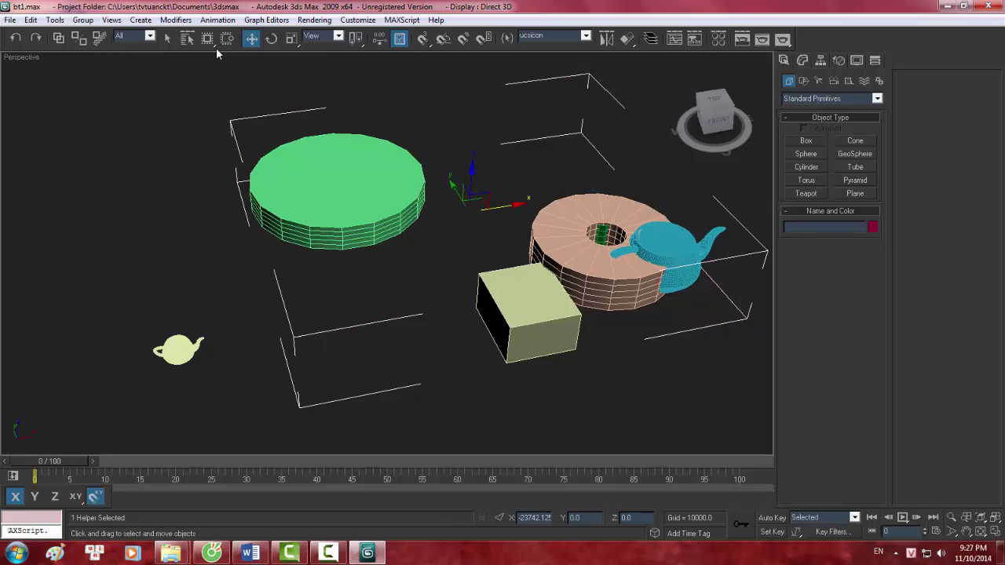
{"action": "left_click", "coordinate": [82, 19]}
{"action": "left_click", "coordinate": [98, 95]}
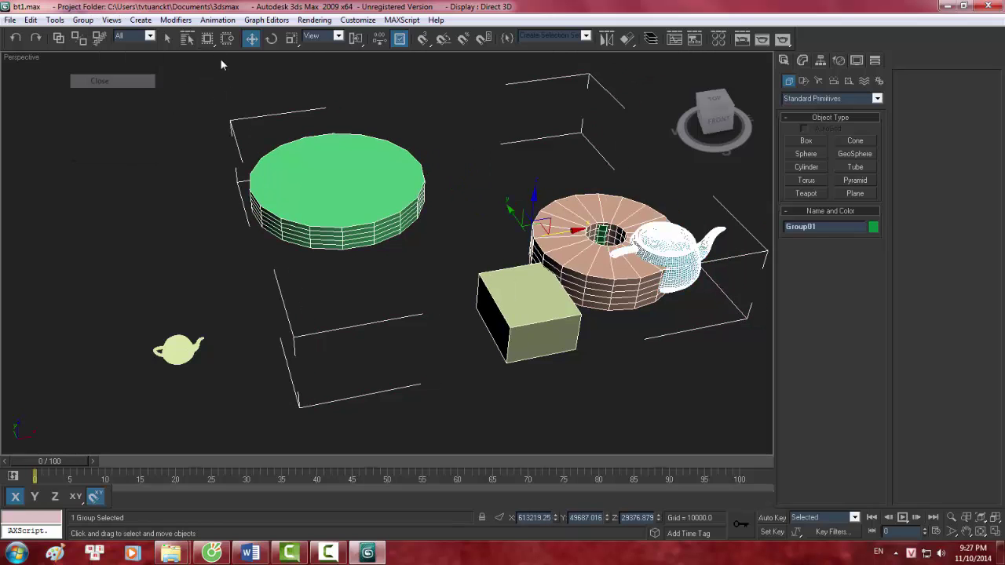
{"action": "left_click", "coordinate": [519, 227]}
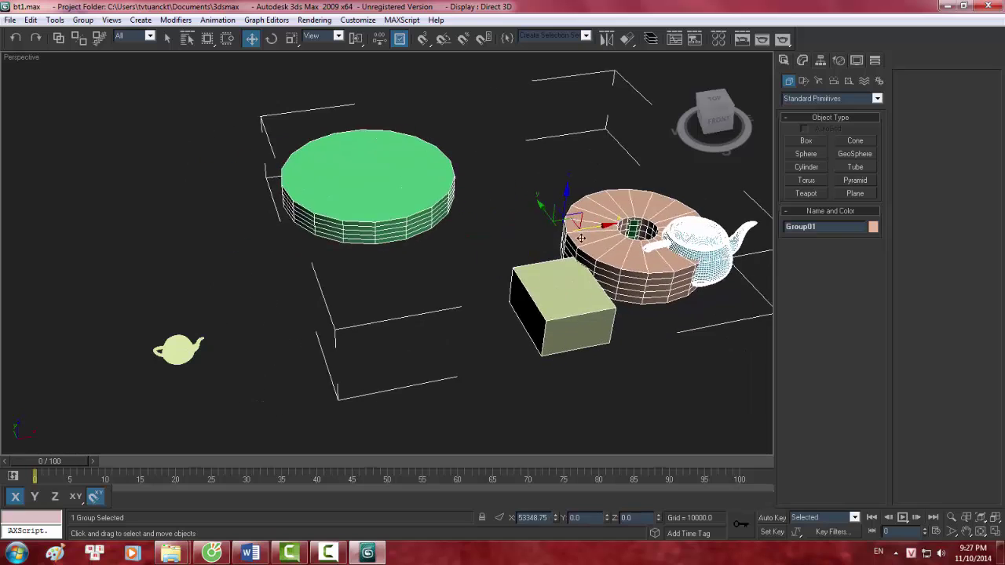
- Move the detached small teapot right and up toward the other objects
{"action": "left_click", "coordinate": [179, 350]}
{"action": "left_click_drag", "start_coordinate": [222, 354], "coordinate": [284, 342]}
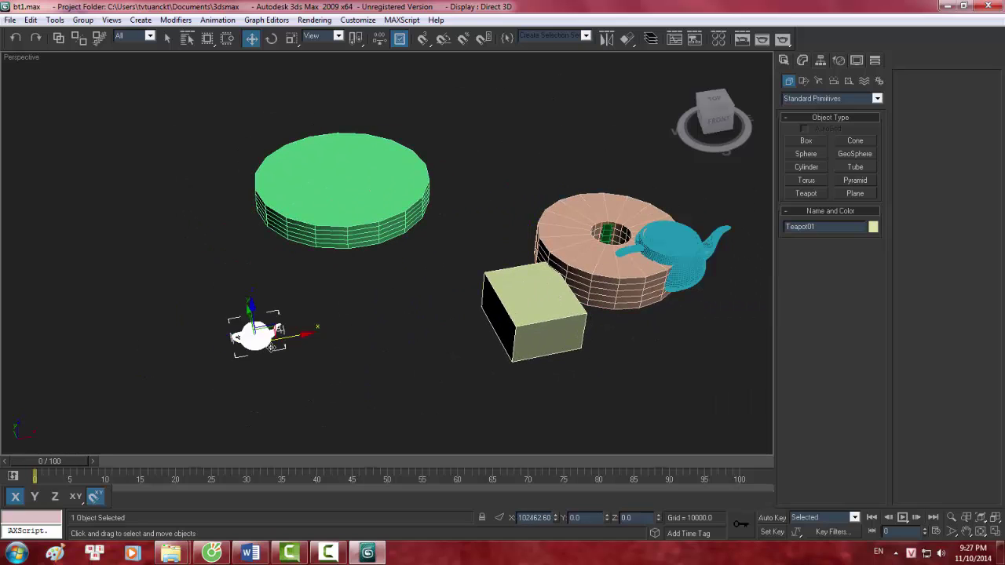
{"action": "scroll", "coordinate": [397, 251], "scroll_direction": "up", "scroll_amount": 2}
{"action": "scroll", "coordinate": [397, 251], "scroll_direction": "down", "scroll_amount": 2}
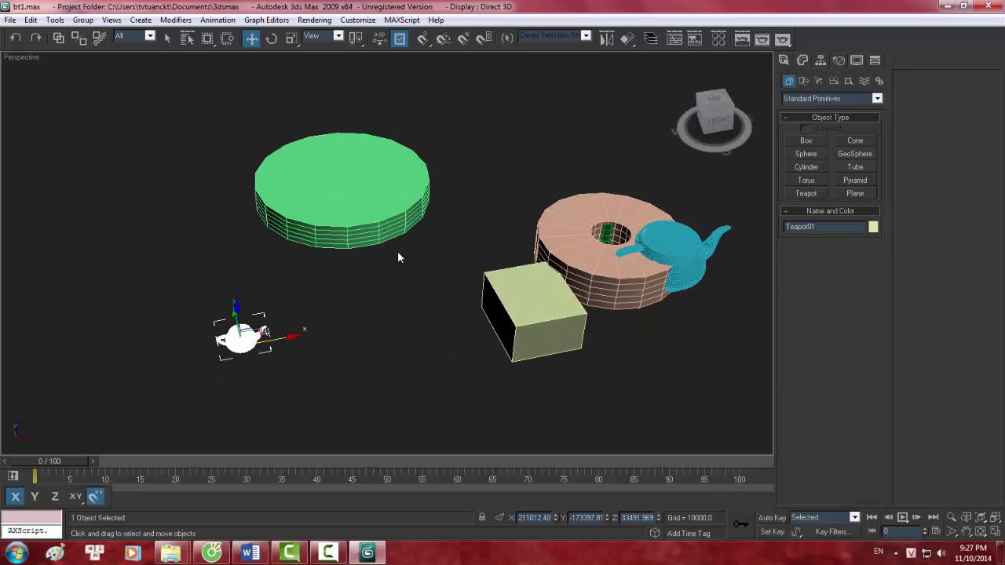
{"action": "scroll", "coordinate": [375, 271], "scroll_direction": "up", "scroll_amount": 2}
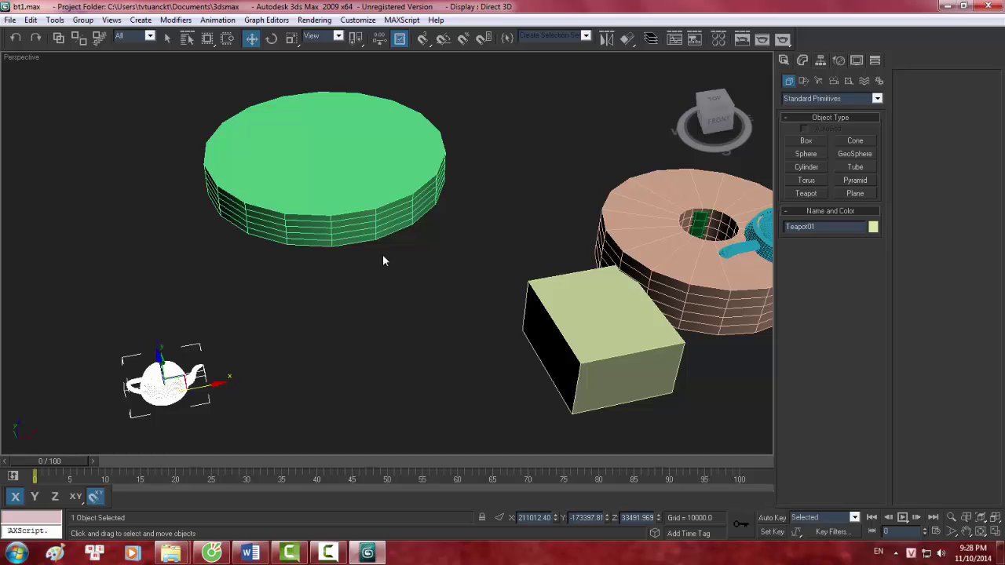
- Explode the existing cylinder and torus group into separate objects
{"action": "left_click", "coordinate": [346, 212]}
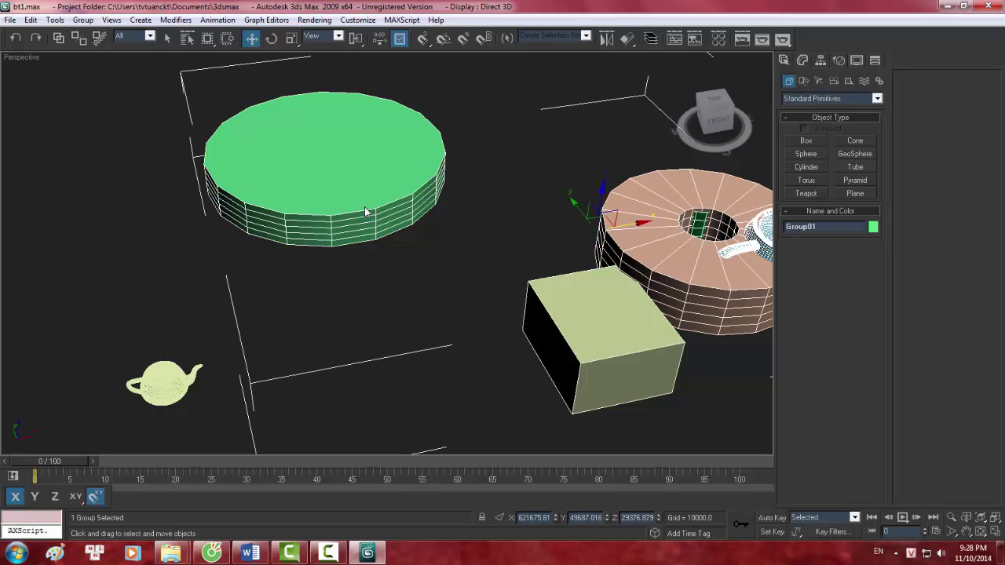
{"action": "scroll", "coordinate": [295, 266], "scroll_direction": "down", "scroll_amount": 1}
{"action": "scroll", "coordinate": [217, 271], "scroll_direction": "down", "scroll_amount": 4}
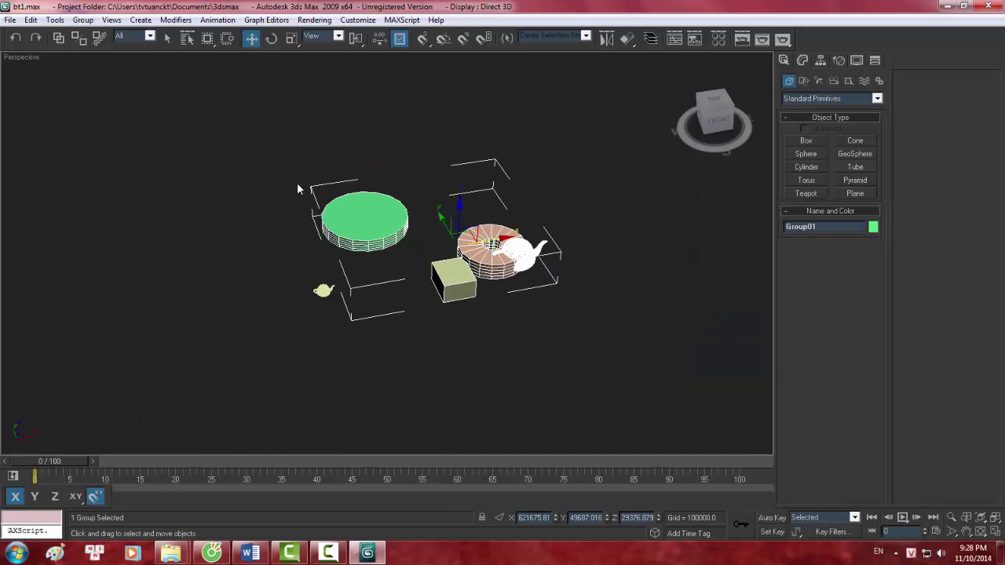
{"action": "left_click", "coordinate": [82, 19]}
{"action": "left_click", "coordinate": [95, 132]}
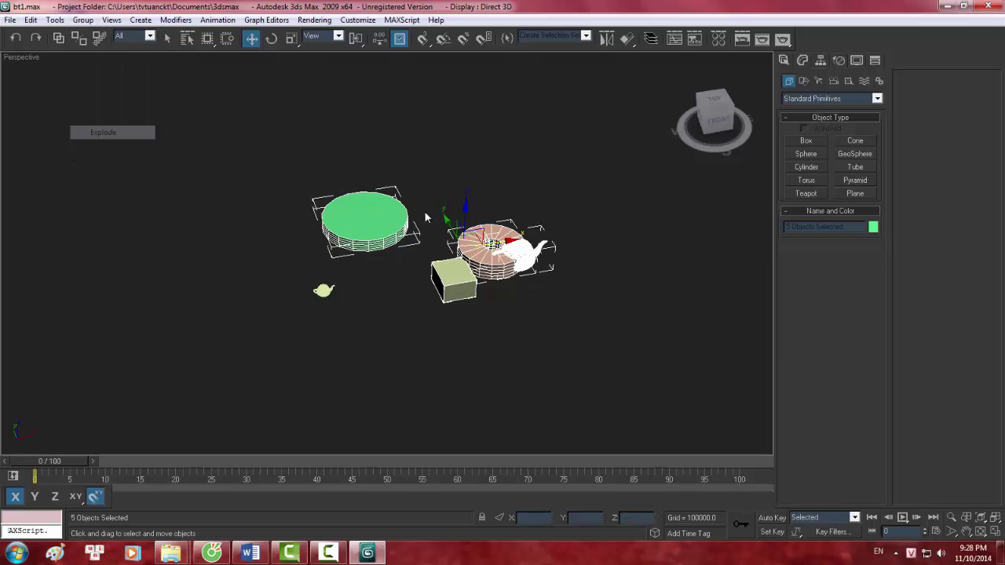
- Clear the selection and reframe the view to pick out the cylinder and box
{"action": "left_click", "coordinate": [512, 314]}
{"action": "scroll", "coordinate": [515, 297], "scroll_direction": "up", "scroll_amount": 5}
{"action": "scroll", "coordinate": [515, 297], "scroll_direction": "down", "scroll_amount": 3}
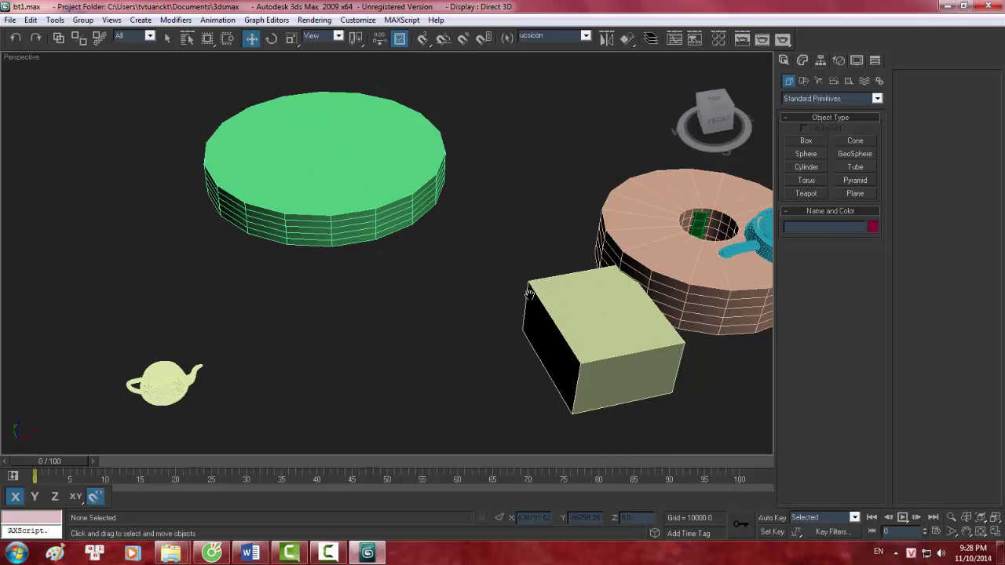
{"action": "middle_click_drag", "start_coordinate": [697, 235], "coordinate": [595, 236]}
{"action": "left_click", "coordinate": [594, 237]}
{"action": "left_click", "coordinate": [586, 236]}
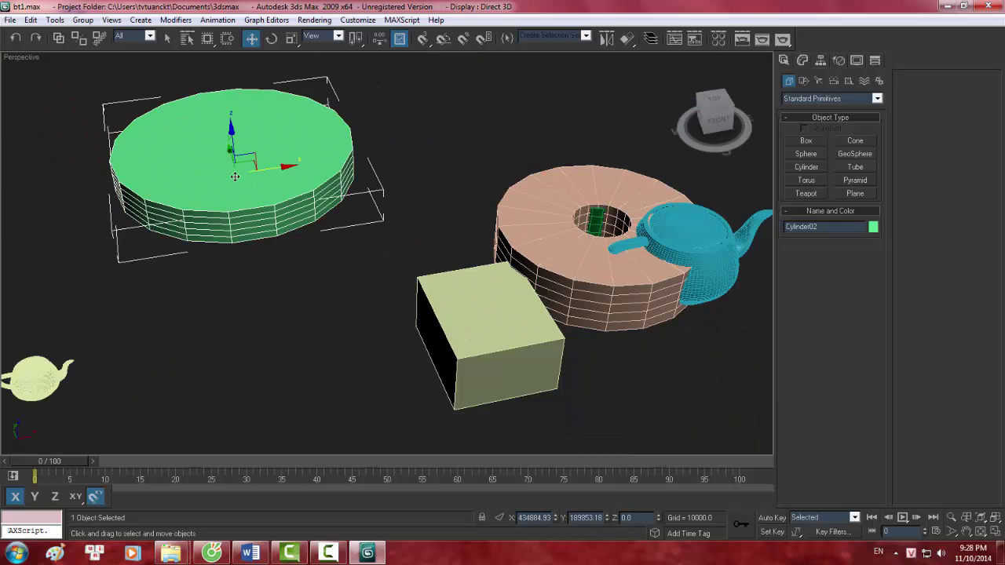
{"action": "left_click", "coordinate": [471, 284]}
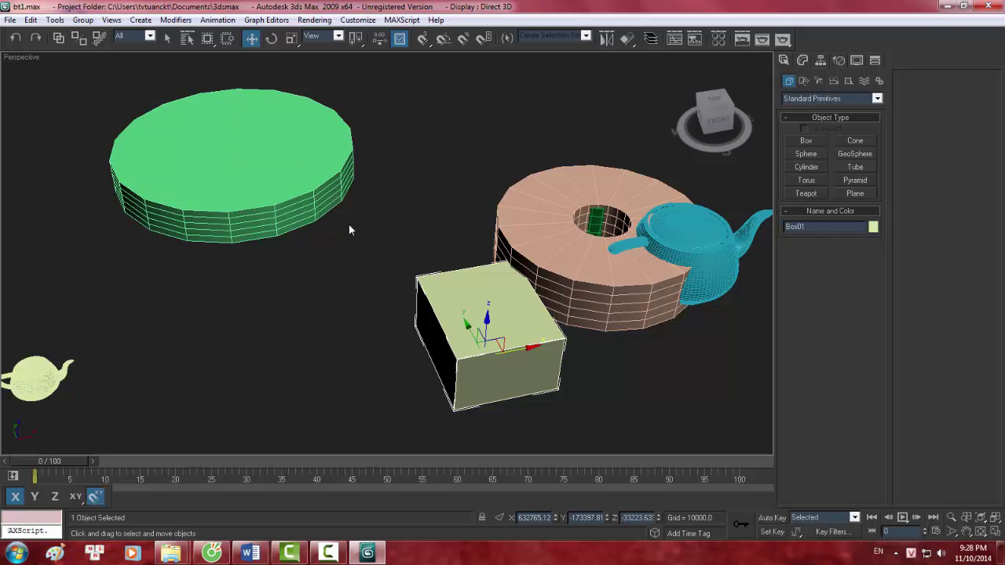
{"action": "left_click", "coordinate": [288, 184]}
{"action": "left_click", "coordinate": [463, 297], "text": "ctrl"}
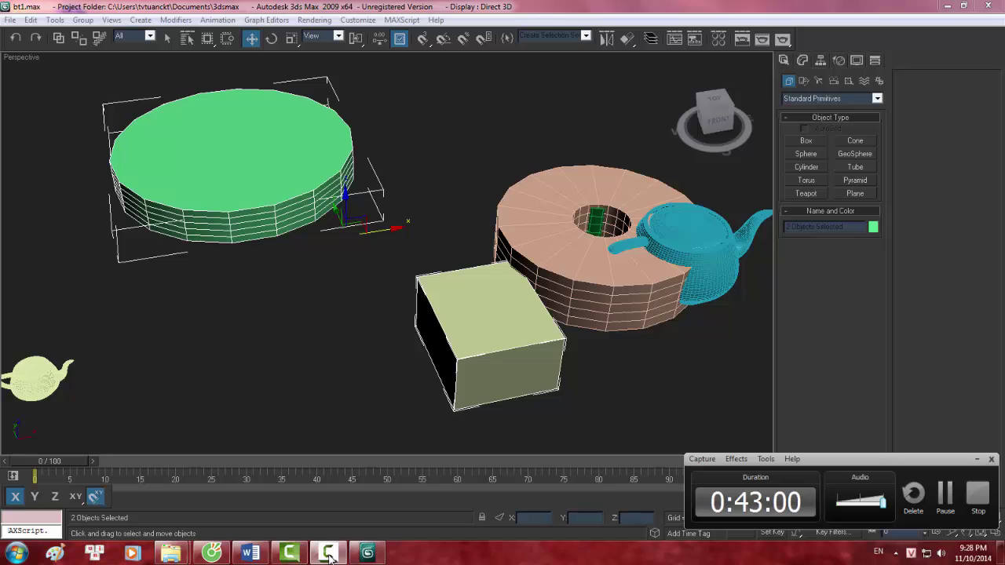
- Select the green cylinder and the box together and group them
{"action": "left_click", "coordinate": [277, 187]}
{"action": "left_click", "coordinate": [438, 294]}
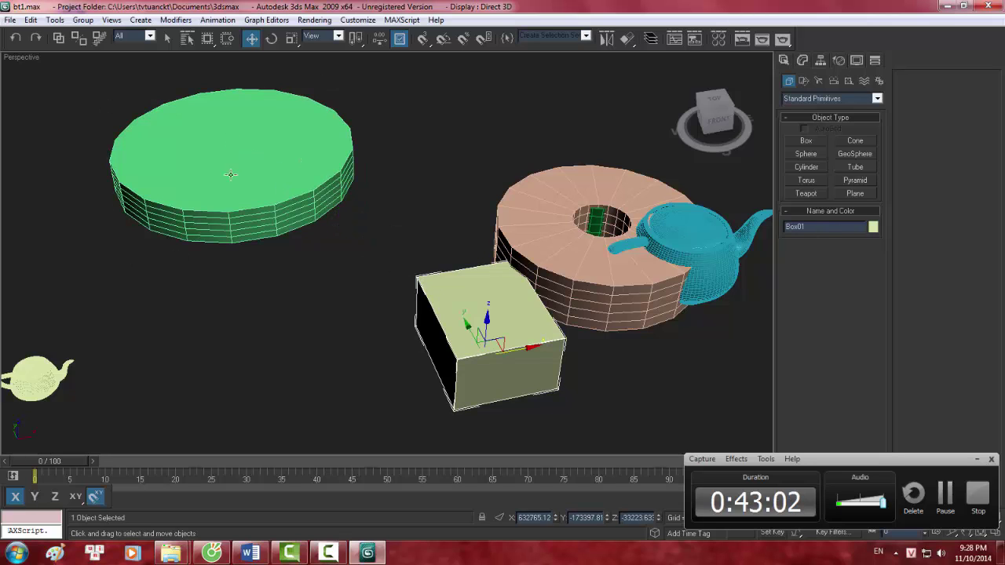
{"action": "left_click", "coordinate": [234, 190], "text": "ctrl"}
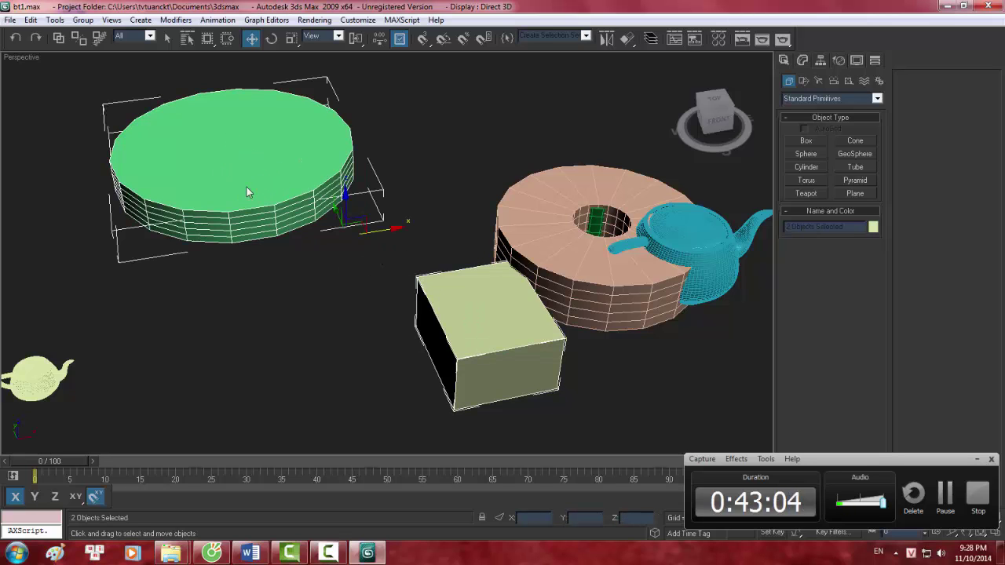
{"action": "right_click", "coordinate": [274, 239]}
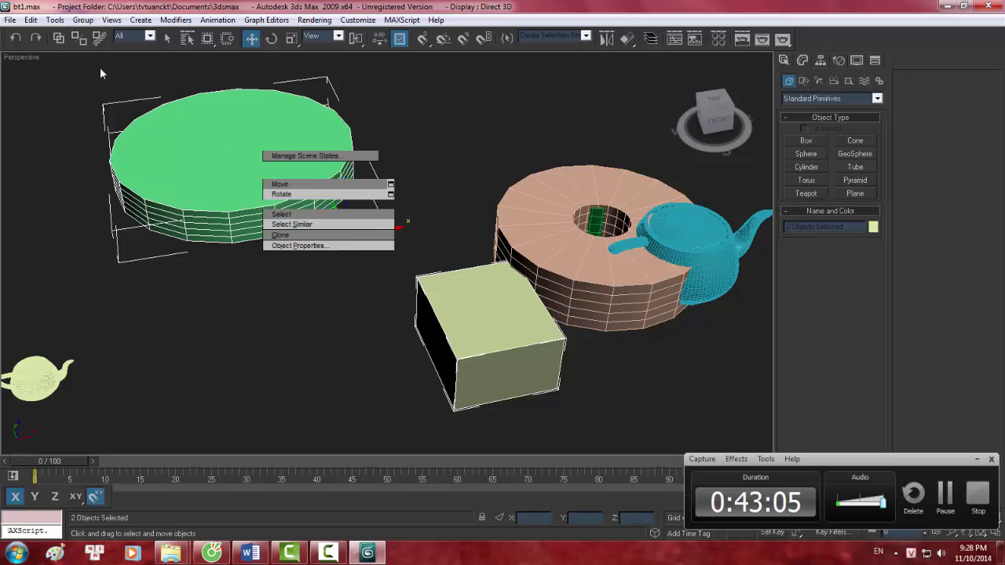
{"action": "left_click", "coordinate": [83, 20]}
{"action": "key", "text": "Return"}
- Confirm Group01, group it with the teapot as Group02, then ungroup Group02
{"action": "left_click", "coordinate": [512, 296]}
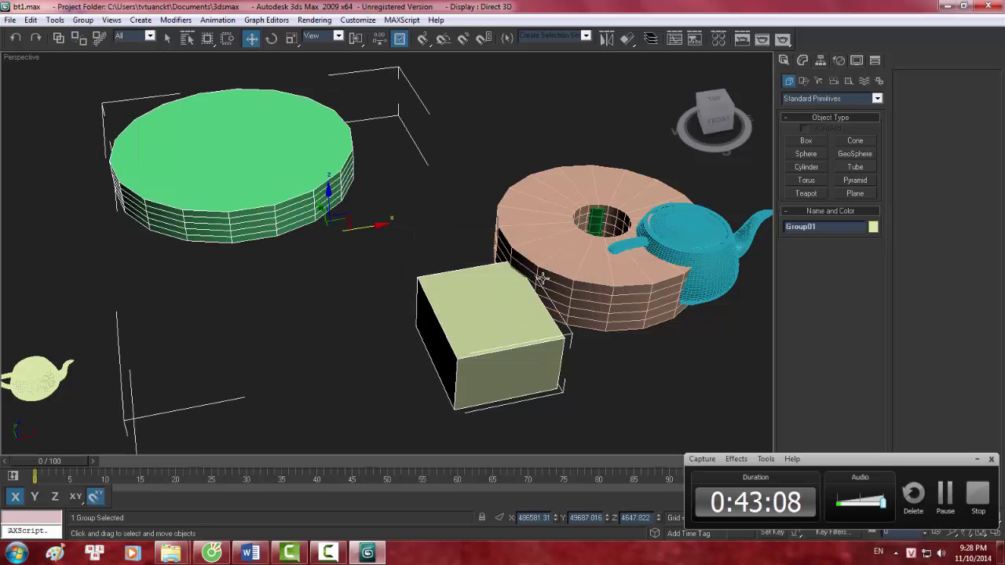
{"action": "left_click", "coordinate": [681, 237], "text": "ctrl"}
{"action": "left_click", "coordinate": [82, 20]}
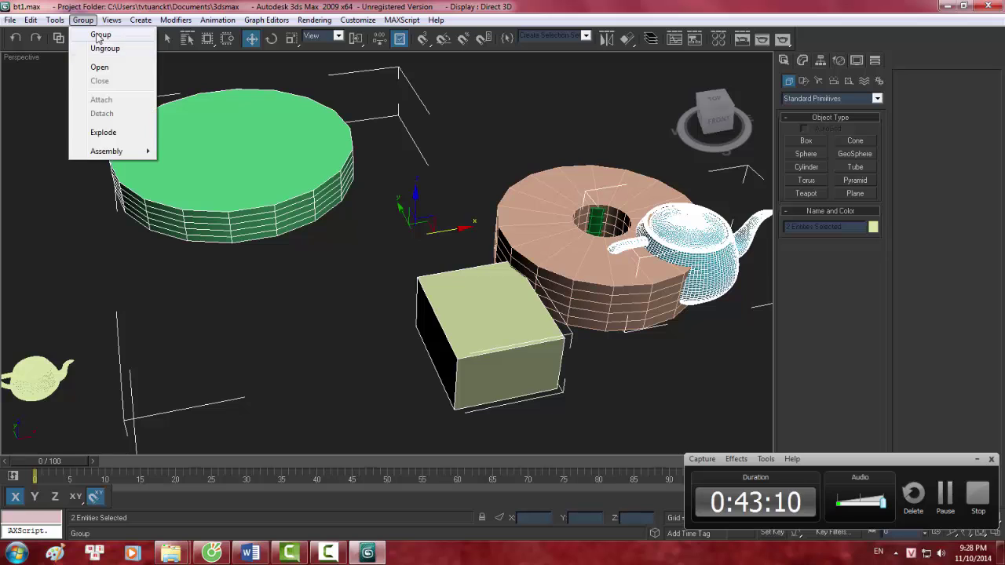
{"action": "left_click", "coordinate": [93, 34]}
{"action": "left_click", "coordinate": [511, 296]}
{"action": "scroll", "coordinate": [495, 155], "scroll_direction": "up", "scroll_amount": 3}
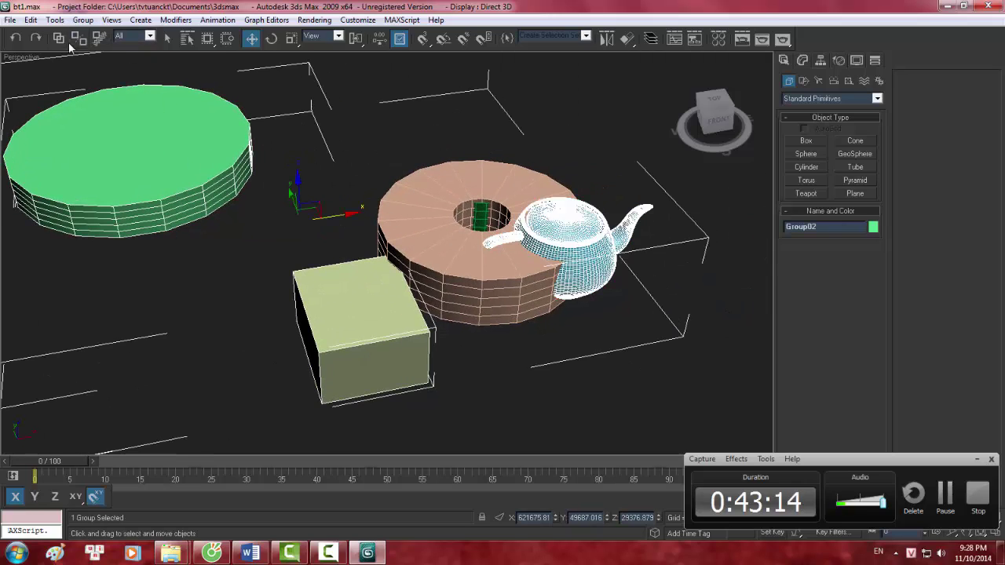
{"action": "left_click", "coordinate": [83, 20]}
{"action": "left_click", "coordinate": [94, 47]}
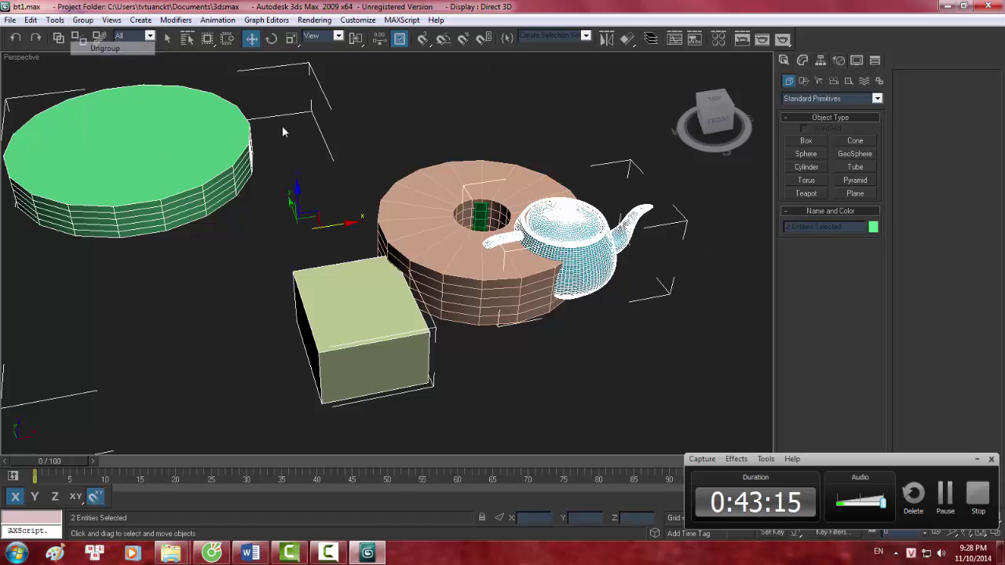
- Reselect Group01 and explode it so every object stands alone
{"action": "left_click", "coordinate": [462, 109]}
{"action": "type", "text": "ucsicon"}
{"action": "left_click", "coordinate": [185, 151]}
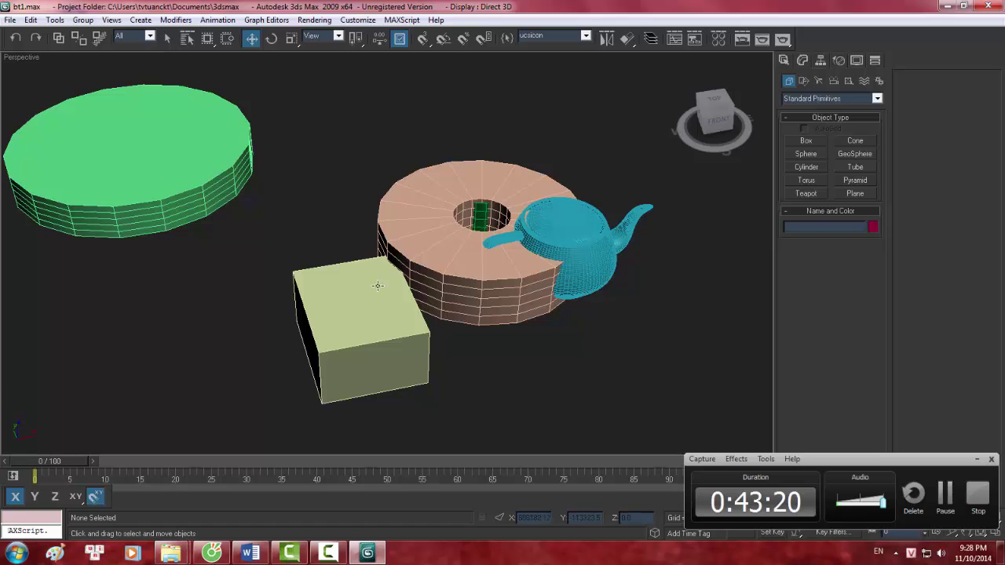
{"action": "left_click", "coordinate": [377, 284]}
{"action": "left_click", "coordinate": [82, 20]}
{"action": "left_click", "coordinate": [103, 132]}
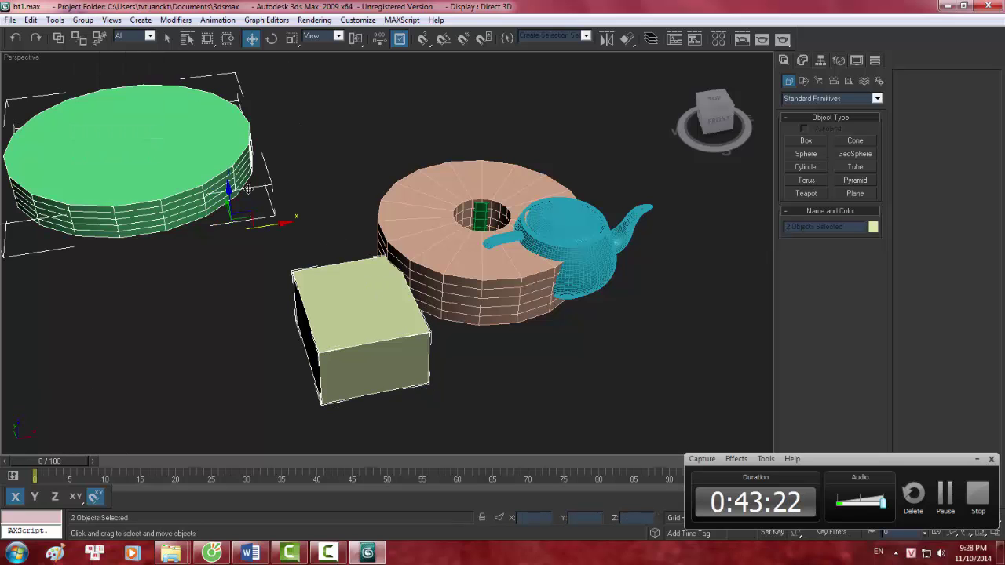
{"action": "left_click", "coordinate": [344, 147]}
{"action": "scroll", "coordinate": [314, 224], "scroll_direction": "down", "scroll_amount": 5}
{"action": "scroll", "coordinate": [369, 202], "scroll_direction": "up", "scroll_amount": 3}
{"action": "scroll", "coordinate": [384, 208], "scroll_direction": "up", "scroll_amount": 3}
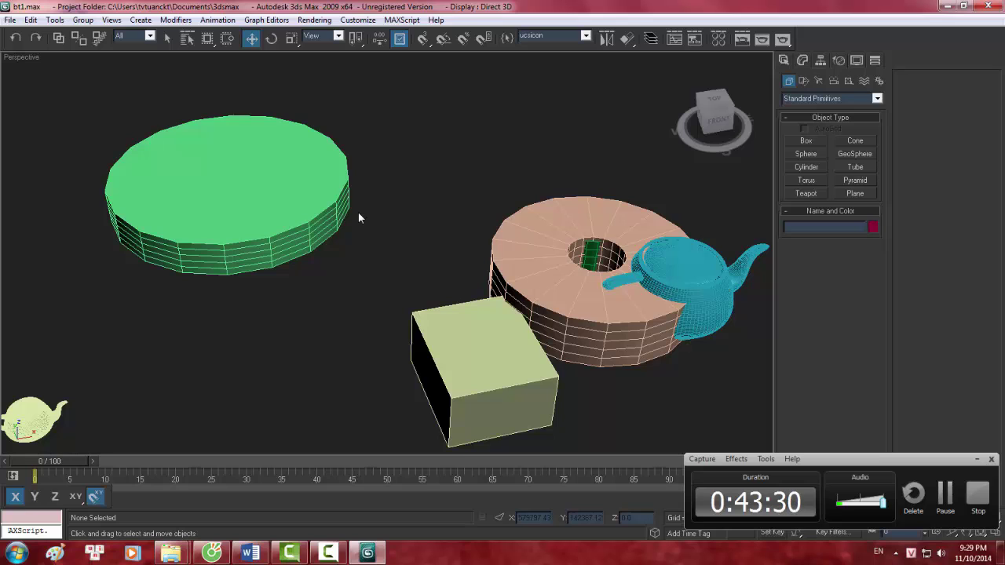
- Select the green cylinder, then close 3ds Max 2009
{"action": "scroll", "coordinate": [353, 205], "scroll_direction": "down", "scroll_amount": 3}
{"action": "scroll", "coordinate": [436, 200], "scroll_direction": "down", "scroll_amount": 3}
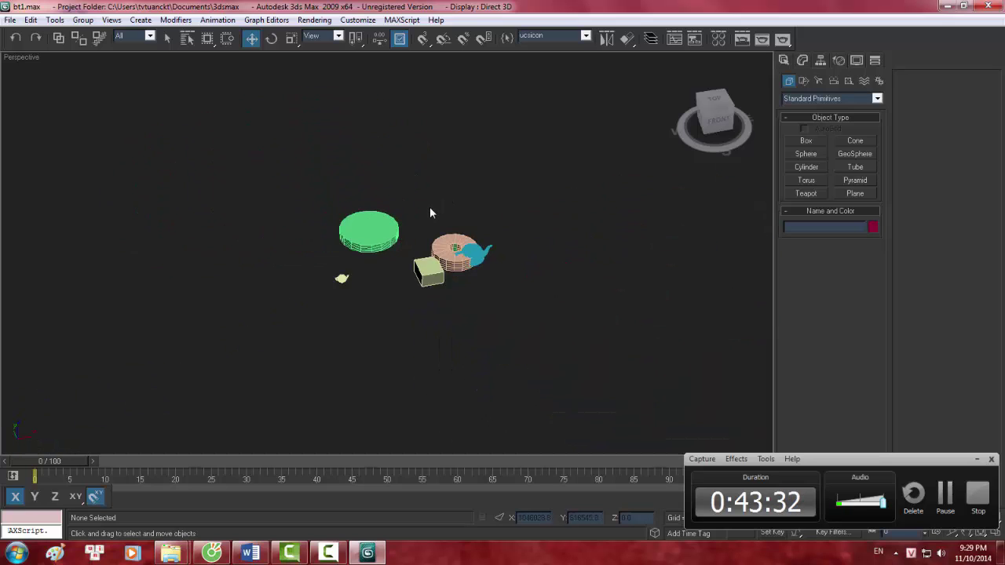
{"action": "scroll", "coordinate": [429, 210], "scroll_direction": "up", "scroll_amount": 6}
{"action": "scroll", "coordinate": [428, 212], "scroll_direction": "down", "scroll_amount": 2}
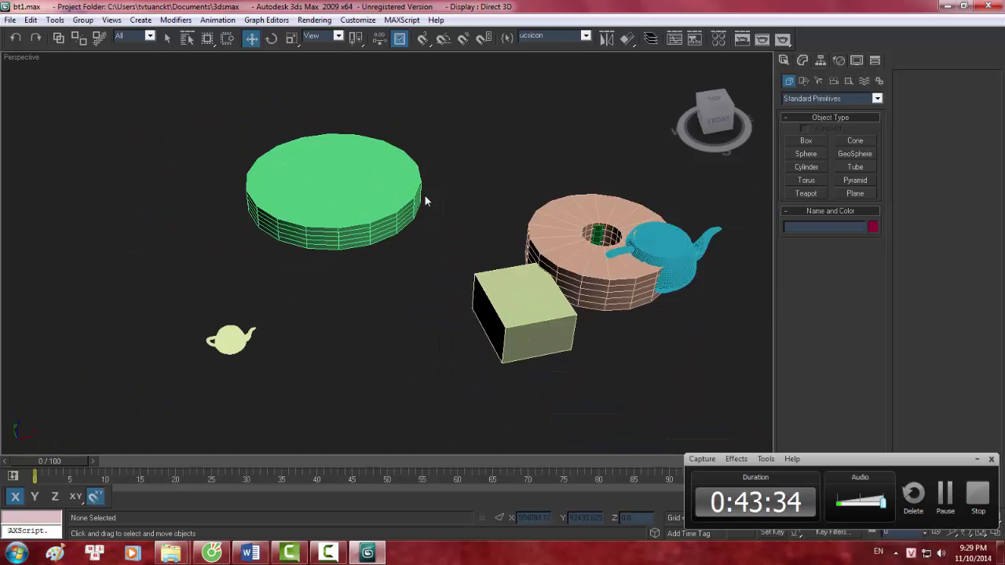
{"action": "left_click", "coordinate": [325, 196]}
{"action": "scroll", "coordinate": [371, 204], "scroll_direction": "up", "scroll_amount": 2}
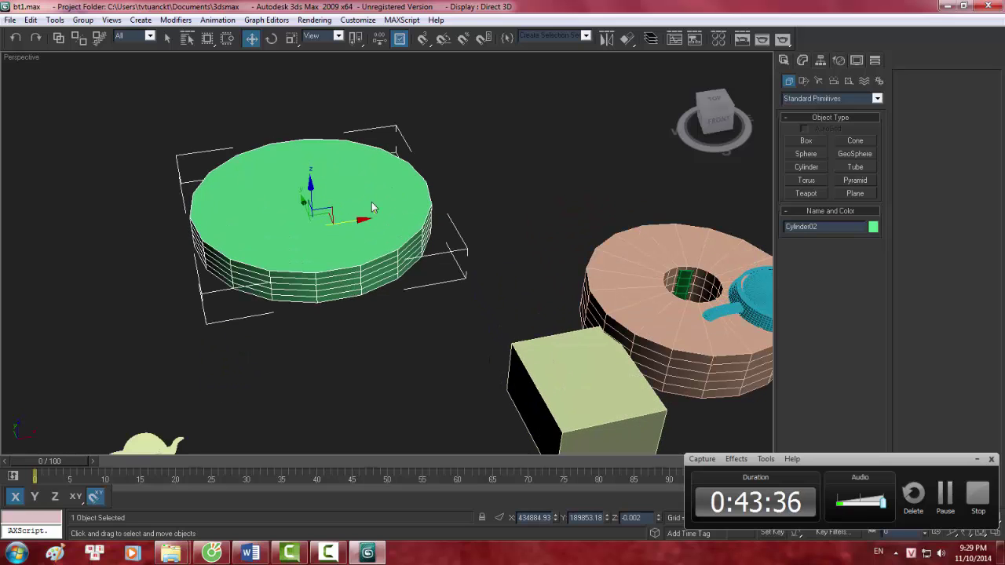
{"action": "right_click", "coordinate": [372, 202]}
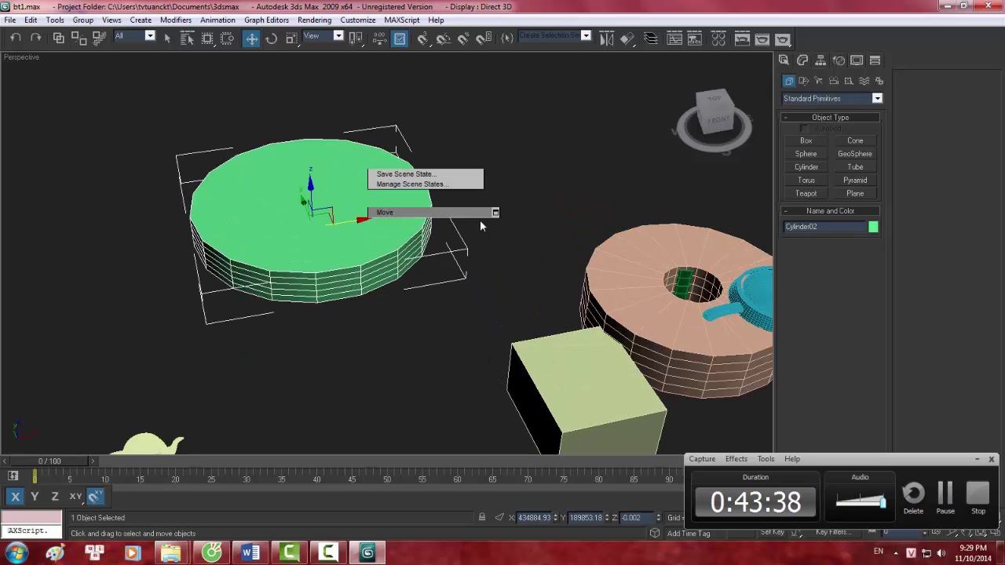
{"action": "scroll", "coordinate": [498, 271], "scroll_direction": "down", "scroll_amount": 5}
{"action": "scroll", "coordinate": [500, 274], "scroll_direction": "up", "scroll_amount": 5}
{"action": "scroll", "coordinate": [500, 275], "scroll_direction": "down", "scroll_amount": 5}
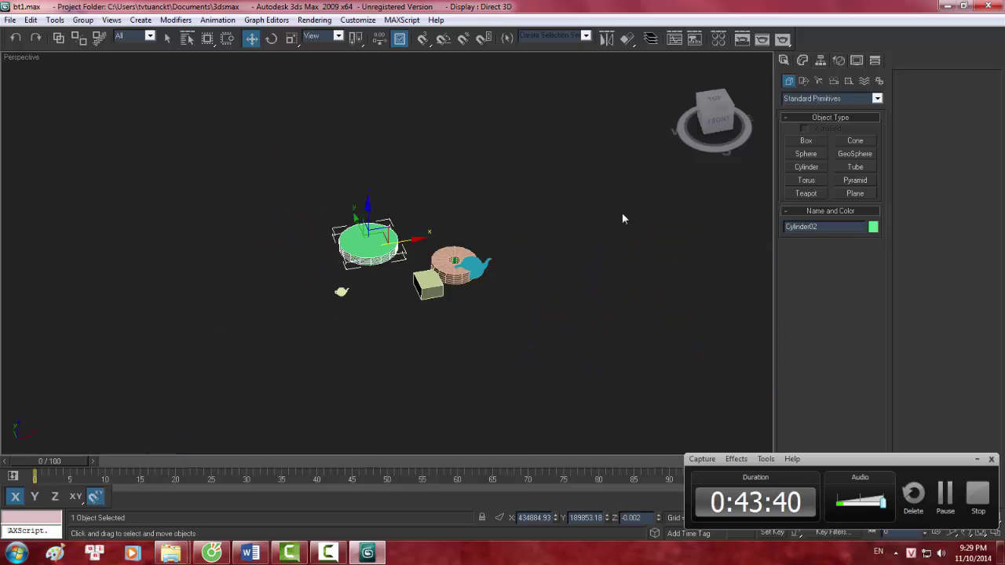
{"action": "left_click", "coordinate": [987, 6]}
- Discard the unsaved changes, launch 3ds Max 2013 and look down on its scene
{"action": "left_click", "coordinate": [512, 318]}
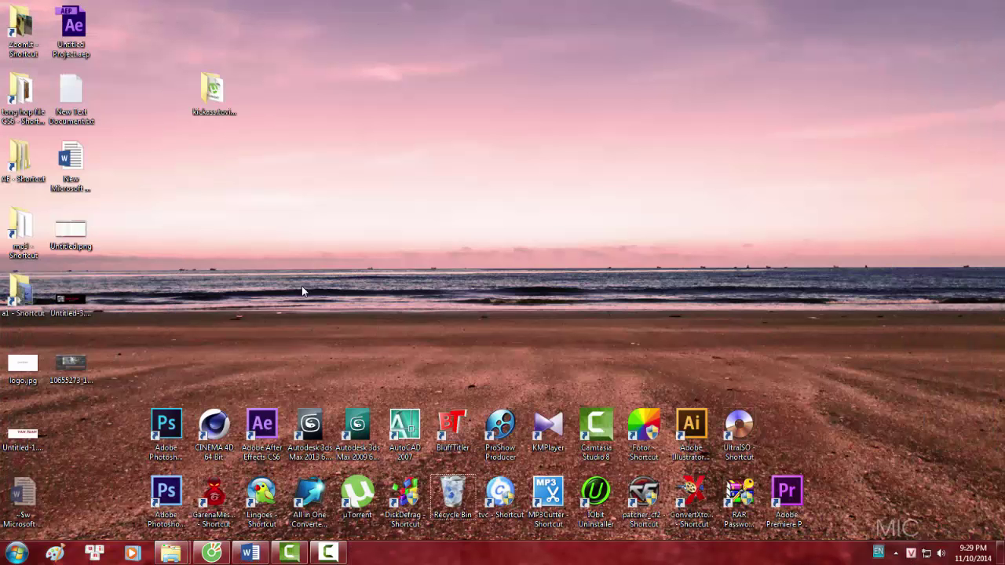
{"action": "right_click", "coordinate": [305, 290]}
{"action": "left_click", "coordinate": [317, 350]}
{"action": "left_click", "coordinate": [329, 552]}
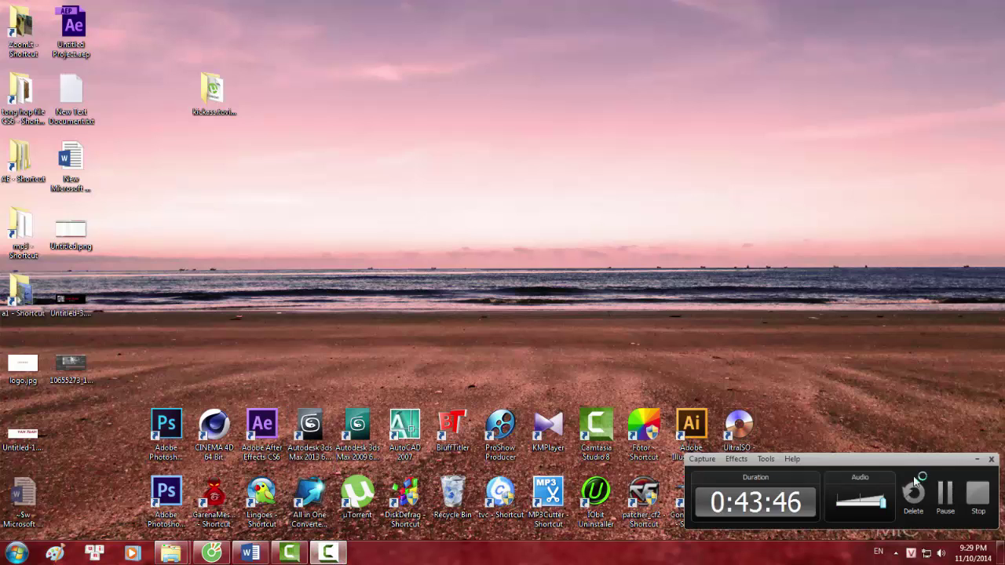
{"action": "left_click", "coordinate": [945, 493]}
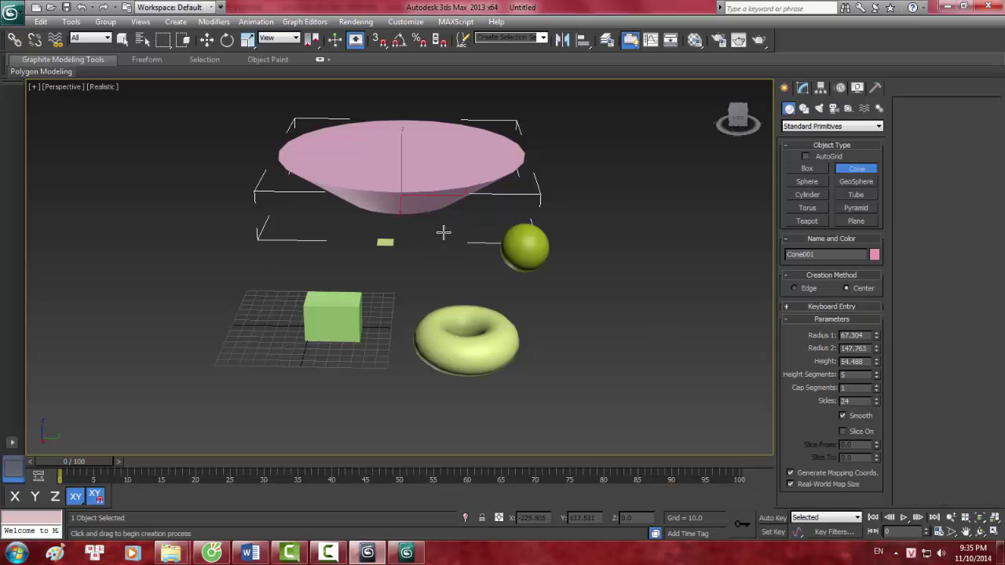
{"action": "mouse_move", "coordinate": [443, 232]}
{"action": "middle_mouse_down", "text": "alt"}
{"action": "mouse_move", "coordinate": [457, 258]}
{"action": "mouse_move", "coordinate": [547, 260]}
{"action": "mouse_move", "coordinate": [421, 267]}
{"action": "mouse_move", "coordinate": [456, 194]}
{"action": "mouse_move", "coordinate": [442, 196]}
{"action": "mouse_move", "coordinate": [465, 260]}
{"action": "mouse_move", "coordinate": [426, 293]}
{"action": "mouse_move", "coordinate": [417, 269]}
{"action": "mouse_move", "coordinate": [408, 275]}
{"action": "middle_mouse_up", "text": "alt"}
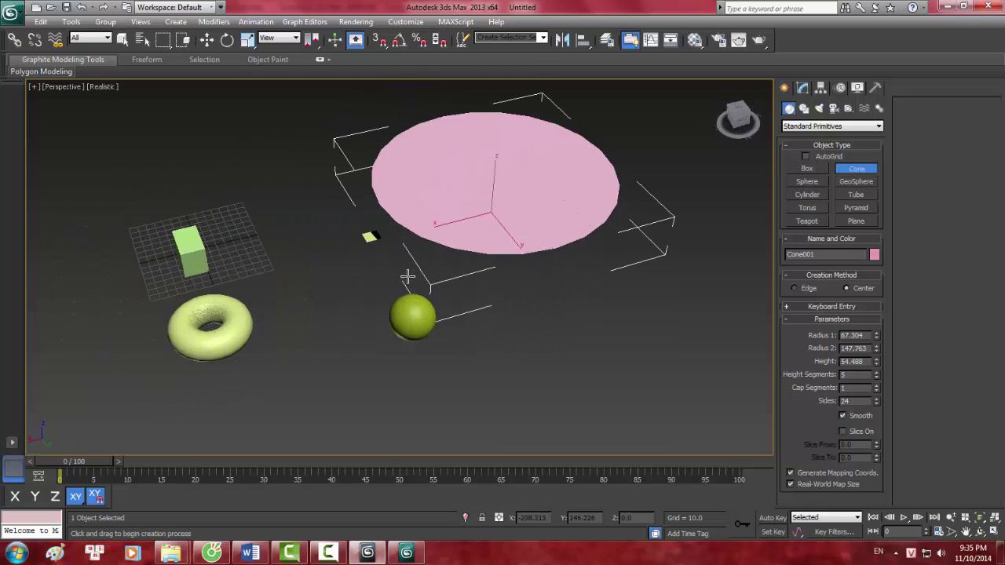
- Stop cone creation and zoom and orbit the Perspective view to see the cone from above
{"action": "left_click", "coordinate": [311, 271]}
{"action": "right_click", "coordinate": [291, 248]}
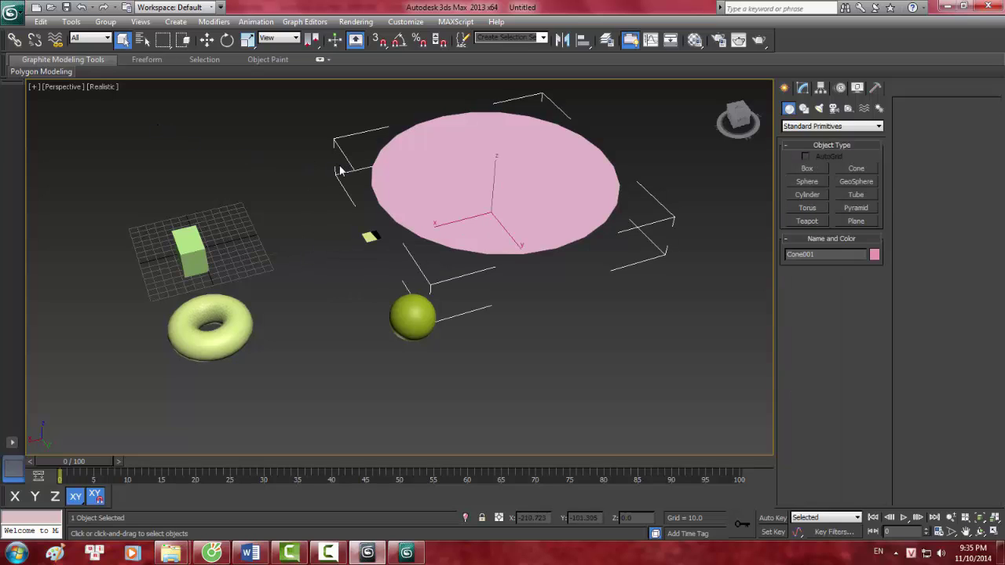
{"action": "scroll", "coordinate": [341, 180], "scroll_direction": "up", "scroll_amount": 2}
{"action": "scroll", "coordinate": [457, 286], "scroll_direction": "down", "scroll_amount": 3}
{"action": "mouse_move", "coordinate": [491, 263]}
{"action": "middle_mouse_down", "text": "alt"}
{"action": "mouse_move", "coordinate": [510, 247]}
{"action": "mouse_move", "coordinate": [445, 259]}
{"action": "mouse_move", "coordinate": [484, 236]}
{"action": "mouse_move", "coordinate": [484, 207]}
{"action": "mouse_move", "coordinate": [455, 262]}
{"action": "mouse_move", "coordinate": [443, 208]}
{"action": "middle_mouse_up", "text": "alt"}
{"action": "scroll", "coordinate": [517, 245], "scroll_direction": "up", "scroll_amount": 2}
{"action": "scroll", "coordinate": [517, 245], "scroll_direction": "down", "scroll_amount": 2}
{"action": "scroll", "coordinate": [439, 259], "scroll_direction": "up", "scroll_amount": 3}
{"action": "scroll", "coordinate": [439, 256], "scroll_direction": "down", "scroll_amount": 2}
{"action": "scroll", "coordinate": [447, 251], "scroll_direction": "up", "scroll_amount": 2}
{"action": "scroll", "coordinate": [453, 231], "scroll_direction": "up", "scroll_amount": 2}
{"action": "scroll", "coordinate": [412, 278], "scroll_direction": "down", "scroll_amount": 3}
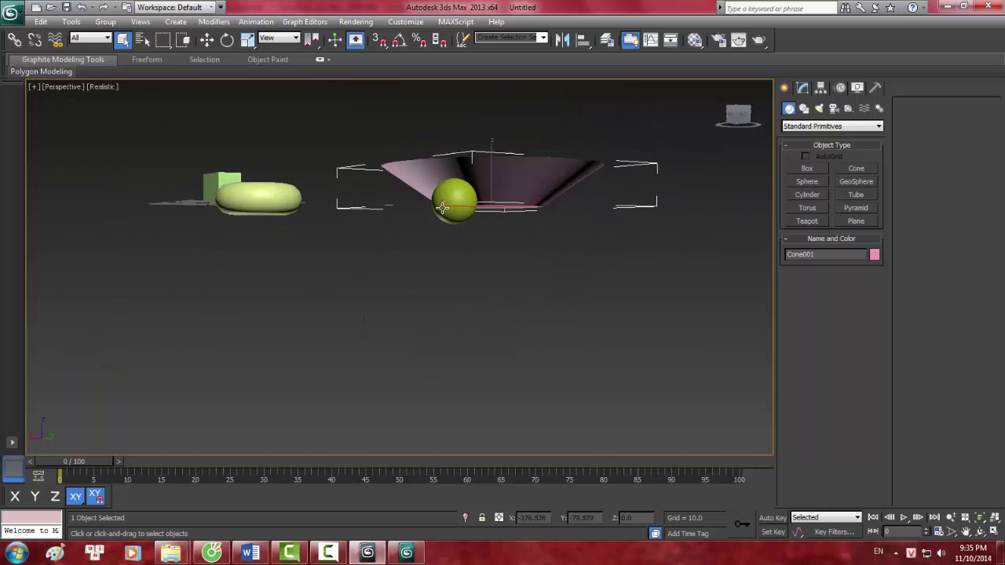
{"action": "scroll", "coordinate": [473, 236], "scroll_direction": "up", "scroll_amount": 1}
{"action": "scroll", "coordinate": [491, 244], "scroll_direction": "up", "scroll_amount": 3}
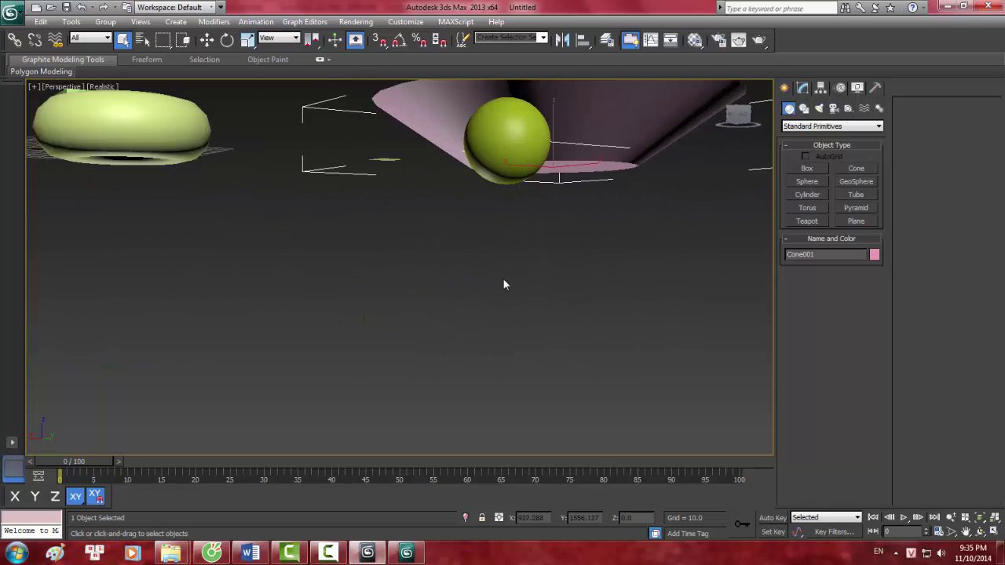
{"action": "middle_click_drag", "start_coordinate": [490, 271], "coordinate": [454, 305], "text": "alt"}
- Select Sphere001 and zoom and orbit to frame it beside the torus and box
{"action": "left_click", "coordinate": [432, 330]}
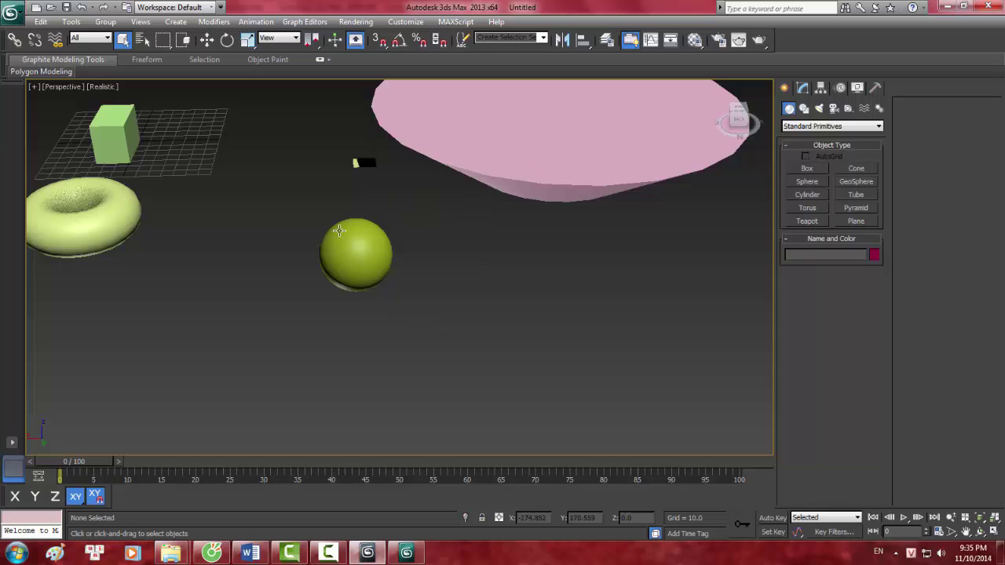
{"action": "left_click", "coordinate": [346, 245]}
{"action": "left_click", "coordinate": [436, 322]}
{"action": "left_click", "coordinate": [375, 270]}
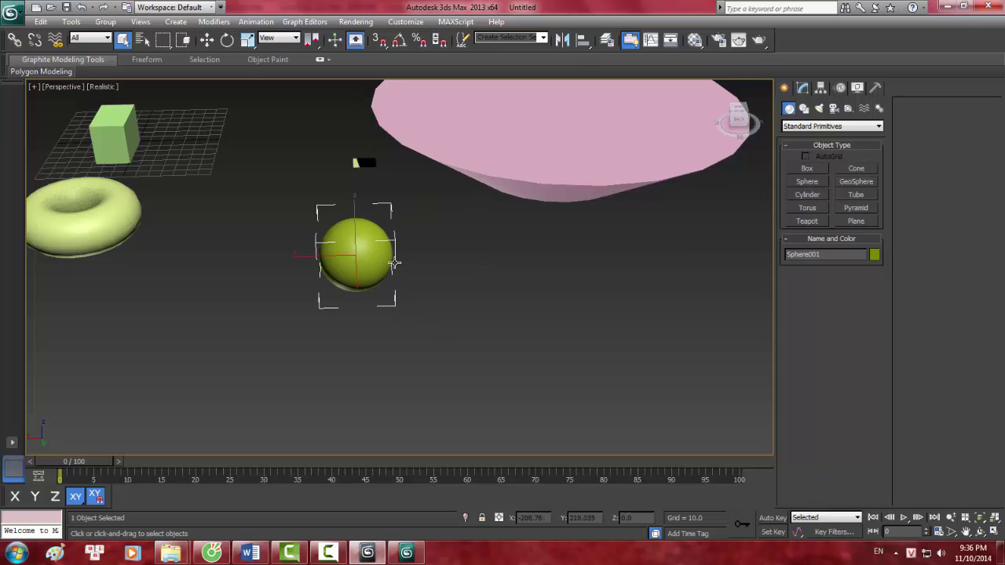
{"action": "mouse_move", "coordinate": [394, 264]}
{"action": "middle_mouse_down", "text": "alt"}
{"action": "mouse_move", "coordinate": [464, 206]}
{"action": "mouse_move", "coordinate": [460, 249]}
{"action": "mouse_move", "coordinate": [473, 230]}
{"action": "mouse_move", "coordinate": [435, 173]}
{"action": "mouse_move", "coordinate": [406, 287]}
{"action": "mouse_move", "coordinate": [427, 222]}
{"action": "middle_mouse_up", "text": "alt"}
{"action": "scroll", "coordinate": [420, 226], "scroll_direction": "up", "scroll_amount": 2}
{"action": "scroll", "coordinate": [413, 230], "scroll_direction": "up", "scroll_amount": 2}
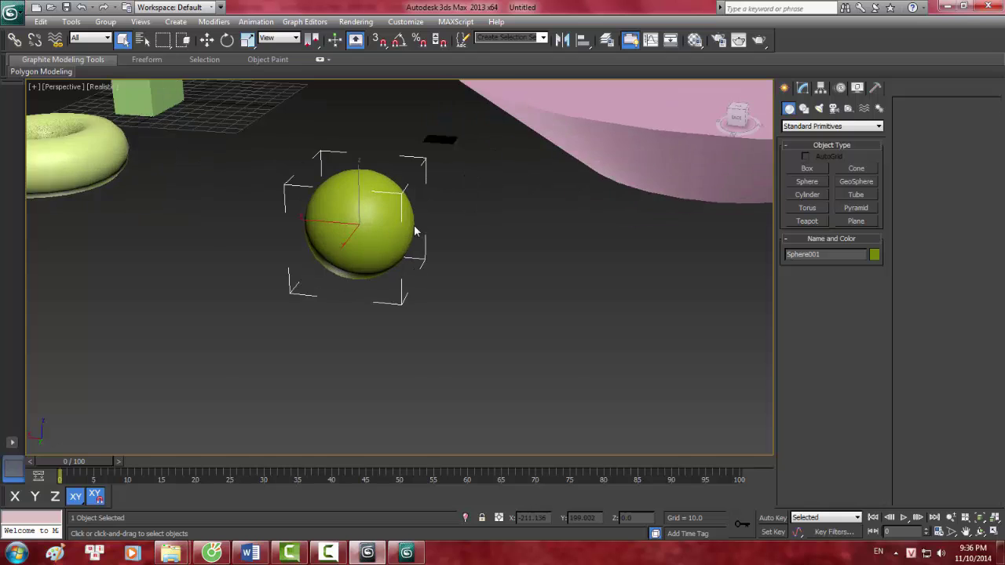
{"action": "scroll", "coordinate": [414, 226], "scroll_direction": "up", "scroll_amount": 2}
{"action": "scroll", "coordinate": [408, 232], "scroll_direction": "down", "scroll_amount": 4}
{"action": "scroll", "coordinate": [402, 238], "scroll_direction": "down", "scroll_amount": 4}
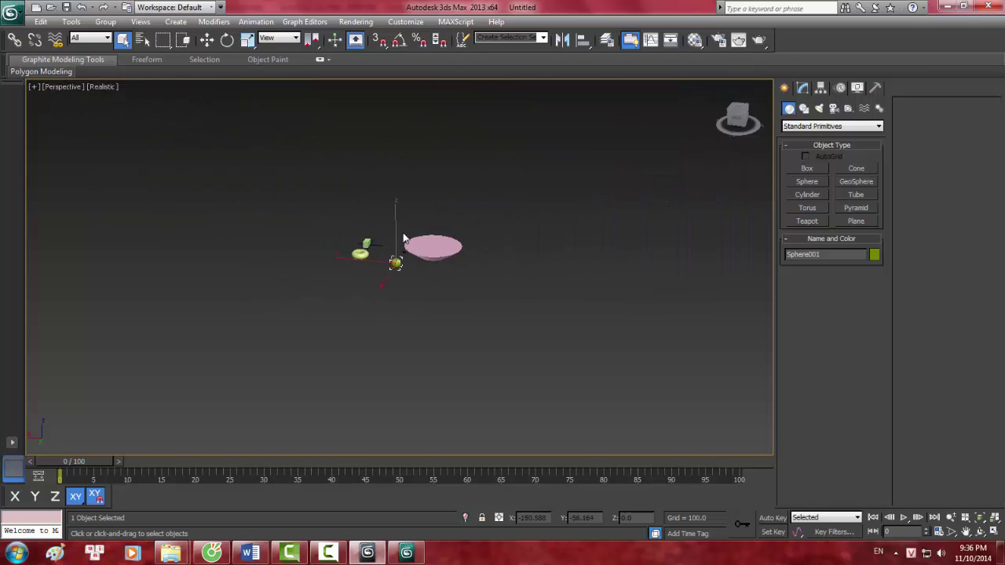
{"action": "scroll", "coordinate": [403, 237], "scroll_direction": "up", "scroll_amount": 3}
{"action": "scroll", "coordinate": [401, 212], "scroll_direction": "up", "scroll_amount": 2}
{"action": "mouse_move", "coordinate": [400, 207]}
{"action": "middle_mouse_down", "text": "alt"}
{"action": "mouse_move", "coordinate": [426, 233]}
{"action": "mouse_move", "coordinate": [437, 168]}
{"action": "middle_mouse_up", "text": "alt"}
{"action": "scroll", "coordinate": [463, 212], "scroll_direction": "up", "scroll_amount": 2}
{"action": "middle_click_drag", "start_coordinate": [482, 242], "coordinate": [511, 215], "text": "alt"}
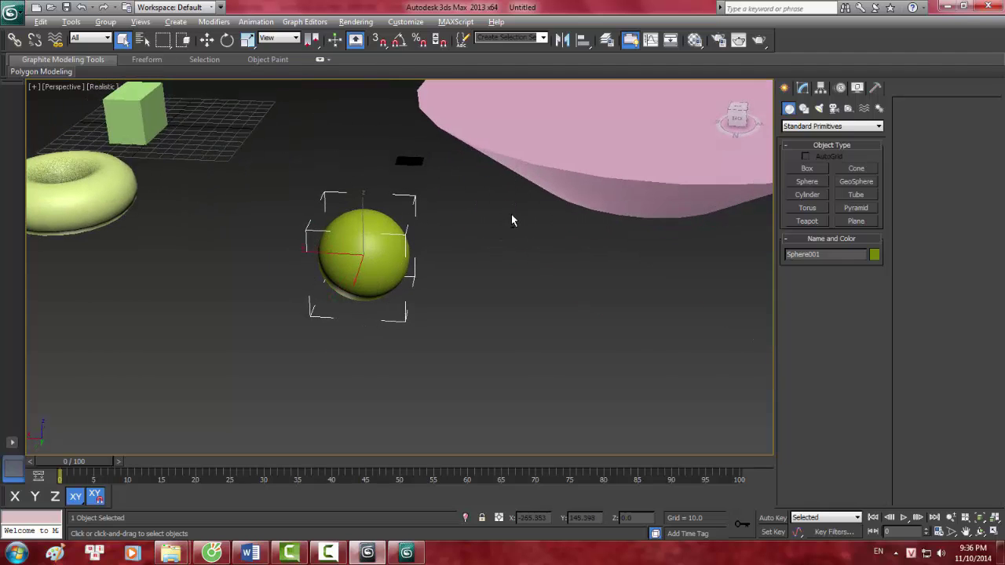
{"action": "right_click", "coordinate": [376, 253]}
{"action": "left_click", "coordinate": [369, 256]}
{"action": "right_click", "coordinate": [368, 257]}
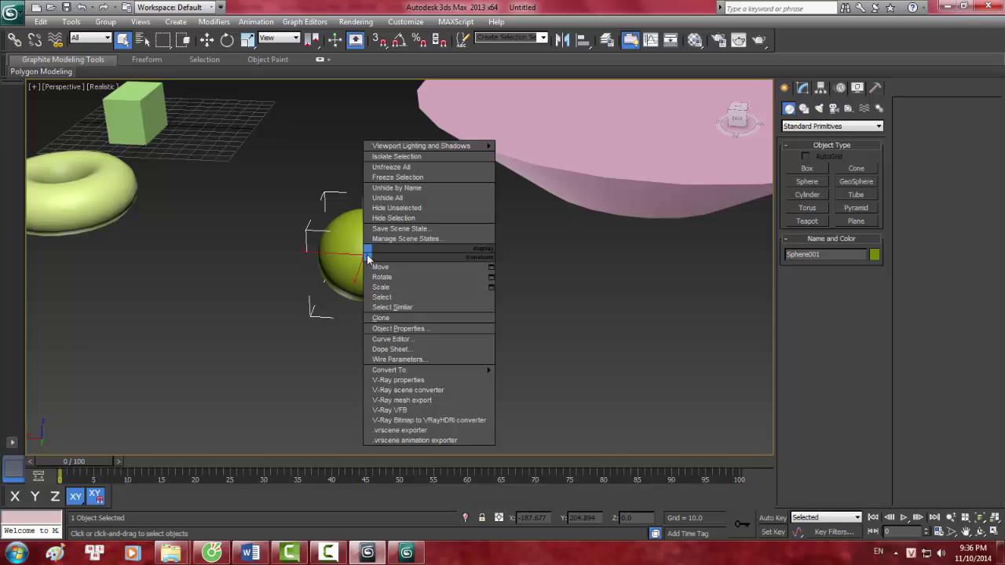
{"action": "left_click", "coordinate": [359, 252]}
{"action": "right_click", "coordinate": [364, 253]}
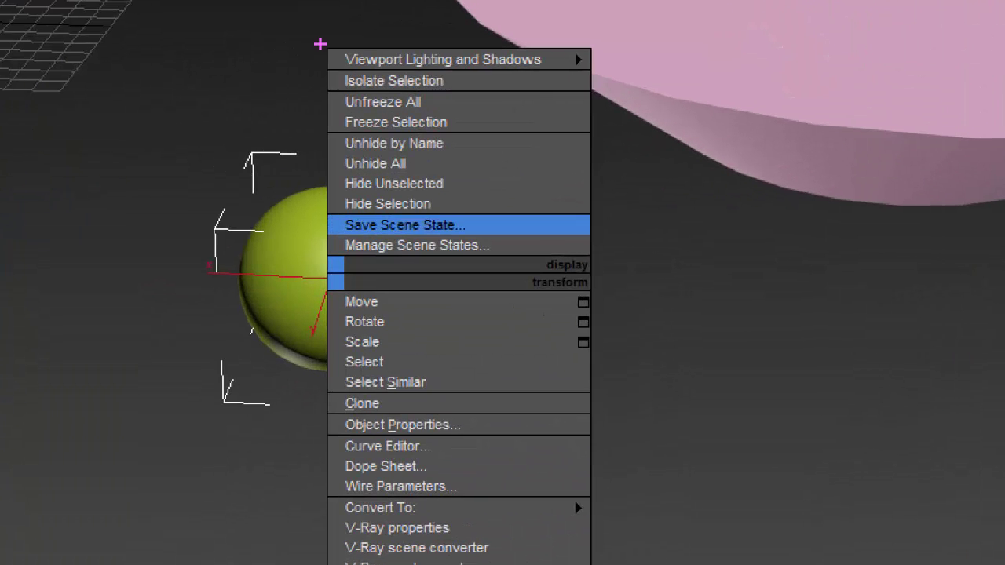
{"action": "left_click_drag", "start_coordinate": [305, 1], "coordinate": [554, 254]}
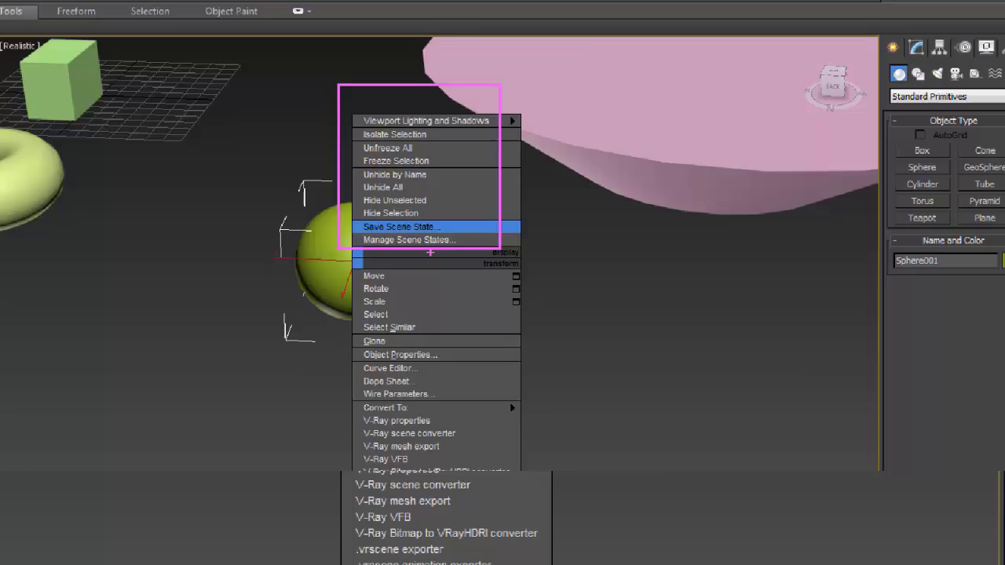
{"action": "left_click", "coordinate": [375, 191]}
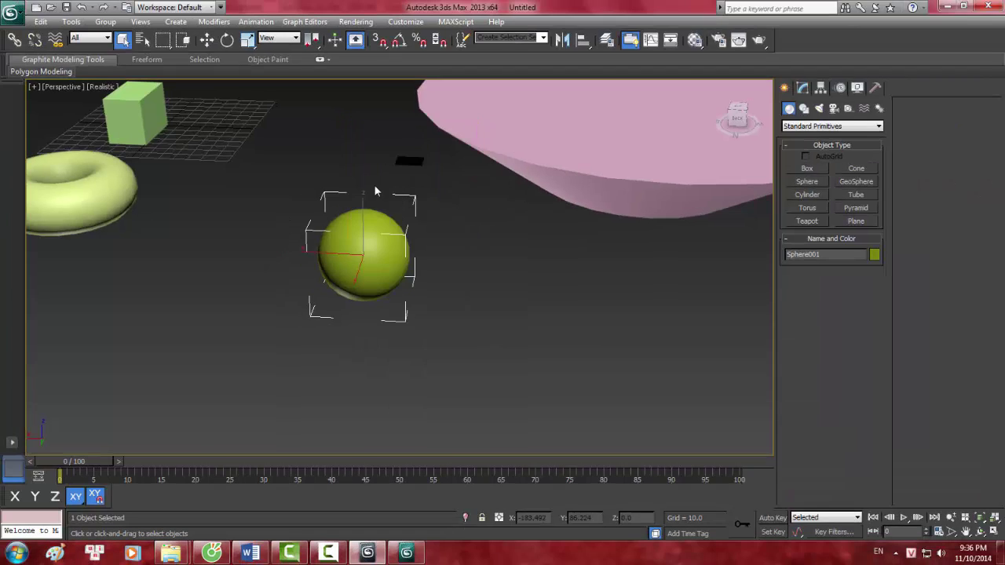
- Hide Sphere001 with Hide Selection from the quad menu
{"action": "right_click", "coordinate": [369, 233]}
{"action": "right_click", "coordinate": [389, 179]}
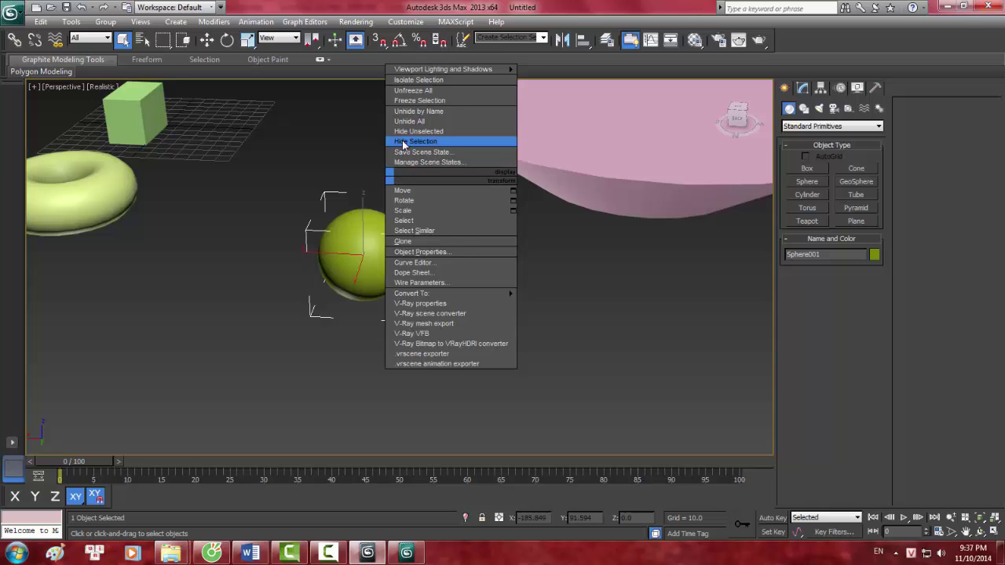
{"action": "left_click", "coordinate": [403, 142]}
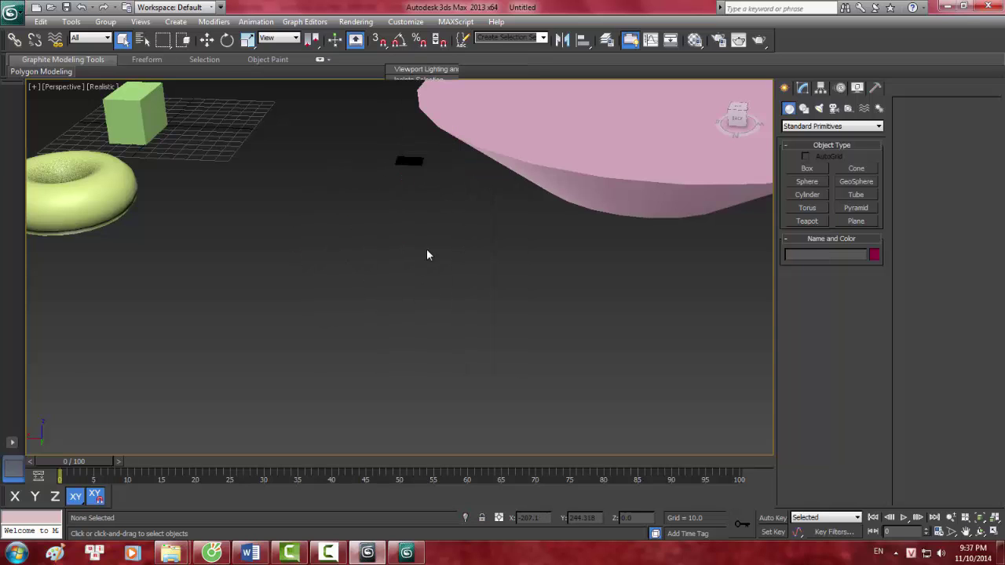
{"action": "scroll", "coordinate": [350, 262], "scroll_direction": "down", "scroll_amount": 1}
{"action": "scroll", "coordinate": [386, 251], "scroll_direction": "down", "scroll_amount": 3}
{"action": "scroll", "coordinate": [386, 251], "scroll_direction": "up", "scroll_amount": 3}
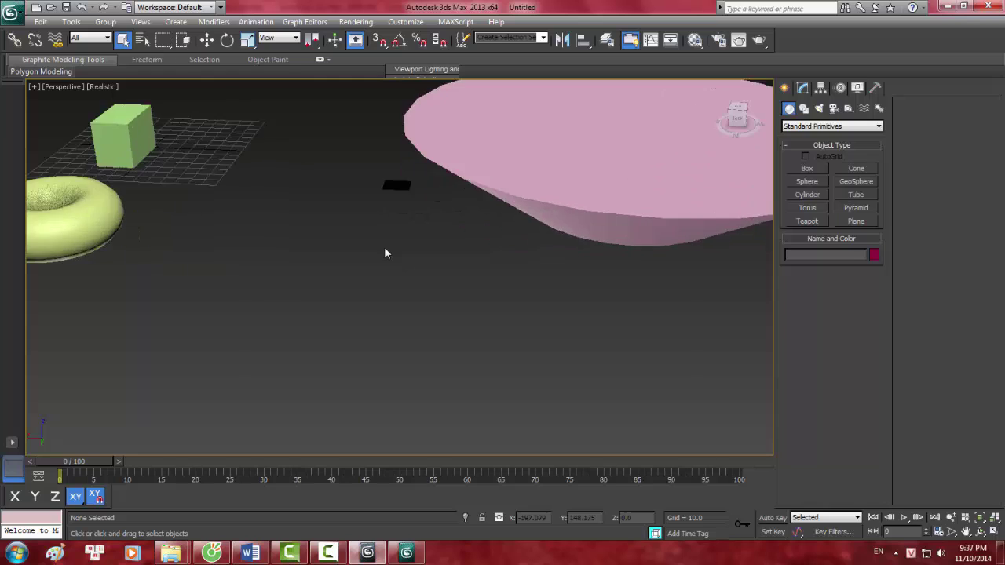
{"action": "scroll", "coordinate": [326, 248], "scroll_direction": "down", "scroll_amount": 2}
- Switch to Rotate, then apply Hide Unselected from the quad menu
{"action": "scroll", "coordinate": [238, 212], "scroll_direction": "up", "scroll_amount": 3}
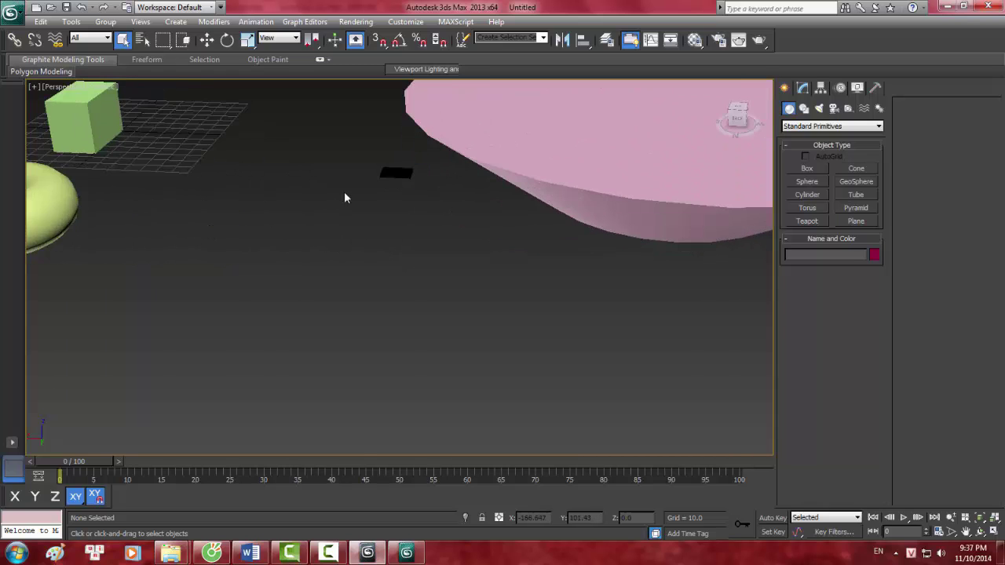
{"action": "scroll", "coordinate": [346, 196], "scroll_direction": "down", "scroll_amount": 1}
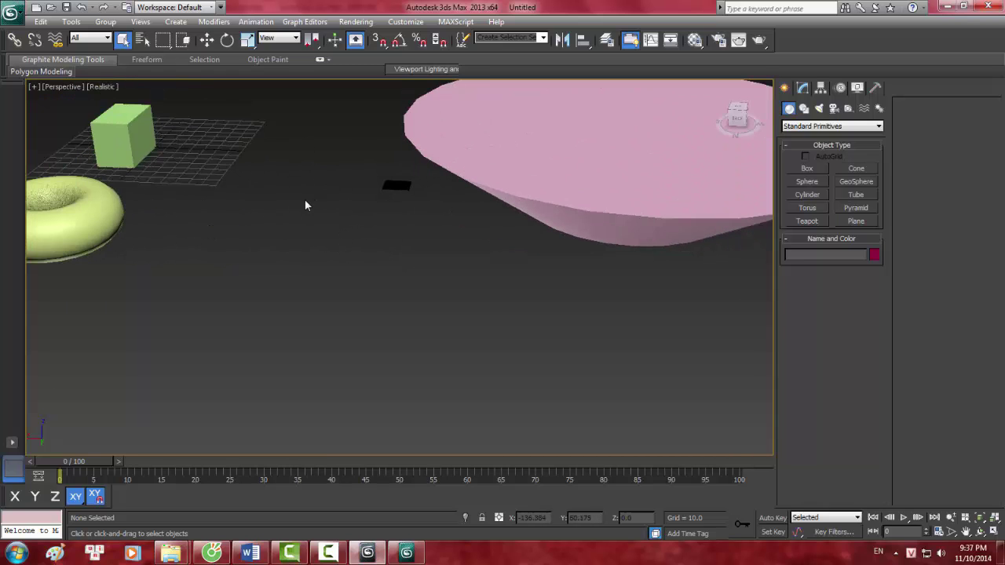
{"action": "right_click", "coordinate": [342, 232]}
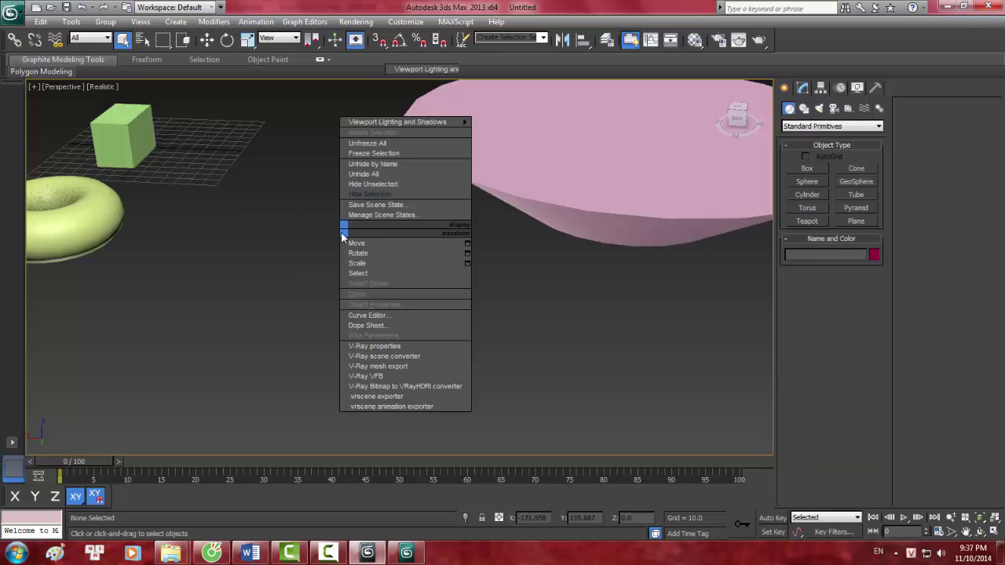
{"action": "left_click", "coordinate": [358, 253]}
{"action": "right_click", "coordinate": [291, 234]}
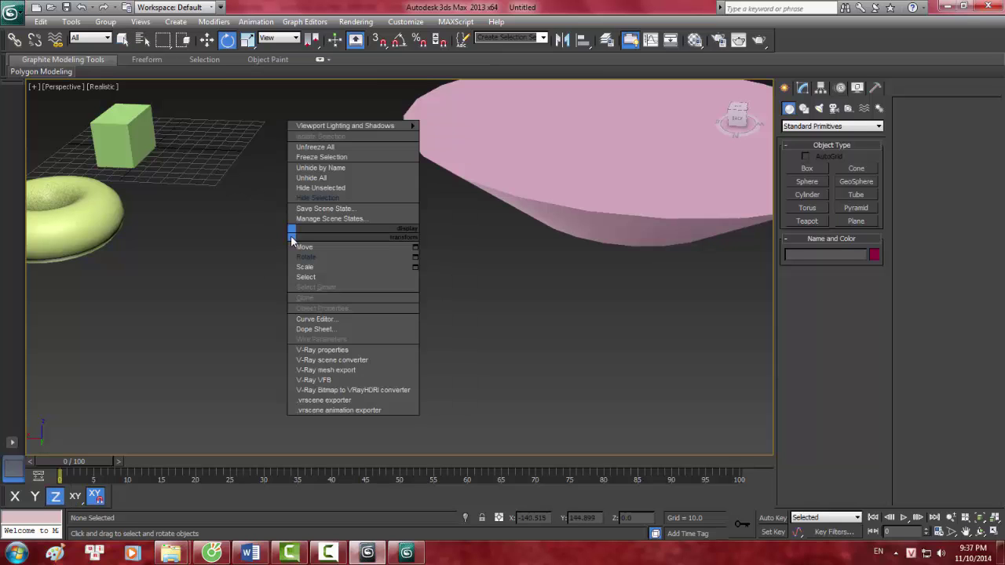
{"action": "left_click", "coordinate": [324, 188]}
{"action": "scroll", "coordinate": [319, 198], "scroll_direction": "down", "scroll_amount": 2}
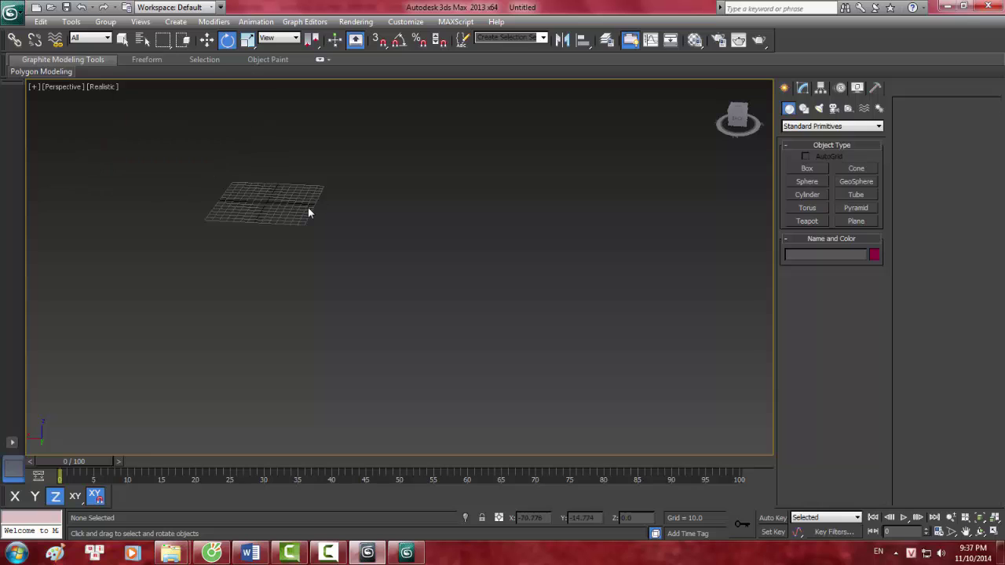
{"action": "scroll", "coordinate": [308, 212], "scroll_direction": "up", "scroll_amount": 2}
{"action": "scroll", "coordinate": [313, 189], "scroll_direction": "down", "scroll_amount": 3}
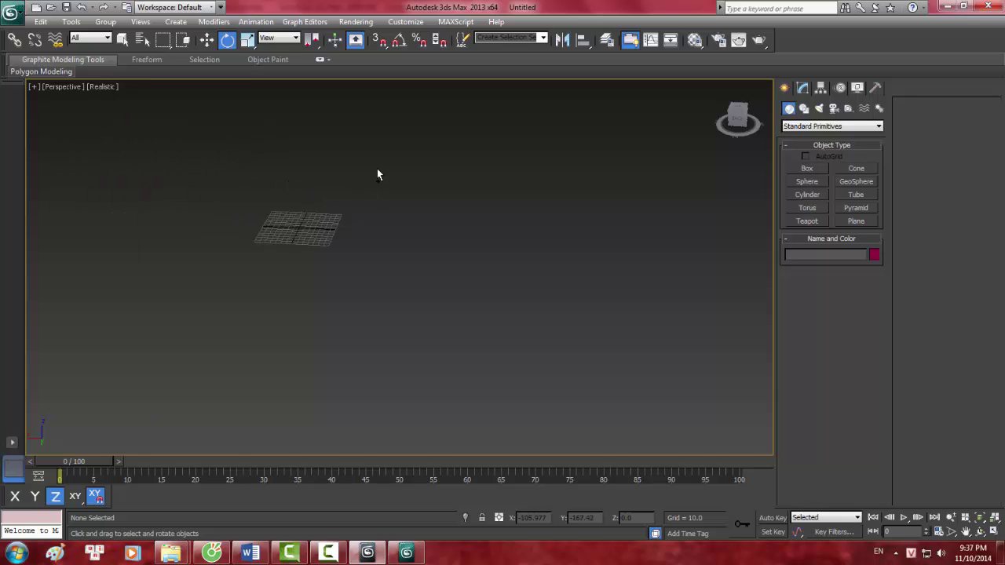
{"action": "scroll", "coordinate": [384, 245], "scroll_direction": "up", "scroll_amount": 3}
- Choose Unhide All so Sphere001 and every hidden object reappear
{"action": "right_click", "coordinate": [350, 224]}
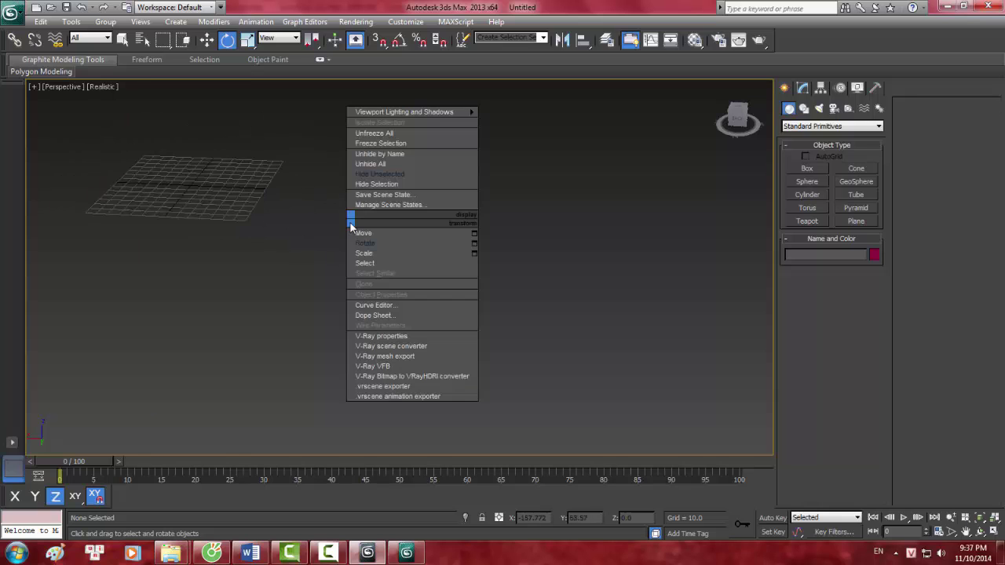
{"action": "left_click", "coordinate": [377, 165]}
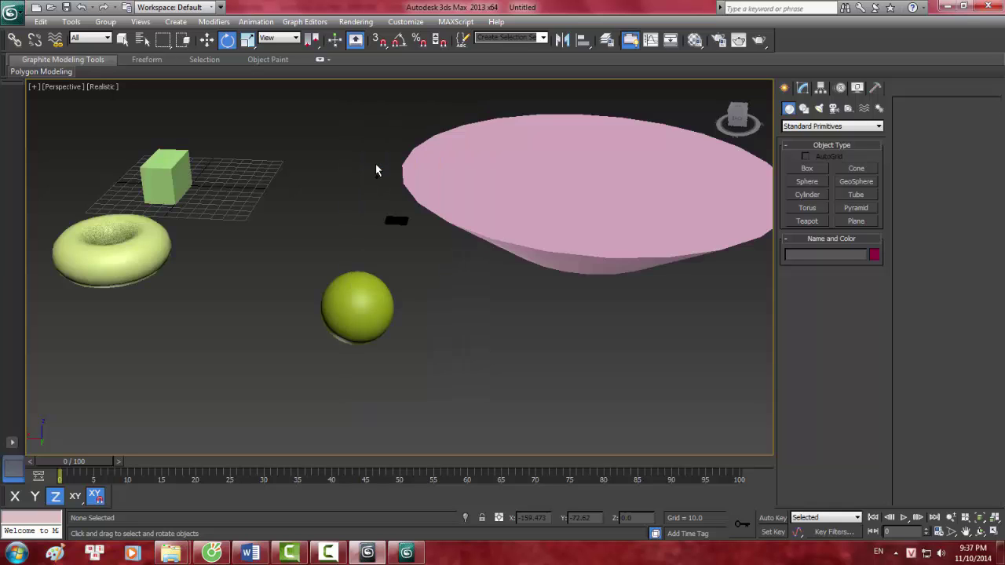
{"action": "scroll", "coordinate": [355, 260], "scroll_direction": "up", "scroll_amount": 2}
{"action": "scroll", "coordinate": [361, 271], "scroll_direction": "down", "scroll_amount": 2}
{"action": "left_click", "coordinate": [358, 279]}
{"action": "right_click", "coordinate": [358, 279]}
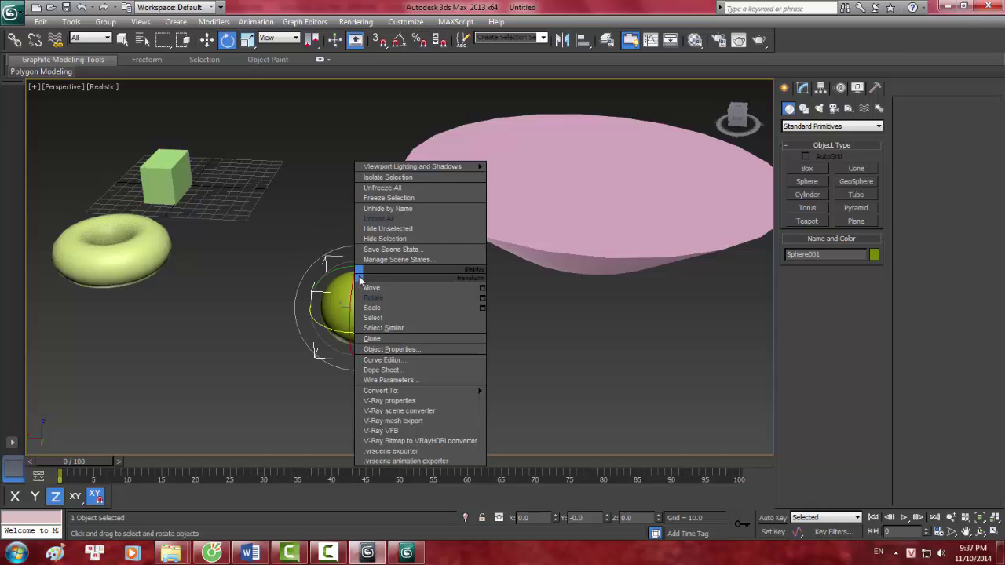
{"action": "left_click", "coordinate": [412, 198]}
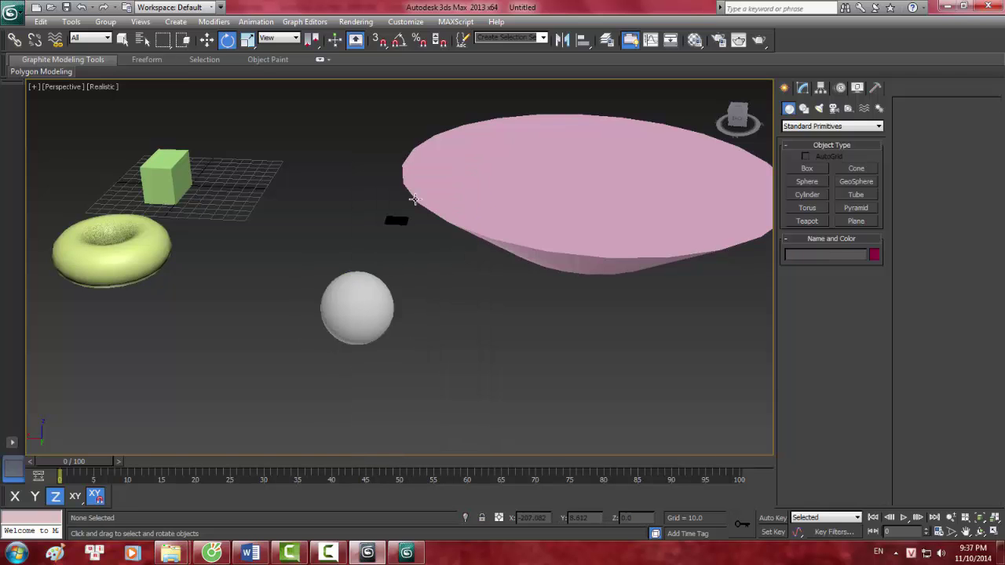
{"action": "scroll", "coordinate": [373, 288], "scroll_direction": "up", "scroll_amount": 3}
{"action": "key", "text": "ctrl+z"}
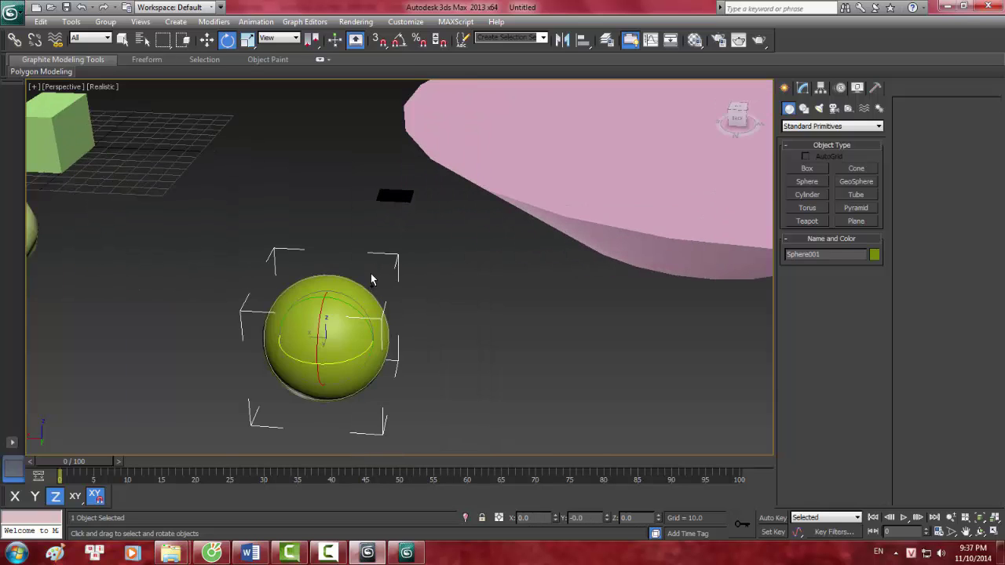
{"action": "scroll", "coordinate": [371, 283], "scroll_direction": "down", "scroll_amount": 5}
{"action": "scroll", "coordinate": [365, 267], "scroll_direction": "up", "scroll_amount": 1}
{"action": "scroll", "coordinate": [362, 264], "scroll_direction": "up", "scroll_amount": 2}
{"action": "scroll", "coordinate": [353, 283], "scroll_direction": "down", "scroll_amount": 3}
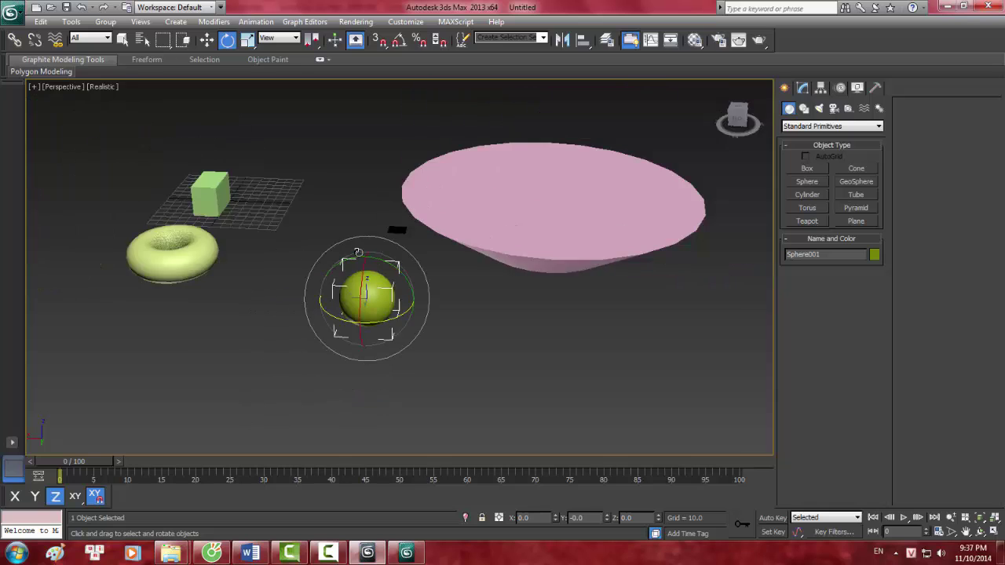
{"action": "scroll", "coordinate": [338, 306], "scroll_direction": "up", "scroll_amount": 4}
{"action": "right_click", "coordinate": [335, 310]}
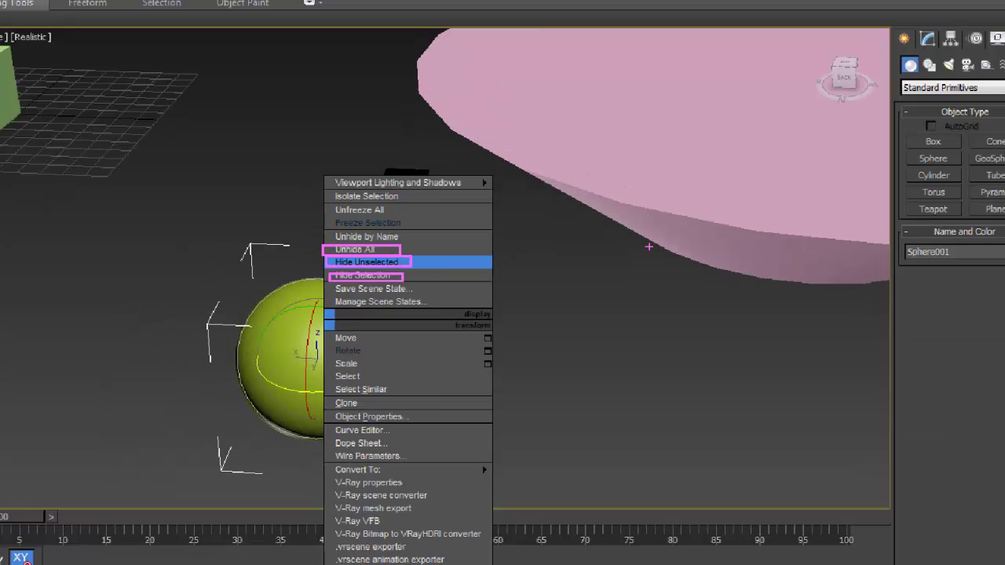
{"action": "left_click", "coordinate": [123, 274]}
{"action": "scroll", "coordinate": [245, 281], "scroll_direction": "down", "scroll_amount": 2}
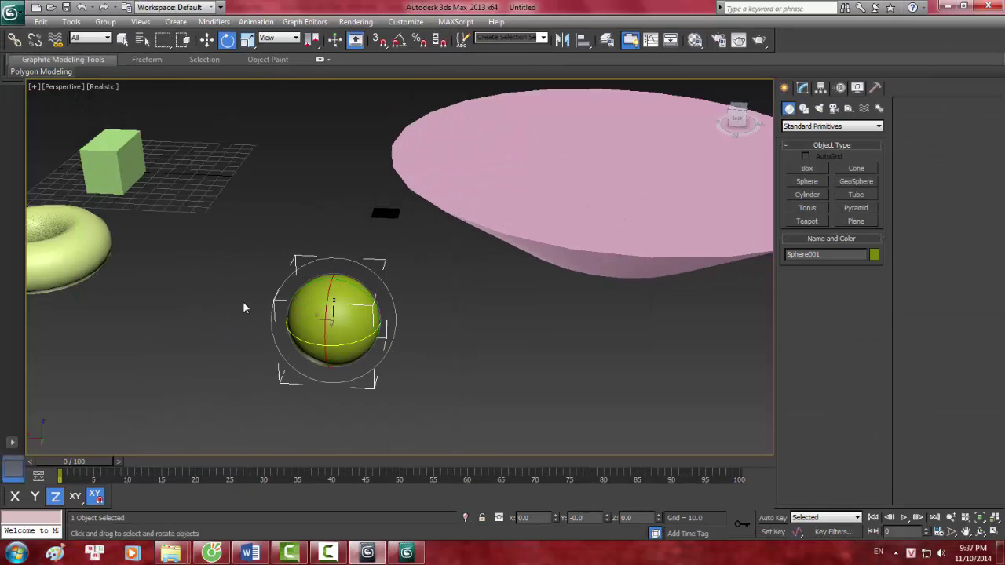
{"action": "scroll", "coordinate": [243, 301], "scroll_direction": "down", "scroll_amount": 3}
{"action": "scroll", "coordinate": [266, 287], "scroll_direction": "up", "scroll_amount": 3}
{"action": "middle_click_drag", "start_coordinate": [372, 222], "coordinate": [383, 208]}
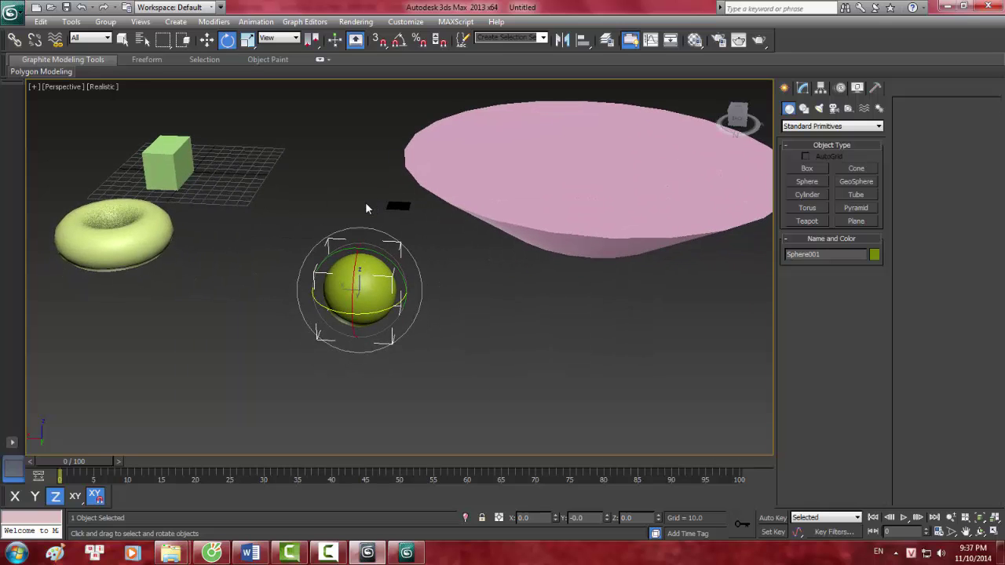
{"action": "scroll", "coordinate": [340, 248], "scroll_direction": "down", "scroll_amount": 2}
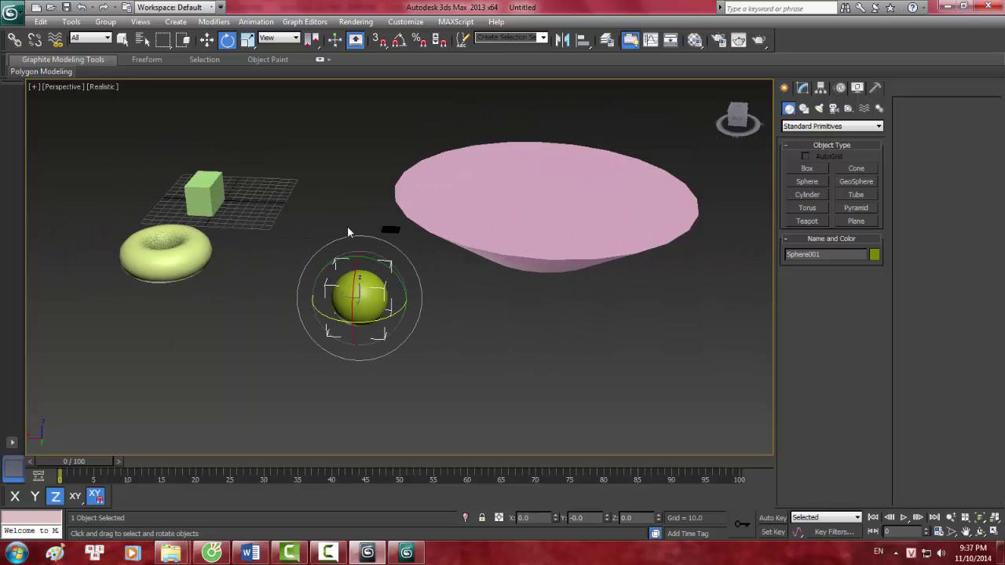
{"action": "scroll", "coordinate": [351, 231], "scroll_direction": "up", "scroll_amount": 2}
{"action": "scroll", "coordinate": [353, 226], "scroll_direction": "up", "scroll_amount": 1}
{"action": "scroll", "coordinate": [353, 226], "scroll_direction": "up", "scroll_amount": 1}
{"action": "scroll", "coordinate": [353, 230], "scroll_direction": "down", "scroll_amount": 1}
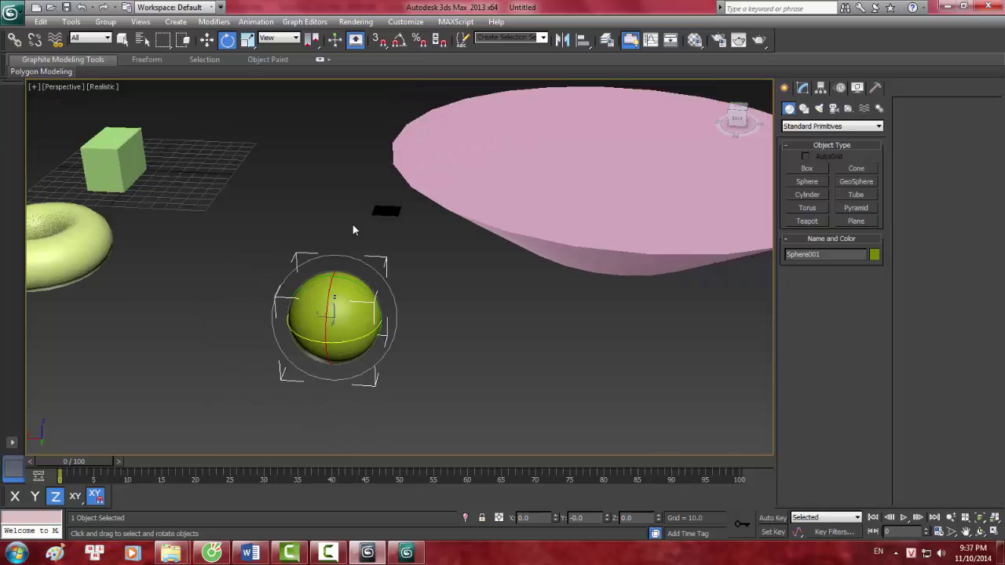
{"action": "scroll", "coordinate": [352, 229], "scroll_direction": "up", "scroll_amount": 2}
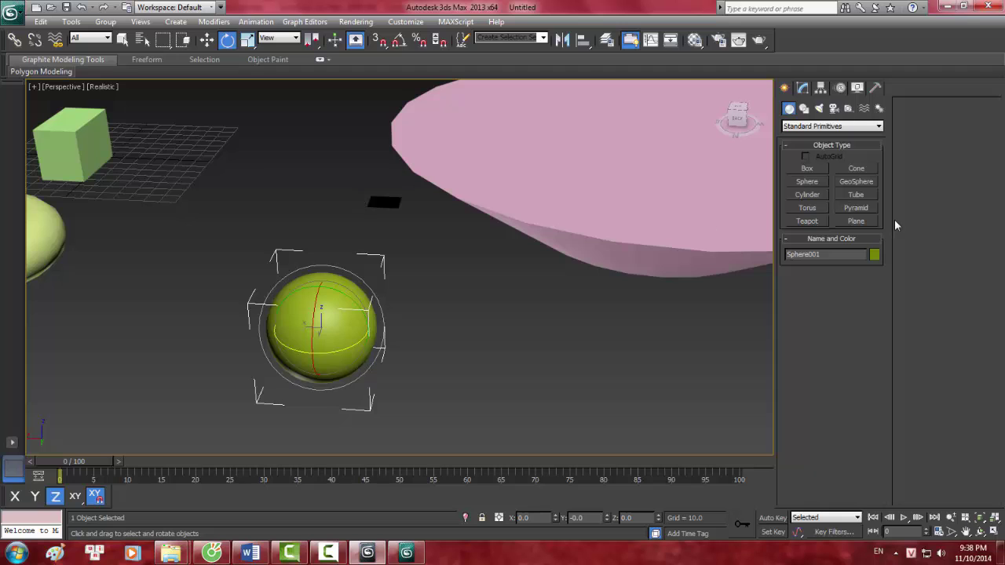
- Draw a new plane on the grid and scale it along Y to about 134%
{"action": "left_click", "coordinate": [852, 222]}
{"action": "scroll", "coordinate": [240, 218], "scroll_direction": "down", "scroll_amount": 4}
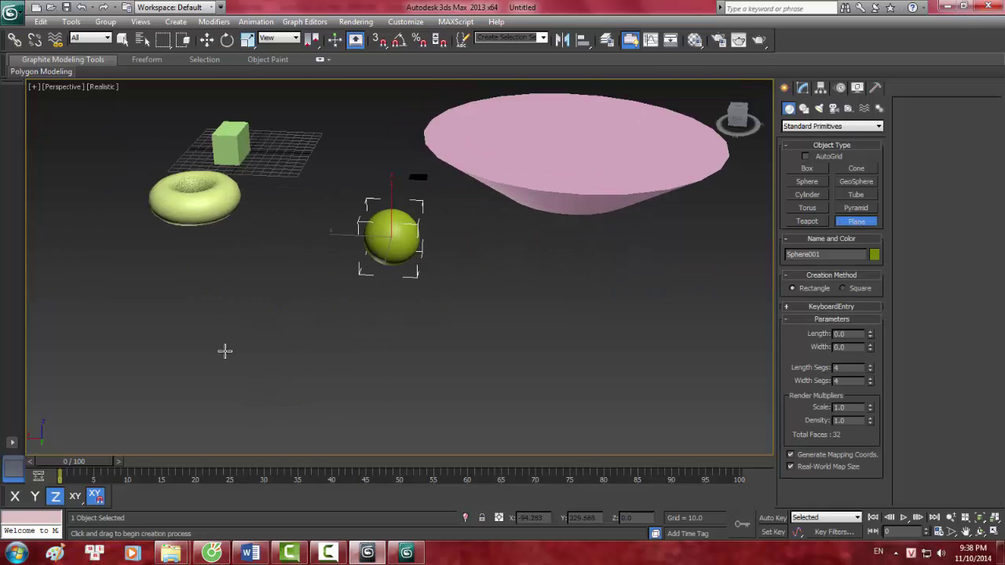
{"action": "left_click_drag", "start_coordinate": [225, 351], "coordinate": [460, 442]}
{"action": "mouse_move", "coordinate": [427, 437]}
{"action": "middle_mouse_down", "text": "alt"}
{"action": "mouse_move", "coordinate": [392, 225]}
{"action": "mouse_move", "coordinate": [393, 354]}
{"action": "mouse_move", "coordinate": [415, 281]}
{"action": "mouse_move", "coordinate": [386, 341]}
{"action": "middle_mouse_up", "text": "alt"}
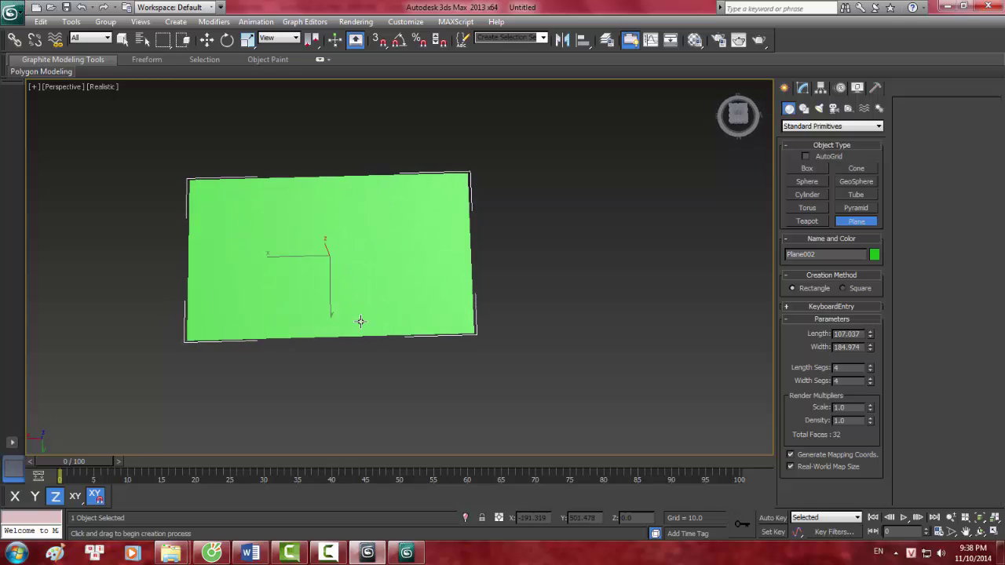
{"action": "key", "text": "r"}
{"action": "mouse_move", "coordinate": [331, 318]}
{"action": "left_mouse_down"}
{"action": "mouse_move", "coordinate": [333, 332]}
{"action": "mouse_move", "coordinate": [372, 294]}
{"action": "left_mouse_up"}
{"action": "mouse_move", "coordinate": [373, 293]}
{"action": "middle_mouse_down", "text": "alt"}
{"action": "mouse_move", "coordinate": [365, 193]}
{"action": "mouse_move", "coordinate": [386, 204]}
{"action": "mouse_move", "coordinate": [366, 217]}
{"action": "middle_mouse_up", "text": "alt"}
- Convert the plane to Editable Poly and switch the viewport to wireframe
{"action": "right_click", "coordinate": [366, 220]}
{"action": "mouse_move", "coordinate": [391, 341]}
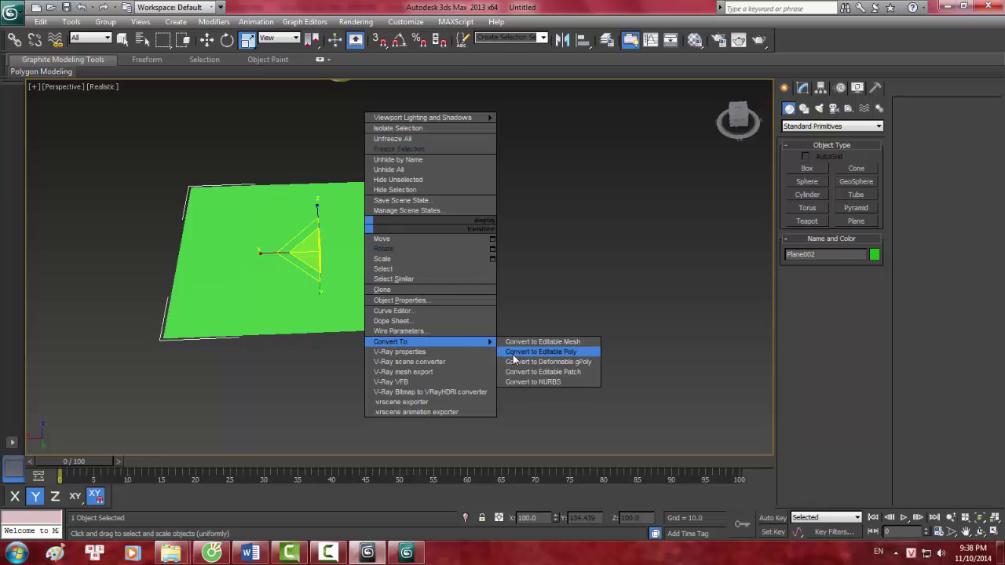
{"action": "left_click", "coordinate": [514, 355]}
{"action": "key", "text": "2"}
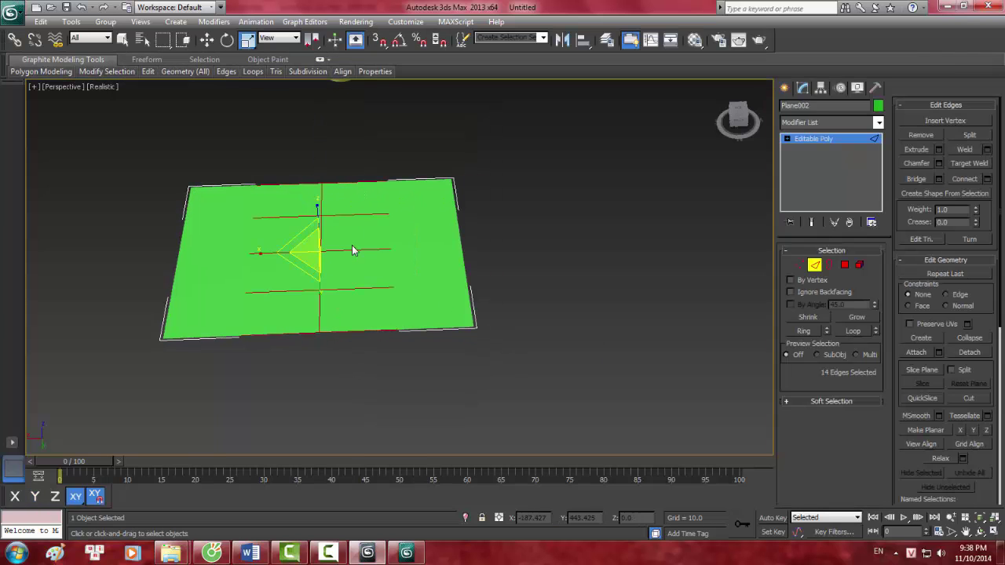
{"action": "left_click", "coordinate": [331, 211]}
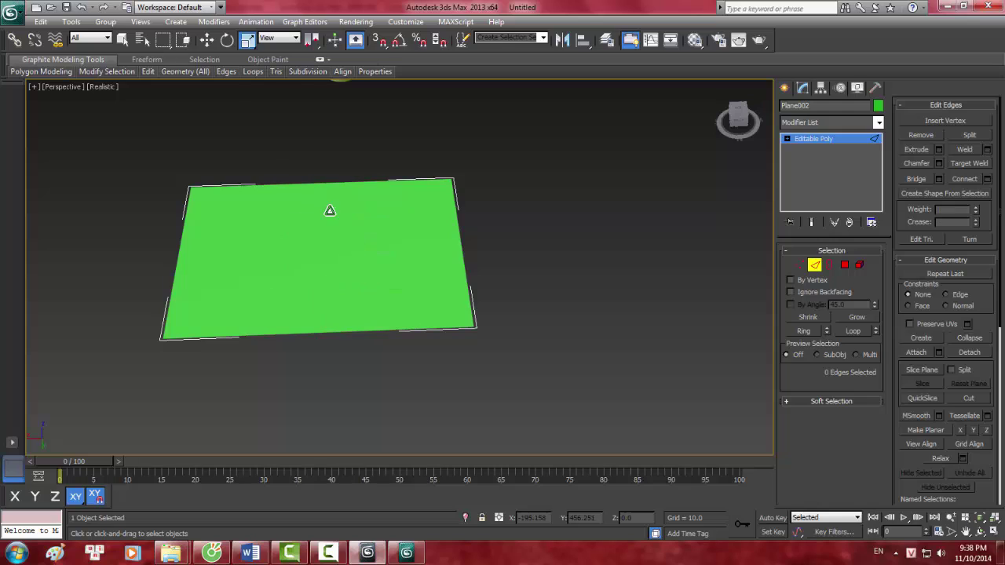
{"action": "left_click", "coordinate": [207, 41]}
{"action": "key", "text": "F3"}
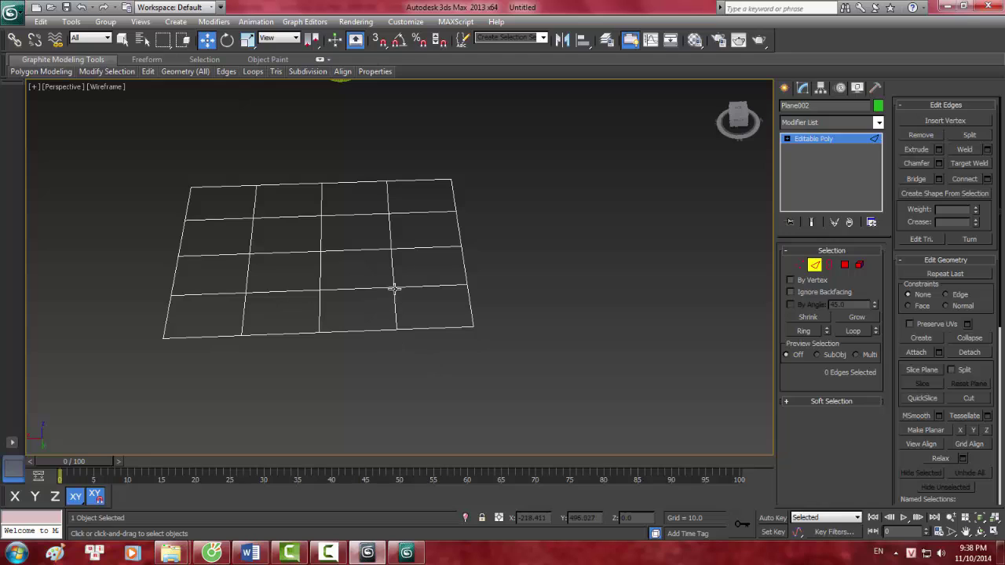
- Delete all edges, undo that, then delete the whole plane object
{"action": "key", "text": "ctrl+a"}
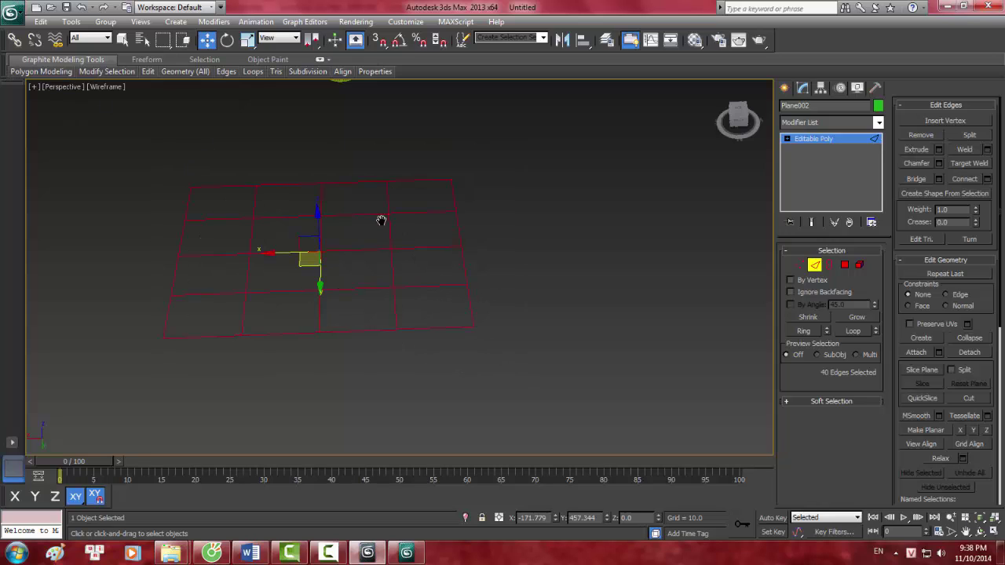
{"action": "middle_click_drag", "start_coordinate": [381, 221], "coordinate": [348, 203]}
{"action": "key", "text": "Delete"}
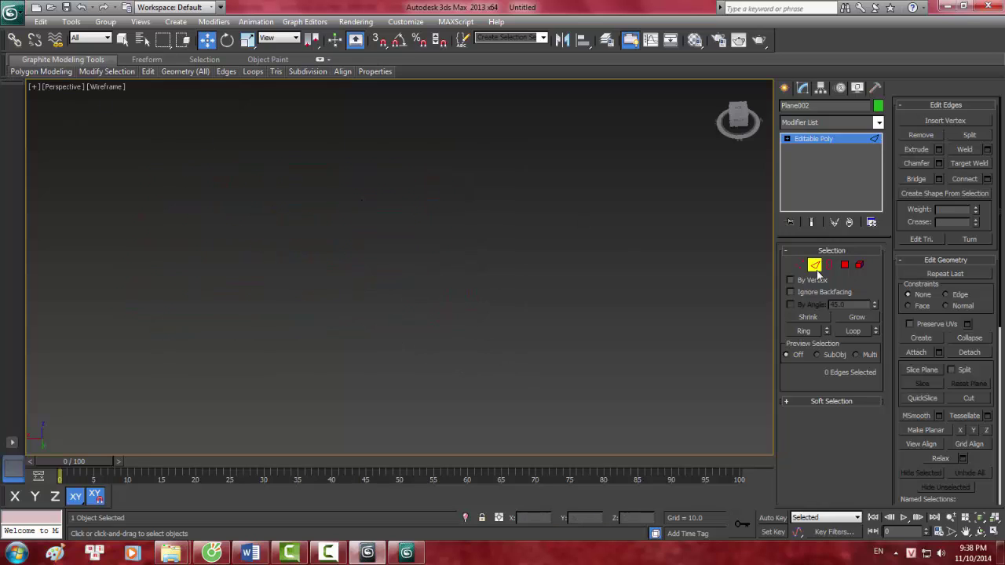
{"action": "key", "text": "ctrl+z"}
{"action": "left_click", "coordinate": [816, 269]}
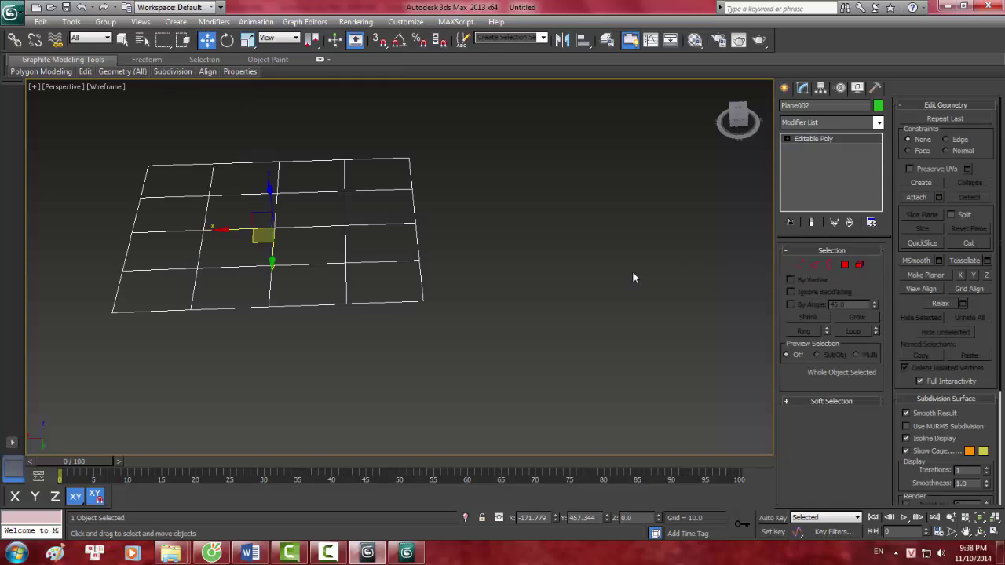
{"action": "key", "text": "Delete"}
{"action": "left_click", "coordinate": [784, 87]}
- Draw a new plane with 1 length and 1 width segment and convert it to Editable Poly
{"action": "left_click", "coordinate": [856, 220]}
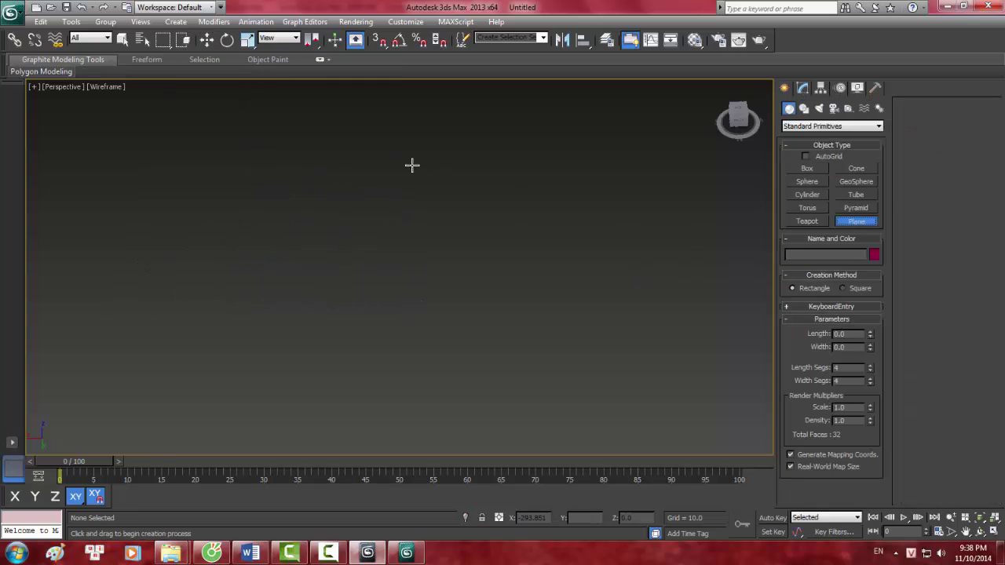
{"action": "mouse_move", "coordinate": [397, 163]}
{"action": "left_mouse_down"}
{"action": "mouse_move", "coordinate": [661, 321]}
{"action": "mouse_move", "coordinate": [734, 310]}
{"action": "left_mouse_up"}
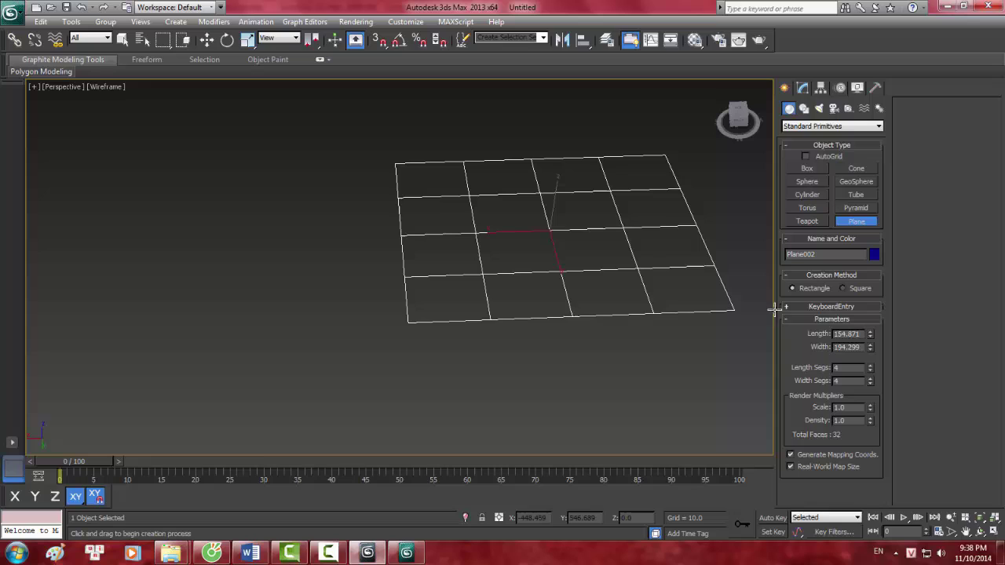
{"action": "left_click", "coordinate": [870, 369]}
{"action": "left_click", "coordinate": [871, 370]}
{"action": "left_click", "coordinate": [870, 371]}
{"action": "left_click", "coordinate": [871, 383]}
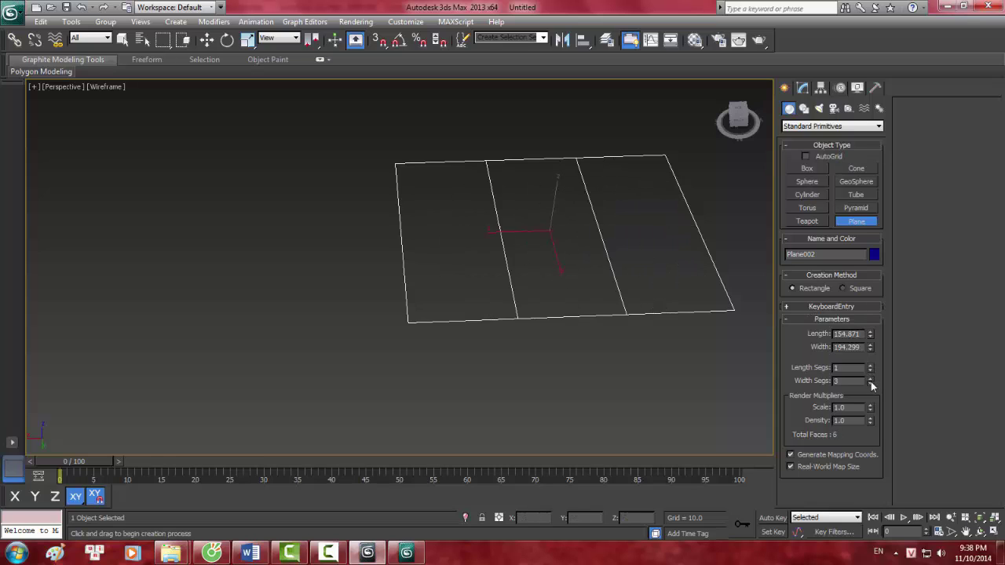
{"action": "left_click", "coordinate": [870, 384]}
{"action": "left_click", "coordinate": [870, 383]}
{"action": "mouse_move", "coordinate": [627, 301]}
{"action": "middle_mouse_down"}
{"action": "mouse_move", "coordinate": [465, 313]}
{"action": "mouse_move", "coordinate": [397, 280]}
{"action": "middle_mouse_up"}
{"action": "right_click", "coordinate": [397, 267]}
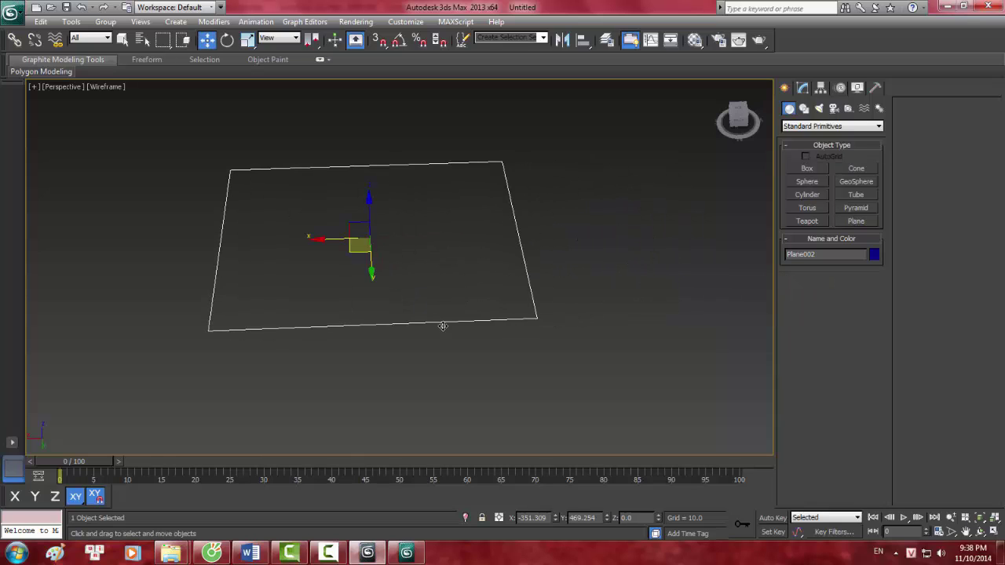
{"action": "right_click", "coordinate": [453, 318]}
{"action": "left_click", "coordinate": [620, 437]}
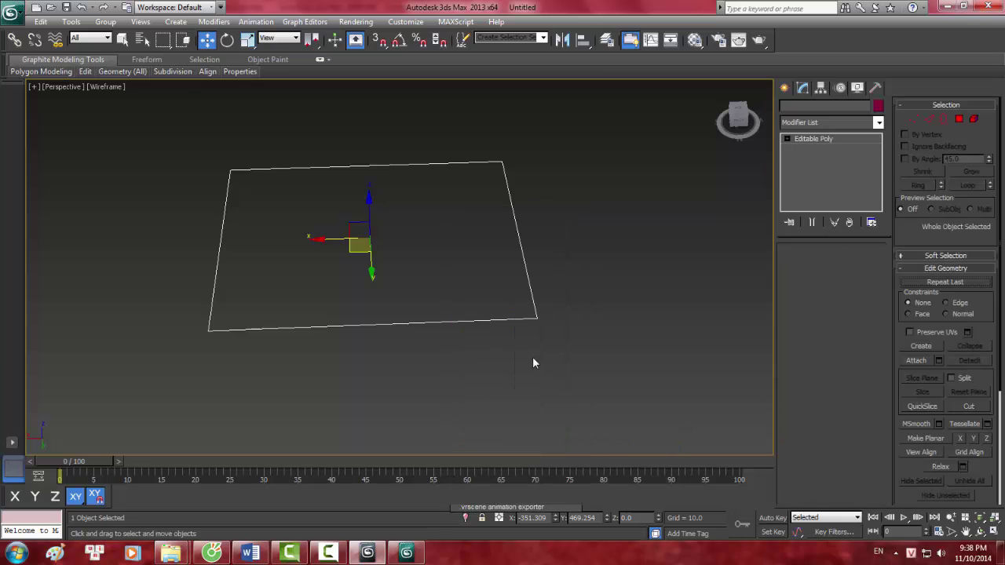
{"action": "middle_click_drag", "start_coordinate": [532, 357], "coordinate": [471, 314]}
- Try connecting the top and bottom edges, cancel, and switch the viewport to shaded with edged faces
{"action": "key", "text": "2"}
{"action": "left_click_drag", "start_coordinate": [383, 358], "coordinate": [289, 105]}
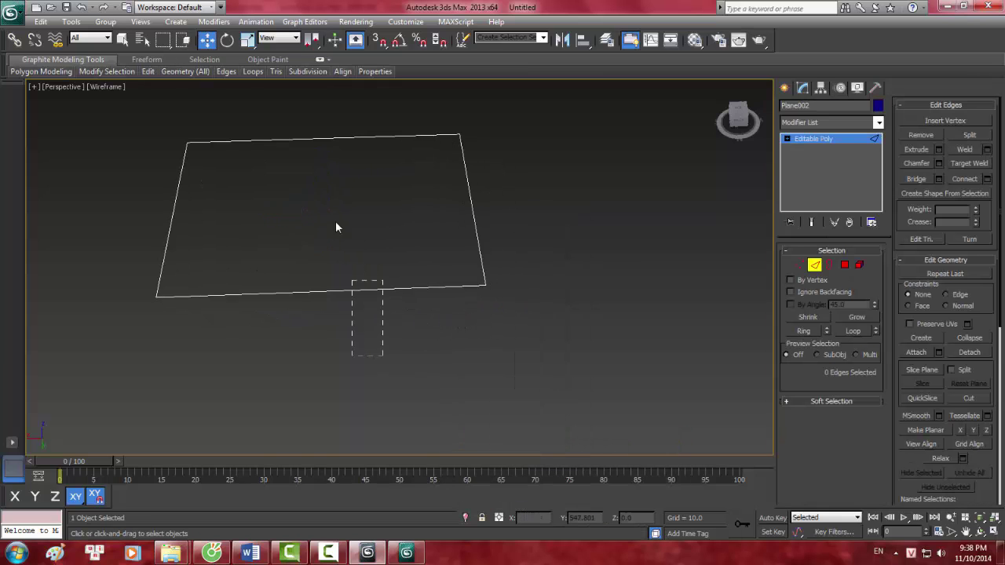
{"action": "right_click", "coordinate": [333, 174]}
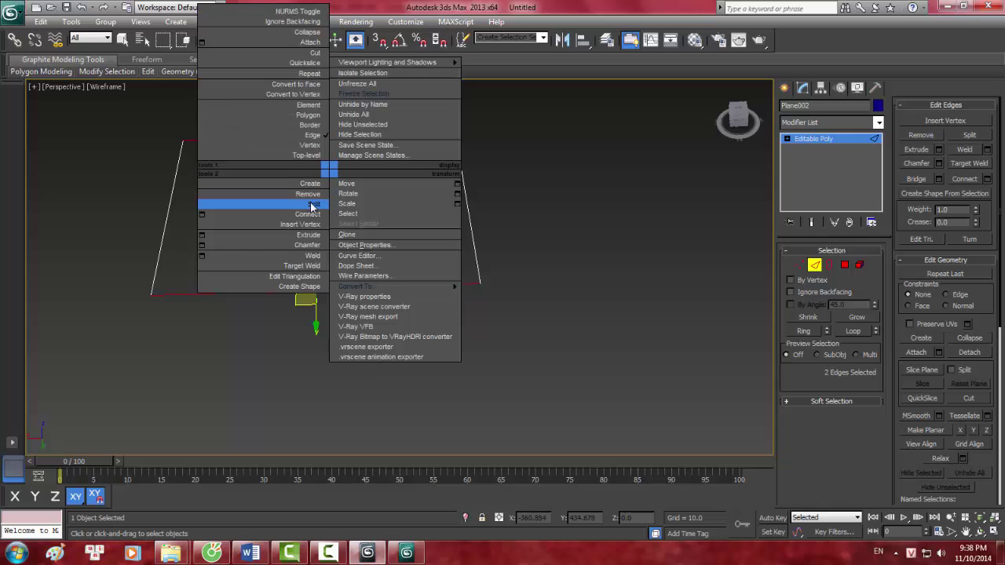
{"action": "left_click", "coordinate": [202, 215]}
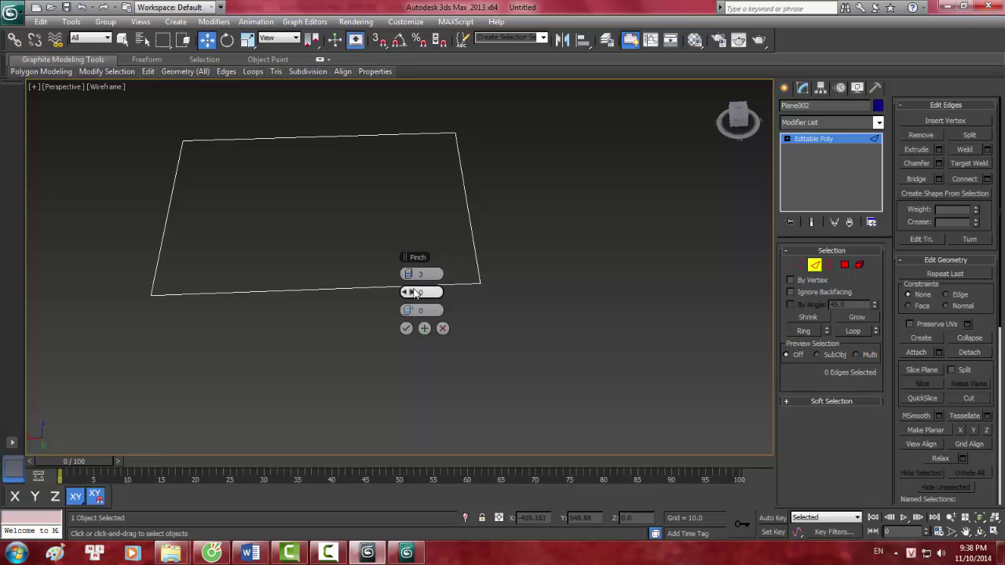
{"action": "left_click_drag", "start_coordinate": [430, 291], "coordinate": [420, 291]}
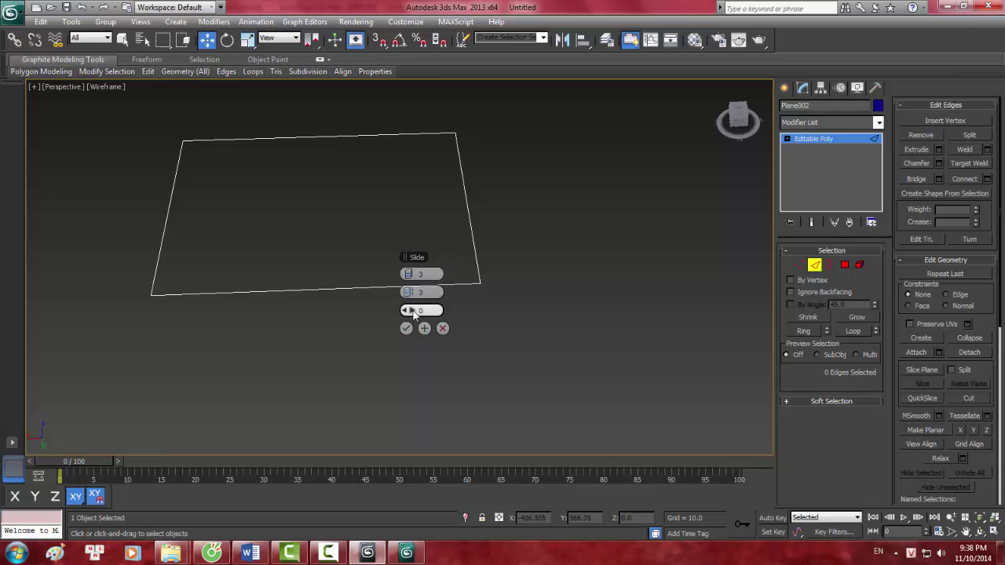
{"action": "left_click", "coordinate": [442, 329]}
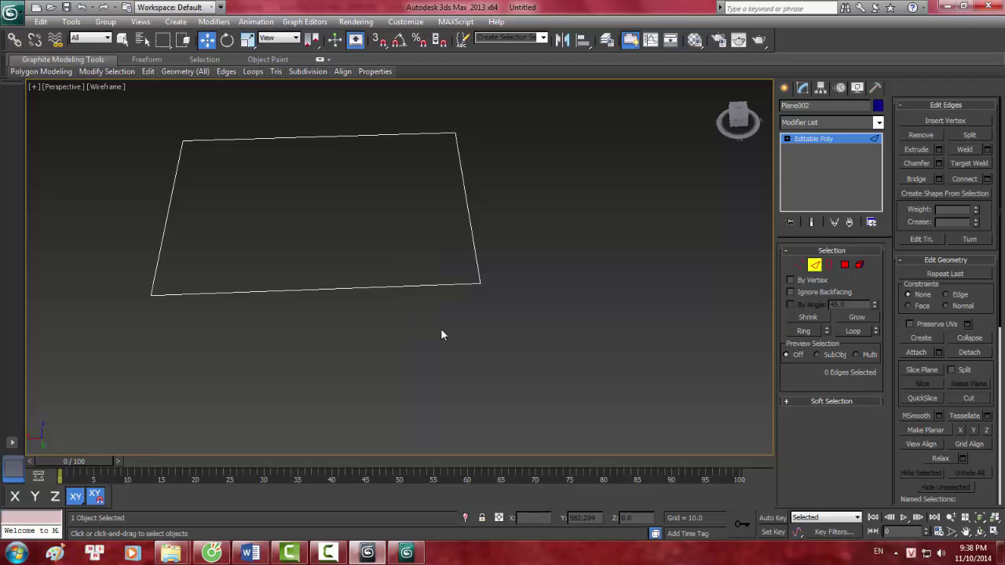
{"action": "middle_click_drag", "start_coordinate": [416, 264], "coordinate": [392, 273]}
{"action": "key", "text": "F3"}
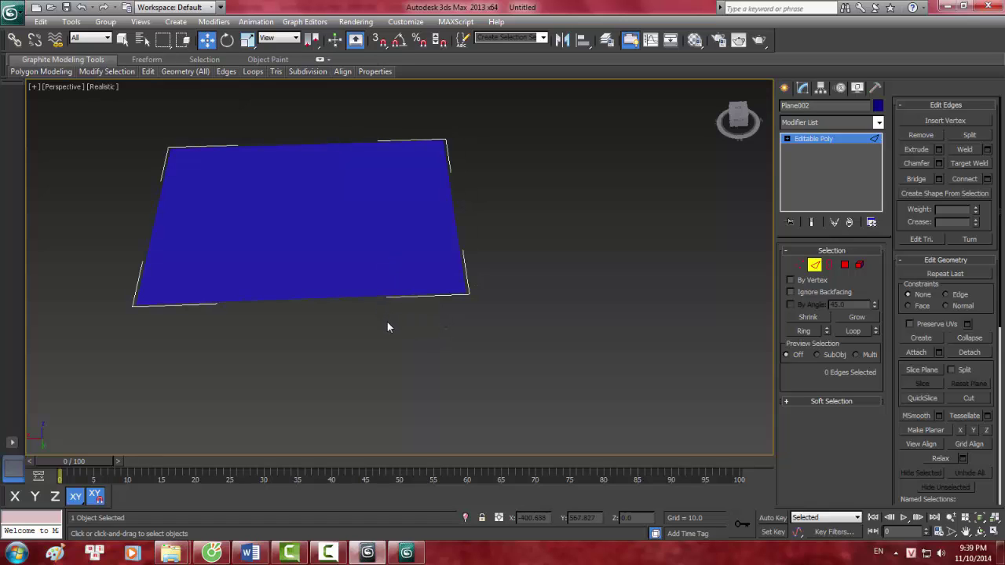
{"action": "key", "text": "F3"}
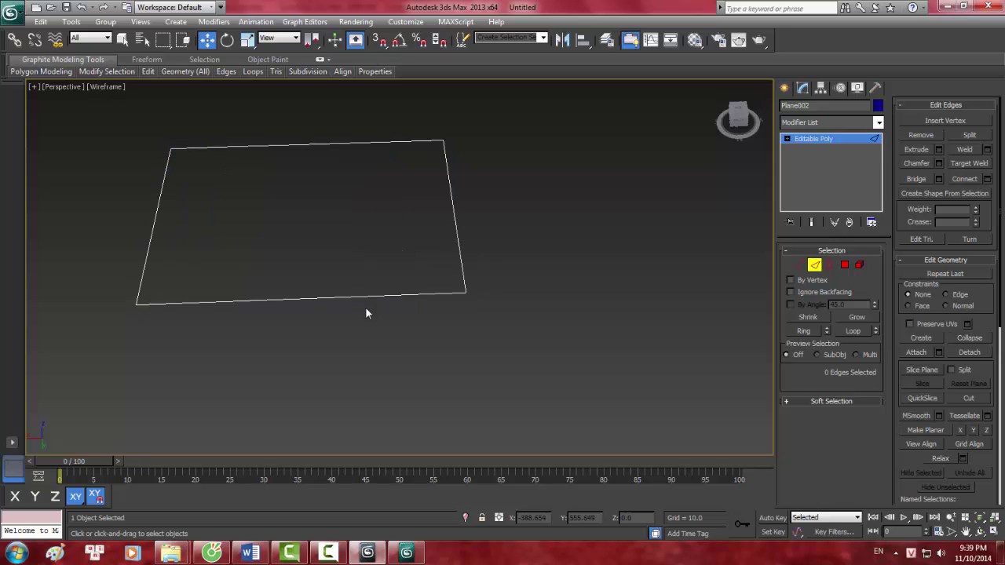
{"action": "key", "text": "F3"}
{"action": "key", "text": "F4"}
{"action": "key", "text": "F4"}
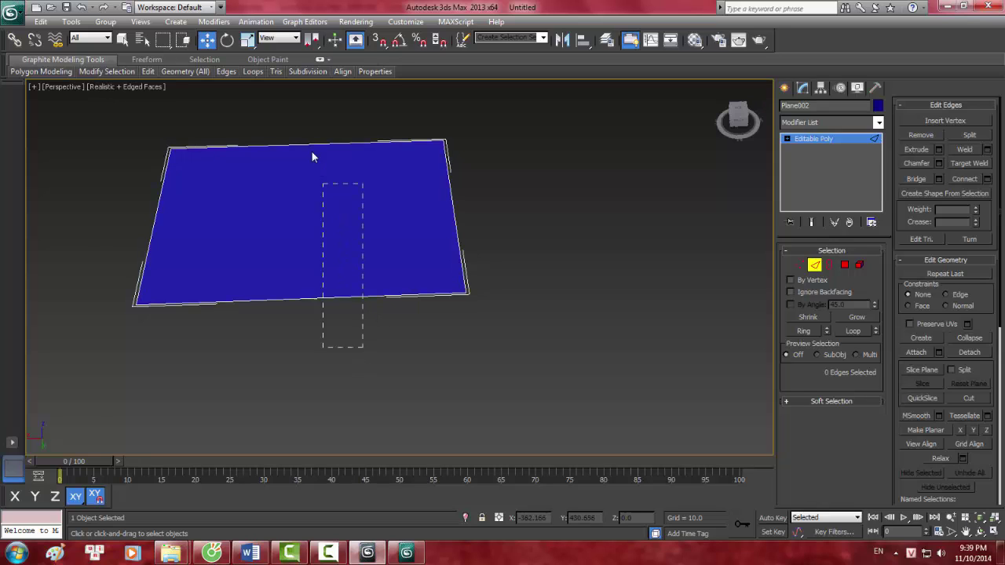
- Connect the plane's top and bottom edges with 2 new edges at slide 0
{"action": "left_click_drag", "start_coordinate": [312, 157], "coordinate": [305, 124]}
{"action": "right_click", "coordinate": [336, 165]}
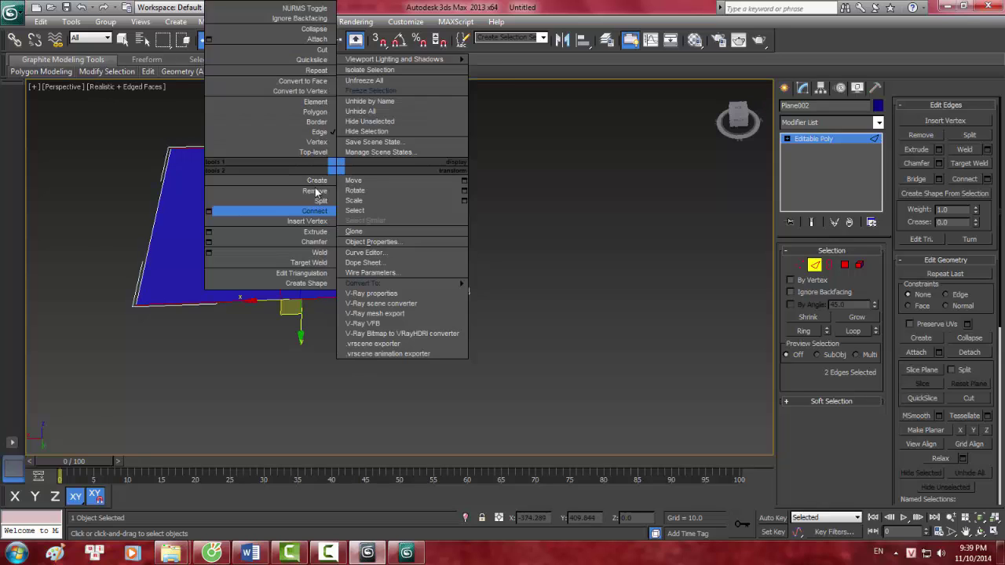
{"action": "left_click", "coordinate": [208, 211]}
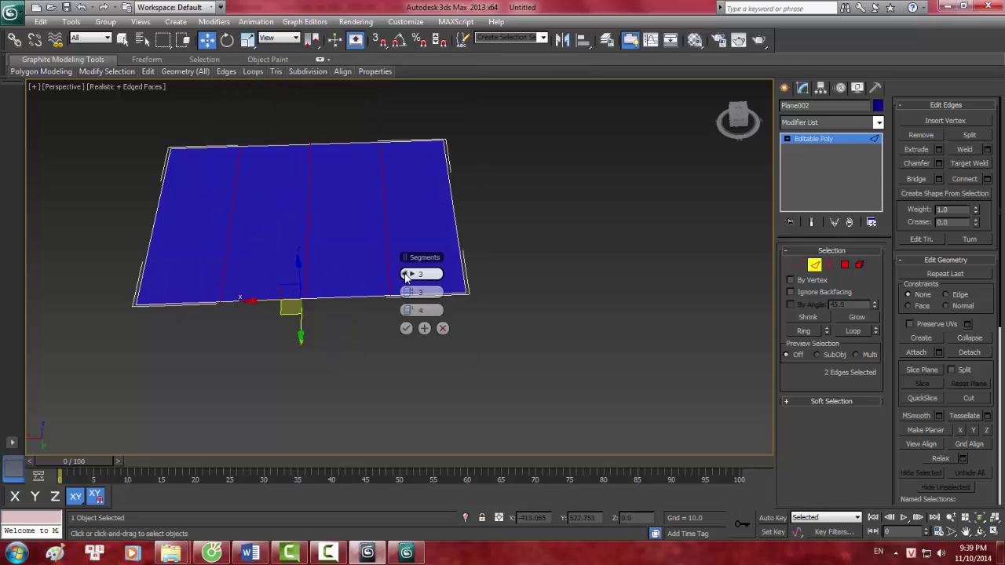
{"action": "left_click_drag", "start_coordinate": [406, 276], "coordinate": [402, 283]}
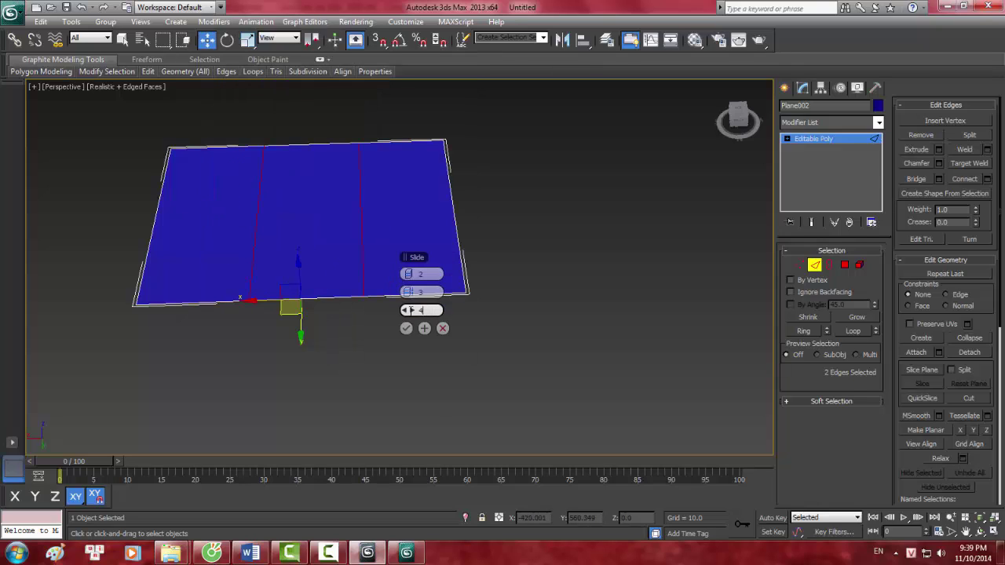
{"action": "type", "text": "00"}
{"action": "key", "text": "Return"}
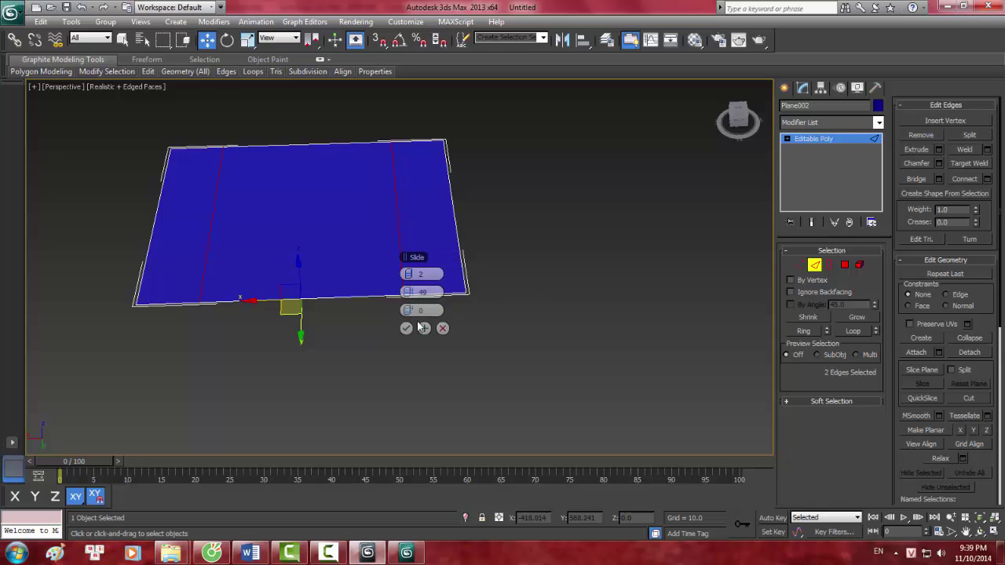
{"action": "left_click", "coordinate": [406, 328]}
{"action": "mouse_move", "coordinate": [312, 245]}
{"action": "middle_mouse_down", "text": "alt"}
{"action": "mouse_move", "coordinate": [307, 180]}
{"action": "mouse_move", "coordinate": [299, 222]}
{"action": "mouse_move", "coordinate": [325, 235]}
{"action": "mouse_move", "coordinate": [353, 178]}
{"action": "mouse_move", "coordinate": [310, 267]}
{"action": "mouse_move", "coordinate": [346, 245]}
{"action": "mouse_move", "coordinate": [209, 271]}
{"action": "mouse_move", "coordinate": [271, 258]}
{"action": "mouse_move", "coordinate": [331, 357]}
{"action": "middle_mouse_up", "text": "alt"}
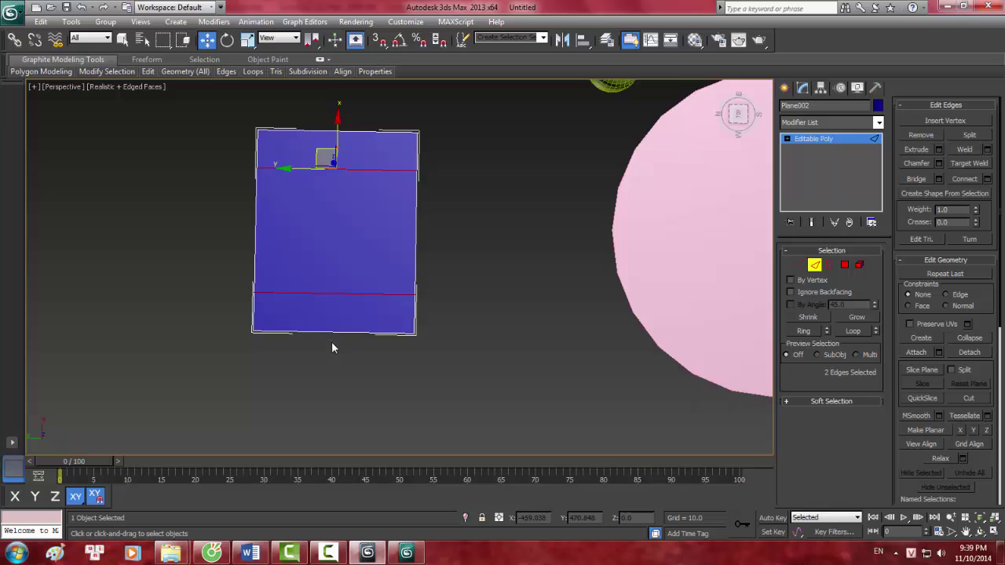
- Scale the whole plane wider along Y
{"action": "left_click", "coordinate": [815, 267]}
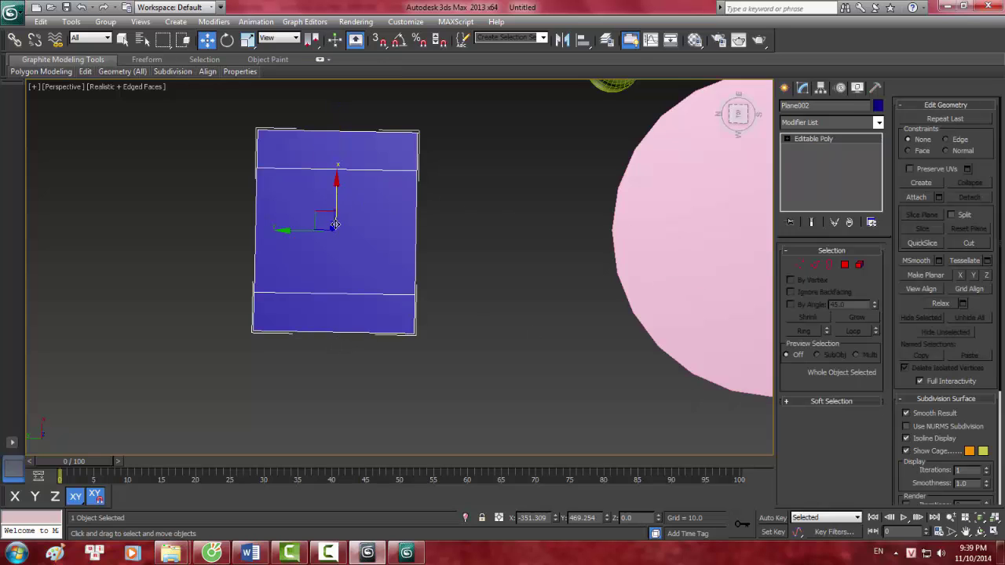
{"action": "key", "text": "r"}
{"action": "mouse_move", "coordinate": [395, 231]}
{"action": "left_mouse_down"}
{"action": "mouse_move", "coordinate": [412, 232]}
{"action": "mouse_move", "coordinate": [399, 229]}
{"action": "left_mouse_up"}
- Connect the plane's four side edges to add 2 edges in the other direction
{"action": "key", "text": "2"}
{"action": "left_click_drag", "start_coordinate": [297, 125], "coordinate": [336, 383]}
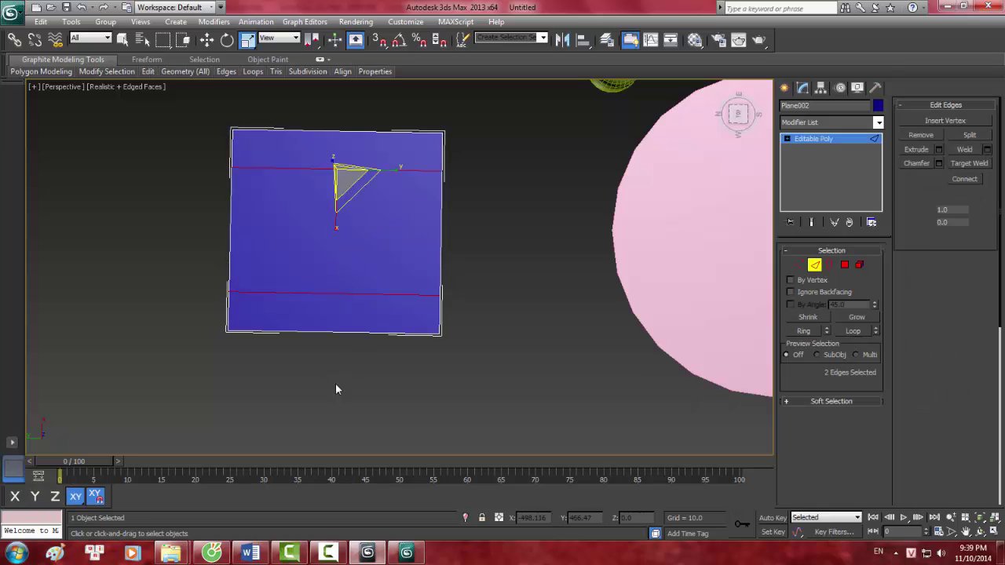
{"action": "key", "text": "alt+r"}
{"action": "right_click", "coordinate": [506, 253]}
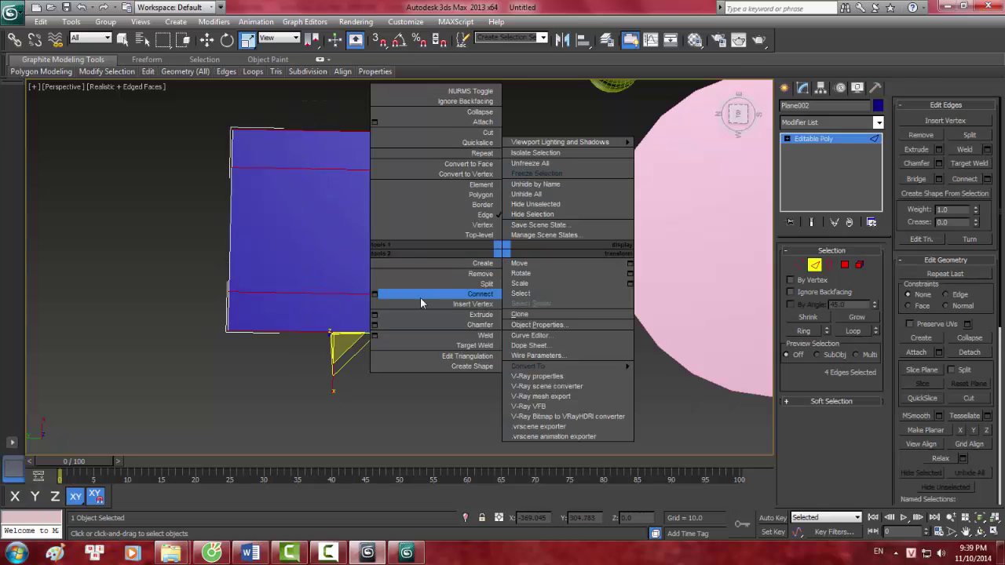
{"action": "left_click", "coordinate": [444, 299]}
{"action": "left_click", "coordinate": [407, 329]}
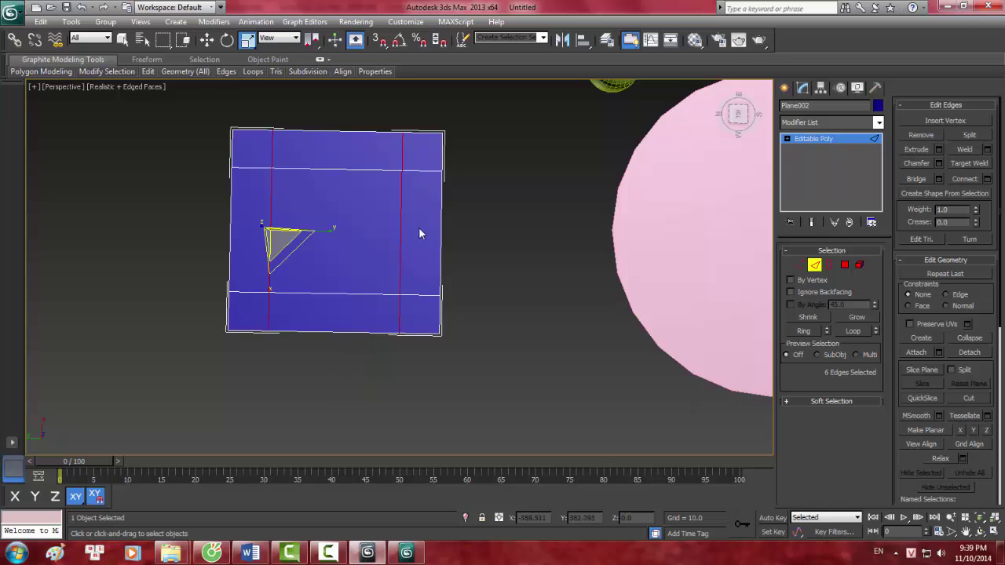
{"action": "scroll", "coordinate": [412, 228], "scroll_direction": "up", "scroll_amount": 3}
- In Vertex mode, join the bottom-left corner panel's opposite vertices with a diagonal edge
{"action": "key", "text": "1"}
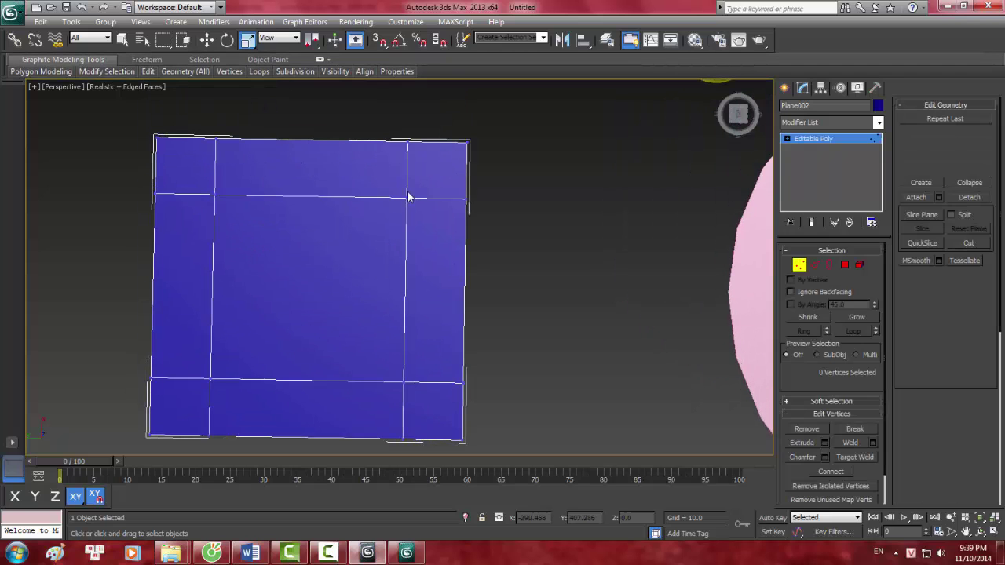
{"action": "left_click", "coordinate": [406, 197]}
{"action": "left_click", "coordinate": [468, 143], "text": "ctrl"}
{"action": "right_click", "coordinate": [227, 185]}
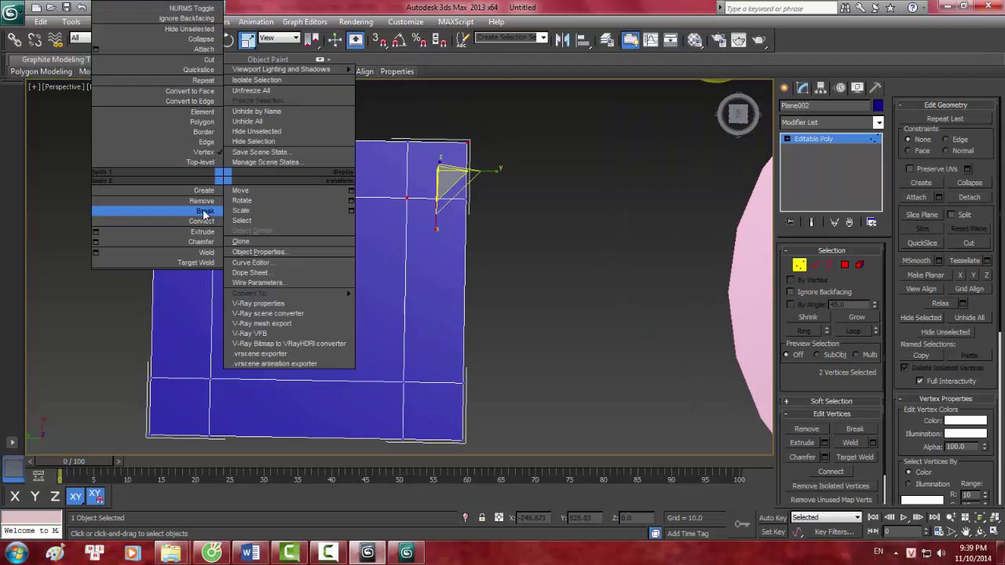
{"action": "left_click", "coordinate": [203, 170]}
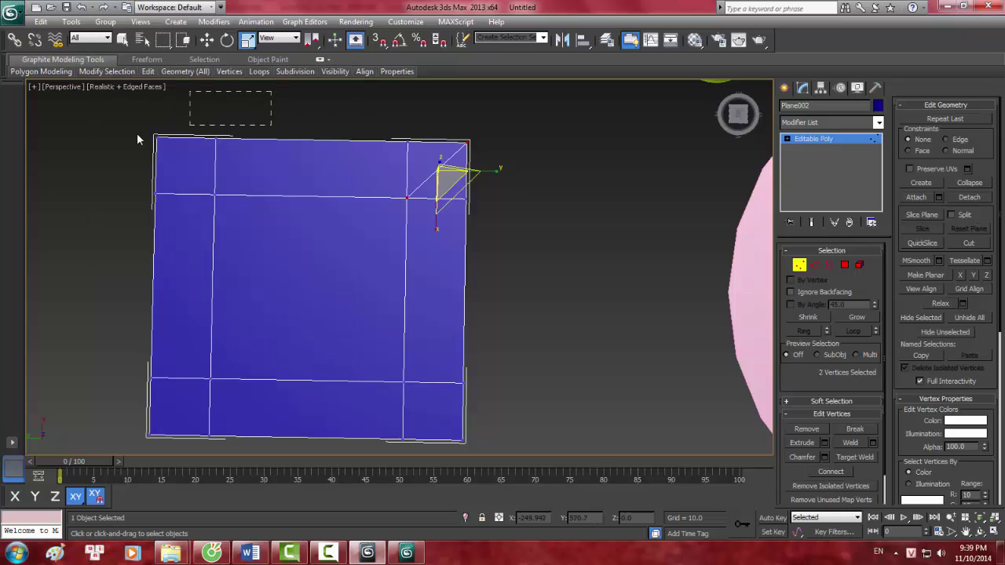
{"action": "left_click_drag", "start_coordinate": [141, 129], "coordinate": [232, 194]}
{"action": "right_click", "coordinate": [302, 189]}
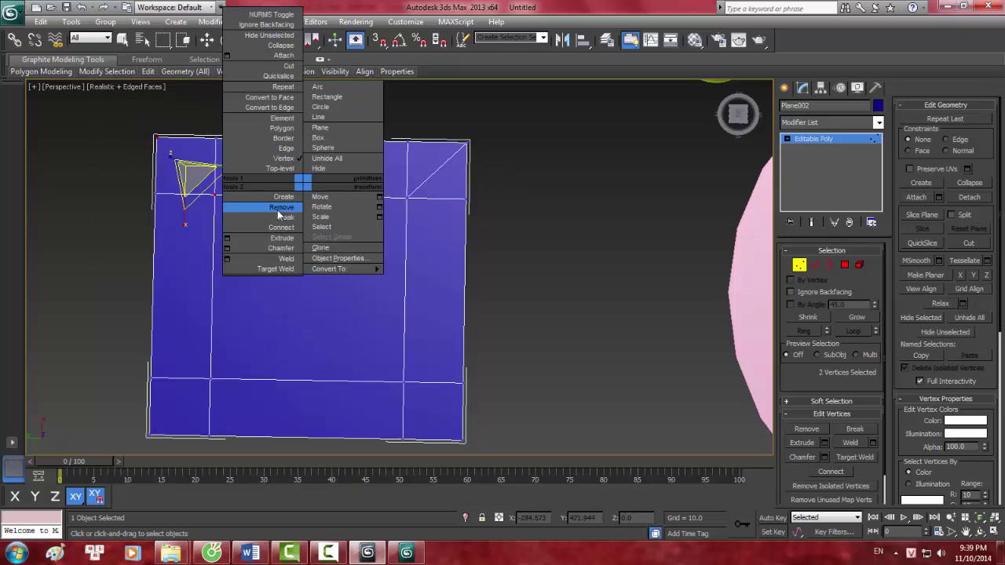
{"action": "left_click", "coordinate": [271, 228]}
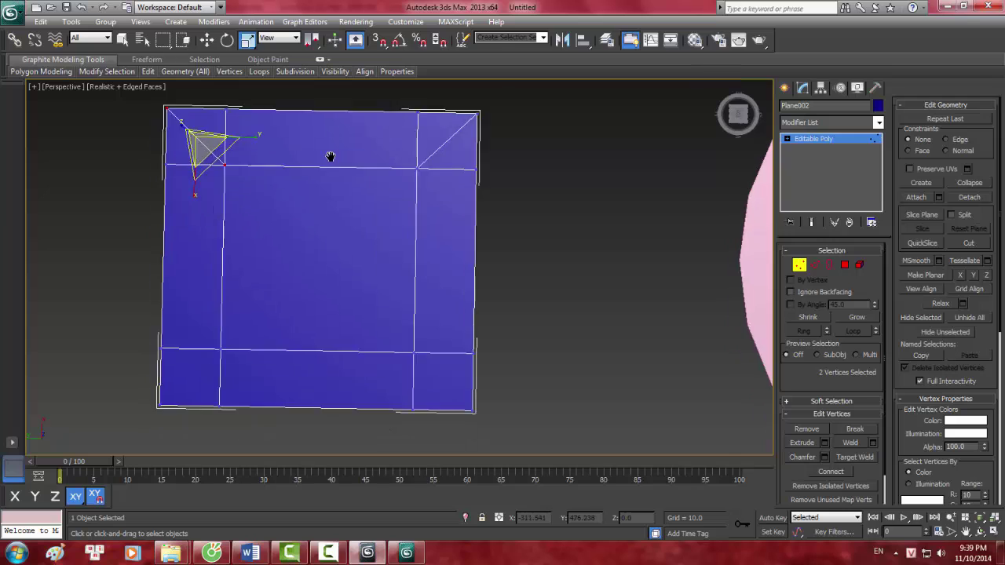
{"action": "middle_click_drag", "start_coordinate": [332, 155], "coordinate": [355, 105]}
{"action": "left_click", "coordinate": [180, 361]}
{"action": "left_click", "coordinate": [243, 300], "text": "ctrl"}
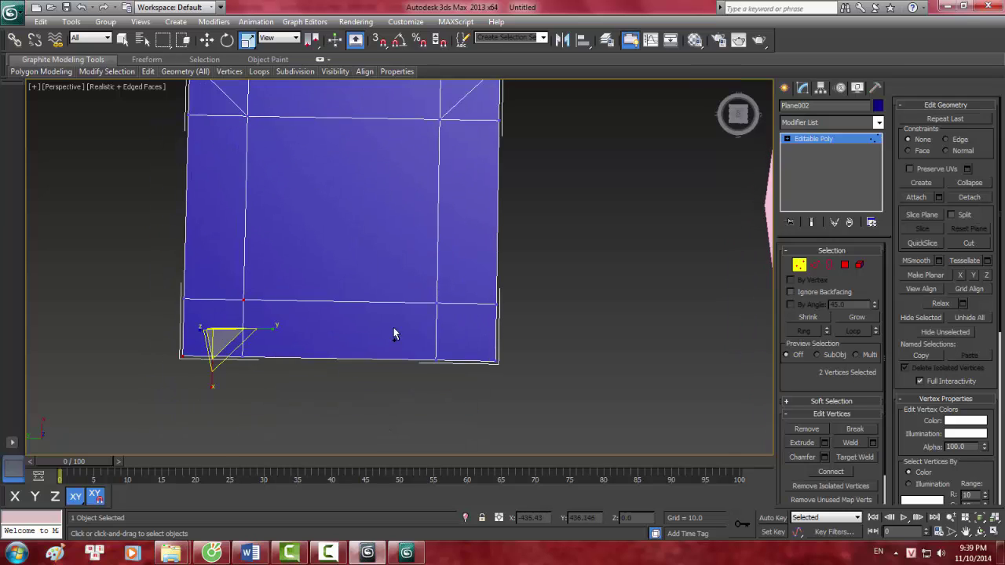
{"action": "right_click", "coordinate": [362, 318]}
{"action": "left_click", "coordinate": [287, 358]}
- Add a diagonal edge across the bottom-right corner panel, then deselect and return to object level
{"action": "left_click", "coordinate": [437, 302]}
{"action": "left_click", "coordinate": [497, 362], "text": "ctrl"}
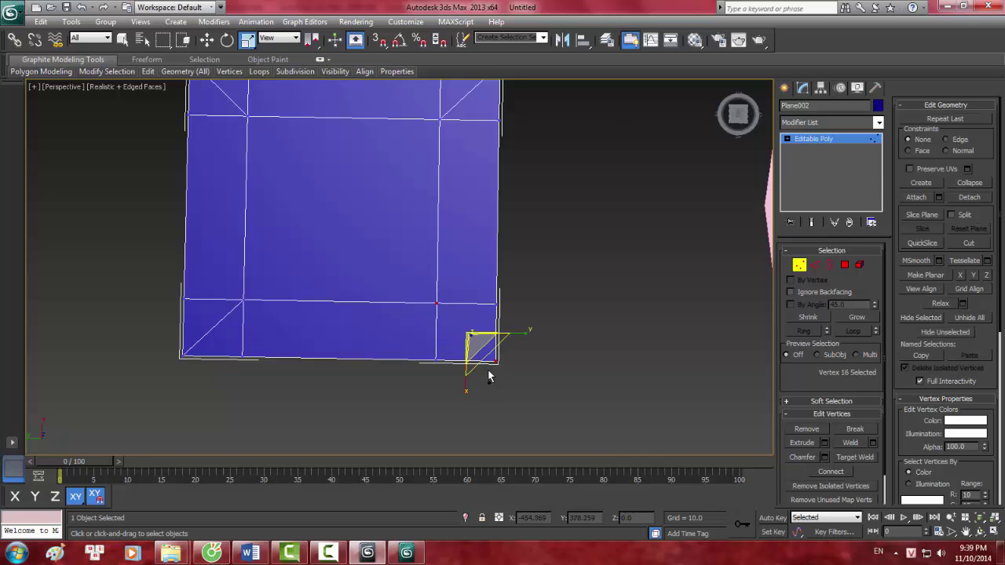
{"action": "right_click", "coordinate": [605, 293]}
{"action": "left_click", "coordinate": [558, 318]}
{"action": "scroll", "coordinate": [364, 314], "scroll_direction": "down", "scroll_amount": 5}
{"action": "mouse_move", "coordinate": [354, 332]}
{"action": "middle_mouse_down", "text": "alt"}
{"action": "mouse_move", "coordinate": [422, 227]}
{"action": "mouse_move", "coordinate": [368, 277]}
{"action": "middle_mouse_up", "text": "alt"}
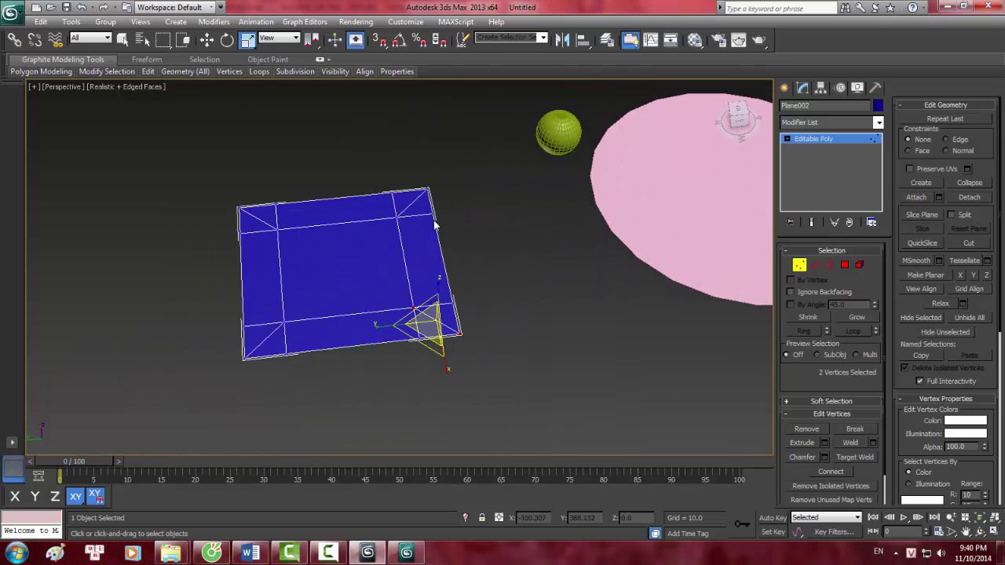
{"action": "scroll", "coordinate": [433, 224], "scroll_direction": "up", "scroll_amount": 5}
{"action": "scroll", "coordinate": [588, 213], "scroll_direction": "down", "scroll_amount": 4}
{"action": "left_click", "coordinate": [588, 213]}
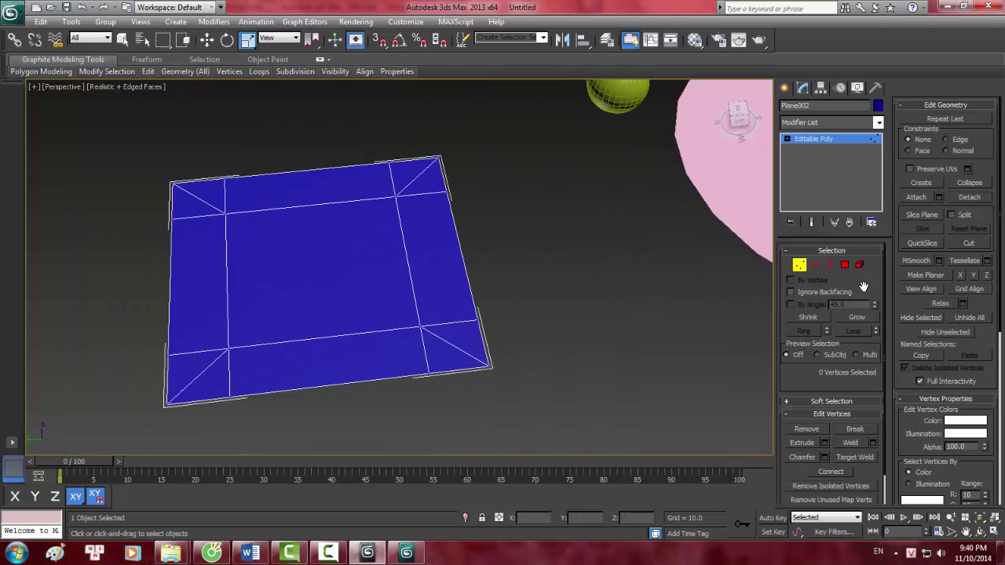
{"action": "left_click", "coordinate": [799, 269]}
- Orbit and zoom around the gridded Plane002, then switch to Edge sub-object mode
{"action": "mouse_move", "coordinate": [492, 258]}
{"action": "middle_mouse_down"}
{"action": "mouse_move", "coordinate": [503, 225]}
{"action": "mouse_move", "coordinate": [461, 316]}
{"action": "middle_mouse_up"}
{"action": "scroll", "coordinate": [502, 225], "scroll_direction": "up", "scroll_amount": 3}
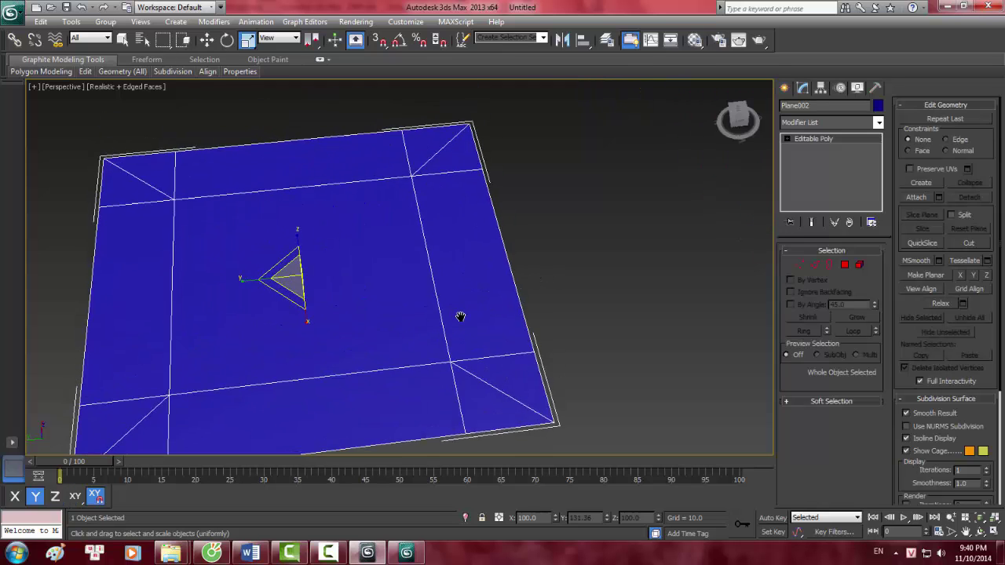
{"action": "scroll", "coordinate": [461, 317], "scroll_direction": "down", "scroll_amount": 4}
{"action": "middle_click_drag", "start_coordinate": [422, 280], "coordinate": [422, 323], "text": "alt"}
{"action": "scroll", "coordinate": [426, 318], "scroll_direction": "up", "scroll_amount": 5}
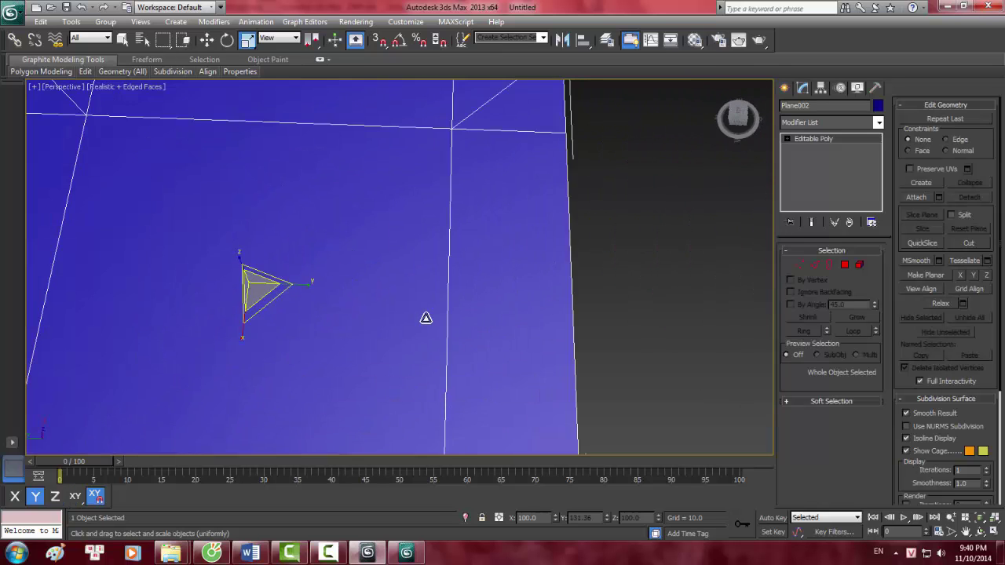
{"action": "scroll", "coordinate": [426, 318], "scroll_direction": "down", "scroll_amount": 5}
{"action": "mouse_move", "coordinate": [426, 280]}
{"action": "middle_mouse_down", "text": "alt"}
{"action": "mouse_move", "coordinate": [415, 218]}
{"action": "mouse_move", "coordinate": [403, 214]}
{"action": "mouse_move", "coordinate": [439, 235]}
{"action": "mouse_move", "coordinate": [326, 295]}
{"action": "mouse_move", "coordinate": [283, 289]}
{"action": "middle_mouse_up", "text": "alt"}
{"action": "scroll", "coordinate": [403, 214], "scroll_direction": "up", "scroll_amount": 3}
{"action": "scroll", "coordinate": [442, 235], "scroll_direction": "down", "scroll_amount": 4}
{"action": "scroll", "coordinate": [448, 267], "scroll_direction": "up", "scroll_amount": 3}
{"action": "scroll", "coordinate": [391, 289], "scroll_direction": "down", "scroll_amount": 3}
{"action": "key", "text": "r"}
{"action": "mouse_move", "coordinate": [390, 290]}
{"action": "middle_mouse_down", "text": "alt"}
{"action": "mouse_move", "coordinate": [348, 293]}
{"action": "mouse_move", "coordinate": [359, 227]}
{"action": "mouse_move", "coordinate": [426, 289]}
{"action": "middle_mouse_up", "text": "alt"}
{"action": "key", "text": "r"}
{"action": "scroll", "coordinate": [348, 291], "scroll_direction": "up", "scroll_amount": 3}
{"action": "scroll", "coordinate": [348, 283], "scroll_direction": "down", "scroll_amount": 3}
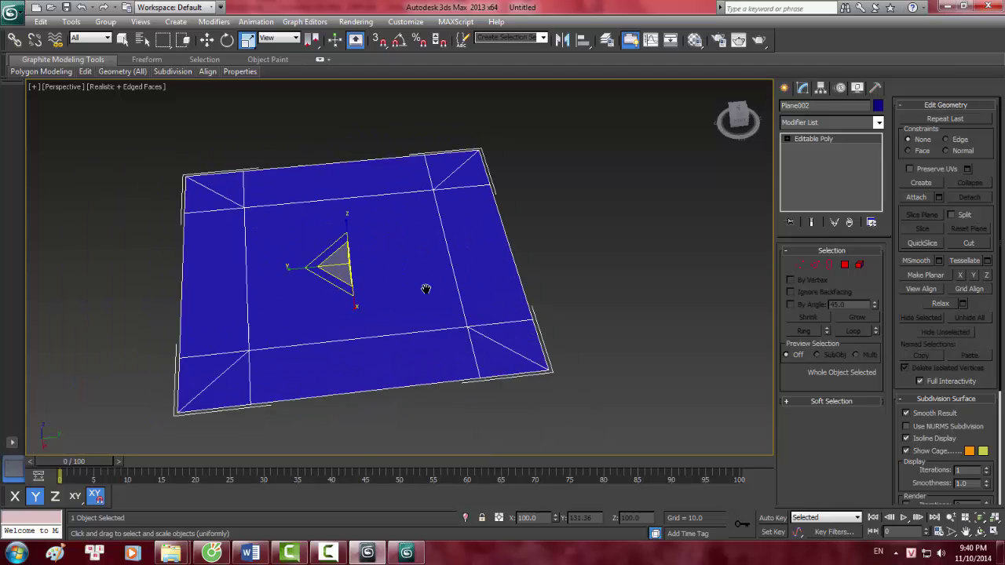
{"action": "scroll", "coordinate": [425, 289], "scroll_direction": "up", "scroll_amount": 2}
{"action": "scroll", "coordinate": [460, 227], "scroll_direction": "down", "scroll_amount": 3}
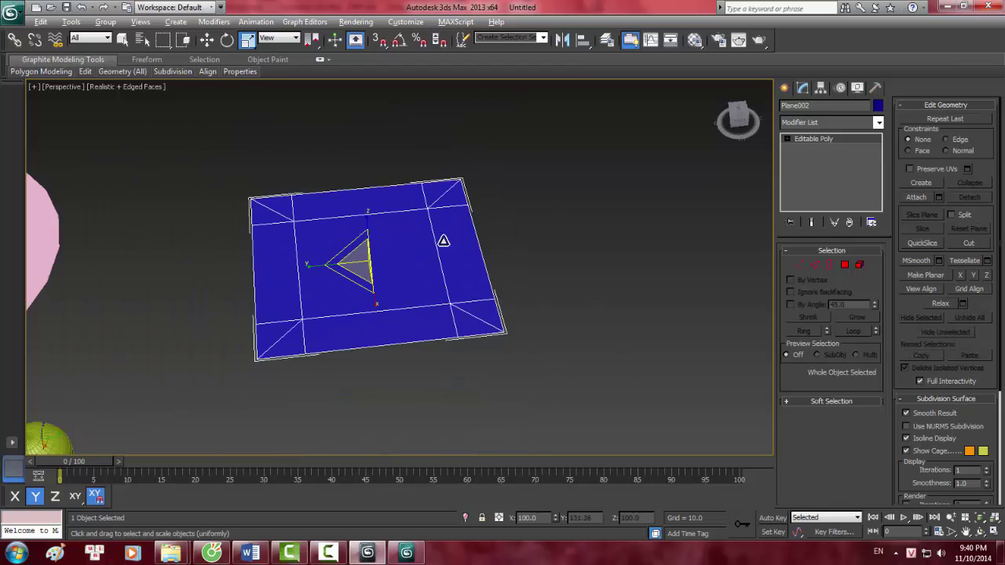
{"action": "scroll", "coordinate": [444, 240], "scroll_direction": "up", "scroll_amount": 3}
{"action": "mouse_move", "coordinate": [444, 240]}
{"action": "middle_mouse_down", "text": "alt"}
{"action": "mouse_move", "coordinate": [426, 253]}
{"action": "mouse_move", "coordinate": [427, 205]}
{"action": "mouse_move", "coordinate": [426, 288]}
{"action": "middle_mouse_up", "text": "alt"}
{"action": "scroll", "coordinate": [427, 204], "scroll_direction": "down", "scroll_amount": 2}
{"action": "scroll", "coordinate": [426, 287], "scroll_direction": "up", "scroll_amount": 3}
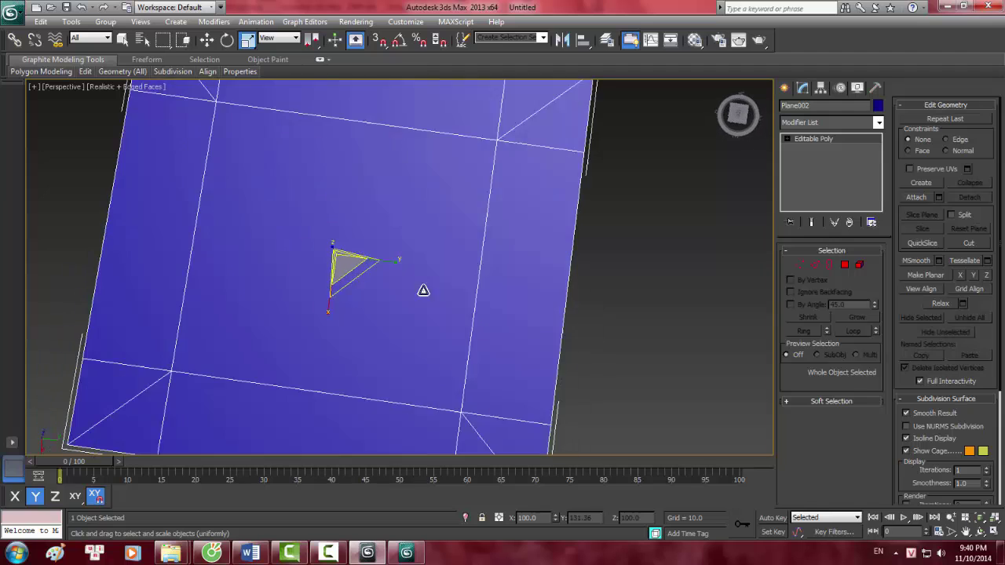
{"action": "scroll", "coordinate": [422, 288], "scroll_direction": "down", "scroll_amount": 3}
{"action": "key", "text": "r"}
{"action": "key", "text": "r"}
{"action": "key", "text": "r"}
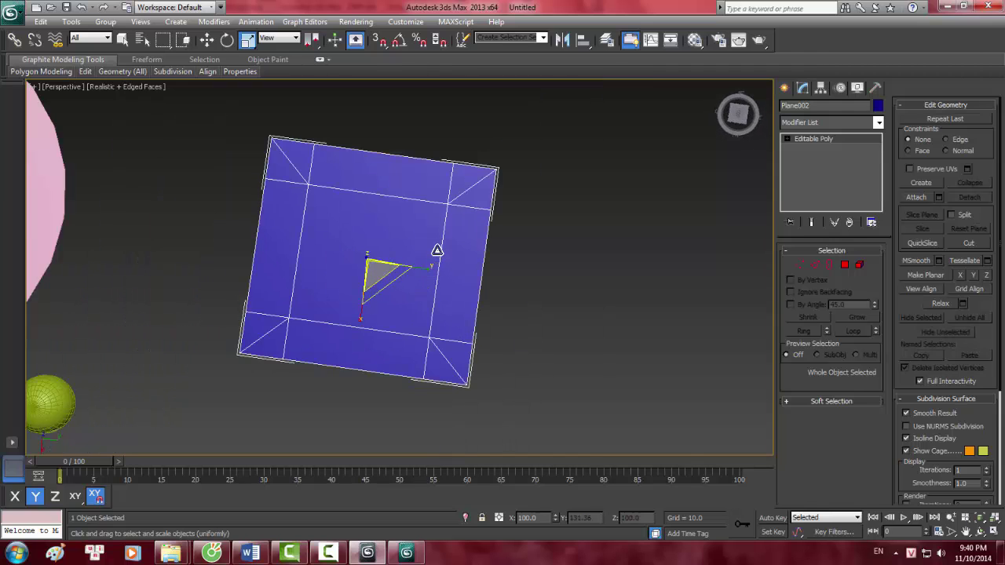
{"action": "mouse_move", "coordinate": [440, 230]}
{"action": "middle_mouse_down"}
{"action": "mouse_move", "coordinate": [441, 210]}
{"action": "mouse_move", "coordinate": [460, 216]}
{"action": "mouse_move", "coordinate": [431, 269]}
{"action": "middle_mouse_up"}
{"action": "scroll", "coordinate": [434, 270], "scroll_direction": "up", "scroll_amount": 2}
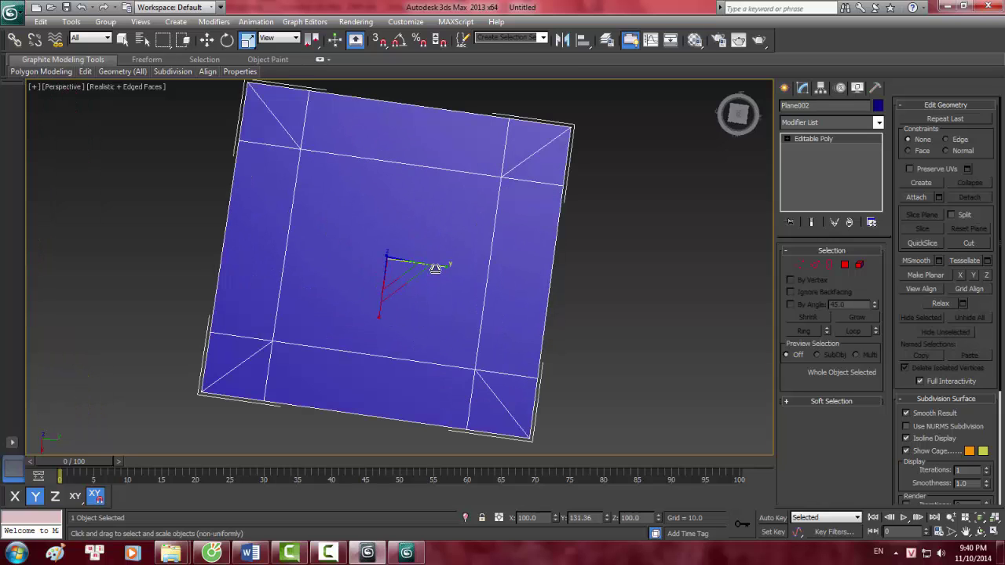
{"action": "mouse_move", "coordinate": [471, 227]}
{"action": "middle_mouse_down", "text": "alt"}
{"action": "mouse_move", "coordinate": [464, 184]}
{"action": "mouse_move", "coordinate": [507, 209]}
{"action": "mouse_move", "coordinate": [453, 303]}
{"action": "mouse_move", "coordinate": [404, 254]}
{"action": "mouse_move", "coordinate": [442, 310]}
{"action": "mouse_move", "coordinate": [447, 358]}
{"action": "mouse_move", "coordinate": [432, 340]}
{"action": "mouse_move", "coordinate": [408, 341]}
{"action": "middle_mouse_up", "text": "alt"}
{"action": "scroll", "coordinate": [432, 338], "scroll_direction": "down", "scroll_amount": 3}
{"action": "key", "text": "2"}
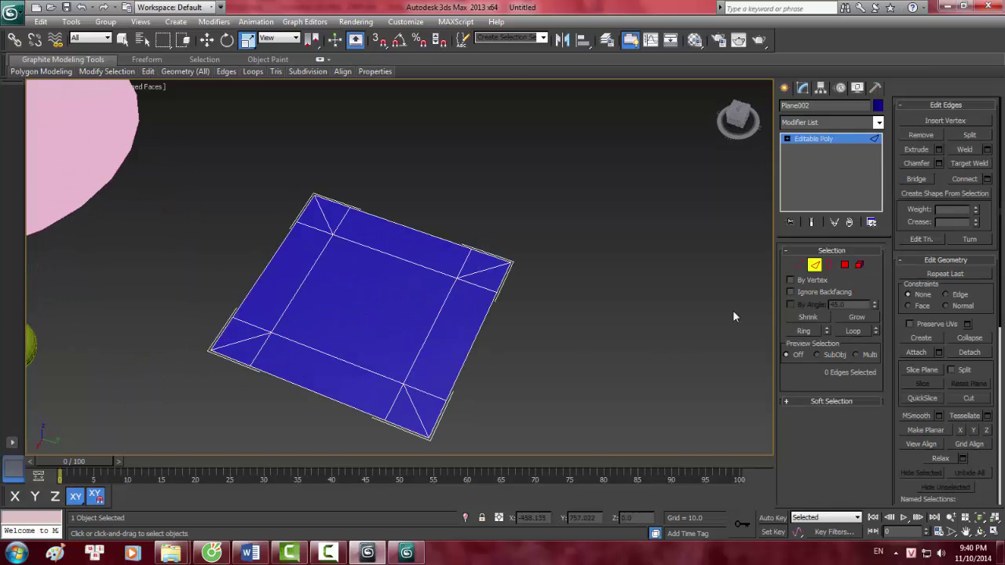
- Connect two opposite inner edges to add a new edge across the plane's centre
{"action": "left_click", "coordinate": [207, 42]}
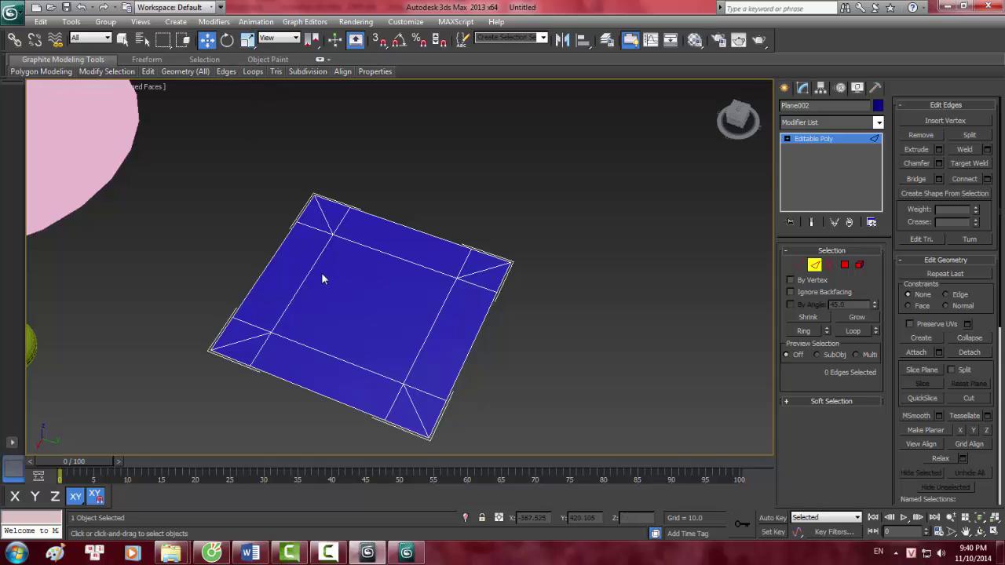
{"action": "left_click", "coordinate": [306, 279]}
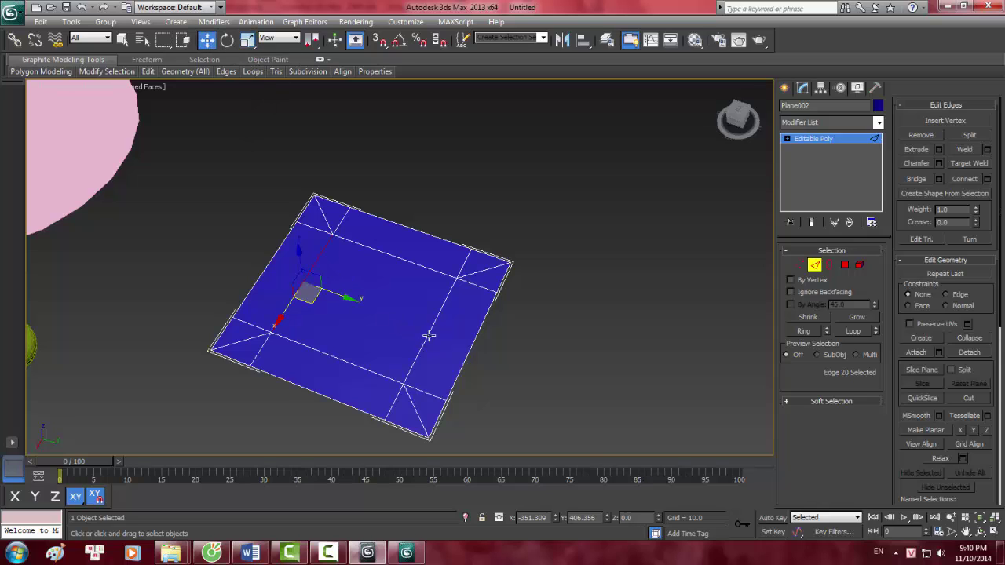
{"action": "left_click", "coordinate": [429, 335], "text": "ctrl"}
{"action": "right_click", "coordinate": [505, 316]}
{"action": "left_click", "coordinate": [440, 351]}
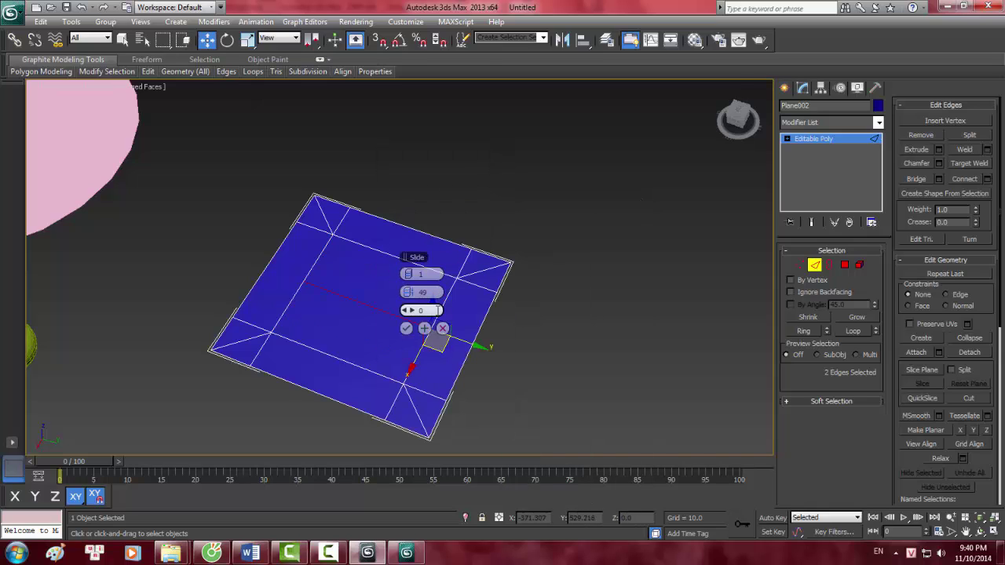
{"action": "left_click", "coordinate": [406, 328]}
- Move the new centre edge up along Z into a peaked ridge and inspect it
{"action": "mouse_move", "coordinate": [466, 309]}
{"action": "middle_mouse_down", "text": "alt"}
{"action": "mouse_move", "coordinate": [387, 283]}
{"action": "mouse_move", "coordinate": [385, 267]}
{"action": "middle_mouse_up", "text": "alt"}
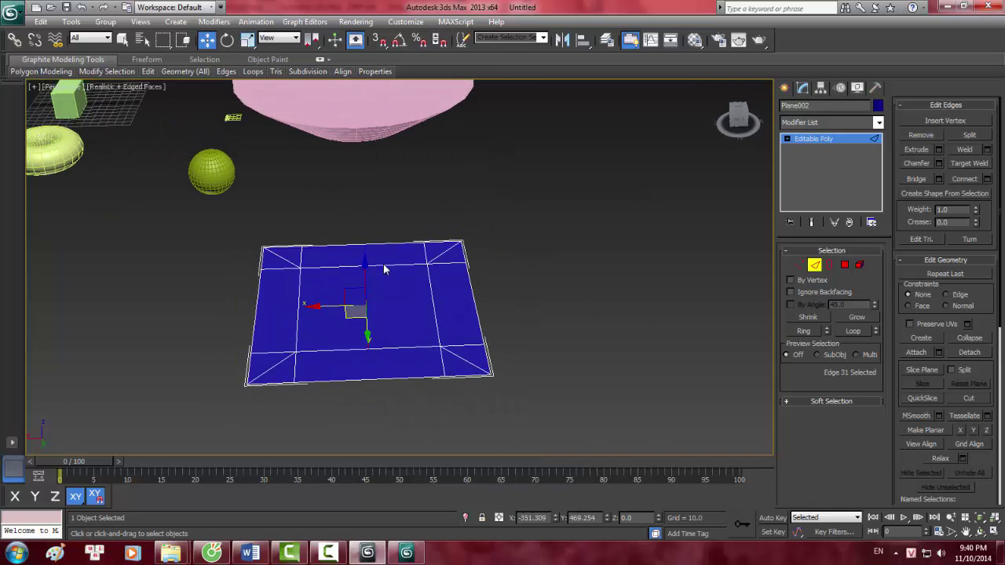
{"action": "left_click_drag", "start_coordinate": [365, 271], "coordinate": [366, 244]}
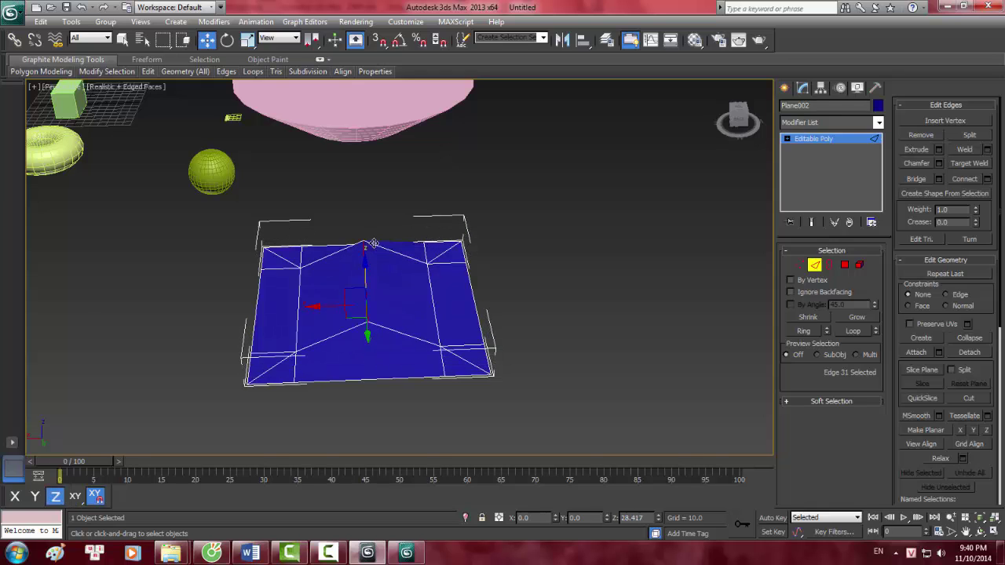
{"action": "mouse_move", "coordinate": [367, 243]}
{"action": "middle_mouse_down", "text": "alt"}
{"action": "mouse_move", "coordinate": [437, 287]}
{"action": "mouse_move", "coordinate": [458, 322]}
{"action": "middle_mouse_up", "text": "alt"}
{"action": "left_click", "coordinate": [488, 327]}
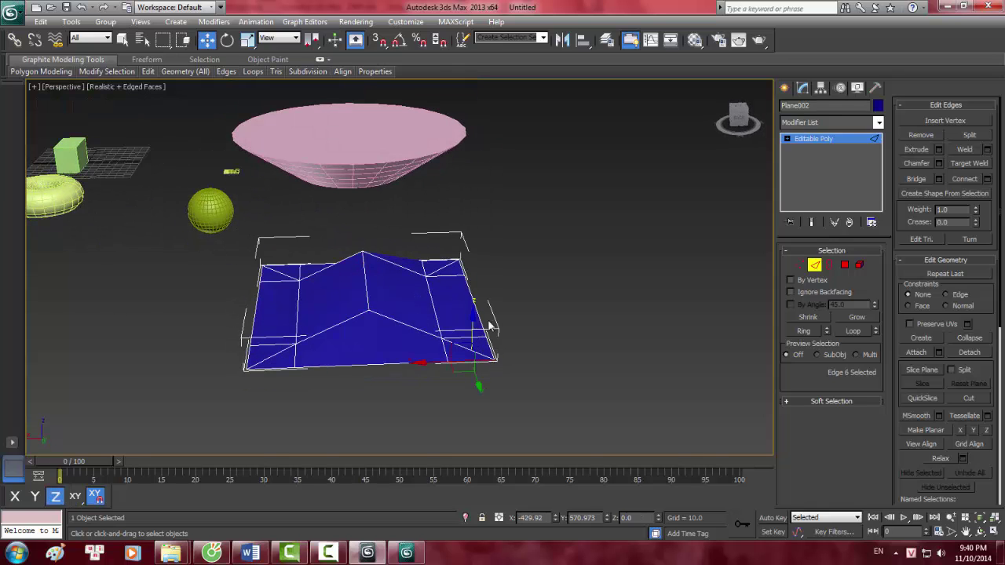
{"action": "left_click", "coordinate": [460, 259], "text": "ctrl"}
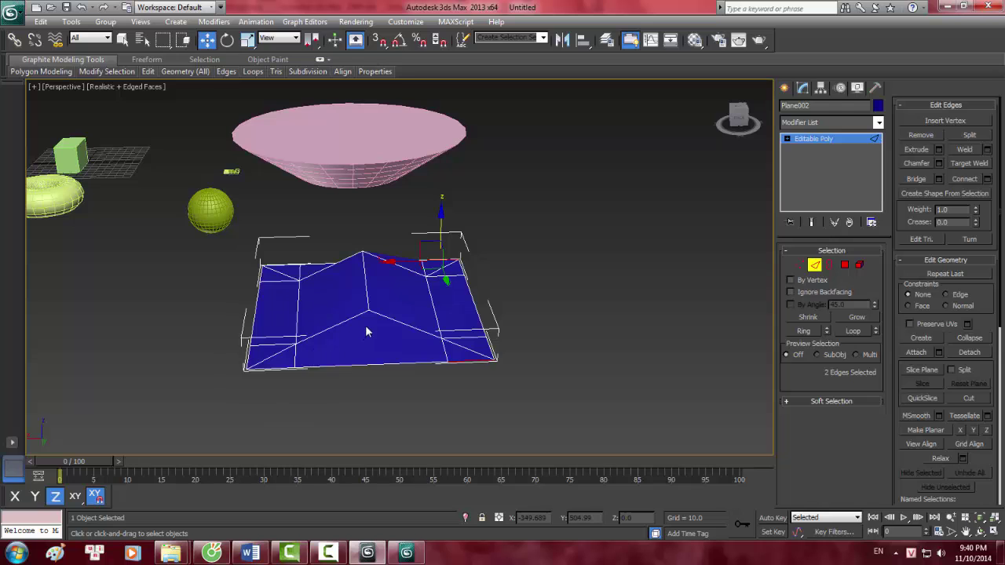
{"action": "left_click", "coordinate": [388, 292]}
{"action": "middle_click_drag", "start_coordinate": [388, 291], "coordinate": [372, 268]}
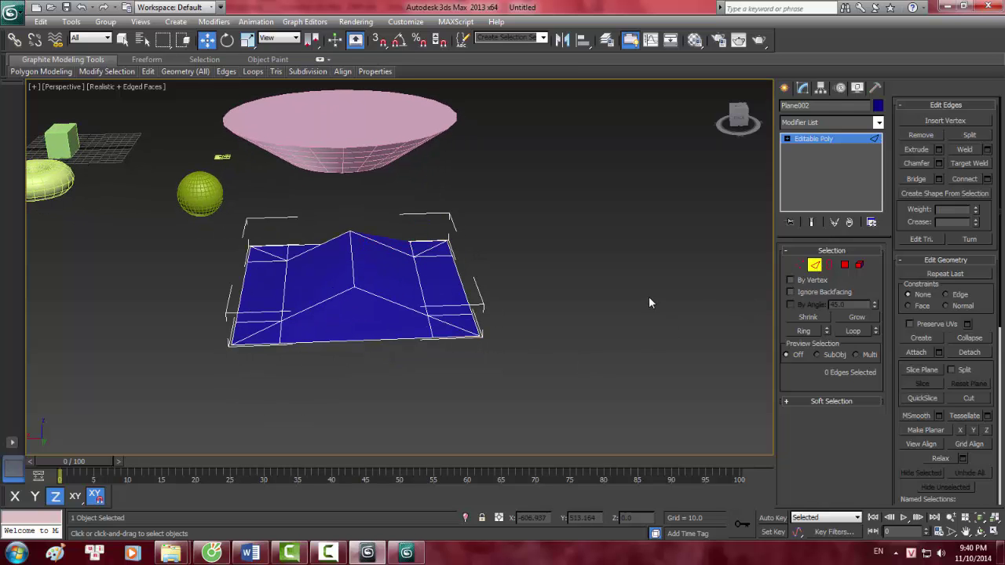
{"action": "mouse_move", "coordinate": [383, 334]}
{"action": "middle_mouse_down", "text": "alt"}
{"action": "mouse_move", "coordinate": [369, 227]}
{"action": "mouse_move", "coordinate": [387, 407]}
{"action": "middle_mouse_up", "text": "alt"}
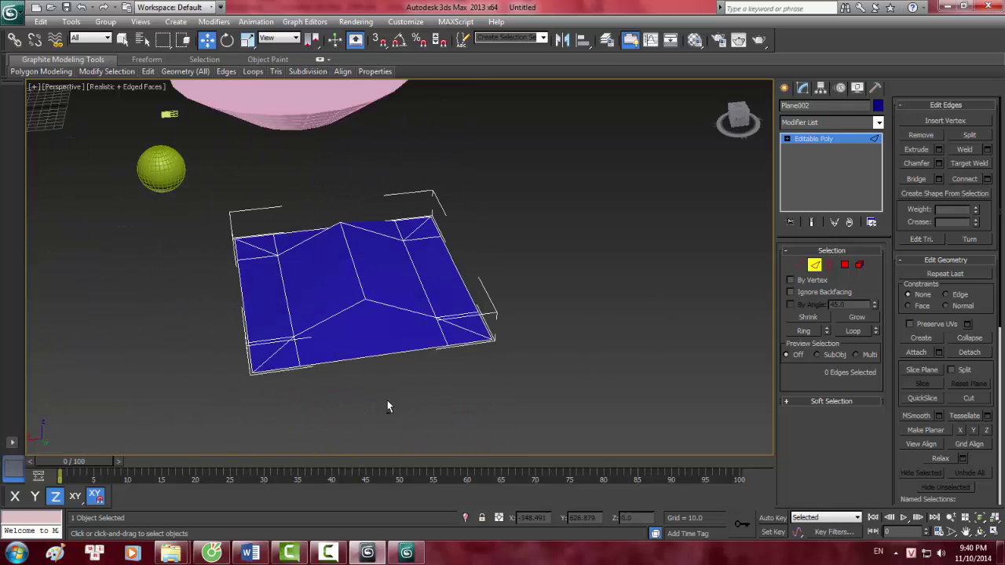
- Inspect the raised ridge from several angles, then exit Edge mode to select the whole Plane002
{"action": "scroll", "coordinate": [418, 357], "scroll_direction": "up", "scroll_amount": 5}
{"action": "scroll", "coordinate": [428, 365], "scroll_direction": "down", "scroll_amount": 5}
{"action": "mouse_move", "coordinate": [428, 365]}
{"action": "middle_mouse_down", "text": "alt"}
{"action": "mouse_move", "coordinate": [566, 383]}
{"action": "mouse_move", "coordinate": [386, 309]}
{"action": "mouse_move", "coordinate": [375, 293]}
{"action": "mouse_move", "coordinate": [453, 256]}
{"action": "mouse_move", "coordinate": [456, 348]}
{"action": "middle_mouse_up", "text": "alt"}
{"action": "scroll", "coordinate": [544, 381], "scroll_direction": "up", "scroll_amount": 4}
{"action": "scroll", "coordinate": [456, 348], "scroll_direction": "up", "scroll_amount": 3}
{"action": "scroll", "coordinate": [466, 337], "scroll_direction": "down", "scroll_amount": 3}
{"action": "scroll", "coordinate": [466, 338], "scroll_direction": "up", "scroll_amount": 3}
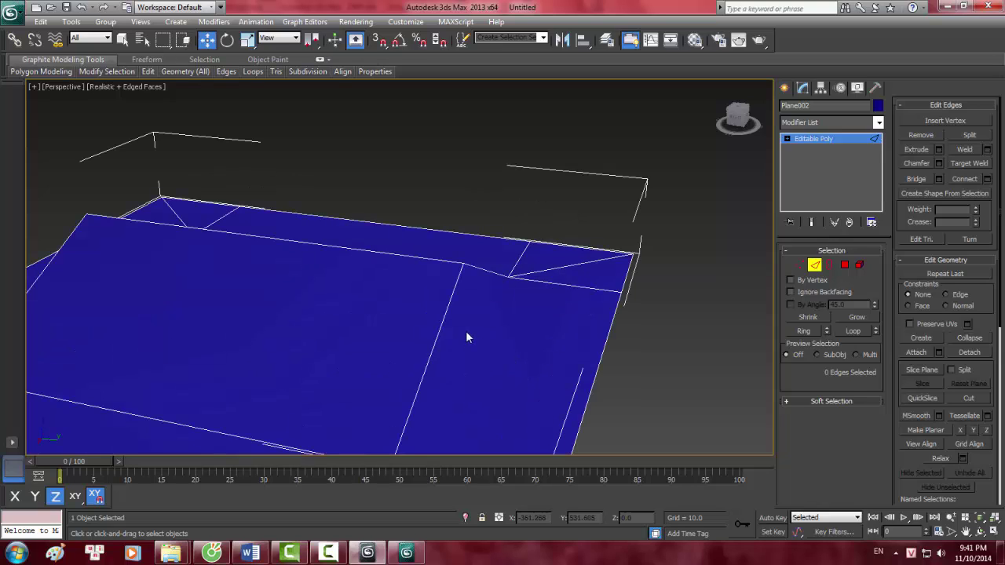
{"action": "scroll", "coordinate": [465, 334], "scroll_direction": "down", "scroll_amount": 2}
{"action": "scroll", "coordinate": [451, 326], "scroll_direction": "down", "scroll_amount": 2}
{"action": "scroll", "coordinate": [437, 318], "scroll_direction": "down", "scroll_amount": 2}
{"action": "scroll", "coordinate": [437, 320], "scroll_direction": "up", "scroll_amount": 3}
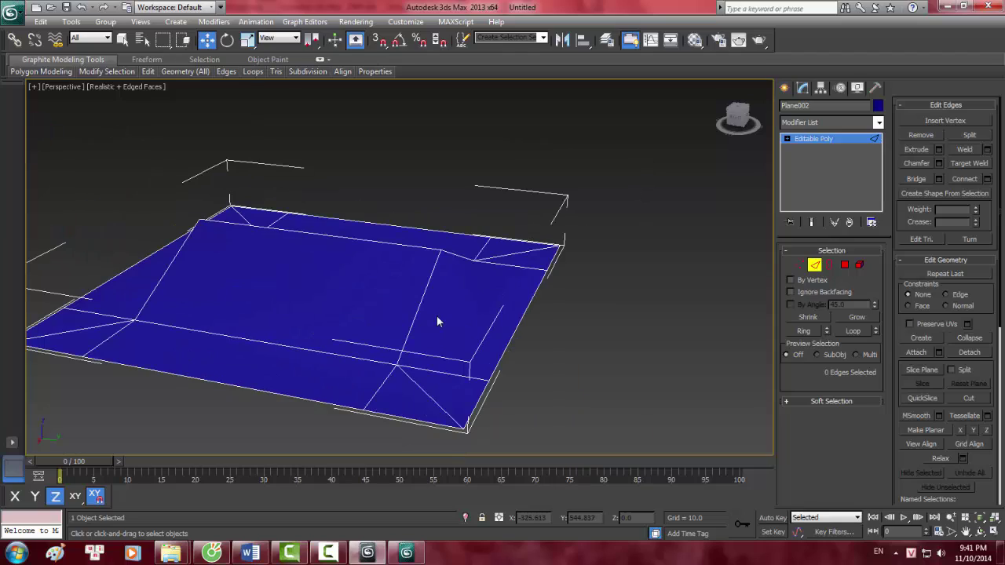
{"action": "mouse_move", "coordinate": [438, 321]}
{"action": "middle_mouse_down", "text": "alt"}
{"action": "mouse_move", "coordinate": [453, 285]}
{"action": "mouse_move", "coordinate": [507, 278]}
{"action": "mouse_move", "coordinate": [525, 303]}
{"action": "mouse_move", "coordinate": [565, 278]}
{"action": "mouse_move", "coordinate": [646, 281]}
{"action": "mouse_move", "coordinate": [651, 328]}
{"action": "mouse_move", "coordinate": [522, 330]}
{"action": "middle_mouse_up", "text": "alt"}
{"action": "scroll", "coordinate": [472, 326], "scroll_direction": "down", "scroll_amount": 2}
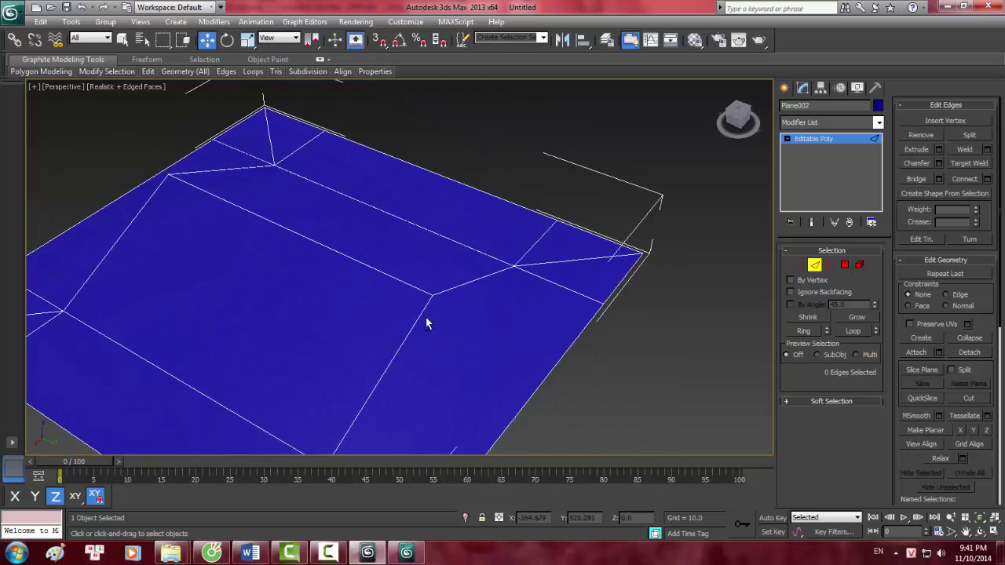
{"action": "mouse_move", "coordinate": [427, 322]}
{"action": "middle_mouse_down", "text": "alt"}
{"action": "mouse_move", "coordinate": [404, 287]}
{"action": "mouse_move", "coordinate": [353, 309]}
{"action": "mouse_move", "coordinate": [657, 286]}
{"action": "middle_mouse_up", "text": "alt"}
{"action": "scroll", "coordinate": [404, 289], "scroll_direction": "down", "scroll_amount": 2}
{"action": "left_click", "coordinate": [815, 267]}
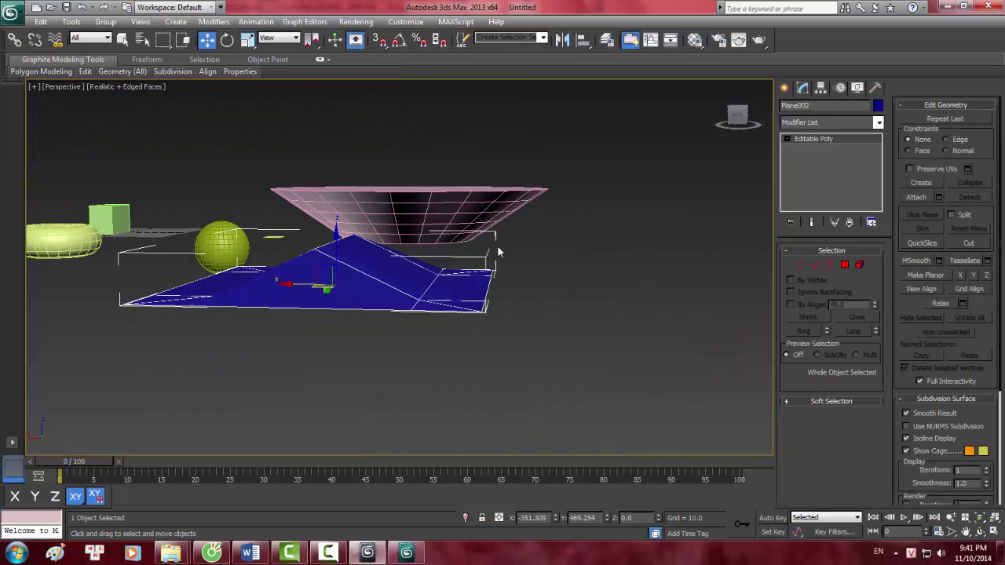
{"action": "middle_click_drag", "start_coordinate": [497, 245], "coordinate": [443, 267], "text": "alt"}
{"action": "scroll", "coordinate": [443, 267], "scroll_direction": "up", "scroll_amount": 3}
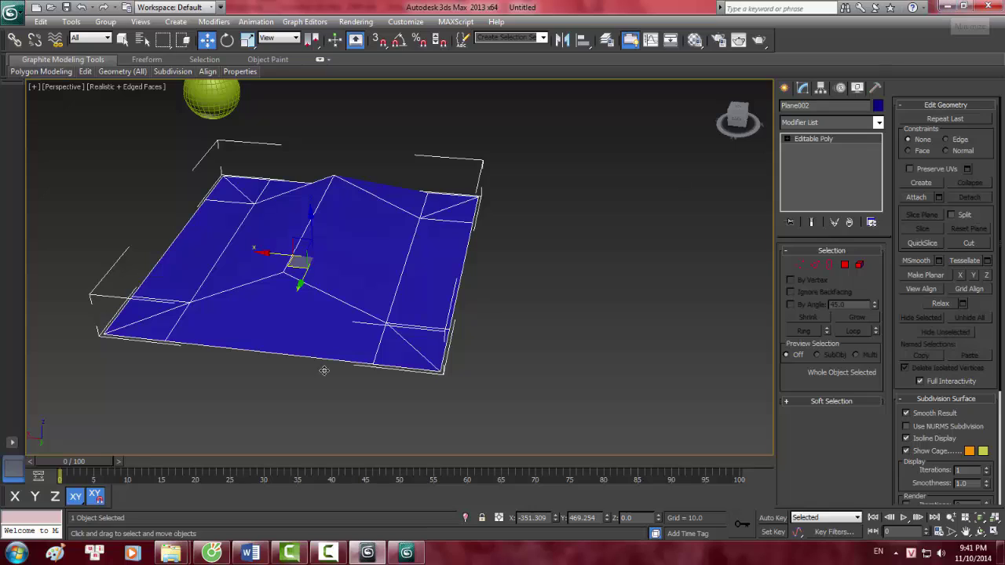
{"action": "left_click", "coordinate": [330, 555]}
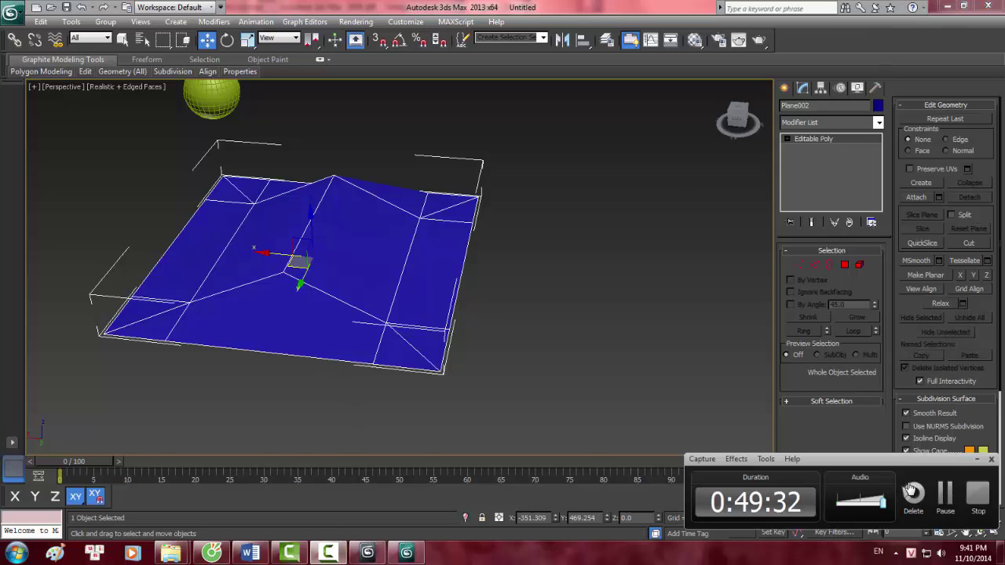